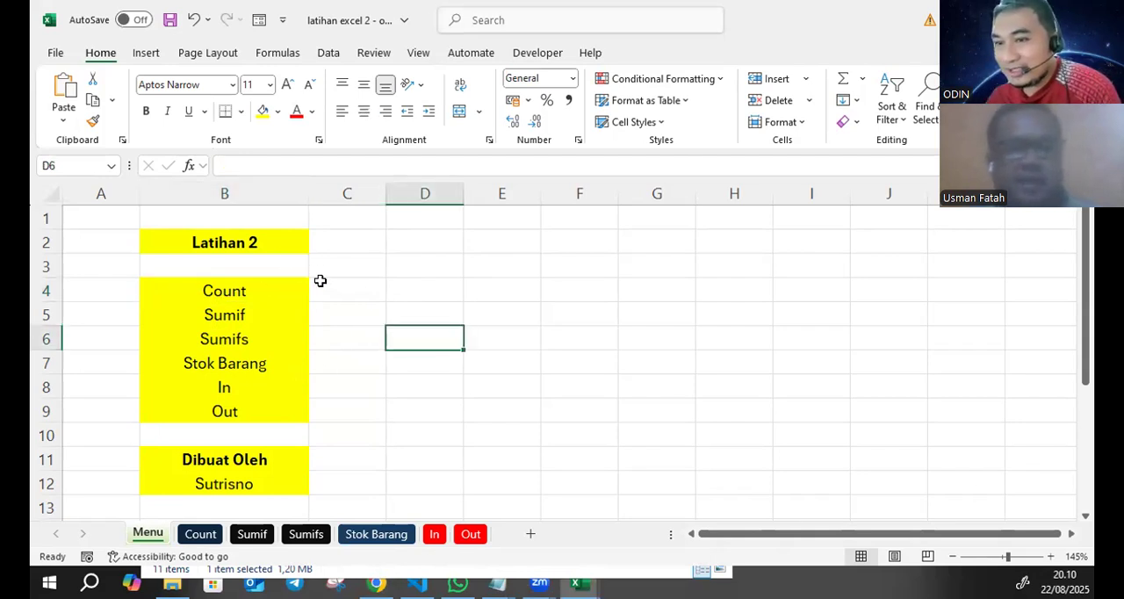
- Link the Count entry in cell B4 of the Menu sheet to cell A1 of the Count sheet in this workbook
left_click(238, 289)
left_click(369, 311)
left_click(241, 284)
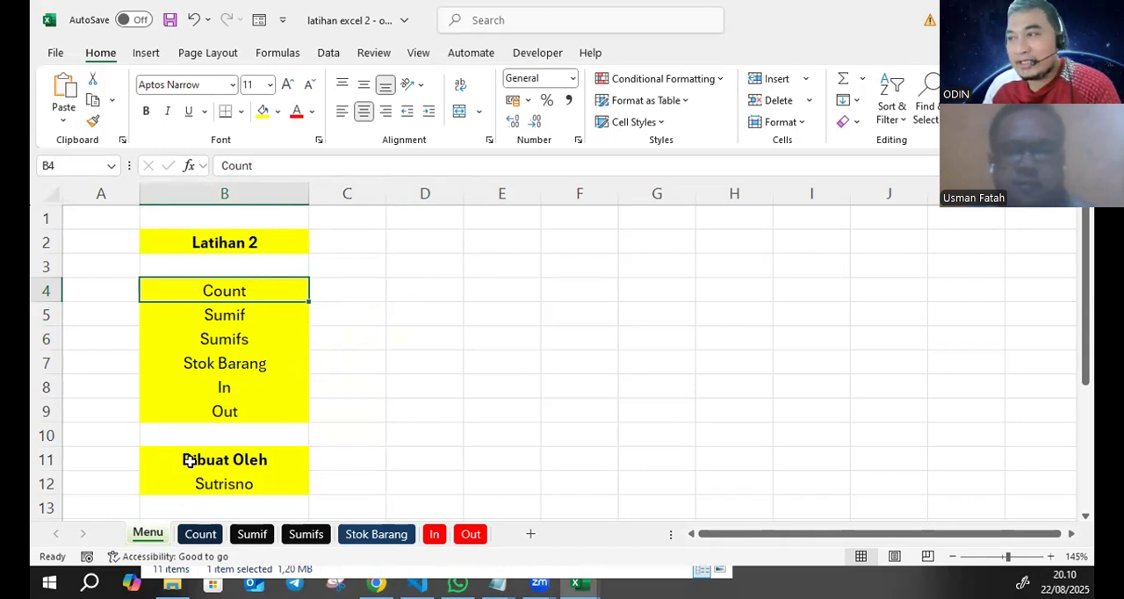
right_click(254, 283)
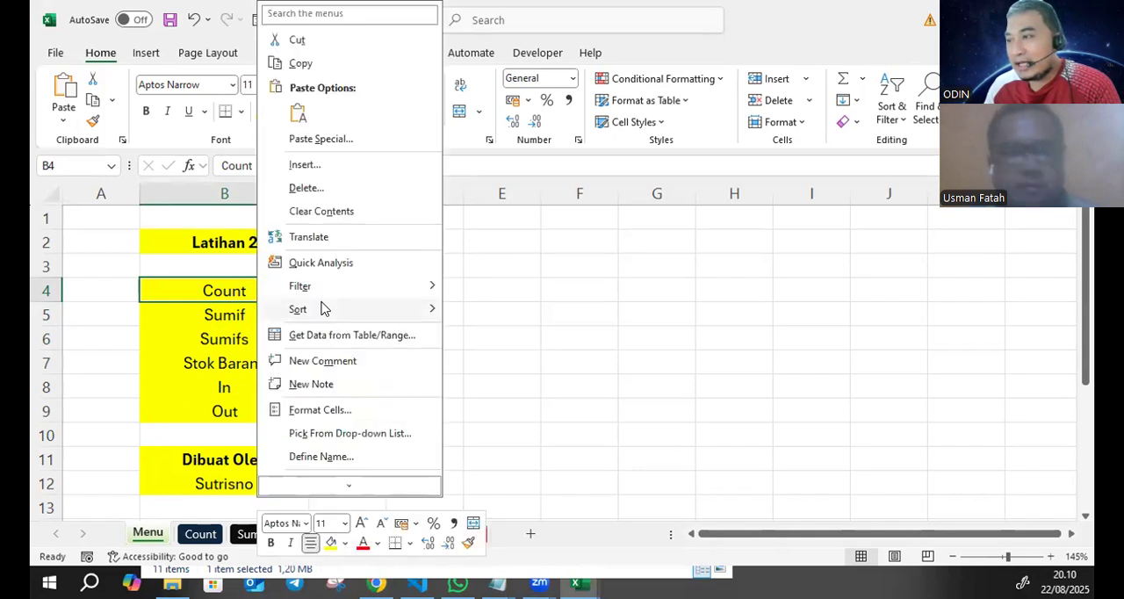
mouse_move(331, 314)
scroll(330, 314, "down", 2)
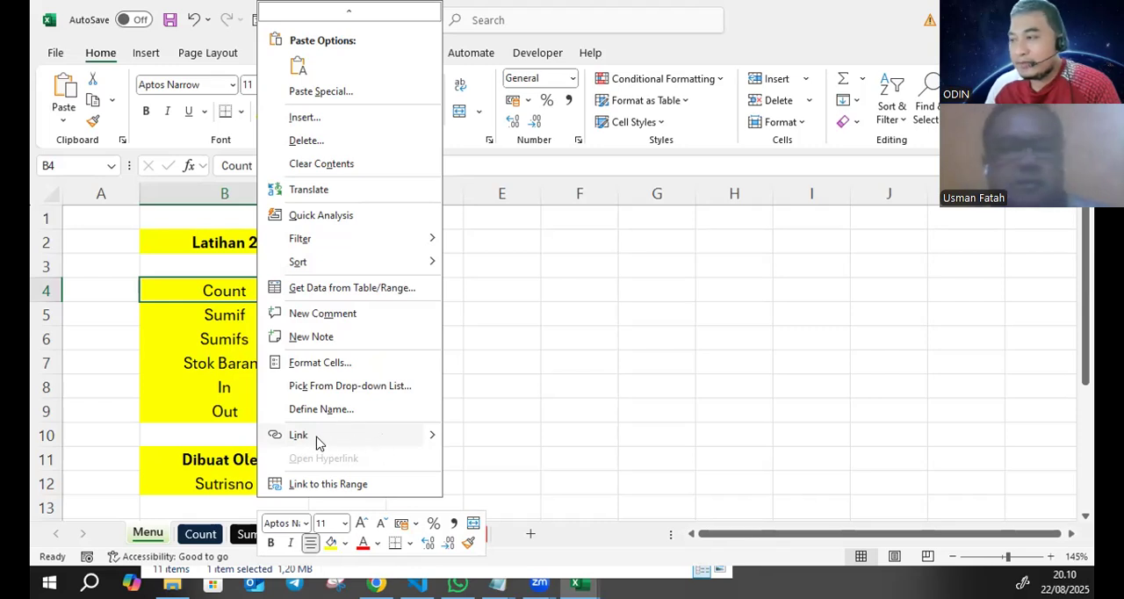
left_click(341, 437)
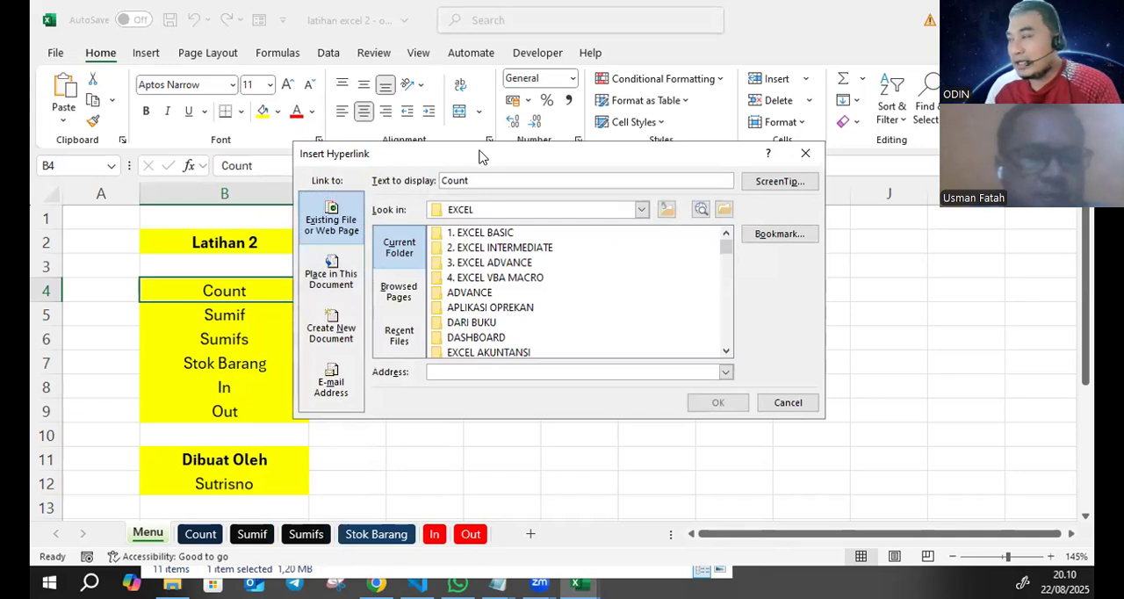
left_click_drag(438, 167, 366, 211)
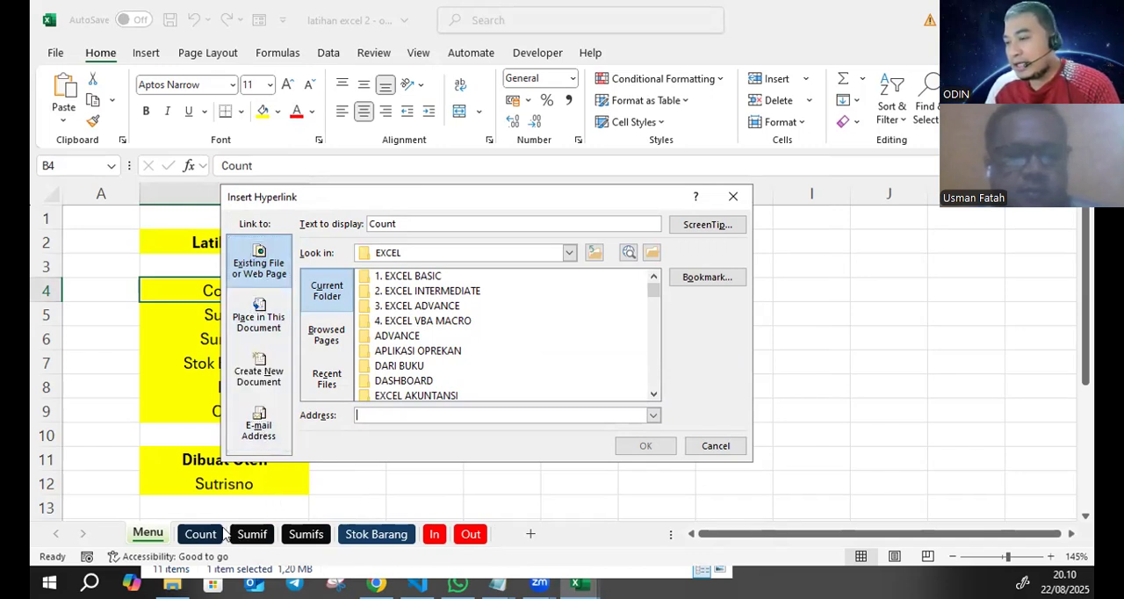
left_click(256, 321)
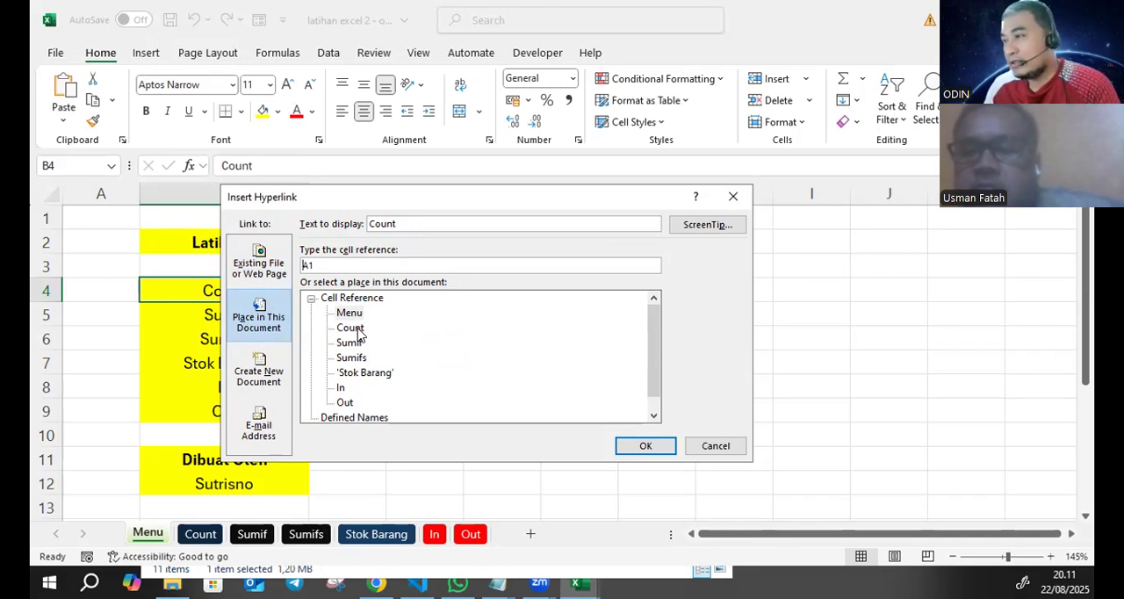
left_click(356, 330)
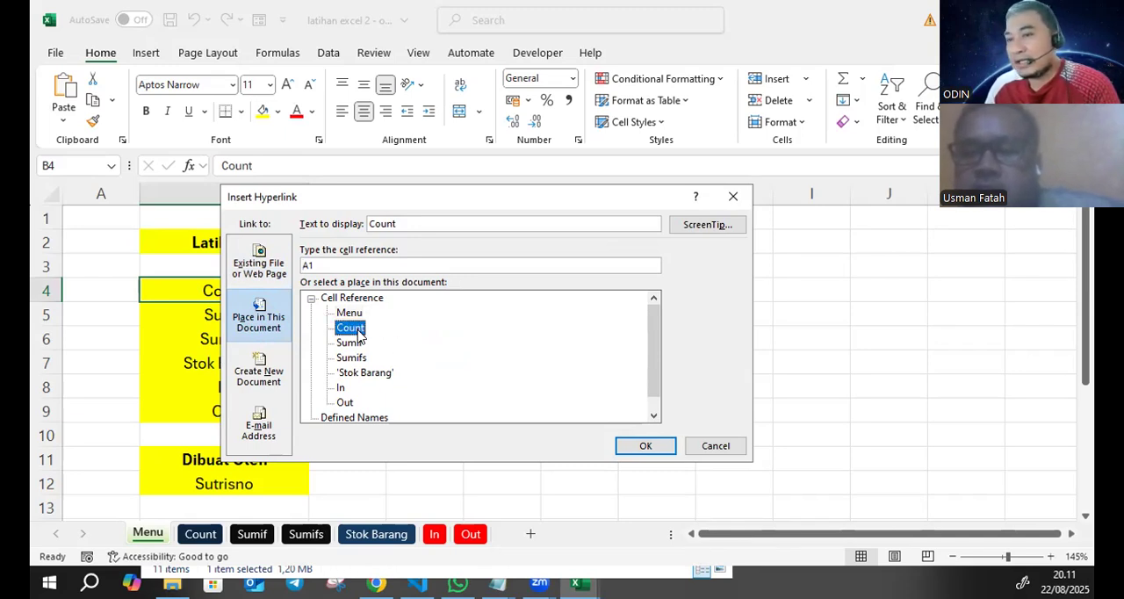
left_click(624, 446)
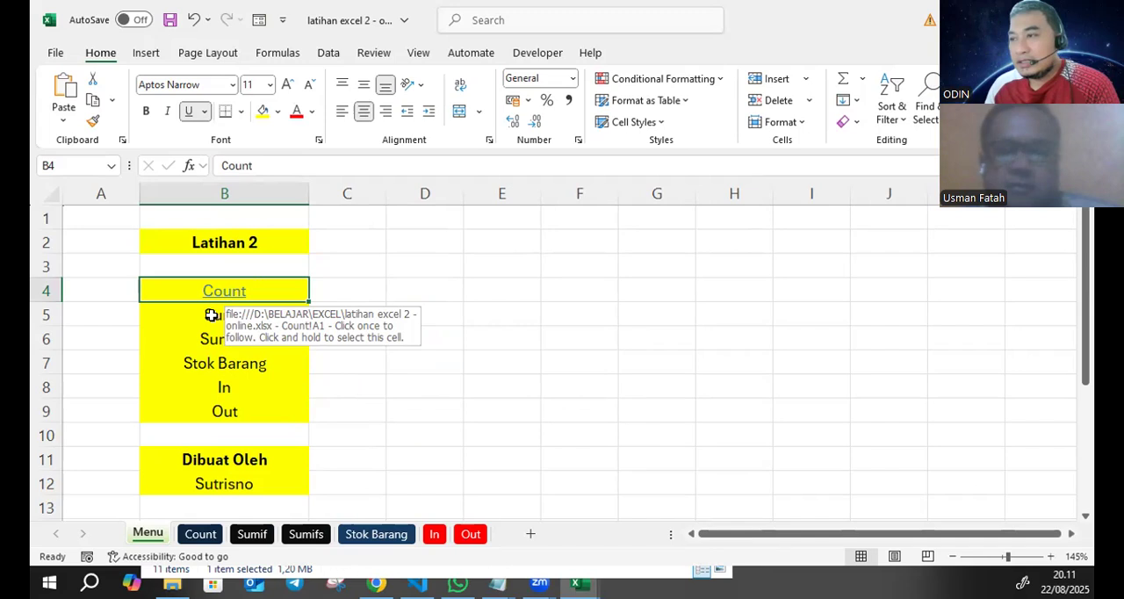
- Link the Sumif entry in cell B5 to cell A1 of the Sumif sheet
left_click(218, 313)
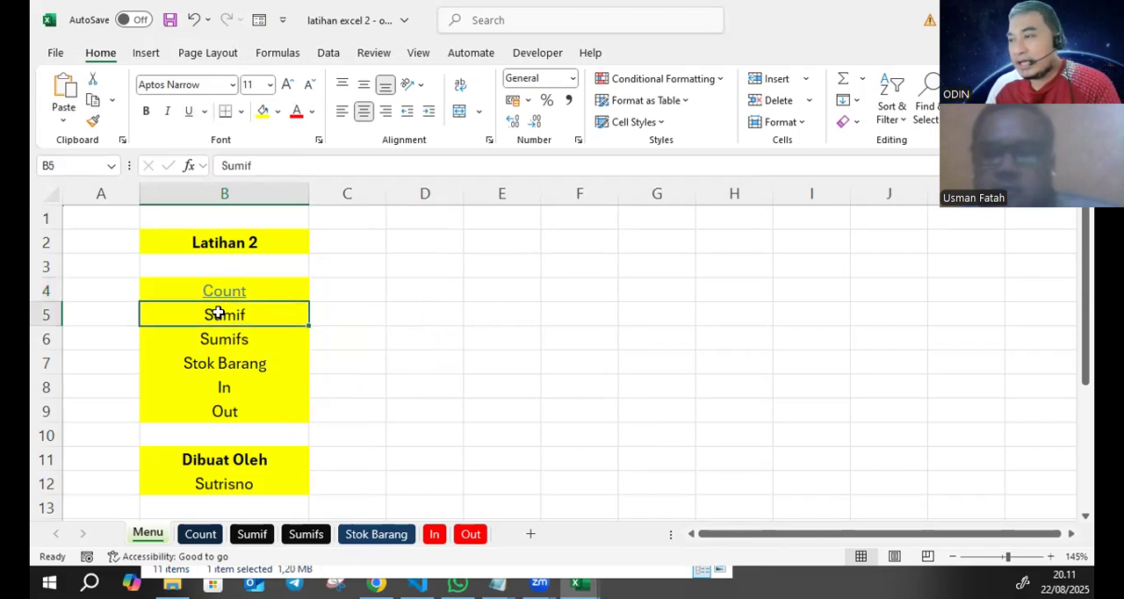
right_click(220, 318)
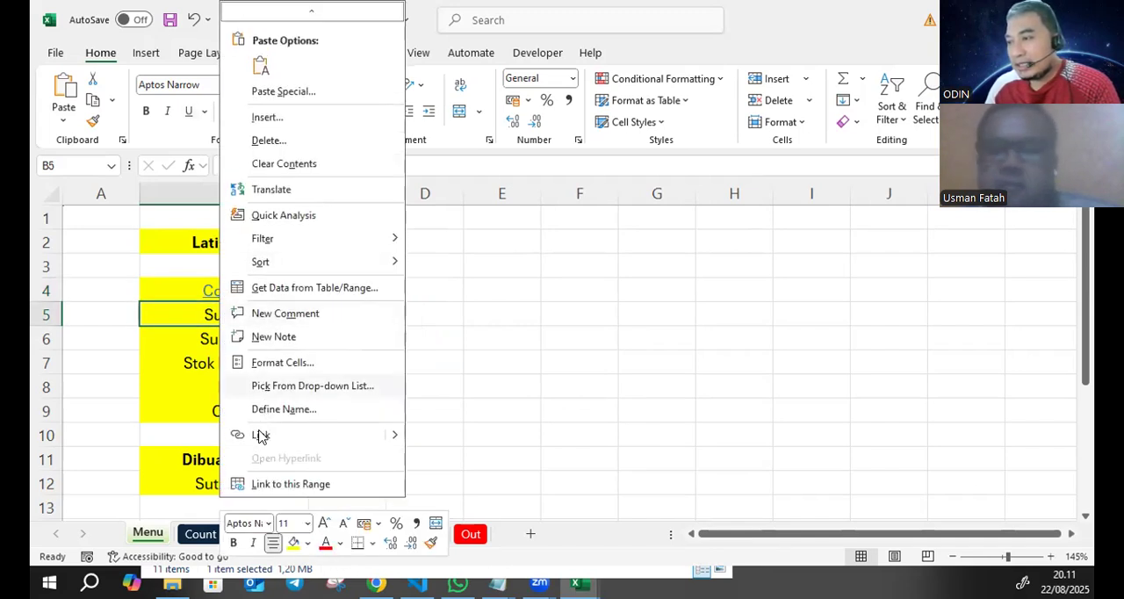
left_click(258, 434)
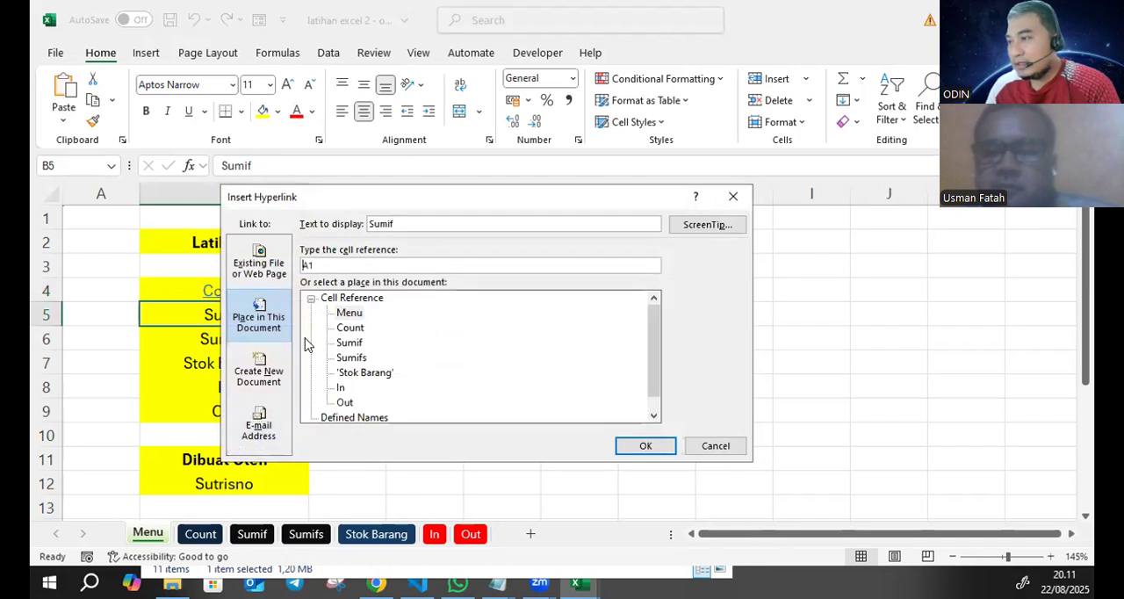
left_click(349, 342)
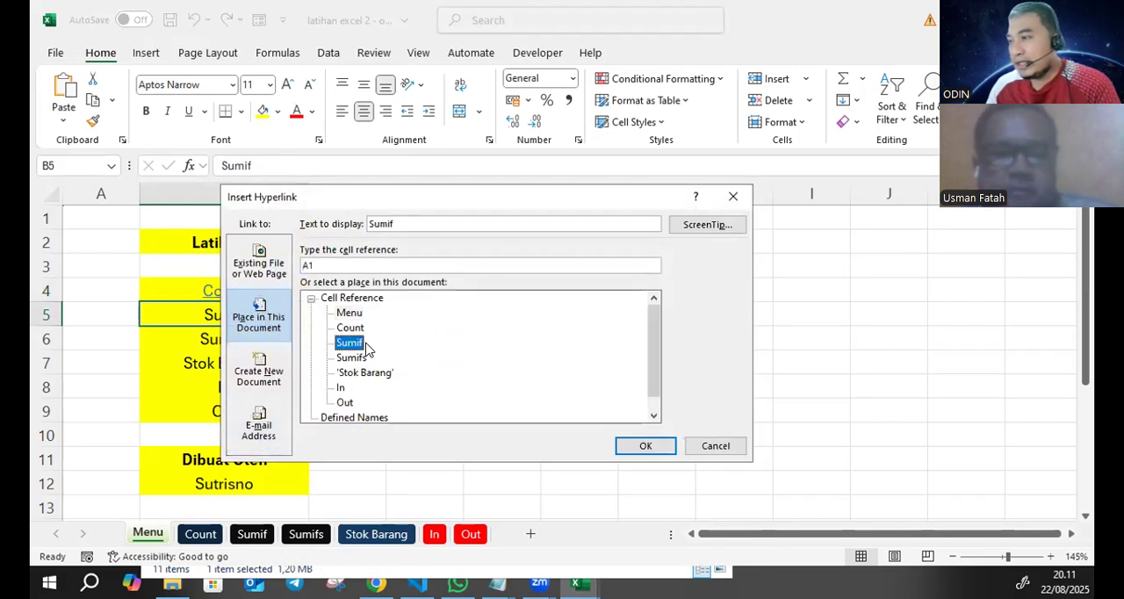
left_click(645, 445)
- Link the Sumifs entry in cell B6 to cell A1 of the Sumifs sheet
left_click(237, 338)
right_click(238, 338)
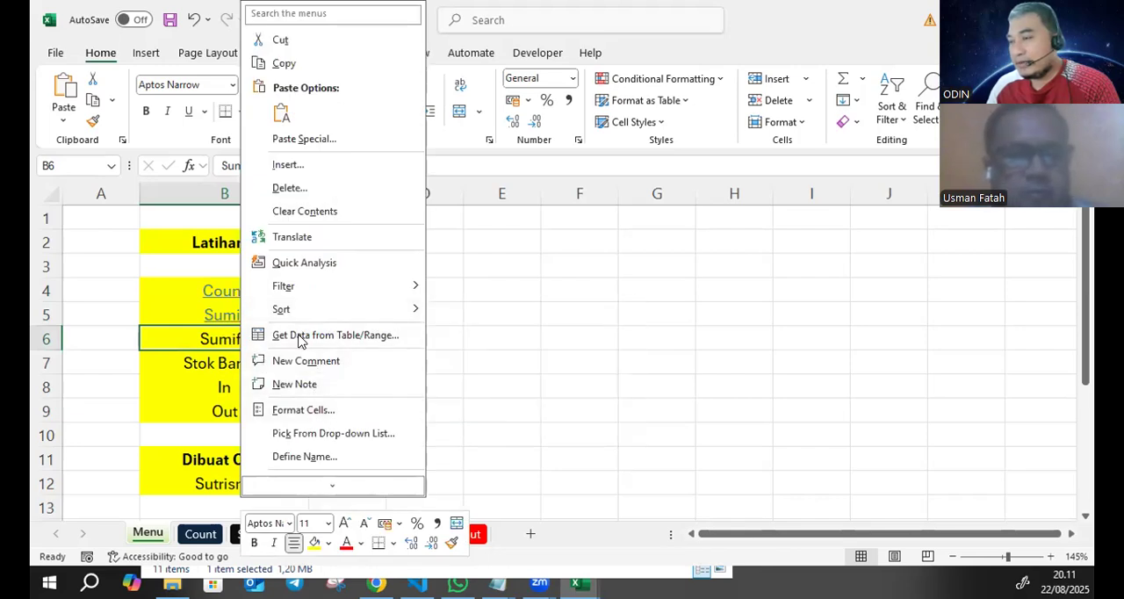
scroll(342, 369, "down", 2)
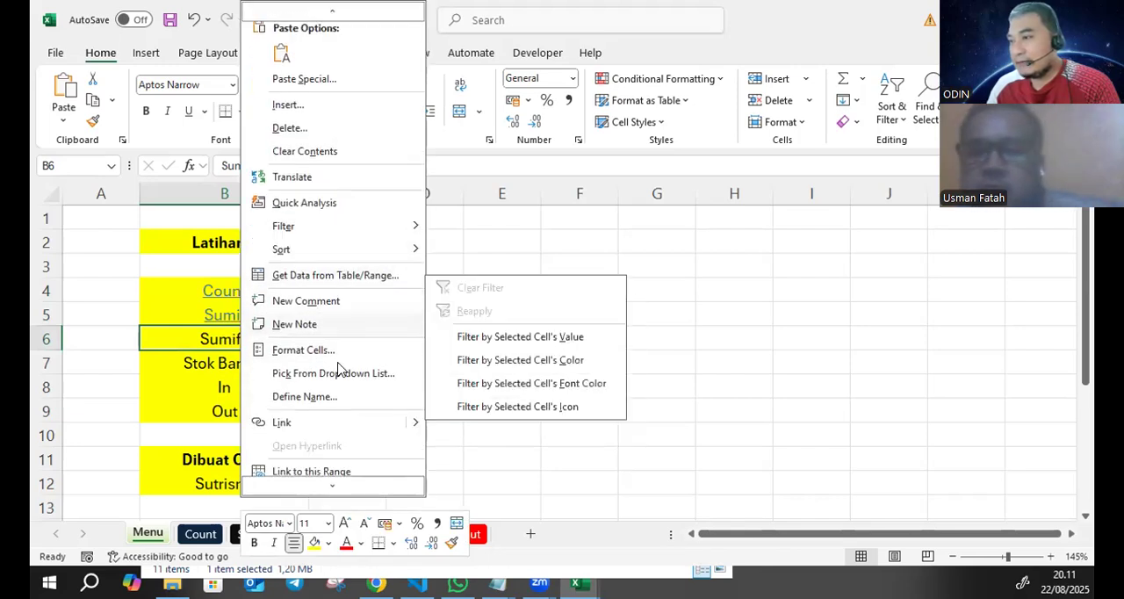
left_click(324, 422)
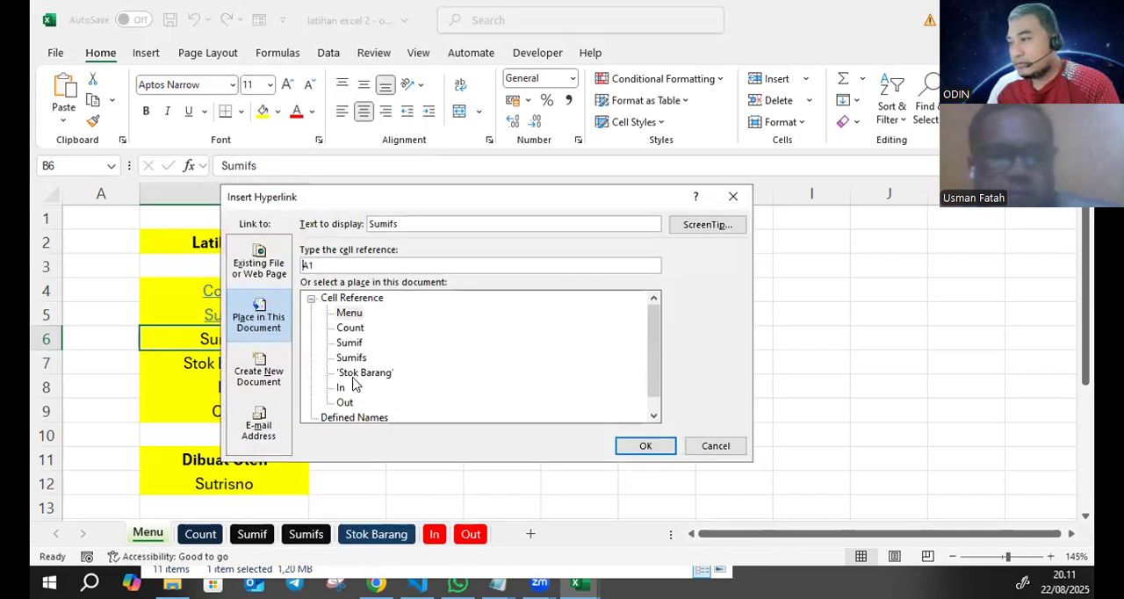
left_click(348, 360)
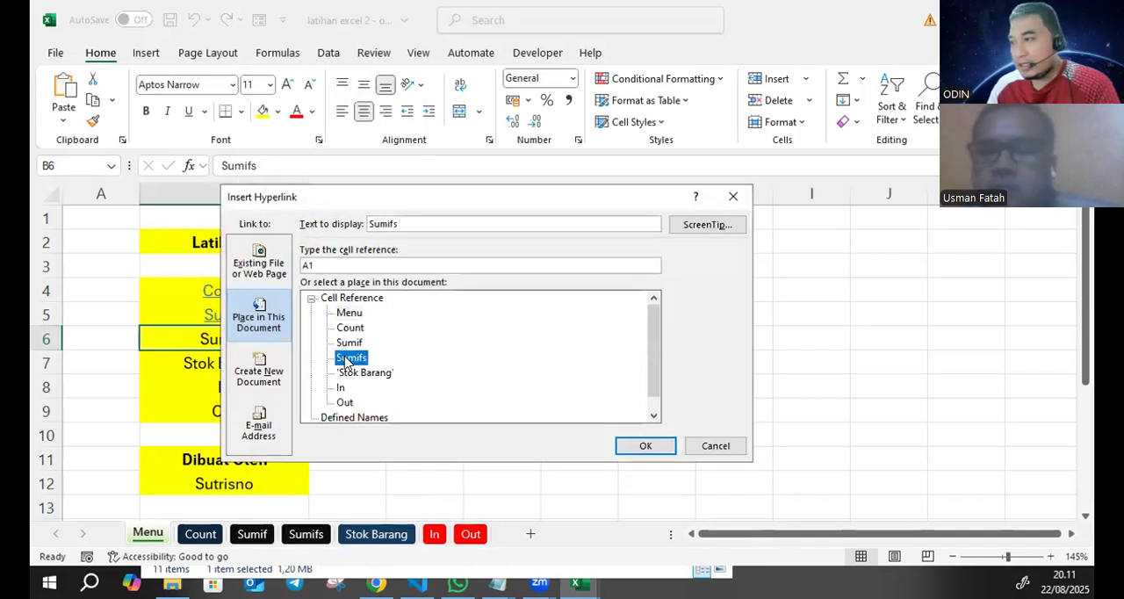
left_click(644, 446)
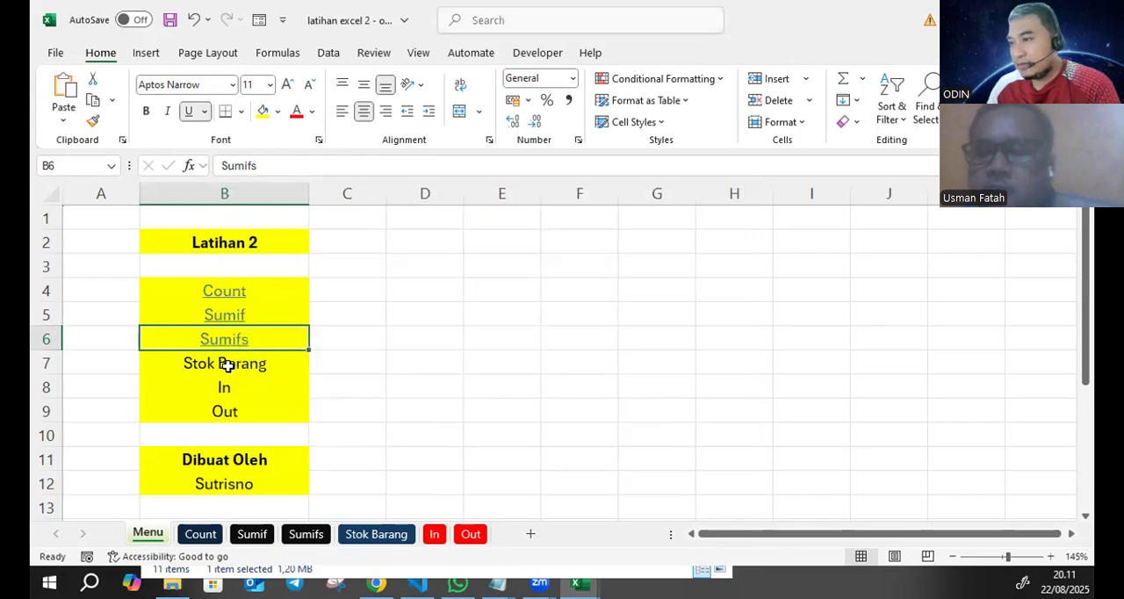
- Link the Stok Barang entry in cell B7 to cell A1 of the Stok Barang sheet
left_click(225, 367)
right_click(228, 372)
scroll(289, 403, "down", 1)
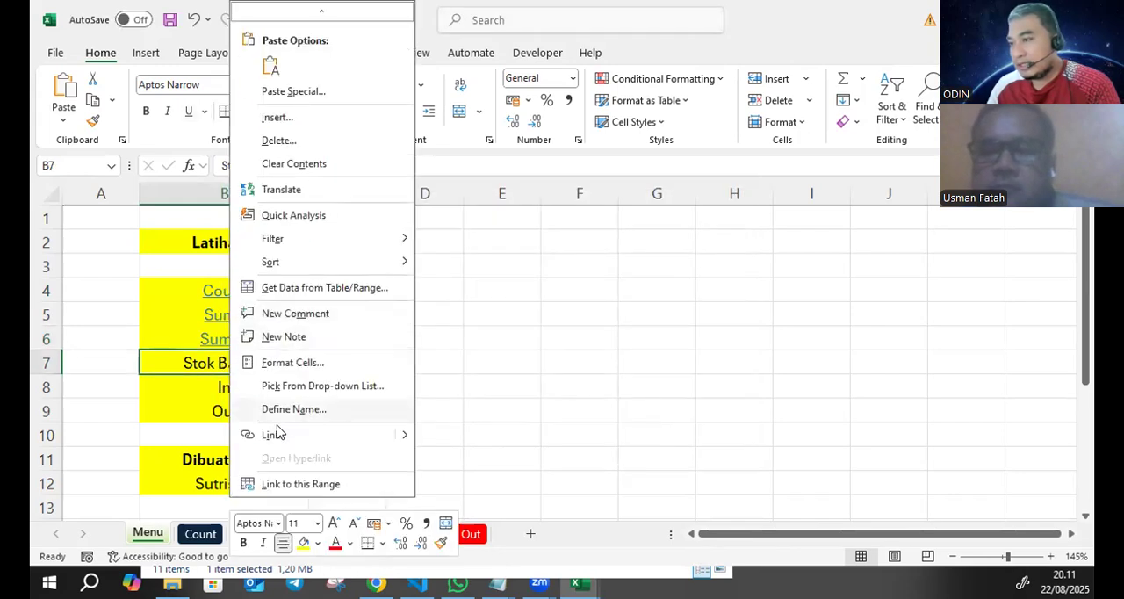
left_click(274, 434)
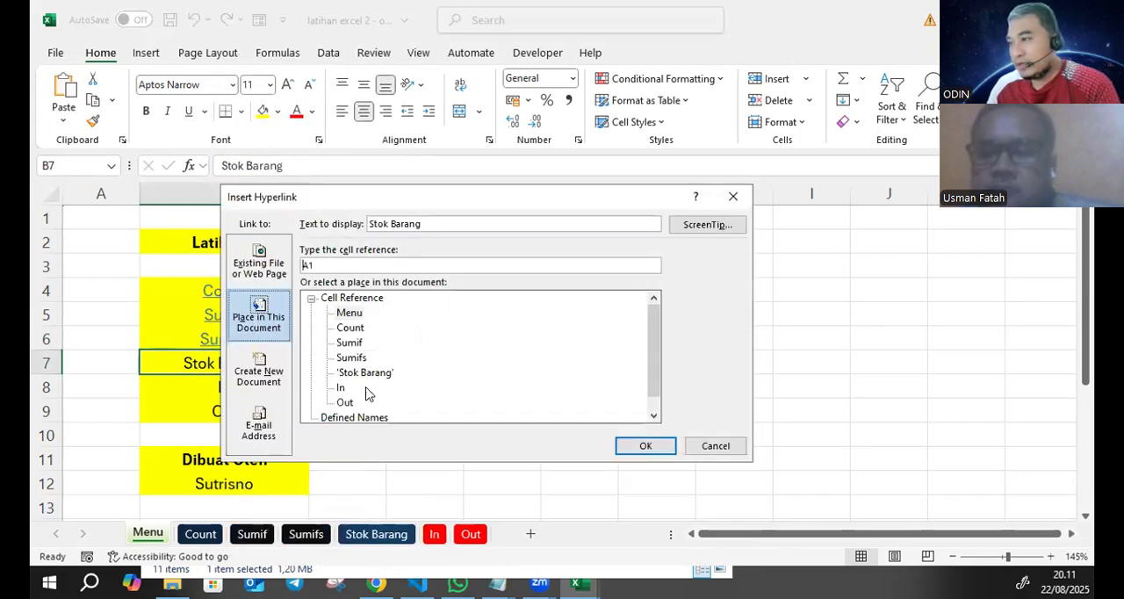
left_click(364, 373)
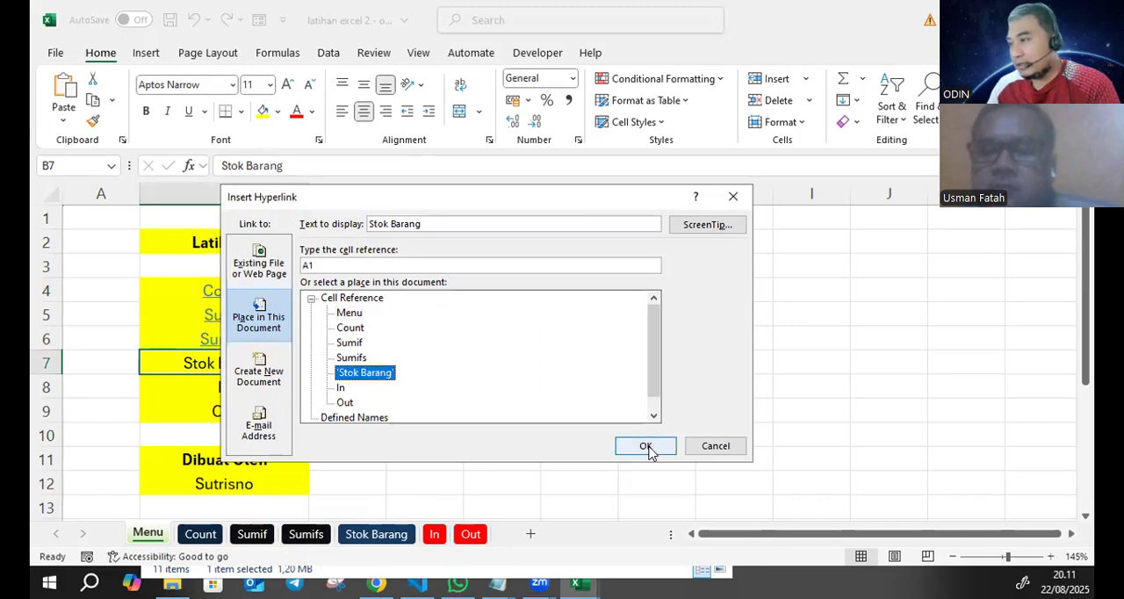
left_click(645, 445)
- Link the In entry in cell B8 to cell A1 of the In sheet
left_click(238, 390)
right_click(239, 390)
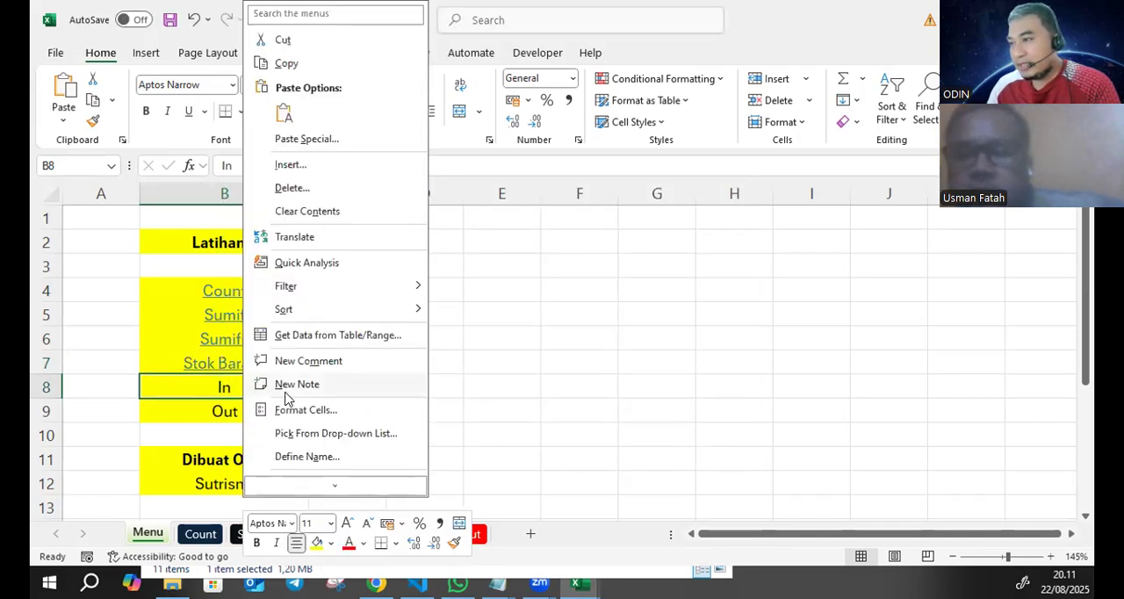
left_click(282, 436)
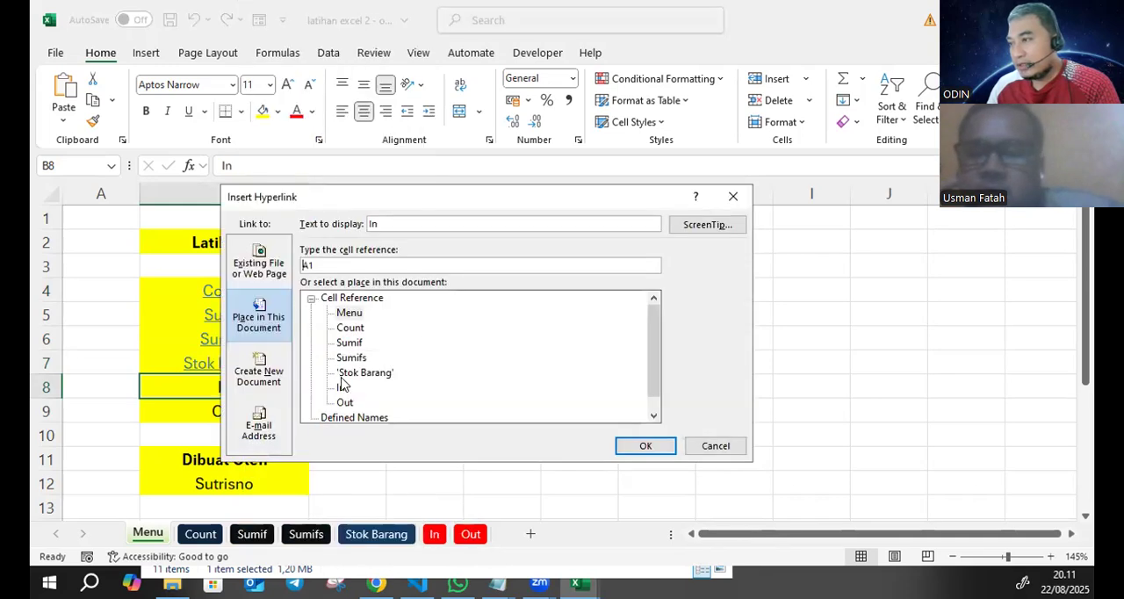
left_click(645, 445)
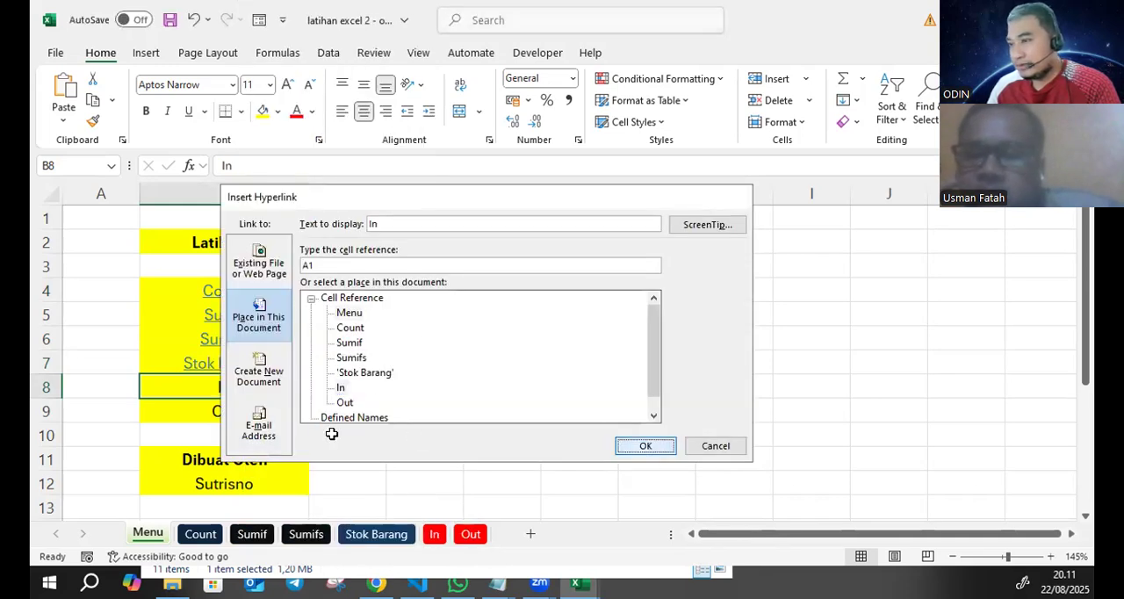
- Link the Out entry in cell B9 to cell A1 of the Out sheet
left_click(232, 413)
right_click(234, 412)
scroll(289, 422, "down", 1)
left_click(277, 433)
left_click(344, 403)
left_click(646, 446)
left_click(466, 382)
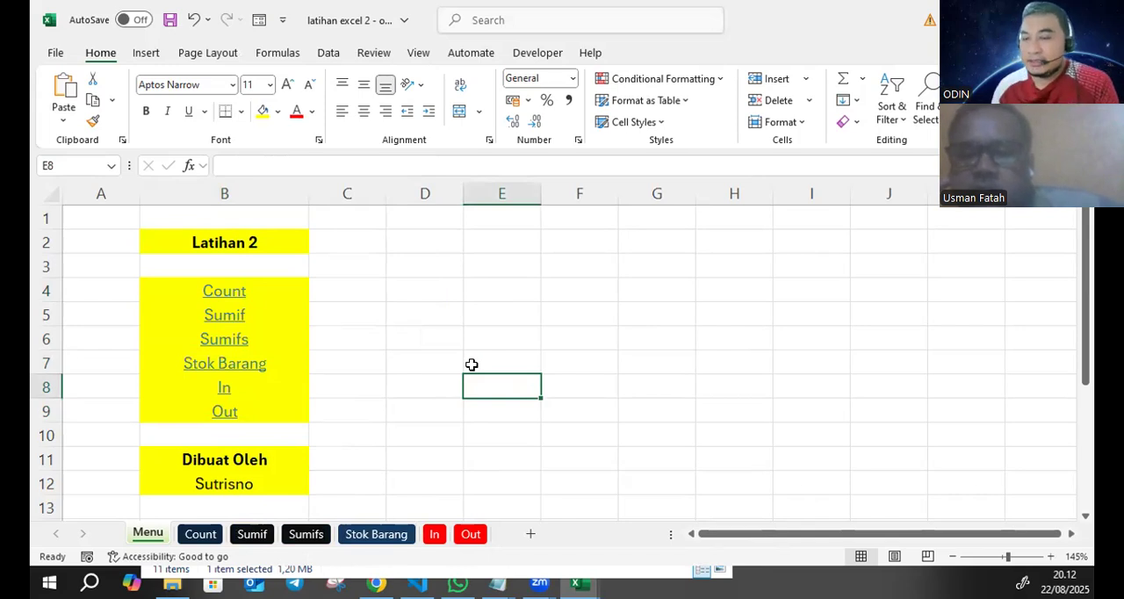
- Follow the Count link and enter "Menu" in cell A1 of the Count sheet
left_click(225, 292)
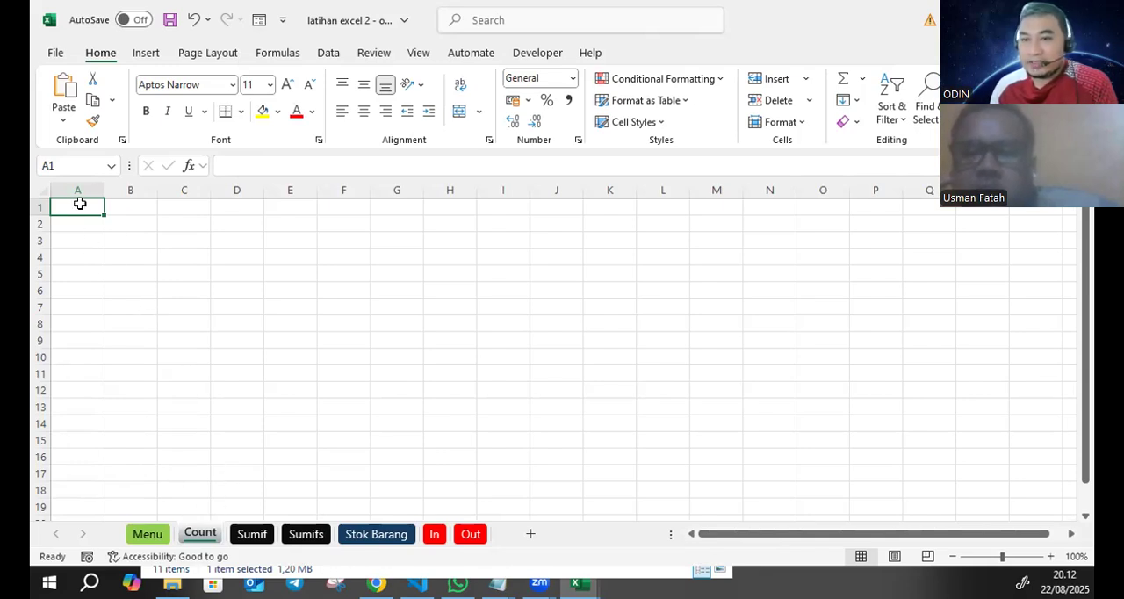
left_click(151, 535)
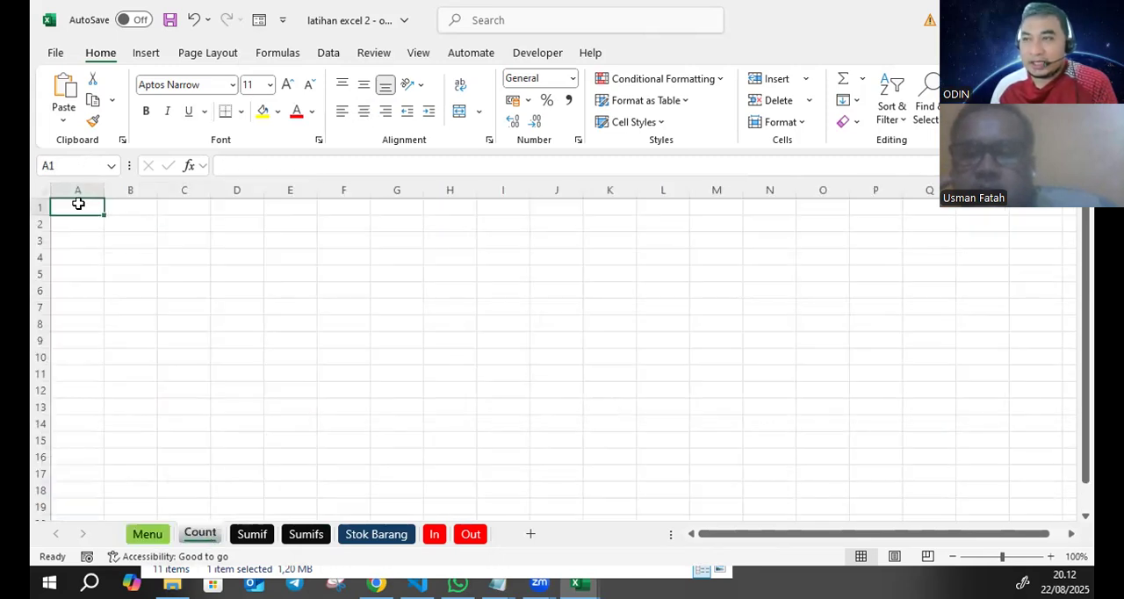
type("Men")
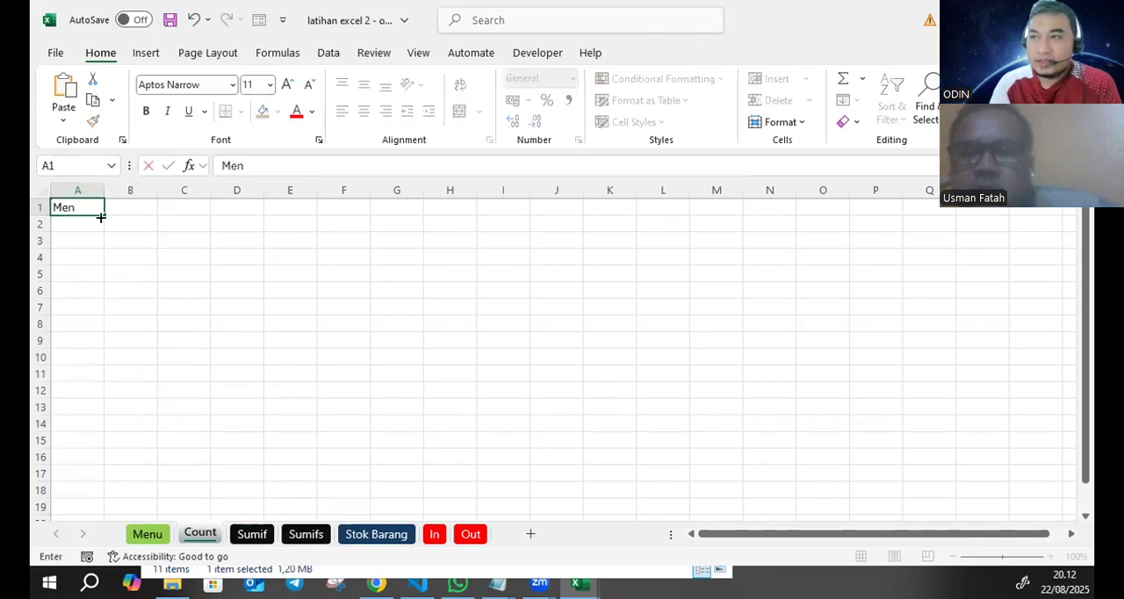
type("u")
key("Return")
- Fill cell A1 of the Count sheet with yellow and centre its text
left_click(83, 204)
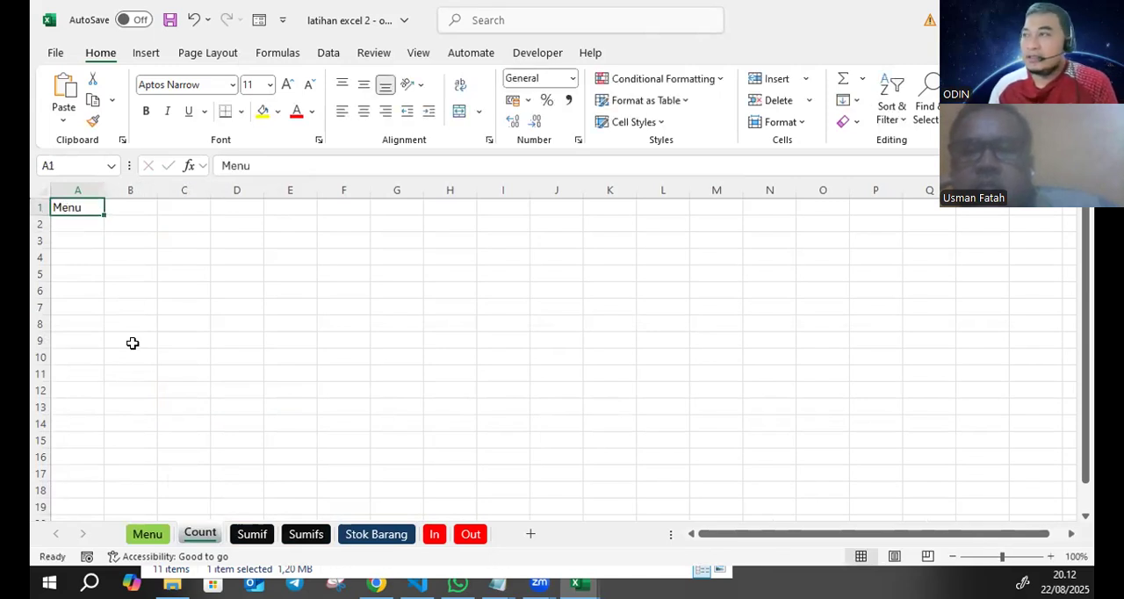
left_click(263, 112)
left_click(360, 115)
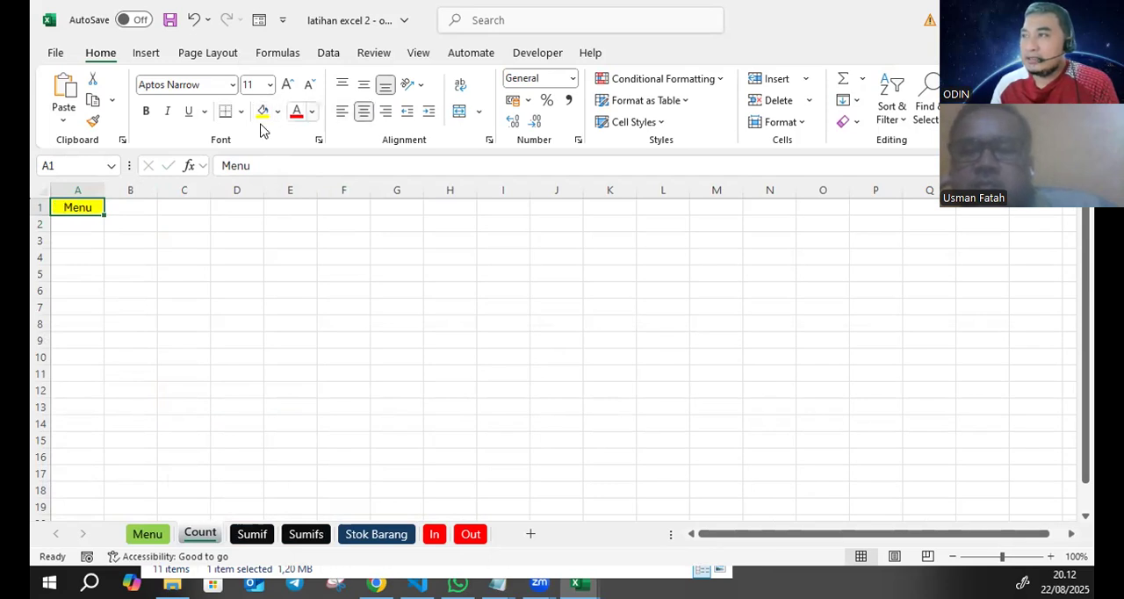
- Link the Menu text in cell A1 of the Count sheet to cell A1 of the Menu sheet
right_click(91, 209)
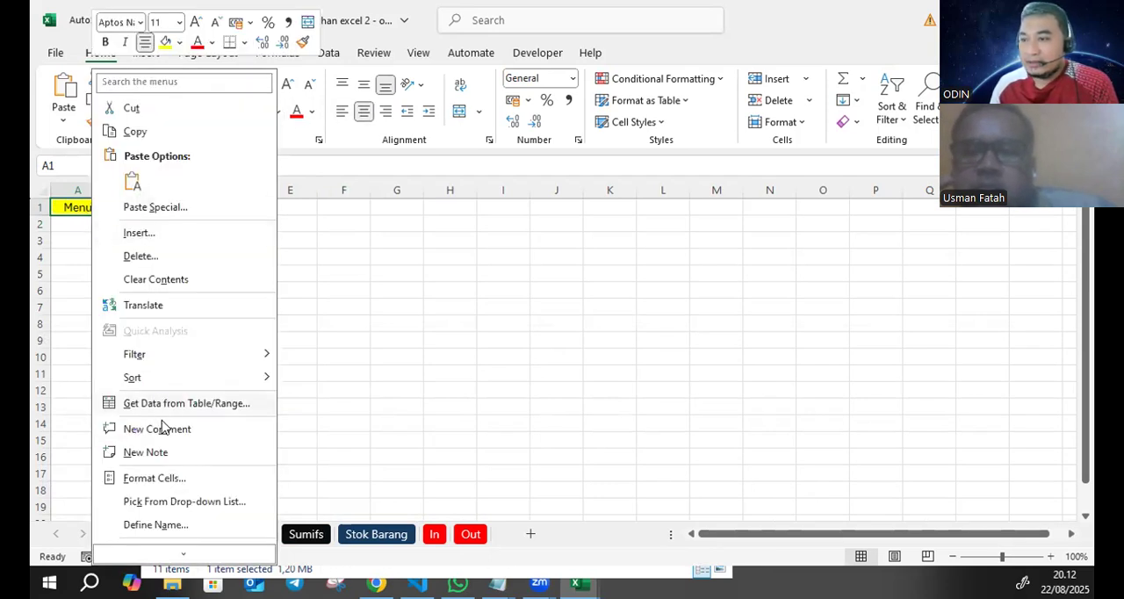
scroll(164, 439, "down", 2)
left_click(195, 497)
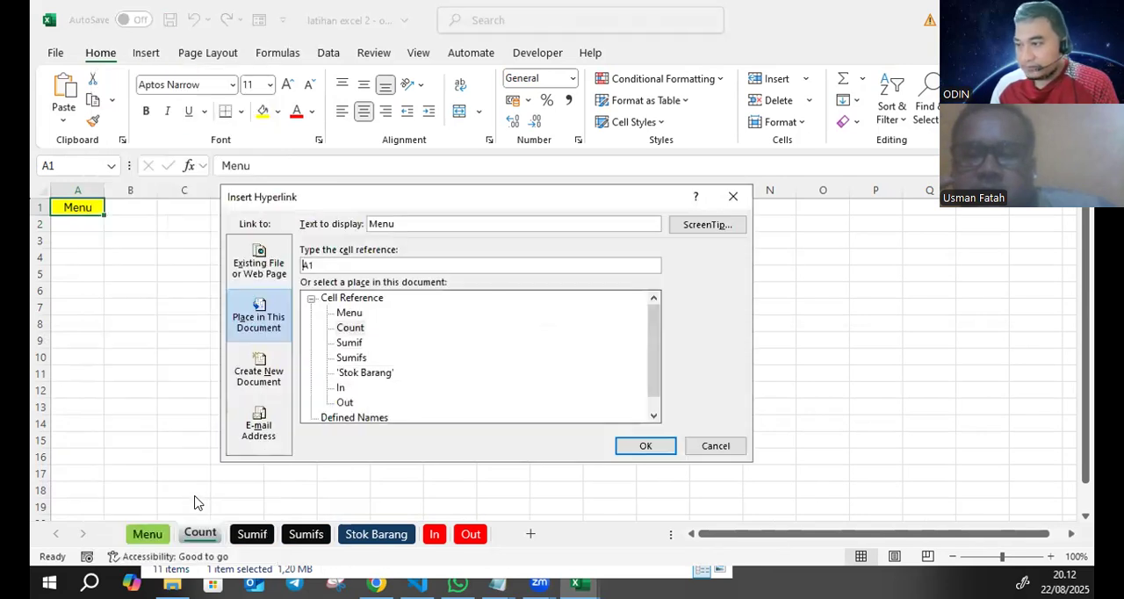
left_click(350, 314)
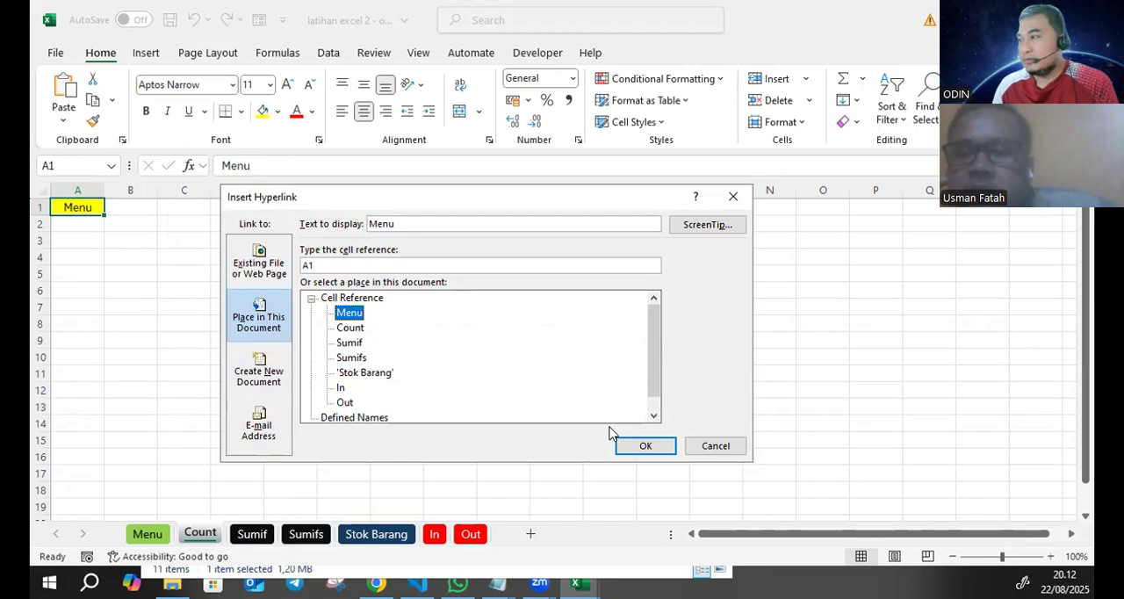
left_click(643, 446)
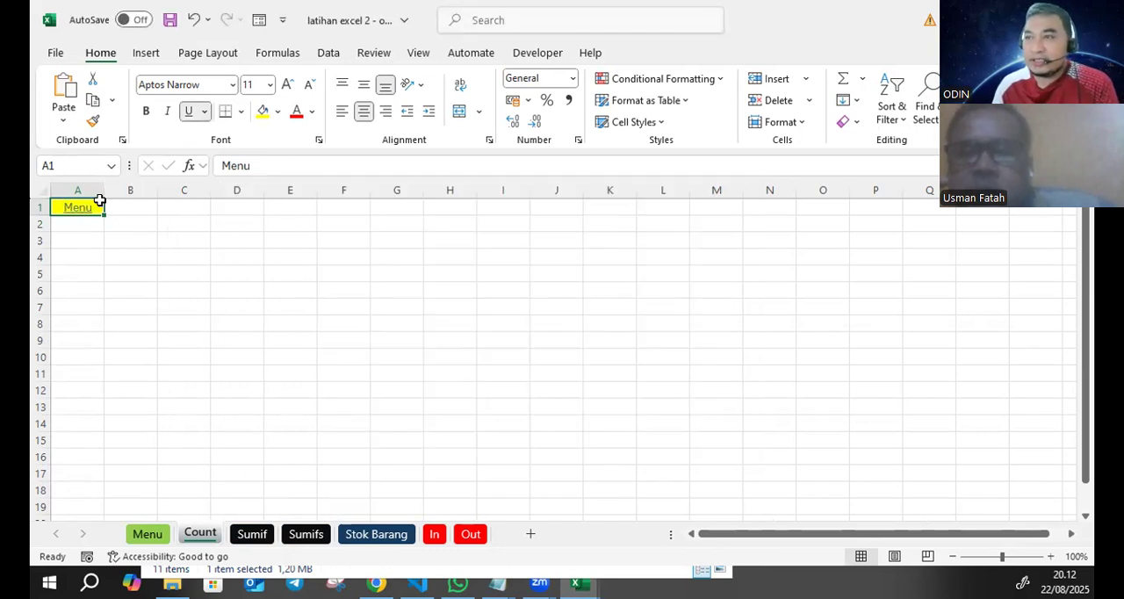
- Copy the linked Menu cell A1 from the Count sheet to cell A1 of the Sumif, Sumifs and Stok Barang sheets
key("ctrl+c")
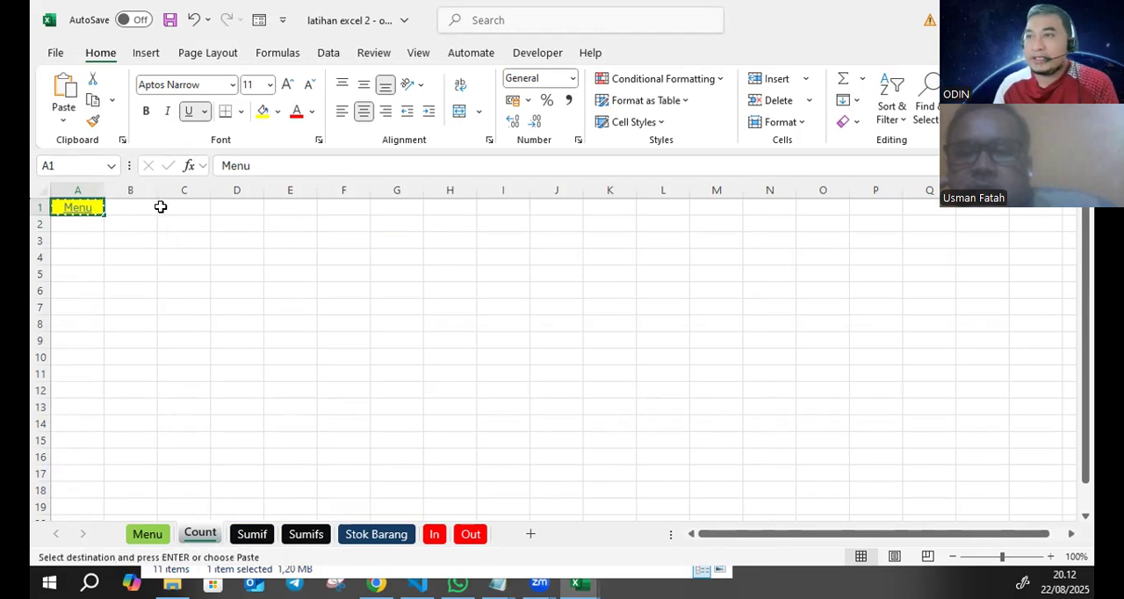
left_click(252, 534)
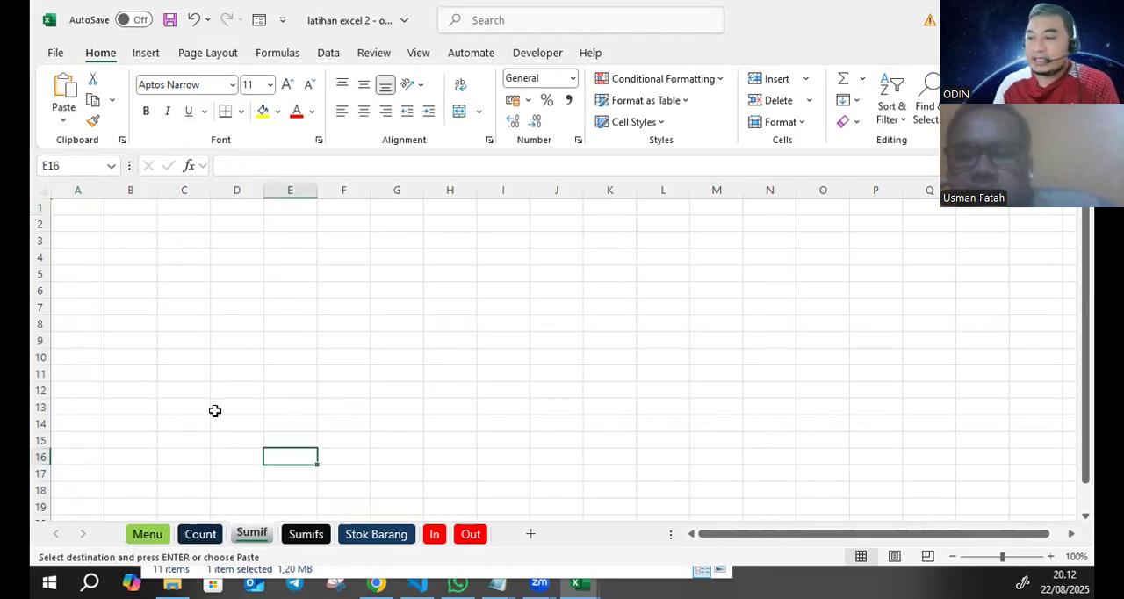
left_click(91, 215)
key("ctrl+v")
left_click(306, 534)
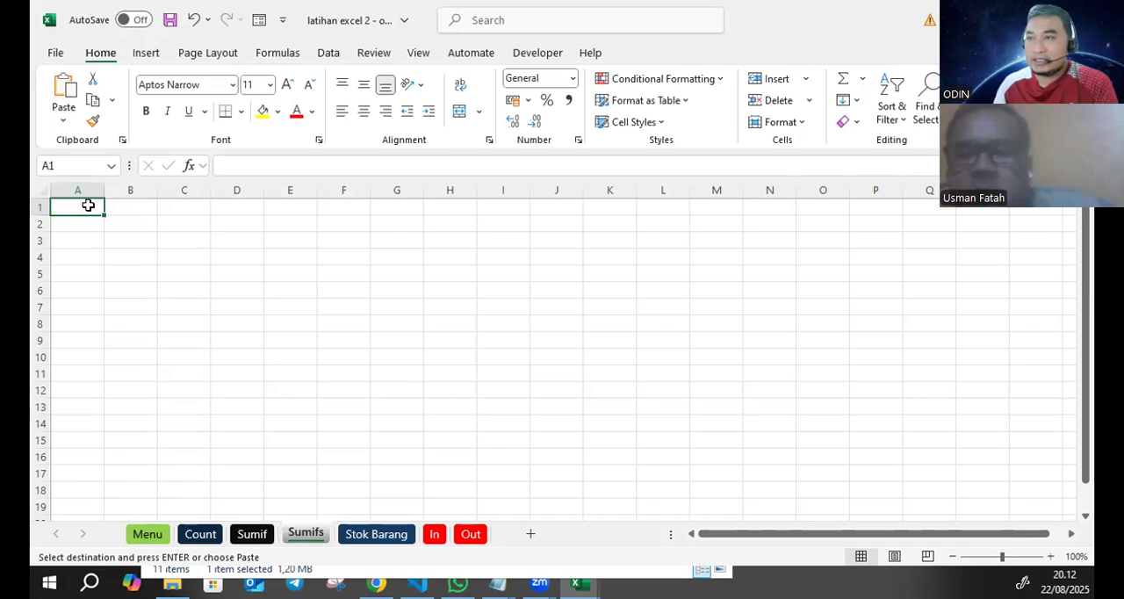
key("ctrl+v")
left_click(353, 536)
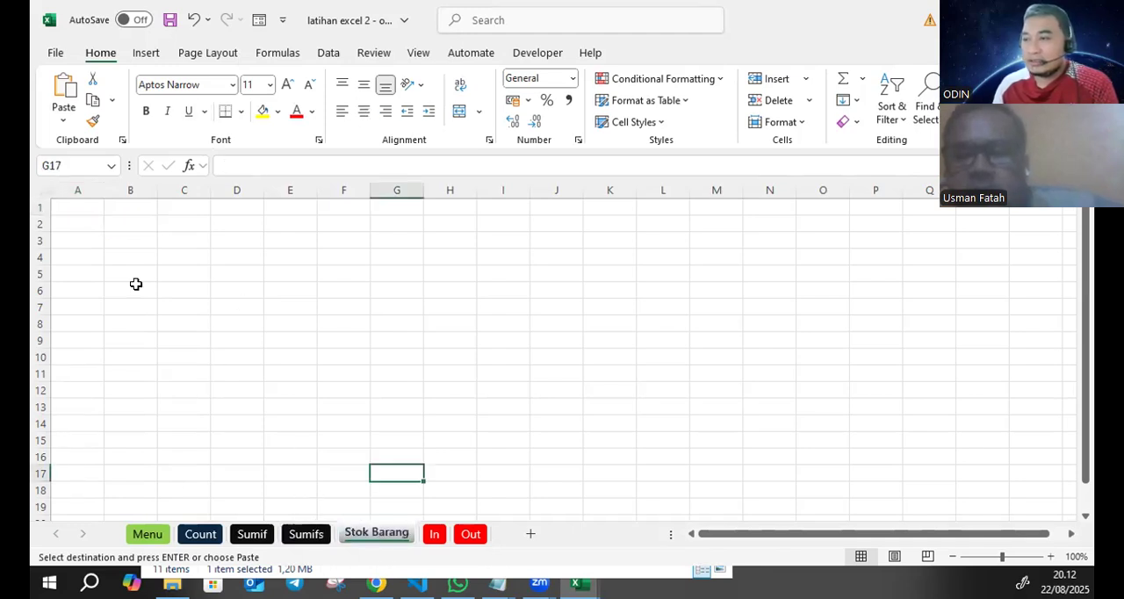
left_click(77, 203)
key("ctrl+v")
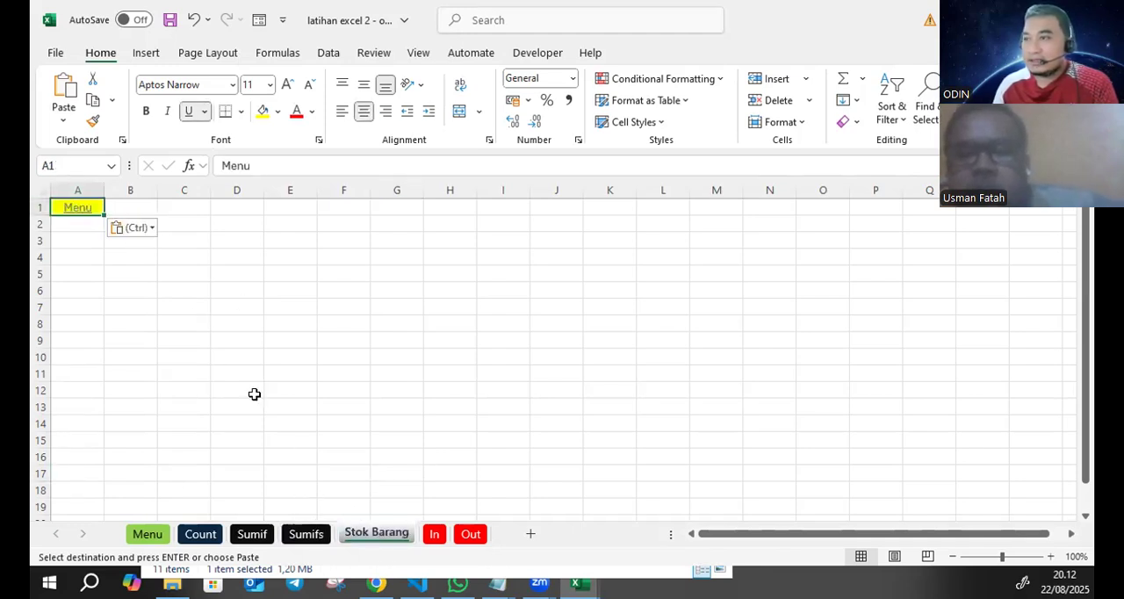
- Paste the copied Menu link into cell A1 of the In and Out sheets
left_click(432, 536)
left_click(77, 205)
key("Return")
key("ctrl+v")
left_click(470, 534)
left_click(73, 205)
key("ctrl+v")
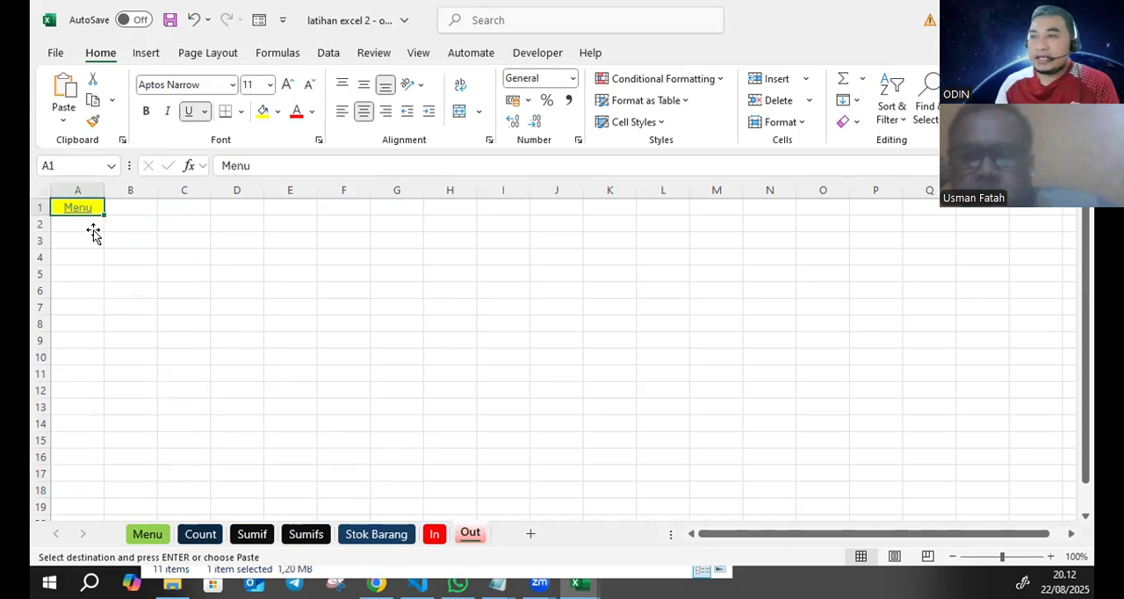
- Test the links between Menu and the Sumif, Sumifs, Stok Barang, In and Out sheets, ending on Menu
left_click(77, 208)
left_click(223, 320)
left_click(79, 214)
left_click(231, 337)
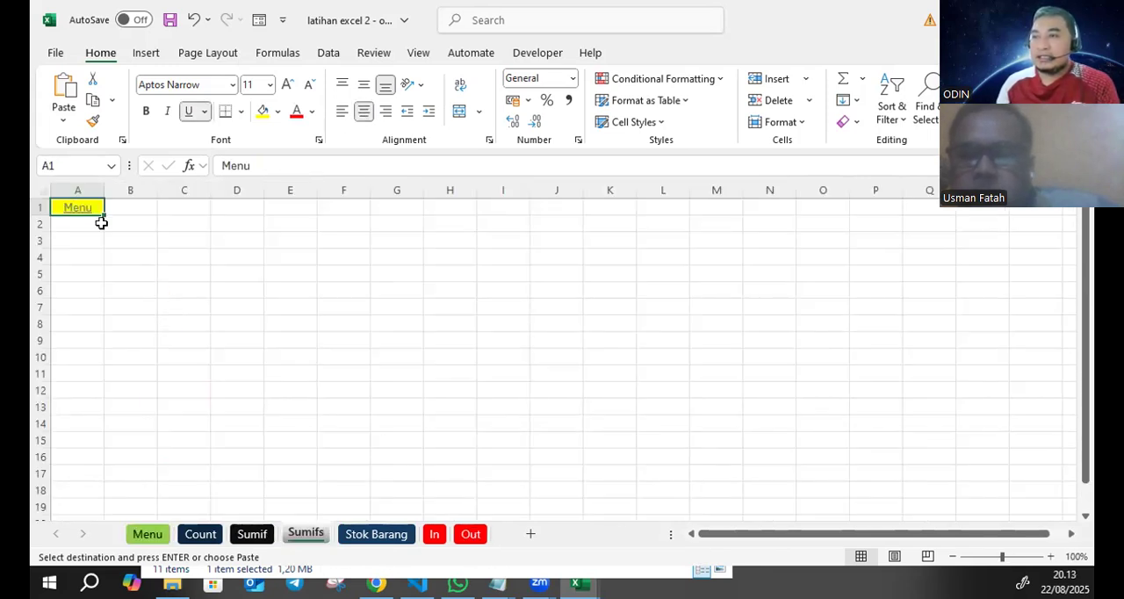
left_click(77, 208)
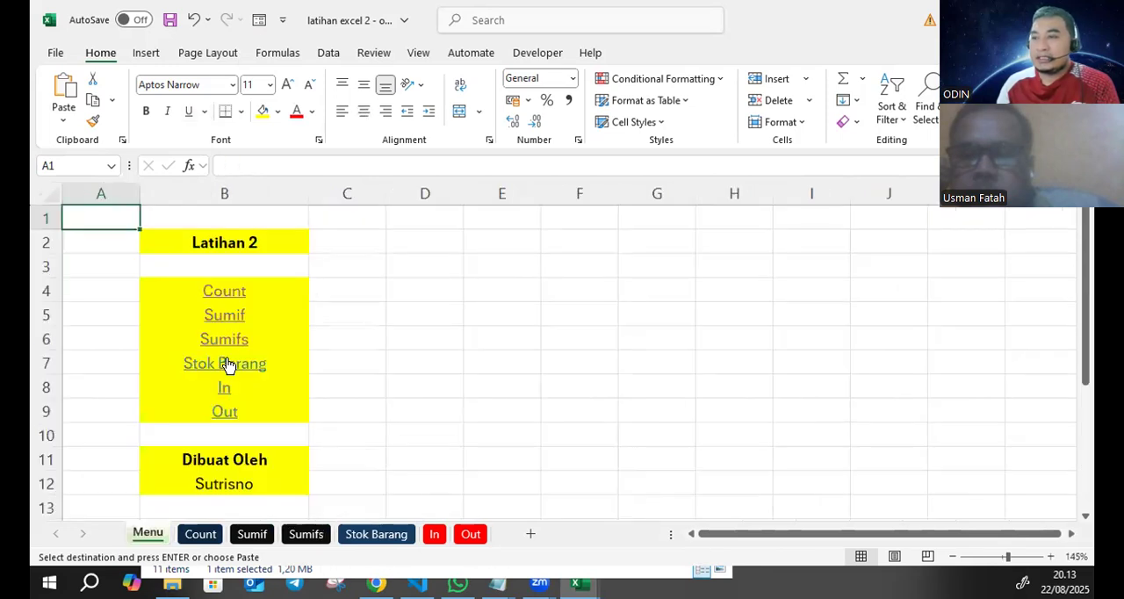
left_click(226, 363)
left_click(75, 212)
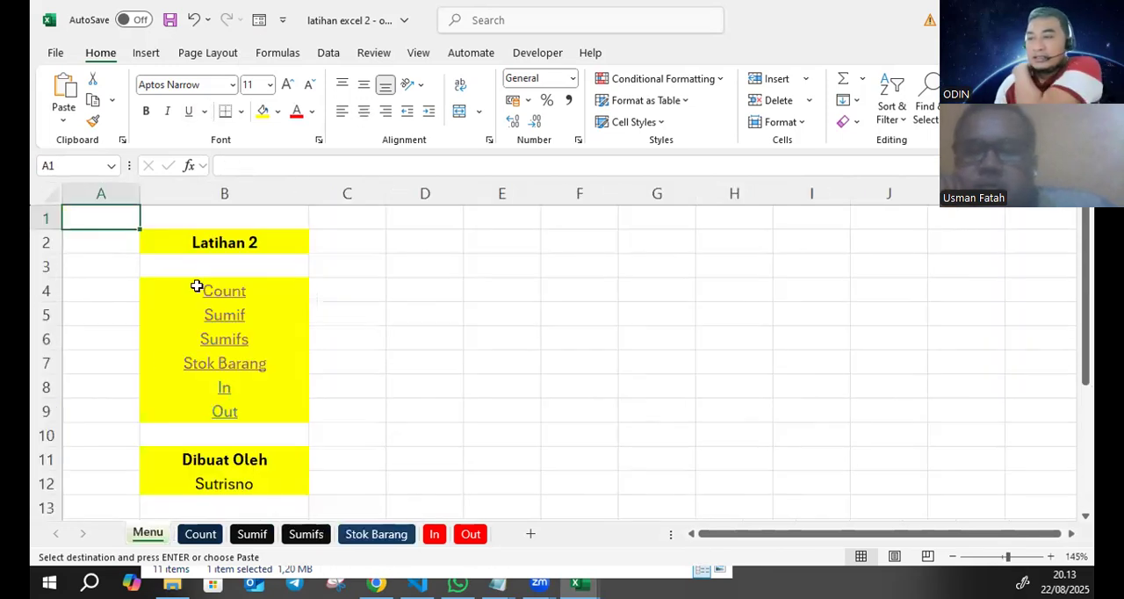
left_click(226, 387)
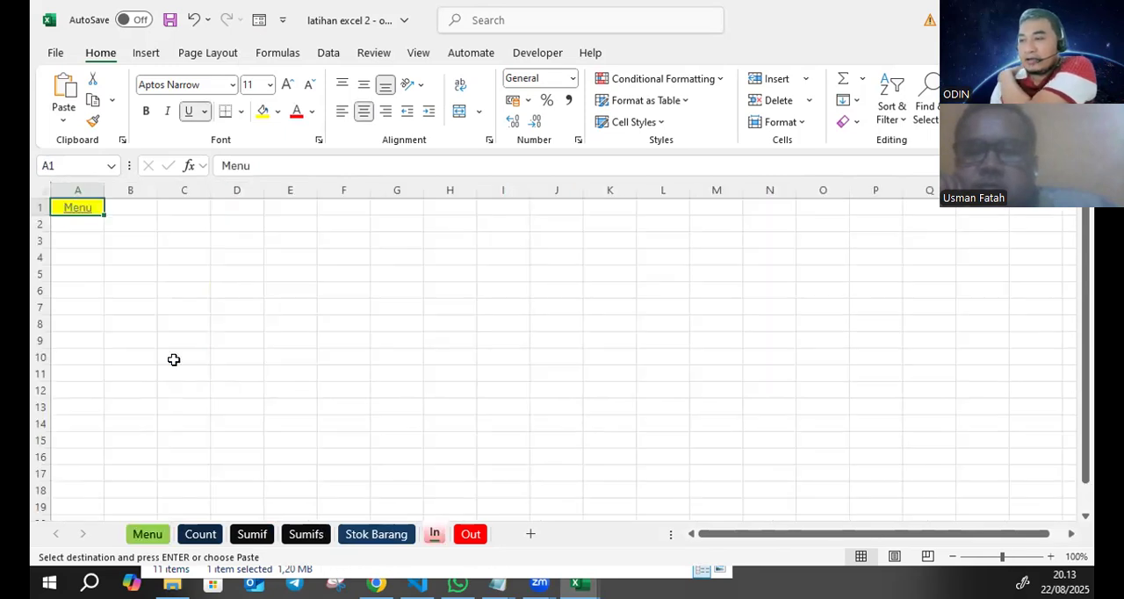
left_click(77, 209)
left_click(215, 420)
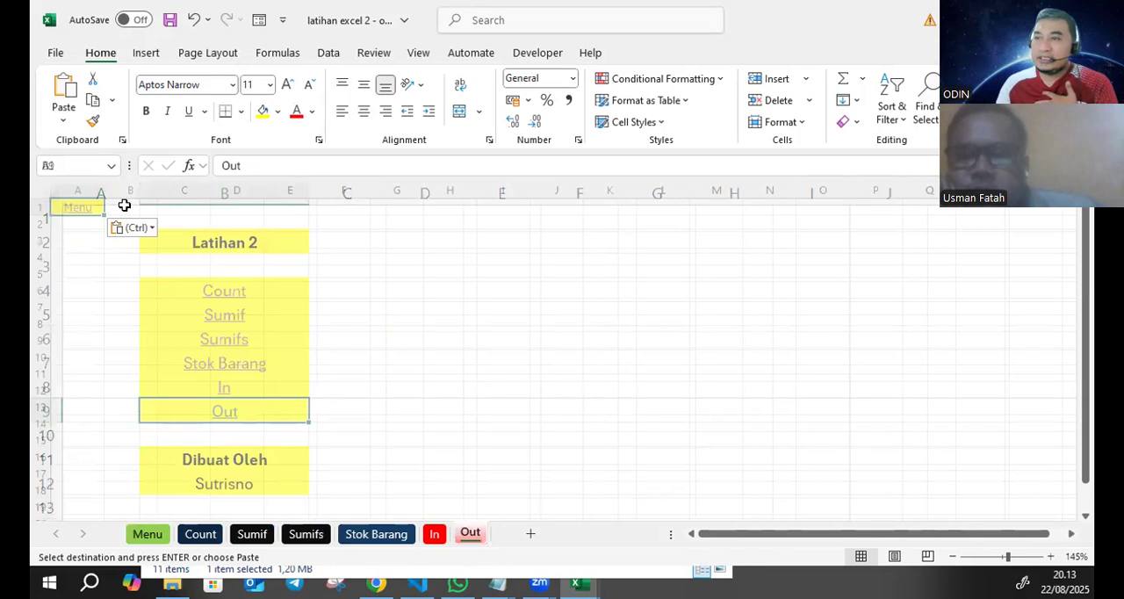
left_click(79, 208)
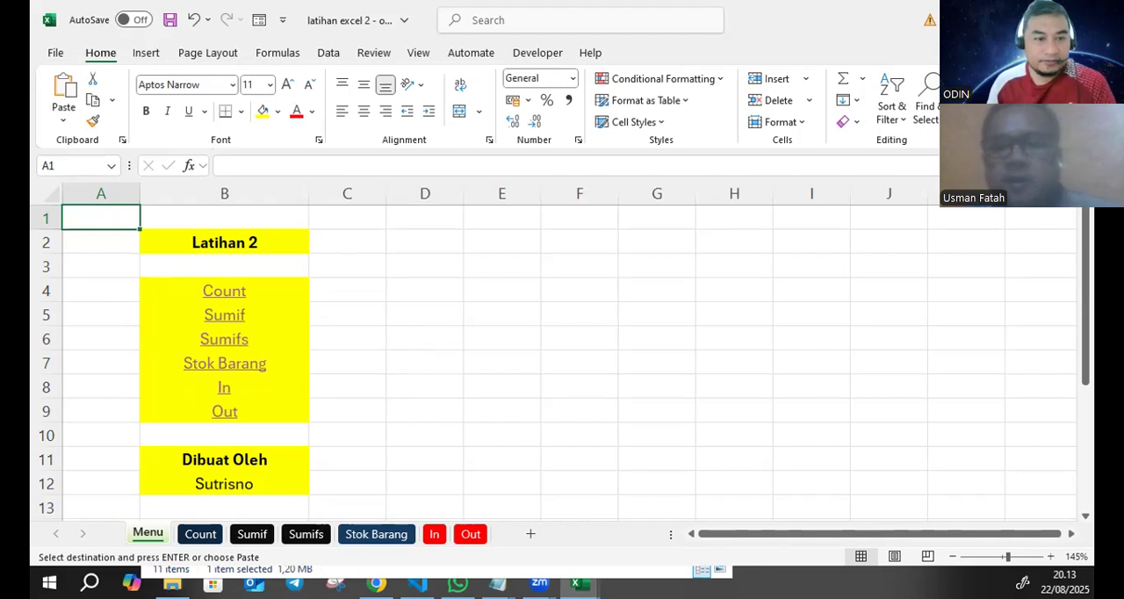
- Switch to Snipping Tool, capture the workbook area showing the Menu sheet, and close the snip
key("alt+Tab")
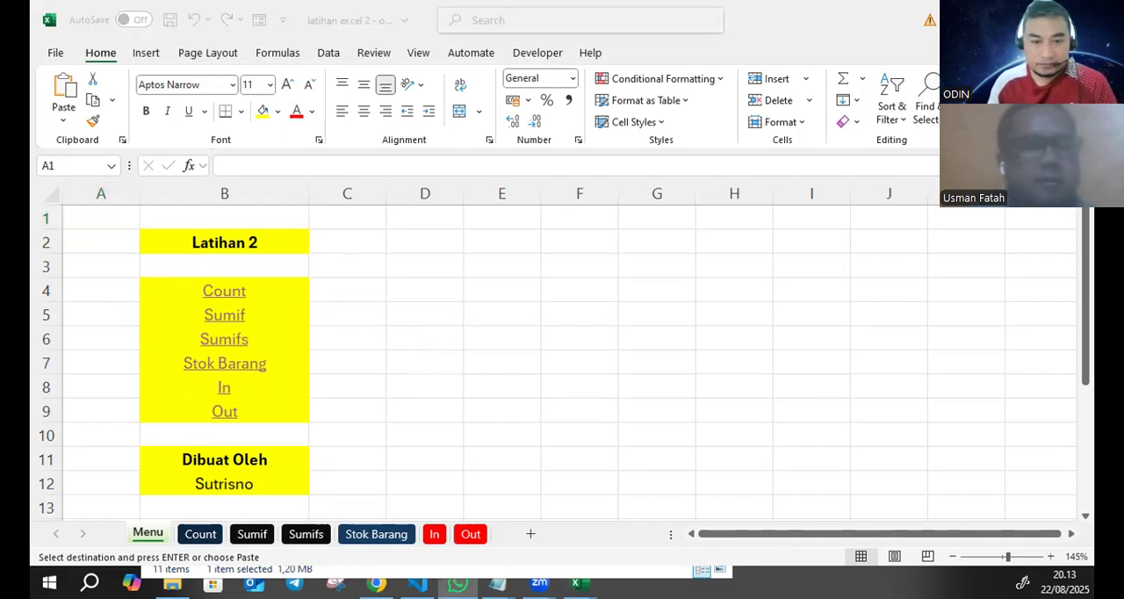
key("alt+Tab")
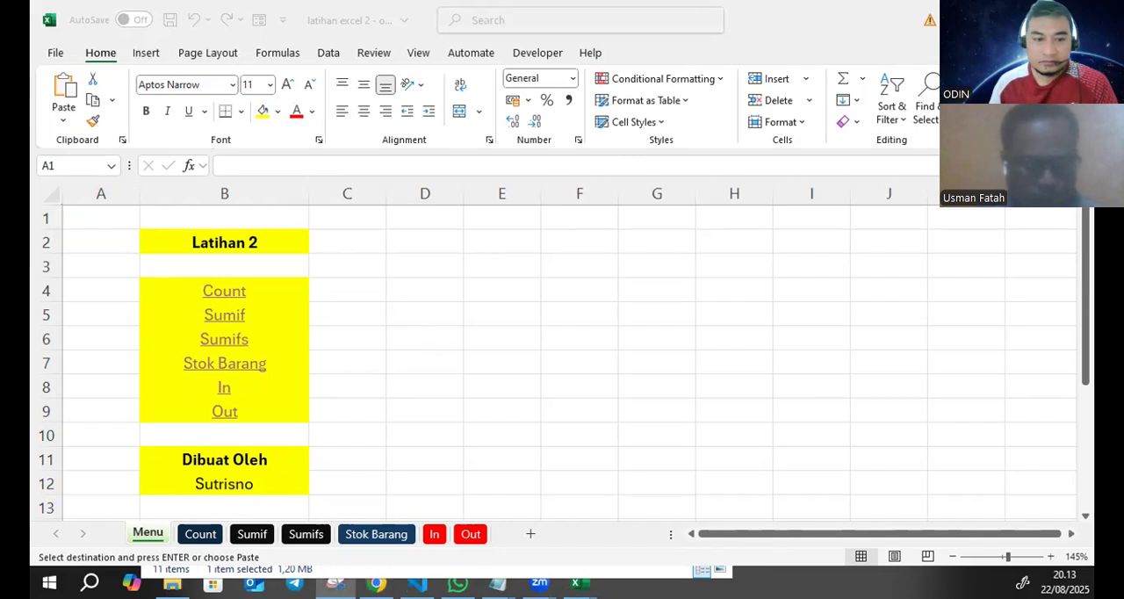
left_click(143, 74)
left_click_drag(51, 9, 1071, 529)
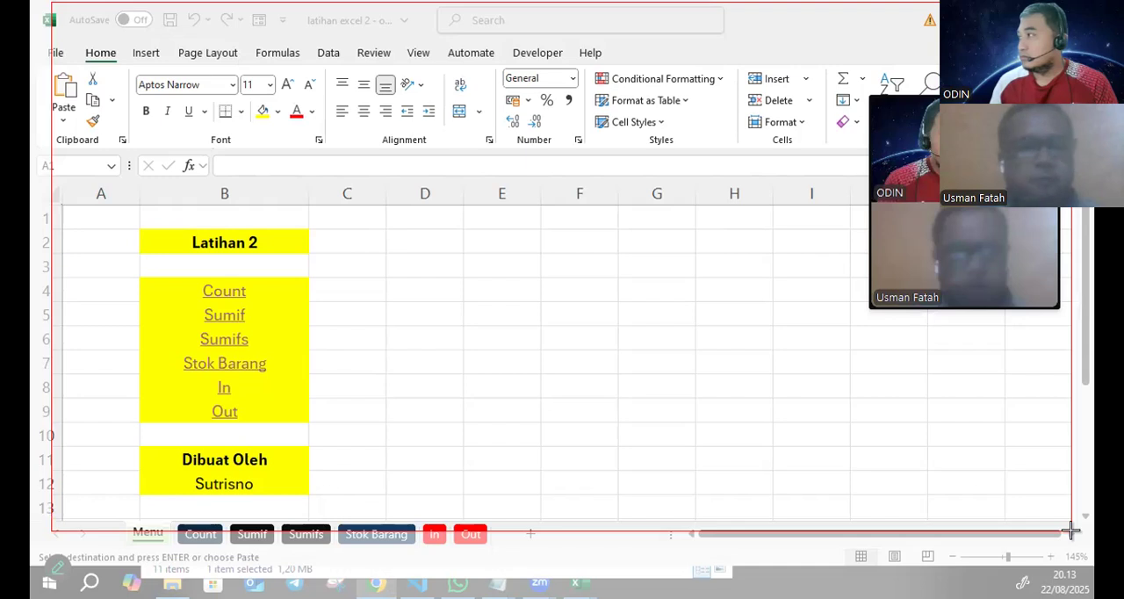
left_click_drag(1071, 529, 1071, 552)
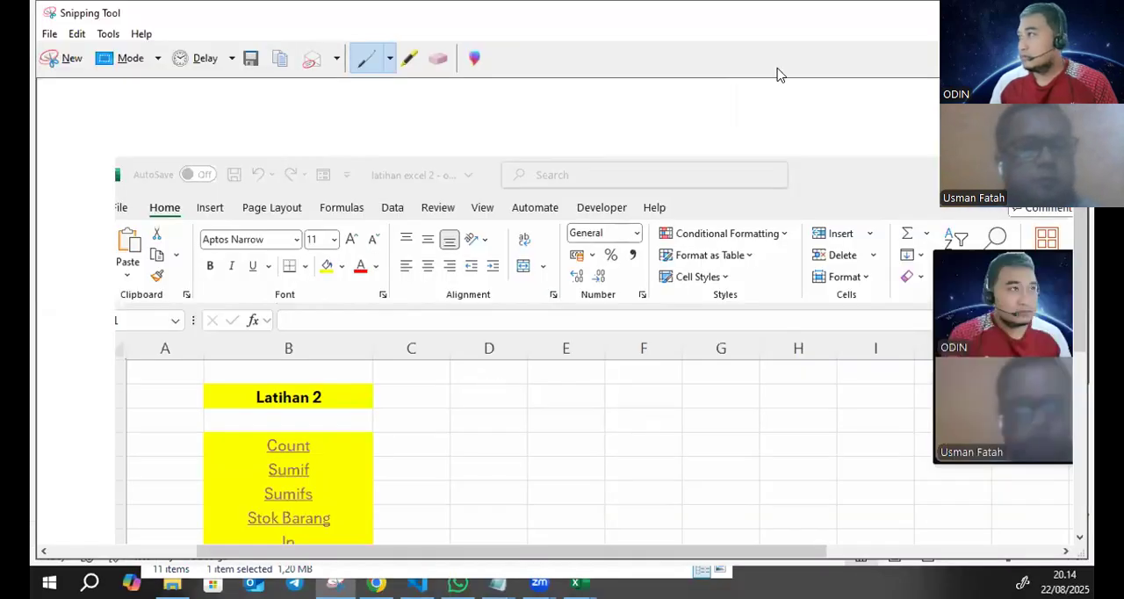
left_click_drag(781, 88, 653, 137)
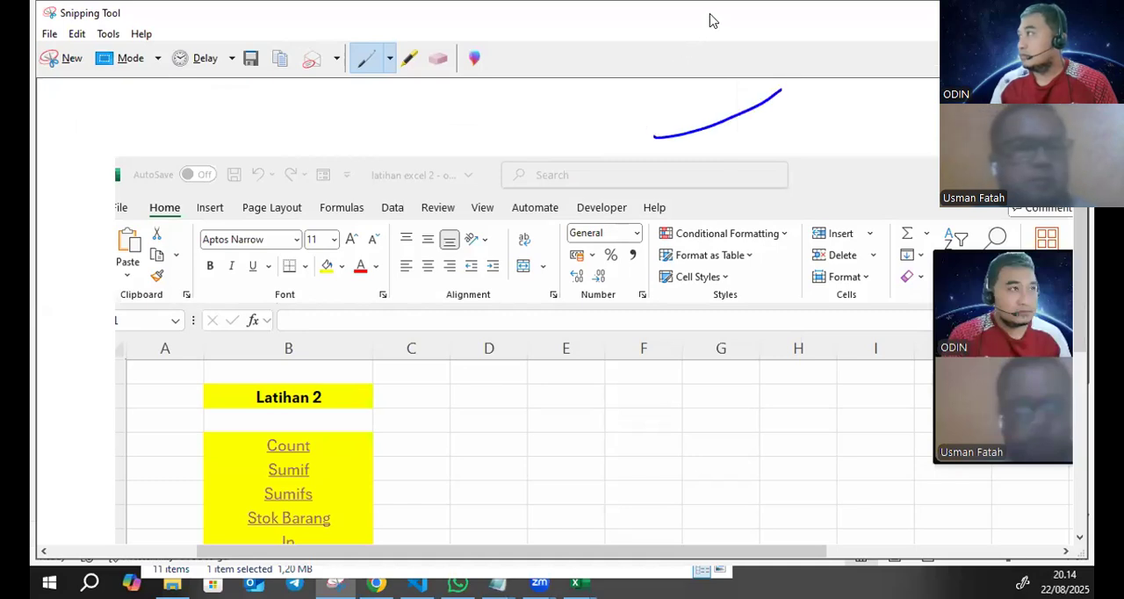
left_click(993, 14)
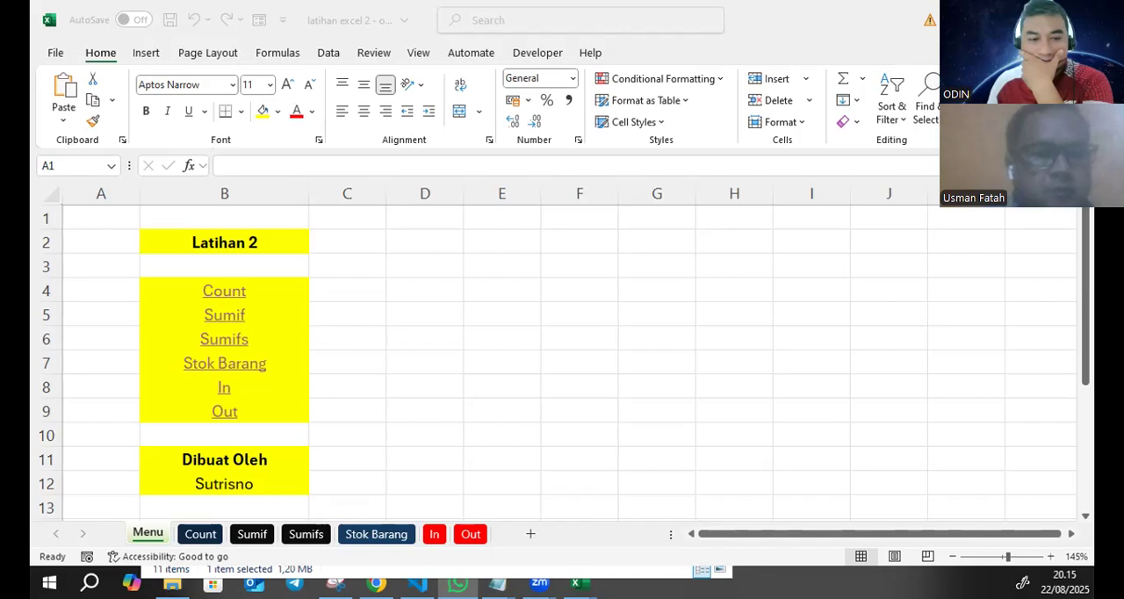
- Copy the JUMLAH BANTUAN data table and its summary list from the source file and paste them at cell A3 of the Count sheet
key("alt+Tab")
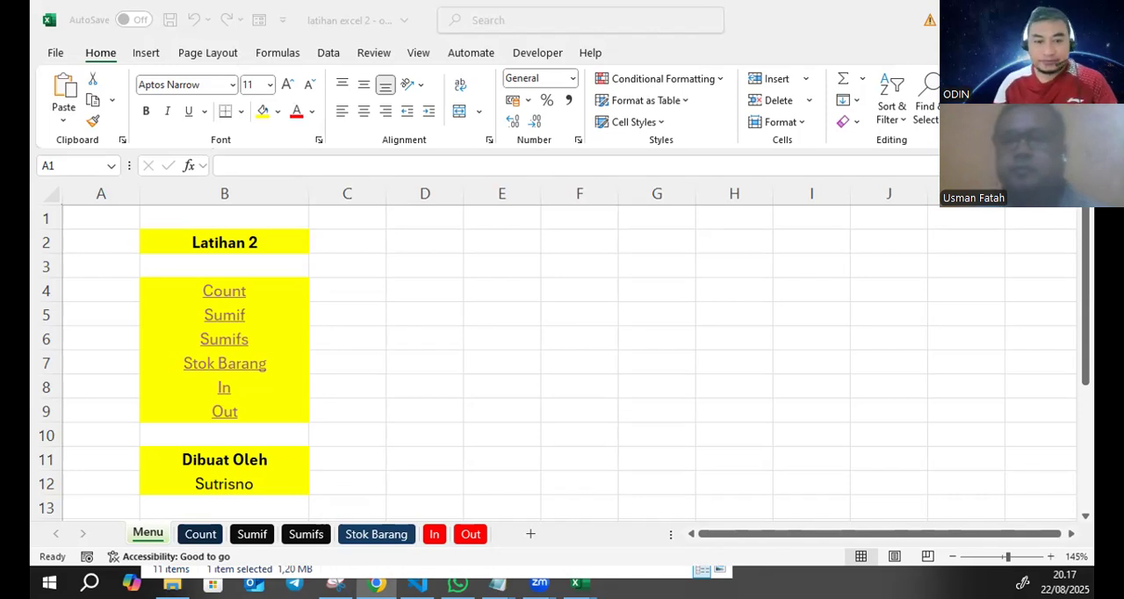
left_click(200, 534)
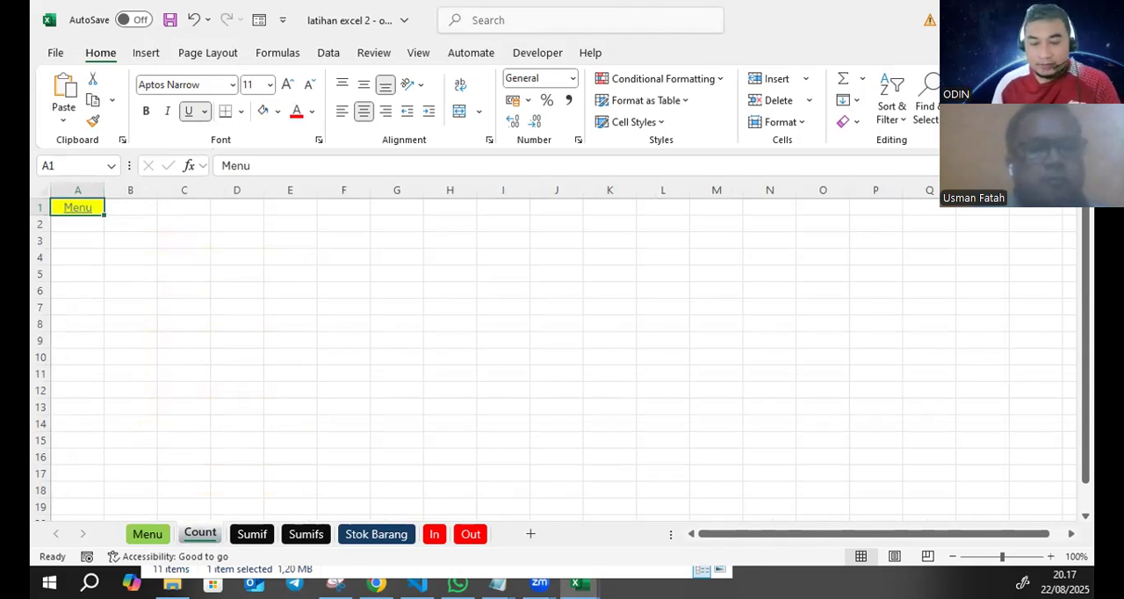
key("alt+Tab")
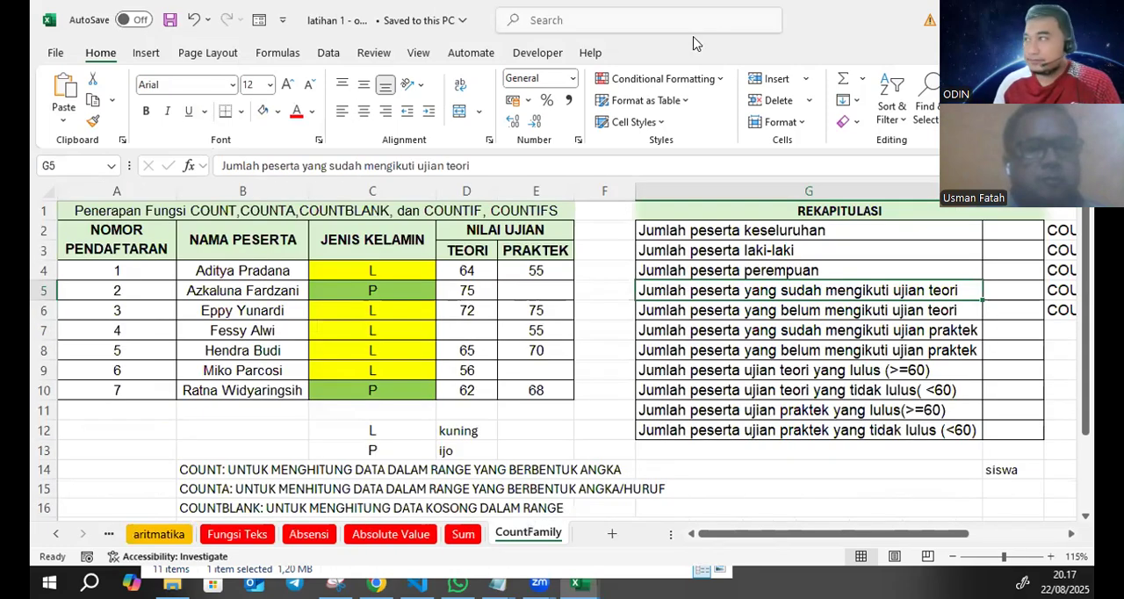
key("alt+Tab")
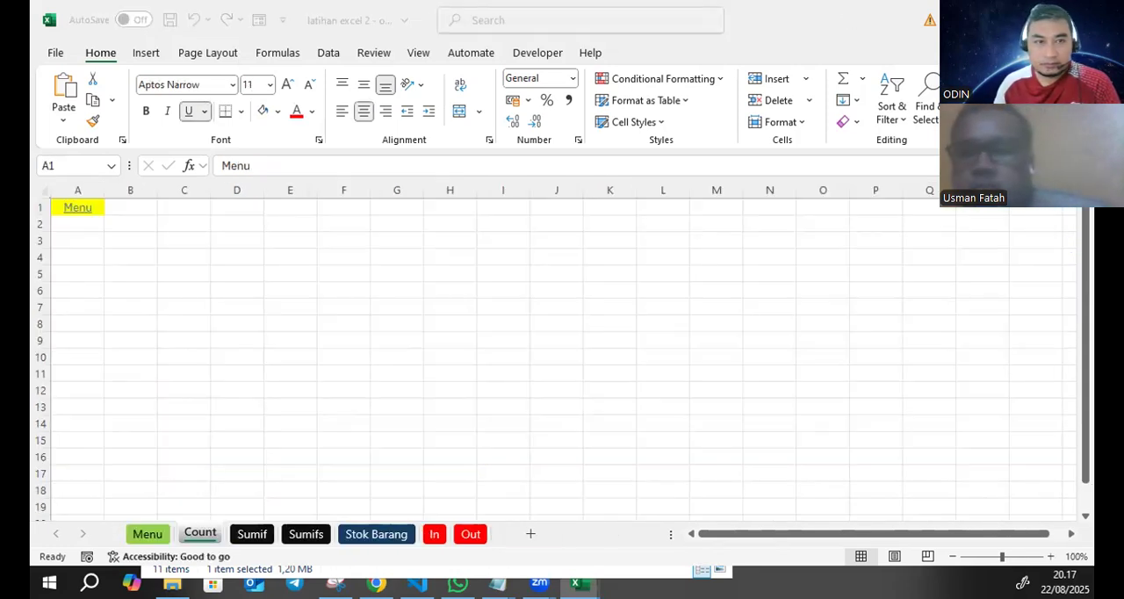
key("alt+Tab")
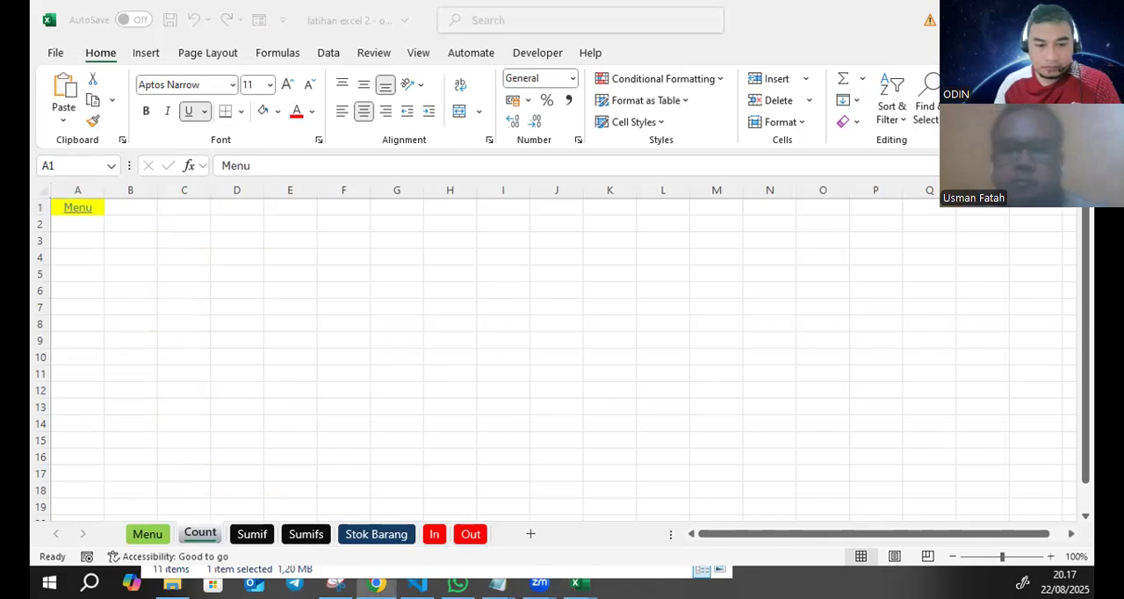
key("alt+Tab")
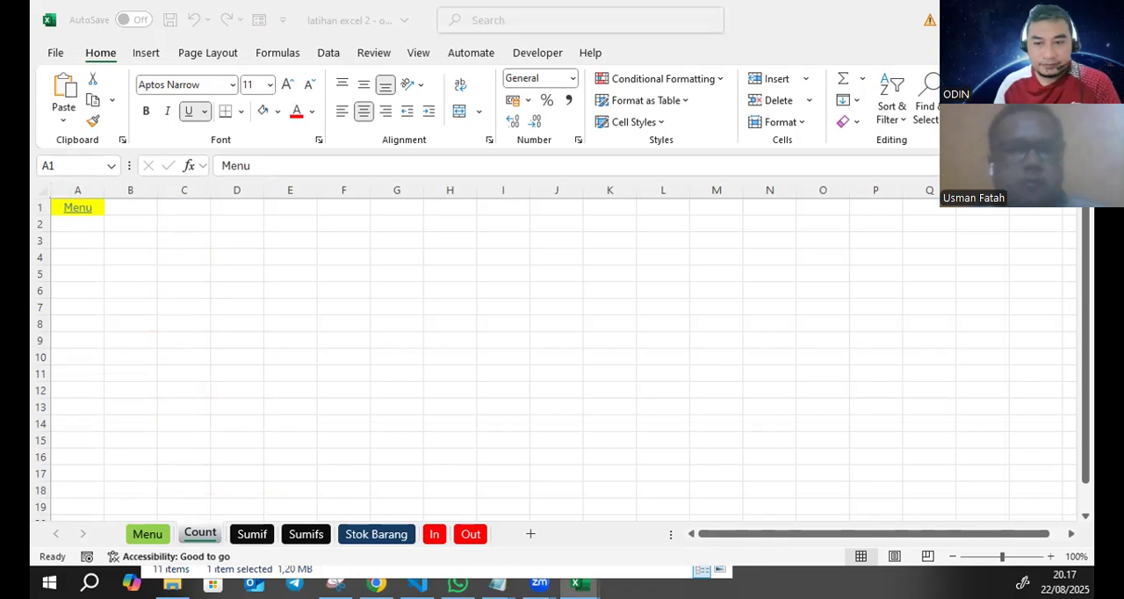
key("ctrl+c")
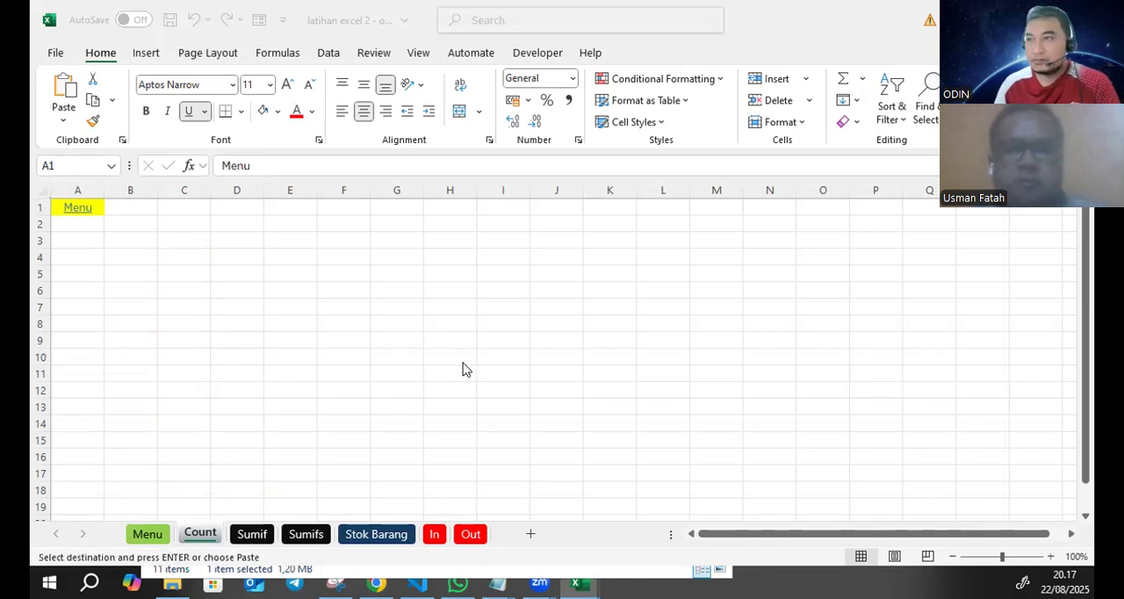
left_click(72, 240)
key("ctrl+v")
left_click(325, 310)
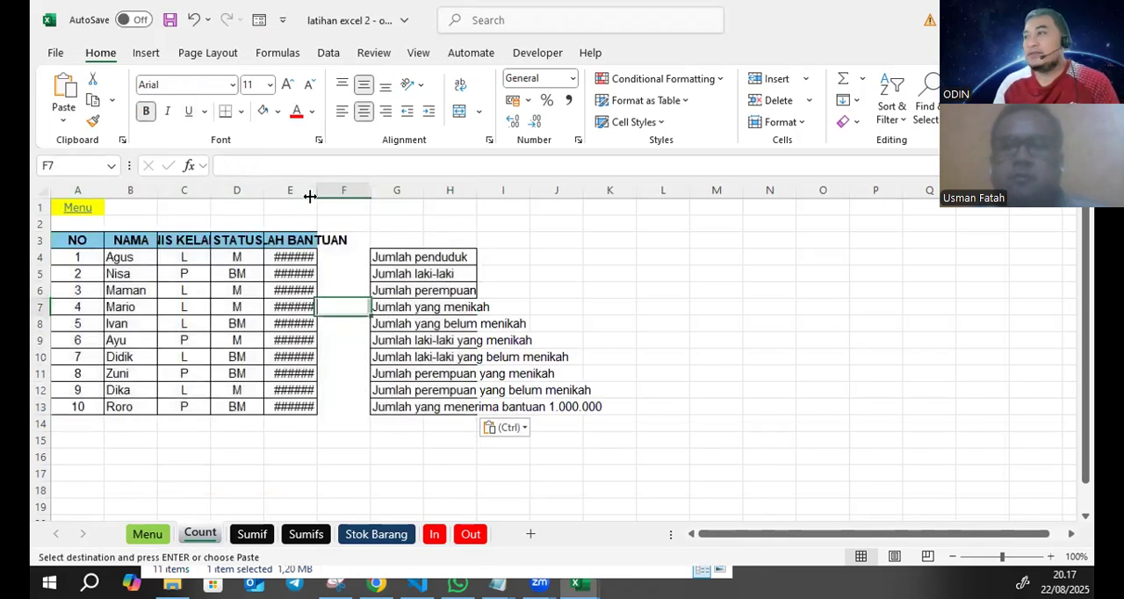
- Autofit columns E, G and C to their contents and widen the STATUS column D on the Count sheet
double_click(312, 189)
left_click_drag(489, 189, 489, 189)
double_click(489, 189)
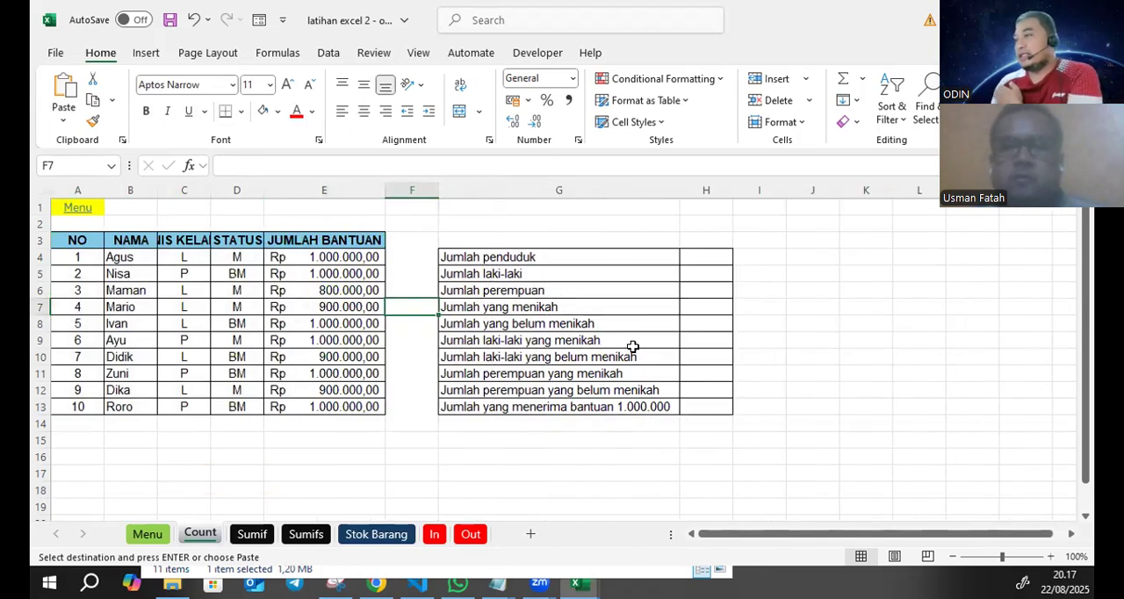
left_click(214, 288)
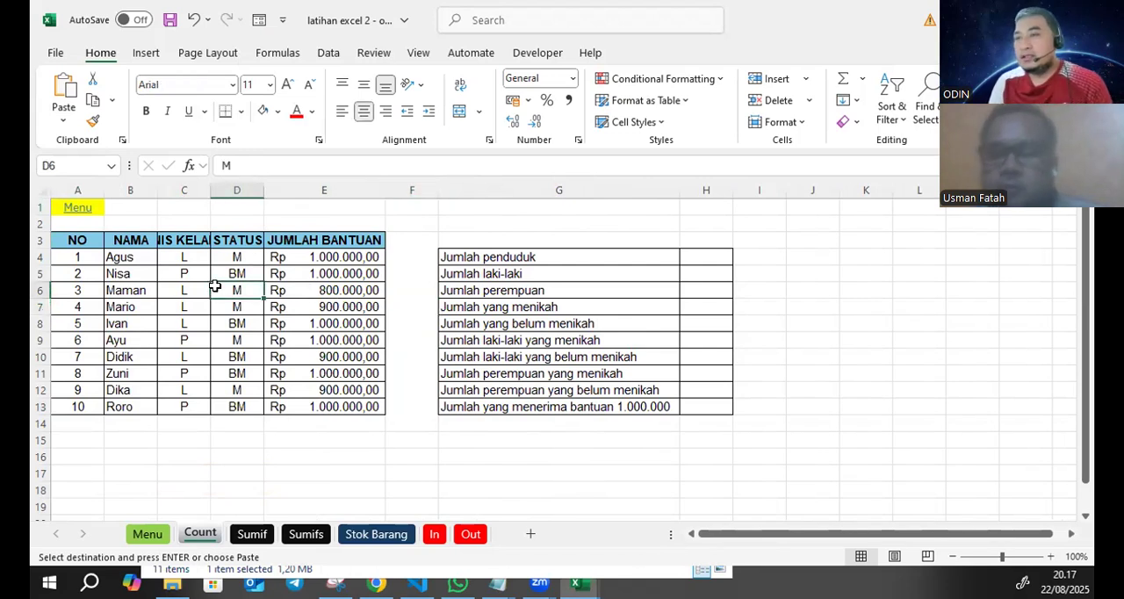
double_click(210, 188)
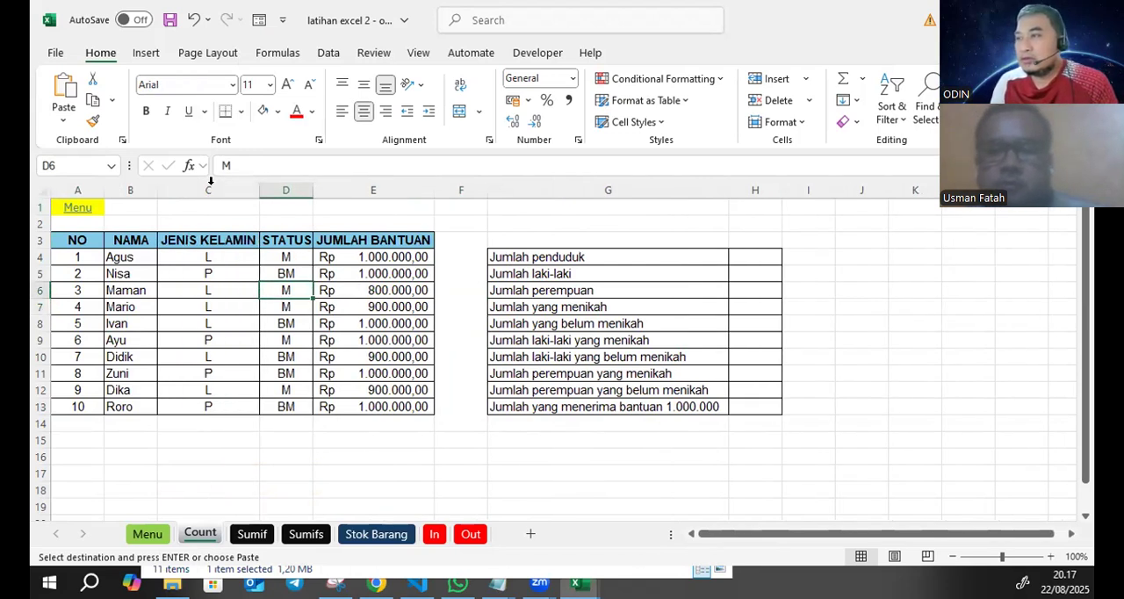
left_click_drag(311, 188, 345, 190)
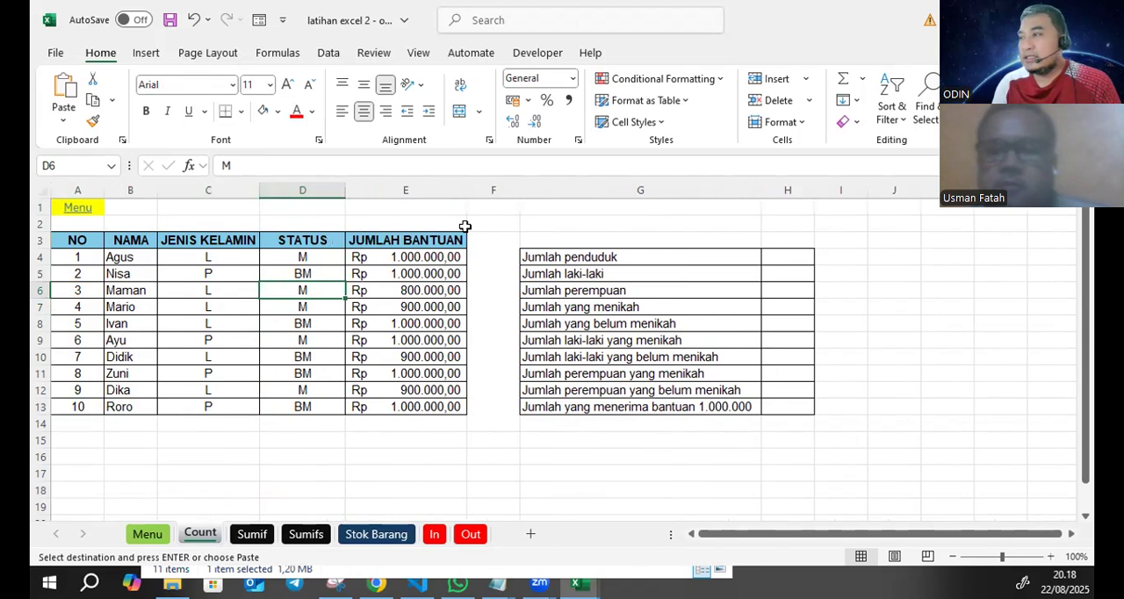
left_click(389, 306)
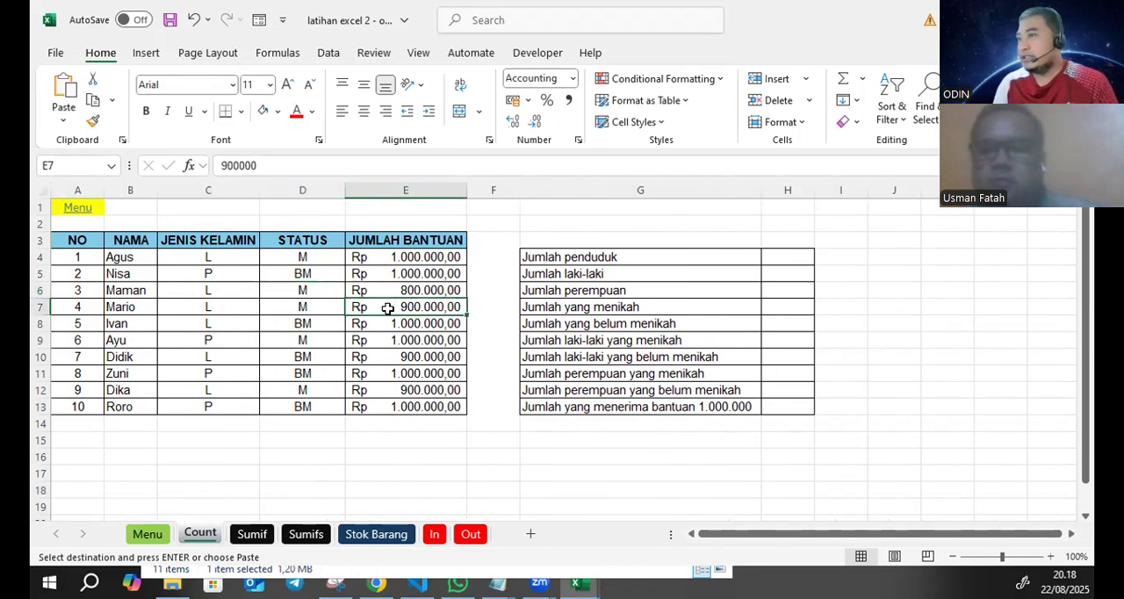
left_click(123, 267)
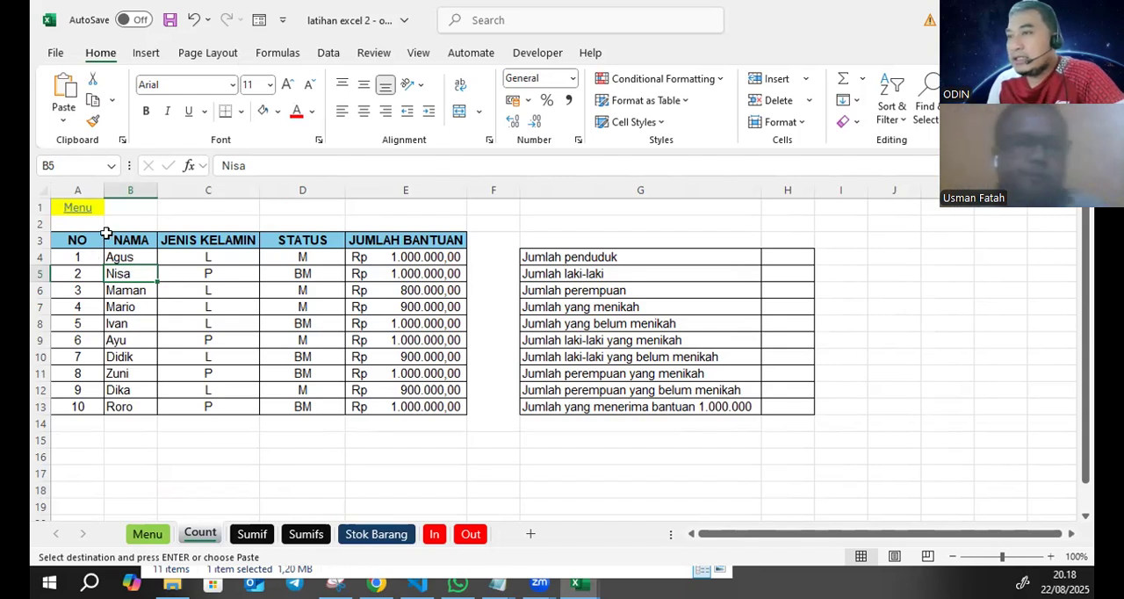
left_click_drag(95, 240, 432, 408)
left_click_drag(143, 293, 132, 308)
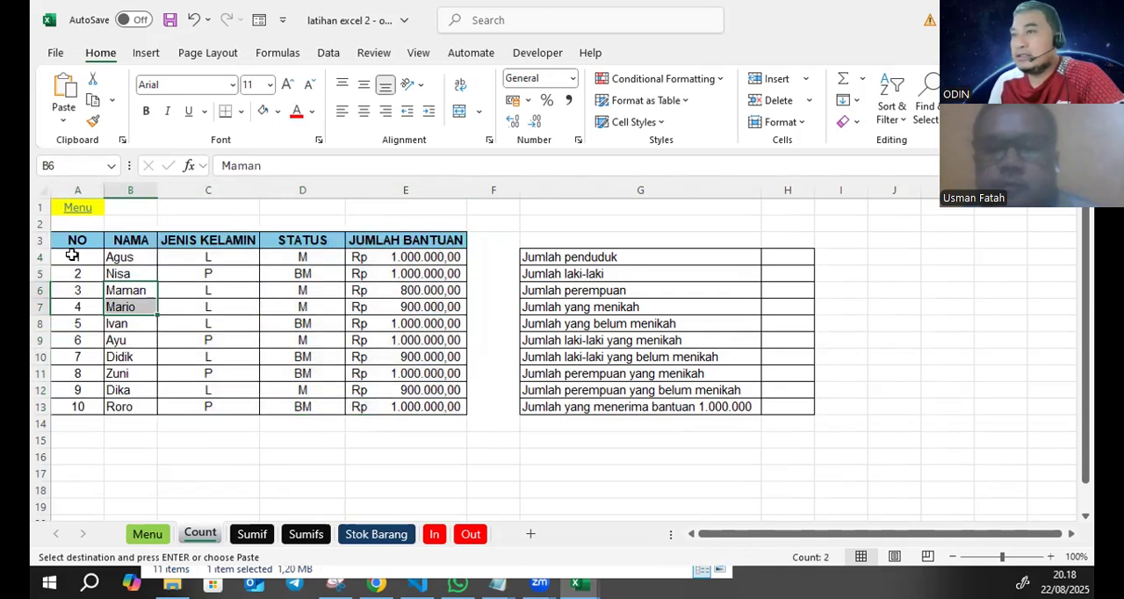
- Enter the title "Database Penduduk Penerima Bantuan" in cell A2 above the data table
left_click(91, 225)
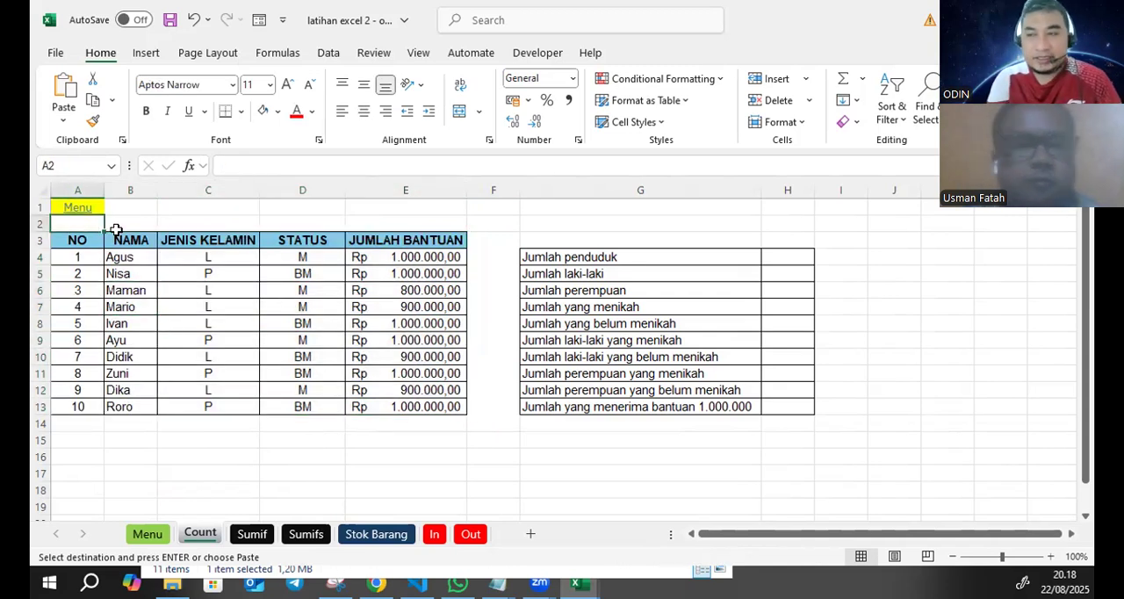
type("Datab")
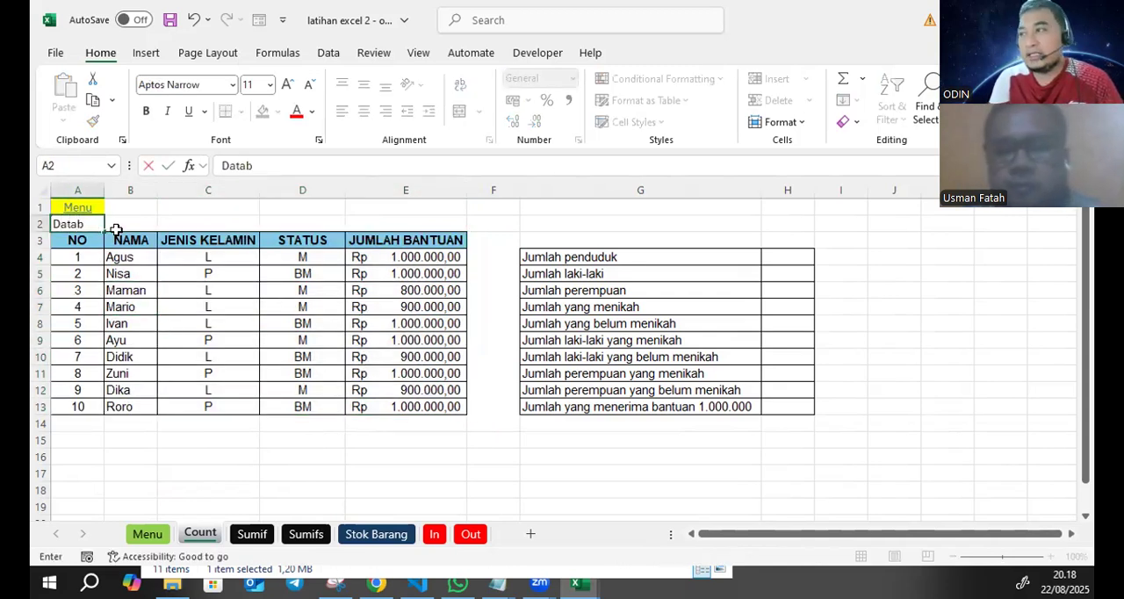
type("ase")
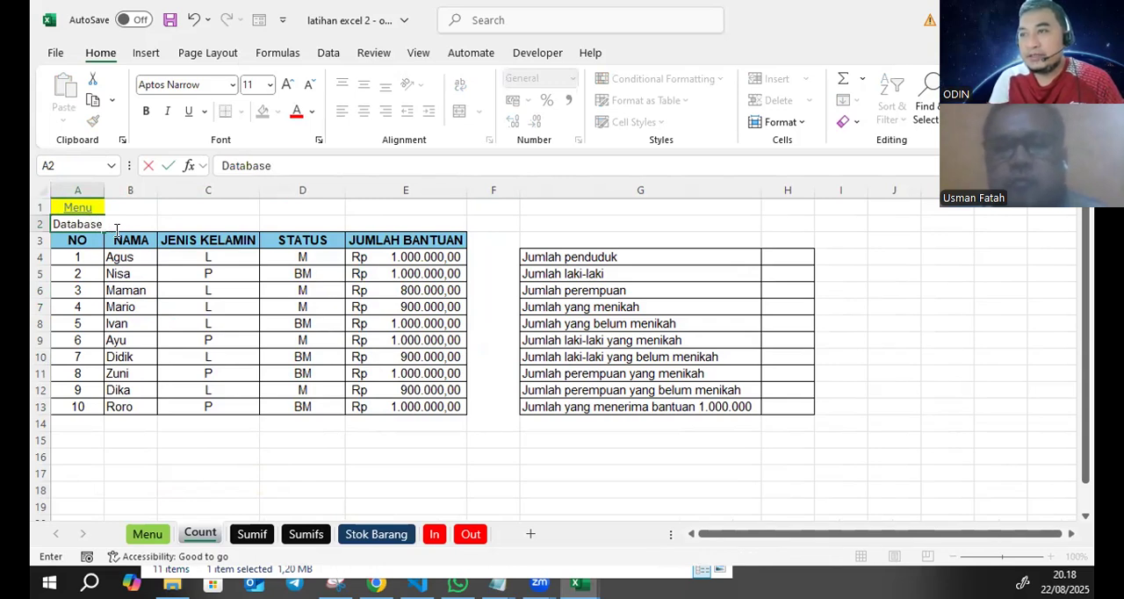
type(" Pendudu")
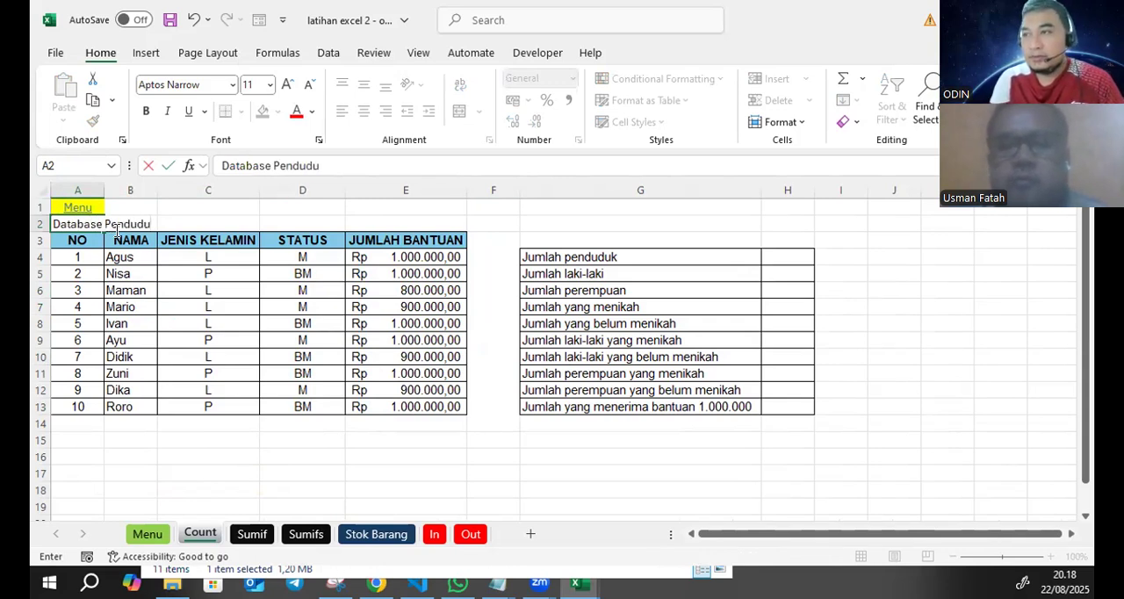
type("k Penerima Bantuan")
key("Return")
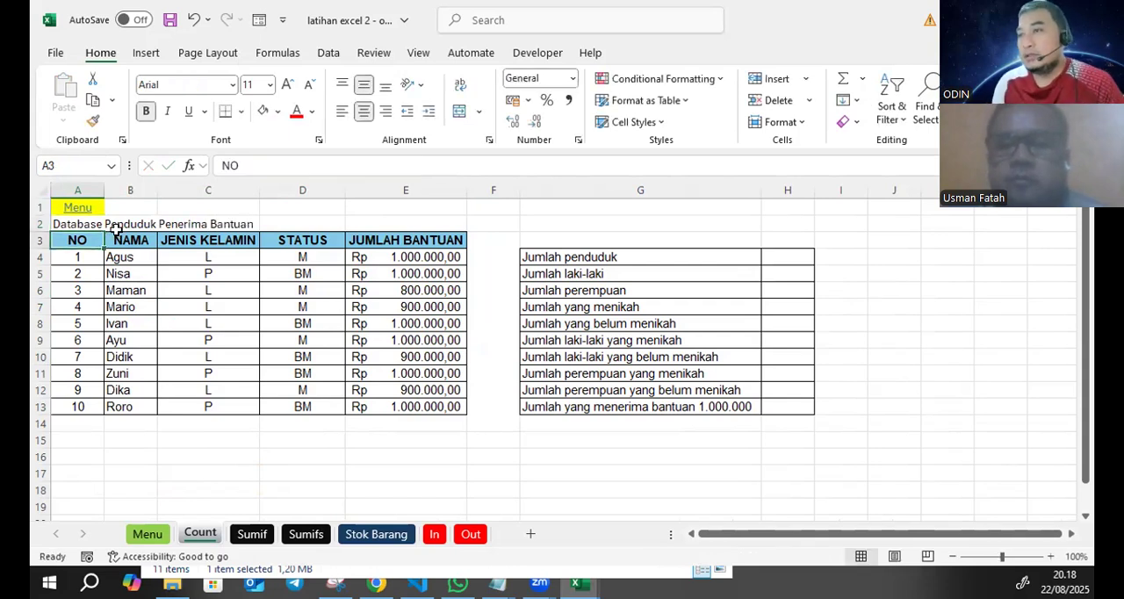
- Merge and center the title across A2:E2 and format it with a yellow fill and bold text
left_click_drag(93, 218, 423, 221)
left_click(458, 114)
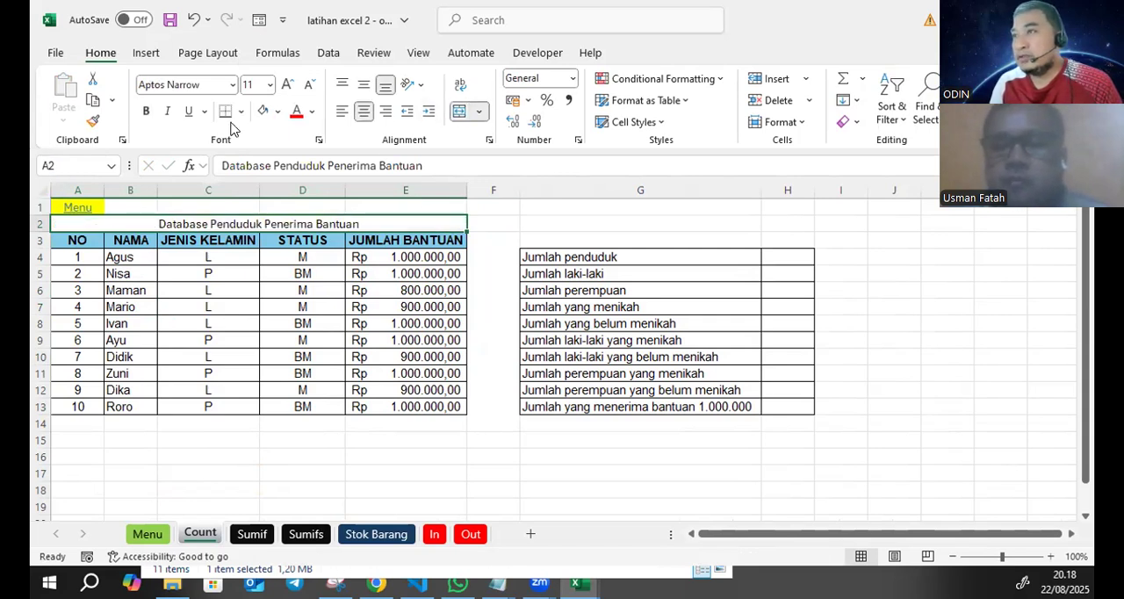
left_click(278, 112)
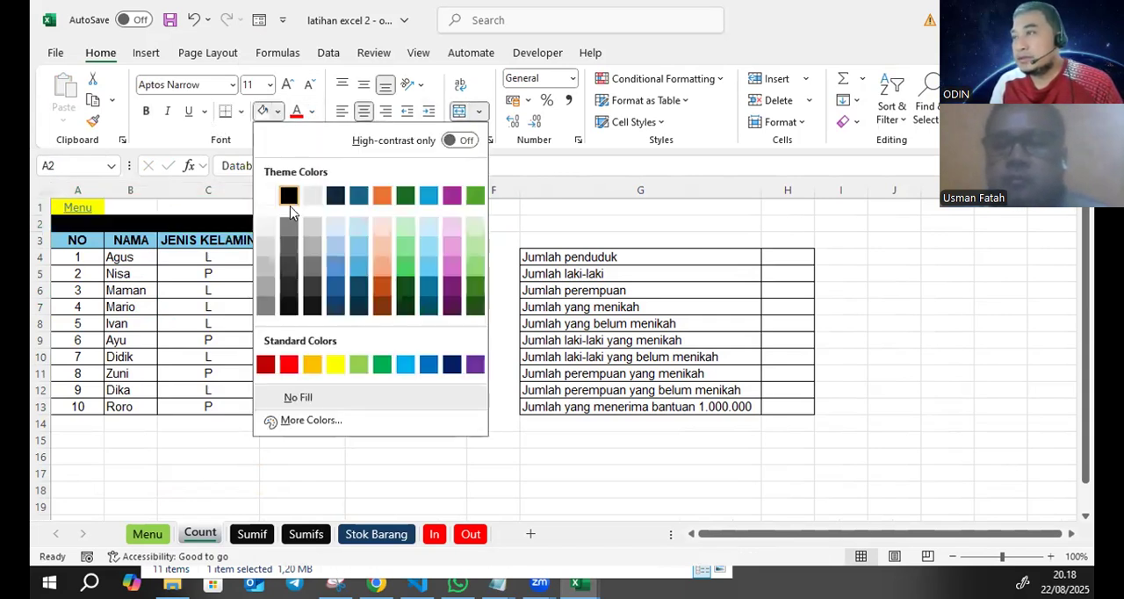
left_click(332, 366)
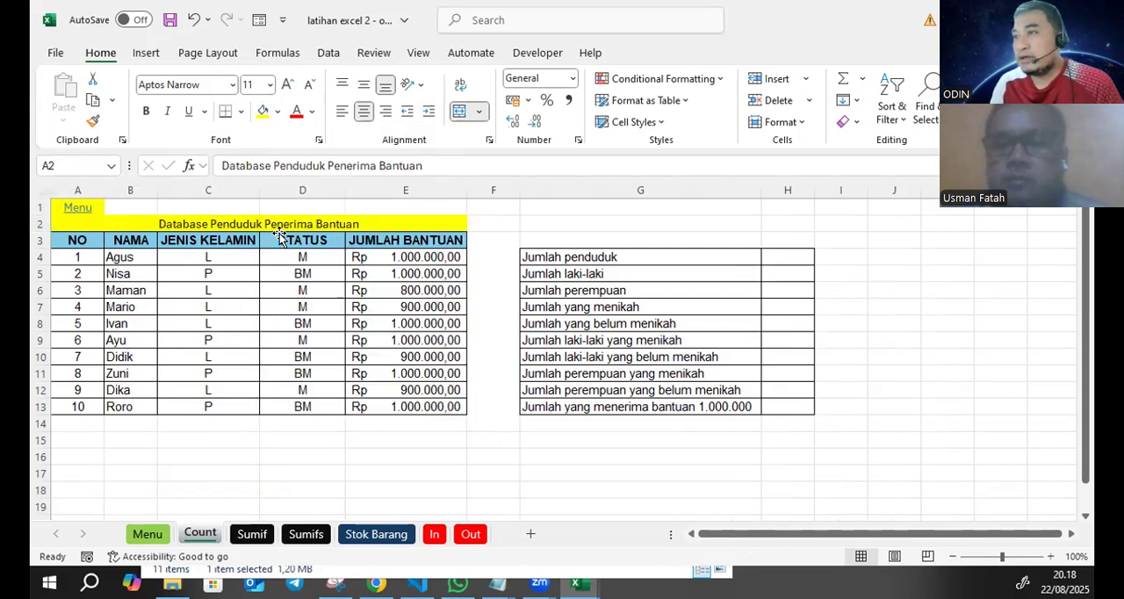
left_click(148, 112)
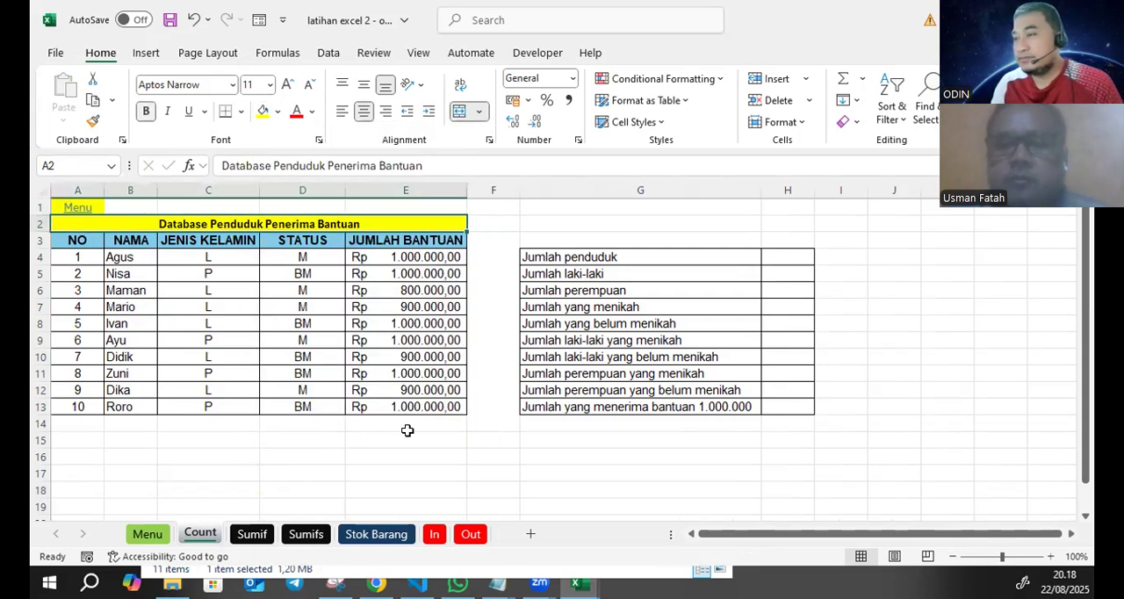
left_click(266, 471)
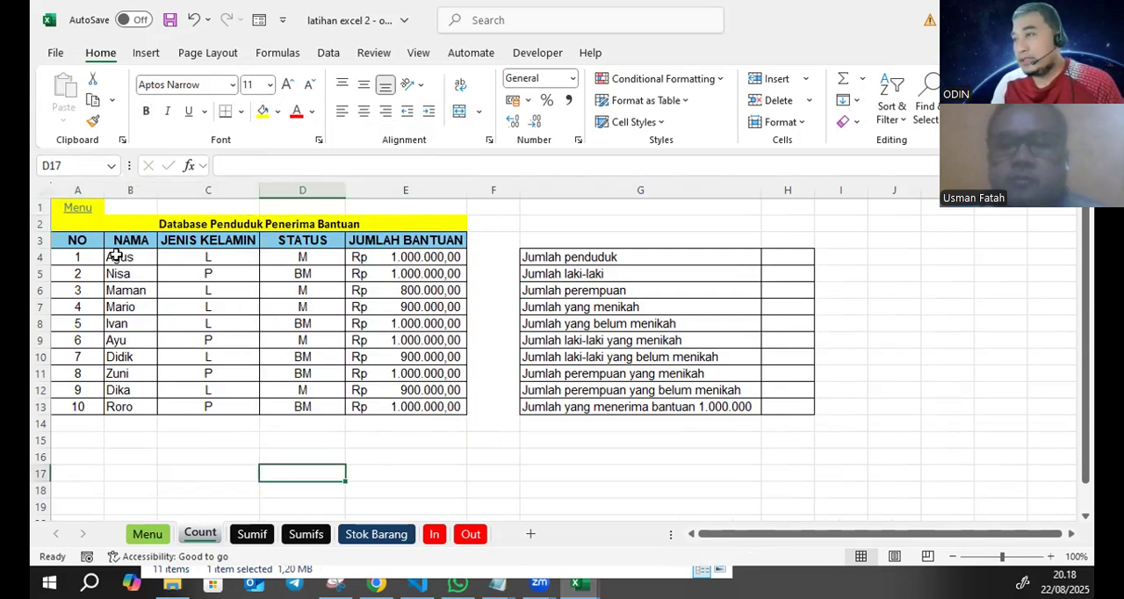
- Examine the data table's column headers from NO to JUMLAH BANTUAN and the first aid amounts in column E
left_click(77, 241)
left_click(130, 241)
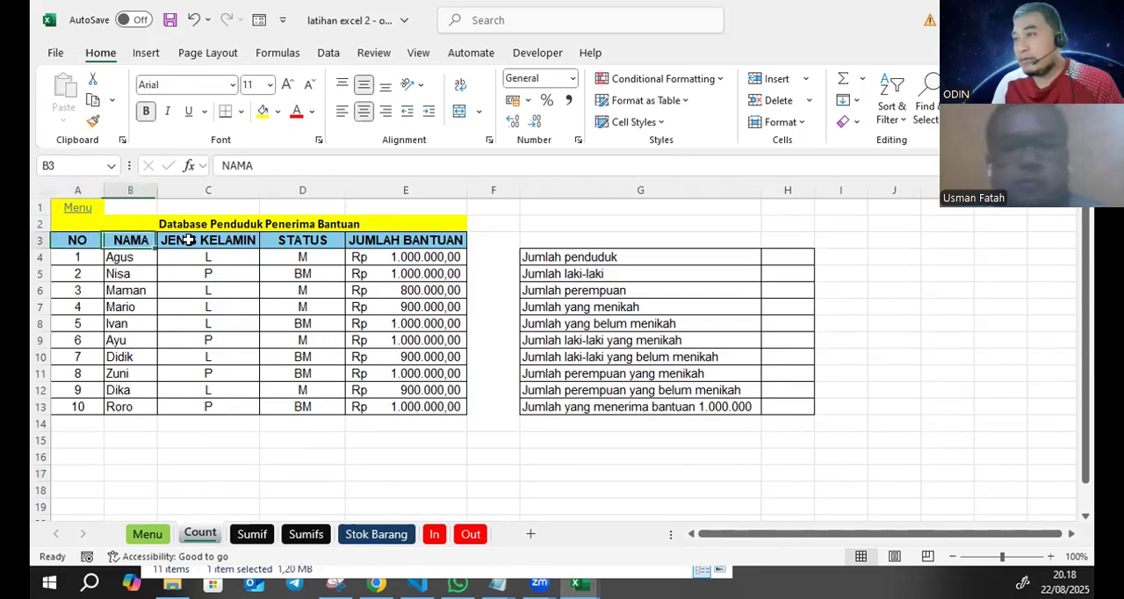
left_click(202, 240)
left_click(313, 243)
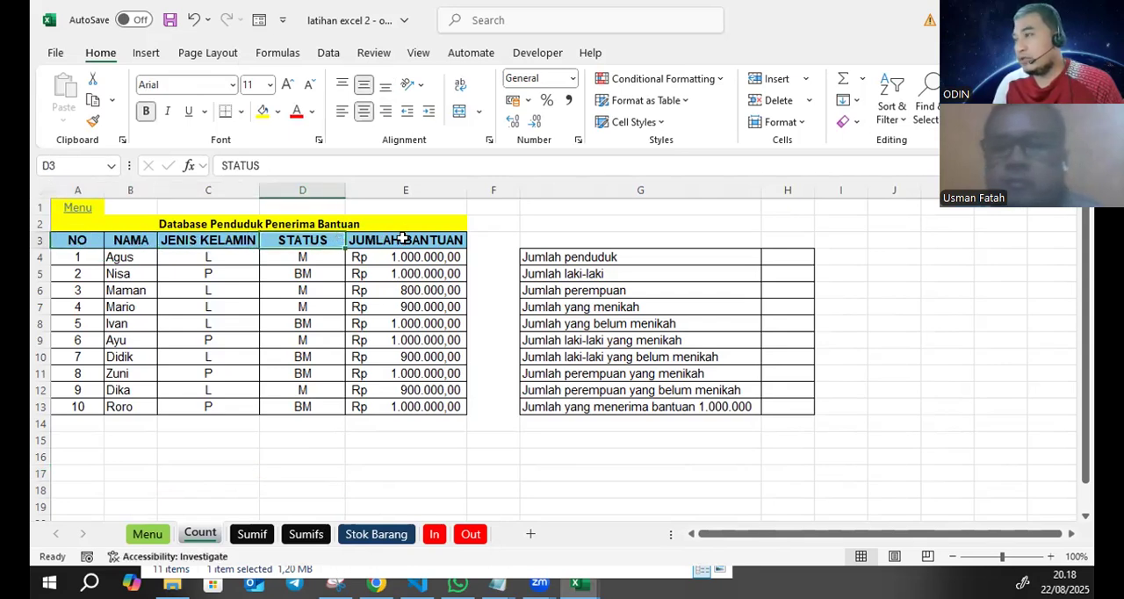
left_click(402, 238)
left_click(409, 258)
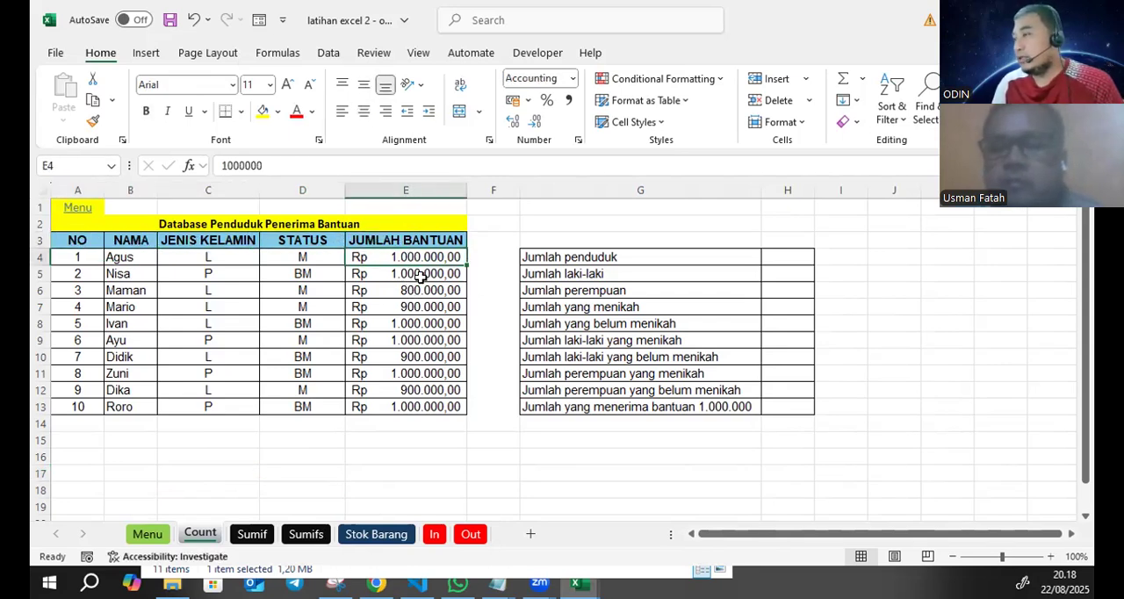
left_click(426, 275)
left_click(426, 291)
left_click(431, 308)
left_click(434, 323)
left_click(400, 259)
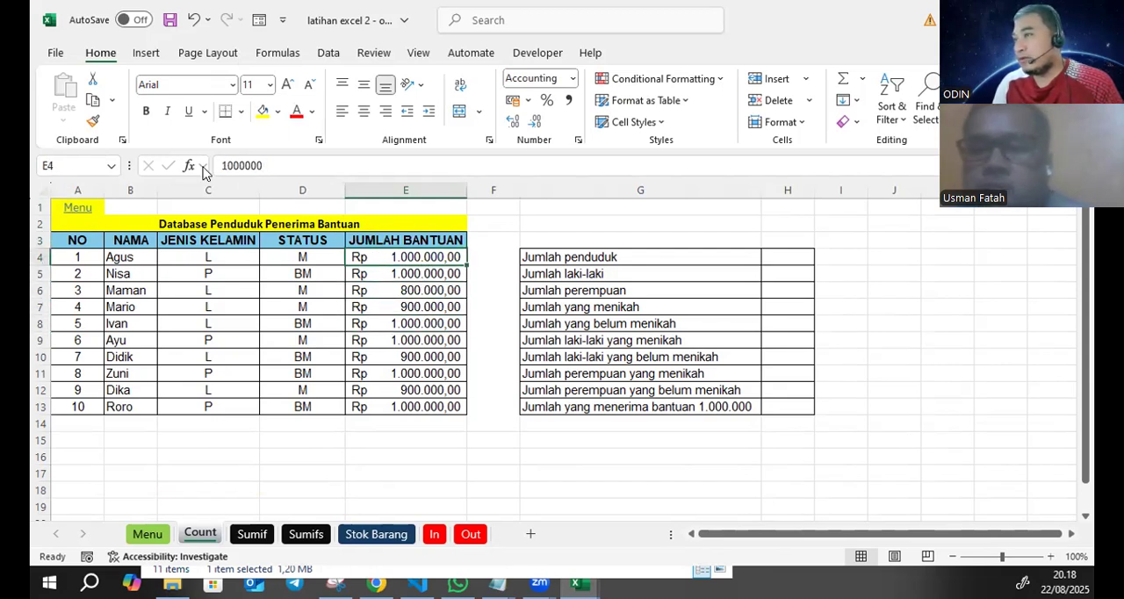
- Inspect the underlying value of E4 and the number and accounting currency formats available for it
left_click_drag(263, 165, 227, 165)
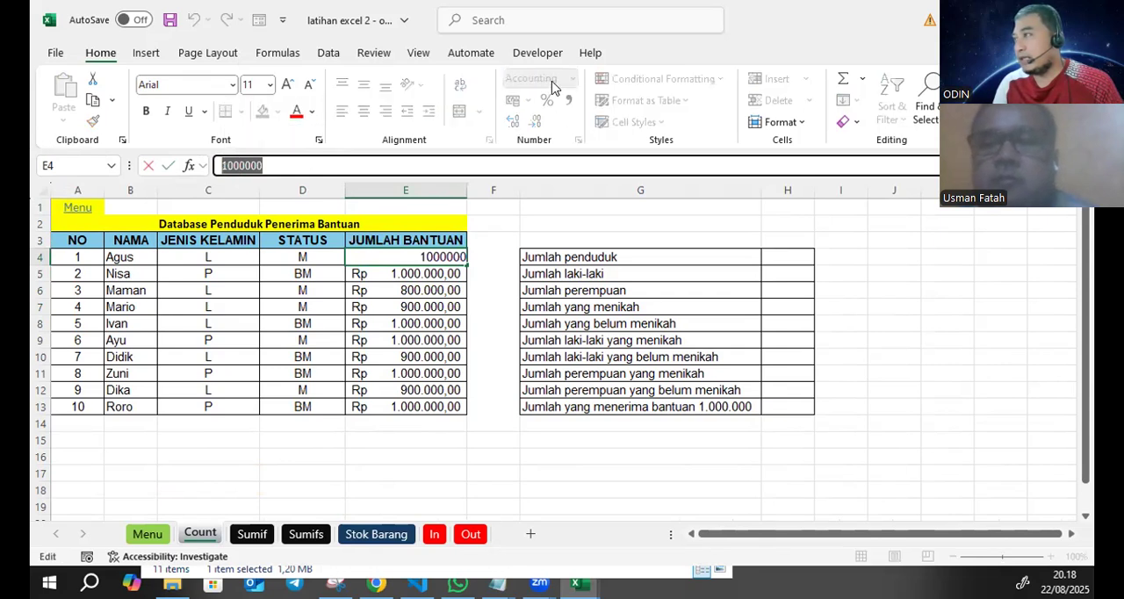
left_click(434, 324)
left_click(436, 261)
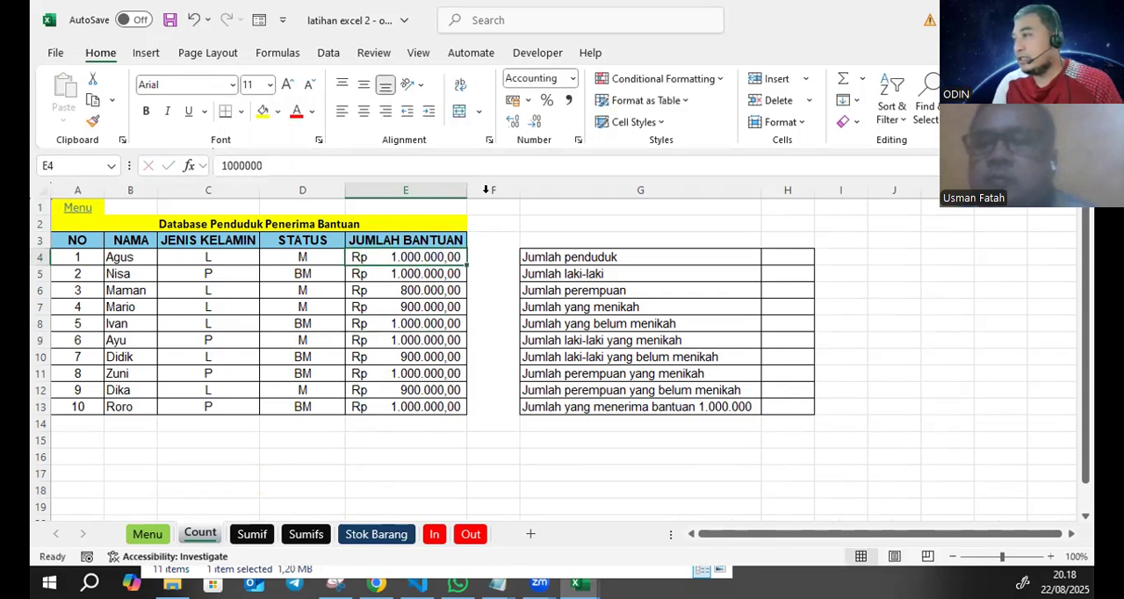
left_click(571, 82)
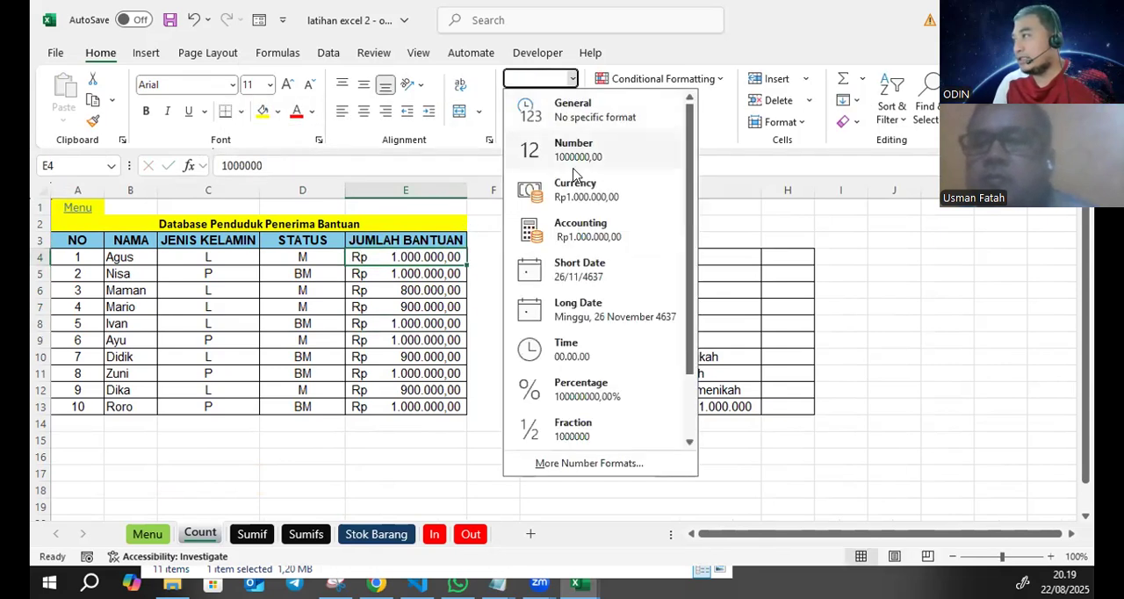
left_click(457, 139)
left_click(527, 100)
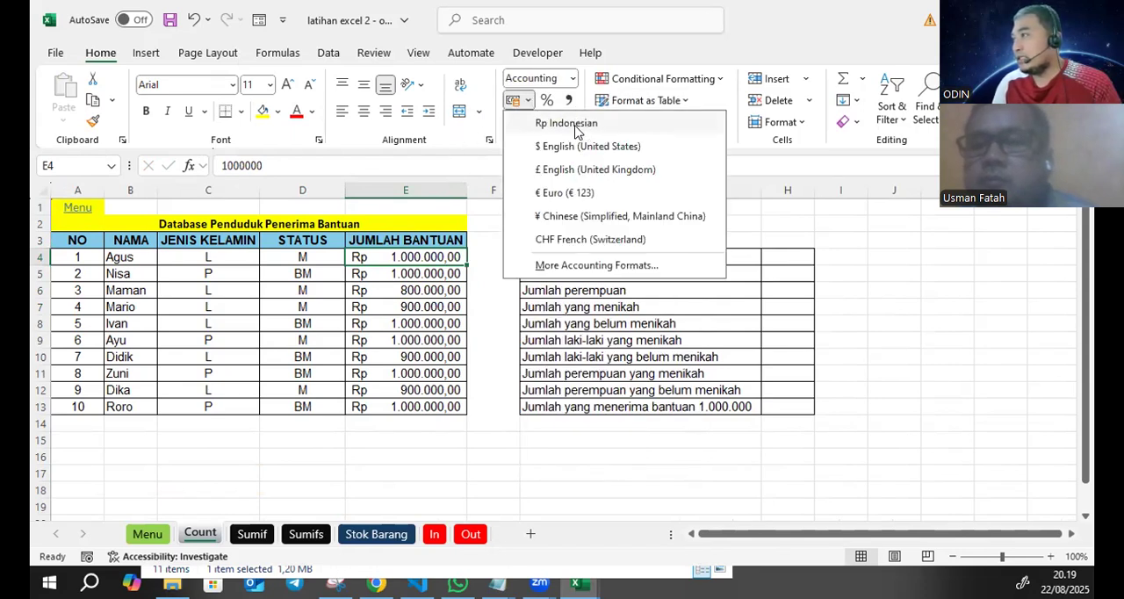
left_click(429, 323)
left_click(431, 307)
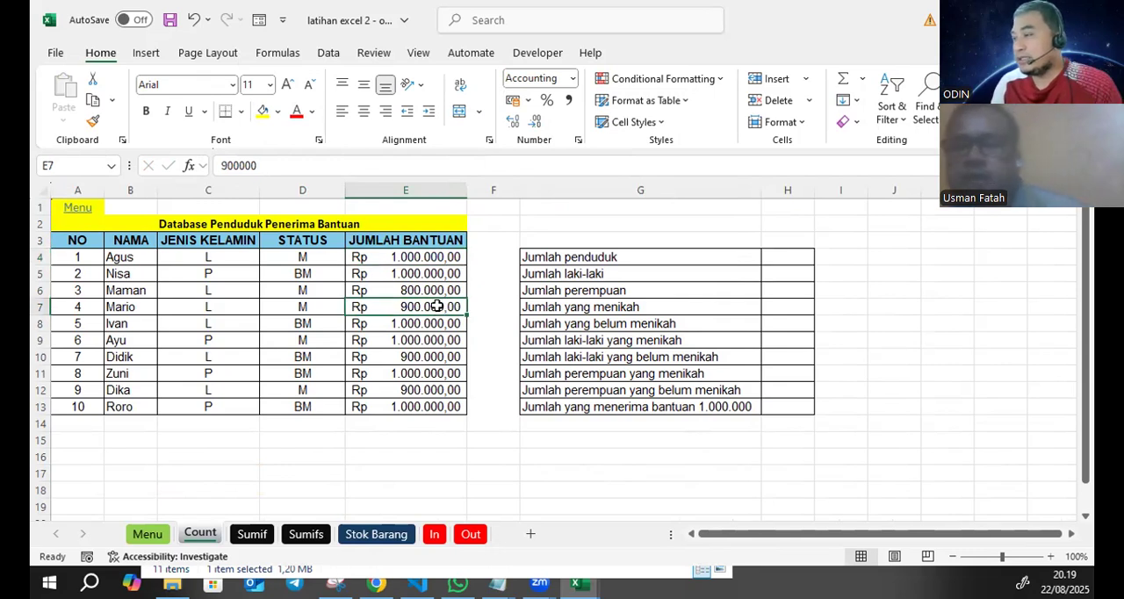
- Format the JUMLAH BANTUAN amounts in E4:E13 with no decimal places
left_click_drag(436, 256, 442, 404)
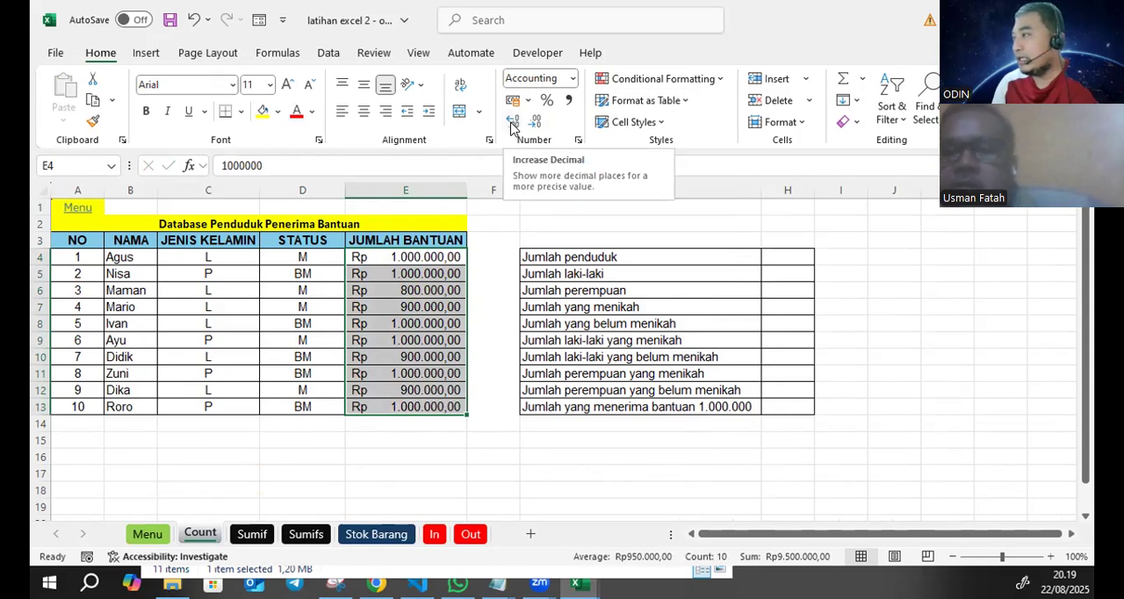
left_click(513, 121)
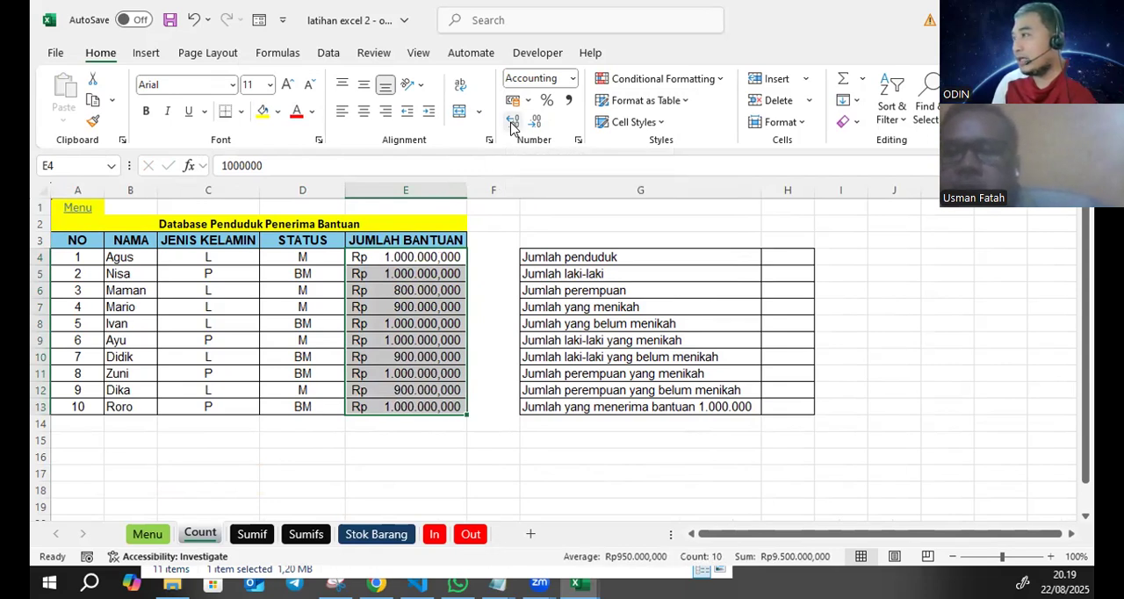
left_click(537, 122)
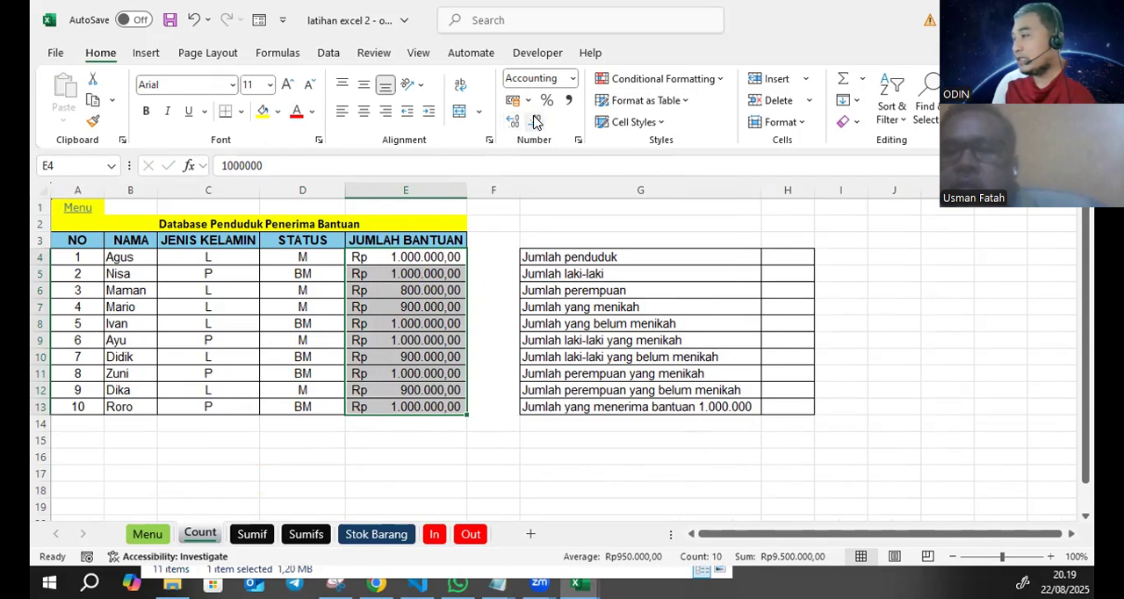
left_click(536, 122)
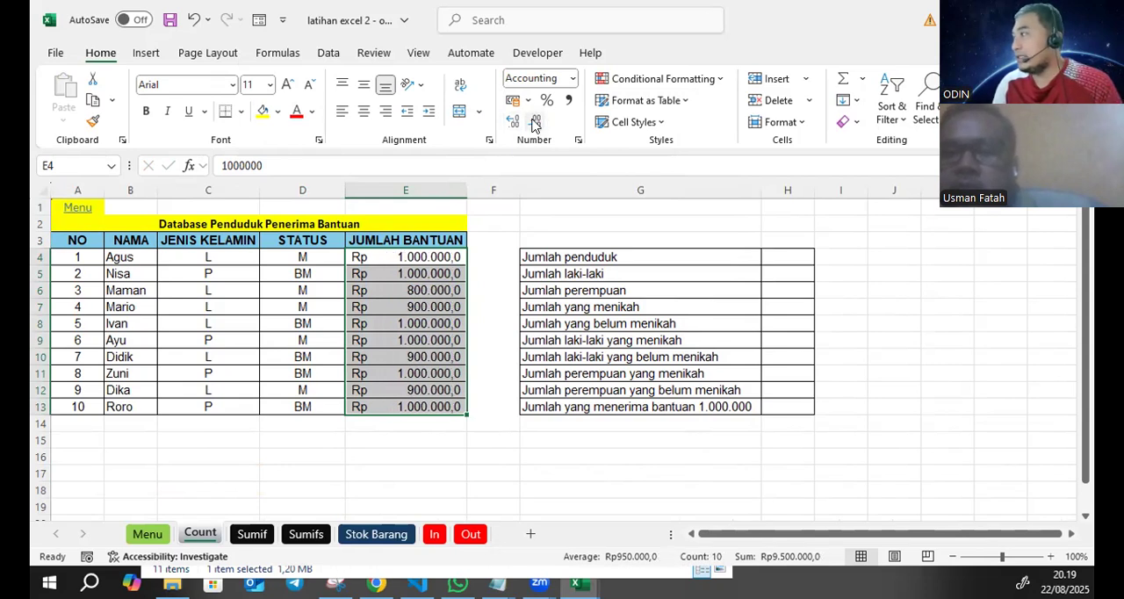
left_click(537, 123)
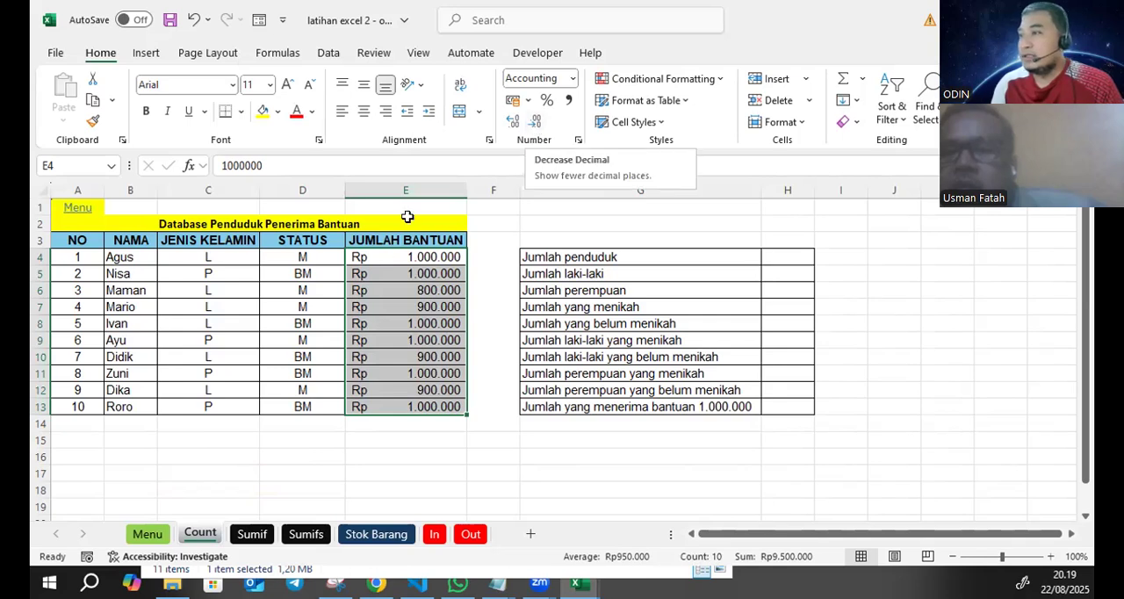
- Review the L/P codes in the JENIS KELAMIN column and the M/BM codes in the STATUS column
left_click(359, 260)
left_click(222, 260)
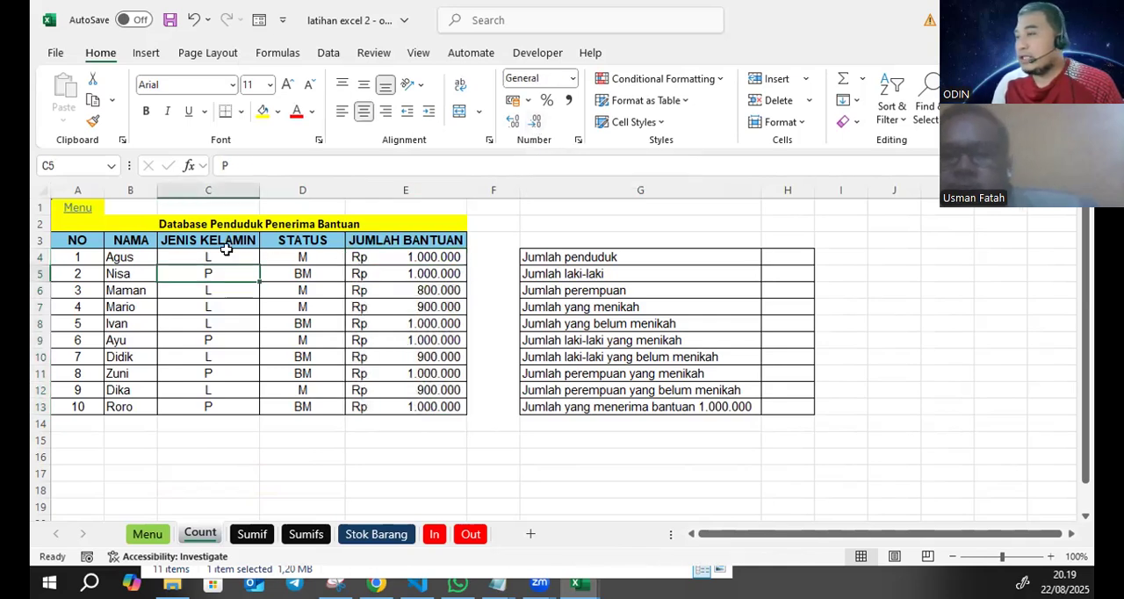
left_click(309, 251)
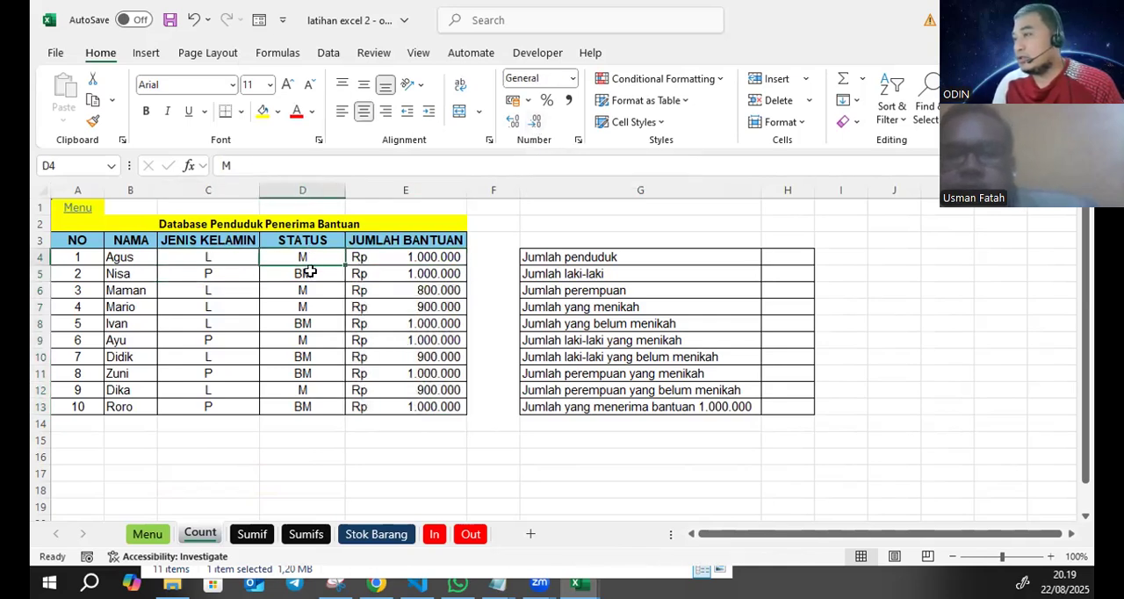
left_click_drag(213, 256, 216, 404)
left_click(355, 455)
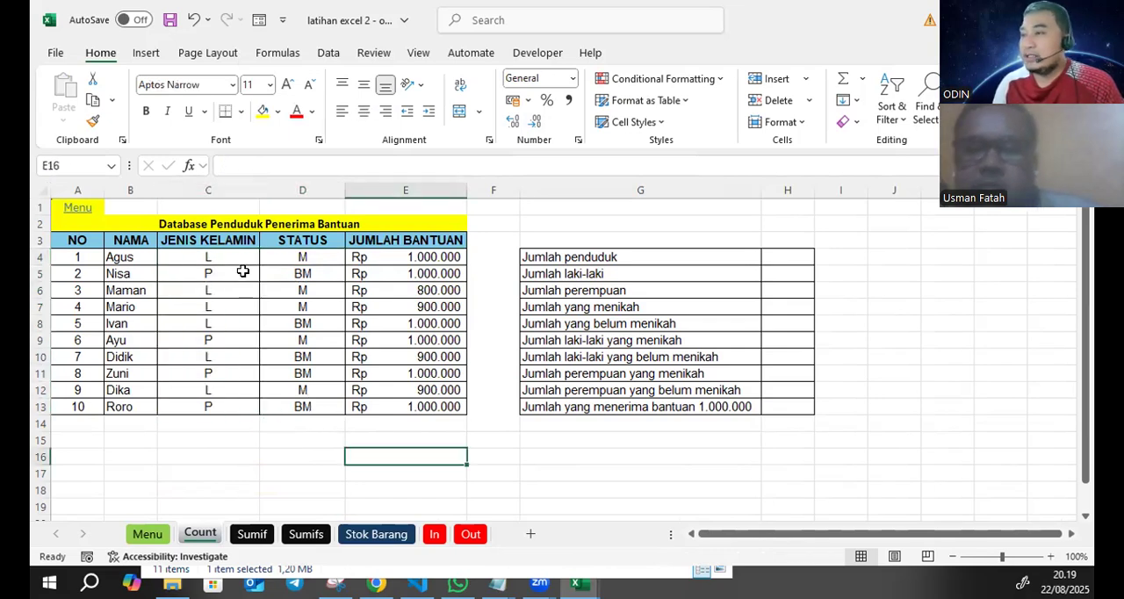
double_click(249, 258)
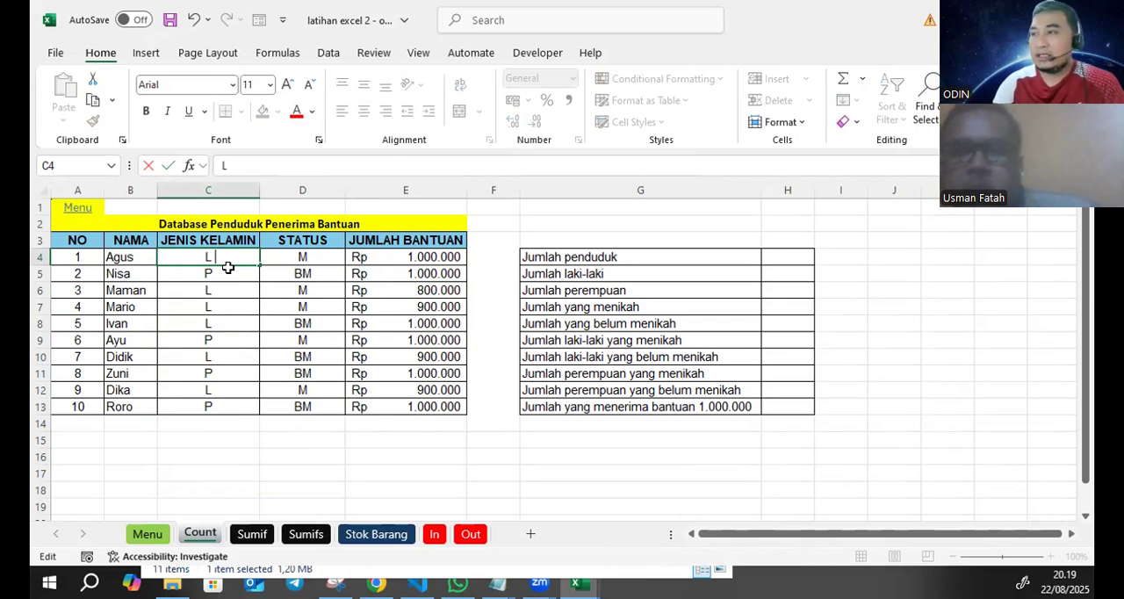
key("Return")
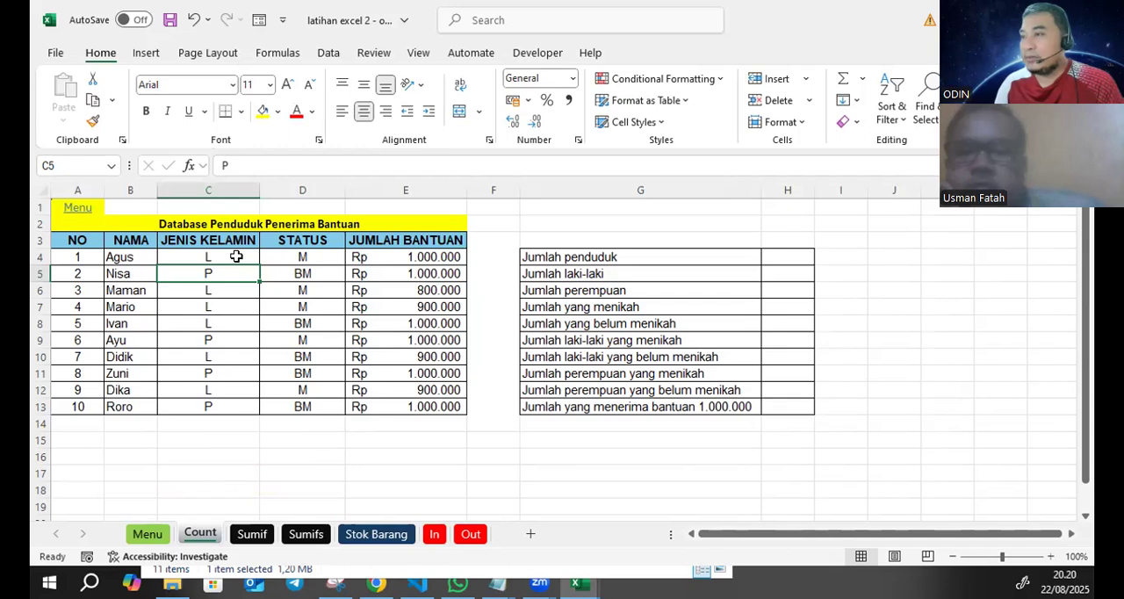
- Clear all JENIS KELAMIN entries in C4:C13
left_click_drag(238, 253, 227, 355)
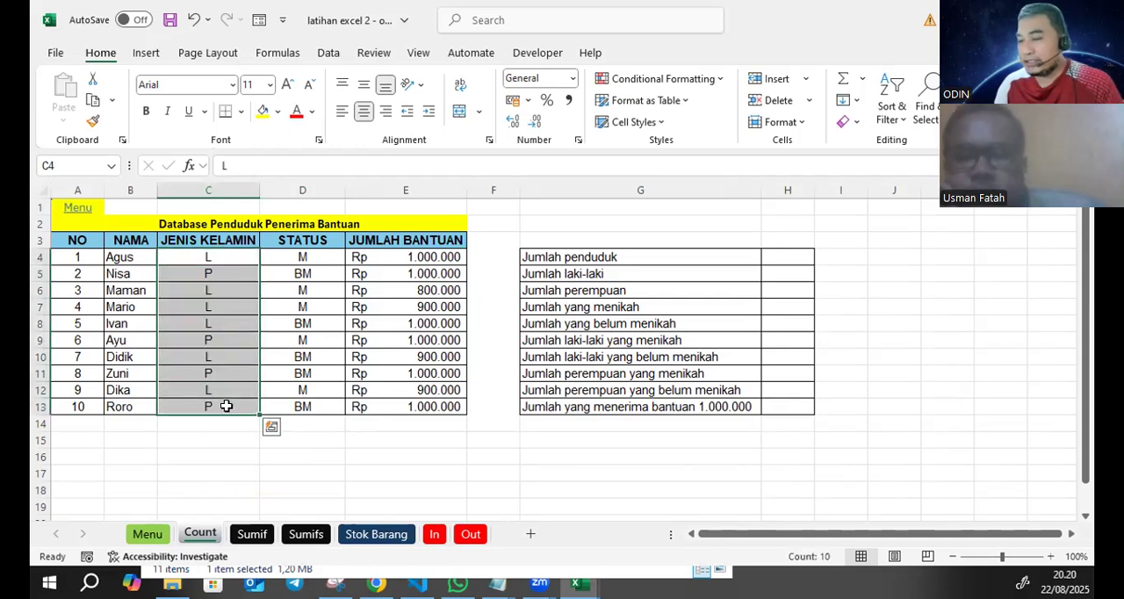
key("Delete")
left_click(239, 340)
- Add list data validation with the options L and P to the JENIS KELAMIN cells C4:C13
left_click_drag(227, 251, 220, 401)
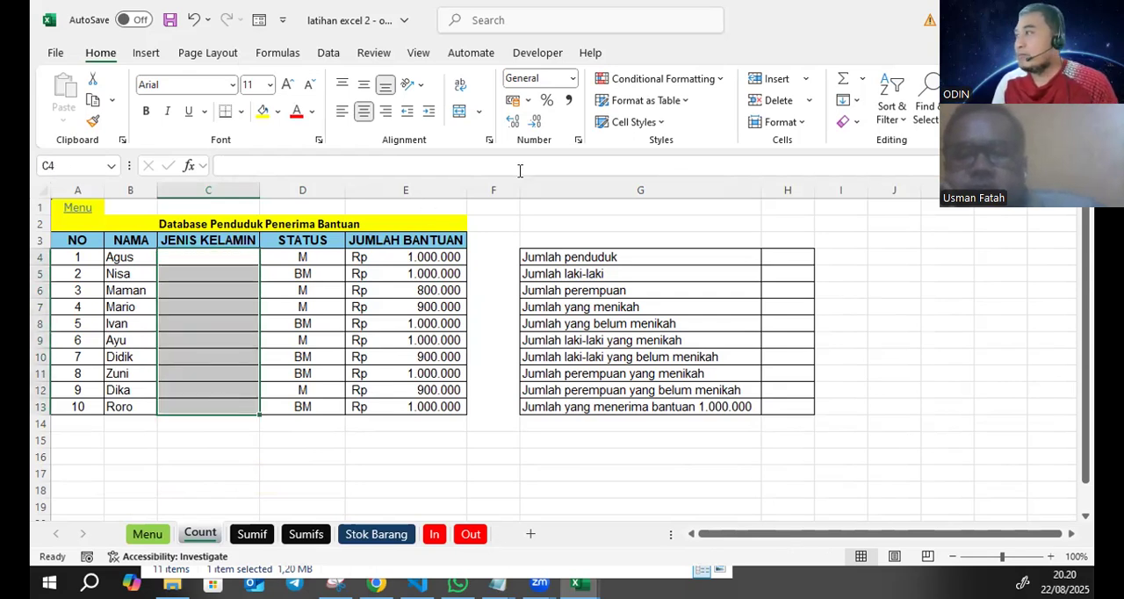
left_click(331, 53)
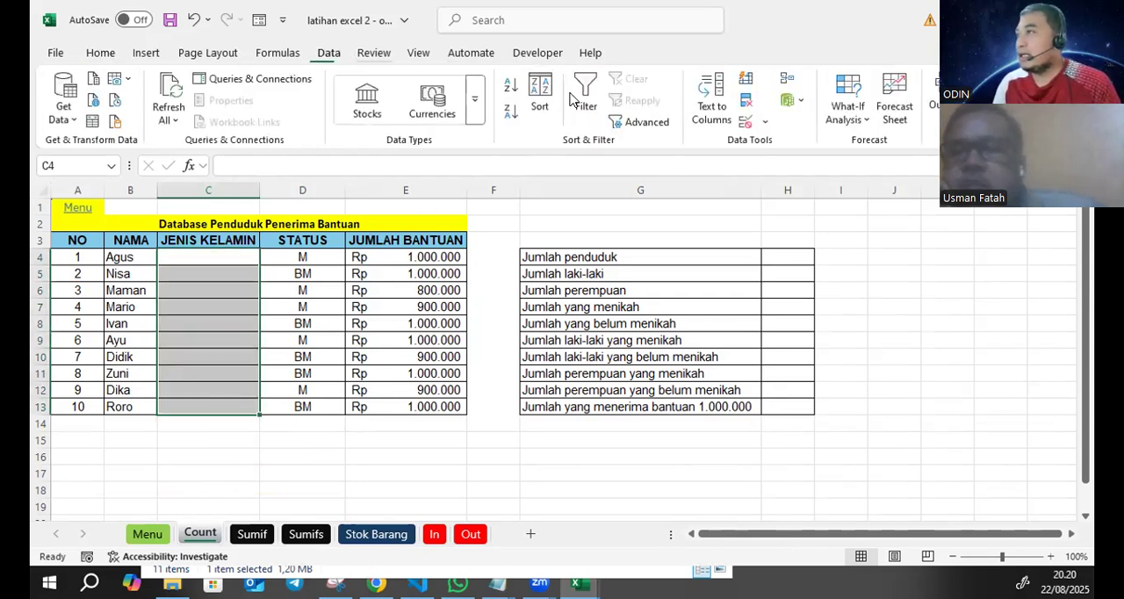
left_click(763, 123)
left_click(784, 146)
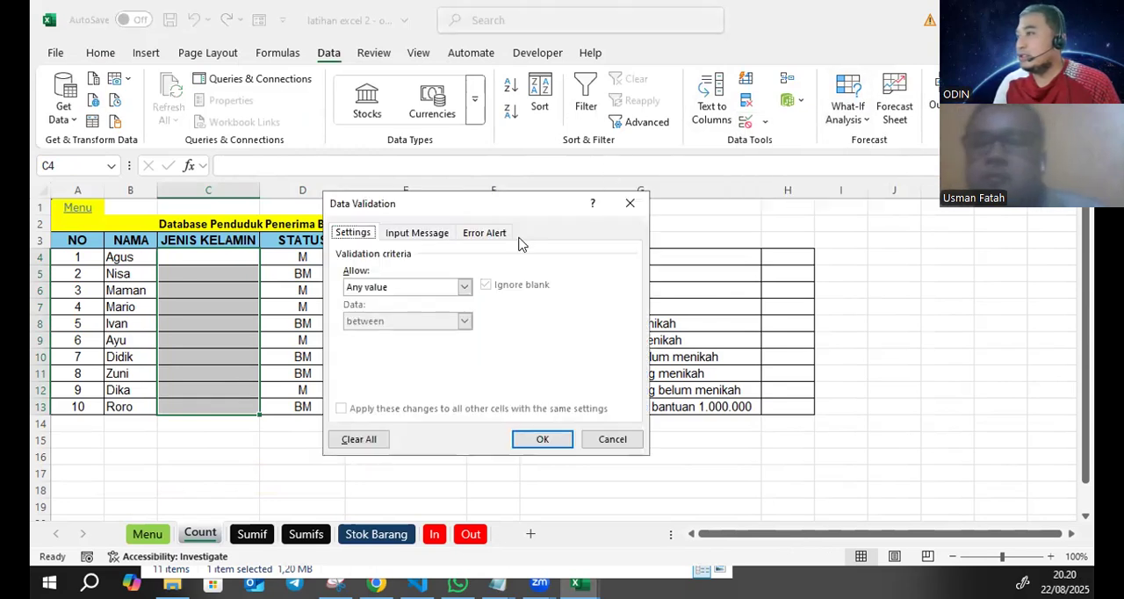
left_click(391, 287)
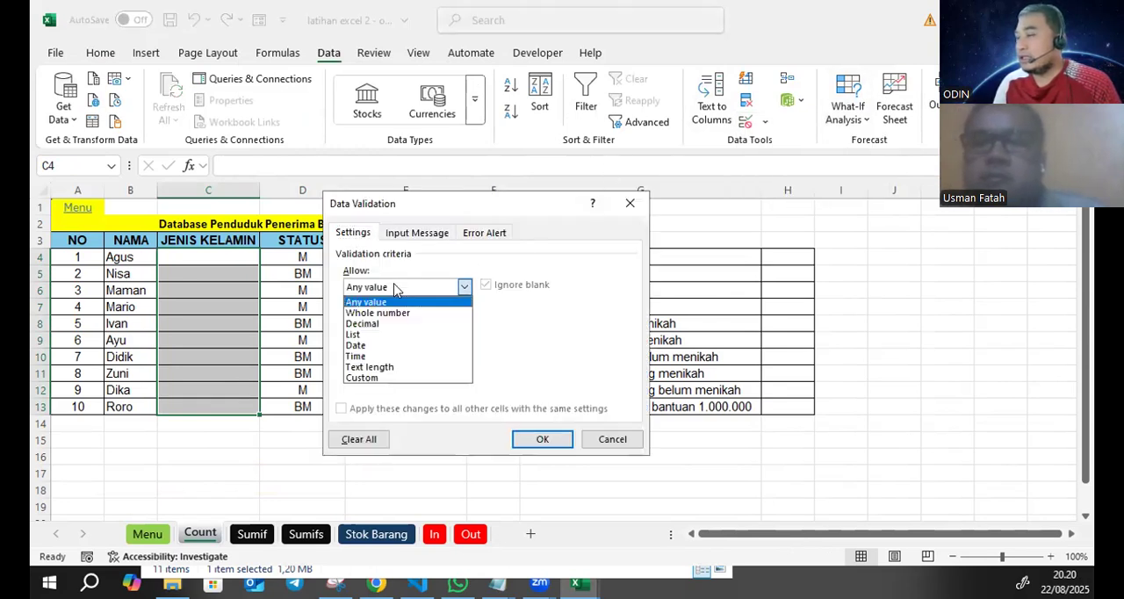
left_click(379, 333)
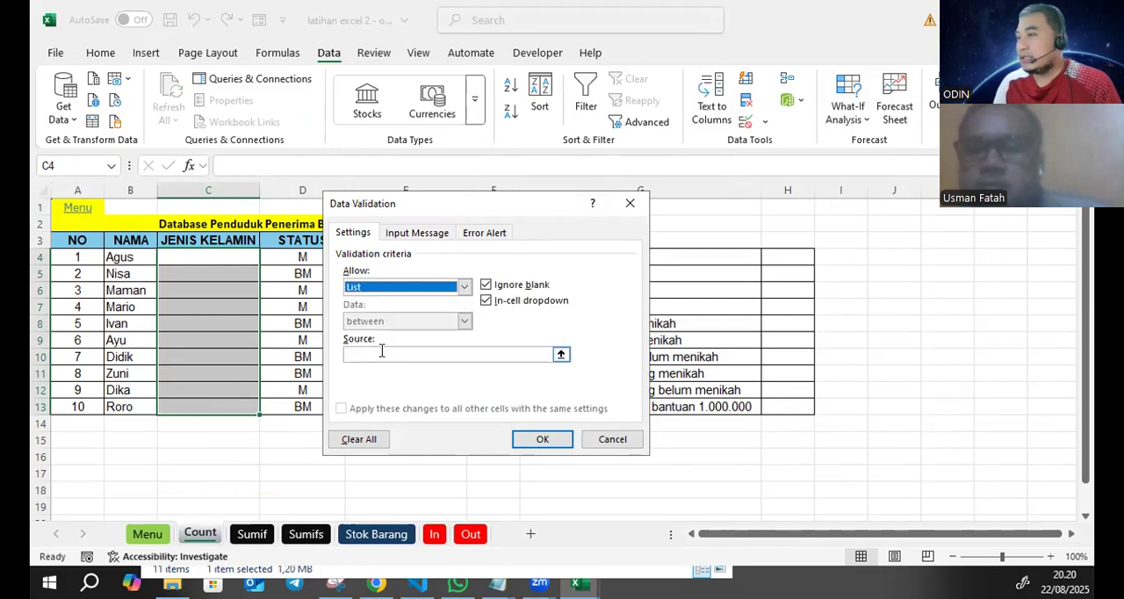
left_click(381, 352)
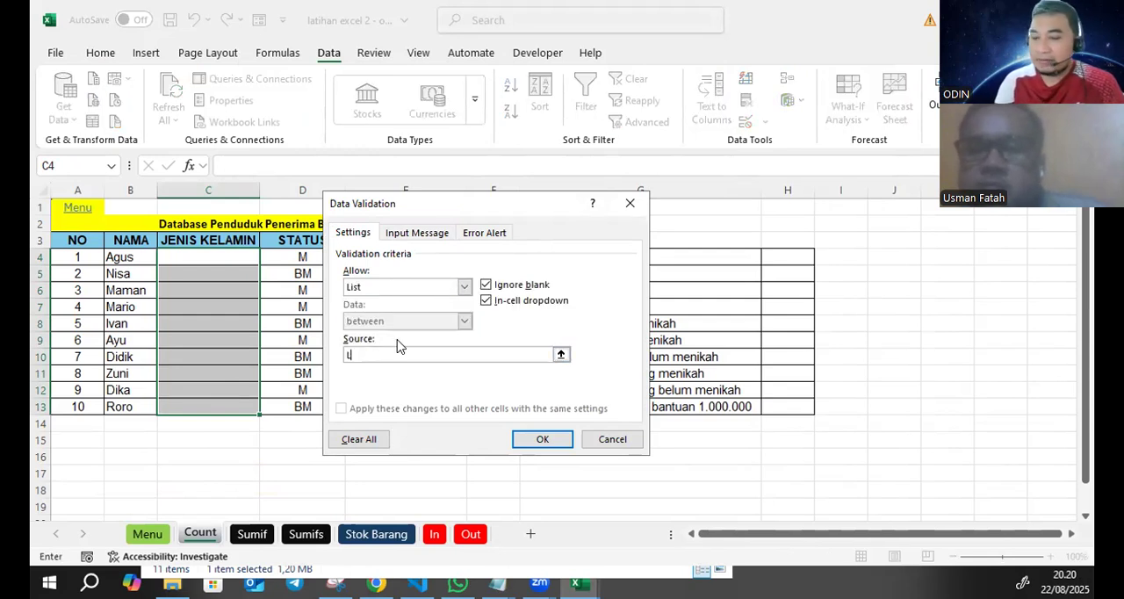
type("L;P")
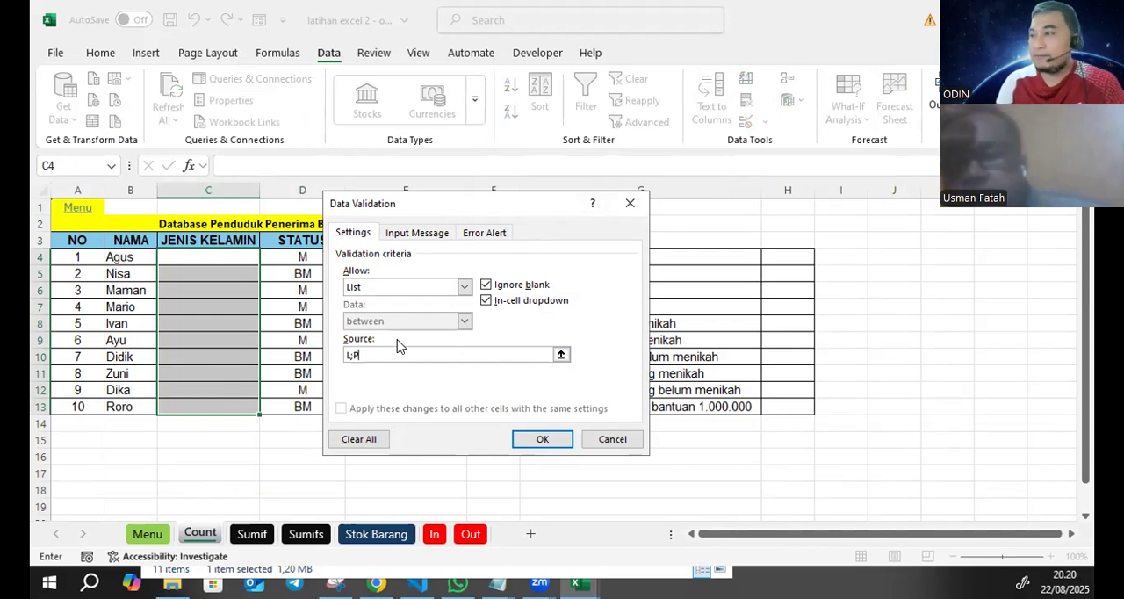
left_click(525, 436)
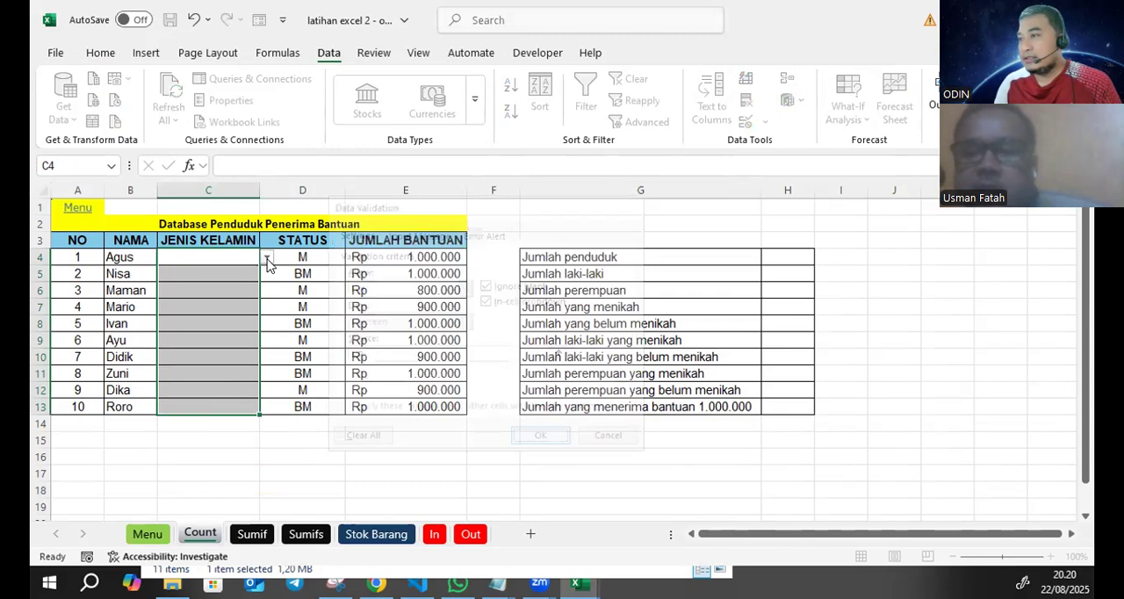
- Choose L, P and L from the drop-down lists in C4, C5 and C6
left_click(266, 260)
left_click(219, 276)
left_click(257, 275)
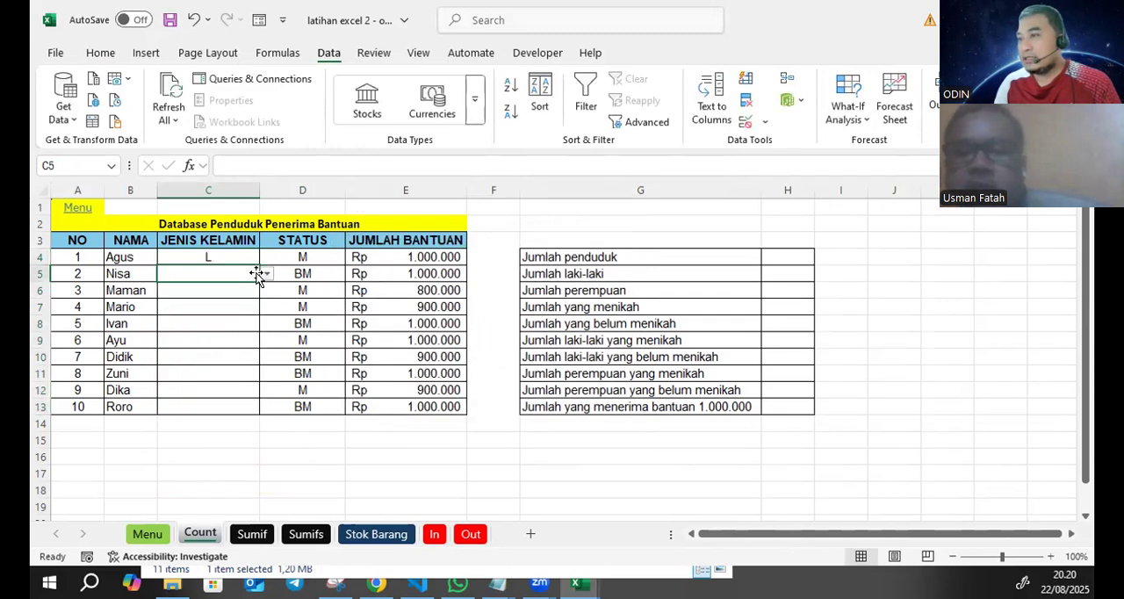
left_click(267, 274)
left_click(221, 304)
left_click(224, 291)
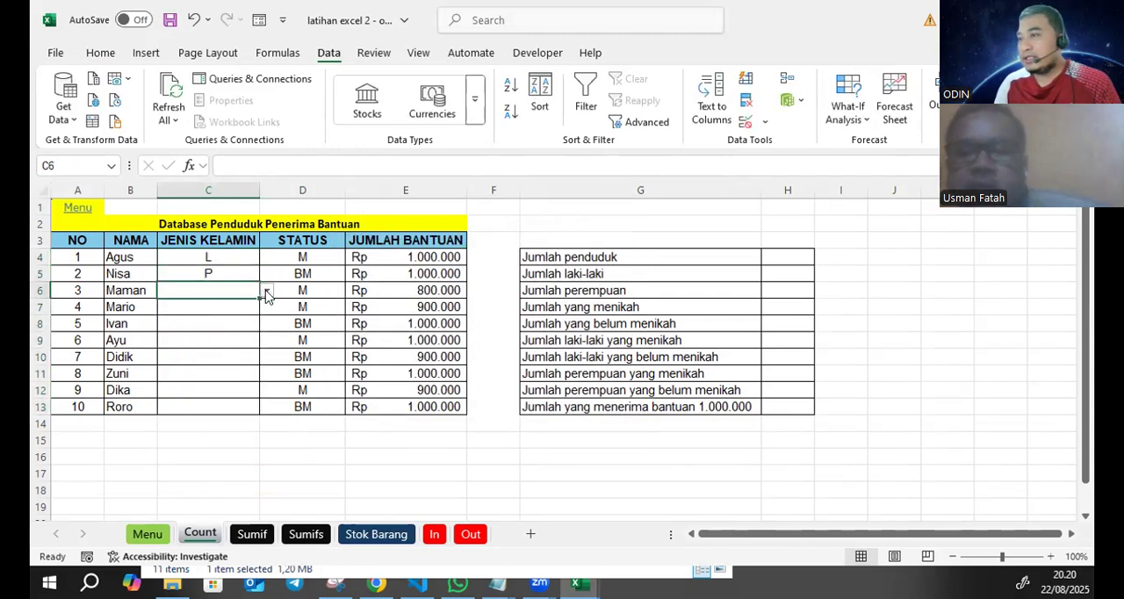
left_click(267, 292)
left_click(218, 307)
- Choose L, L and P from the drop-down lists in C7, C8 and C9
left_click(266, 310)
left_click(267, 307)
left_click(220, 325)
left_click(263, 326)
left_click(267, 323)
left_click(219, 348)
left_click(258, 339)
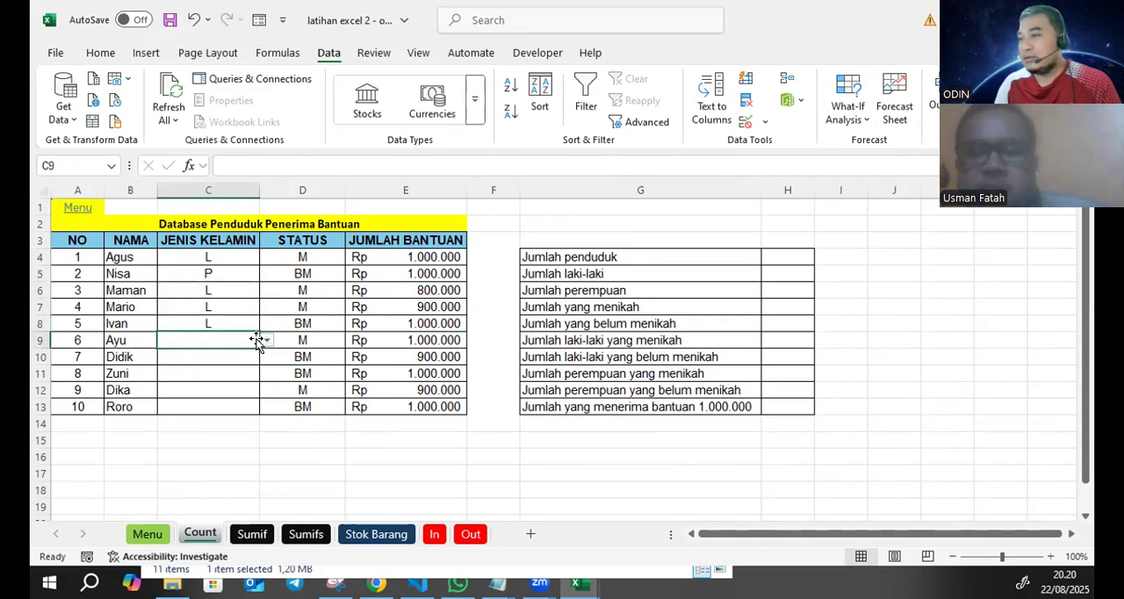
left_click(267, 340)
left_click(201, 372)
- Choose L, P, L and P from the drop-down lists in C10 through C13
left_click(220, 356)
left_click(267, 357)
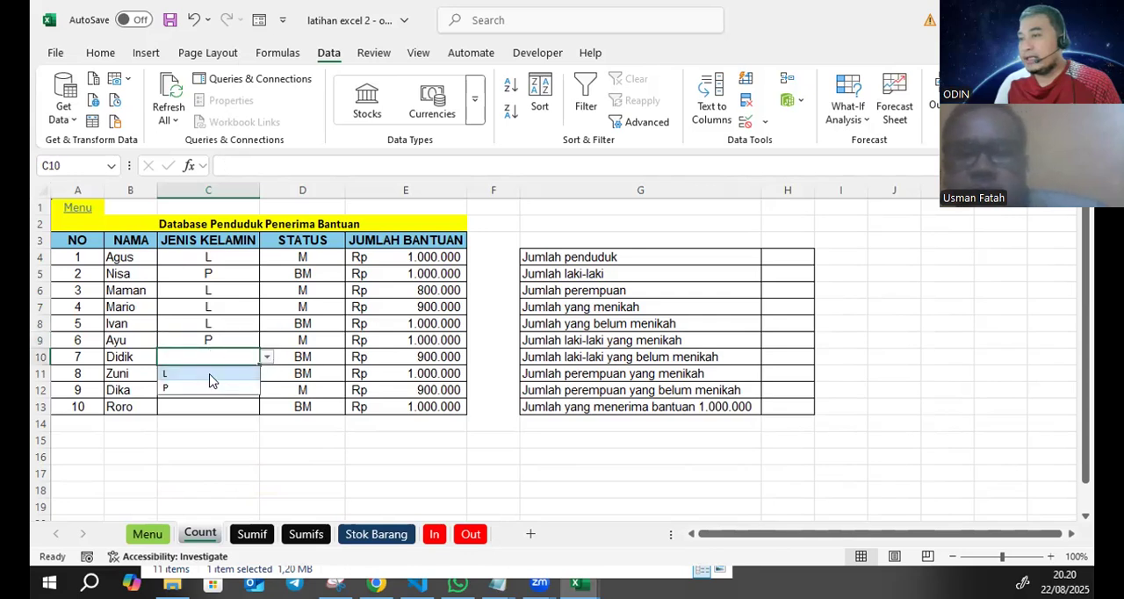
left_click(215, 372)
left_click(253, 372)
left_click(267, 373)
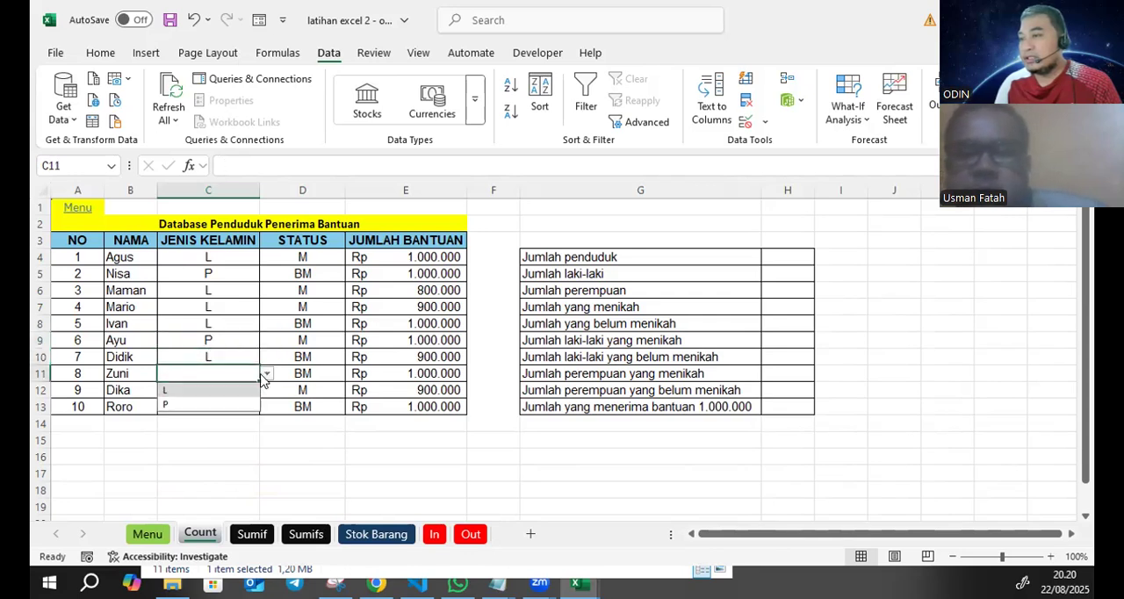
left_click(201, 404)
left_click(199, 392)
left_click(267, 390)
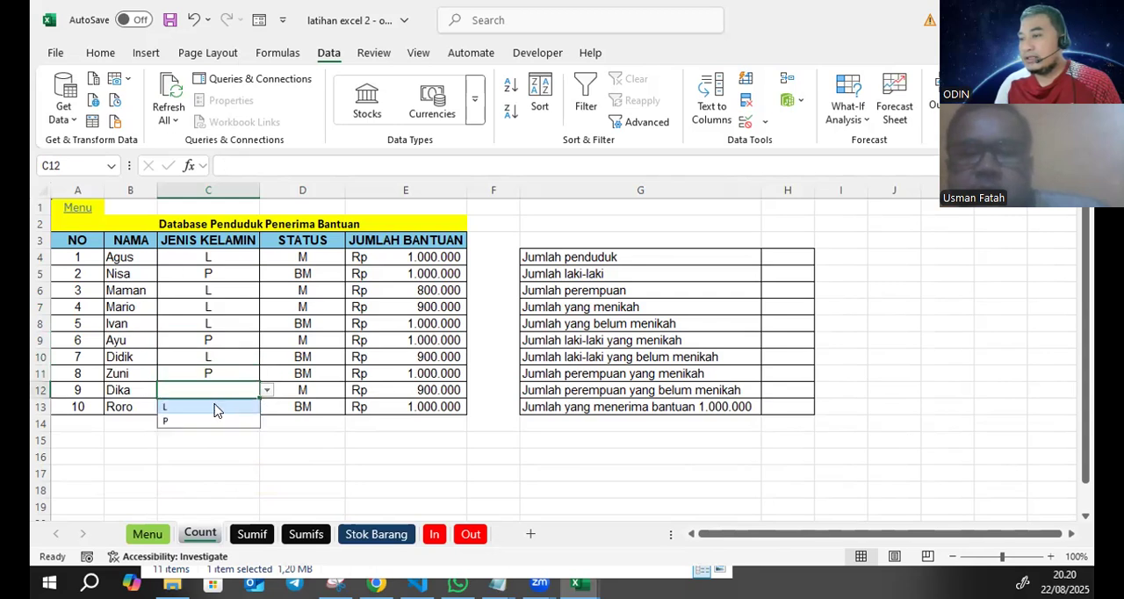
left_click(205, 401)
left_click(212, 404)
left_click(267, 407)
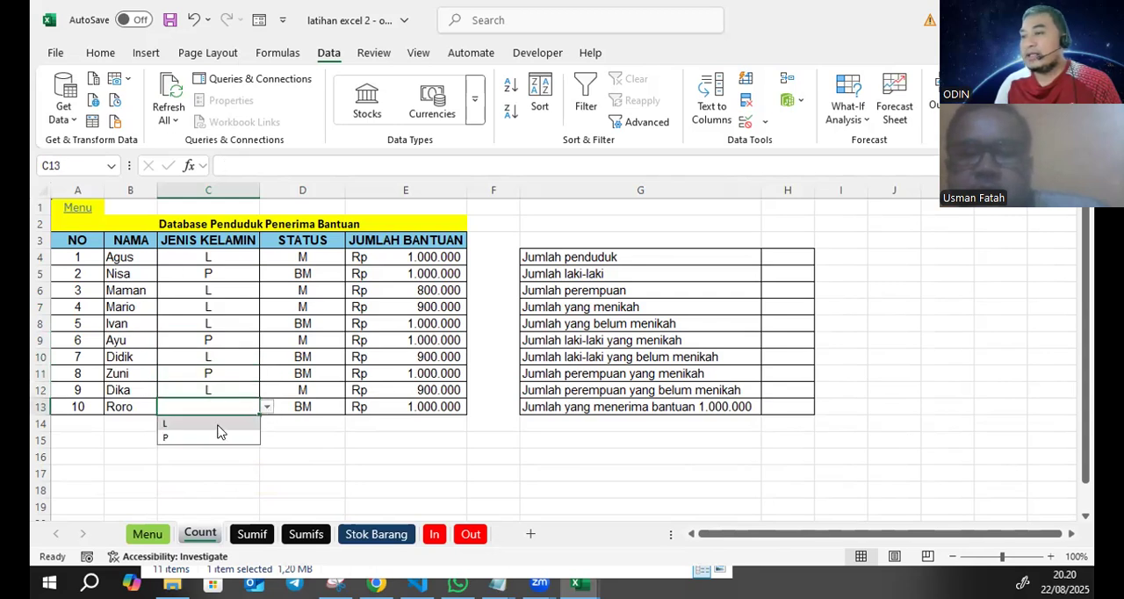
left_click(205, 441)
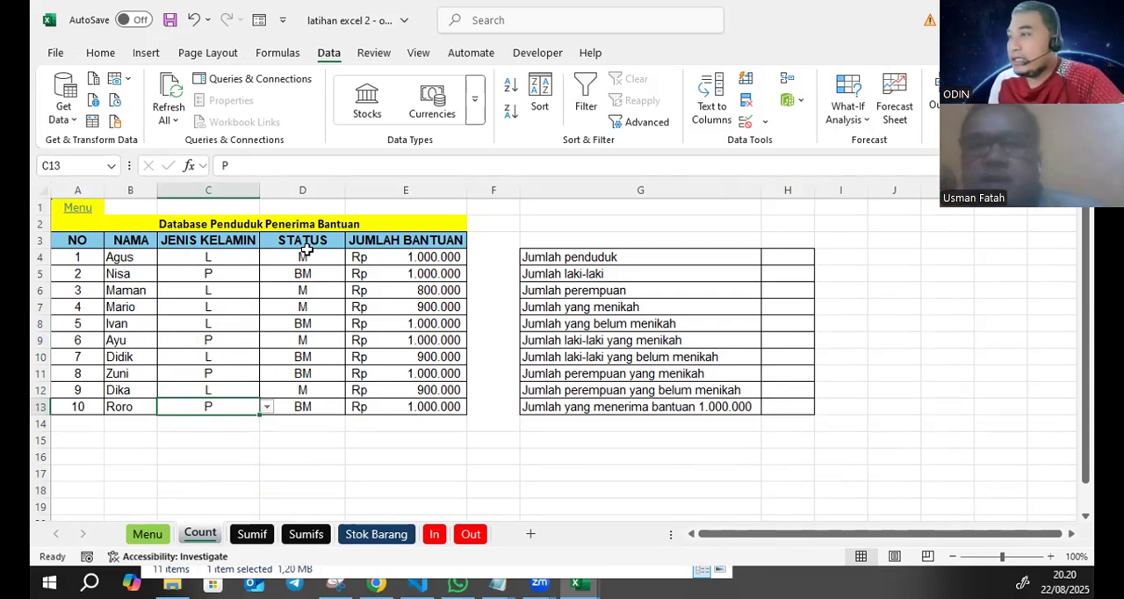
left_click(307, 288)
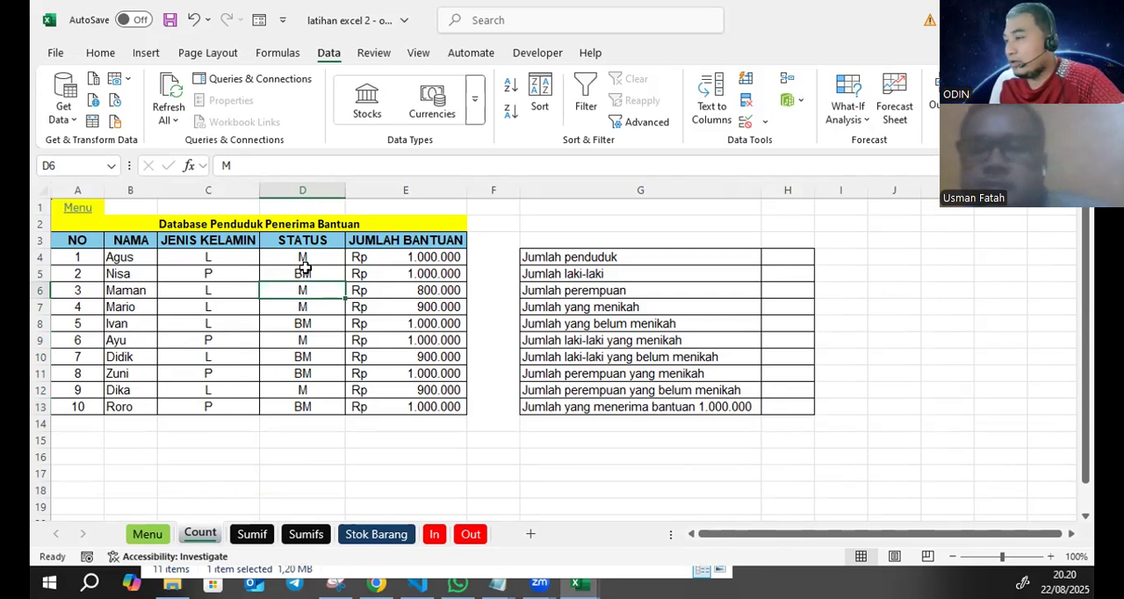
left_click(309, 255)
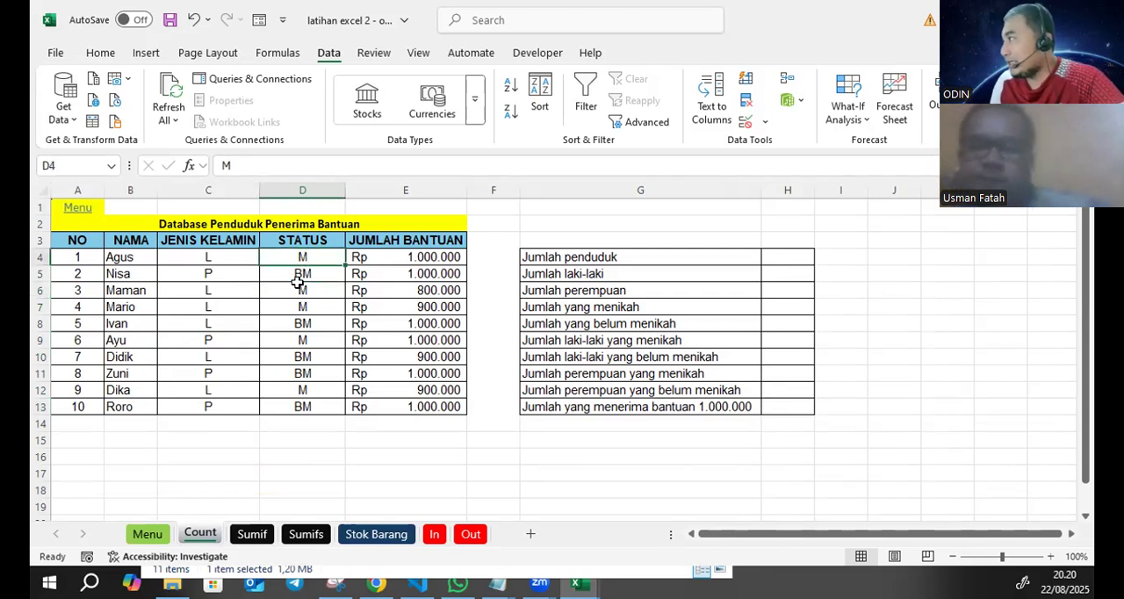
left_click(323, 319)
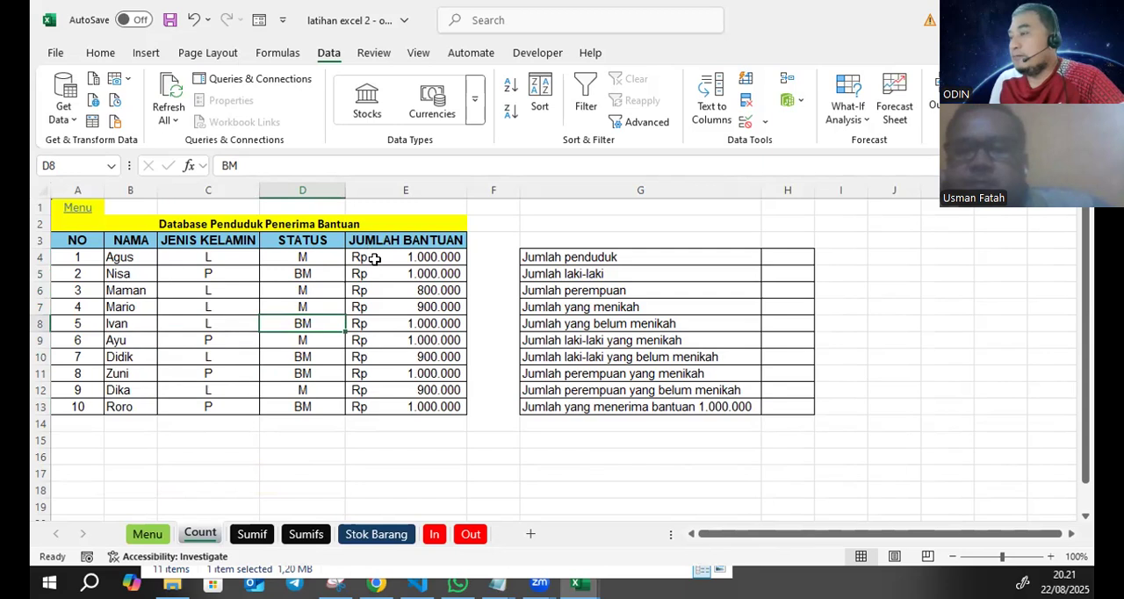
left_click(589, 270)
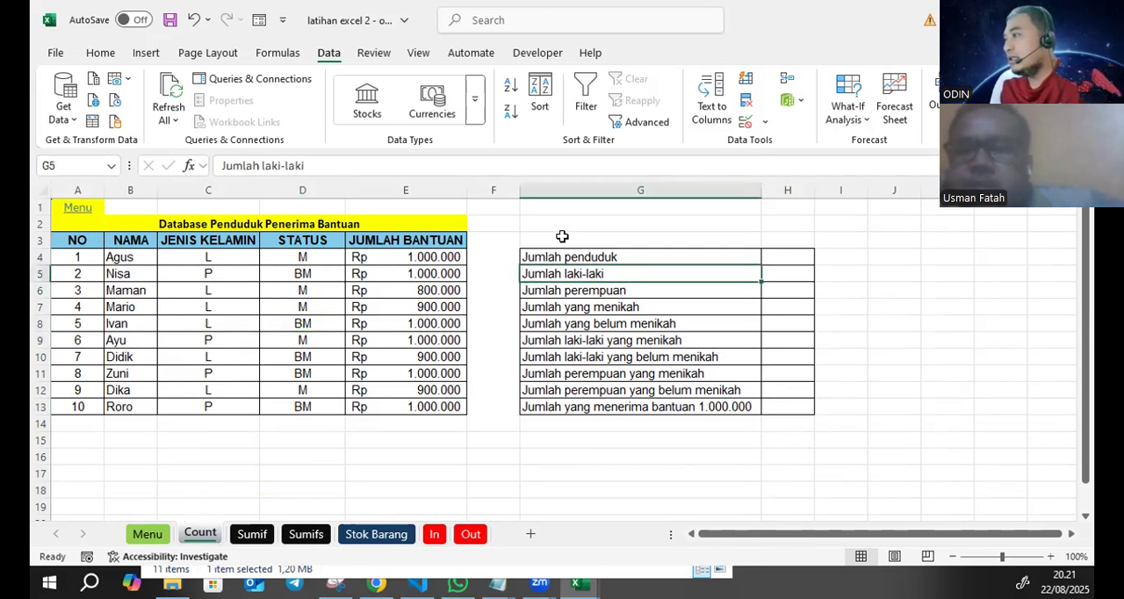
- Enter the heading Rekapitulasi in G3 above the summary list
left_click(562, 237)
type("rEKA")
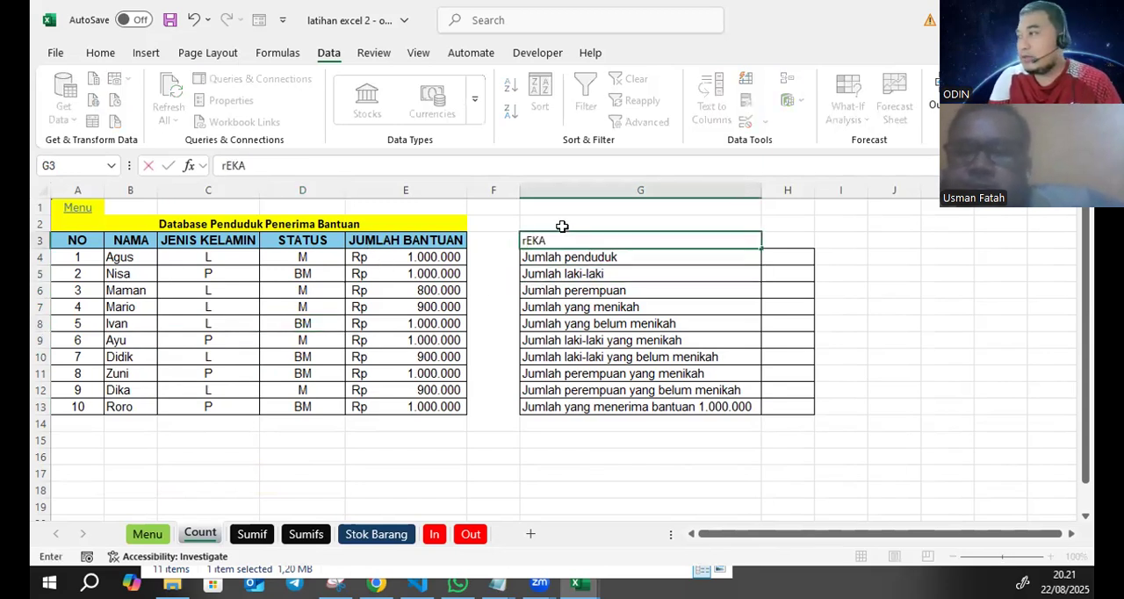
key("BackSpace")
key("BackSpace")
type("ekapitulasi")
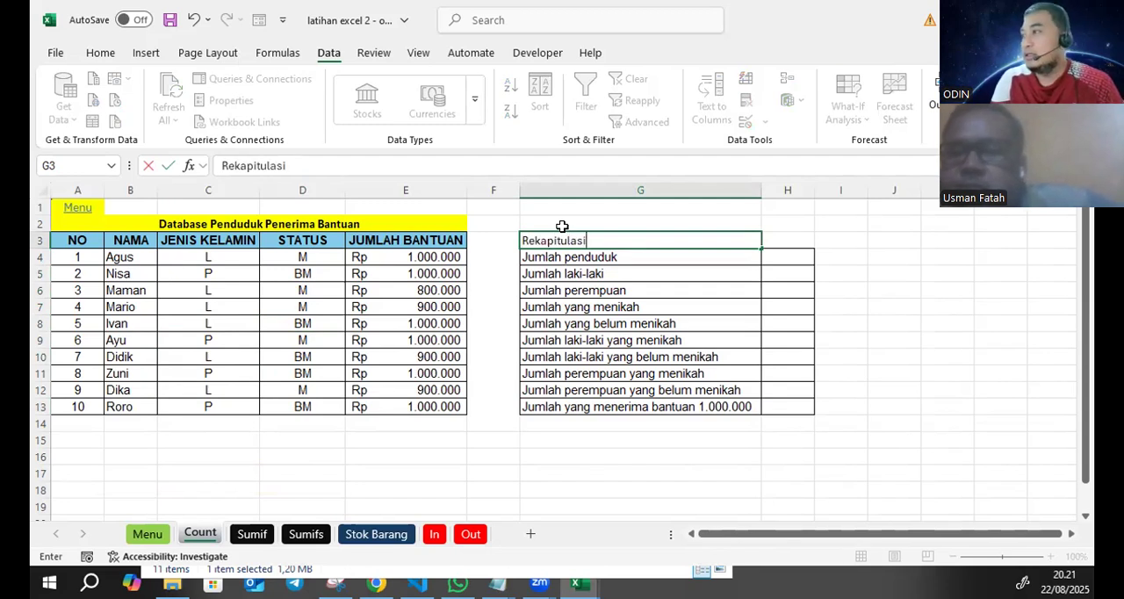
key("Return")
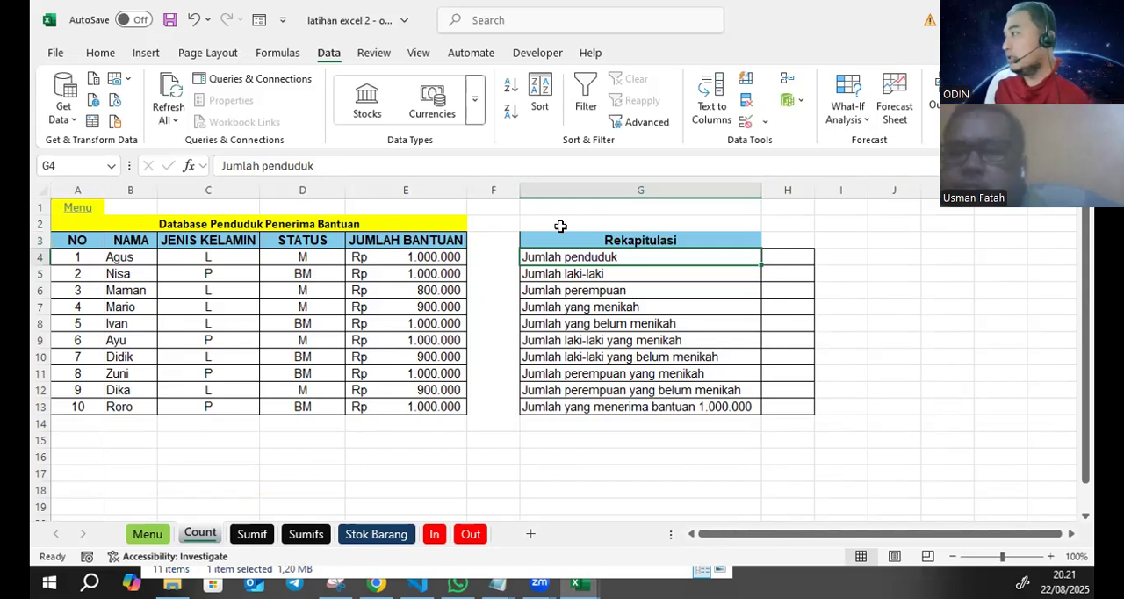
- Merge and center the Rekapitulasi heading across G3:H3
left_click_drag(609, 235, 776, 238)
left_click(100, 53)
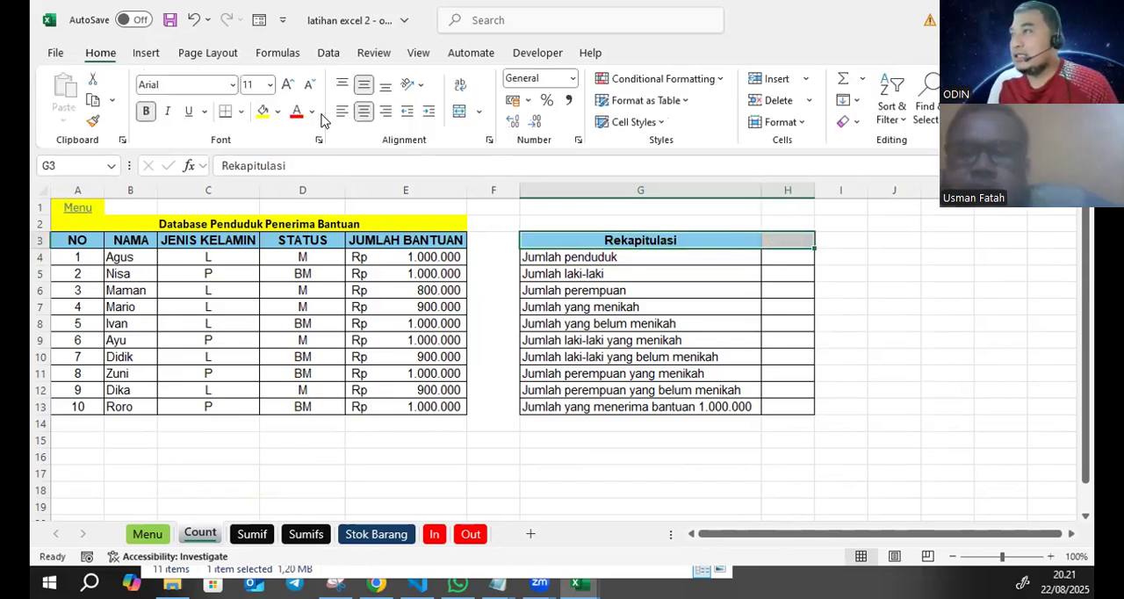
left_click(459, 111)
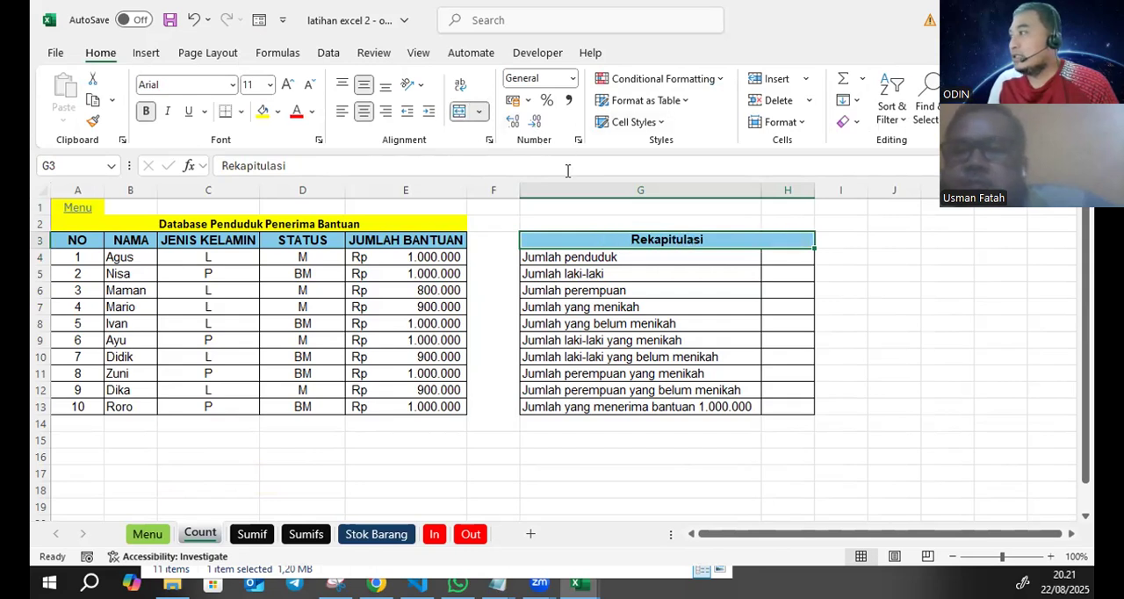
- Review the NAMA entries in B4:B13 as the range to count for Jumlah penduduk
left_click(619, 256)
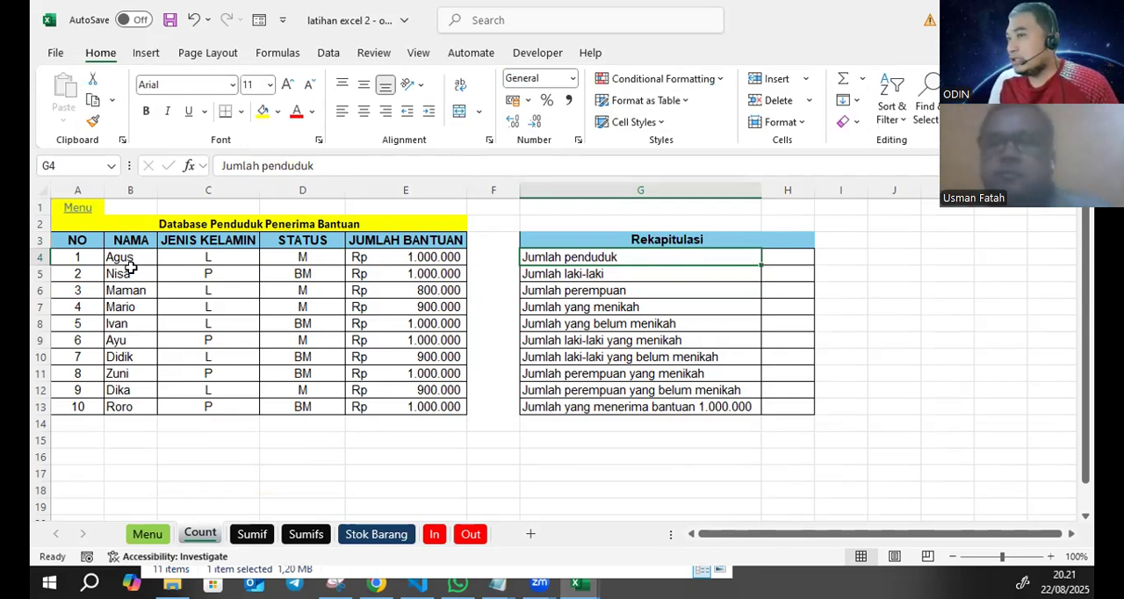
left_click_drag(133, 256, 138, 406)
left_click_drag(143, 256, 133, 406)
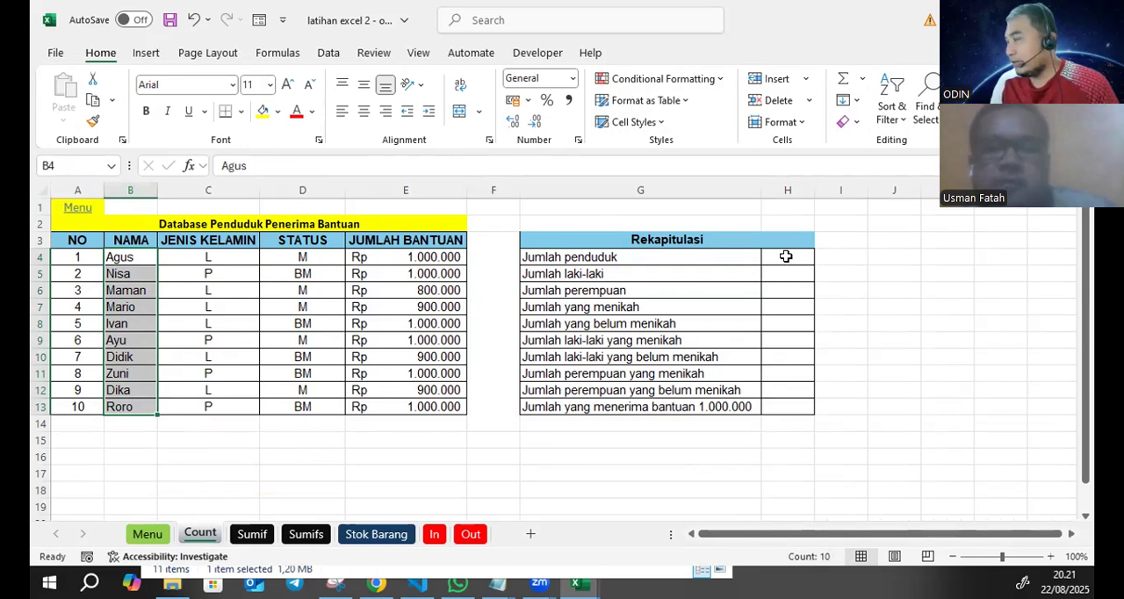
left_click(144, 355)
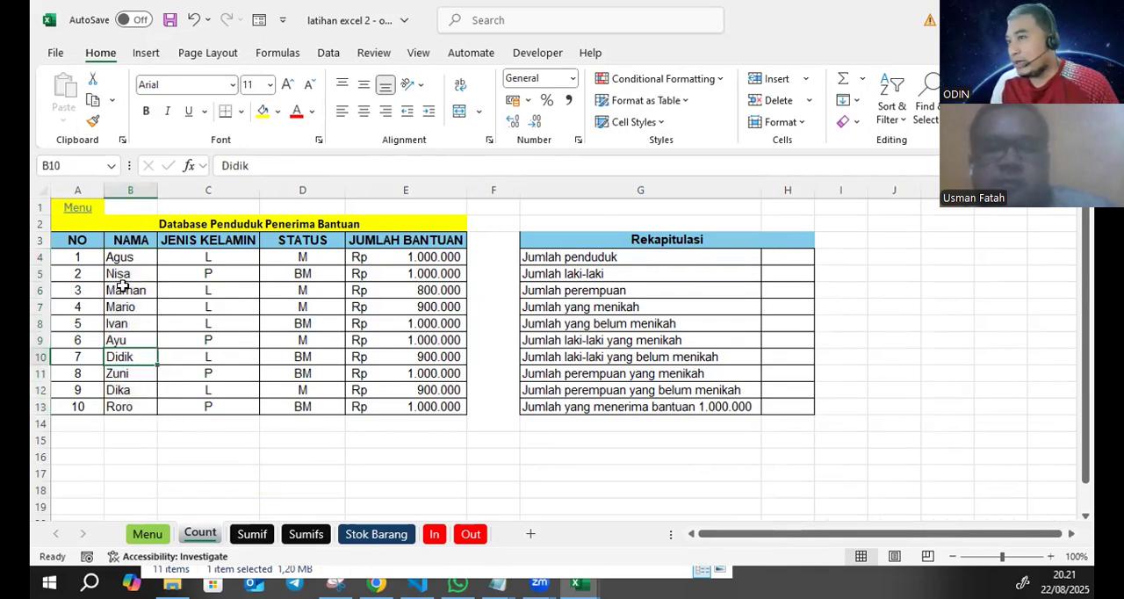
left_click_drag(138, 256, 114, 406)
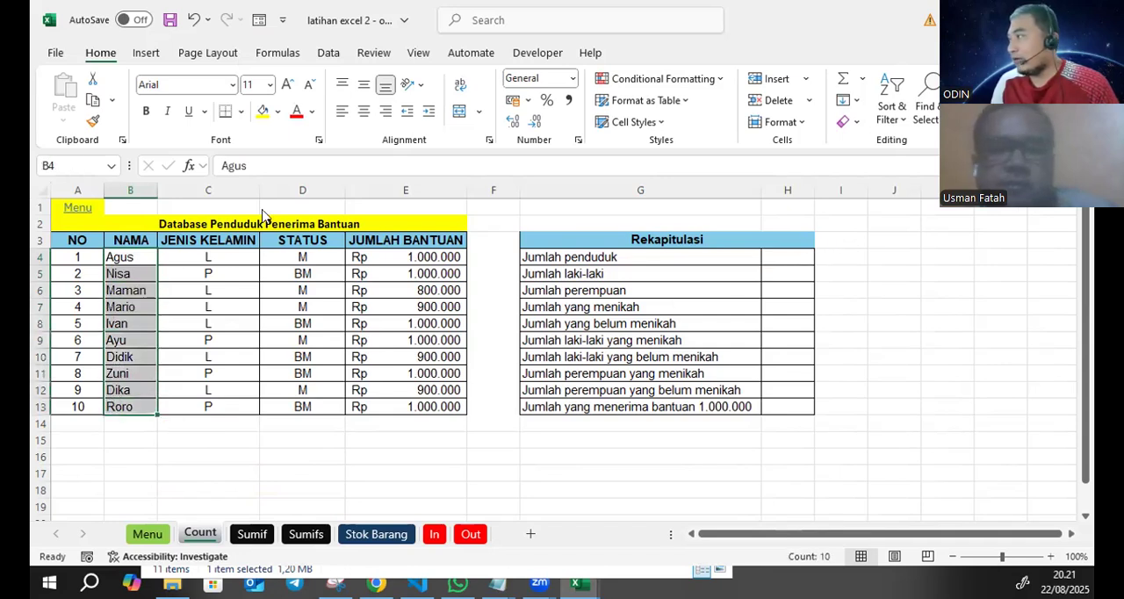
- Note the function name counta in I4 beside the Jumlah penduduk row
left_click(855, 238)
type("counta")
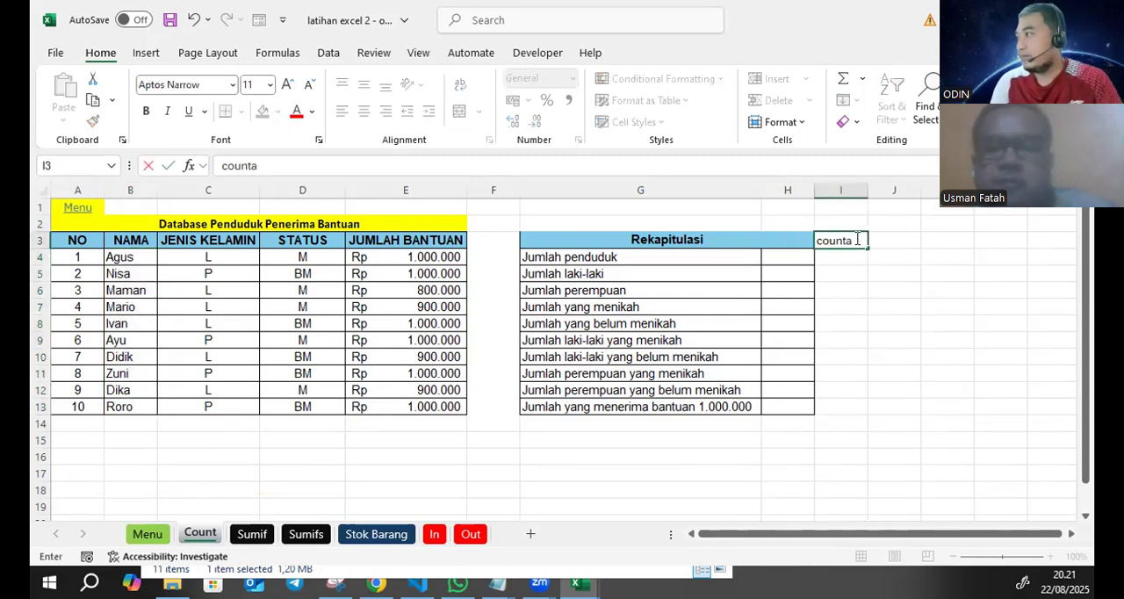
key("Return")
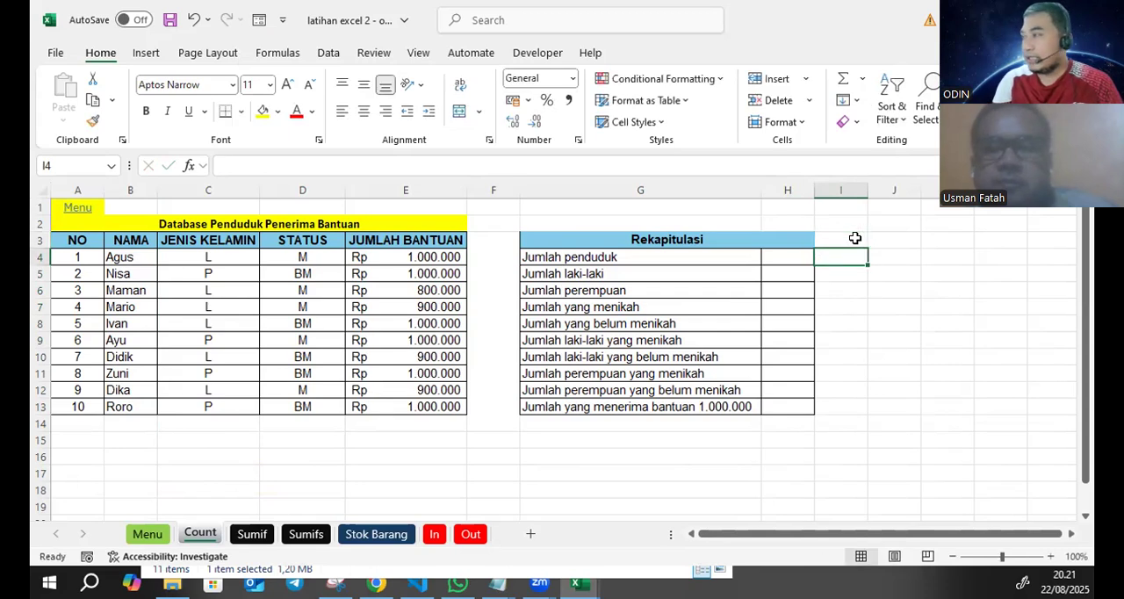
type("counta")
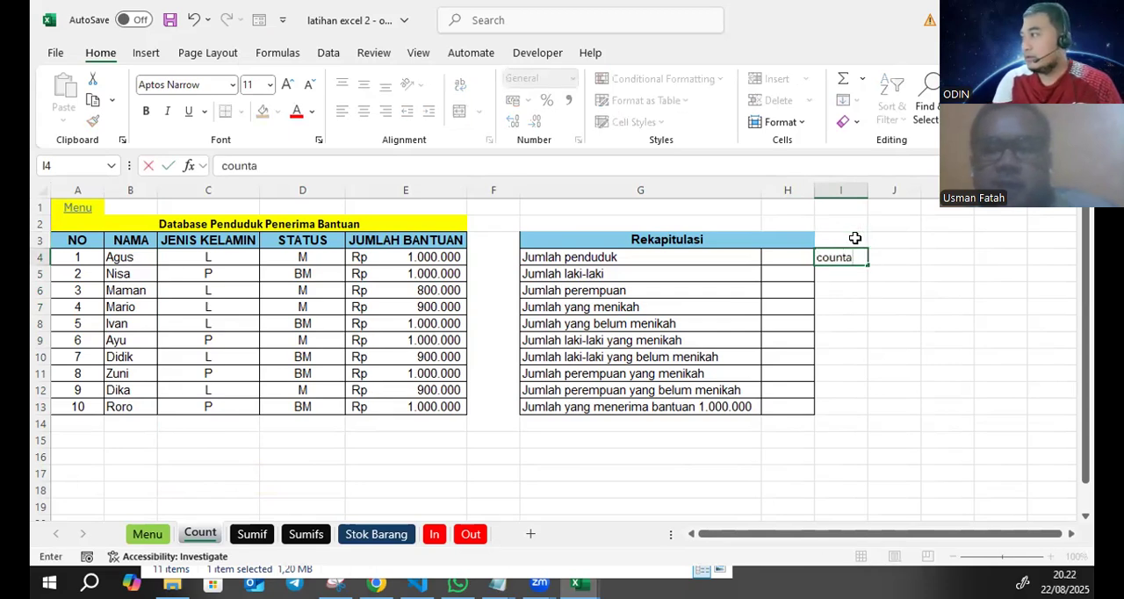
key("Return")
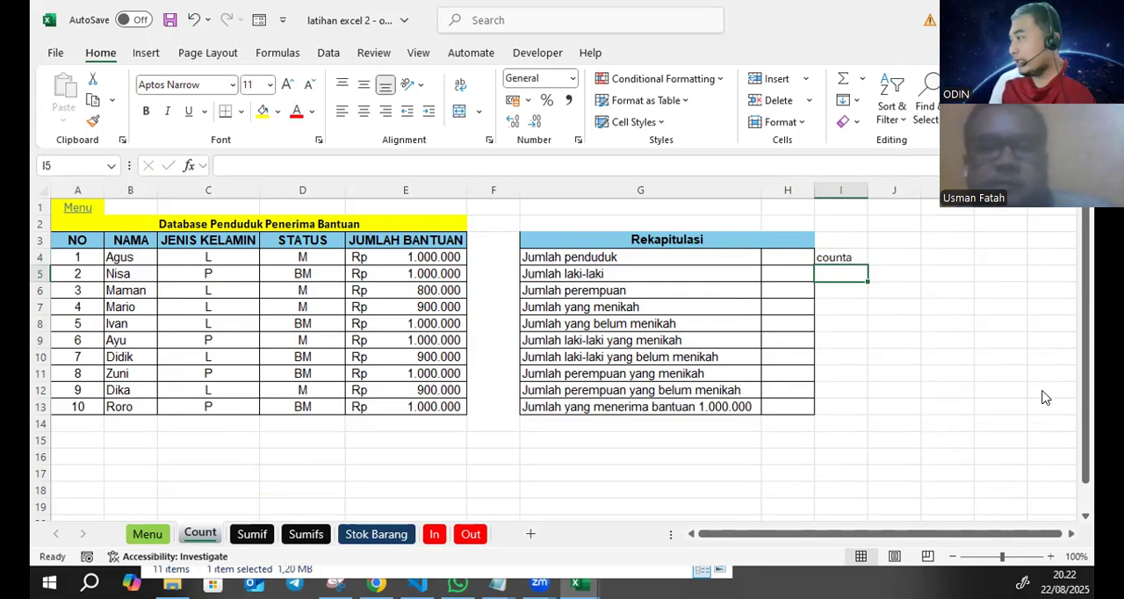
- Enter the formula =COUNTA(B4:B13) in H4 for the Jumlah penduduk row
left_click(790, 254)
type("=cun")
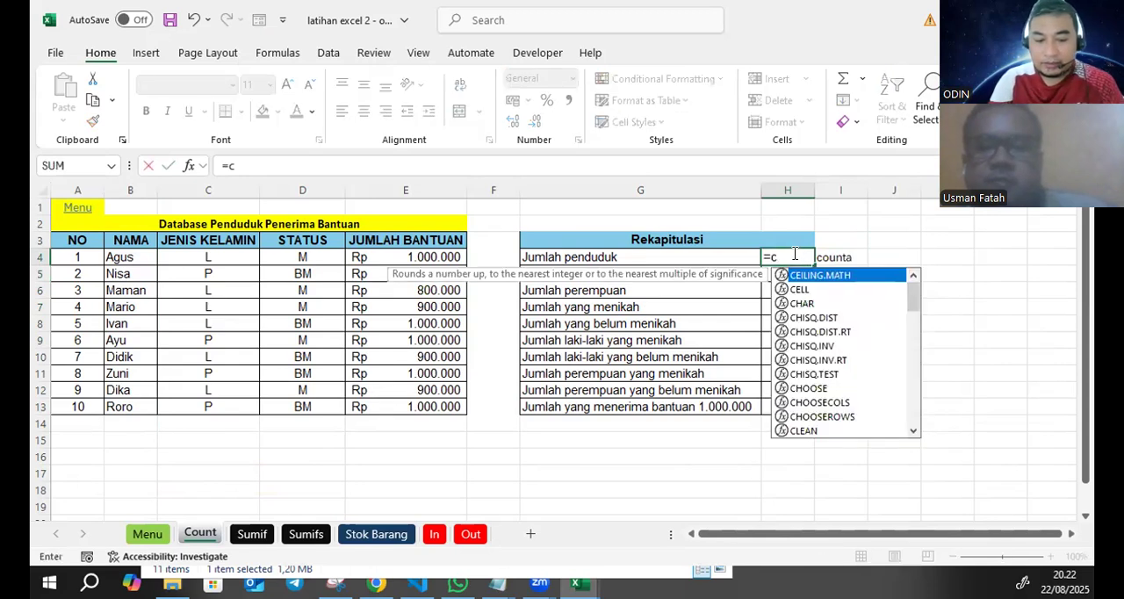
key("BackSpace")
key("BackSpace")
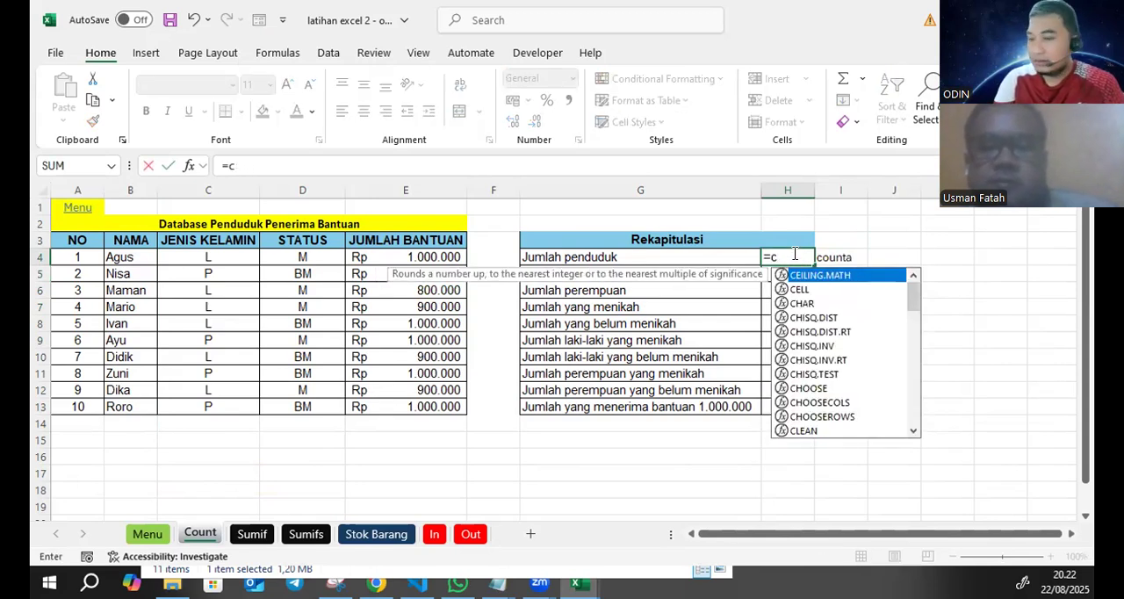
type("ounta(")
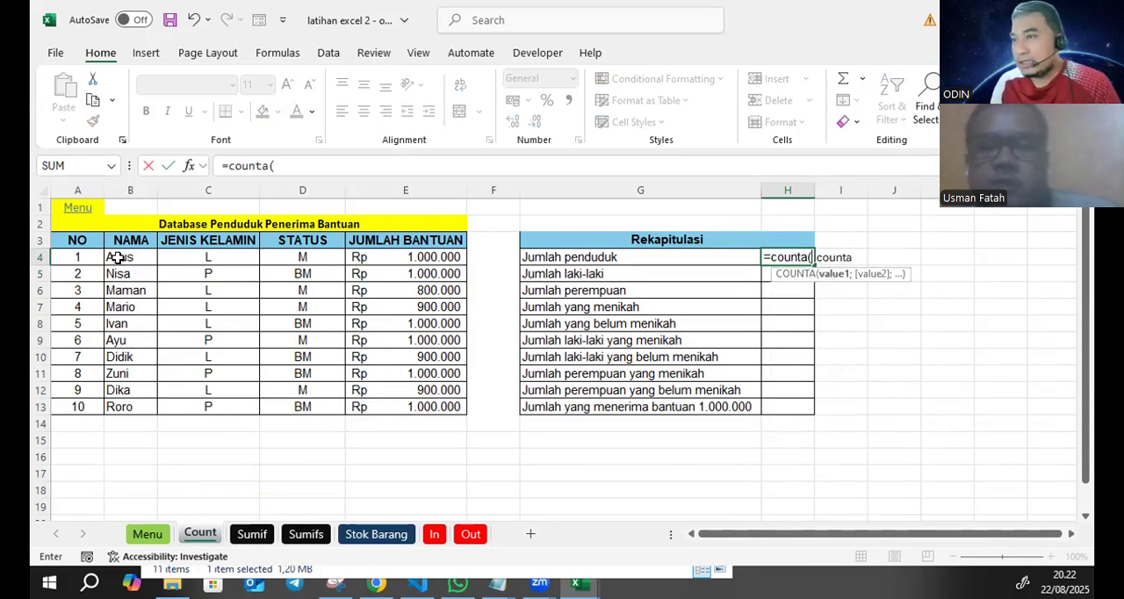
left_click_drag(119, 255, 121, 338)
left_click_drag(121, 405, 121, 405)
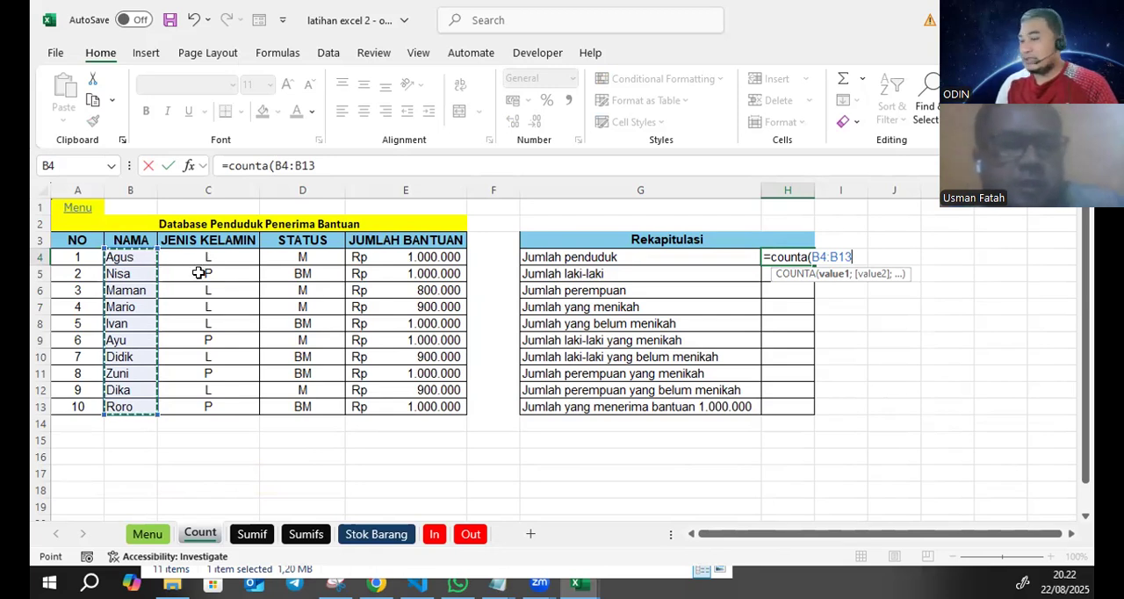
type(")")
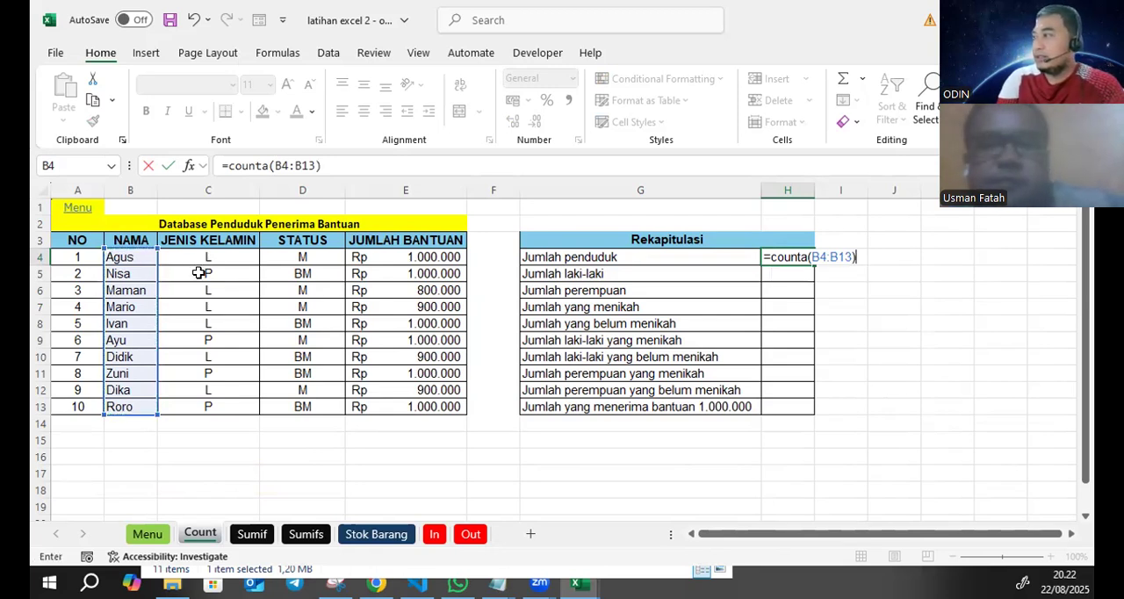
key("Return")
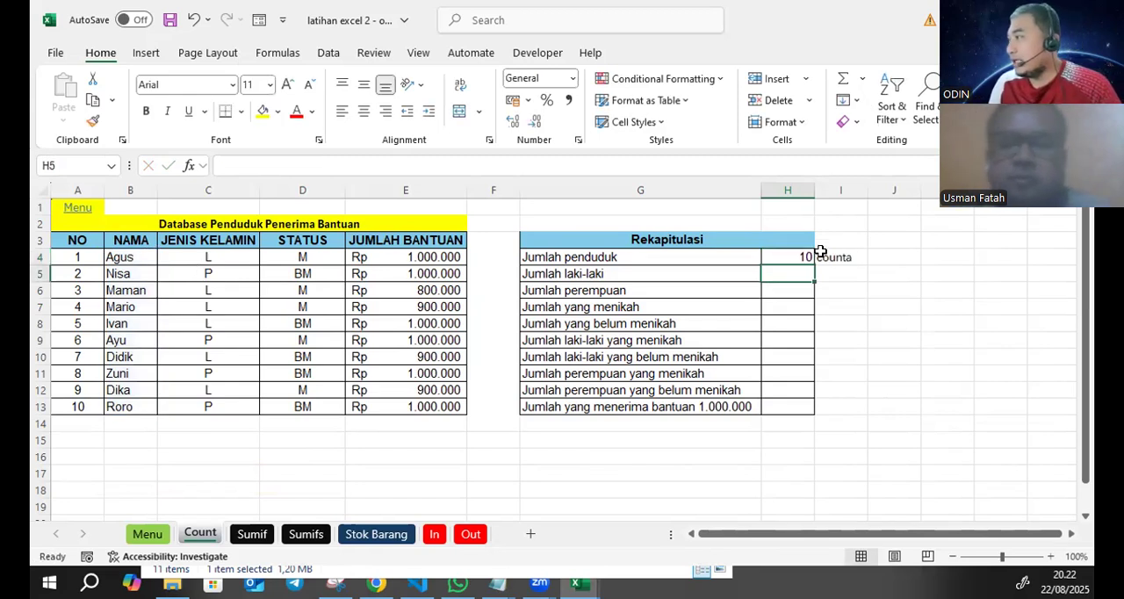
- Center the Rekapitulasi result cells H4:H13 horizontally
left_click_drag(796, 254, 781, 407)
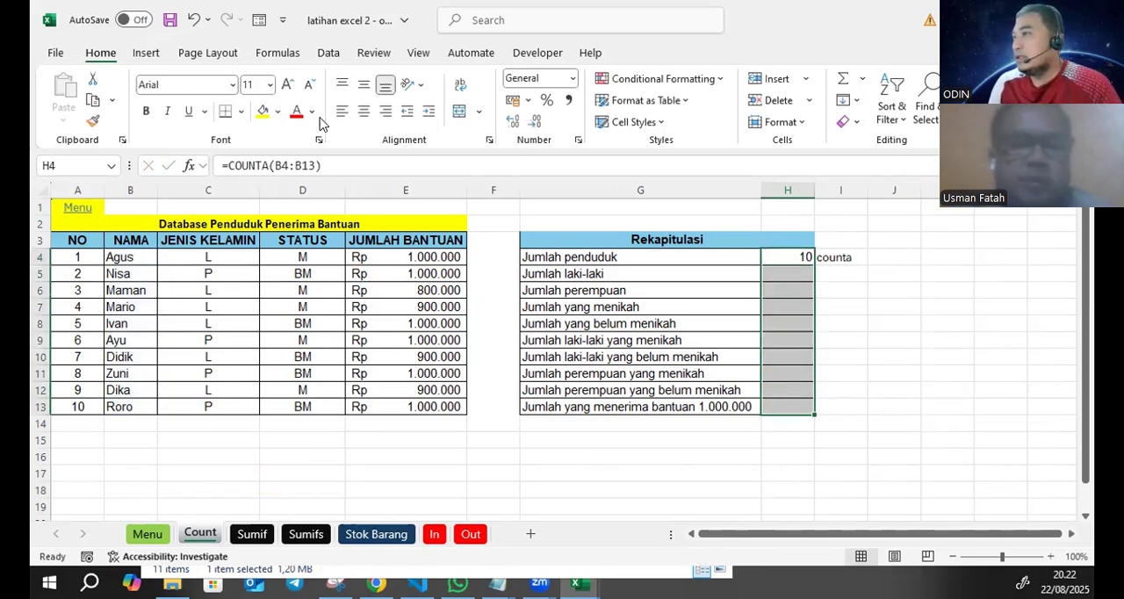
left_click(911, 341)
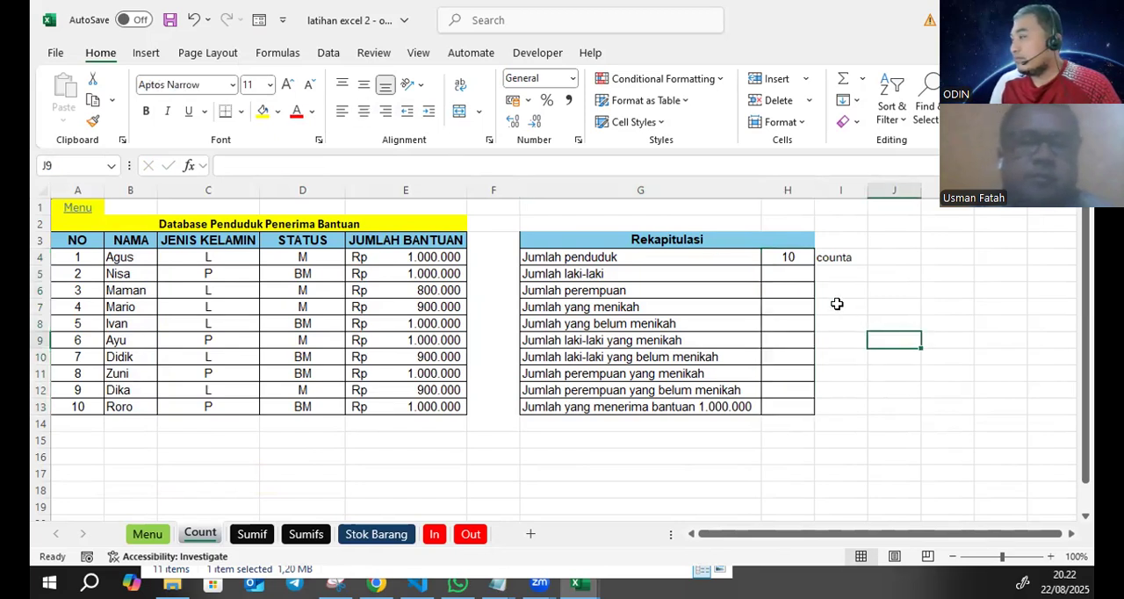
- Review the JENIS KELAMIN entries in C4:C13 as the range to count for Jumlah laki-laki
left_click(782, 273)
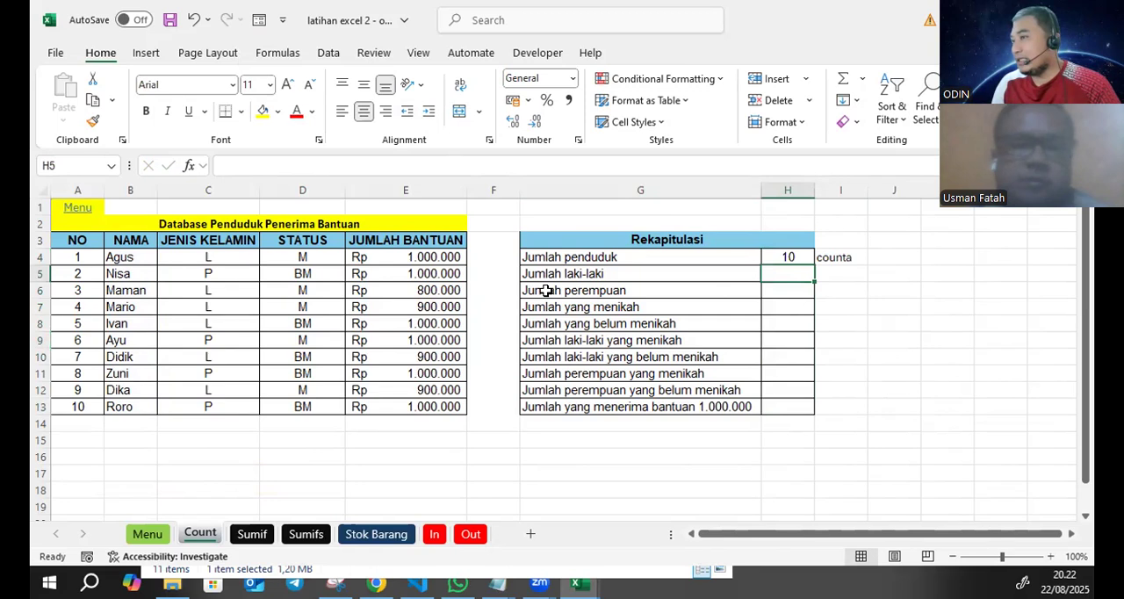
left_click_drag(215, 265, 207, 406)
left_click(894, 338)
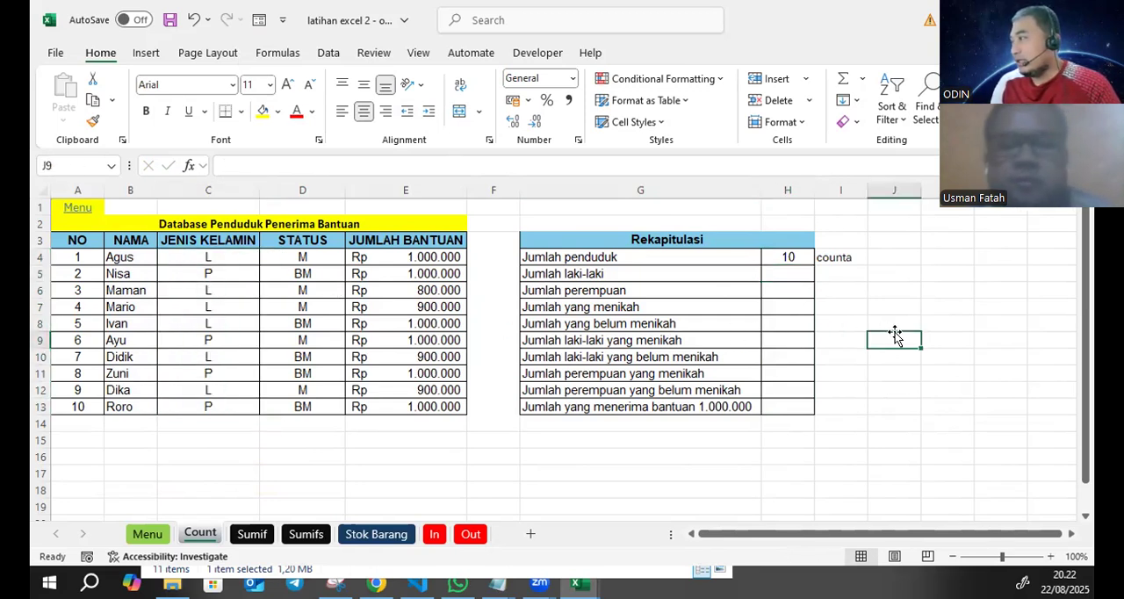
left_click_drag(220, 256, 213, 404)
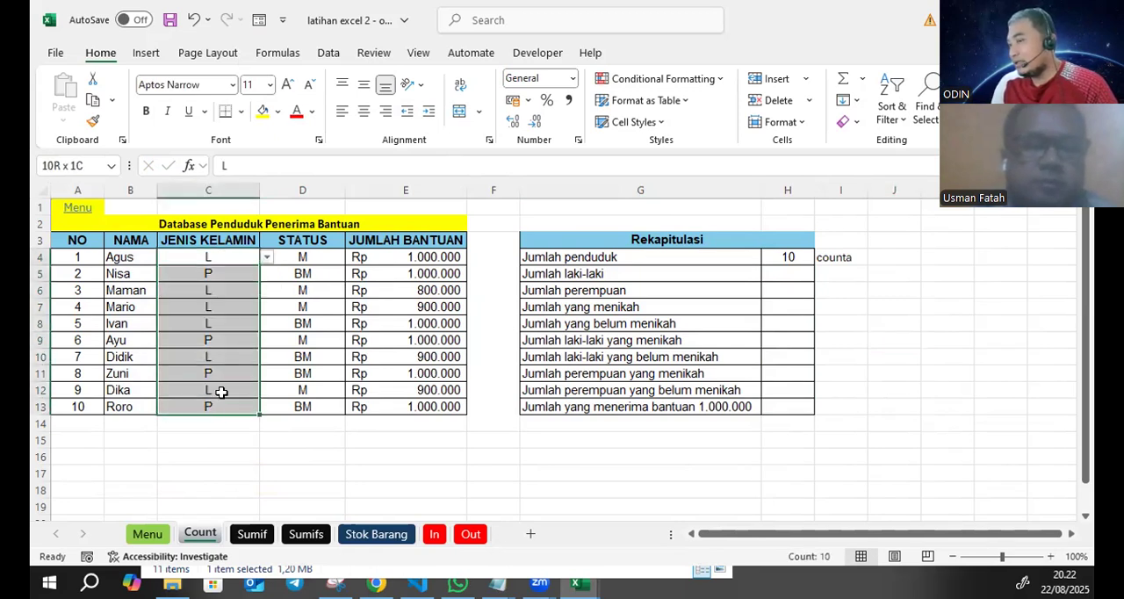
left_click(240, 254)
left_click_drag(236, 308, 219, 425)
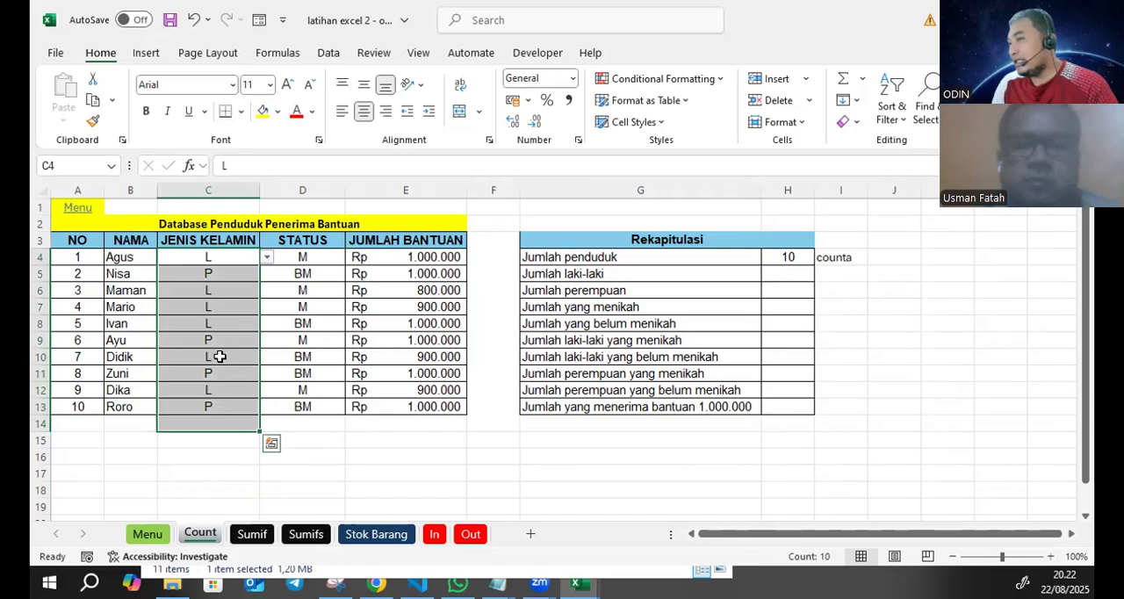
left_click(227, 255)
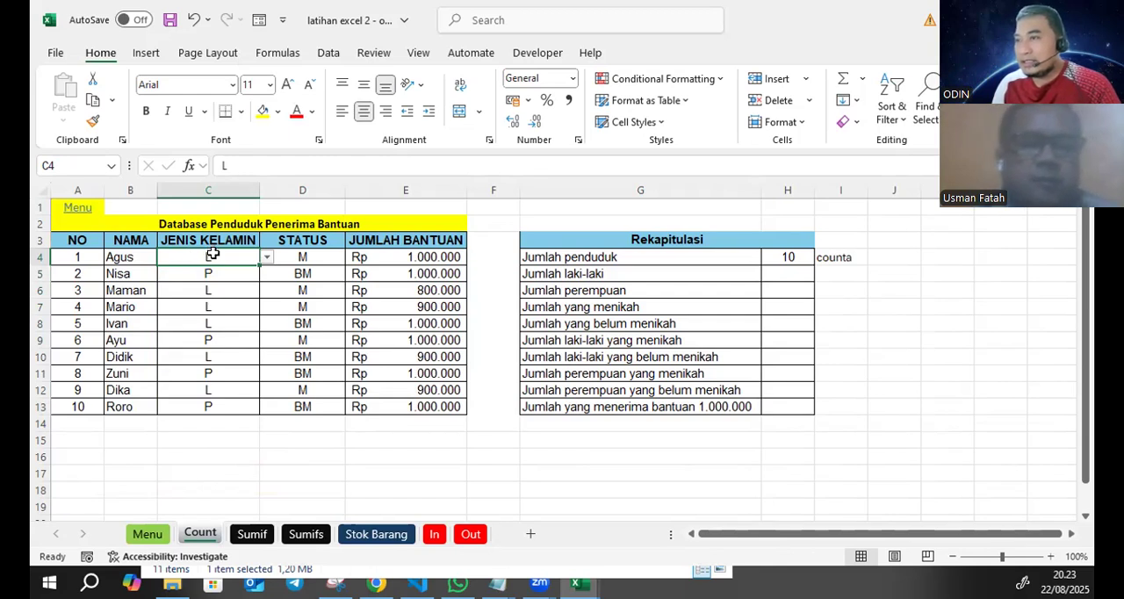
- Define the range name jk for the JENIS KELAMIN entries in C4:C13
left_click_drag(213, 254, 189, 401)
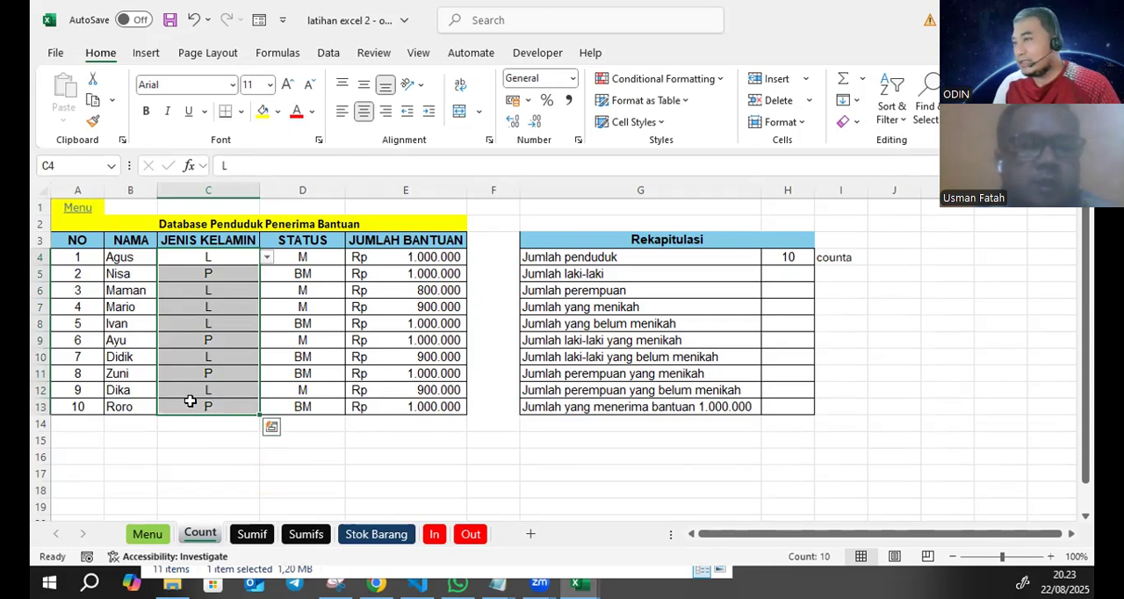
left_click(61, 167)
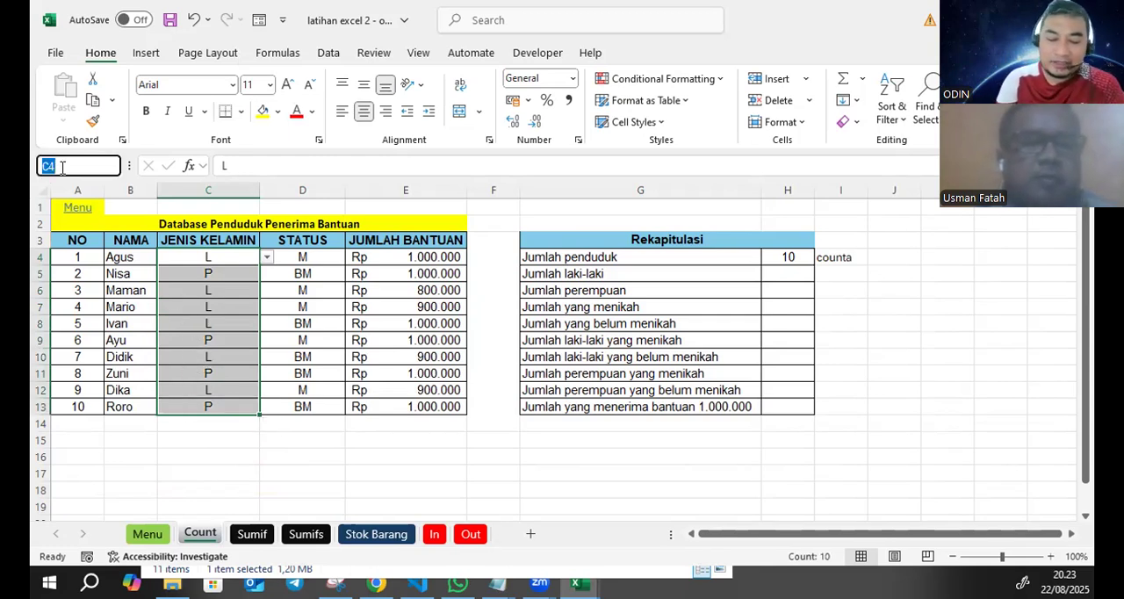
key("Return")
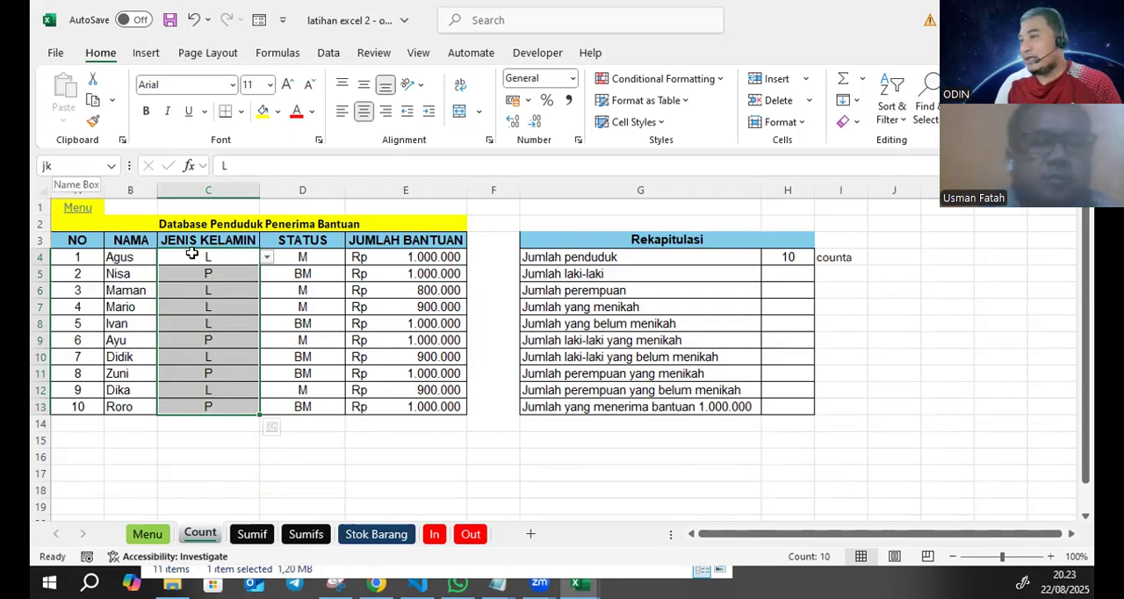
left_click(229, 255)
left_click_drag(214, 331, 211, 402)
left_click(381, 347)
- Define the range name status for the STATUS entries in D4:D13
left_click_drag(321, 257, 318, 401)
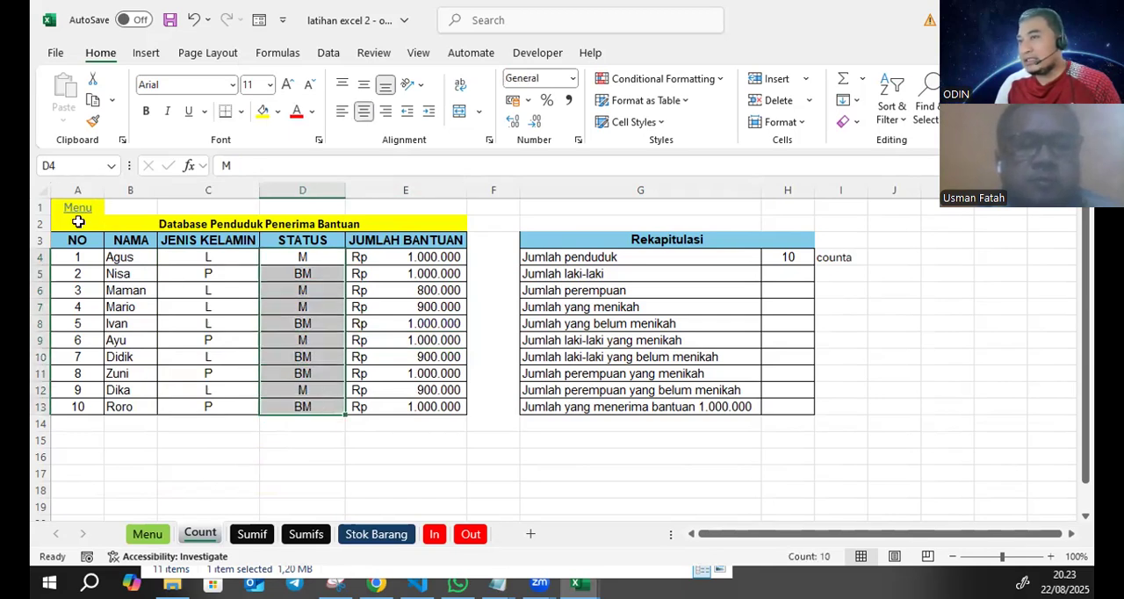
left_click(75, 167)
type("stat")
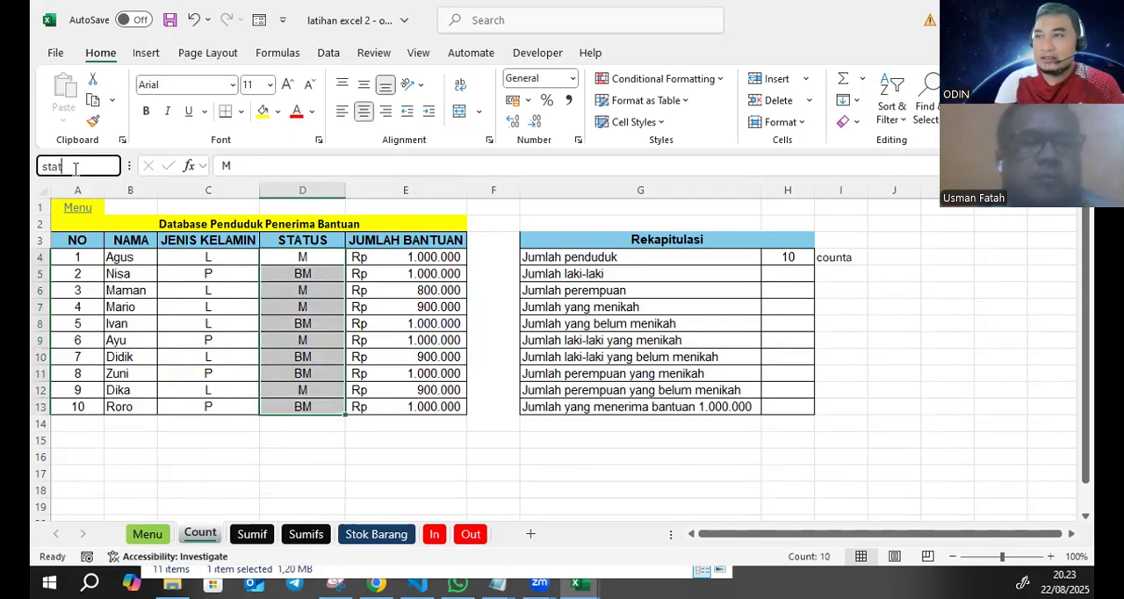
type("us")
key("Return")
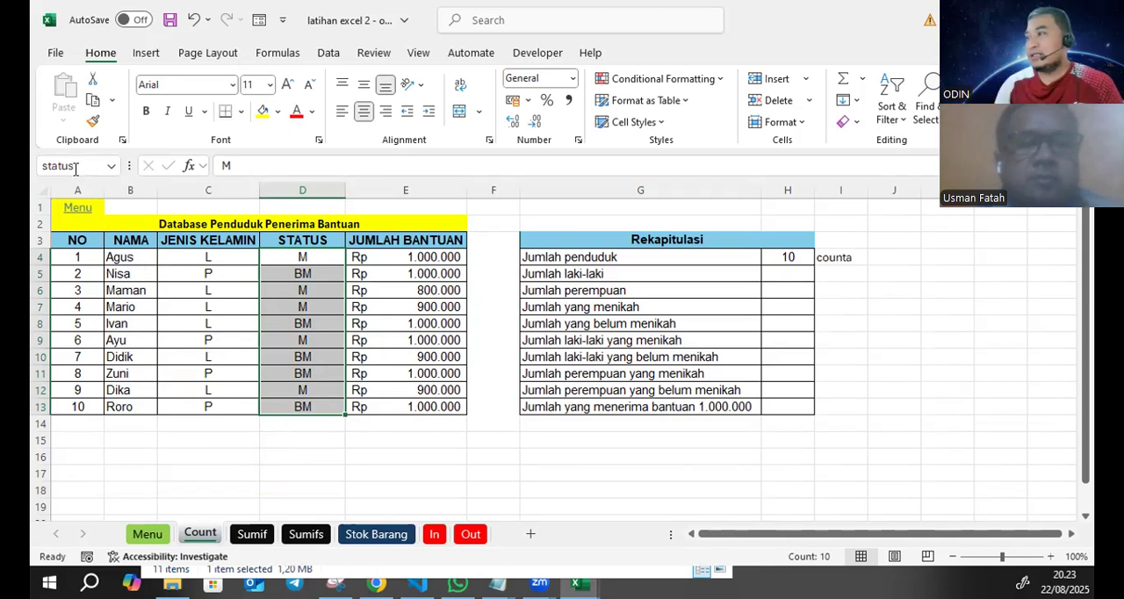
- Check the range names assigned to C4:C13 and D4:D13 and which column the Jumlah laki-laki row needs
left_click_drag(234, 258, 206, 406)
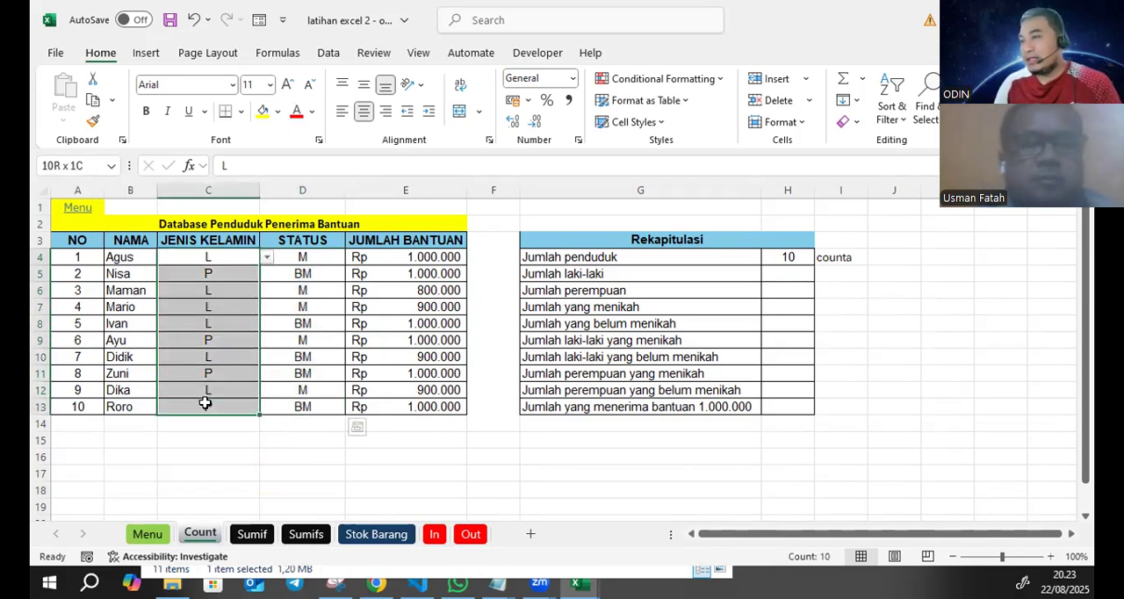
left_click(240, 257)
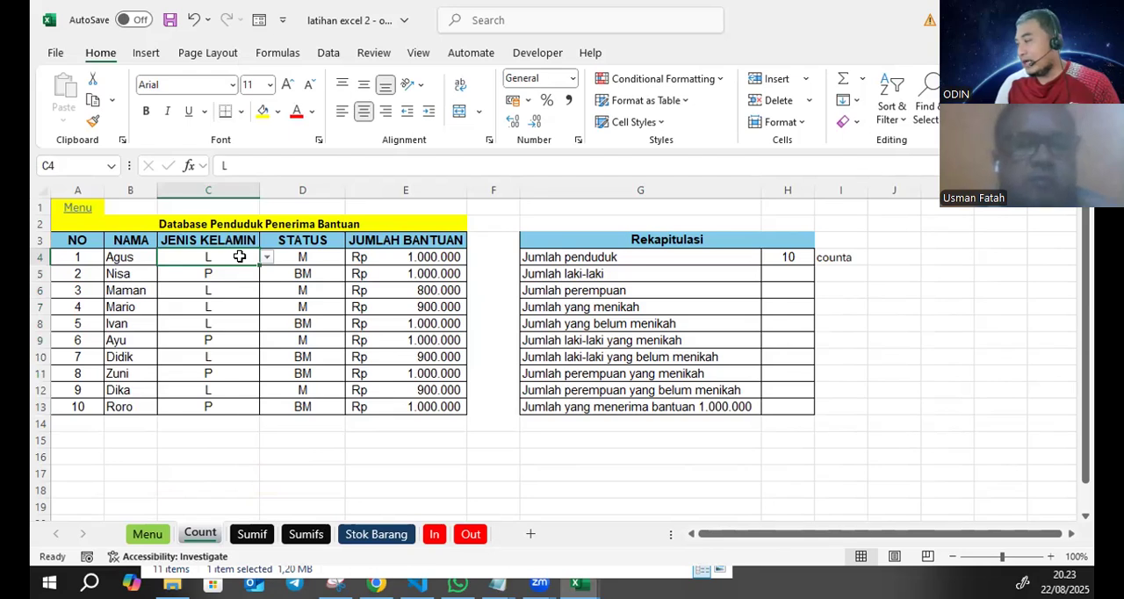
left_click_drag(228, 253, 220, 404)
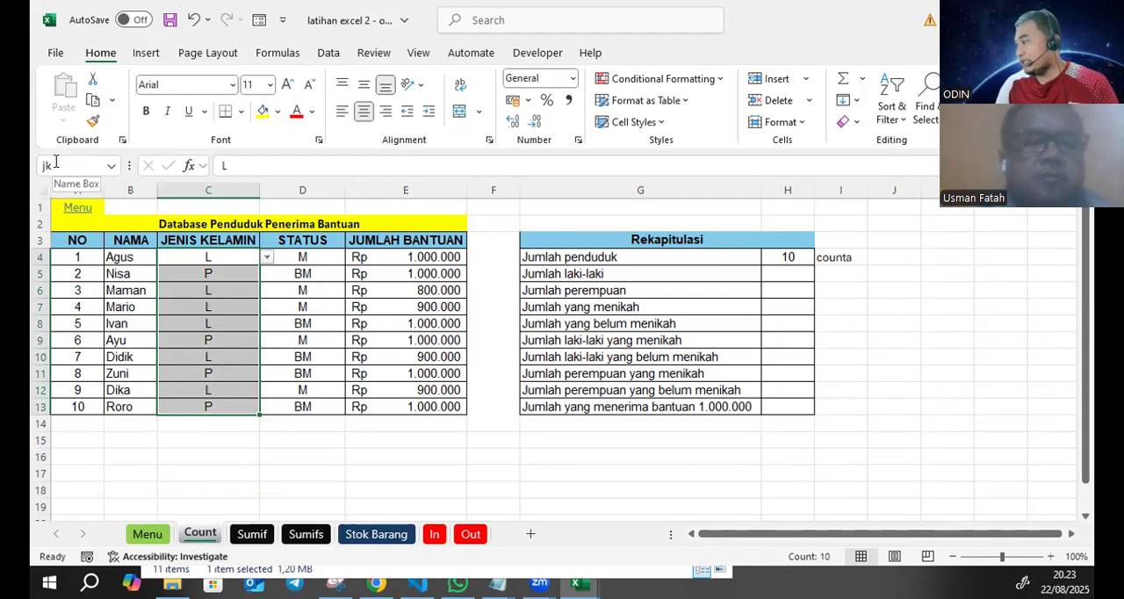
left_click_drag(332, 260, 303, 408)
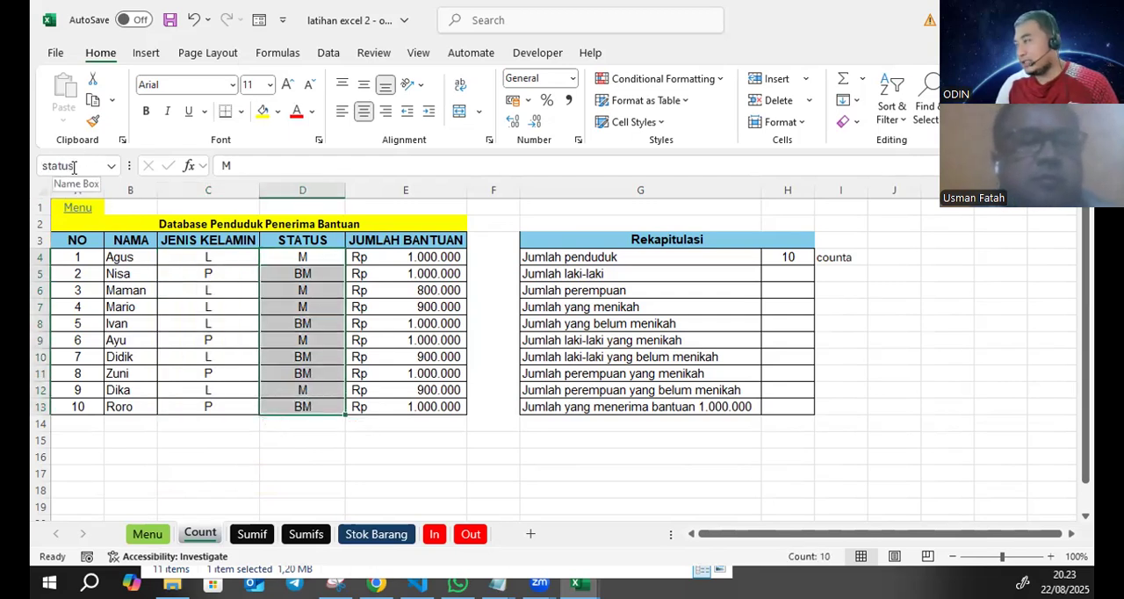
left_click(678, 340)
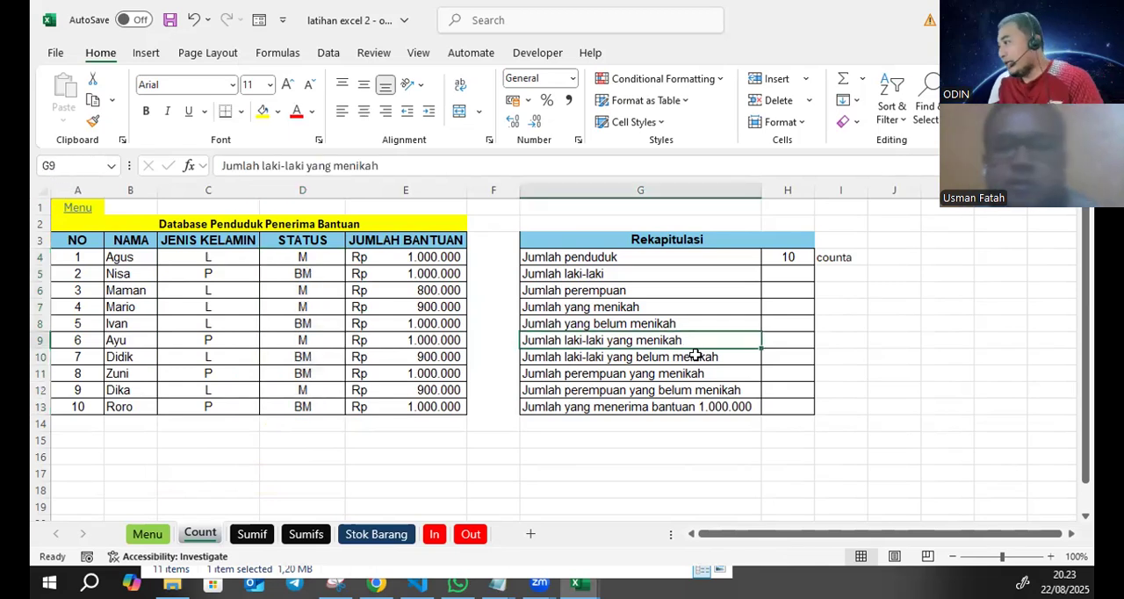
left_click(601, 273)
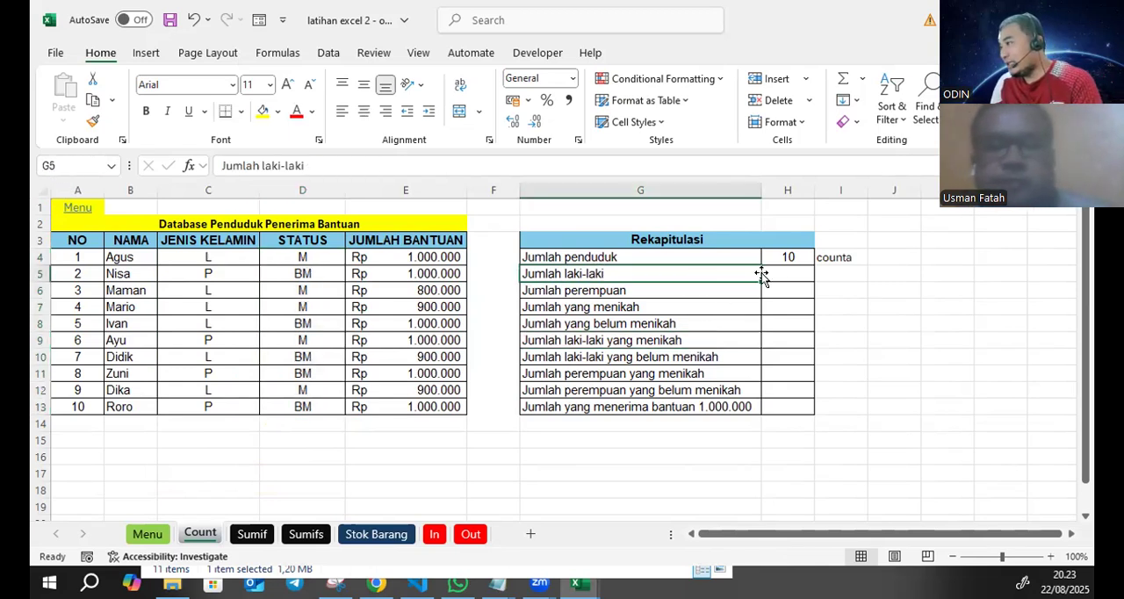
left_click(761, 274)
left_click(219, 258)
left_click_drag(218, 277, 211, 408)
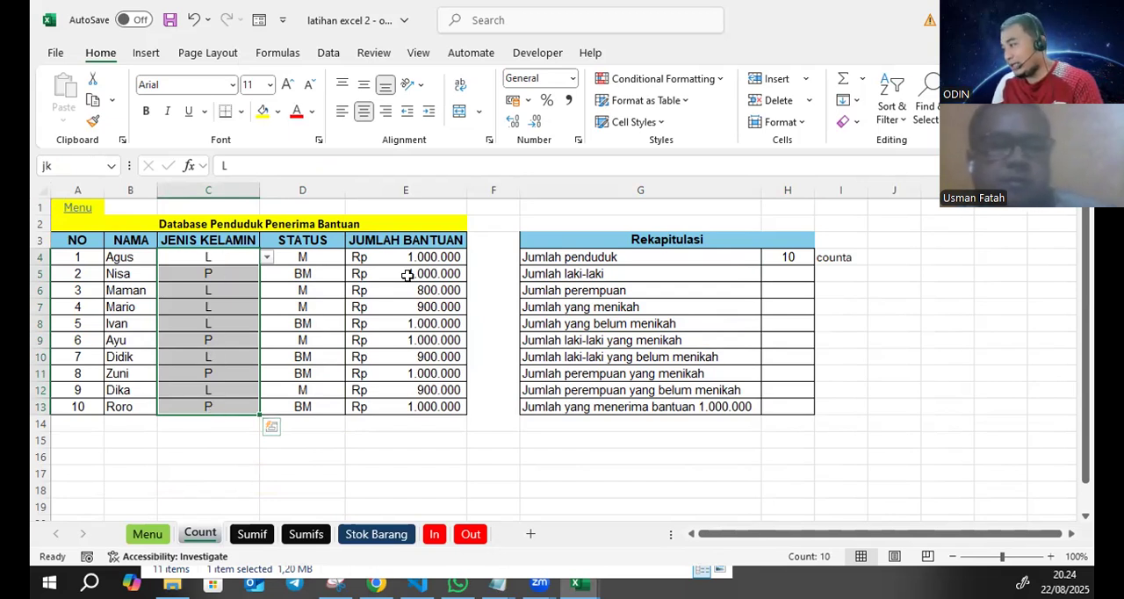
- Note the function name countif in I5 beside the Jumlah laki-laki row
left_click(789, 272)
left_click(837, 272)
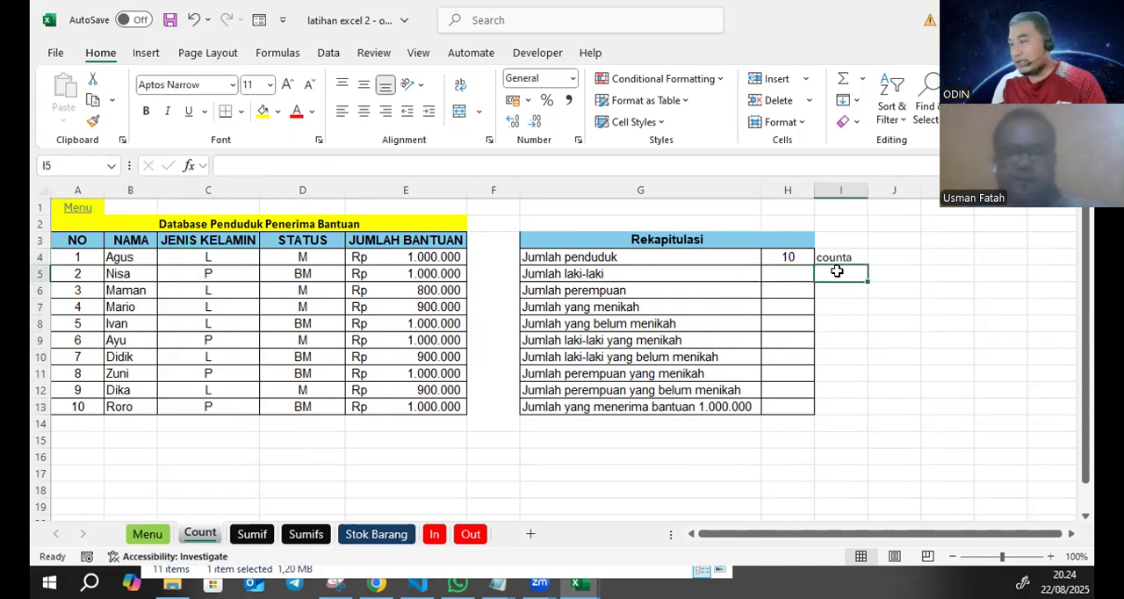
type("coun")
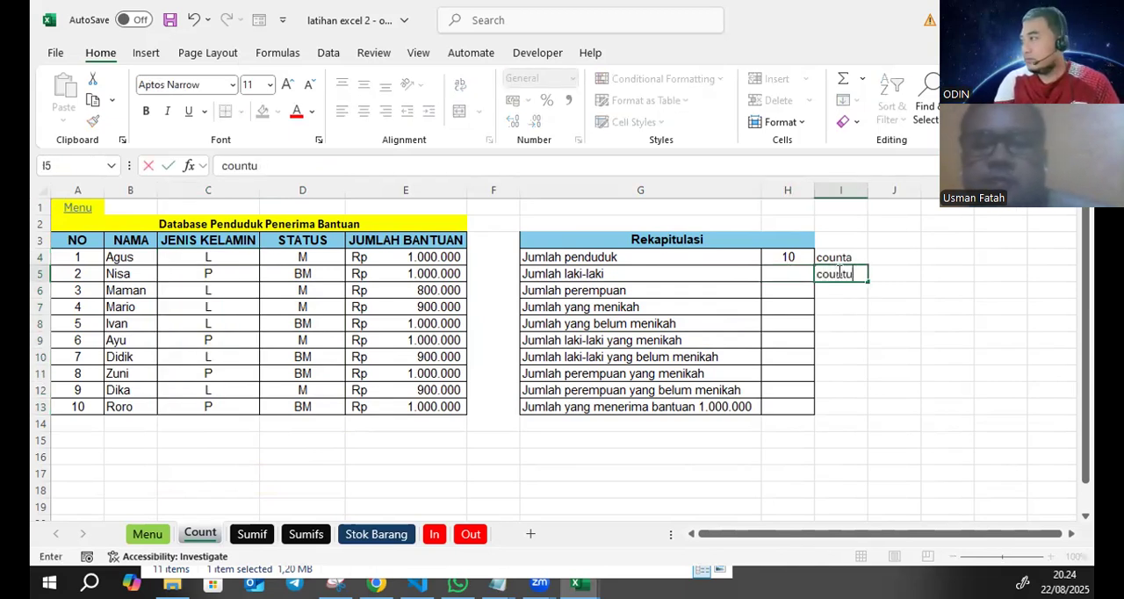
type("tif")
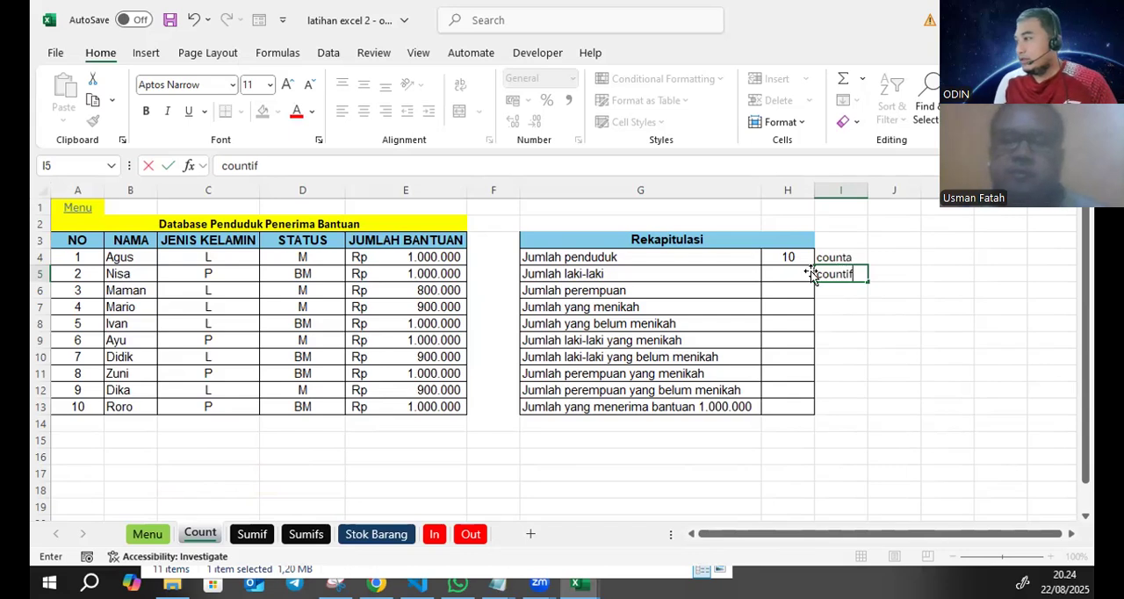
- Begin a COUNTIF formula in H5 for the Jumlah laki-laki row, using the range name jk as its range
left_click(793, 273)
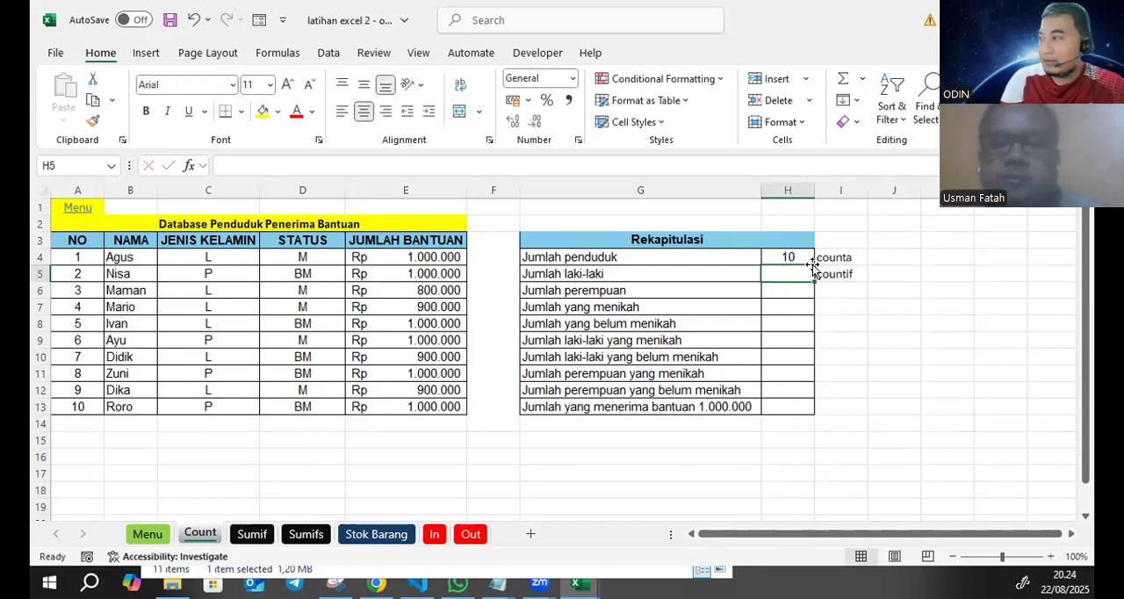
type("co")
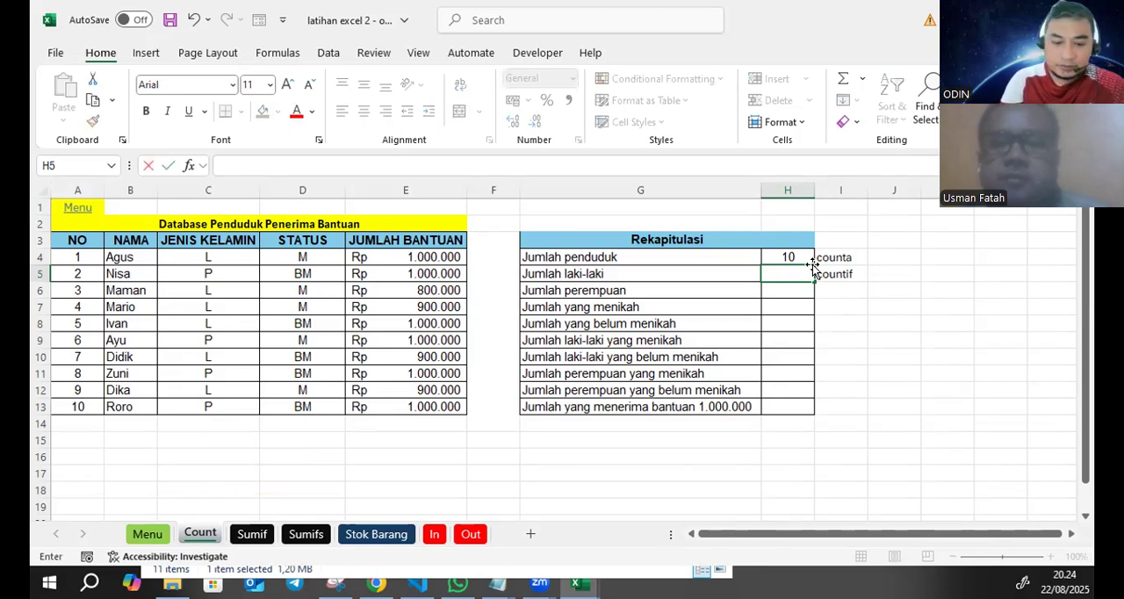
type("=countif")
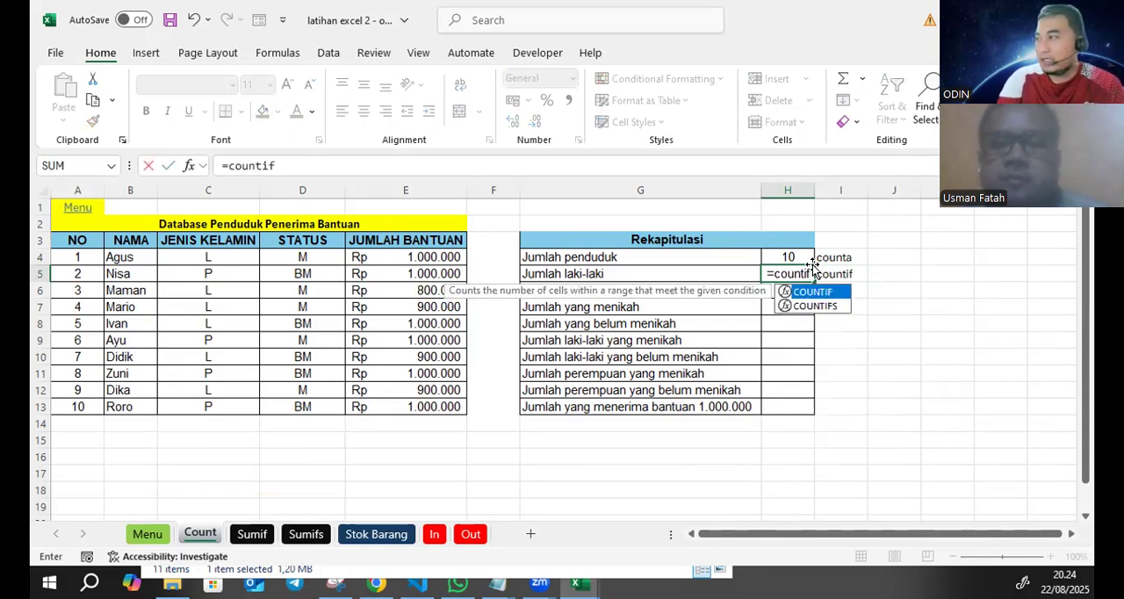
type("(")
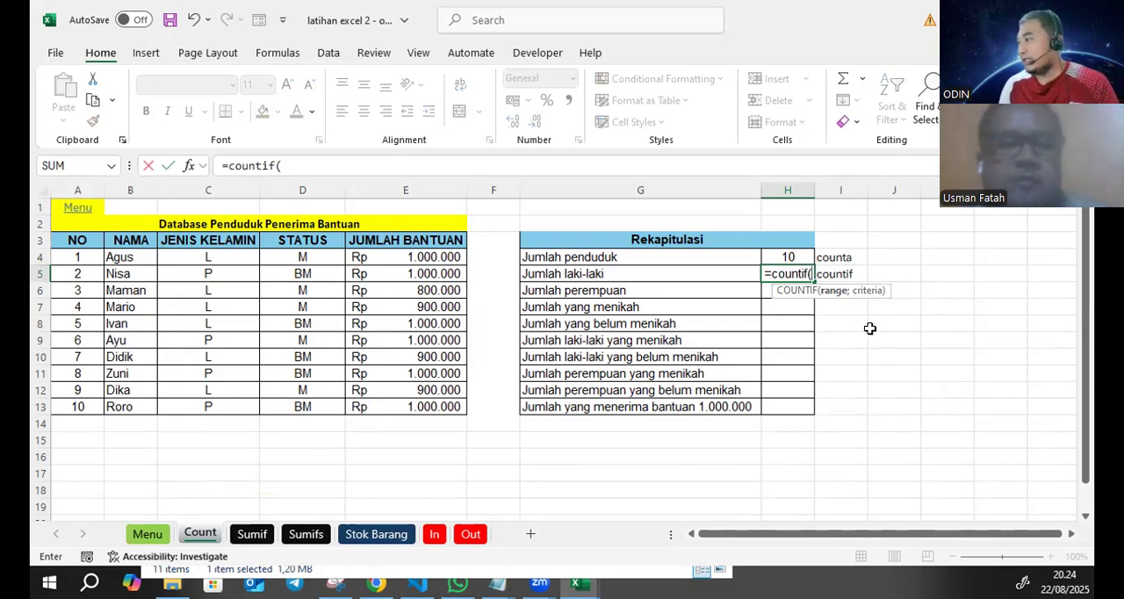
left_click(326, 160)
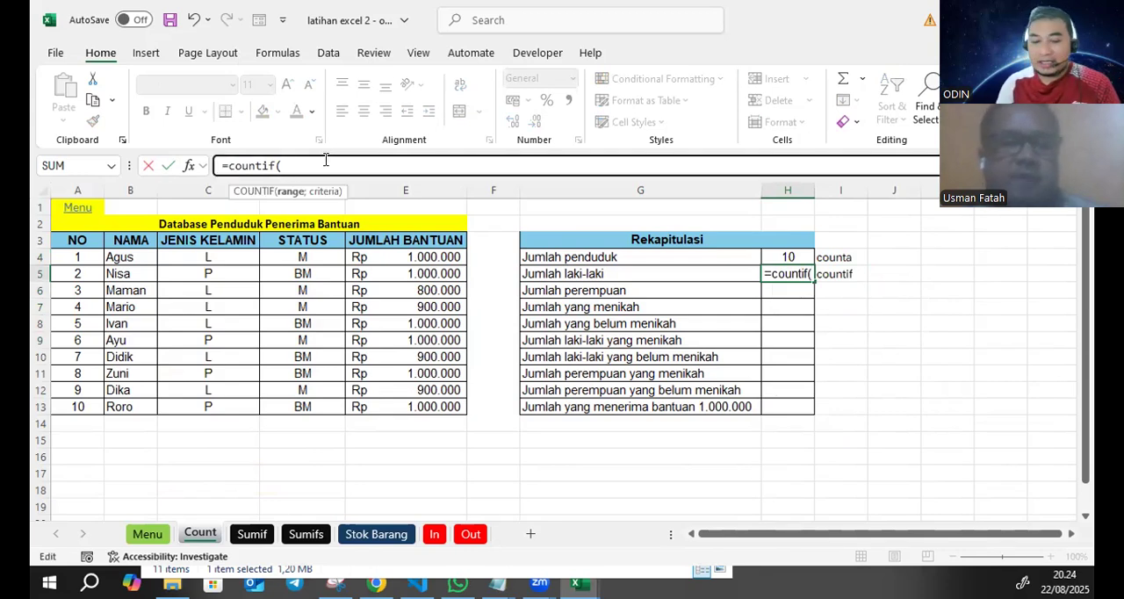
type("jk")
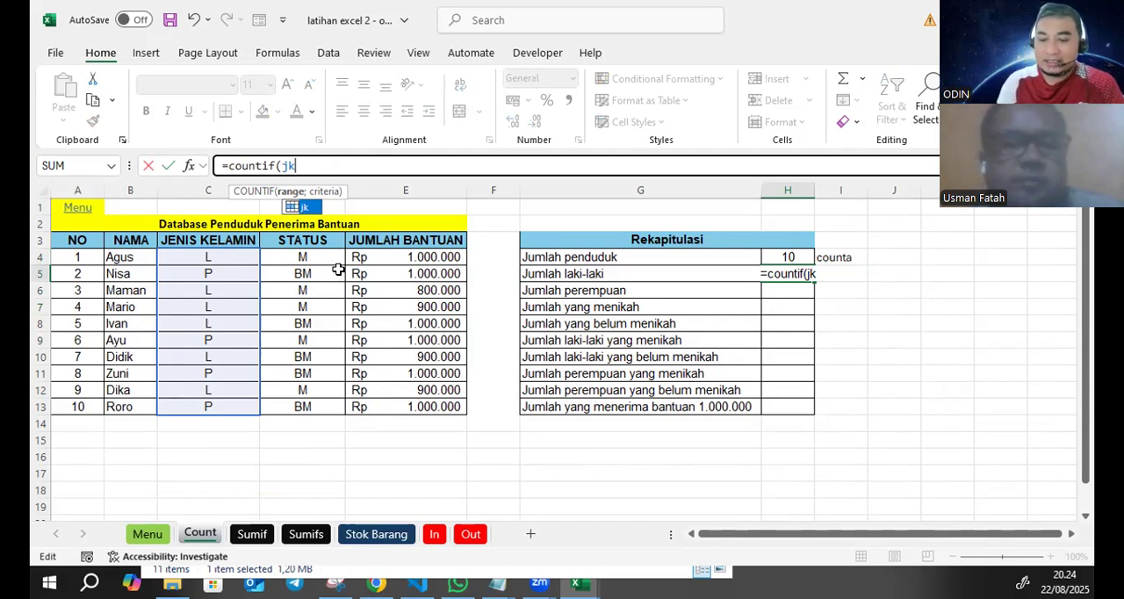
type(";")
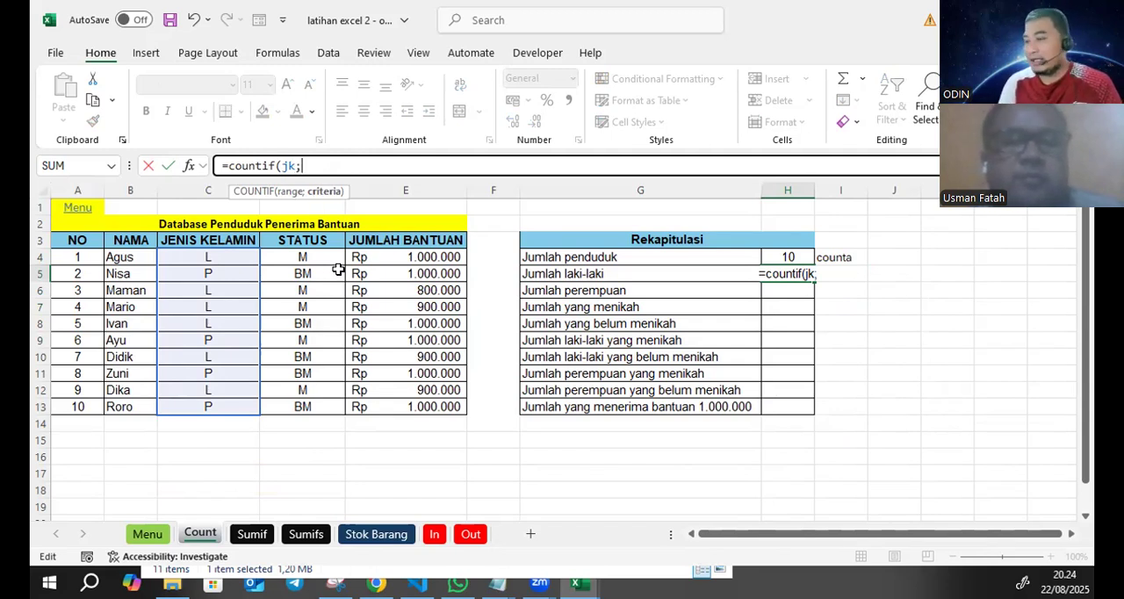
type("\"L")
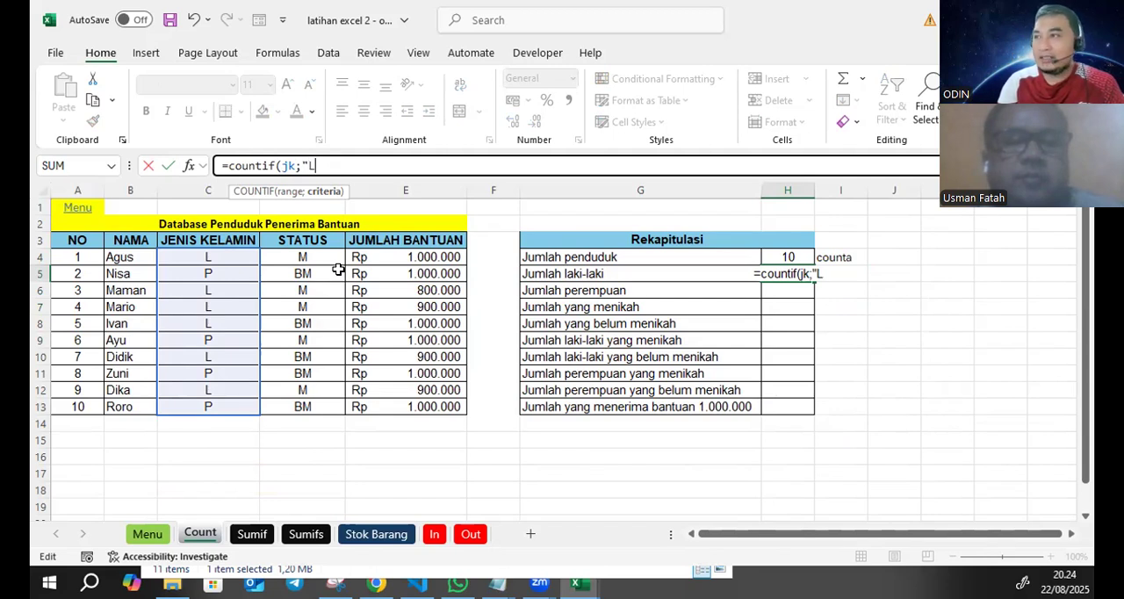
type("\"")
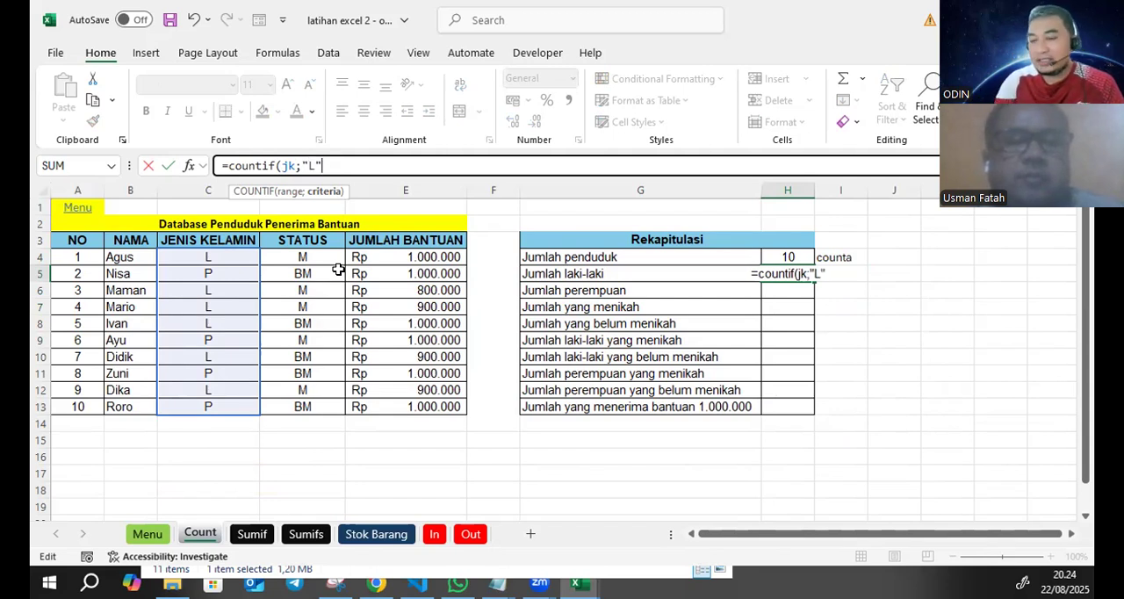
key("BackSpace")
key("BackSpace")
key("BackSpace")
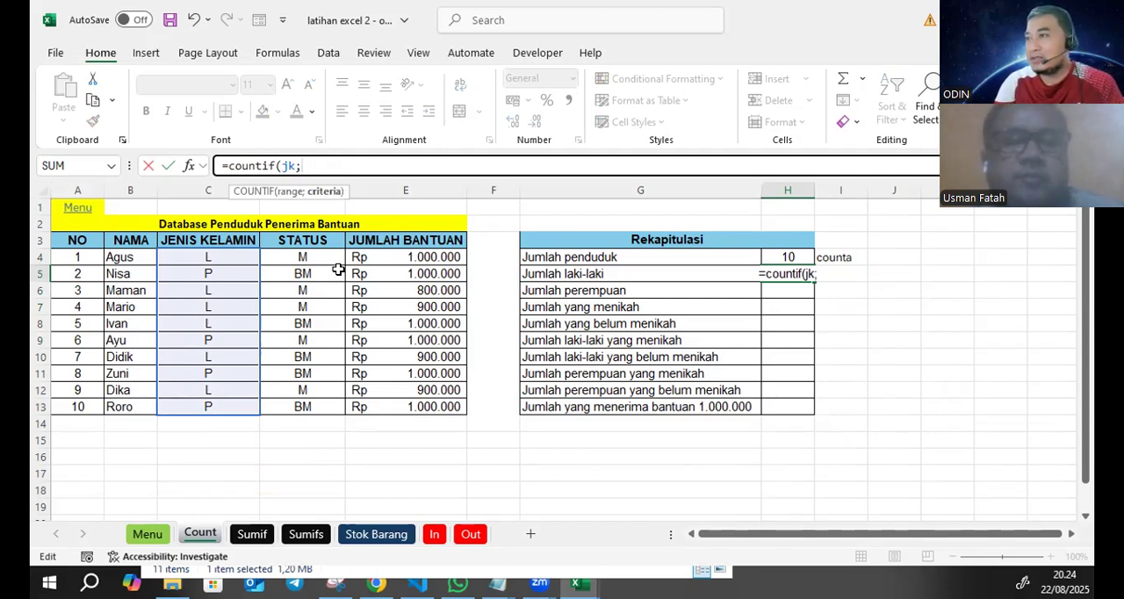
- Complete the Jumlah laki-laki formula in H5 with cell C4 as the criterion, giving =countif(jk;C4)
left_click(246, 255)
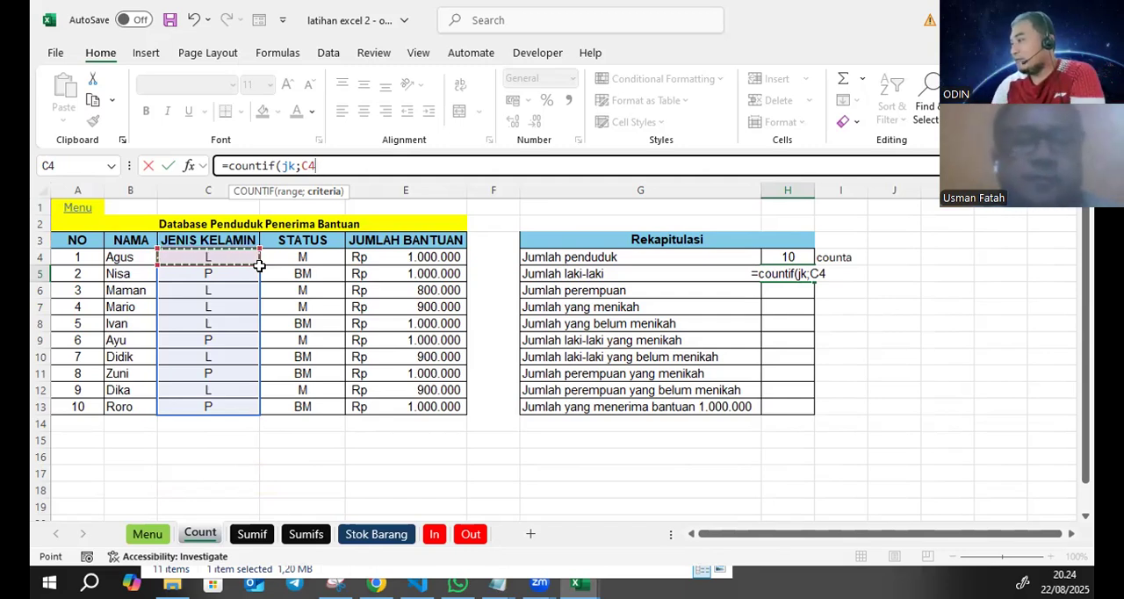
type(")")
key("Return")
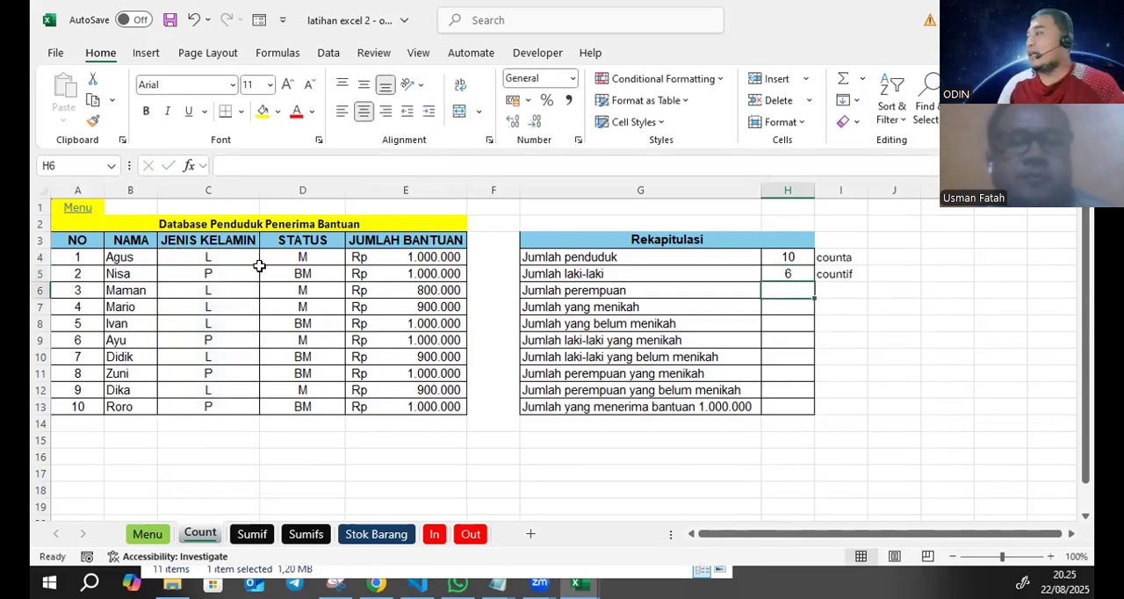
- Begin a COUNTIF formula in H6 for the Jumlah perempuan row, using the range name jk as its range
left_click(788, 276)
left_click(787, 283)
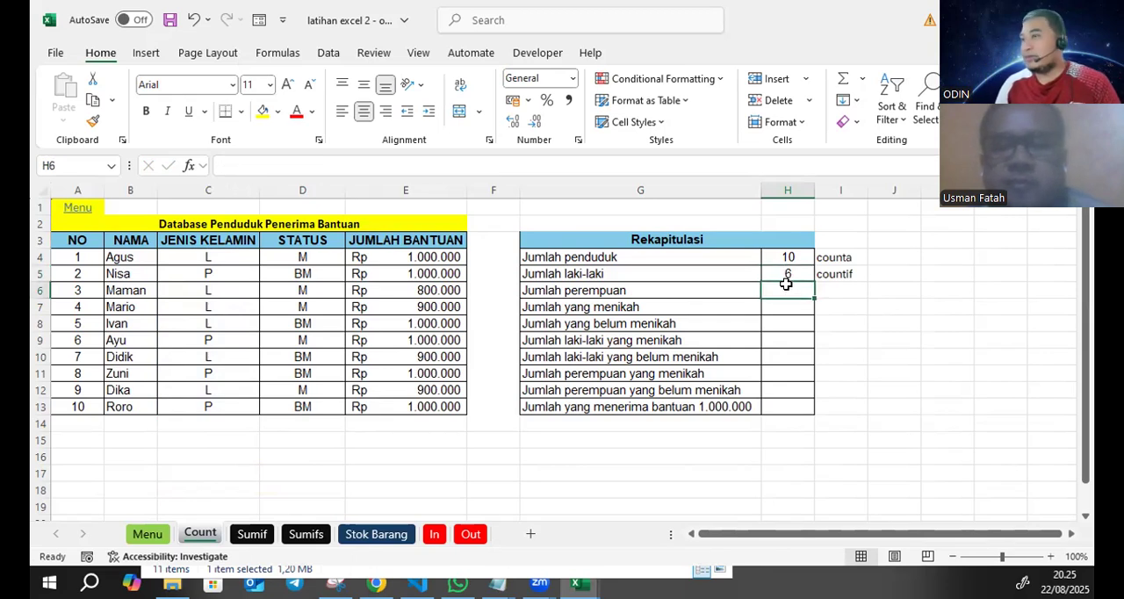
type("=COUNT")
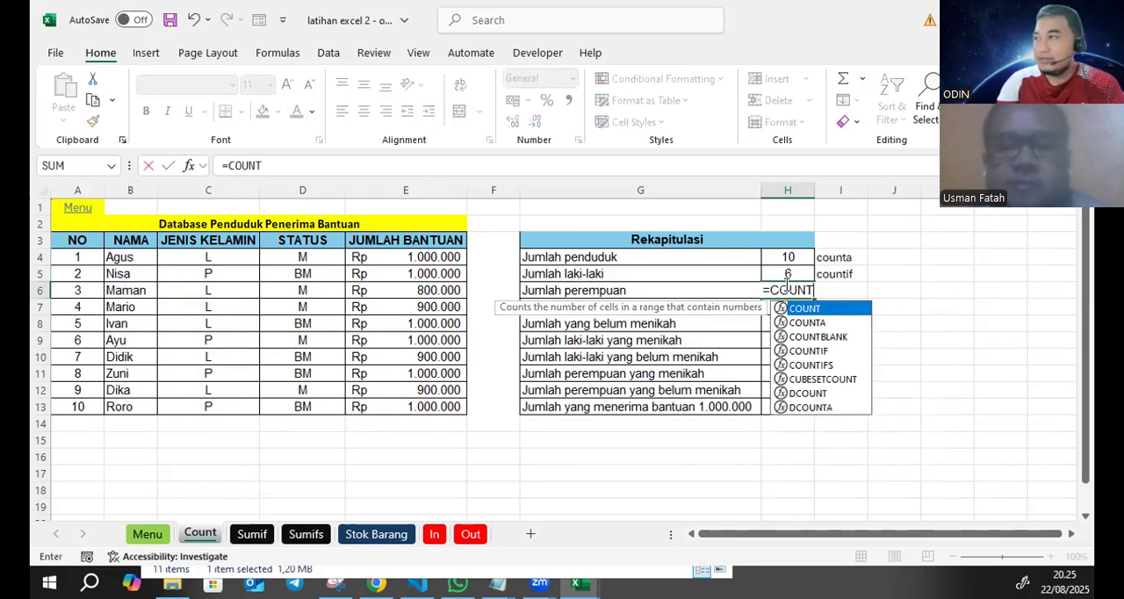
type("IF(")
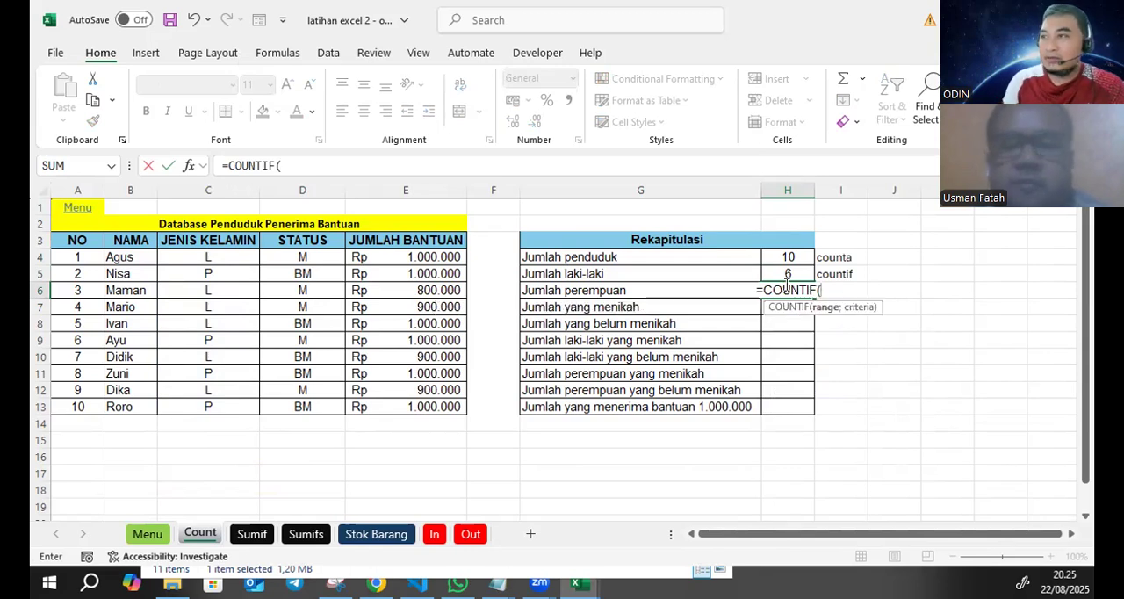
left_click(294, 167)
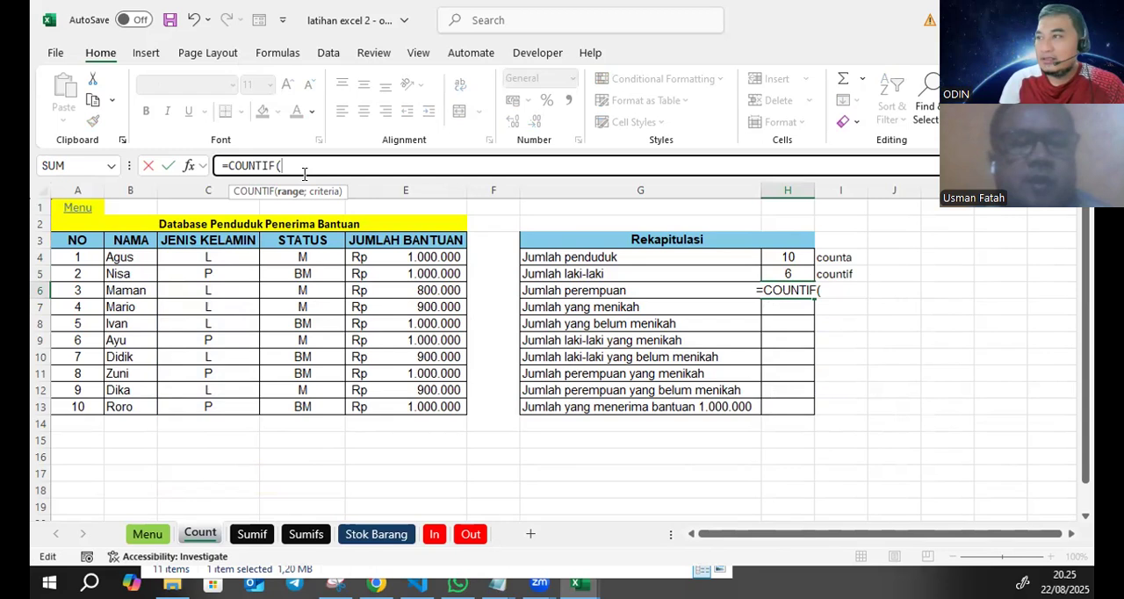
type("jk")
key("BackSpace")
key("BackSpace")
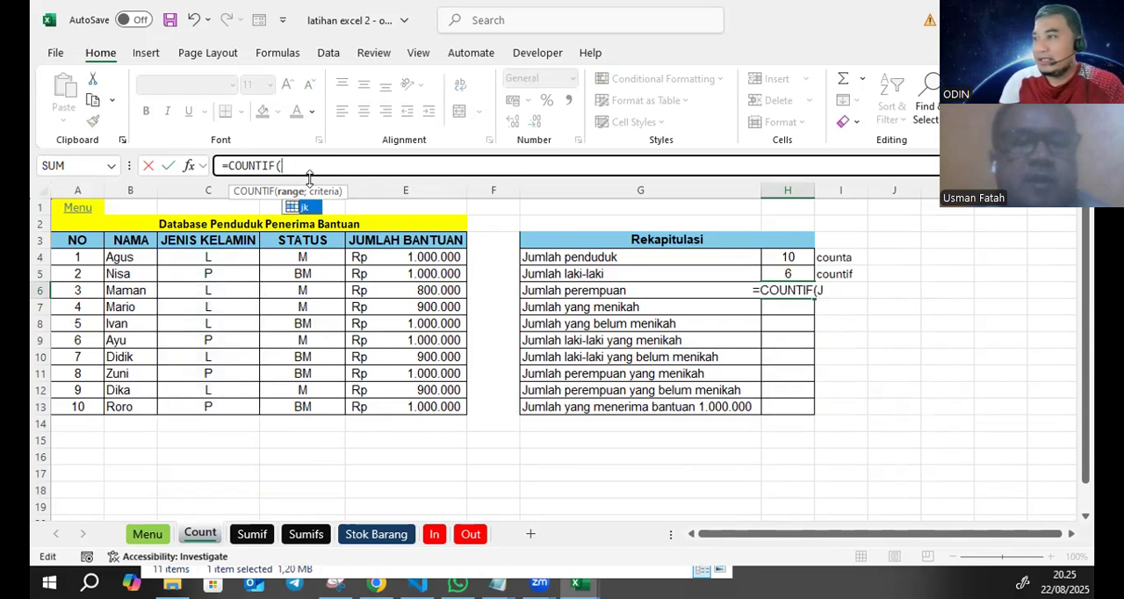
type("jk")
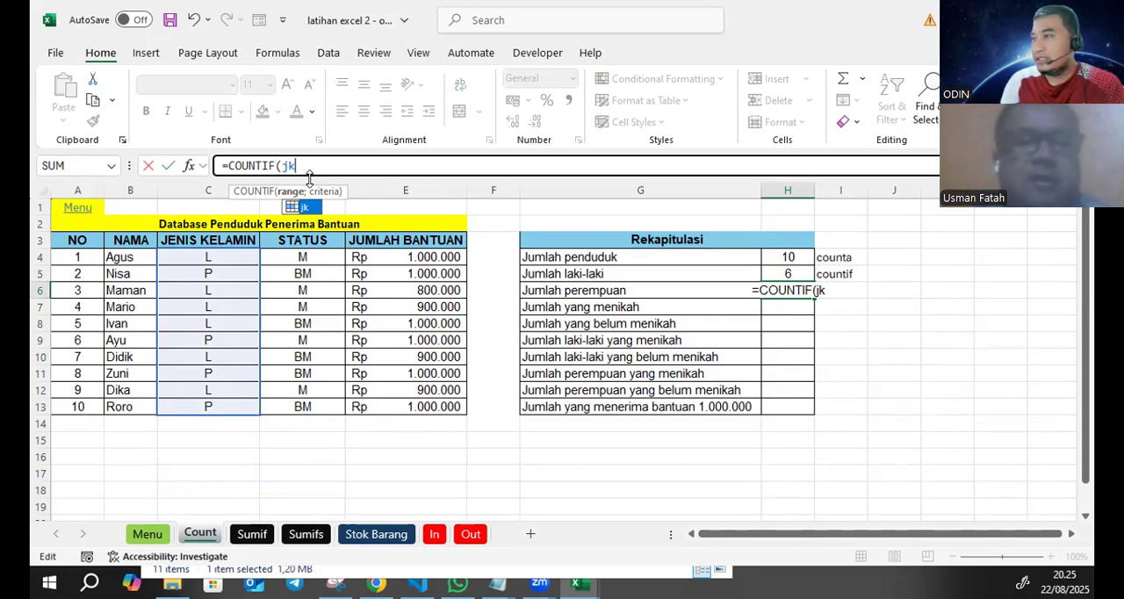
type(";")
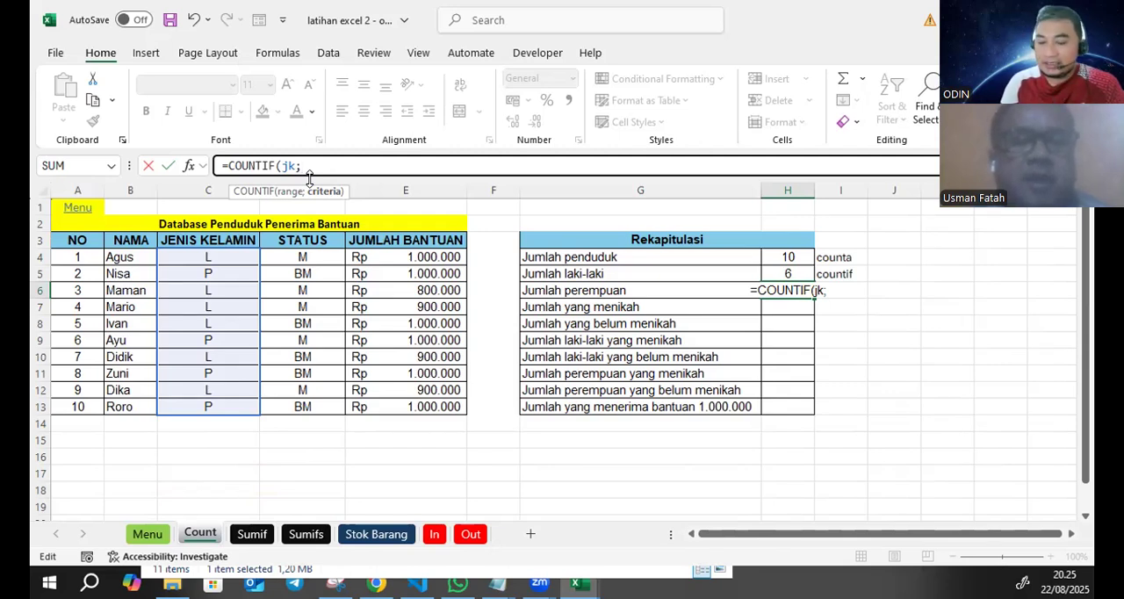
type("\"P")
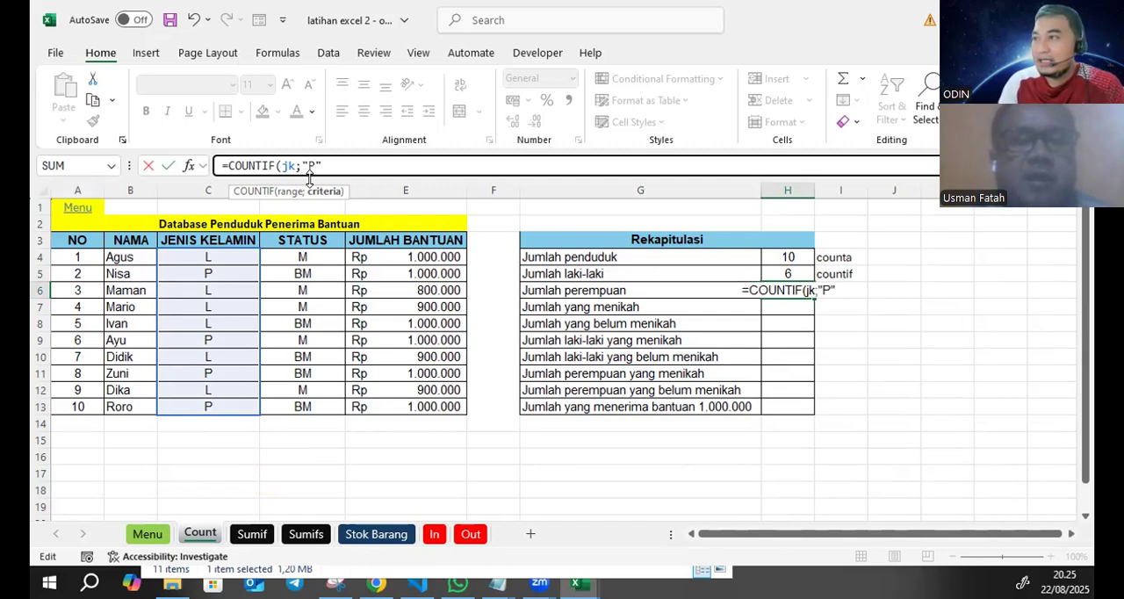
key("BackSpace")
key("BackSpace")
key("BackSpace")
type(";")
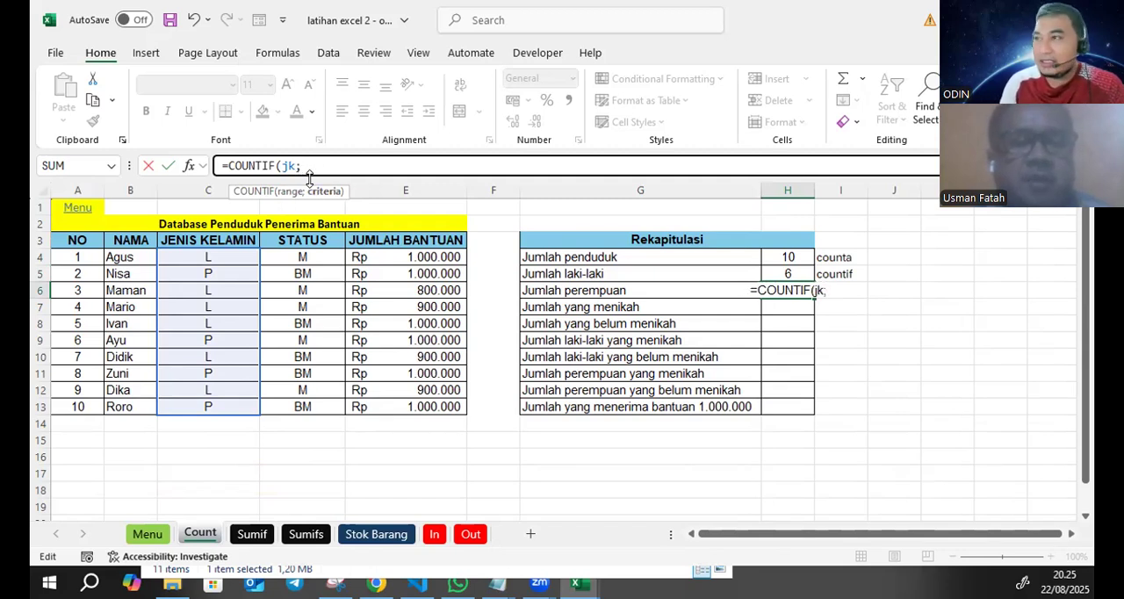
- Complete the Jumlah perempuan formula in H6 as =COUNTIF(jk;C5) and save the workbook
left_click(234, 272)
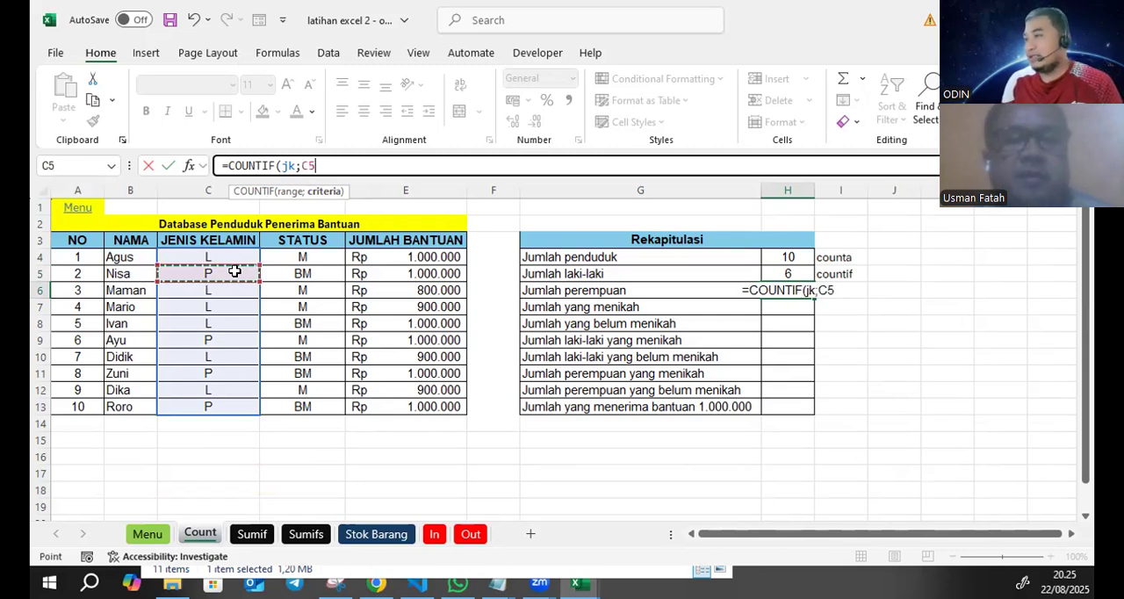
type(")")
key("Return")
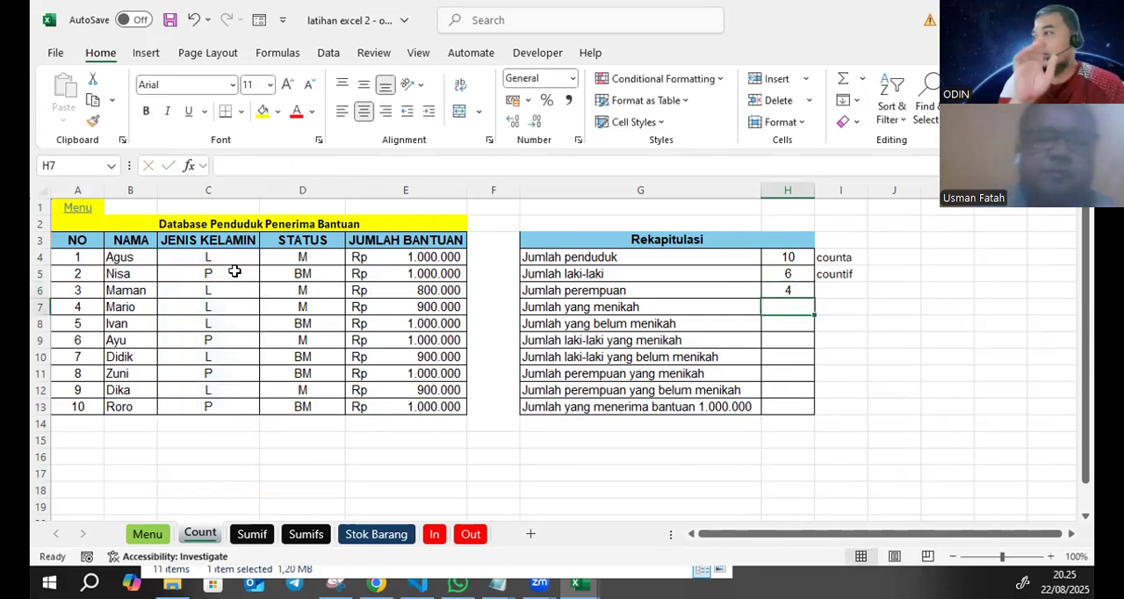
key("ctrl+s")
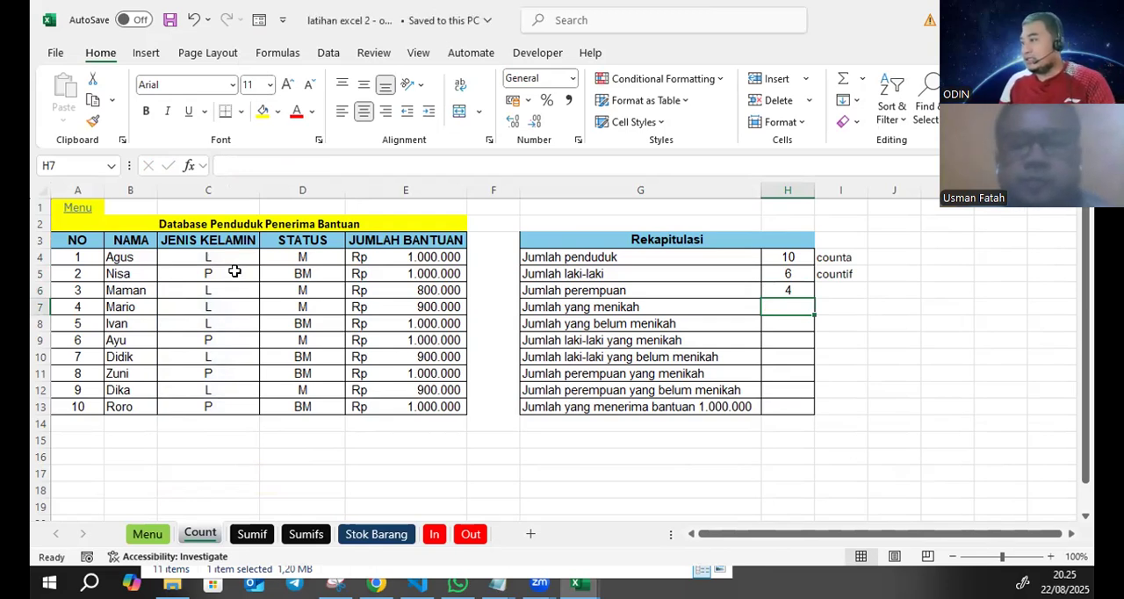
- Begin a COUNTIF formula in H7 for the Jumlah yang menikah row, using the range name status as its range
left_click(679, 312)
left_click(682, 330)
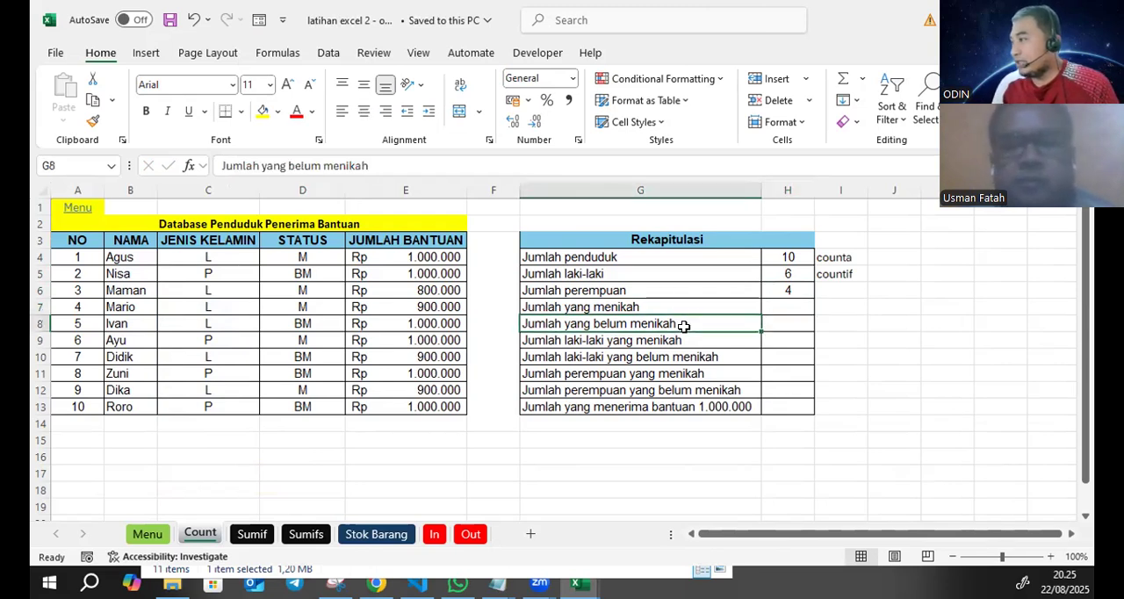
left_click(780, 308)
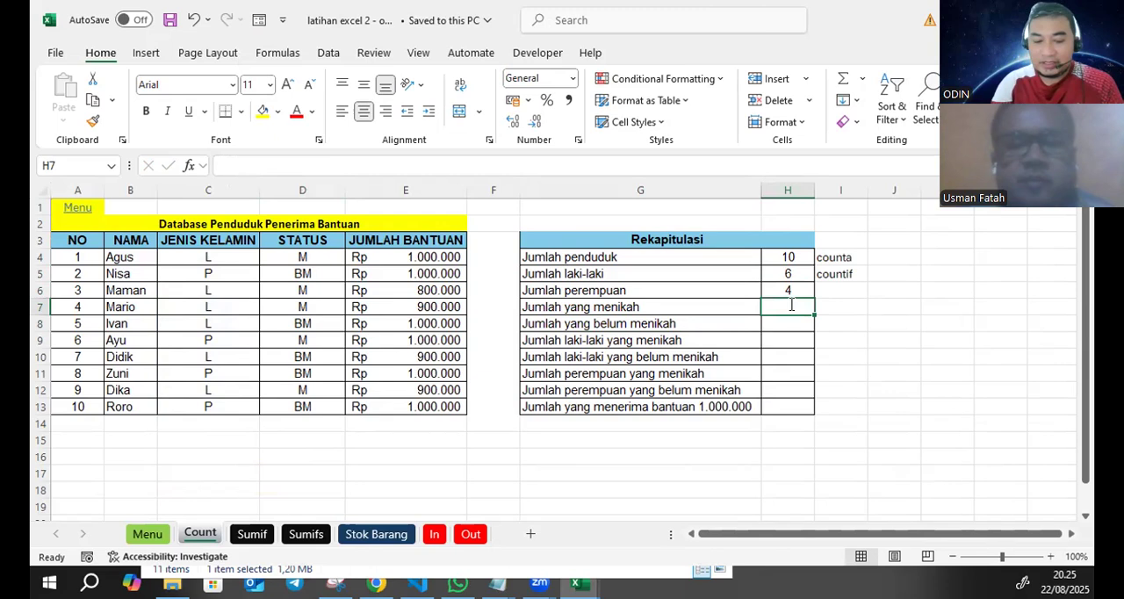
type("=COUNTI")
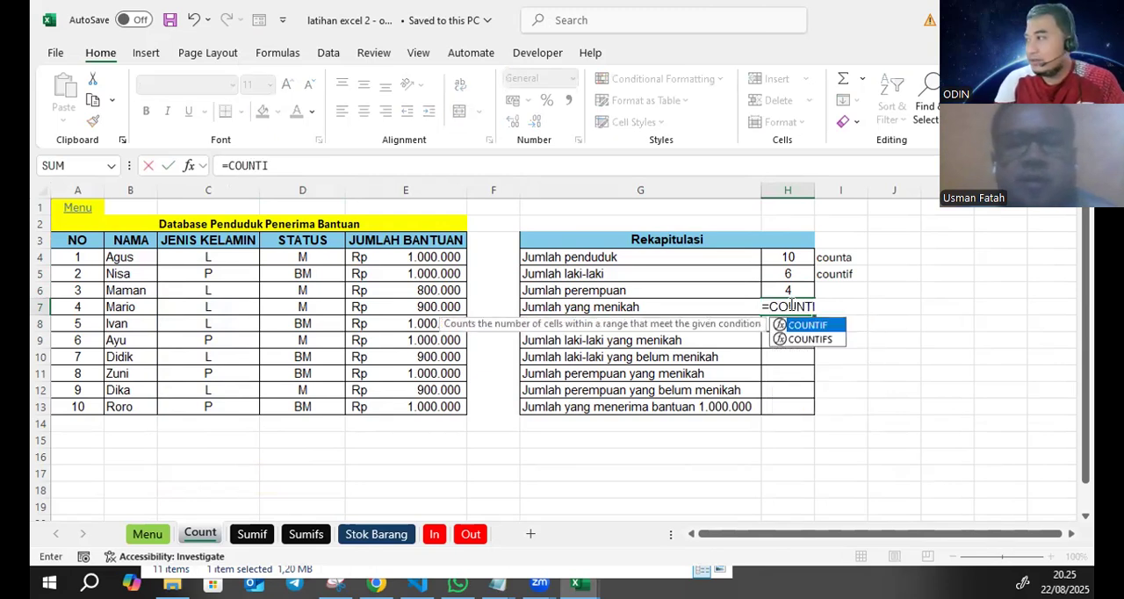
type("F(")
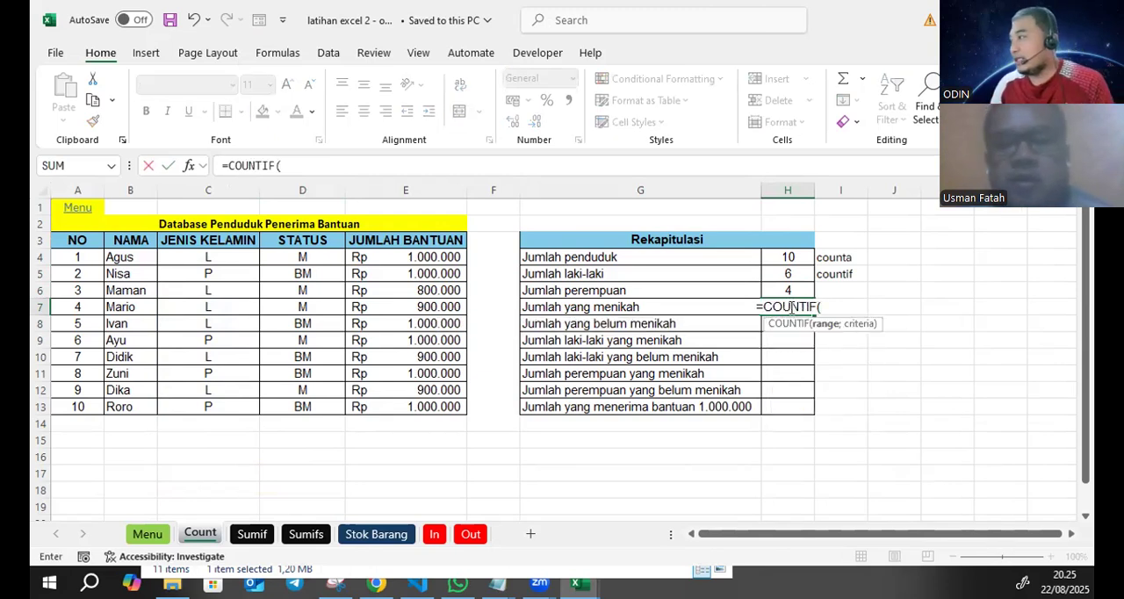
left_click(329, 156)
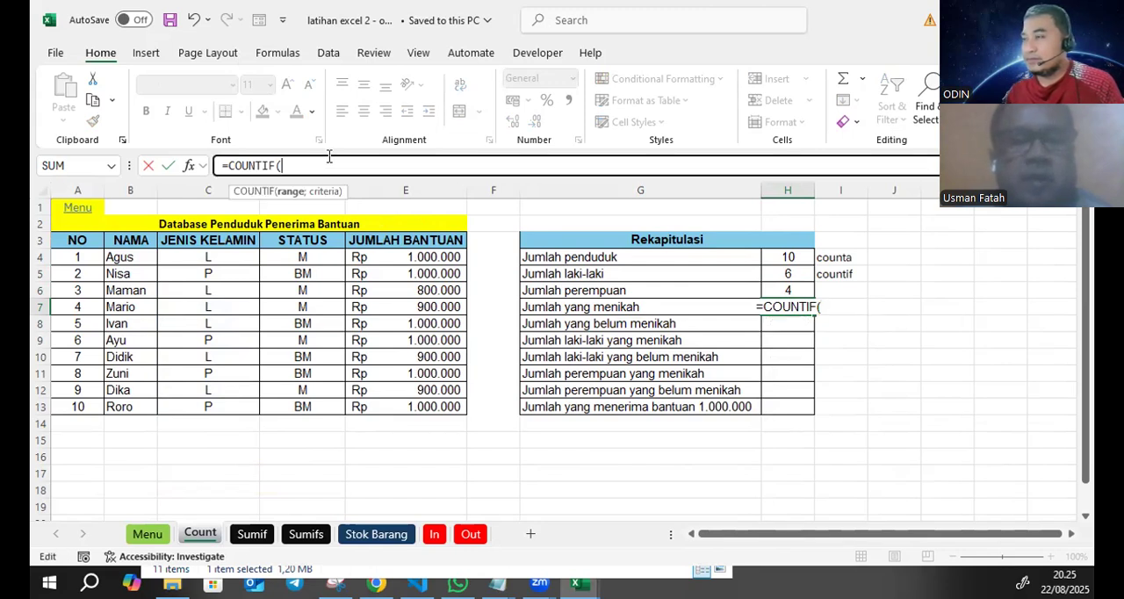
type("stat")
key("BackSpace")
key("BackSpace")
key("BackSpace")
key("BackSpace")
type("statu")
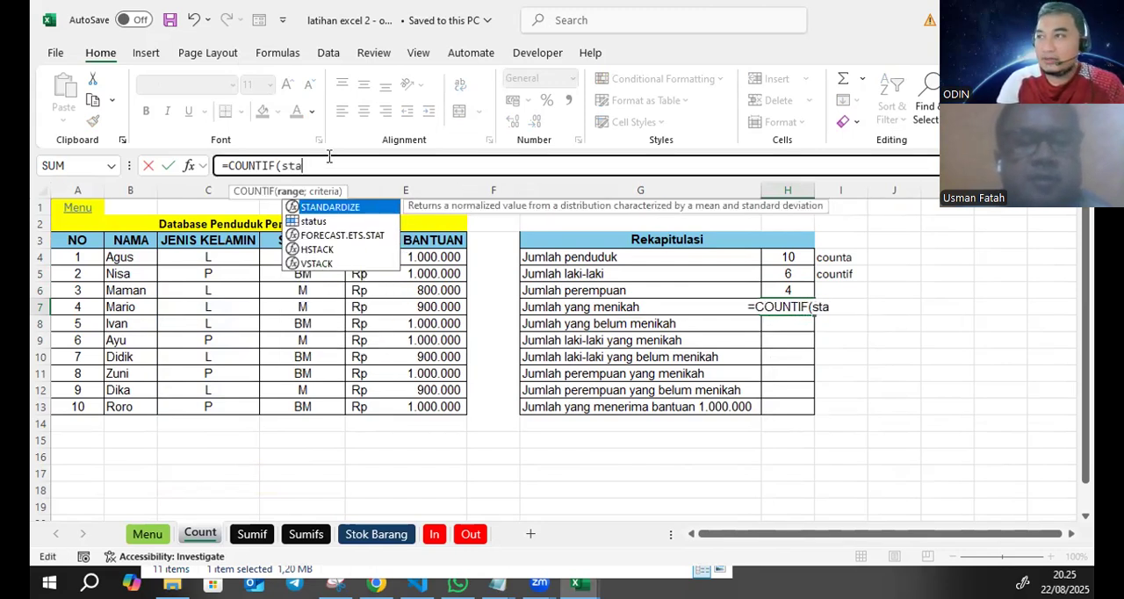
key("BackSpace")
type("tus")
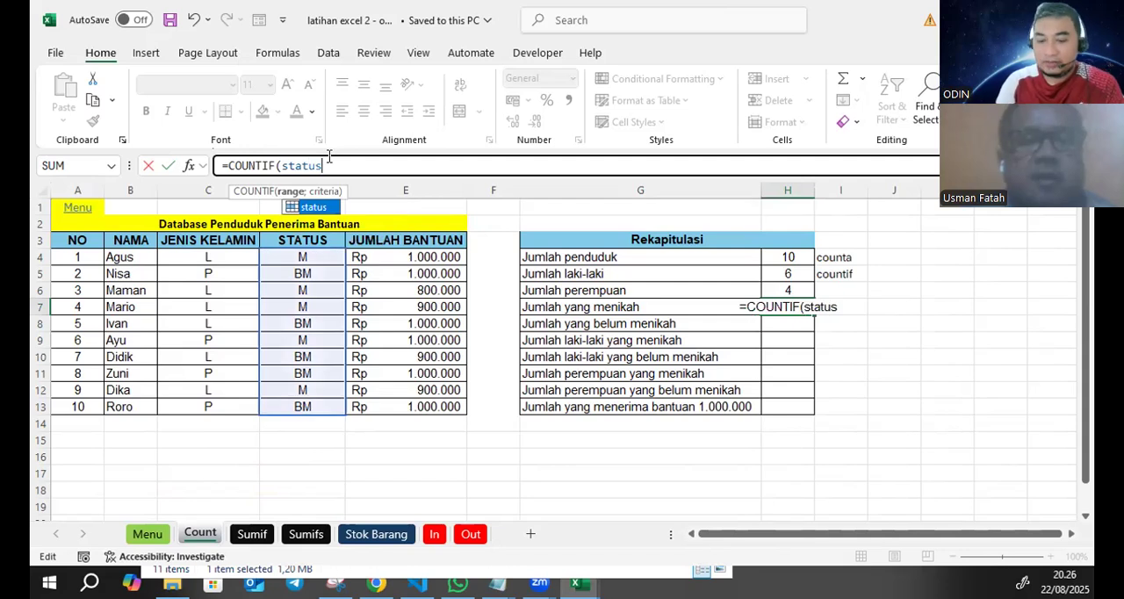
type(";")
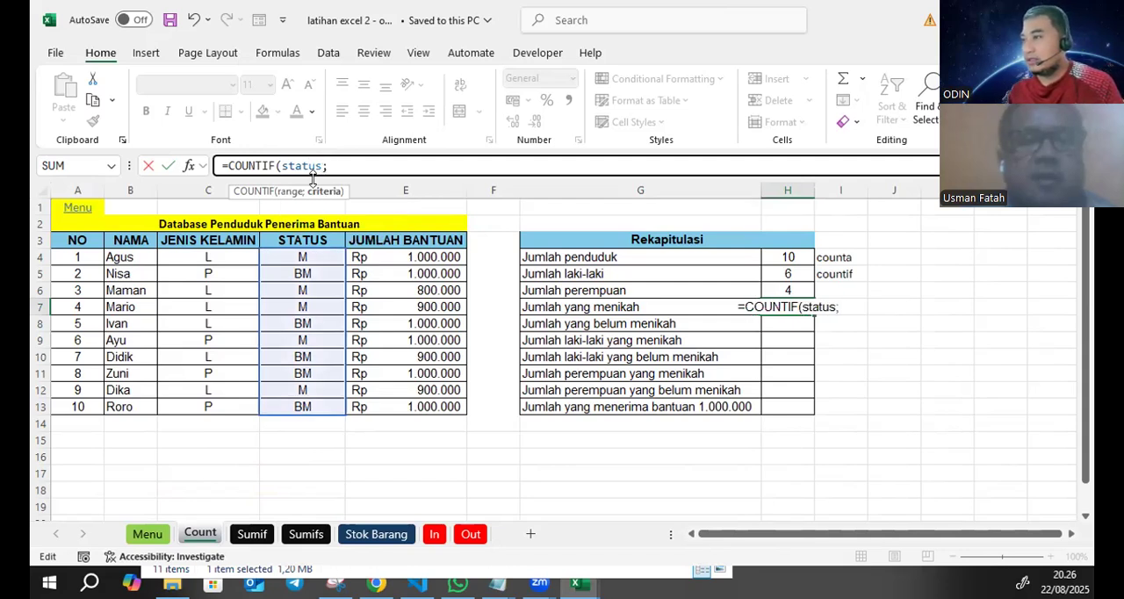
- Complete the Jumlah yang menikah formula in H7 with cell D4 as the criterion, giving =COUNTIF(status;D4)
left_click(303, 256)
type(")")
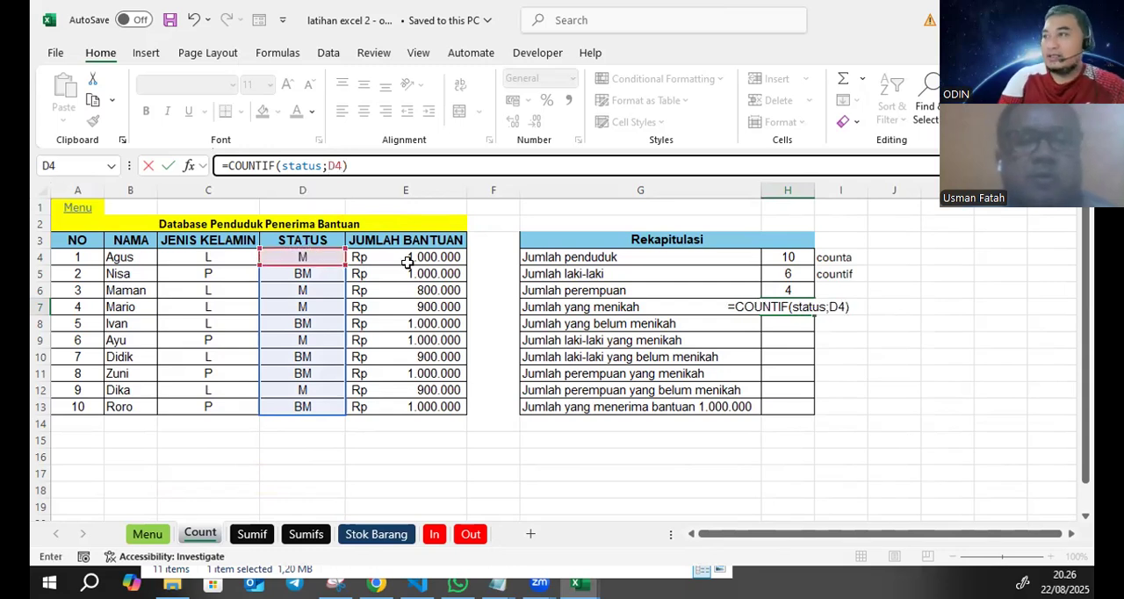
key("Return")
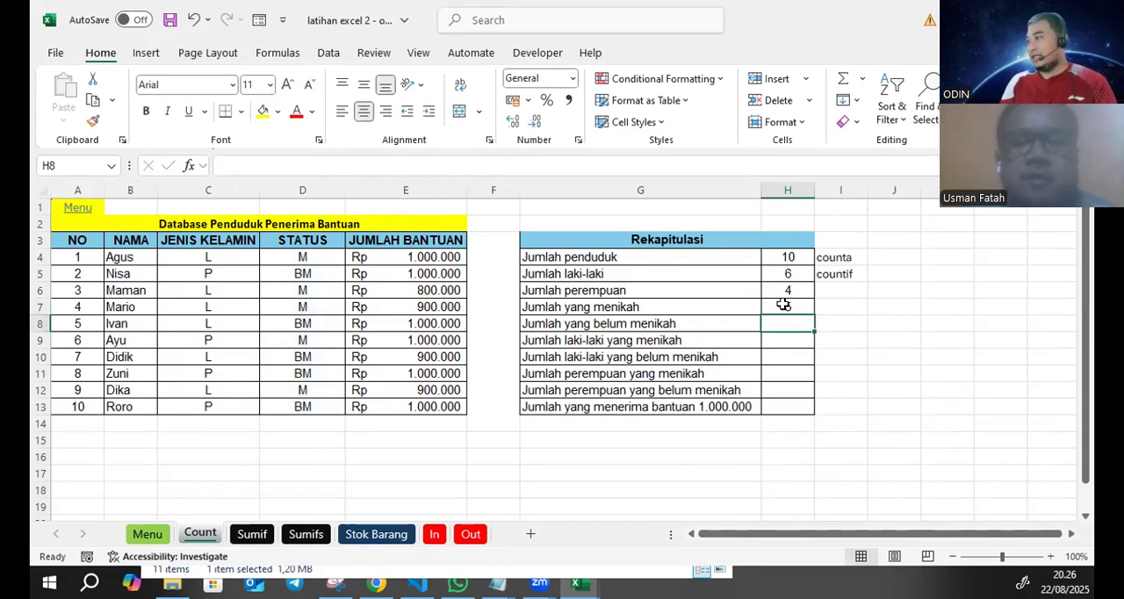
- Copy the full formula text =COUNTIF(status;D4) from cell H7 and leave the cell's formula as it is
left_click(784, 307)
left_click(349, 166)
key("ctrl+a")
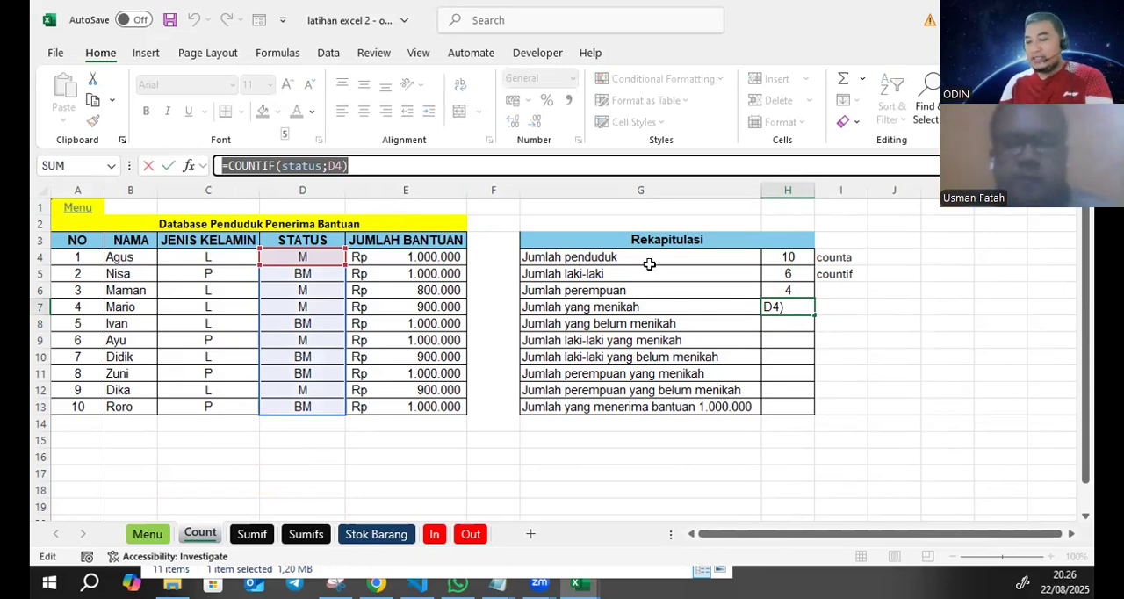
key("Escape")
left_click_drag(356, 167, 204, 168)
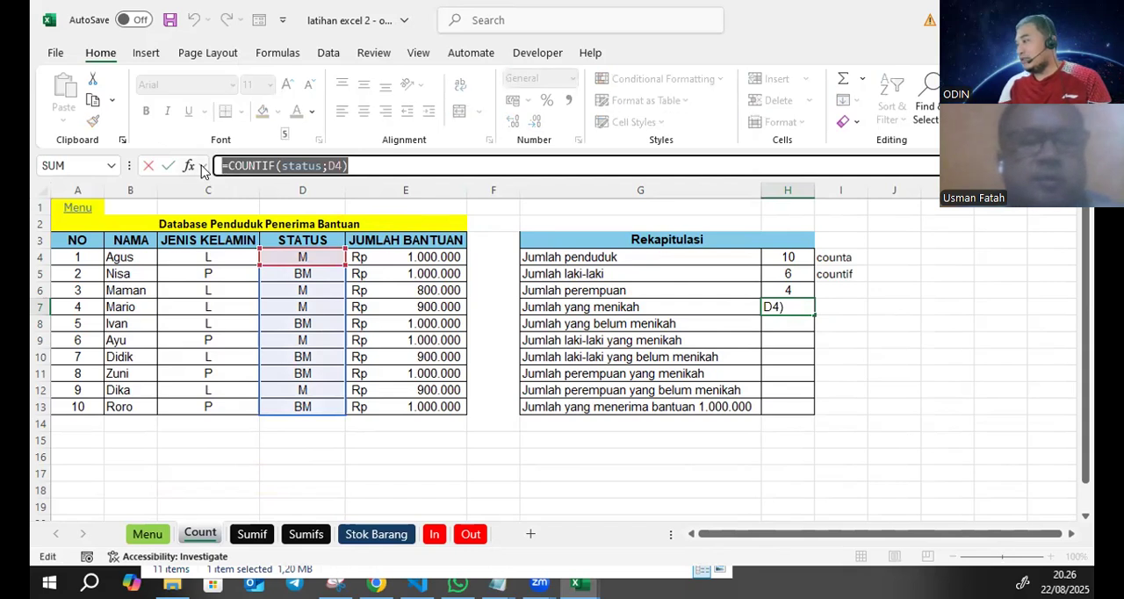
right_click(272, 167)
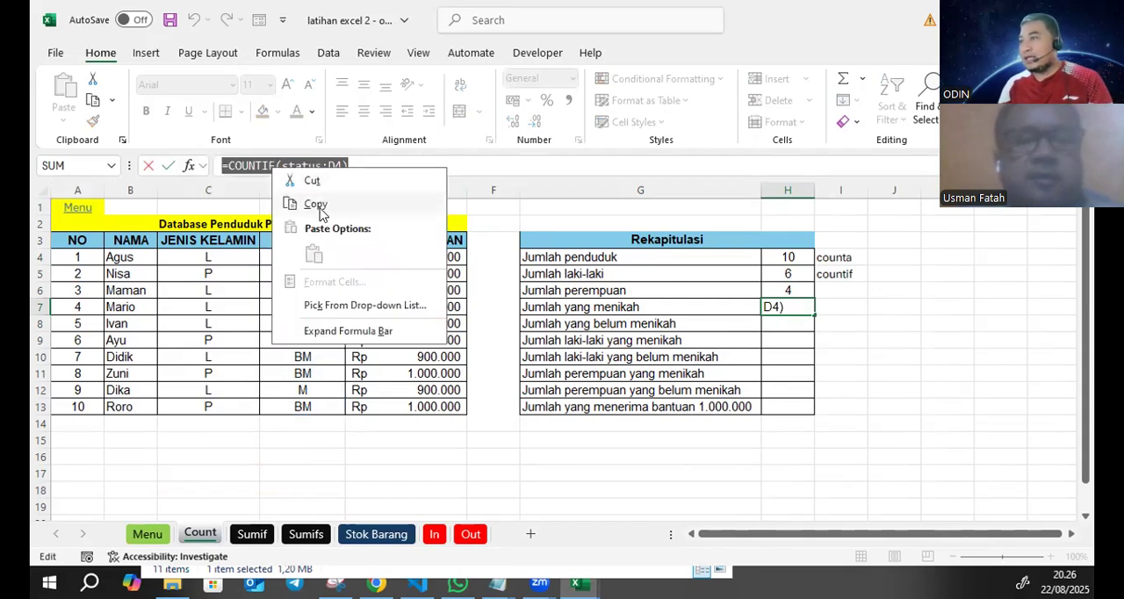
left_click(316, 204)
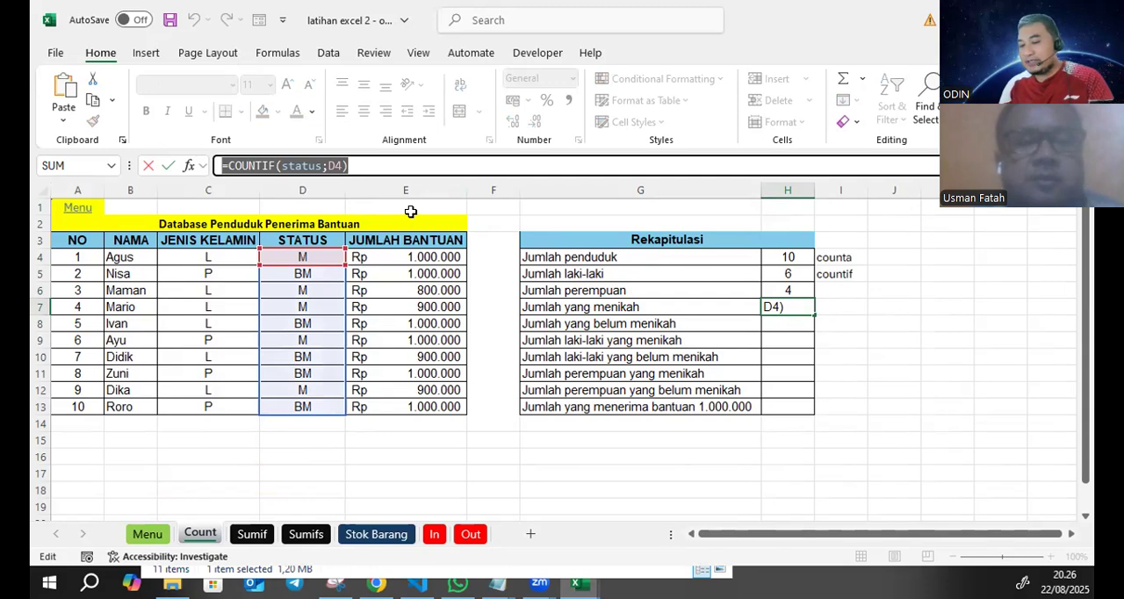
key("Return")
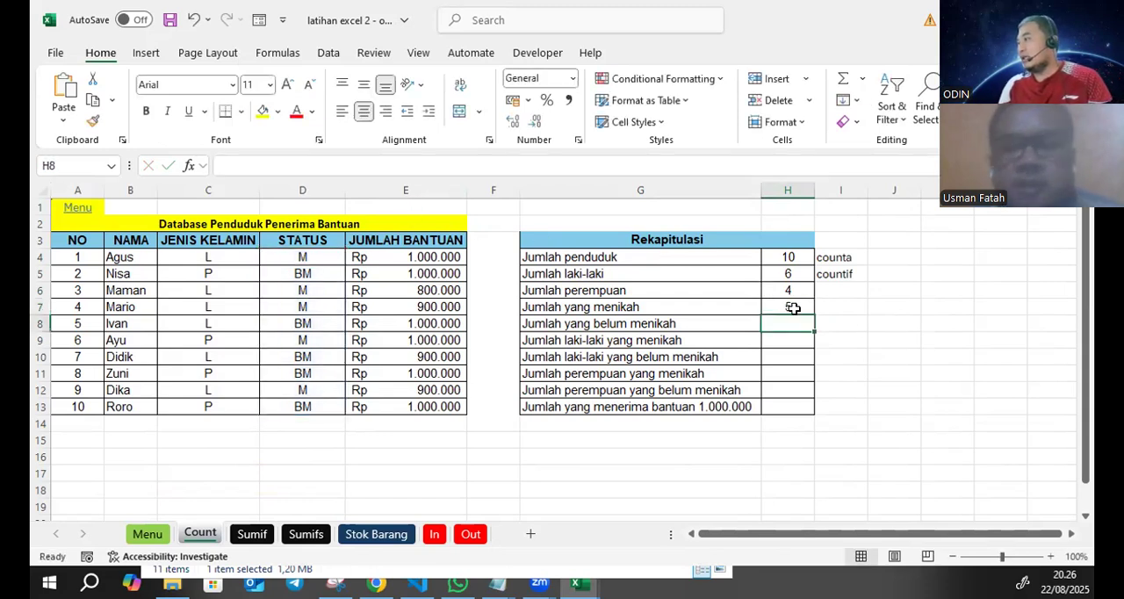
left_click(871, 326)
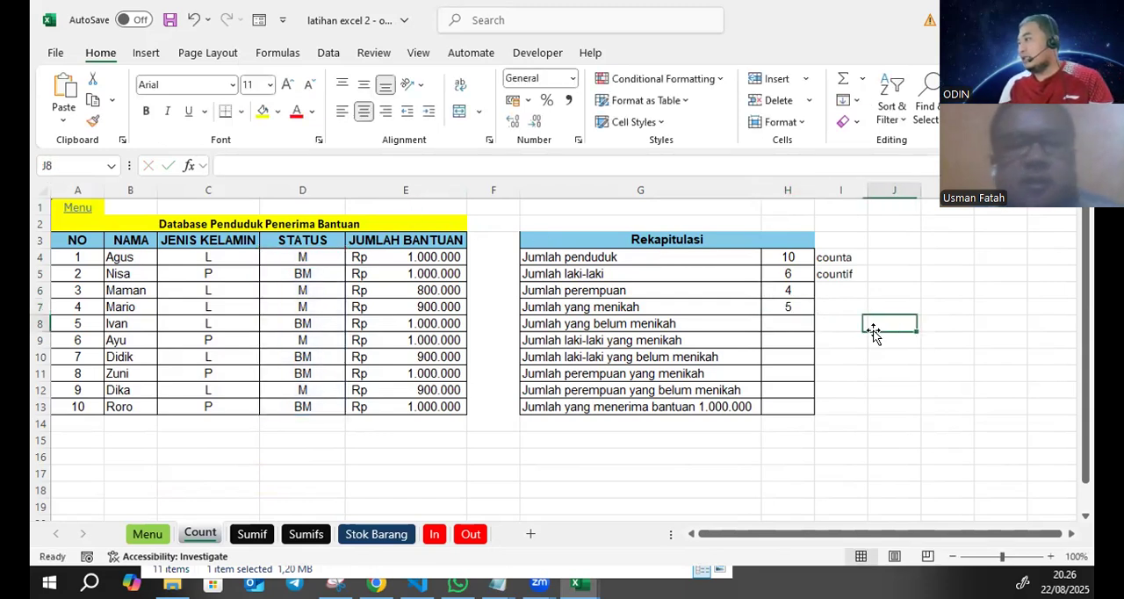
- Paste the copied formula into H8 for Jumlah yang belum menikah and change its criterion to D5, giving =COUNTIF(status;D5)
left_click(792, 320)
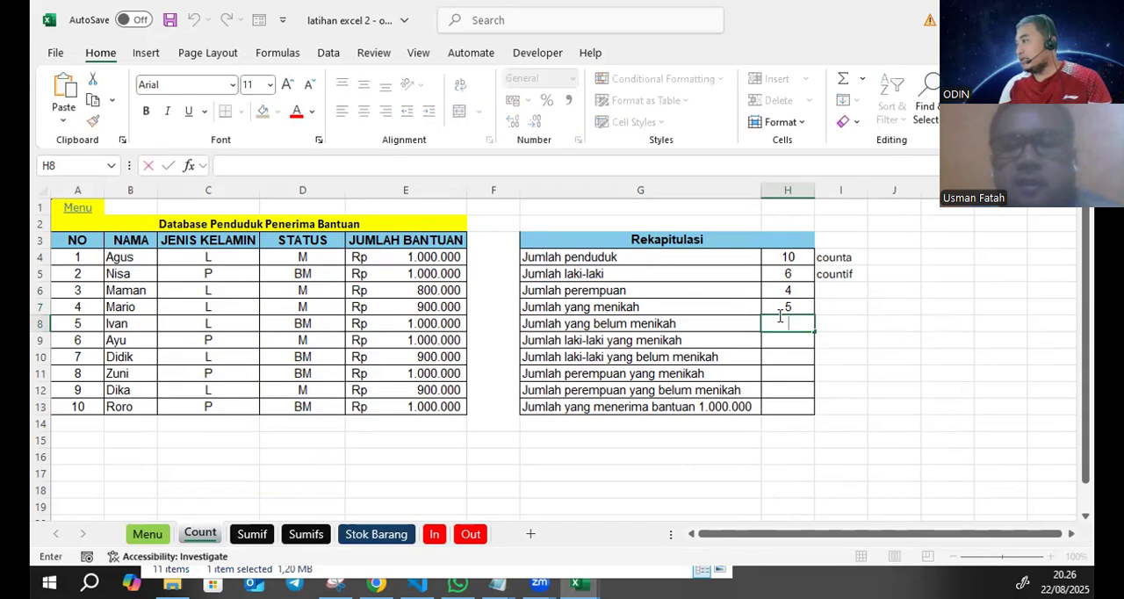
left_click(398, 167)
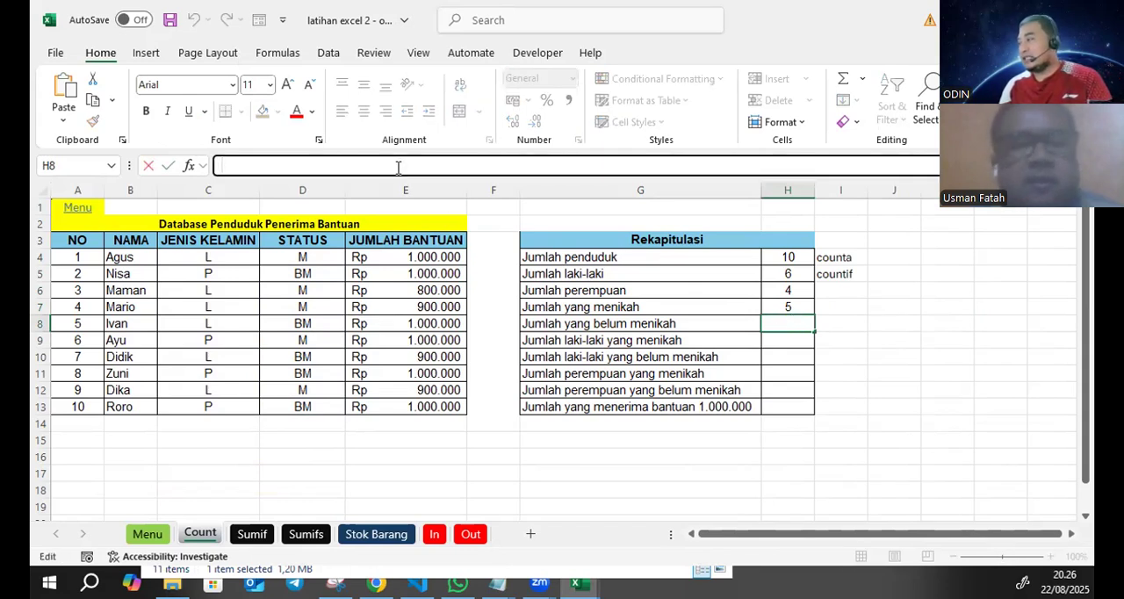
key("ctrl+v")
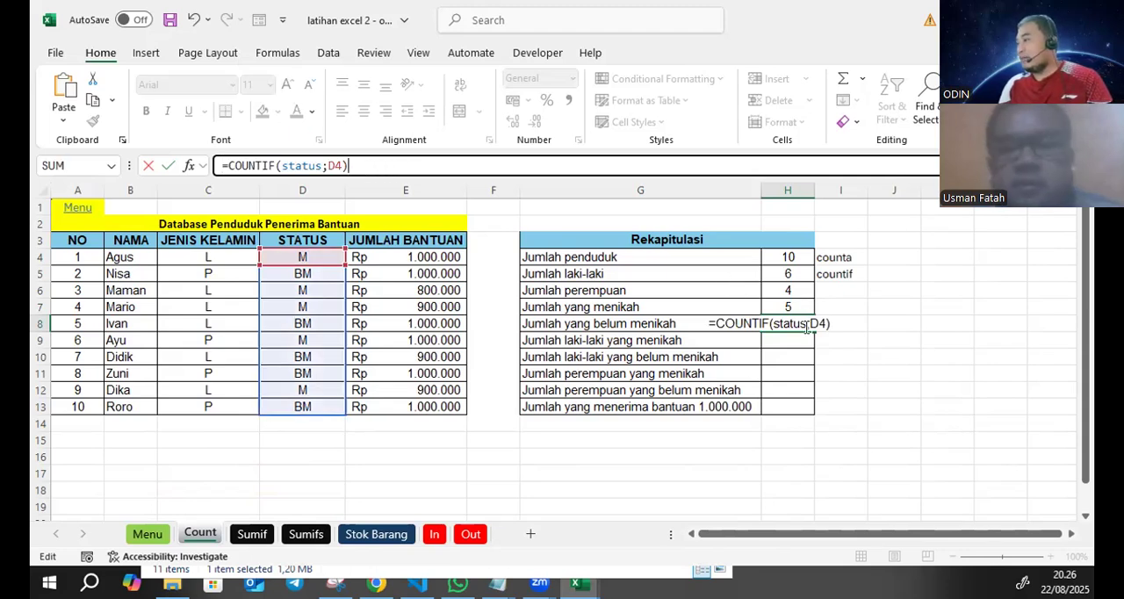
left_click(340, 165)
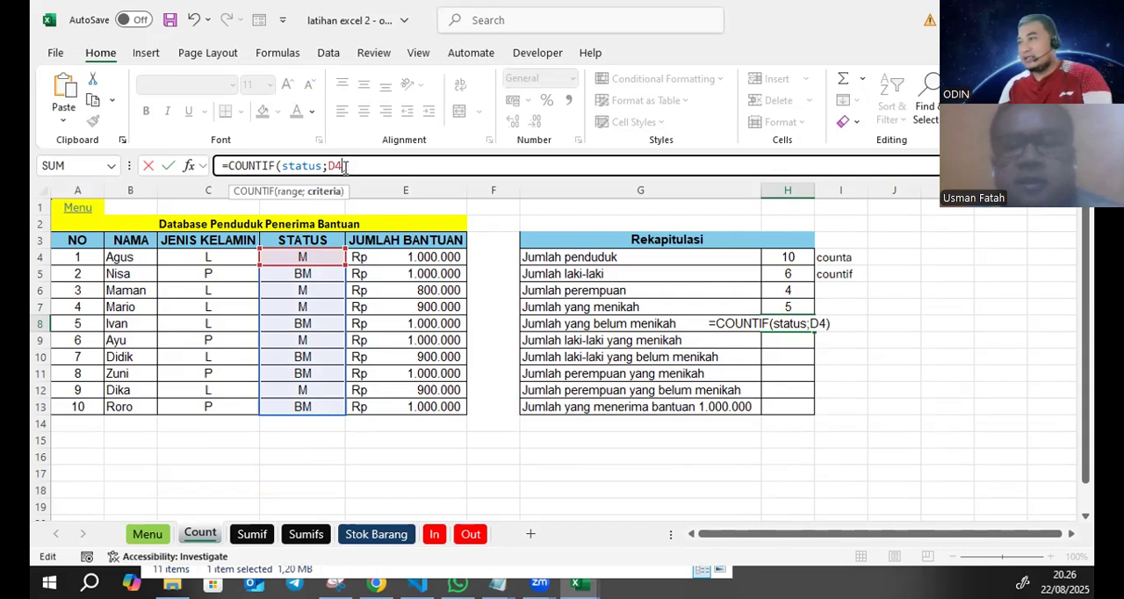
key("BackSpace")
key("BackSpace")
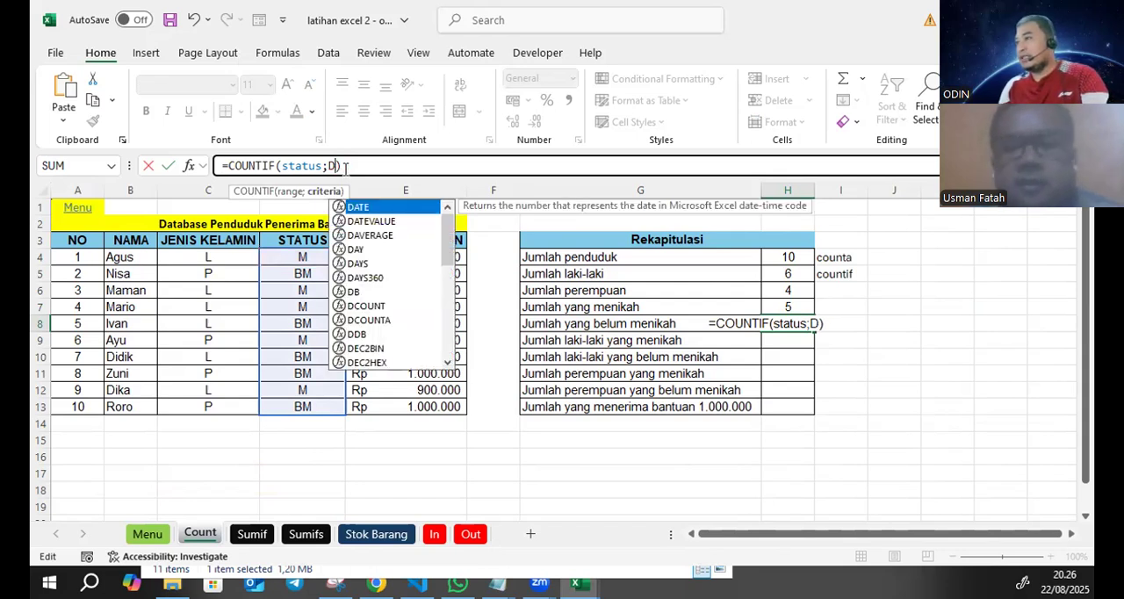
left_click(305, 272)
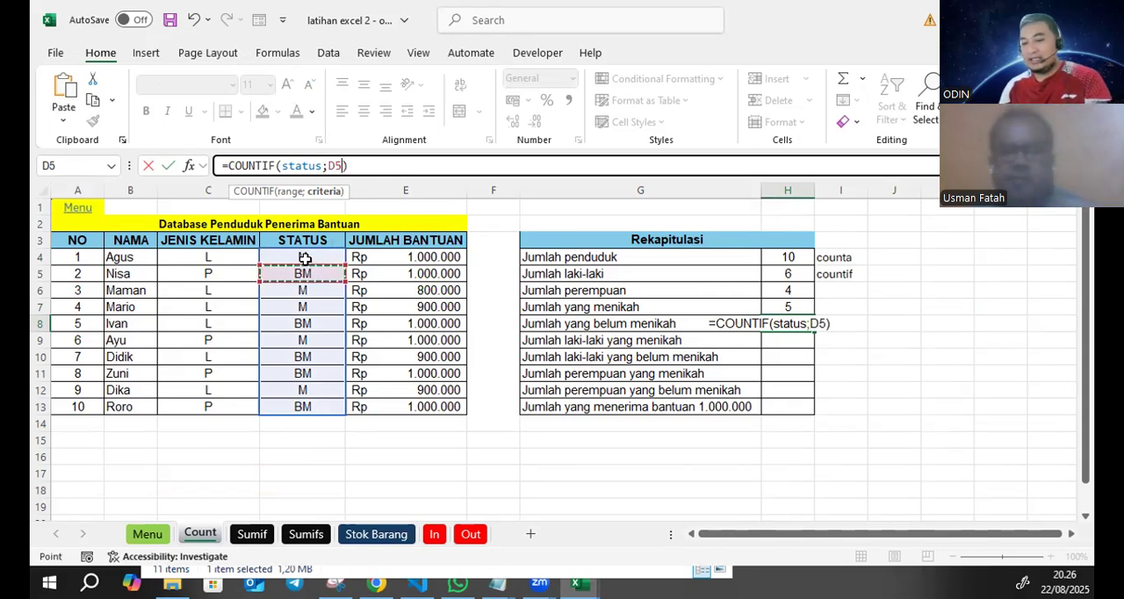
key("Return")
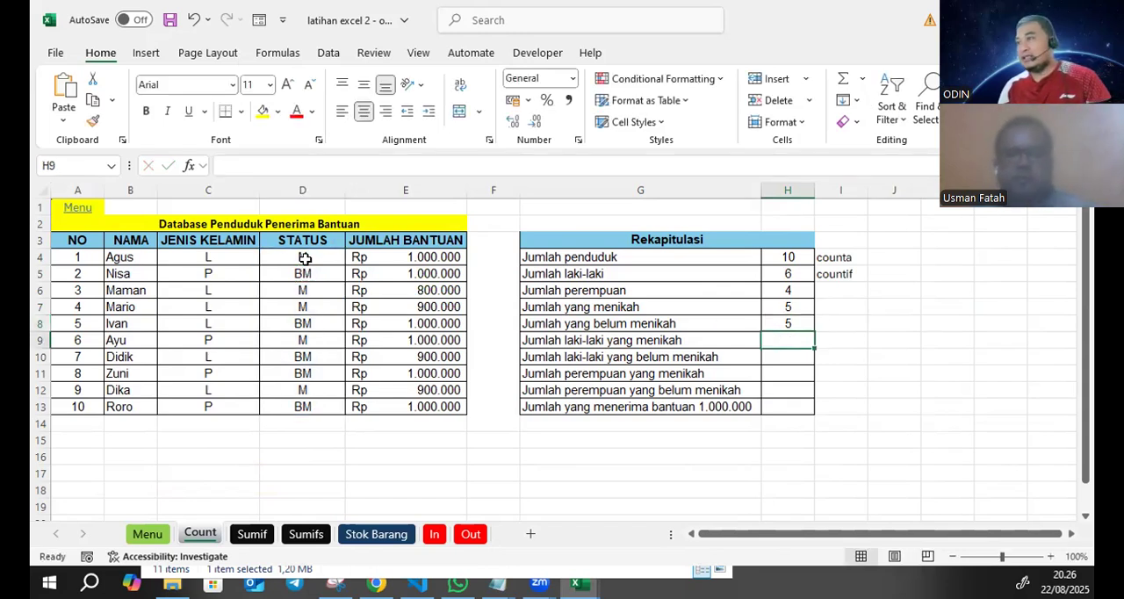
- Fill the countif label from I5 down to I8, beside the other single-criterion counts
left_click(789, 306)
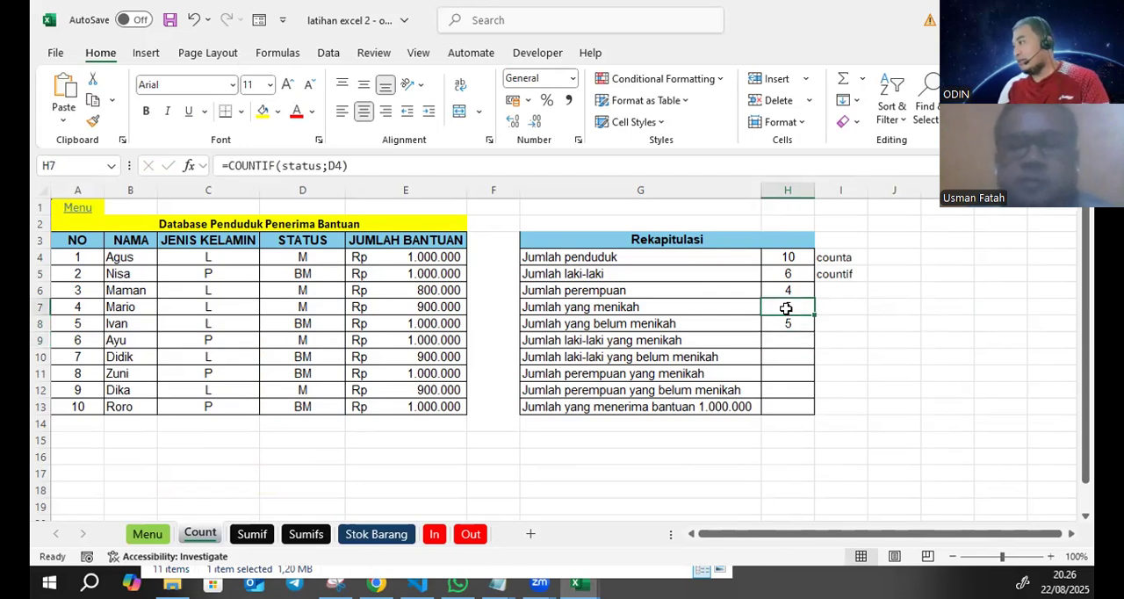
left_click(792, 322)
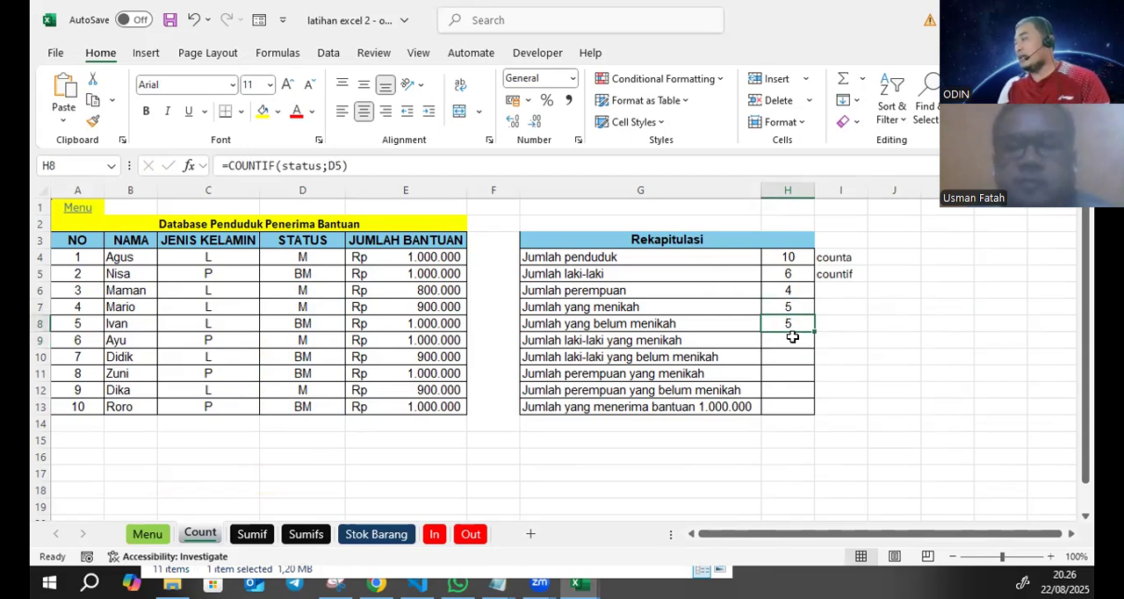
left_click(849, 276)
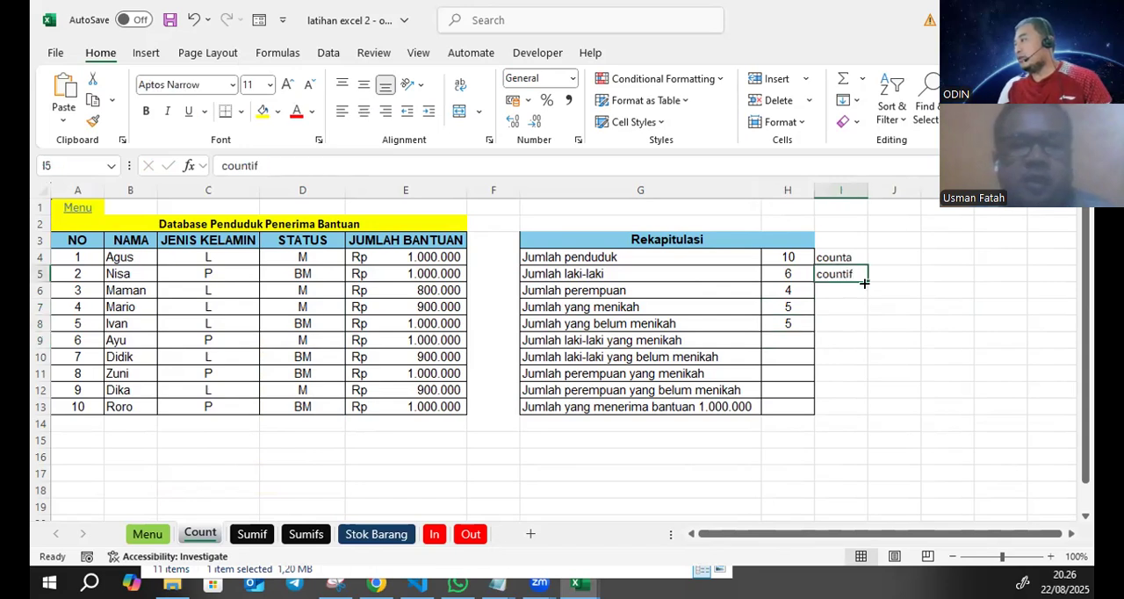
left_click_drag(864, 282, 858, 334)
- Enter the note "menghitung berdasarkan 1 kriteria" in cell J5, beside the first countif label
left_click(913, 274)
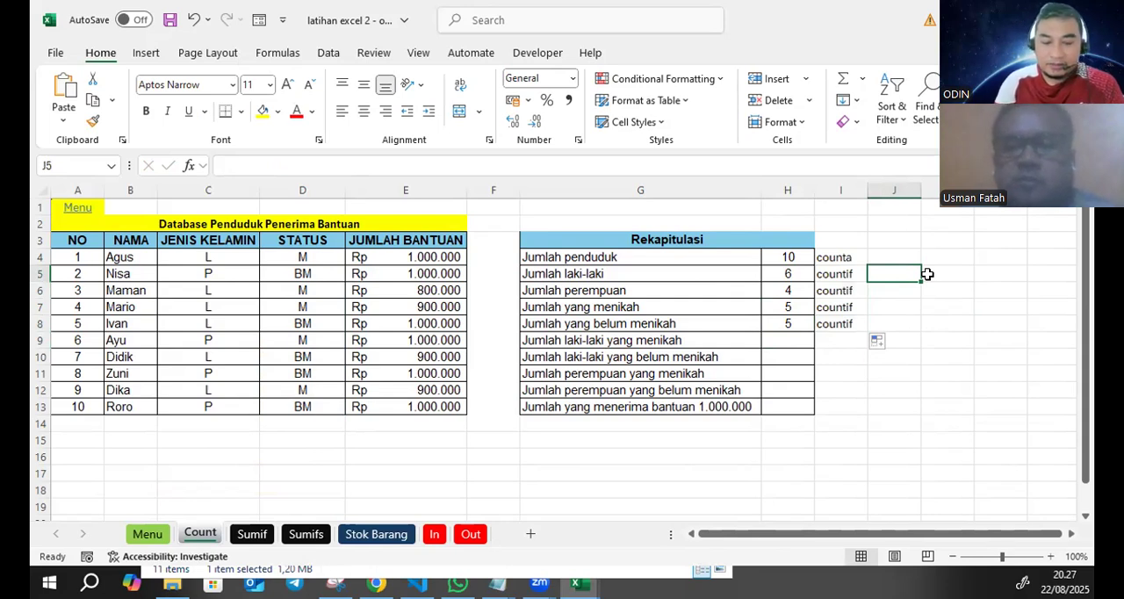
type("men")
type("gi")
type("hitung ber")
type("a")
key("BackSpace")
type("dasark")
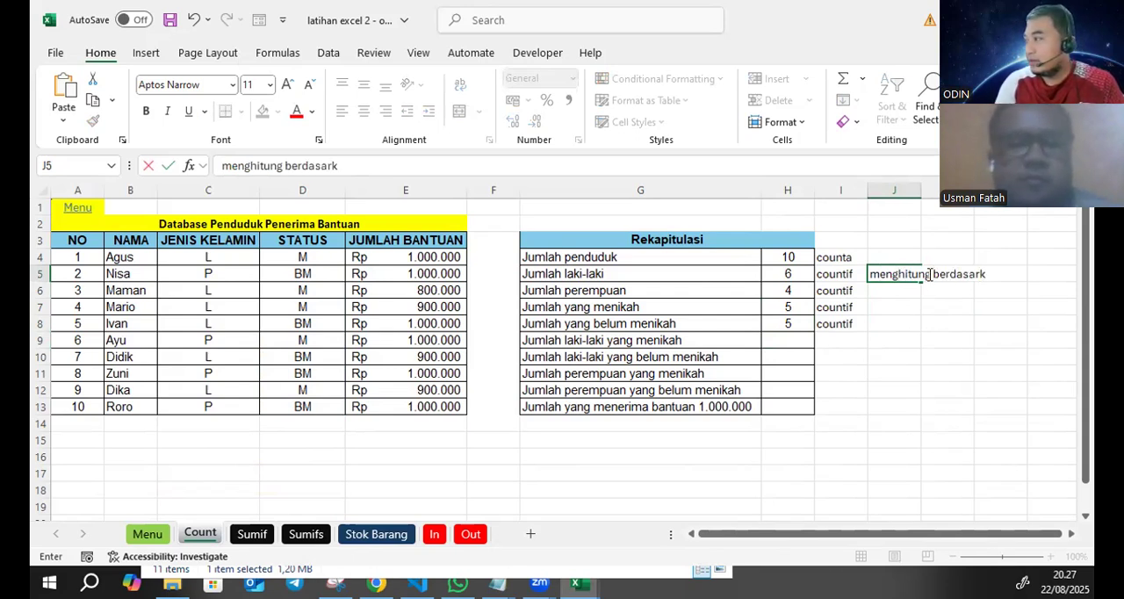
type("an 1 kr")
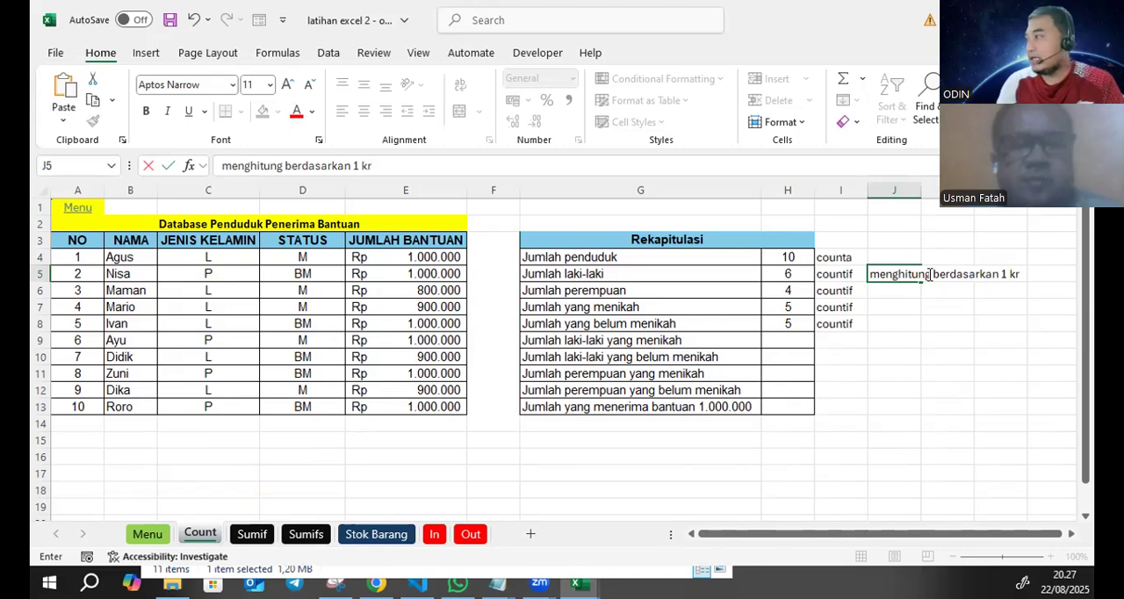
type("i")
type("teria")
key("Return")
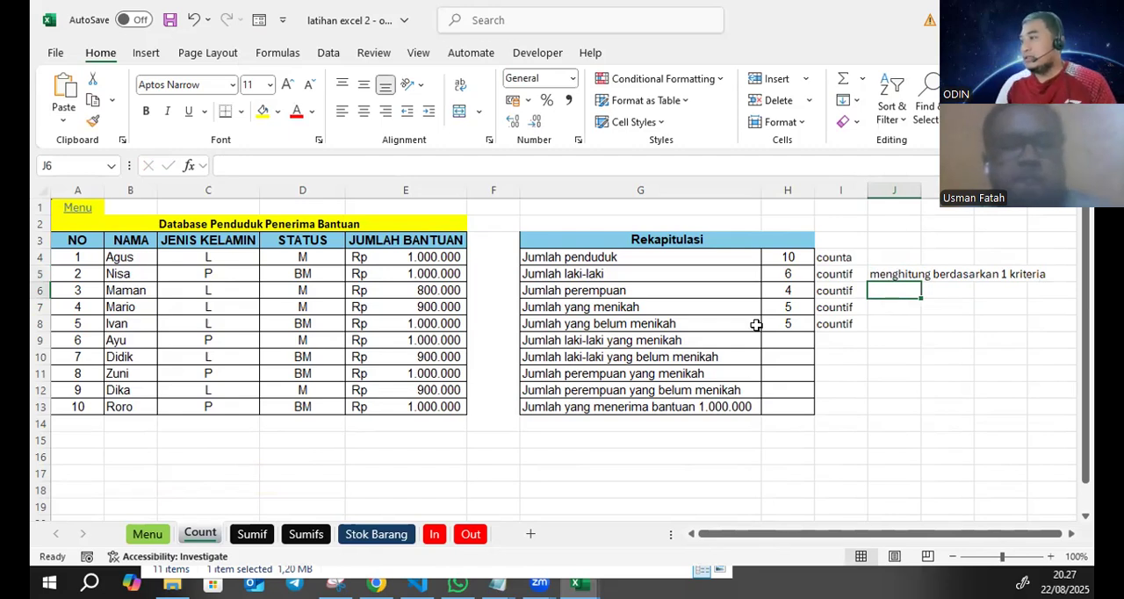
- Enter the label countifs in I9, beside the Jumlah laki-laki yang menikah row
left_click(649, 339)
left_click(846, 342)
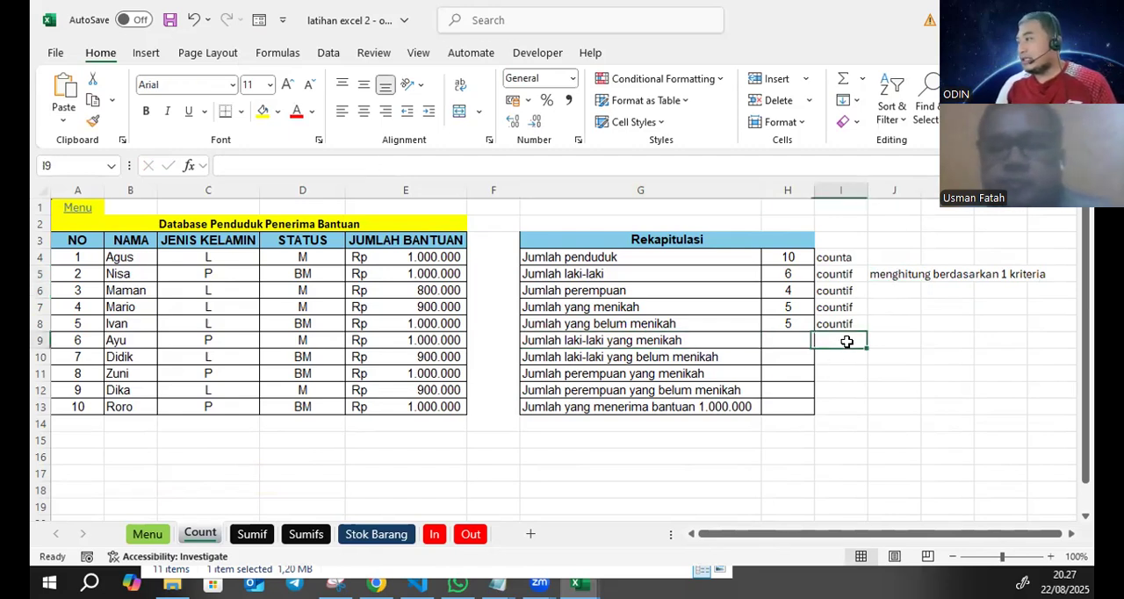
type("countif")
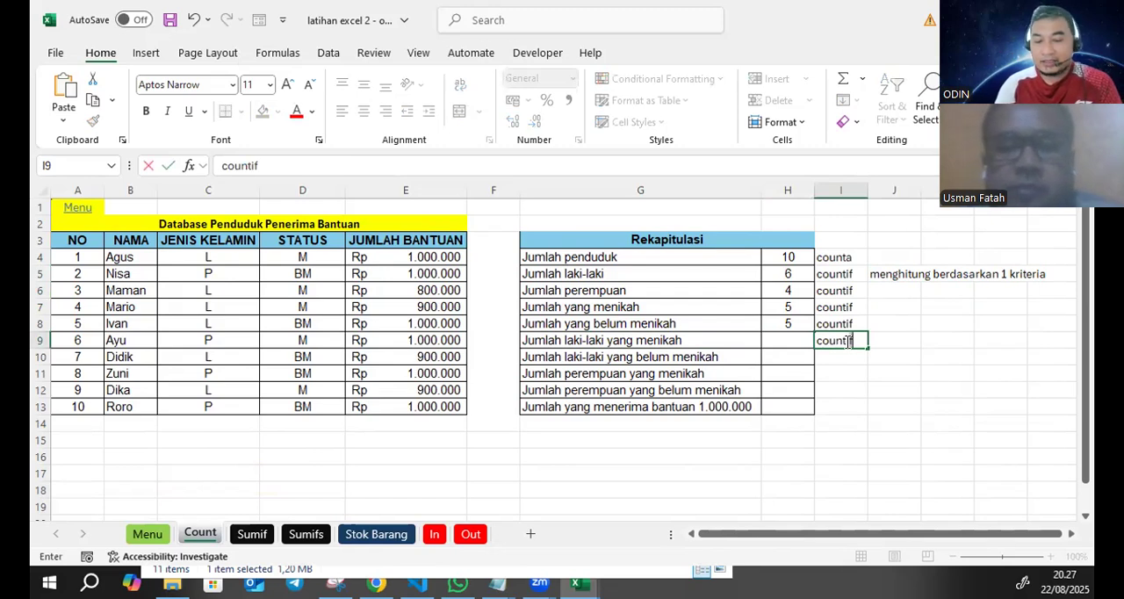
type("s")
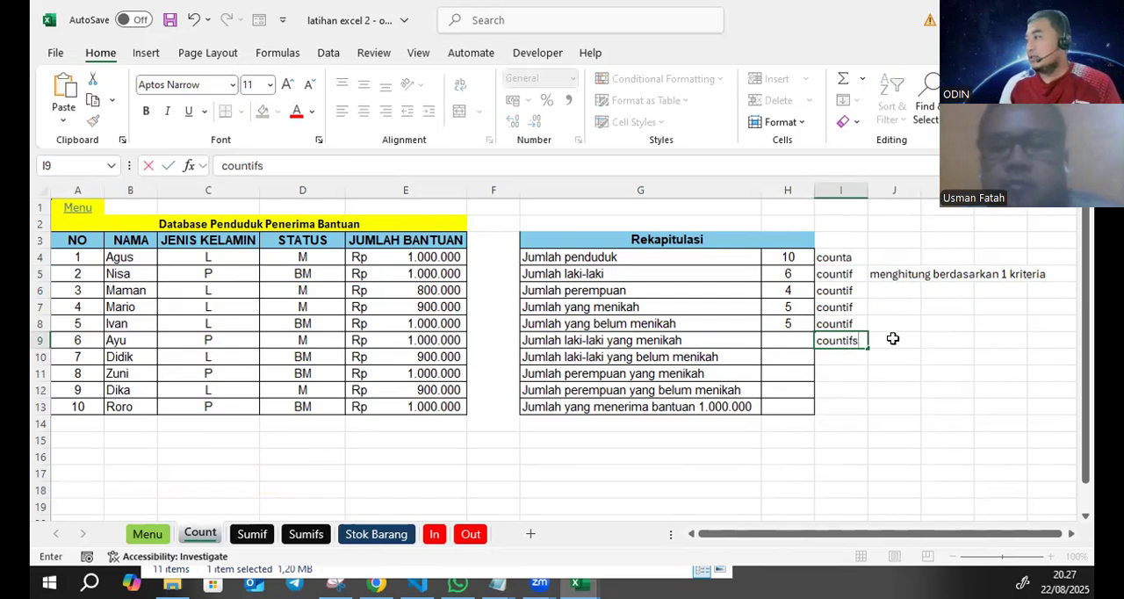
- Enter the note "menghitung dengan 2 kriteria atau lebih" in cell J9, beside the countifs label
left_click(892, 339)
type("menghitung")
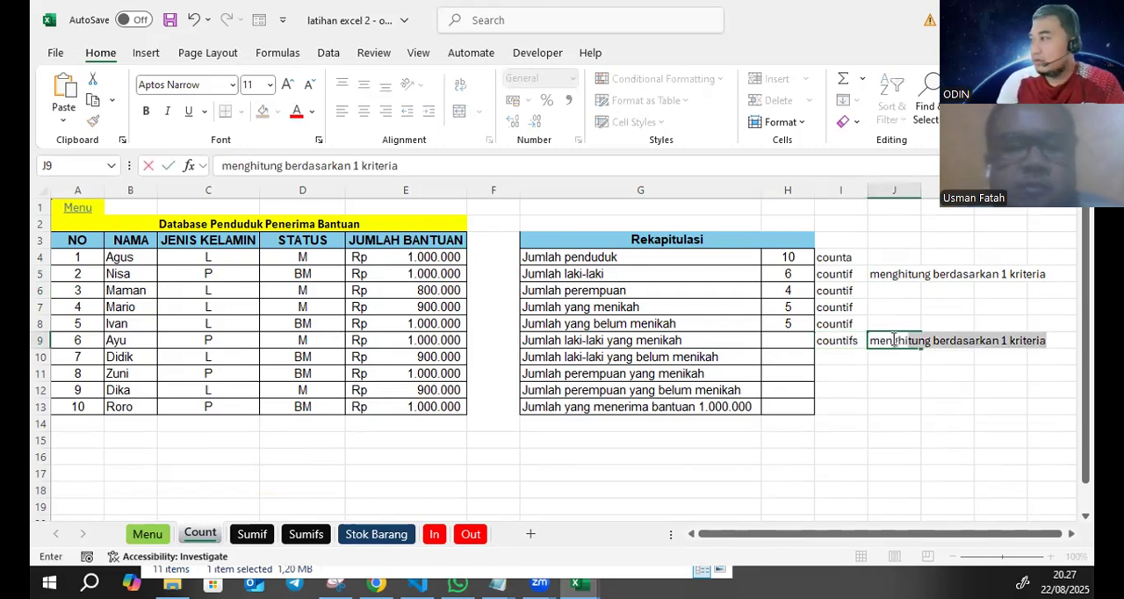
type(" dengan 2")
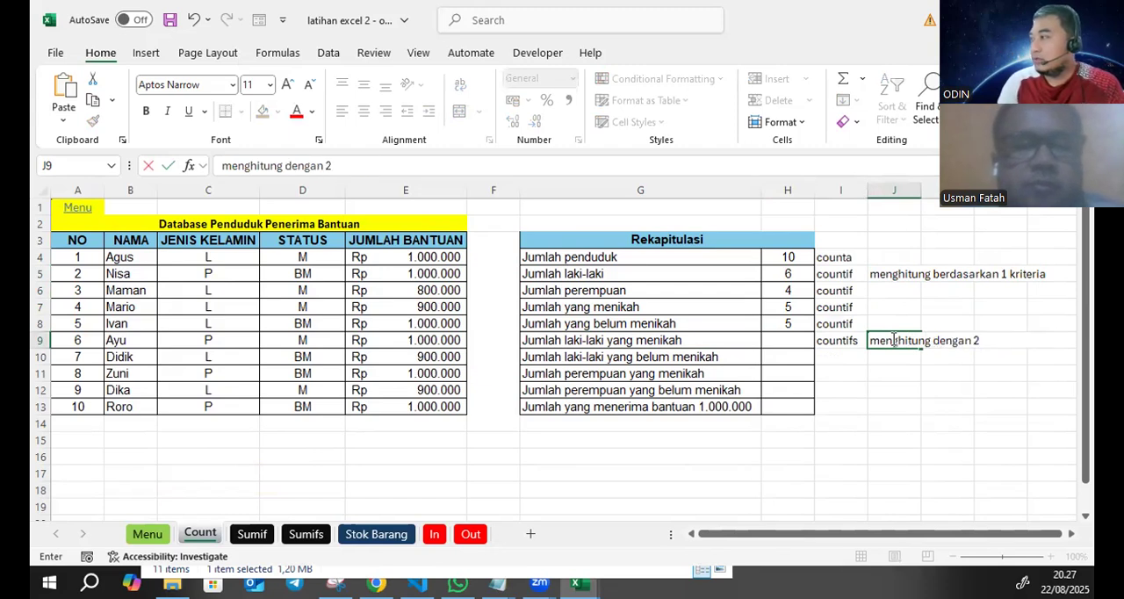
type(" kr")
key("BackSpace")
type("kr")
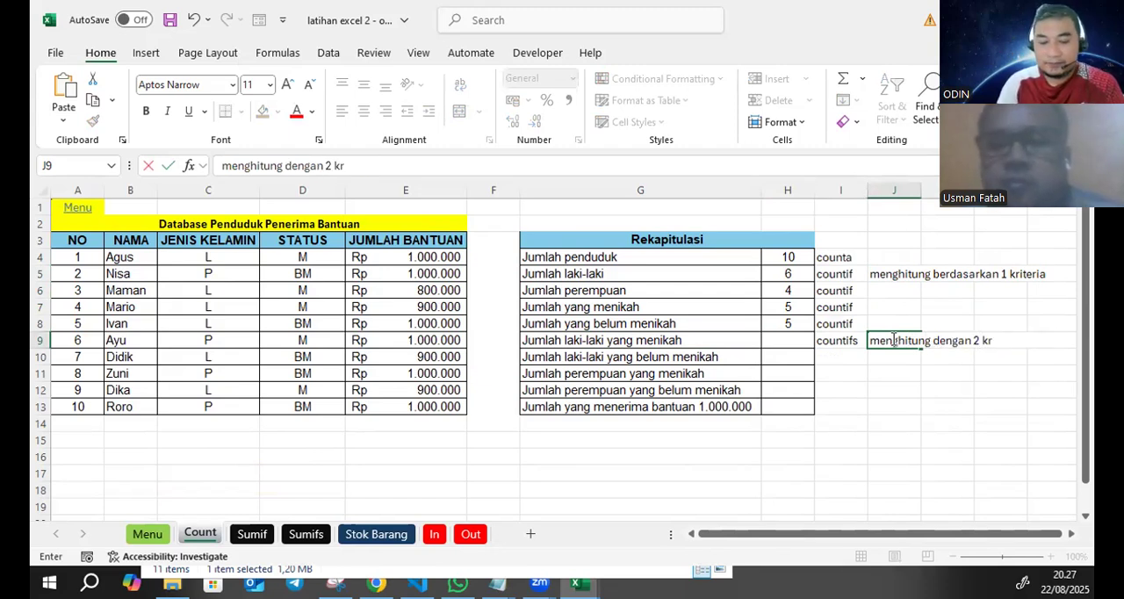
type("iteria a")
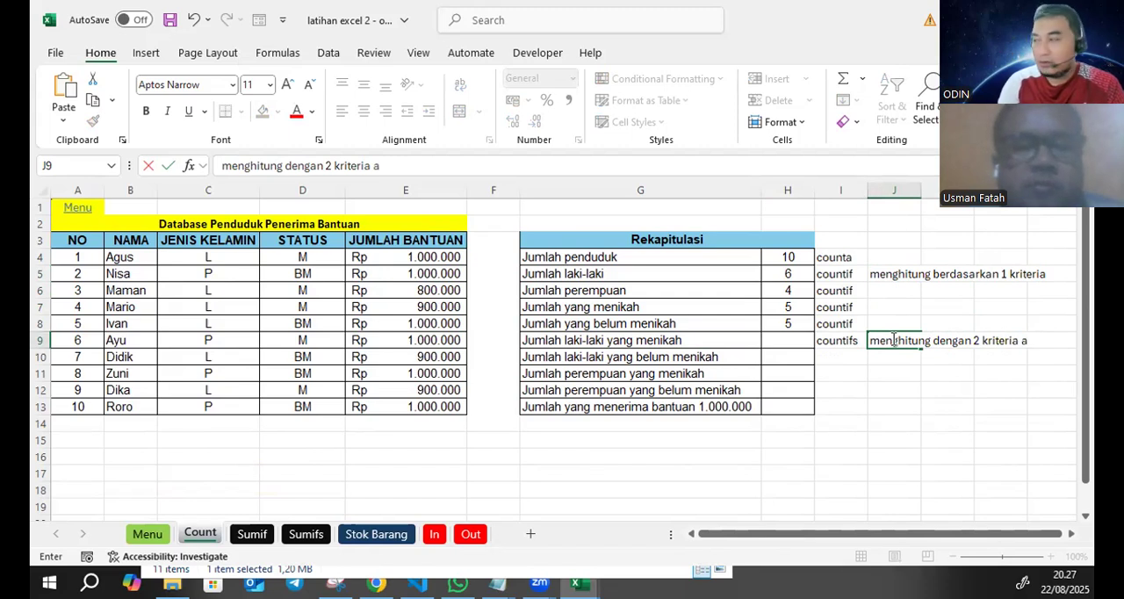
type("tau lebih")
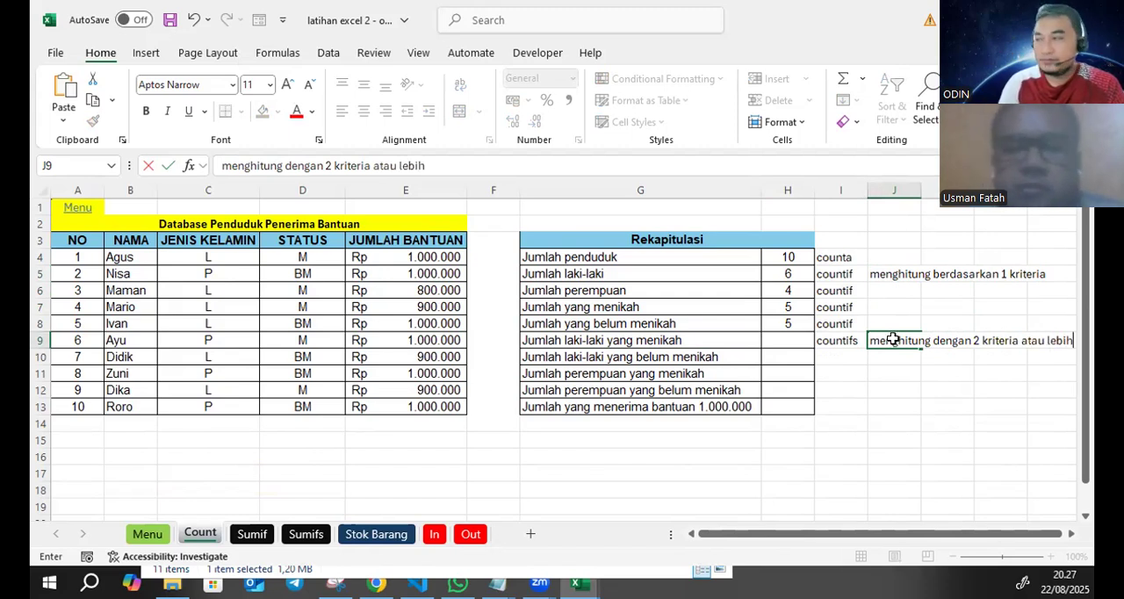
key("Return")
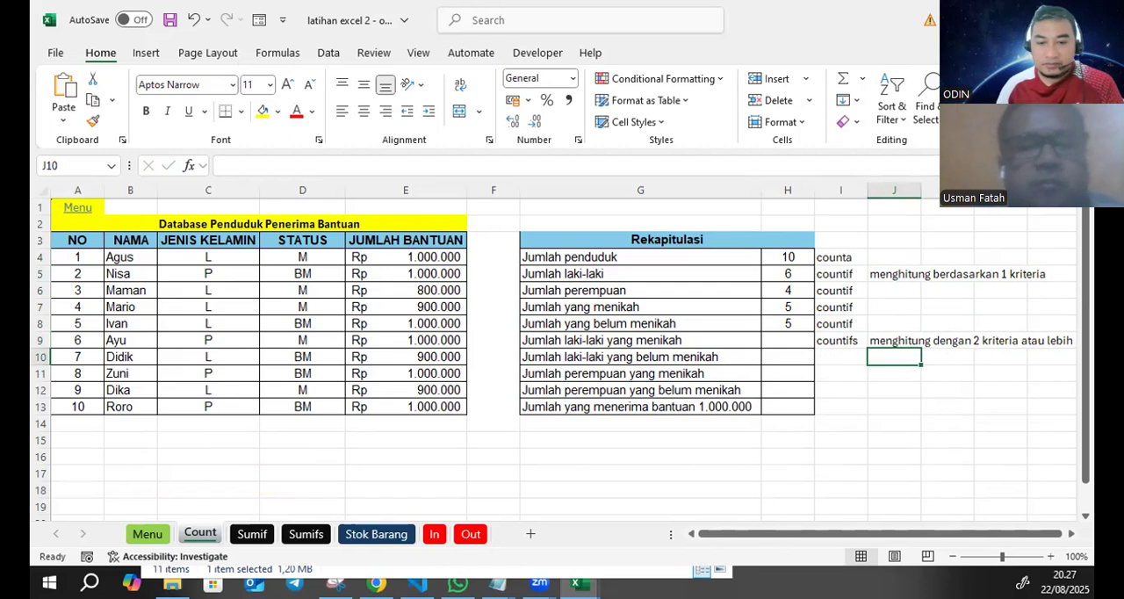
key("alt+Tab")
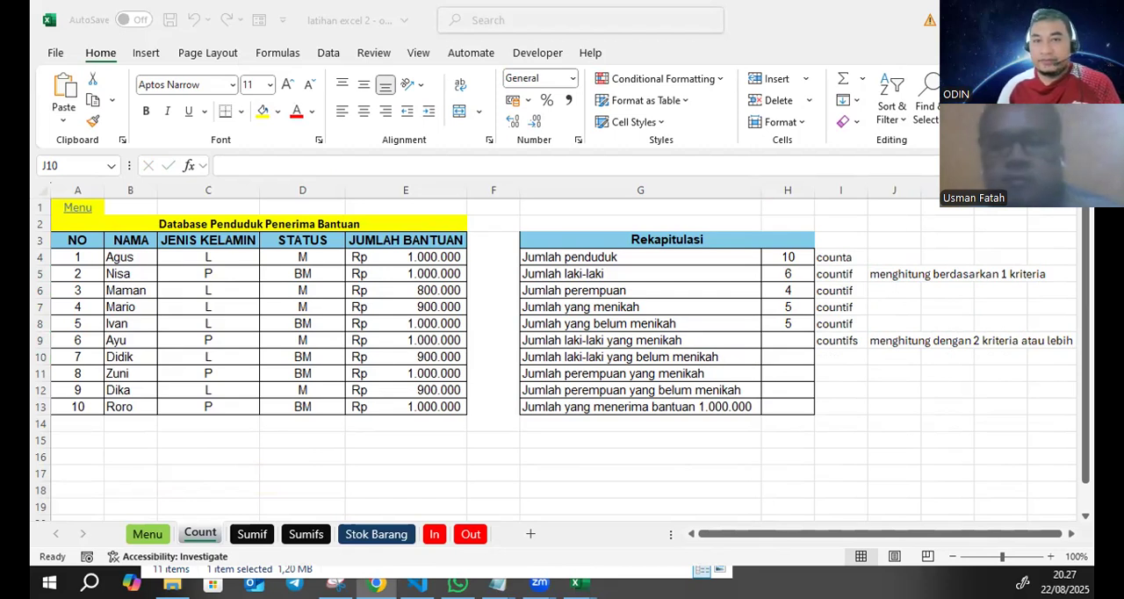
key("alt+Tab")
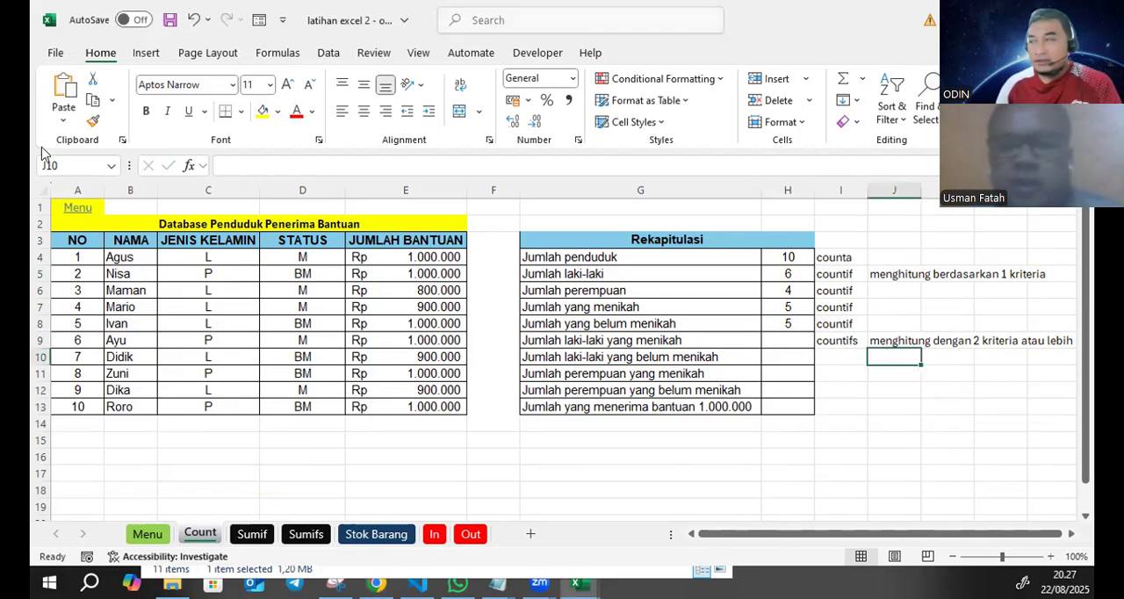
left_click(668, 342)
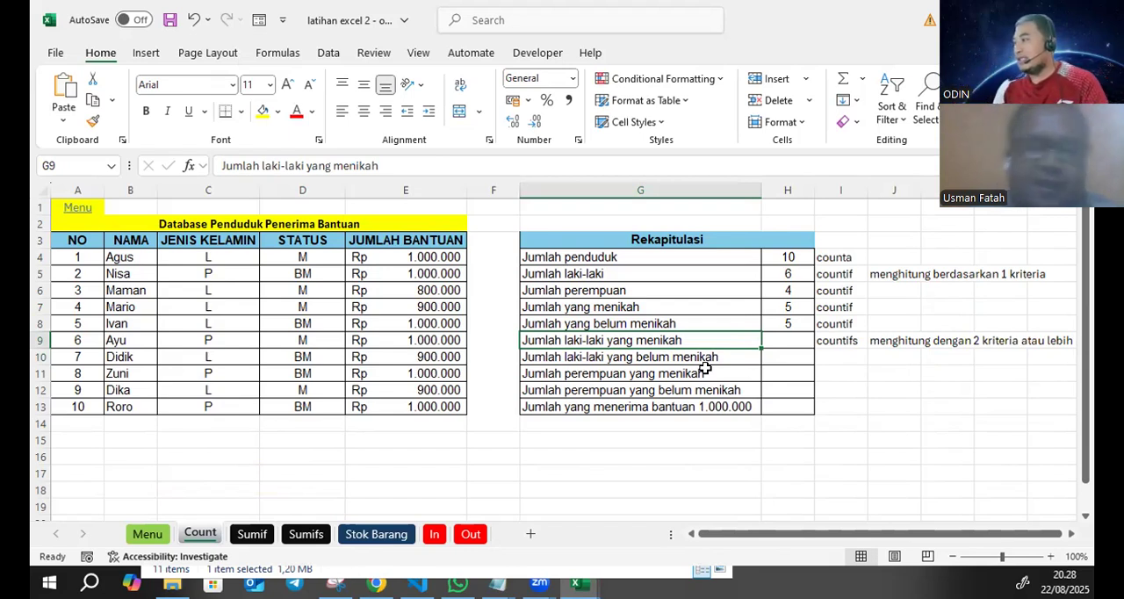
- Start a COUNTIFS formula in H9 with the named range jk and C4 as its first criterion
left_click(774, 339)
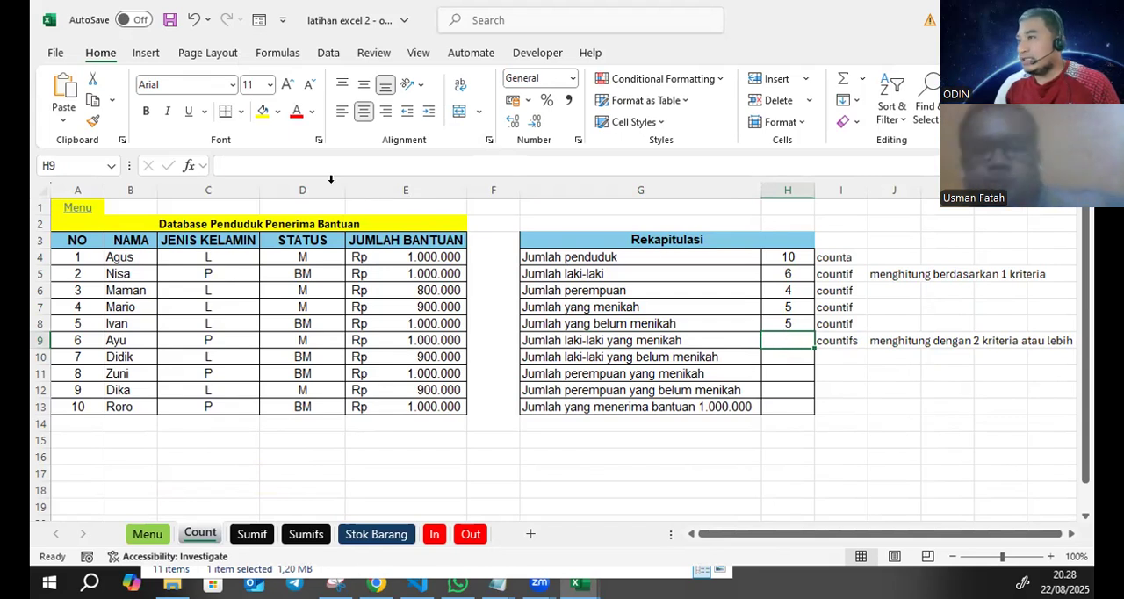
left_click(307, 163)
type("=co")
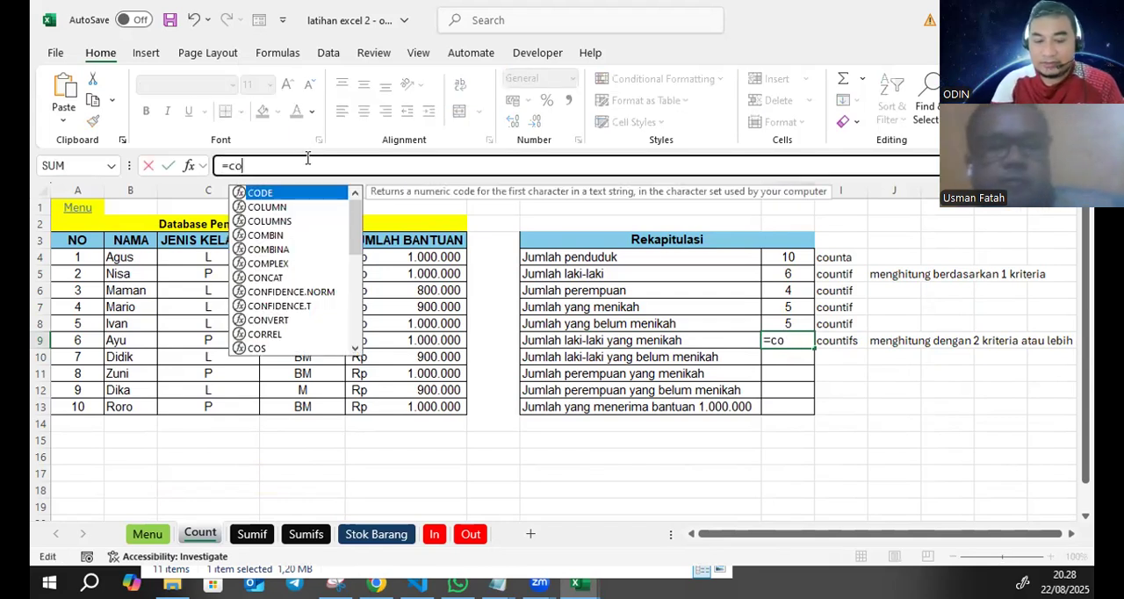
type("untifs")
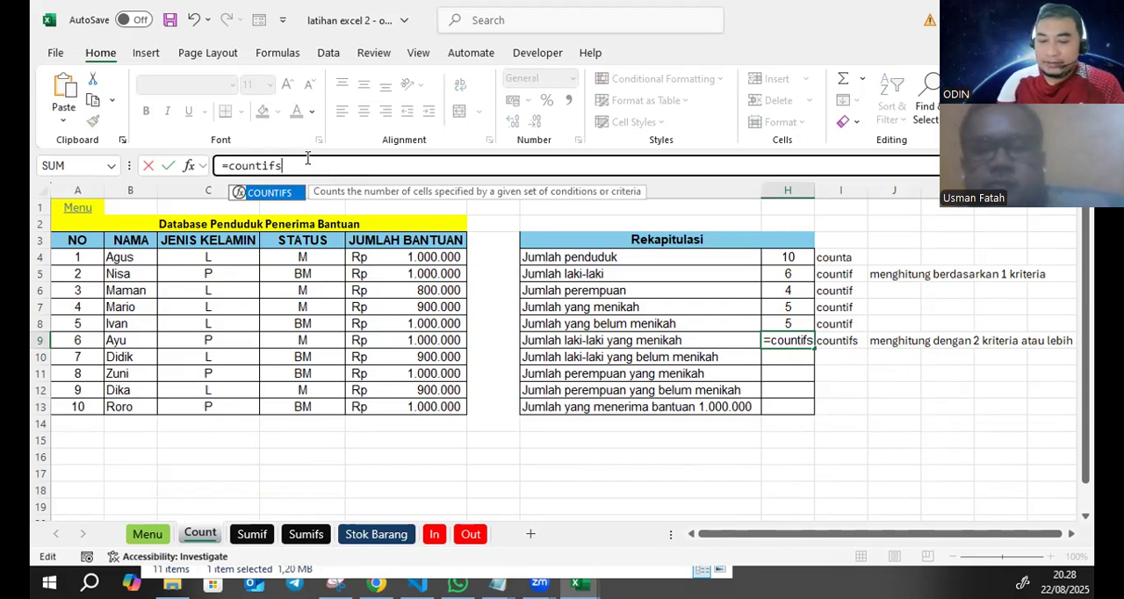
type("(")
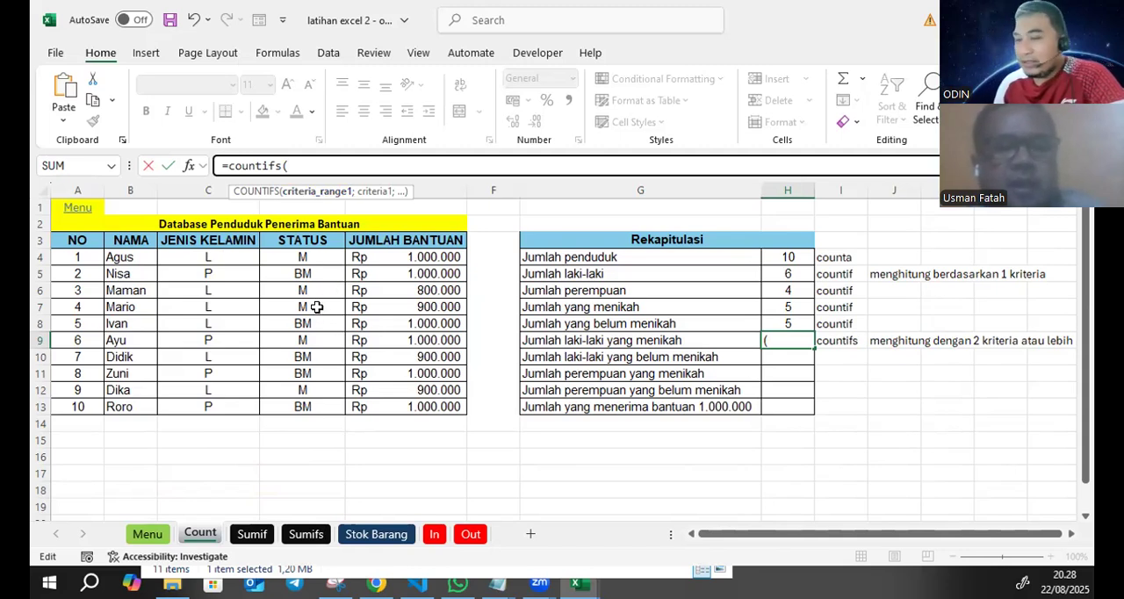
type("jk")
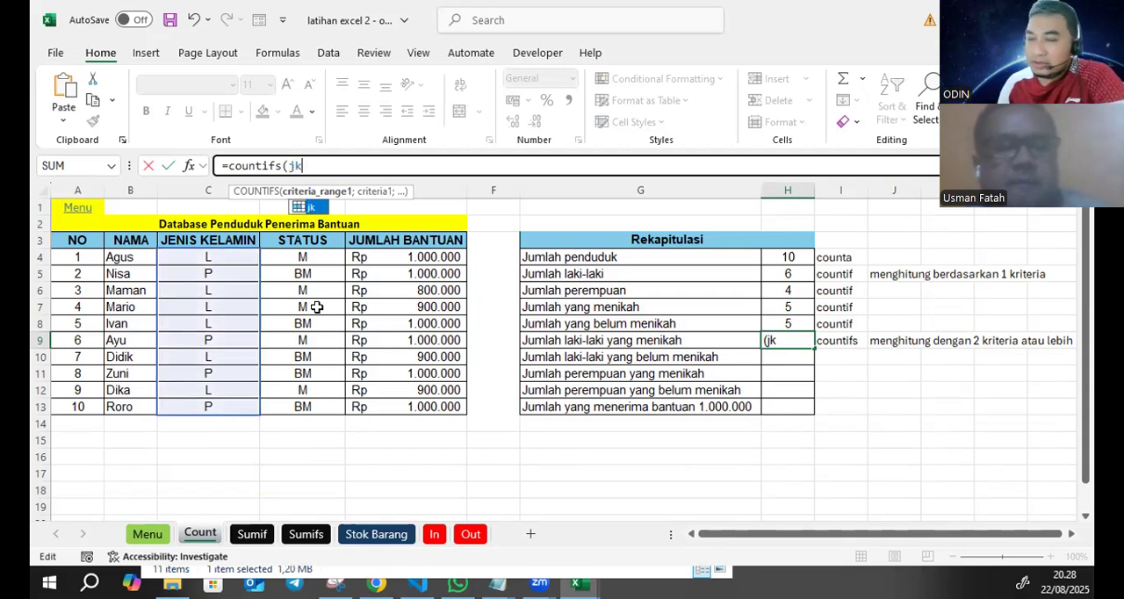
type(";")
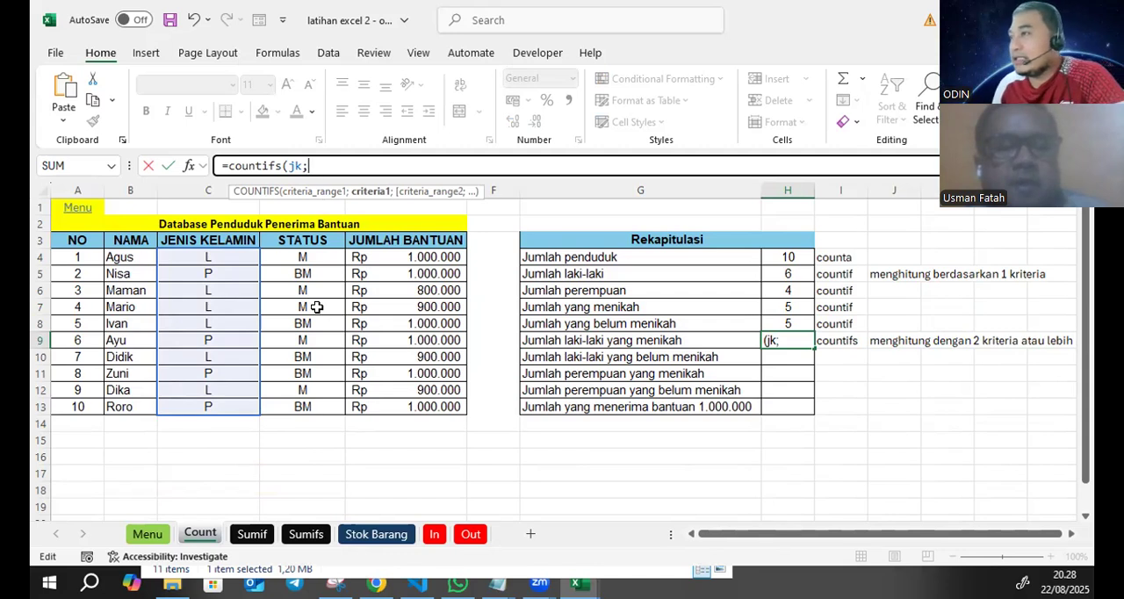
left_click(250, 257)
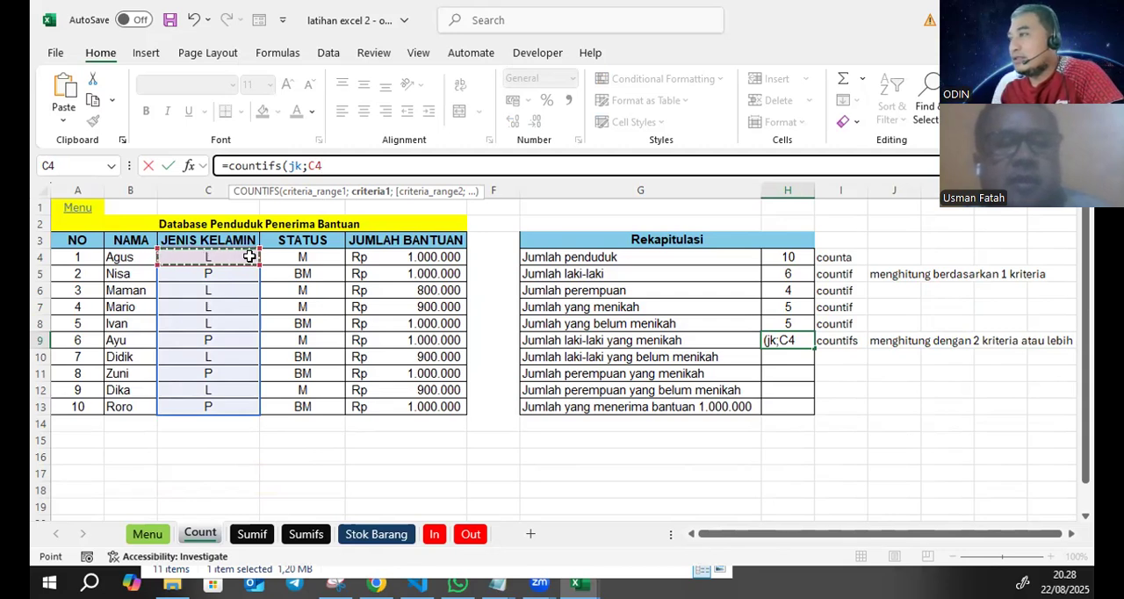
type(";")
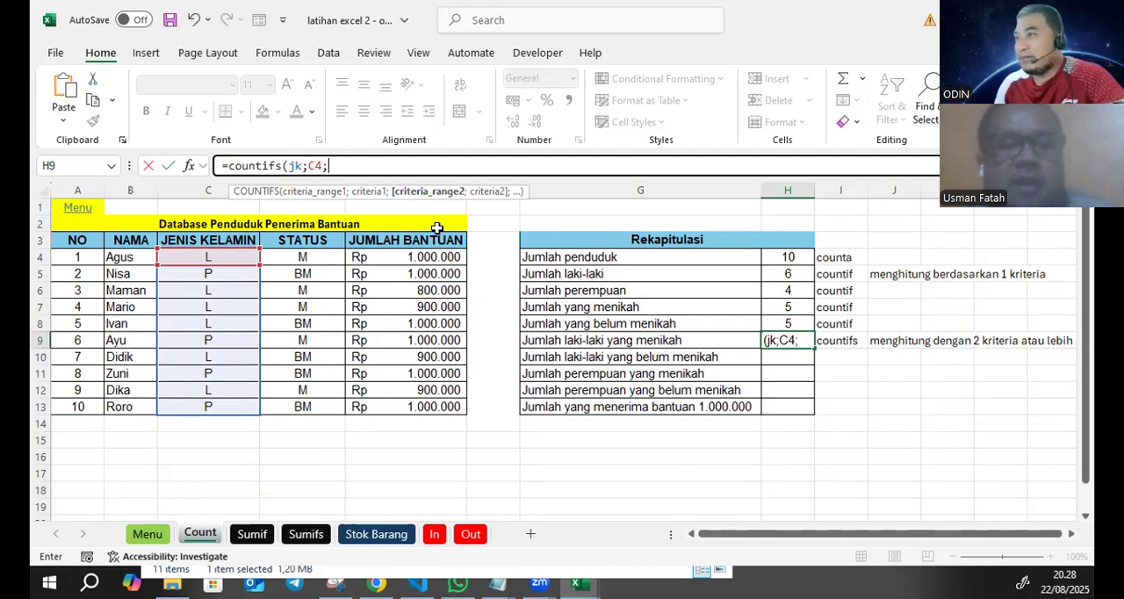
- Complete the H9 COUNTIFS formula with the named range status and D4 as its second criterion
type("stat")
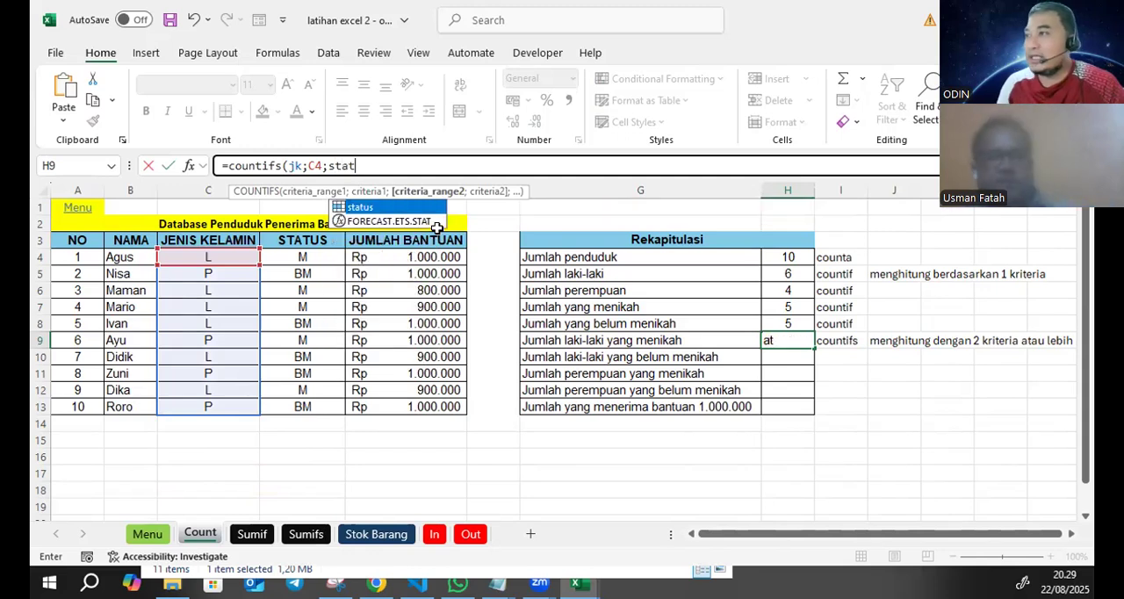
double_click(423, 208)
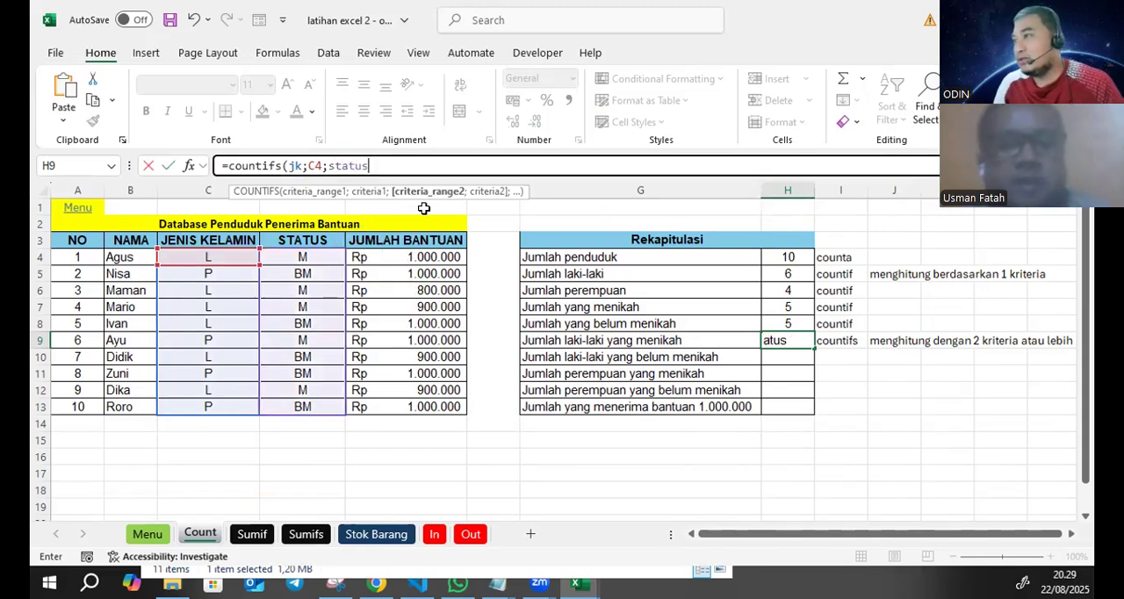
type(";")
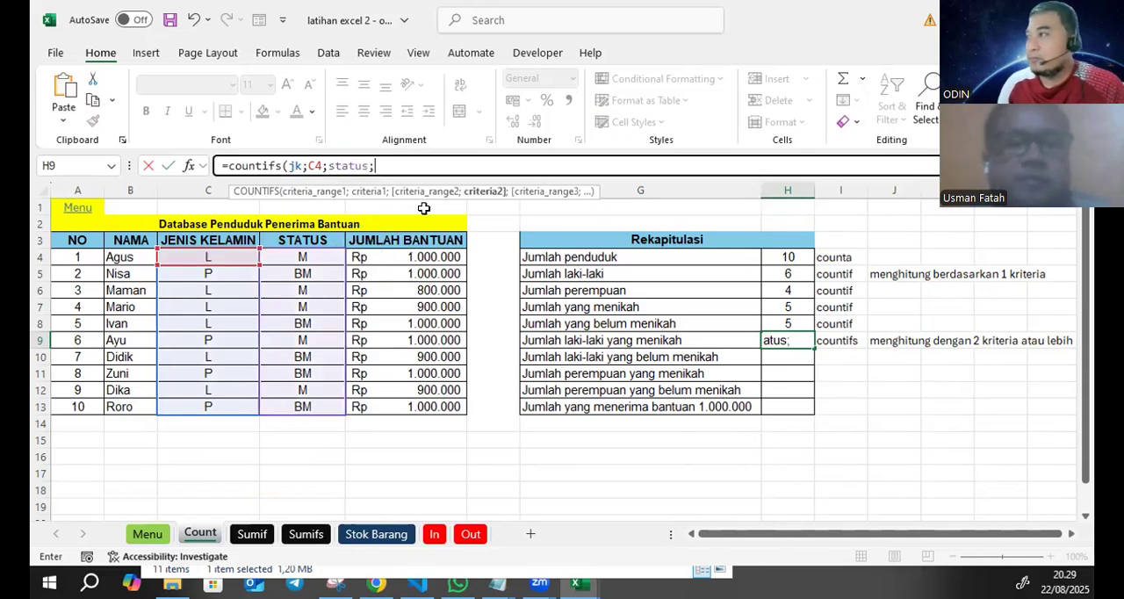
left_click(328, 257)
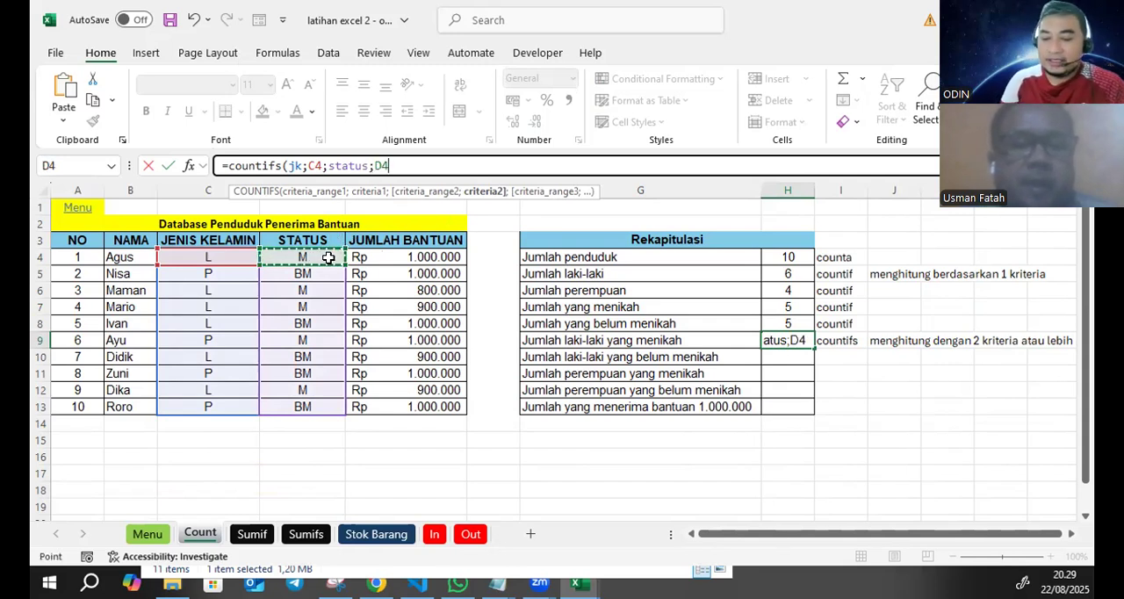
type(")")
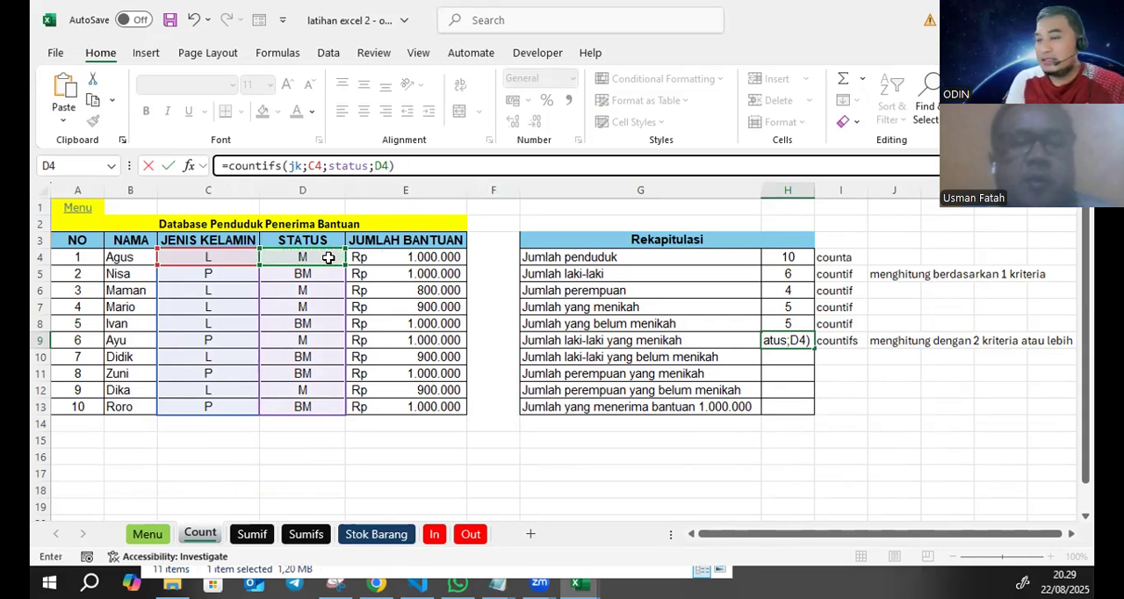
key("Return")
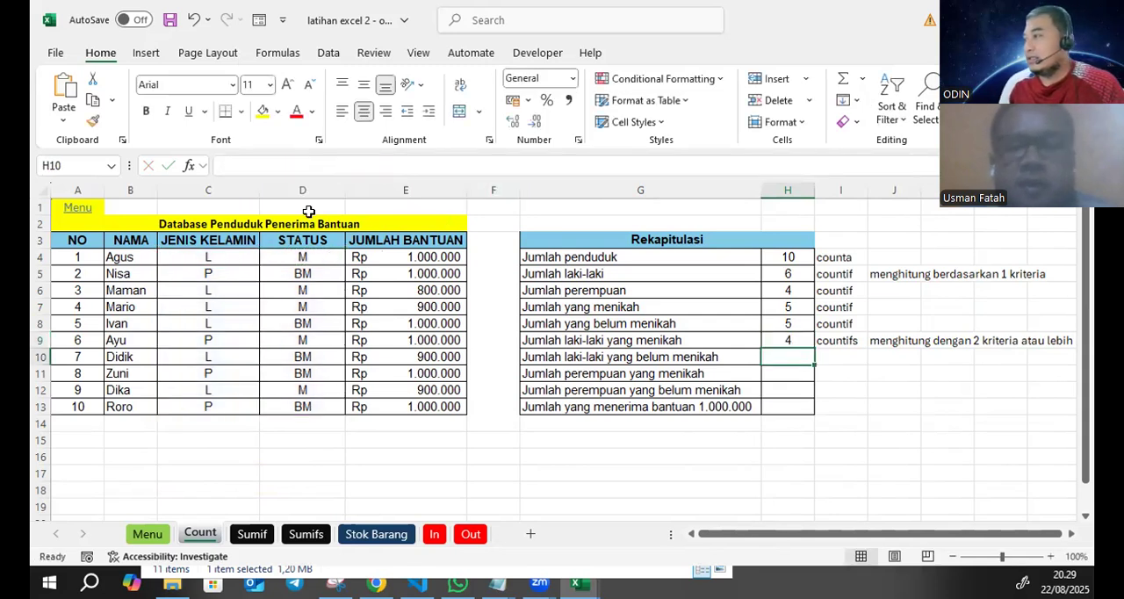
- Check the H9 count against the L and M entries in rows 4, 6, 7 and 12 of the database
left_click(789, 340)
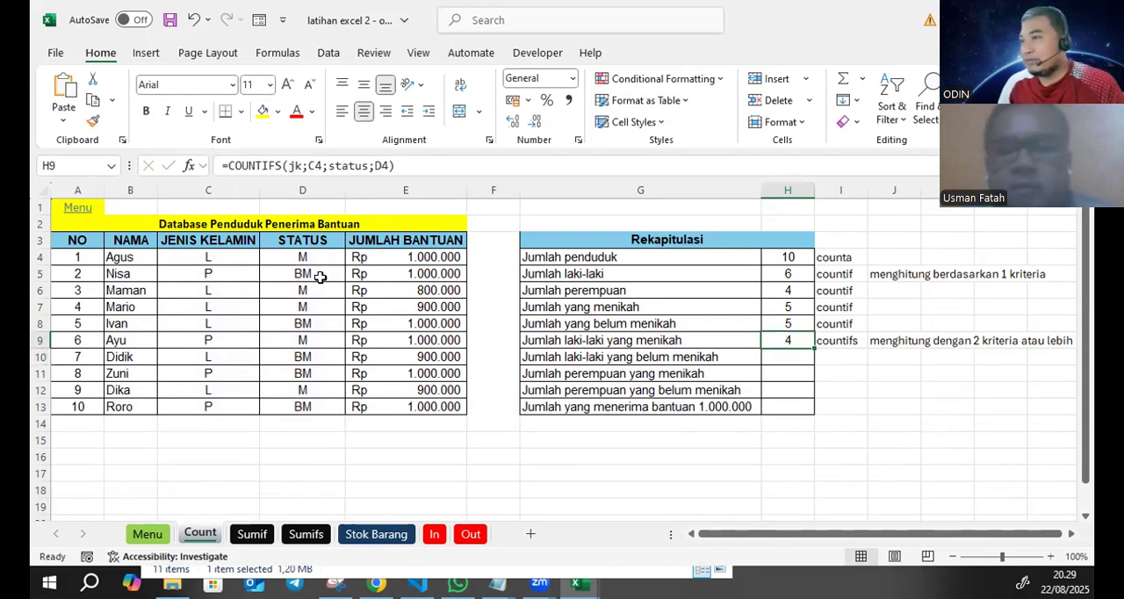
left_click_drag(216, 255, 316, 265)
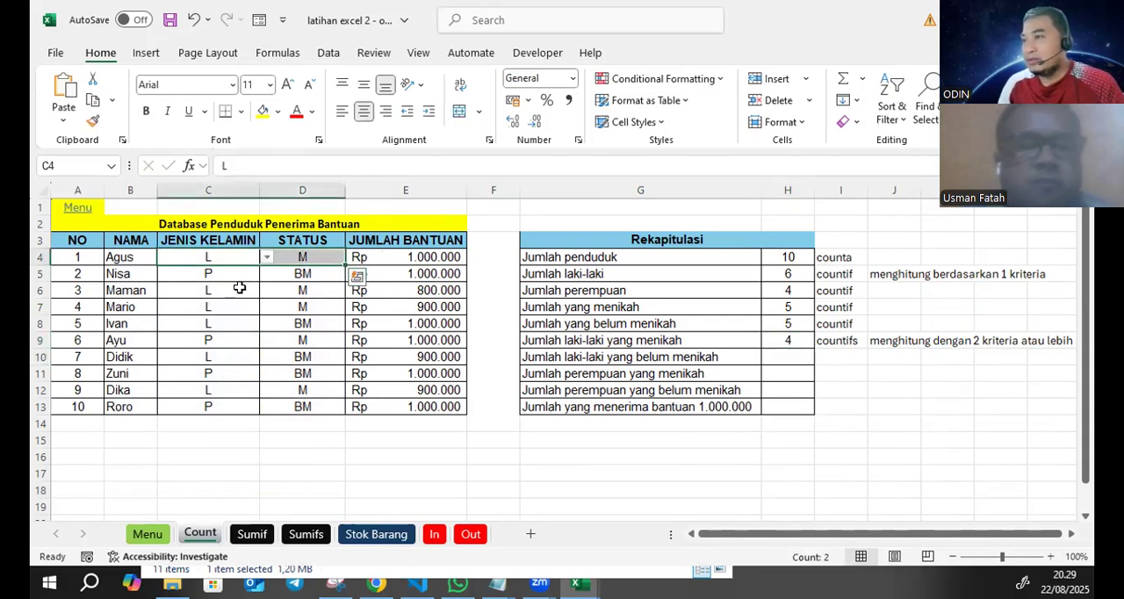
left_click_drag(239, 288, 306, 290)
left_click_drag(241, 306, 298, 304)
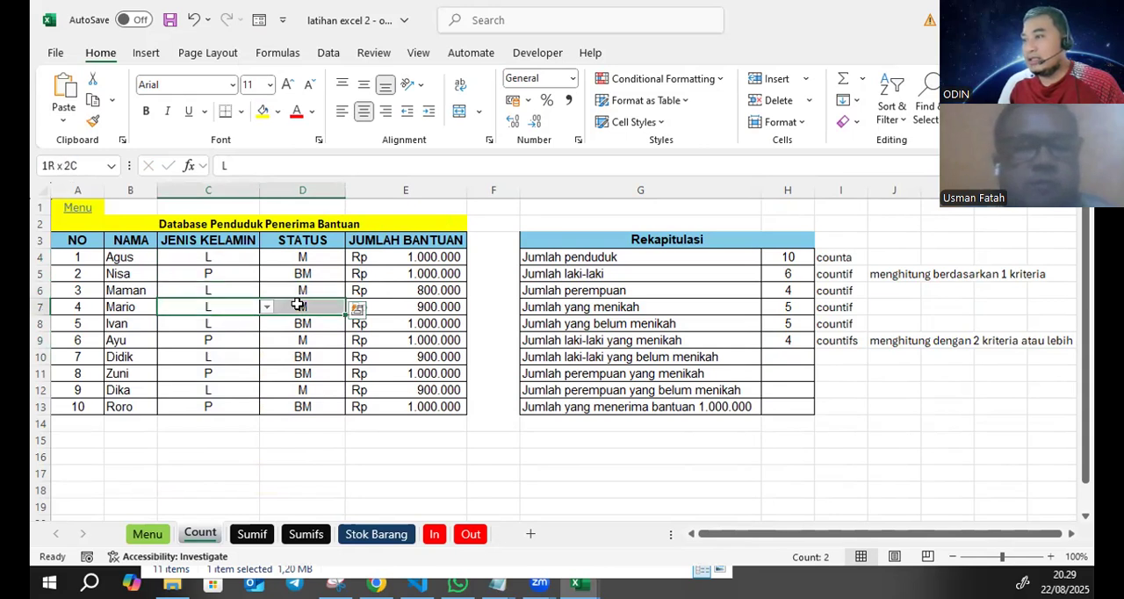
left_click_drag(252, 387, 299, 387)
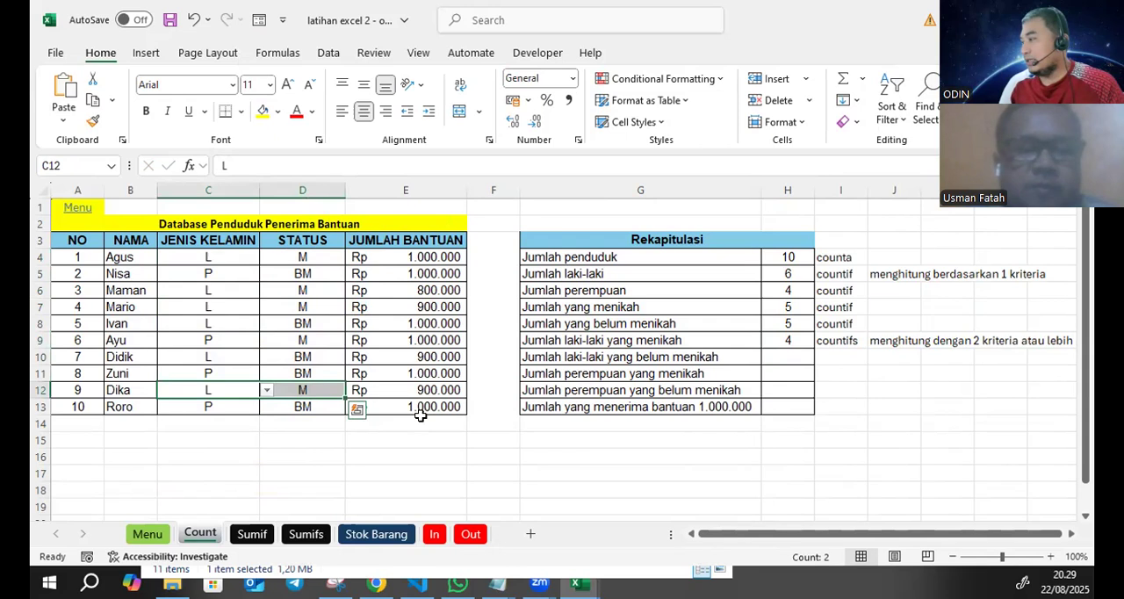
left_click(569, 440)
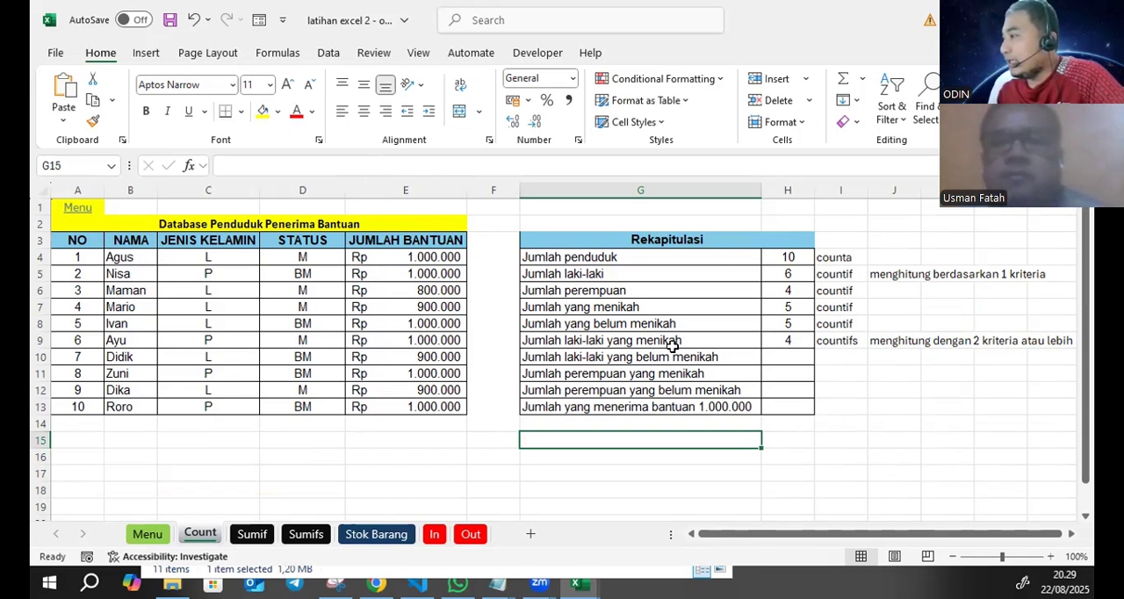
- Fill the three unanswered two-criteria rows, G10:H12, with yellow
left_click_drag(547, 354, 791, 387)
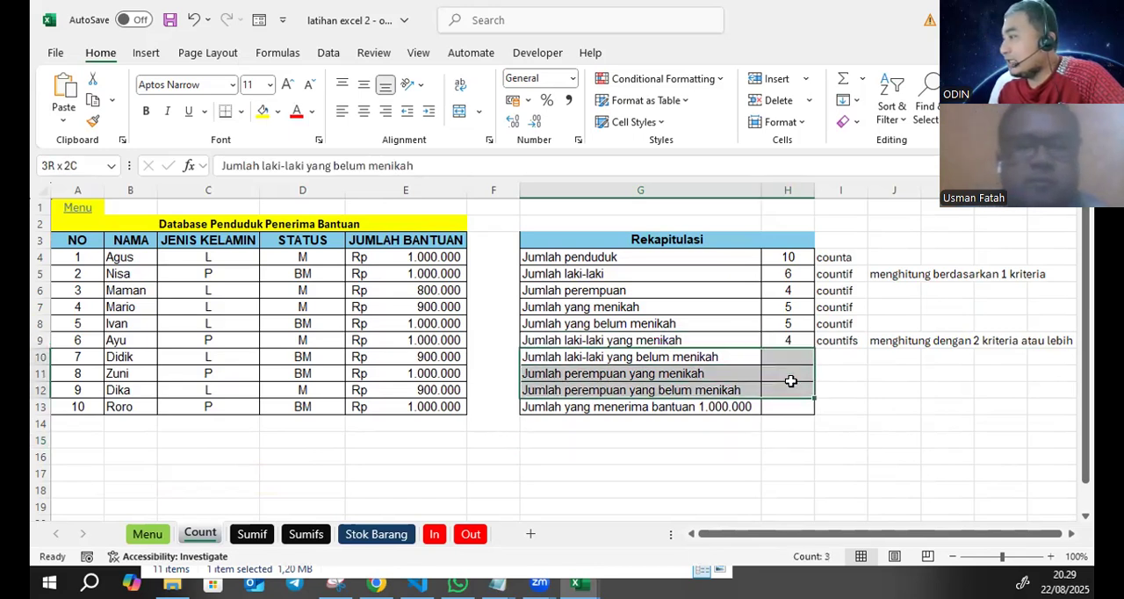
left_click(259, 112)
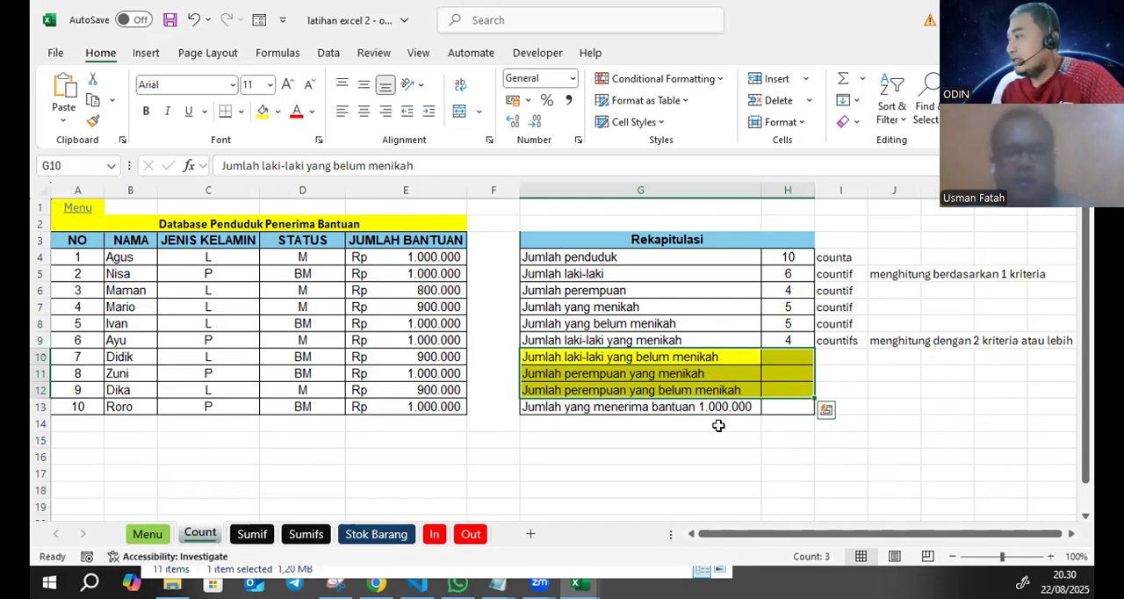
left_click(612, 409)
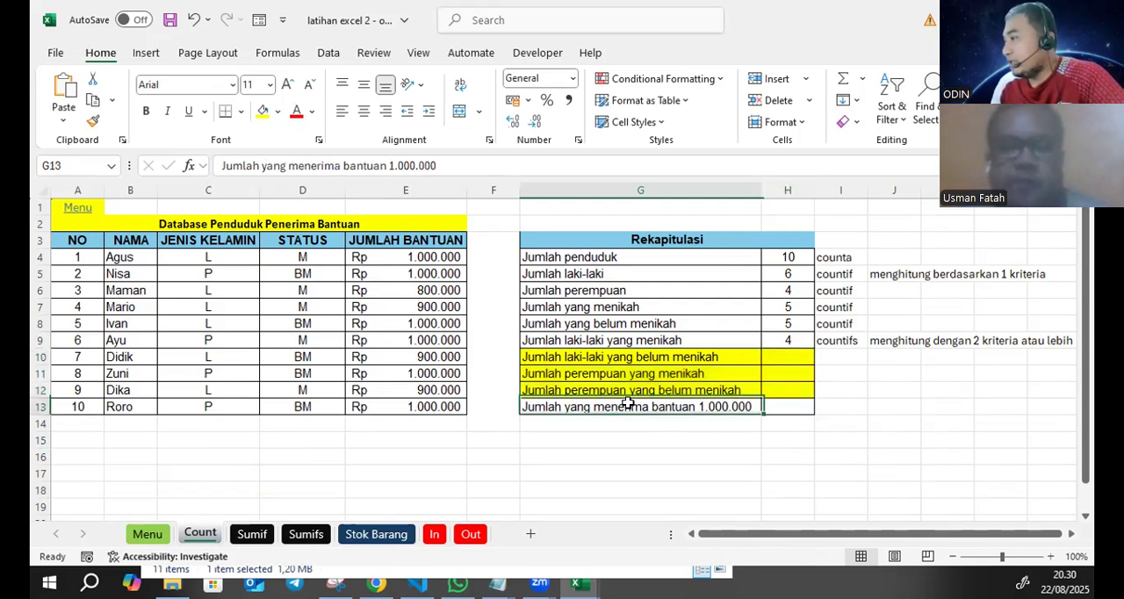
- Start a COUNTIF formula in H13 over the Jumlah Bantuan amounts in E4:E13
left_click(770, 405)
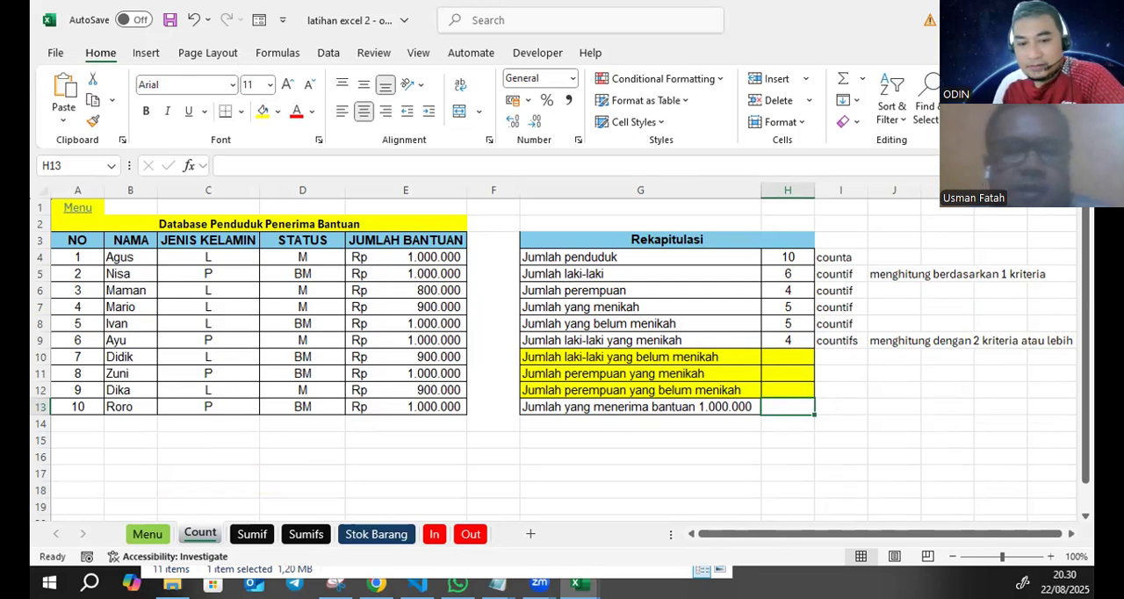
key("alt+Tab")
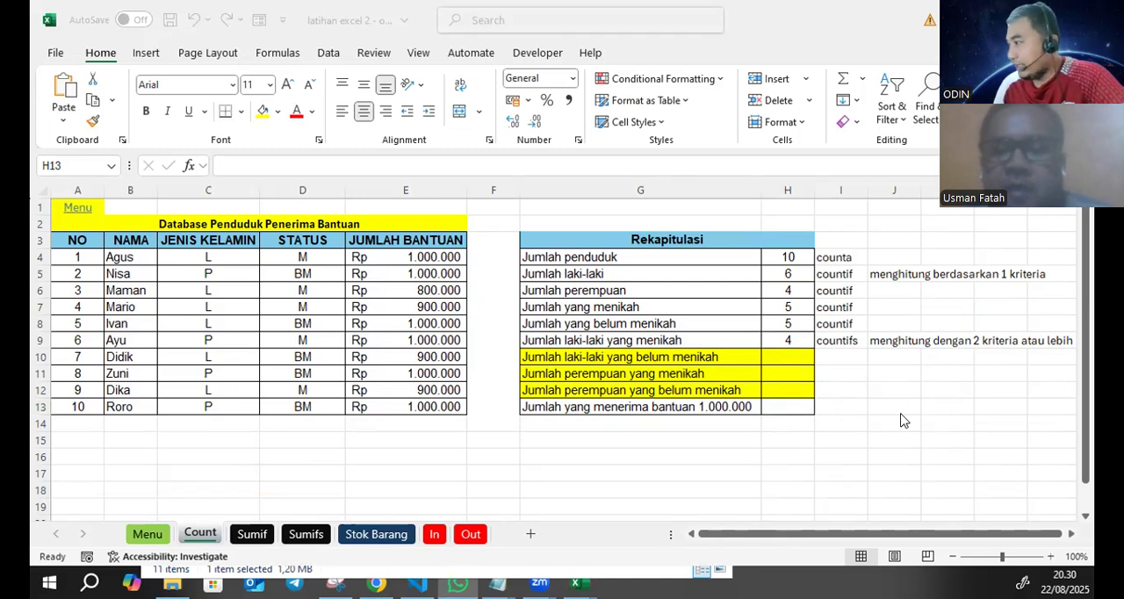
left_click(784, 405)
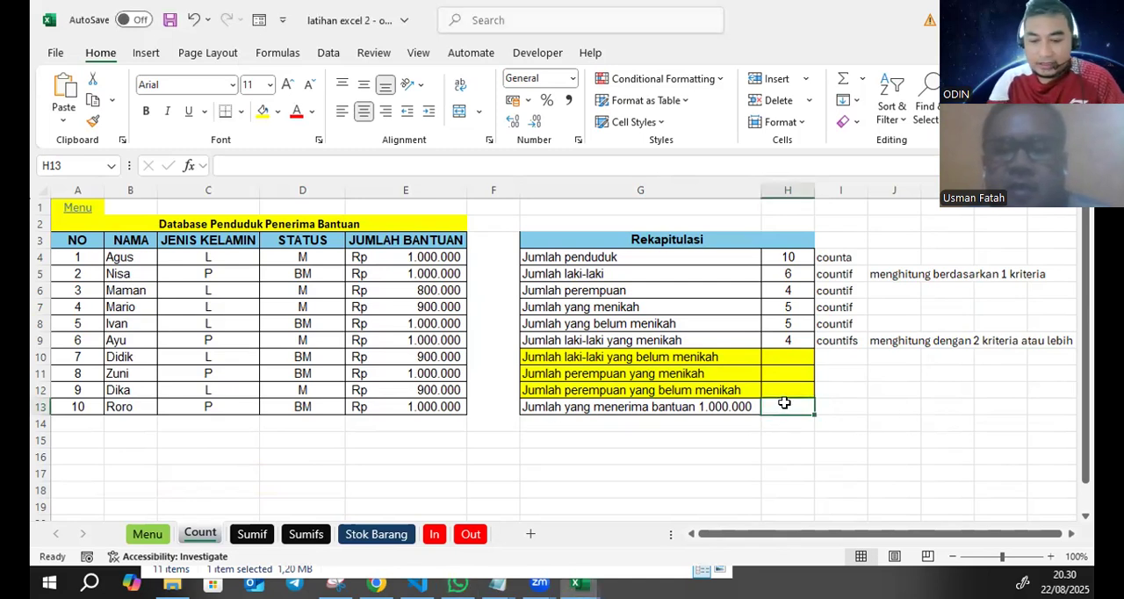
type("=count")
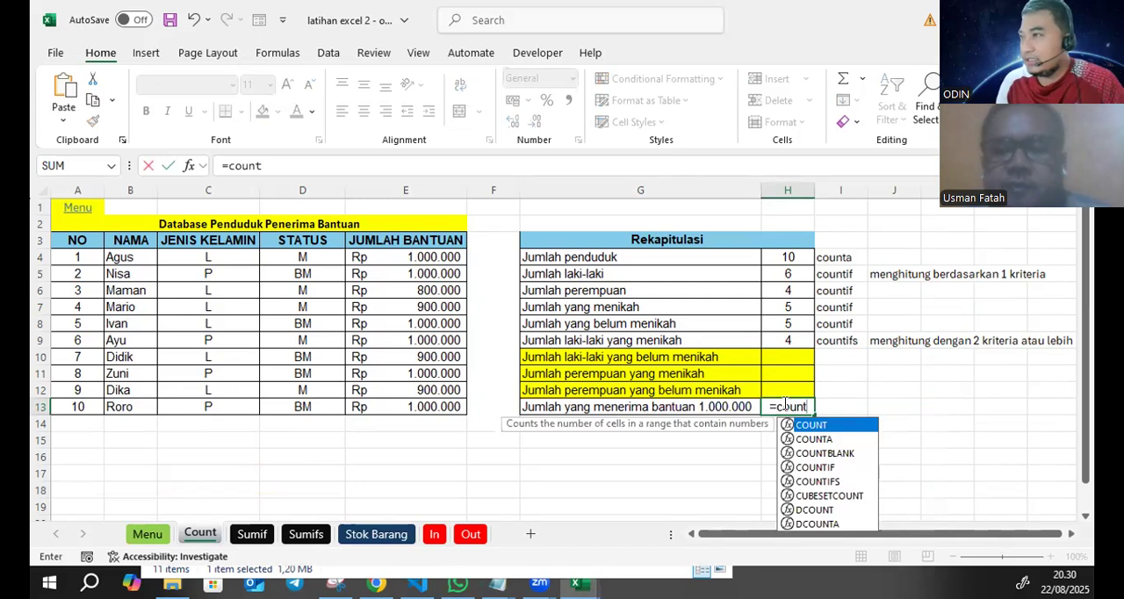
left_click(301, 164)
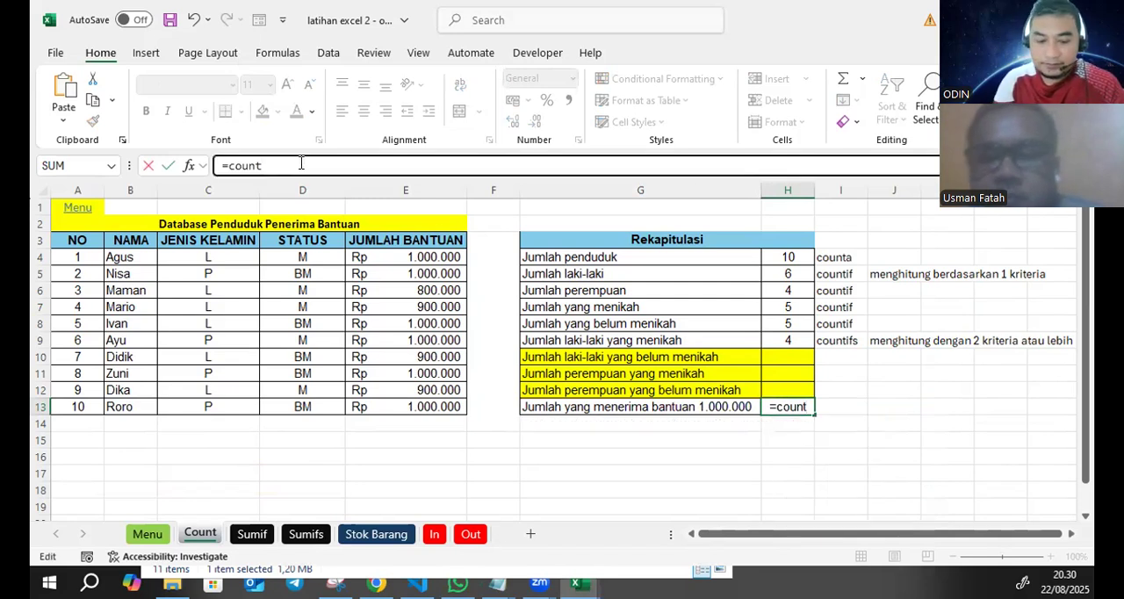
type("if(")
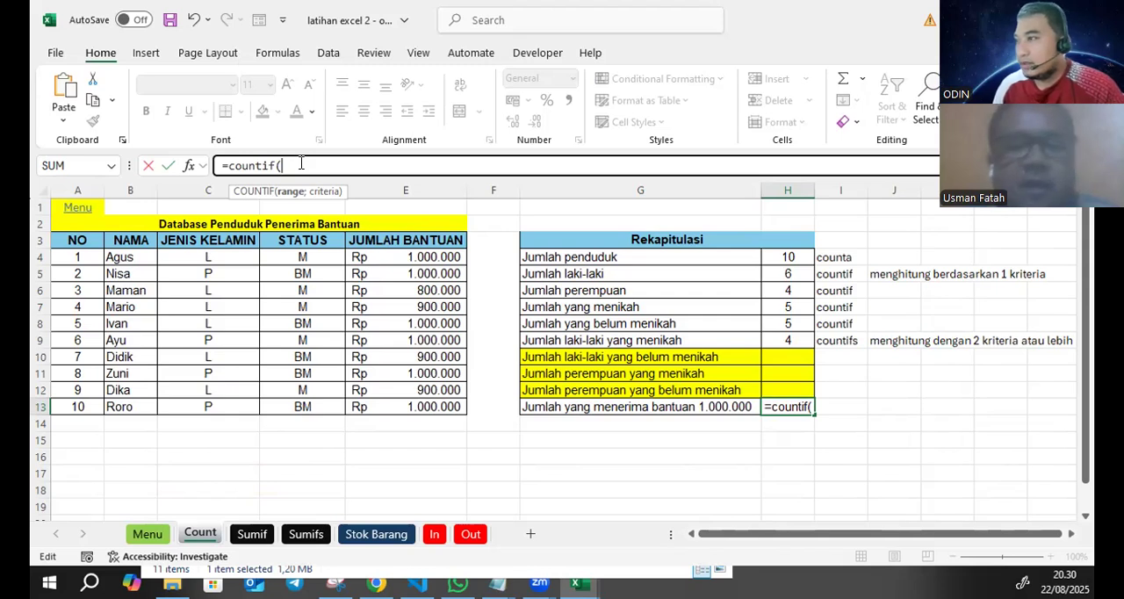
left_click(411, 259)
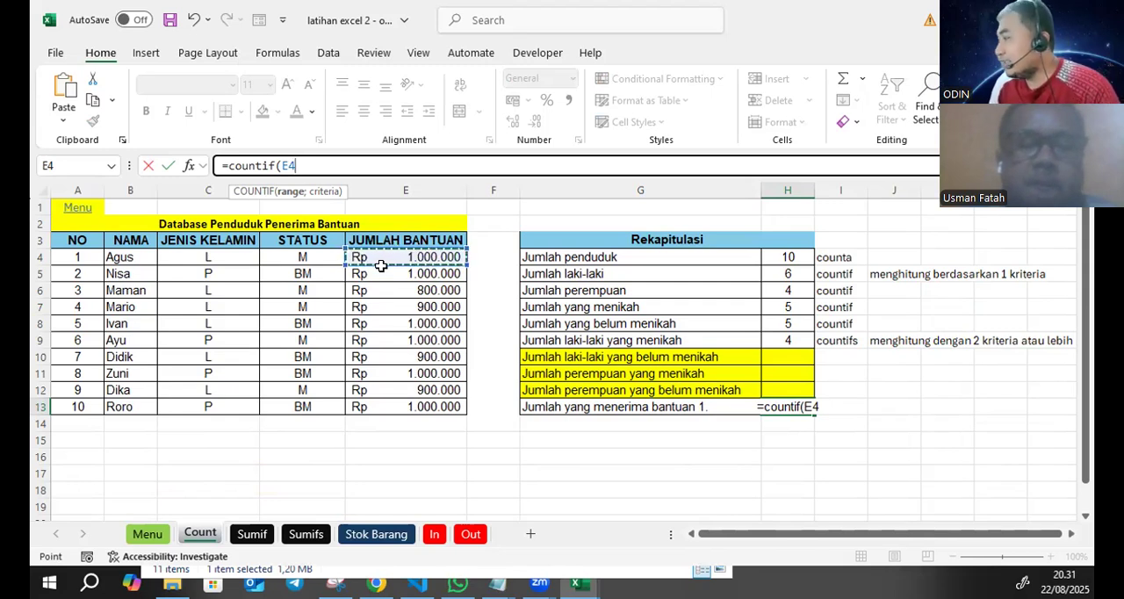
left_click_drag(396, 254, 393, 403)
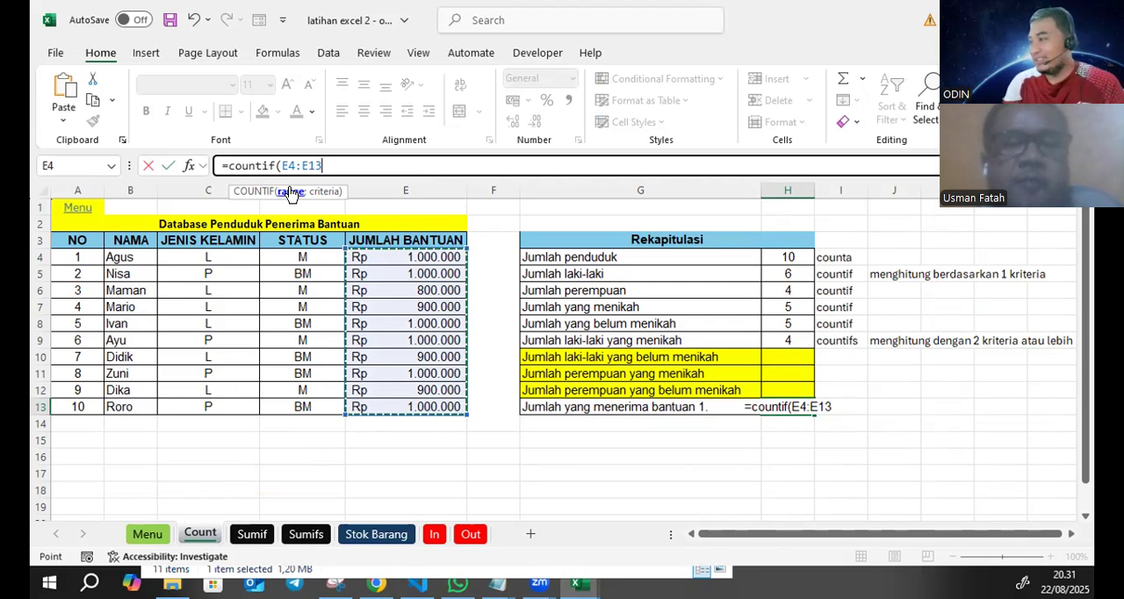
type(";")
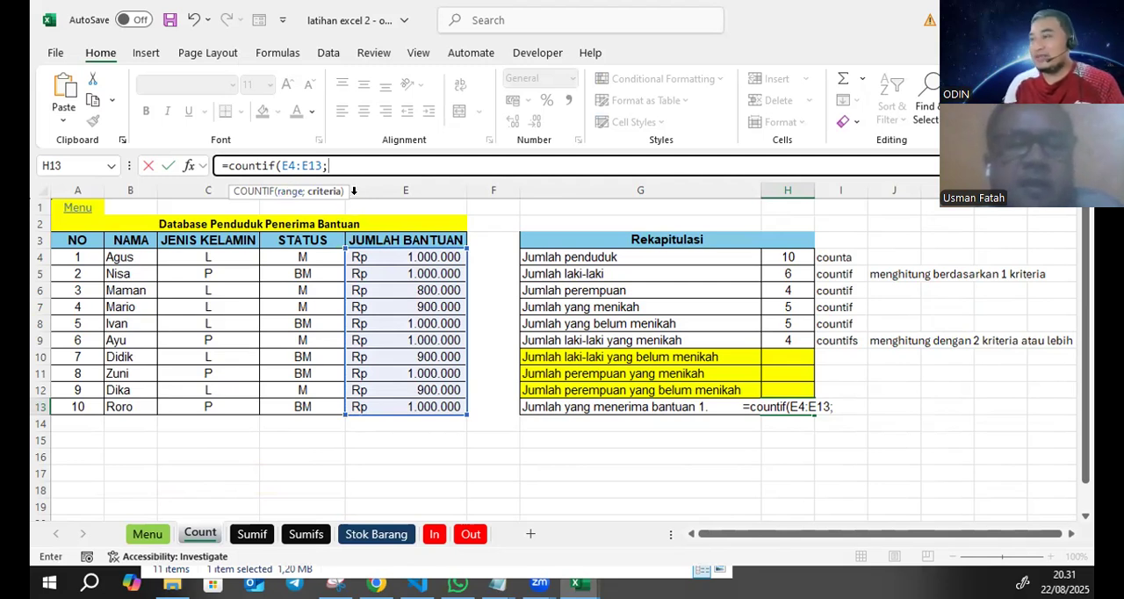
- Complete the H13 COUNTIF formula with the criterion 1000000
left_click(424, 256)
key("BackSpace")
key("BackSpace")
type("1")
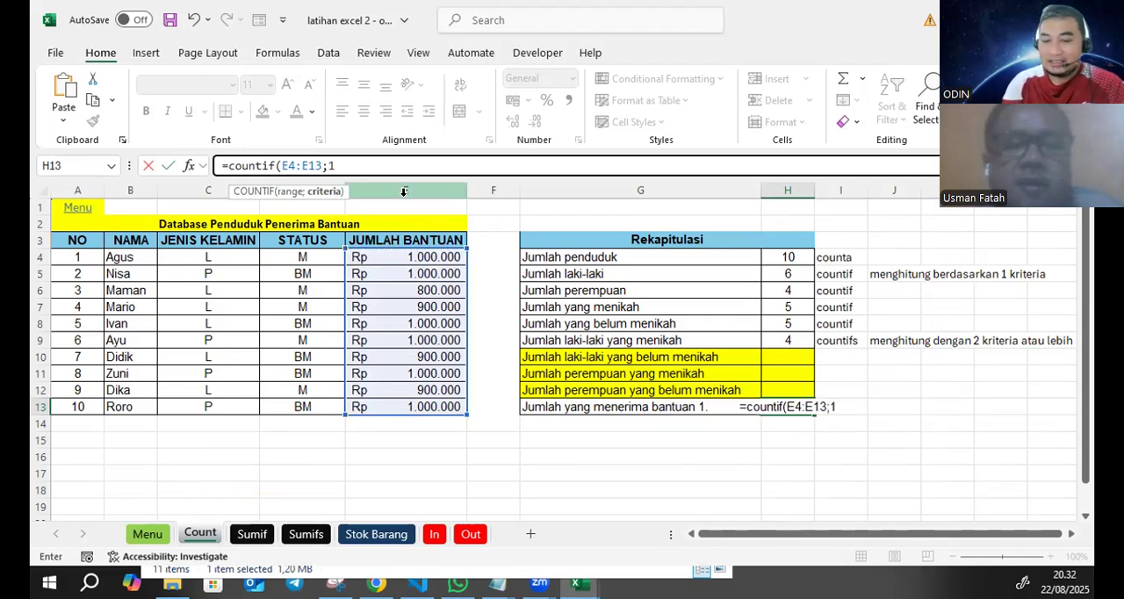
type("000000")
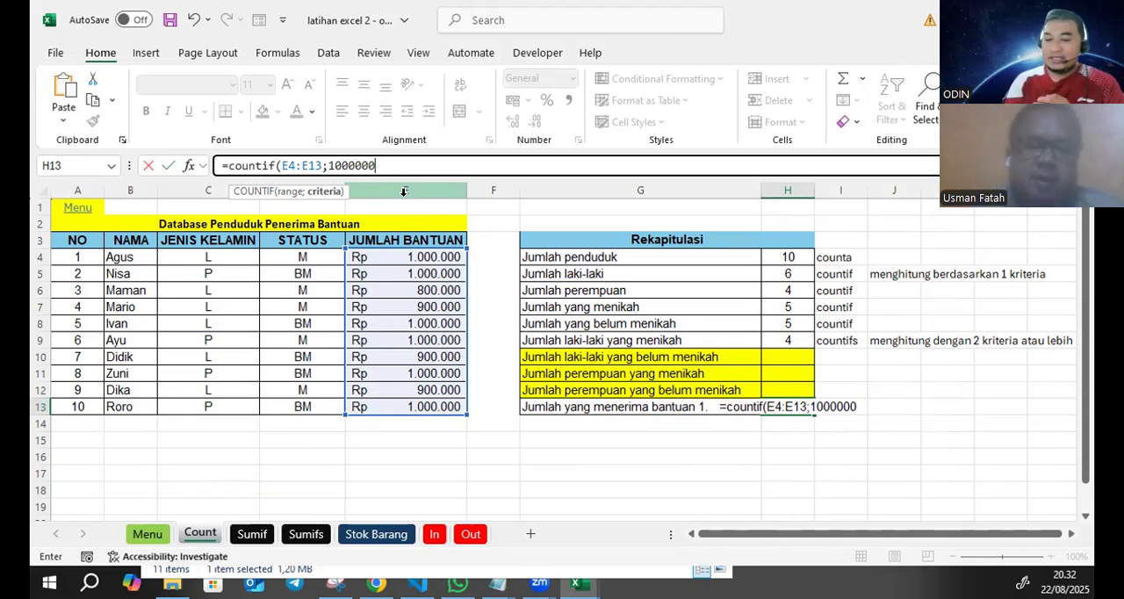
type(")")
key("Return")
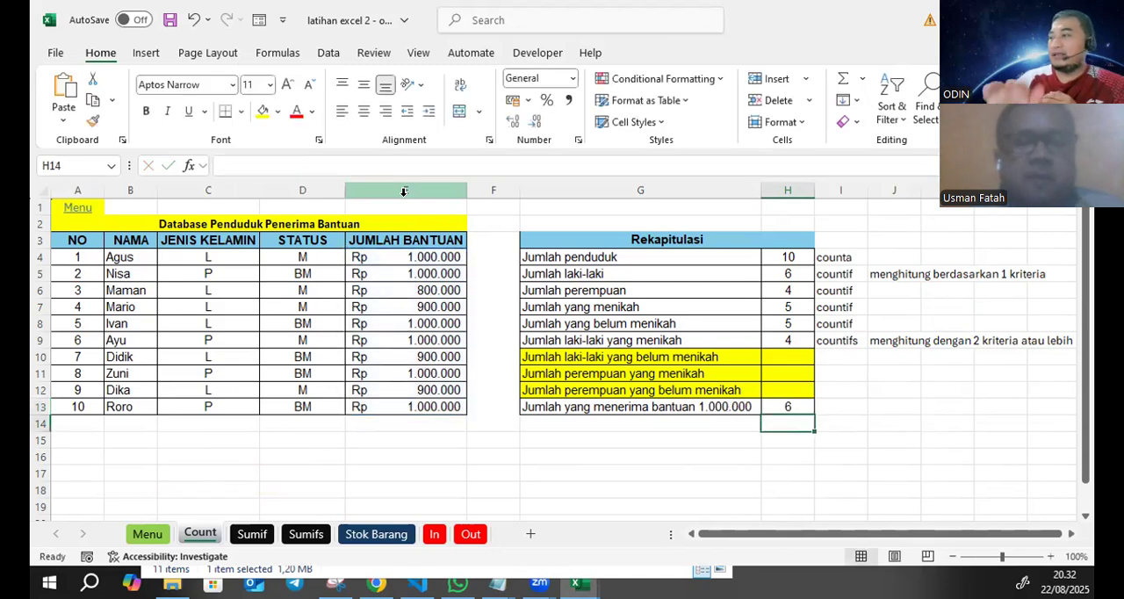
left_click(786, 406)
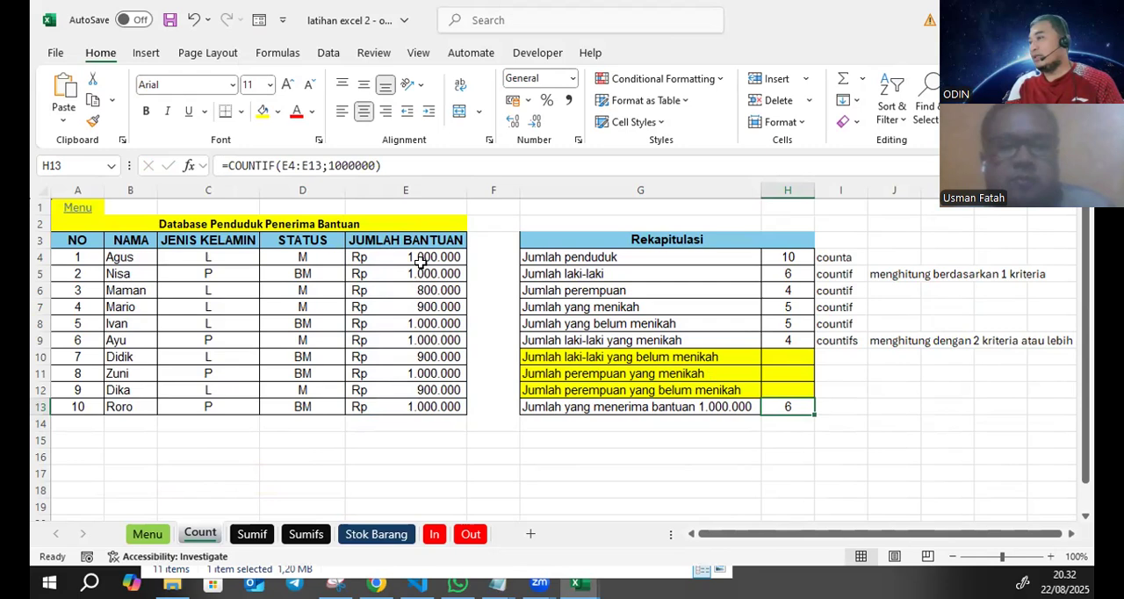
- Check the H13 count against the 1.000.000 entries in the Jumlah Bantuan column, E4:E13
left_click(426, 257)
left_click(432, 273)
left_click(439, 321)
left_click(439, 340)
left_click(439, 373)
left_click(439, 407)
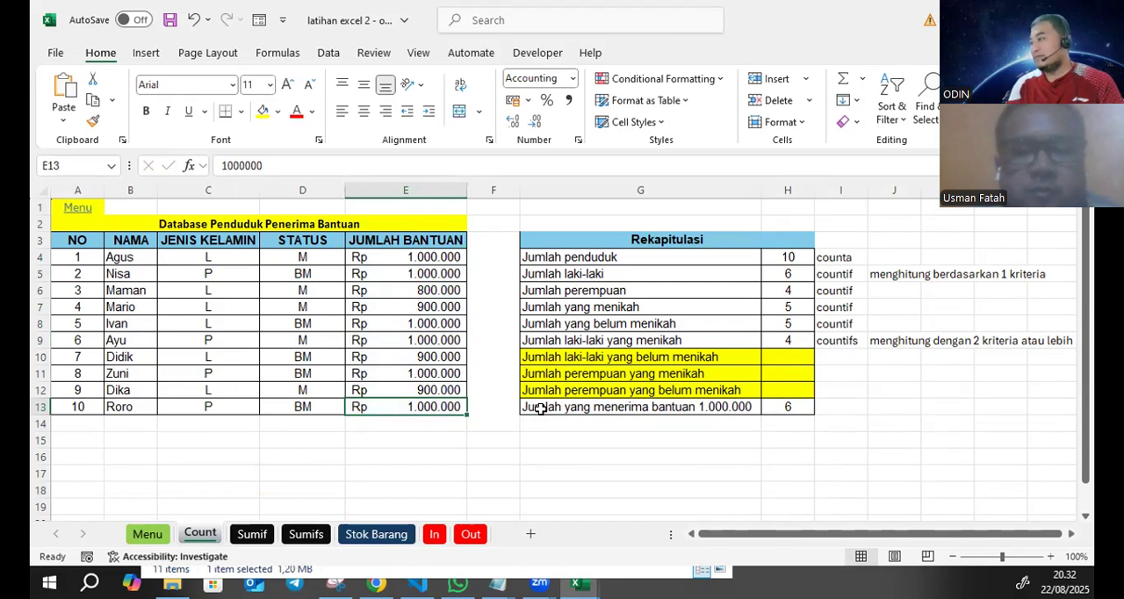
- Save the workbook with the completed Rekapitulasi counts
left_click(953, 302)
left_click(823, 400)
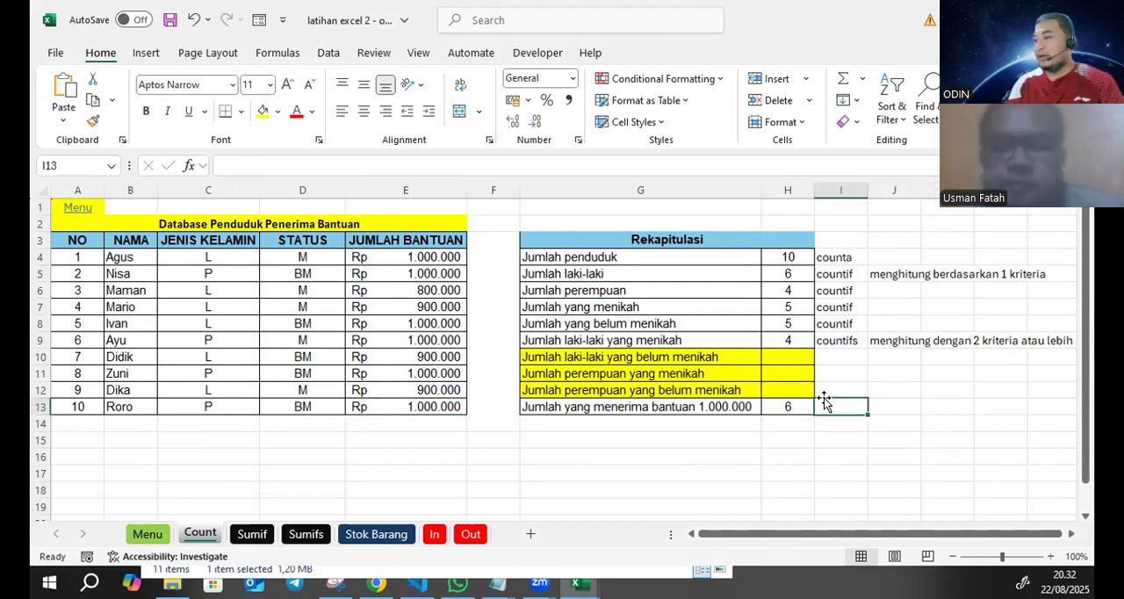
key("ctrl+s")
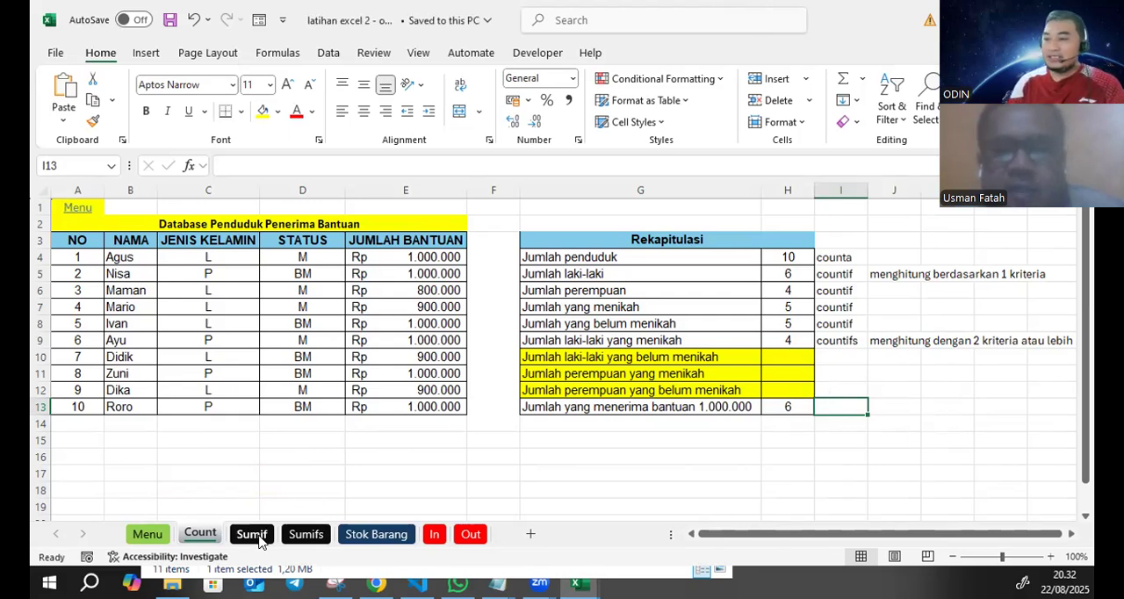
left_click(940, 424)
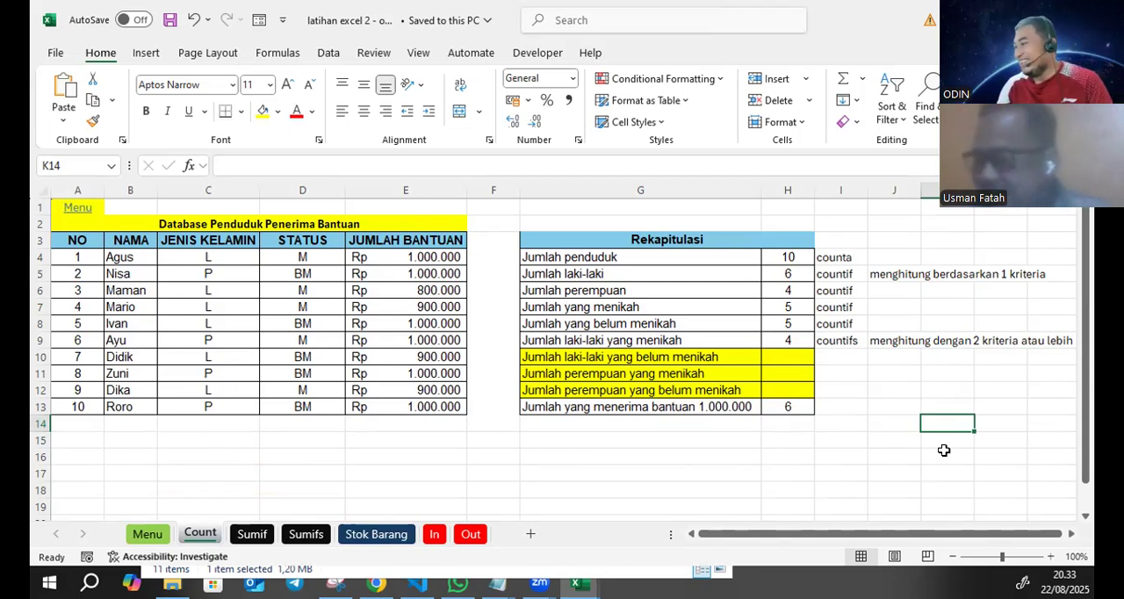
- Paste the copied PENERAPAN SUMIF tables into the Sumif sheet starting at A3
left_click(378, 474)
left_click(251, 535)
left_click(271, 425)
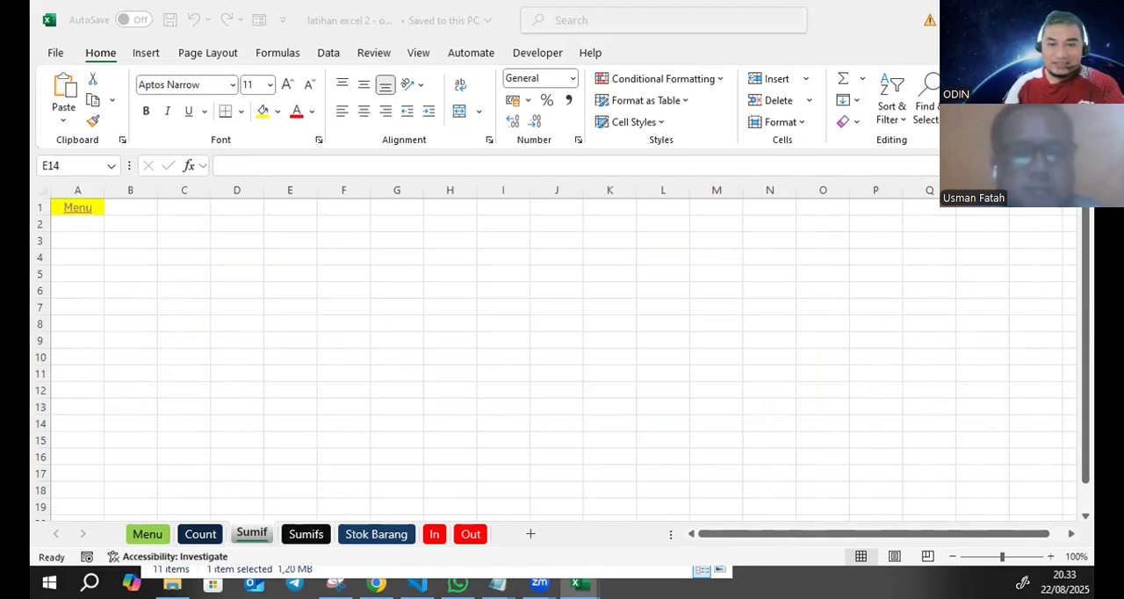
left_click(86, 234)
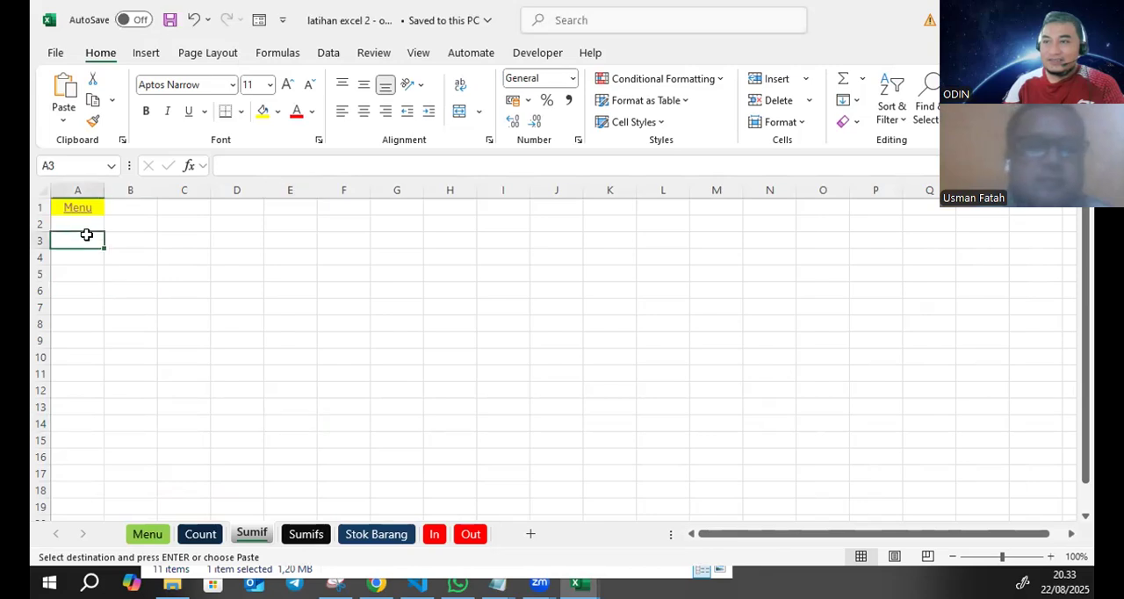
key("ctrl+v")
left_click(233, 274)
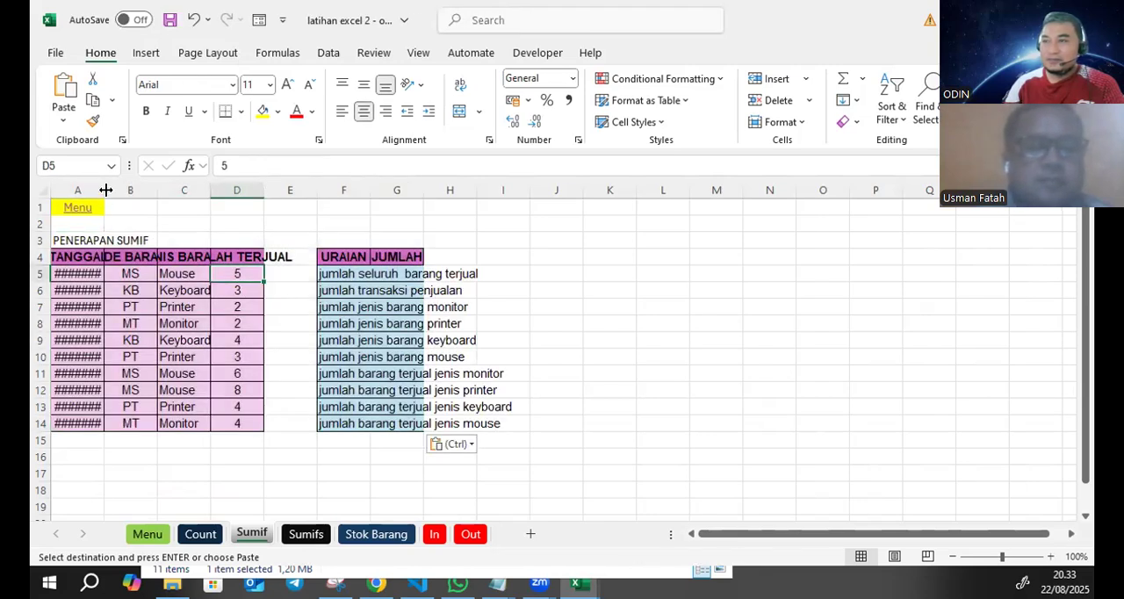
- Fit columns A to D and F to their contents and widen column G of the Sumif sheet
double_click(105, 189)
left_click_drag(208, 183, 207, 182)
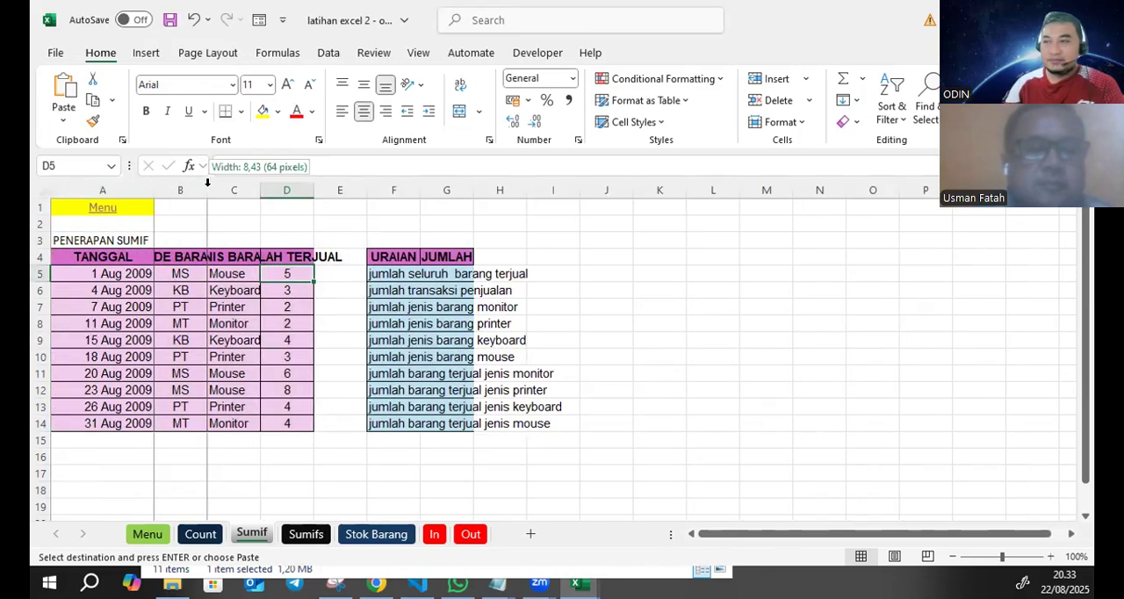
double_click(207, 183)
double_click(305, 190)
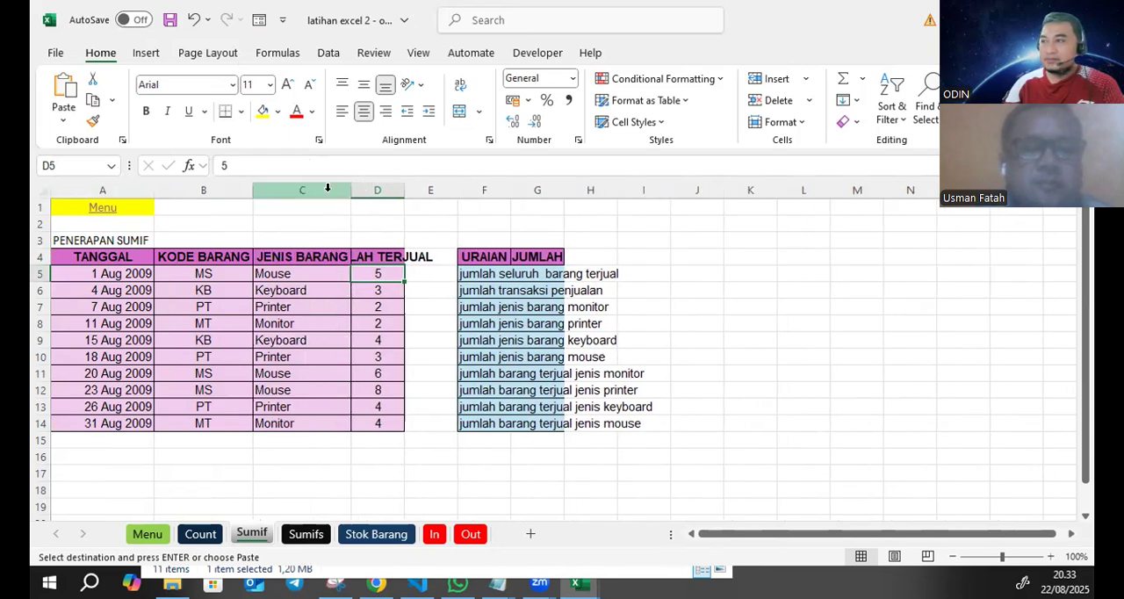
double_click(405, 188)
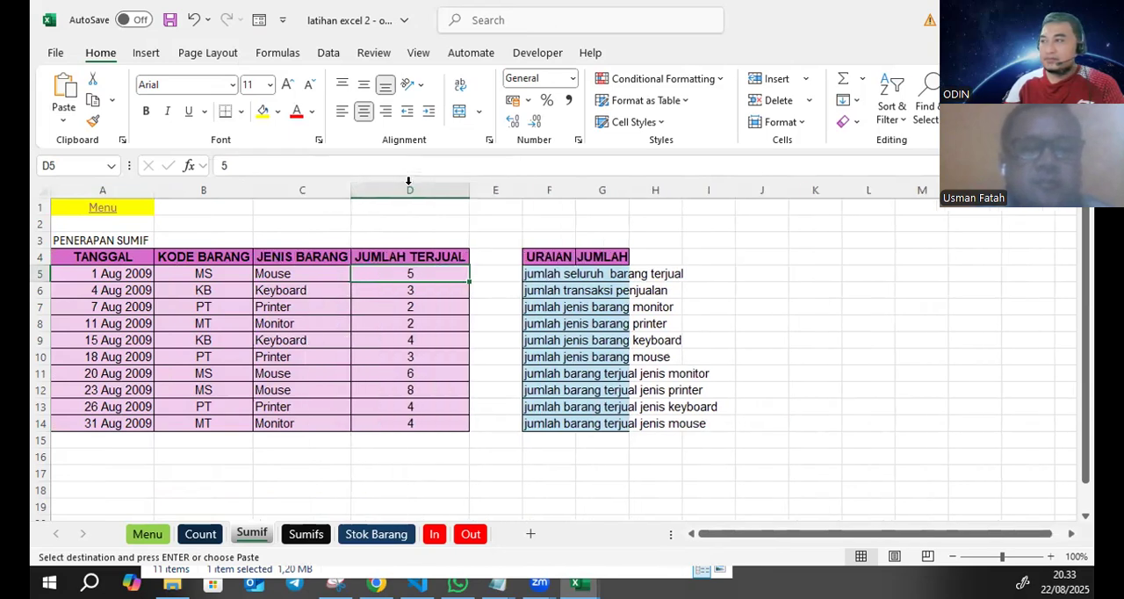
double_click(572, 187)
left_click_drag(781, 189, 830, 190)
- Merge and center the PENERAPAN SUMIF title across A3:D3, with yellow fill and bold text
left_click(75, 240)
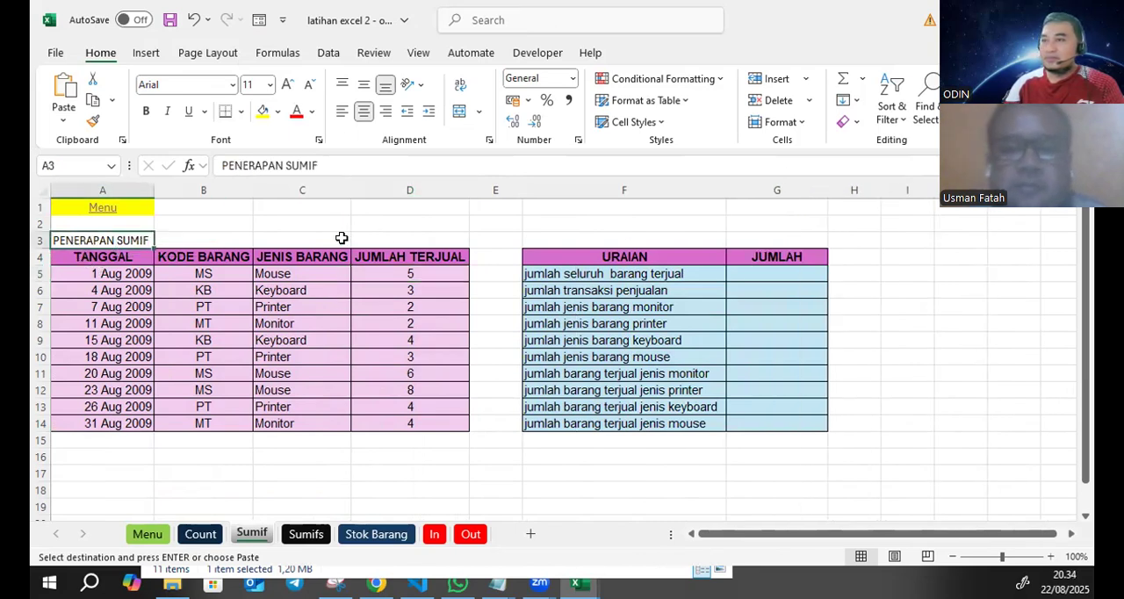
left_click(421, 233, "shift")
left_click(459, 111)
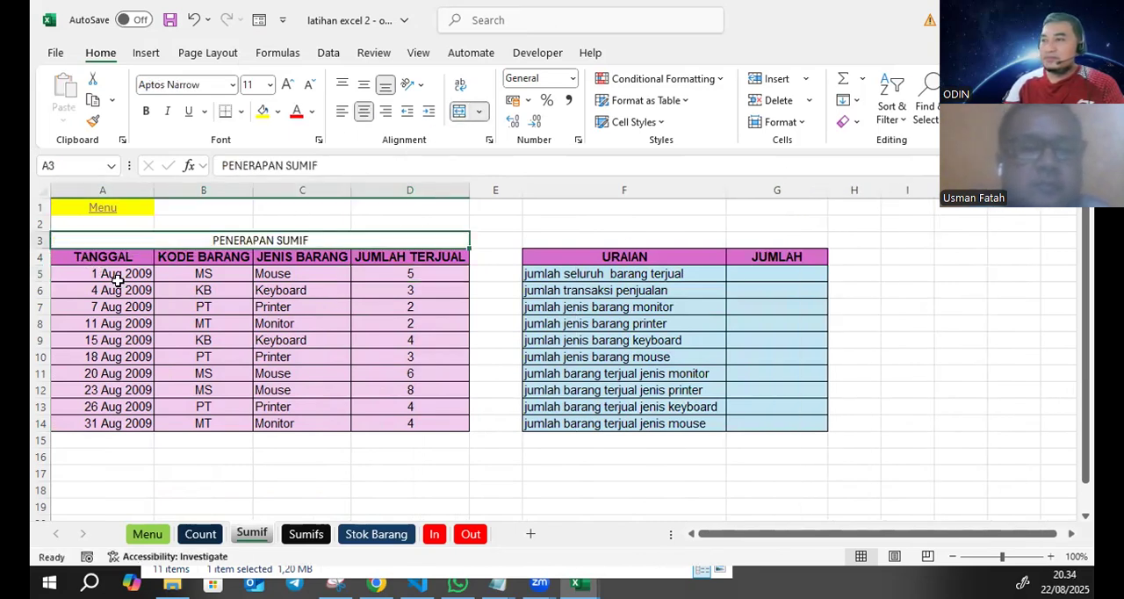
left_click(263, 110)
left_click(146, 111)
- Fill the table headers A4:D4 and F4:G4 with yellow, keeping their text bold
left_click_drag(79, 257, 432, 246)
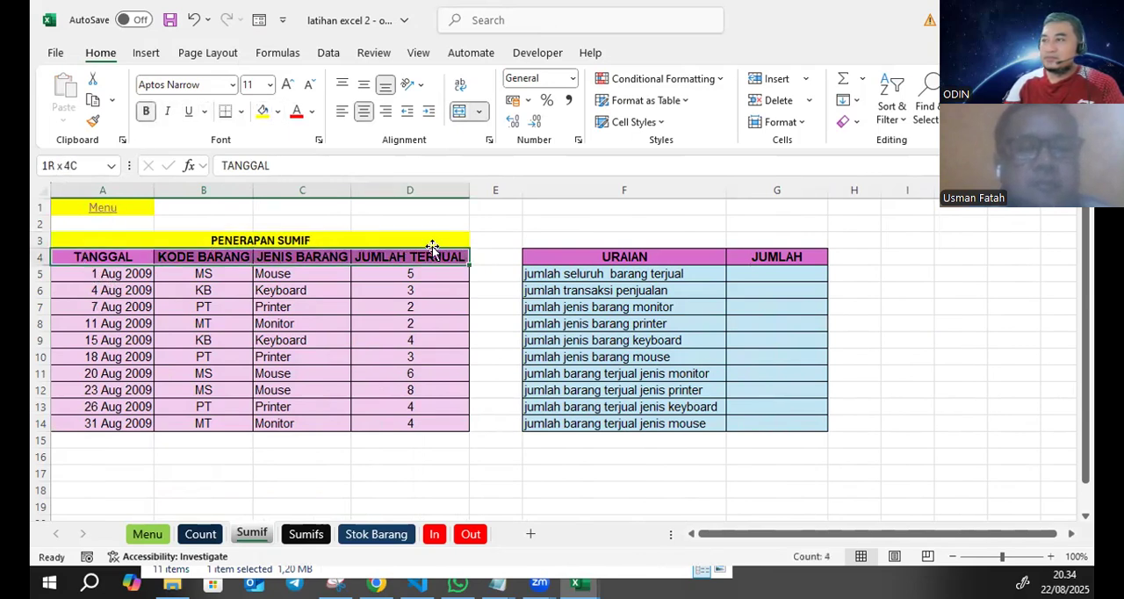
left_click(145, 112)
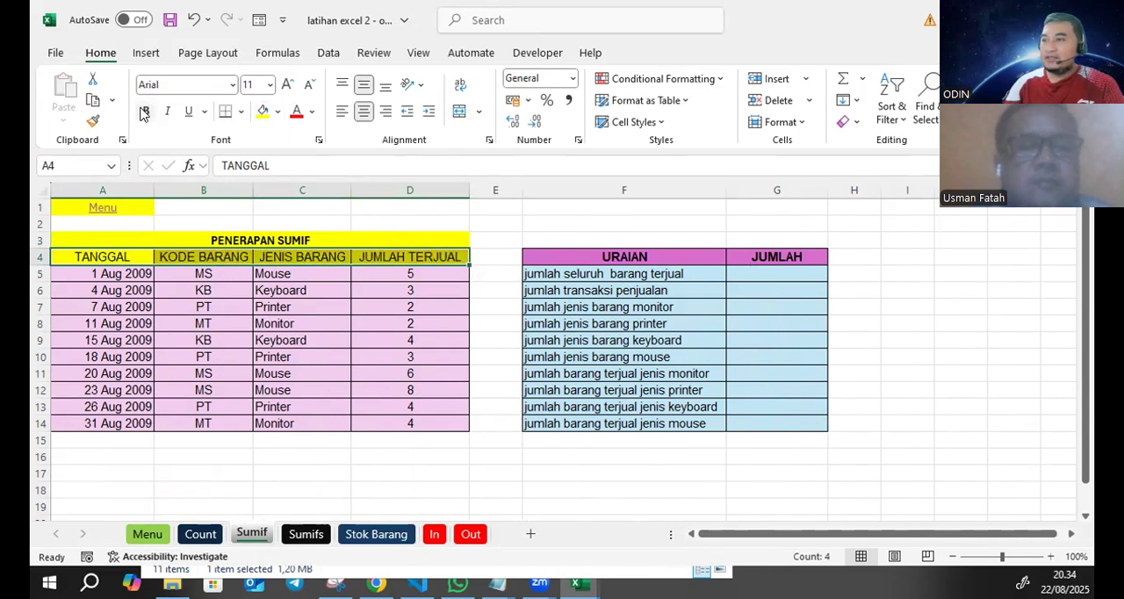
left_click(145, 112)
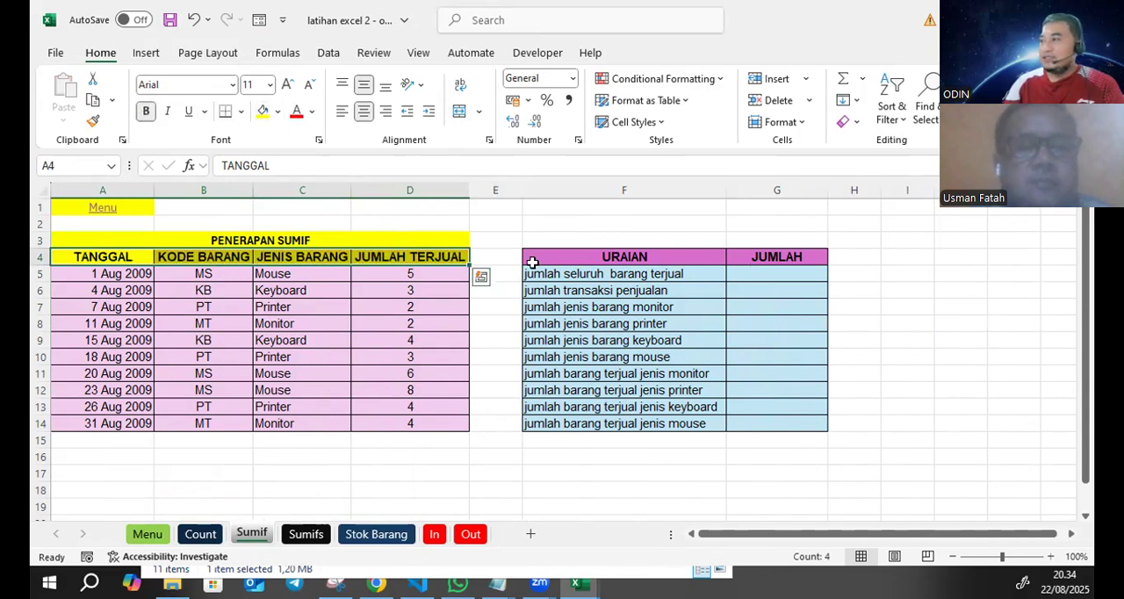
left_click(630, 258)
left_click_drag(630, 258, 777, 258)
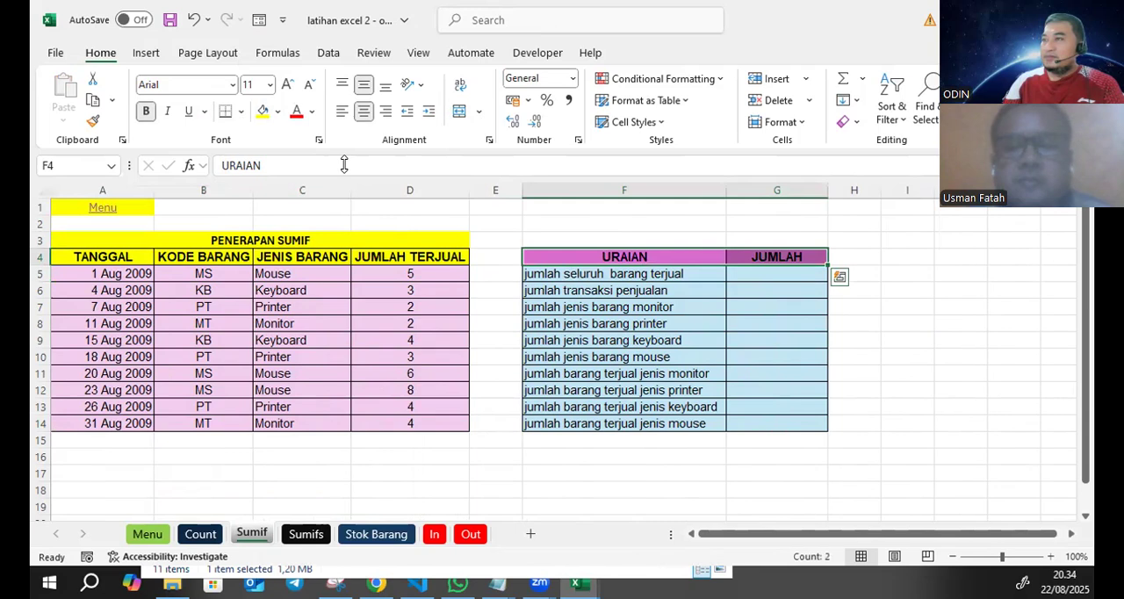
left_click(262, 111)
left_click(144, 111)
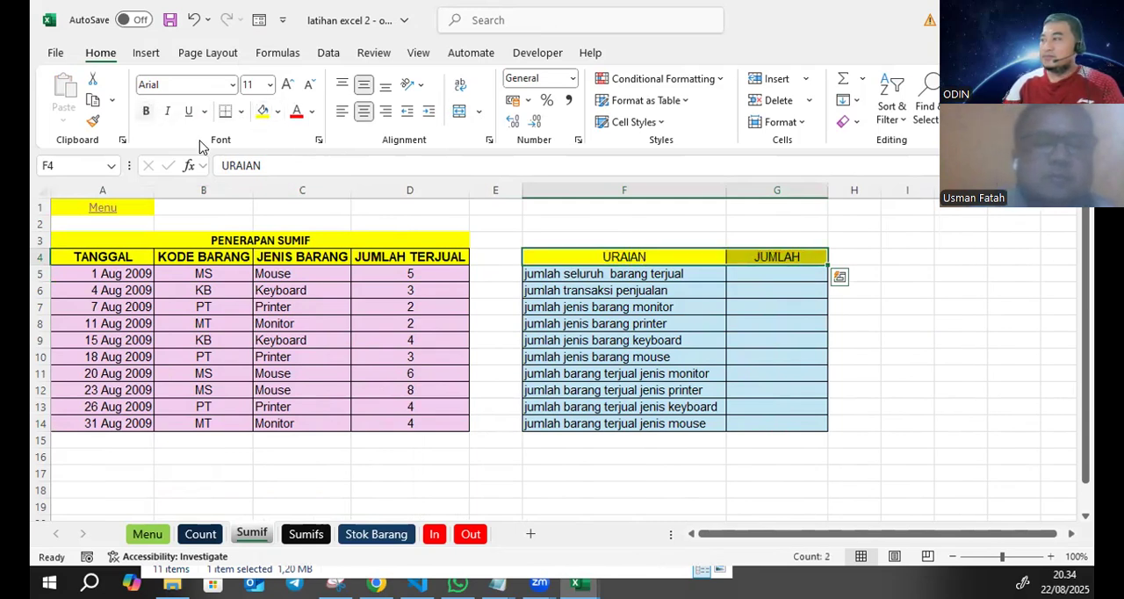
left_click(145, 111)
- Replace the pink and blue fills of the table bodies with white across A5:I15
left_click_drag(68, 273, 913, 439)
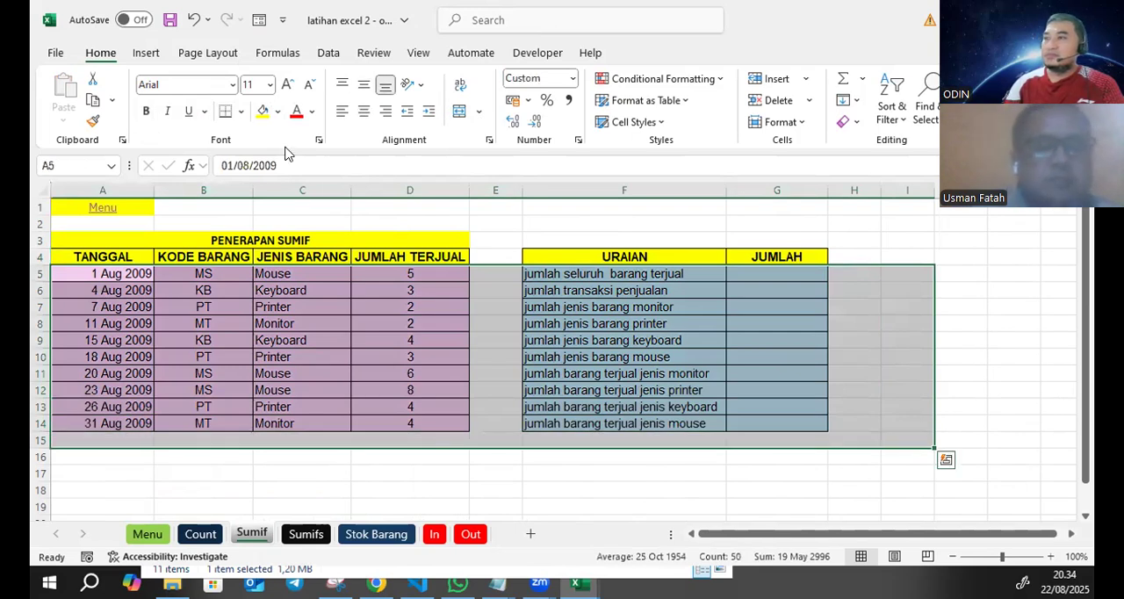
left_click(277, 114)
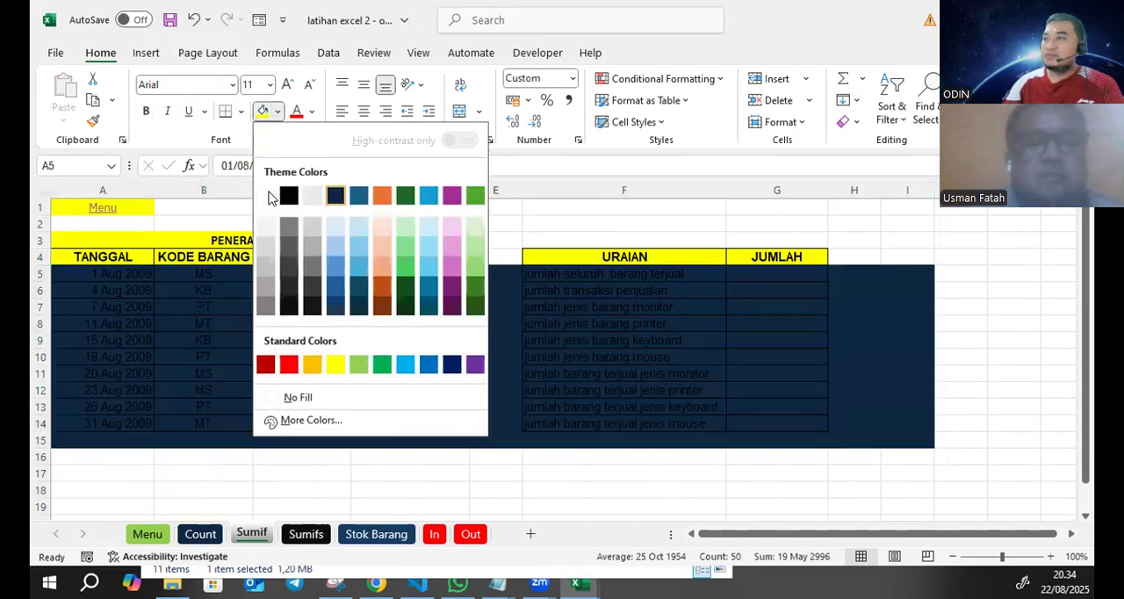
left_click(337, 475)
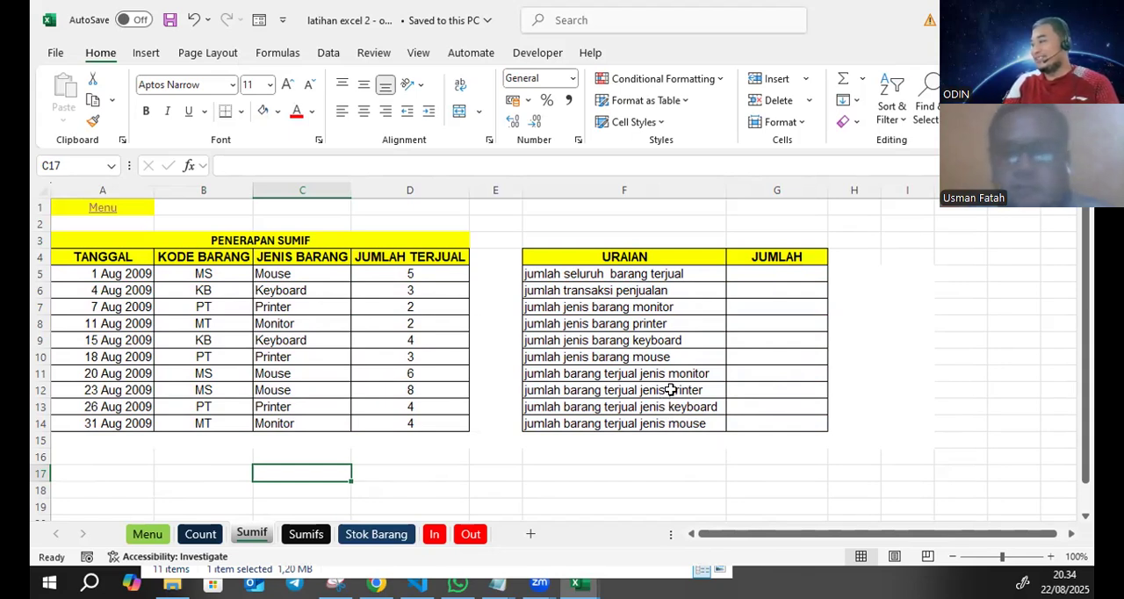
left_click(369, 305)
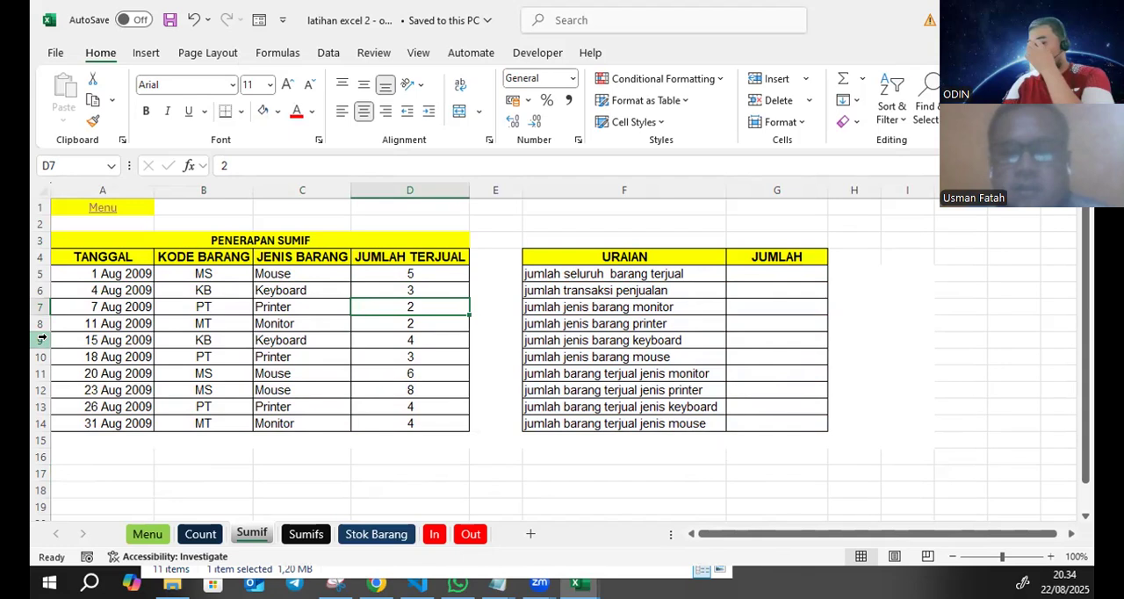
left_click(503, 293)
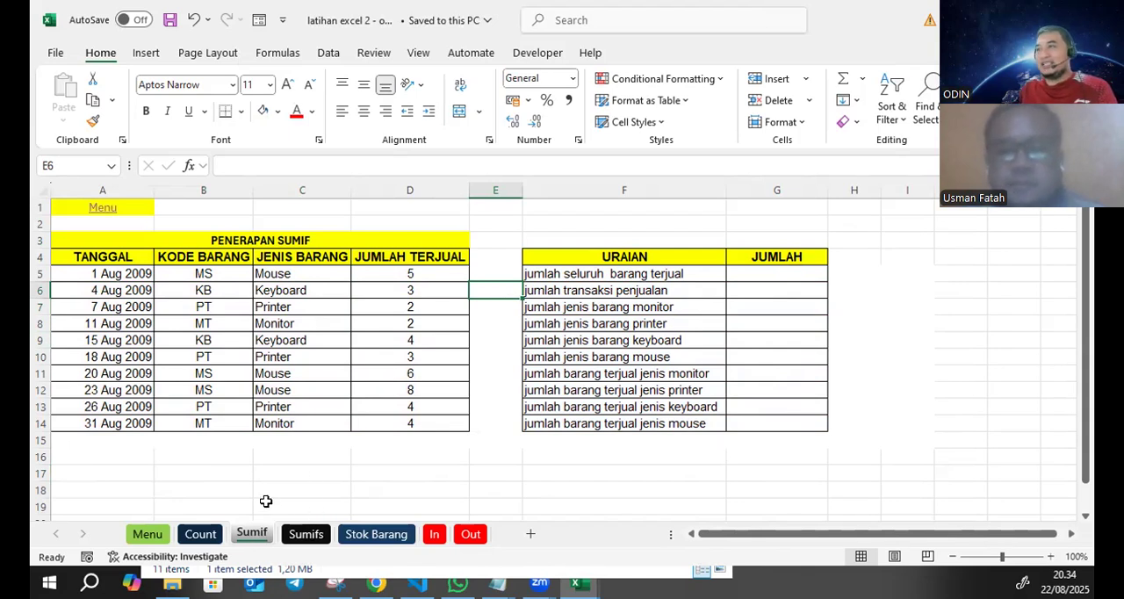
left_click(198, 535)
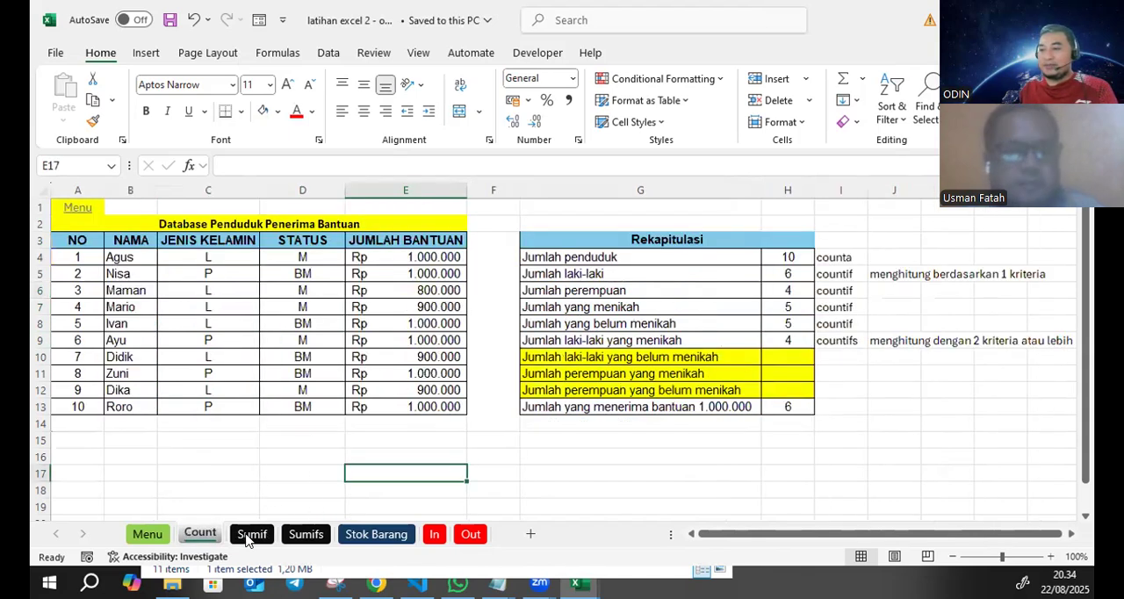
left_click(250, 535)
left_click(306, 534)
left_click(251, 534)
left_click(612, 499)
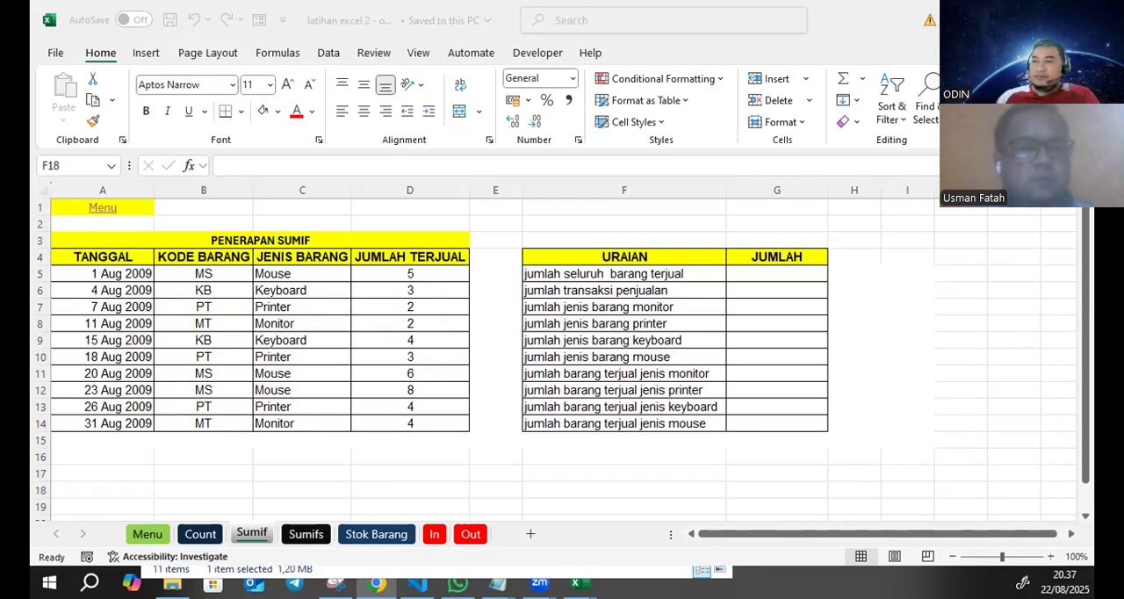
- Center the Jenis Barang entries in C5:C14 horizontally
left_click_drag(302, 273, 304, 422)
left_click(363, 111)
left_click(489, 340)
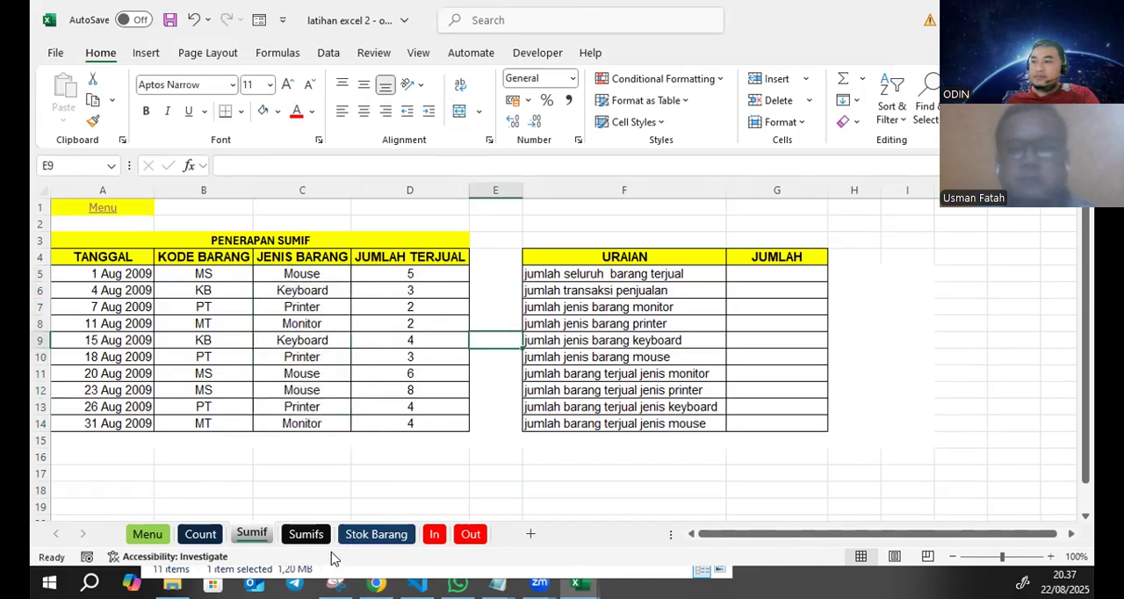
left_click(303, 488)
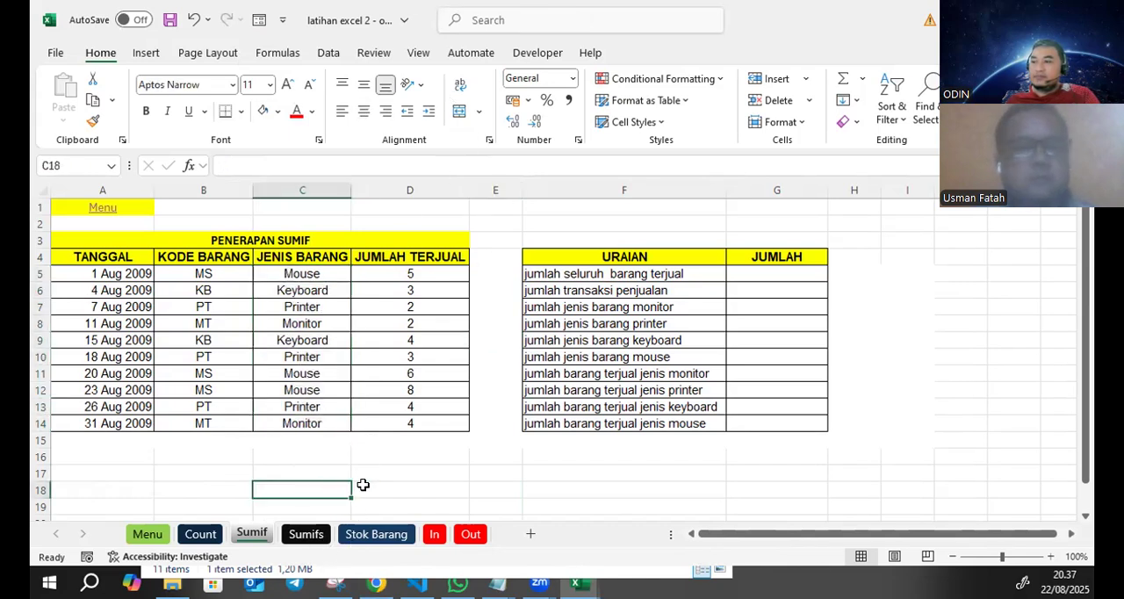
left_click(384, 483)
left_click(332, 485)
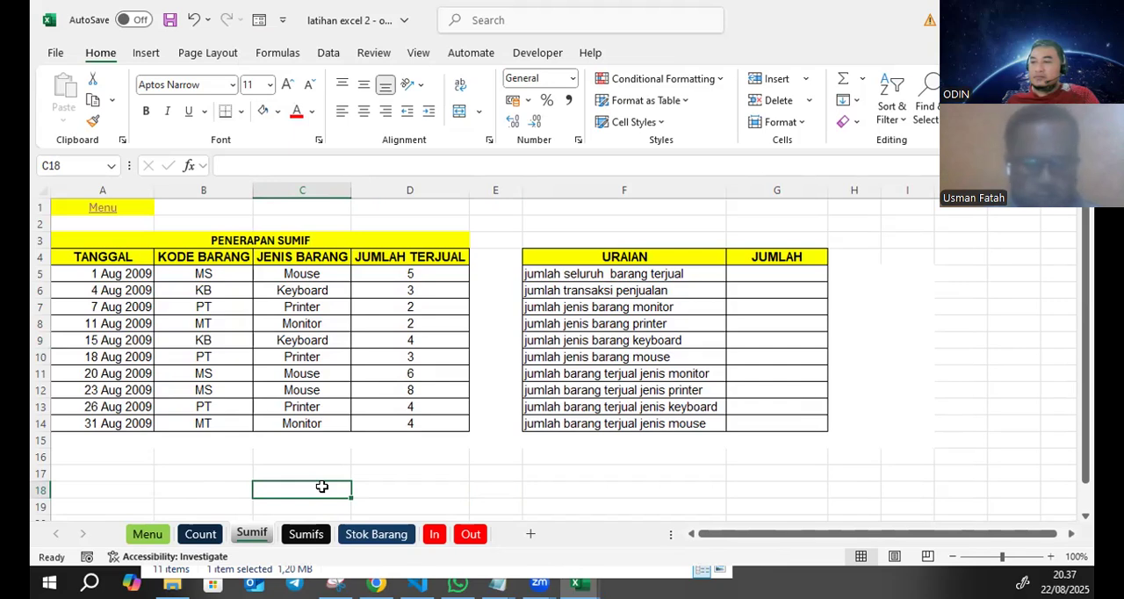
key("alt+Tab")
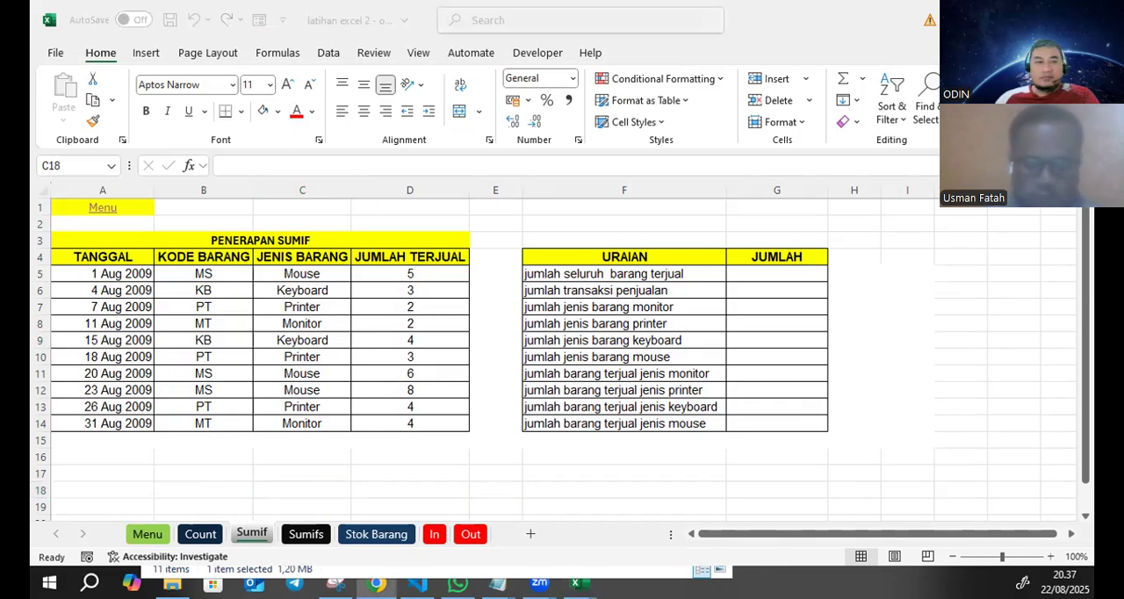
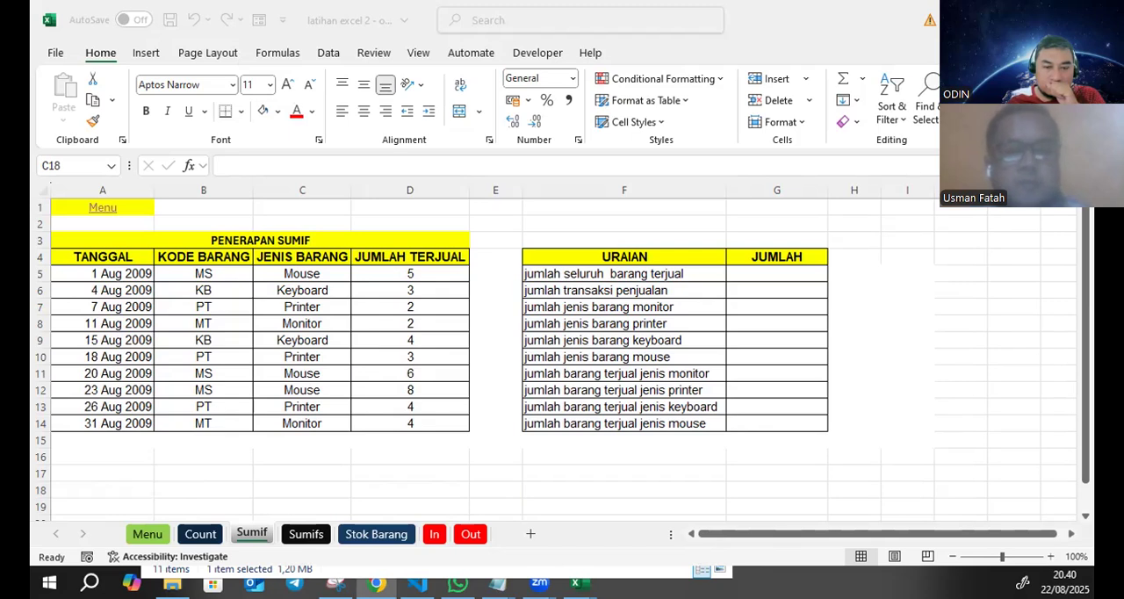
- Examine how the Kode Barang codes correspond to the Jenis Barang entries in the sales table
left_click(600, 280)
left_click(291, 286)
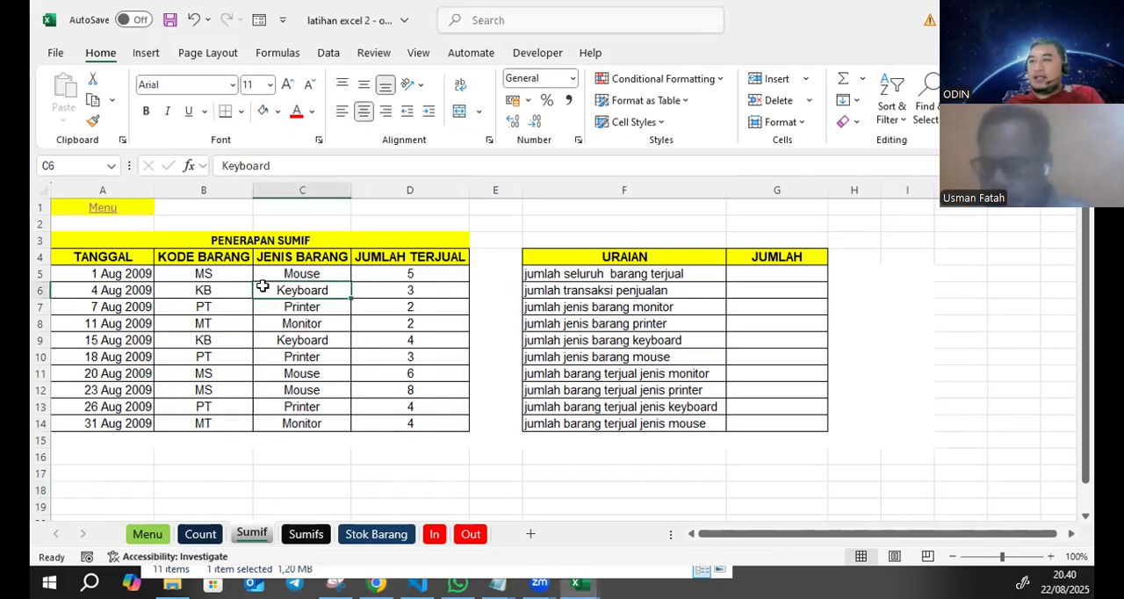
left_click(237, 274)
left_click(286, 304)
left_click(291, 367)
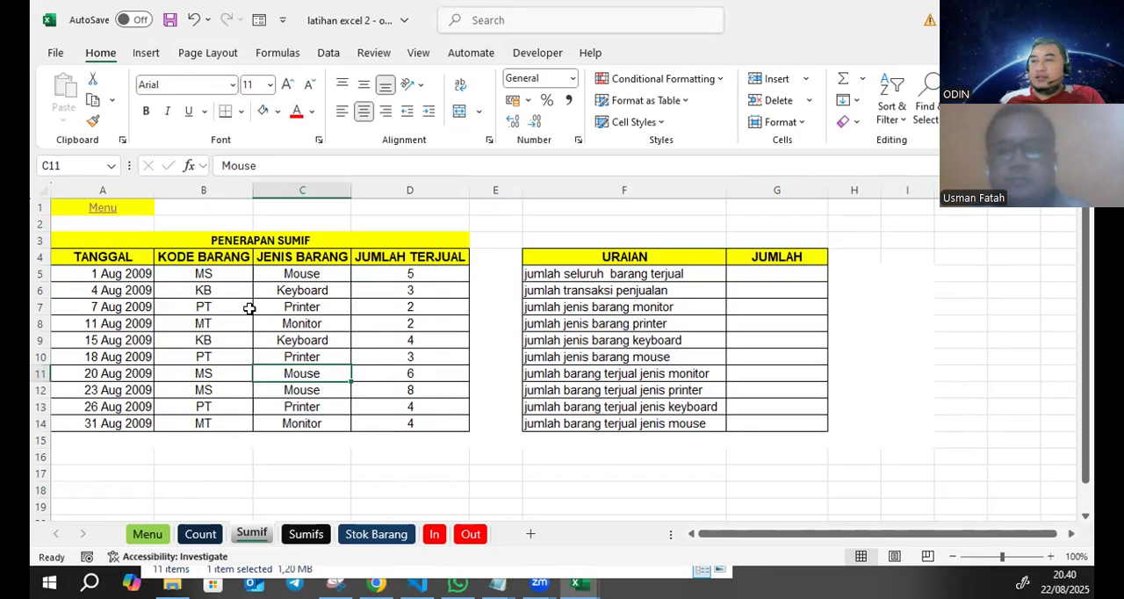
left_click(242, 289)
left_click(217, 337)
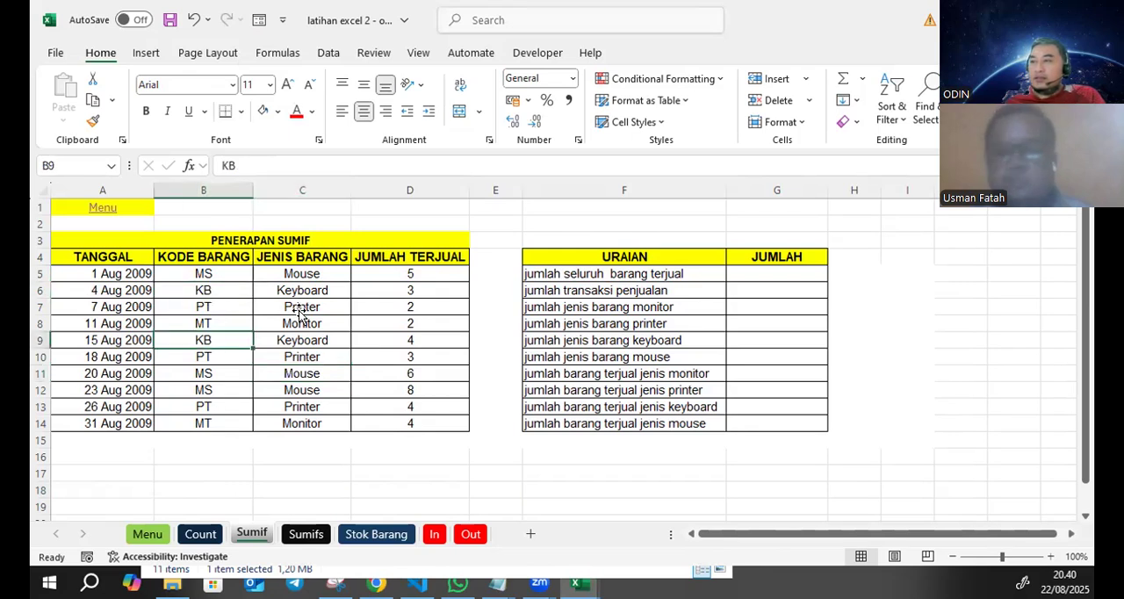
left_click(299, 309)
left_click(311, 271)
left_click(290, 306)
left_click(301, 357)
left_click(302, 407)
left_click(302, 423)
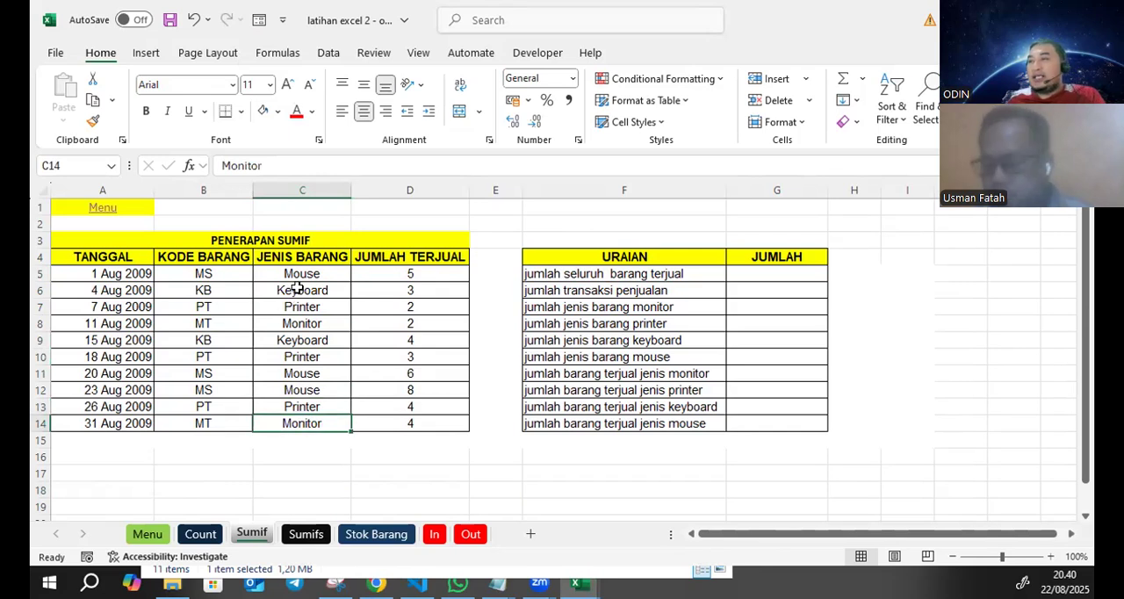
- Clear the Jenis Barang entries from C5:C14 in the sales table
left_click_drag(313, 275, 314, 417)
key("Delete")
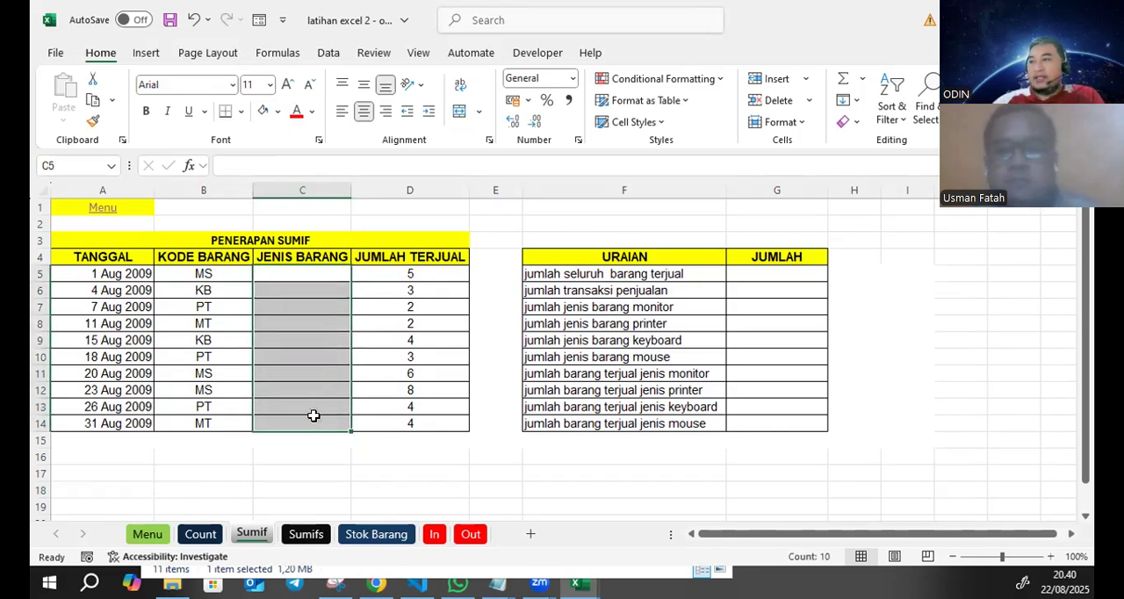
left_click(263, 474)
- Start a code reference list below the sales table with MS, KB and PT in B17:B19
left_click(225, 474)
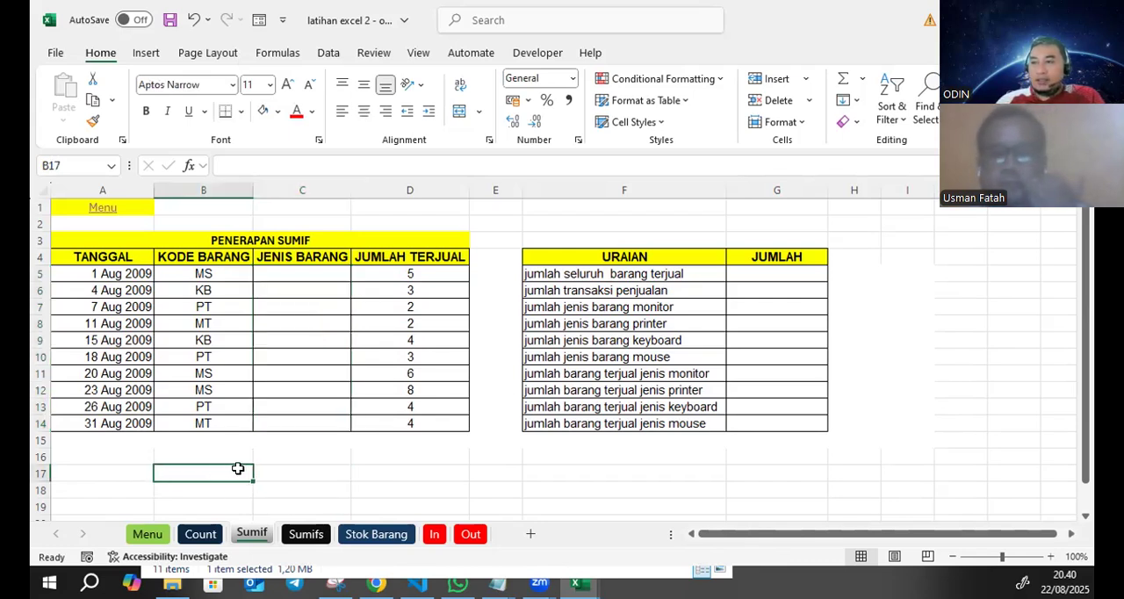
type("MS")
key("Return")
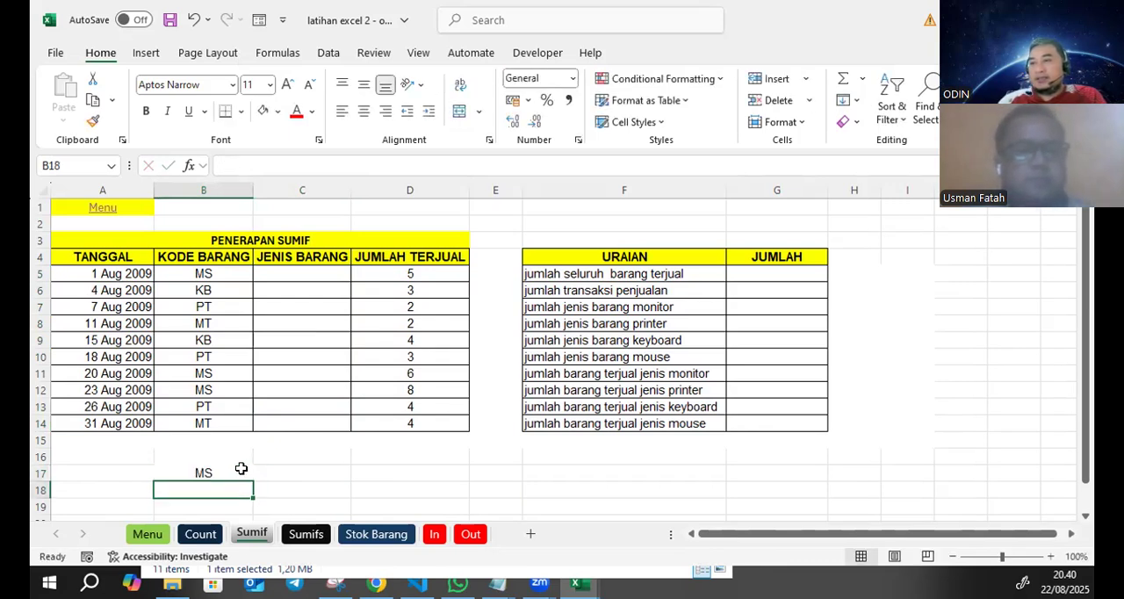
type("KB")
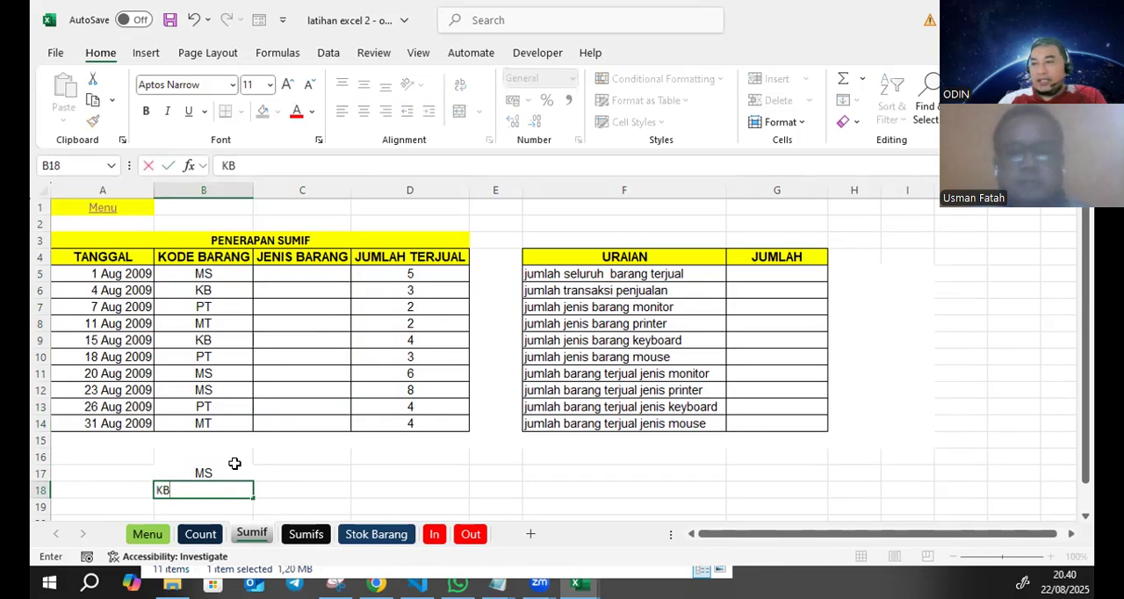
key("Return")
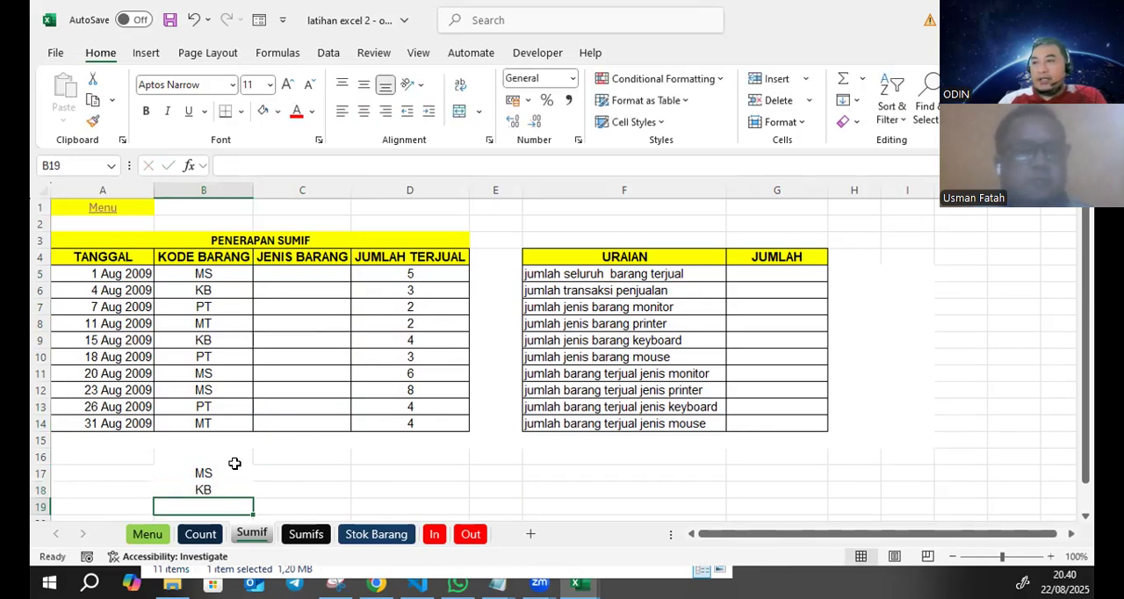
type("P")
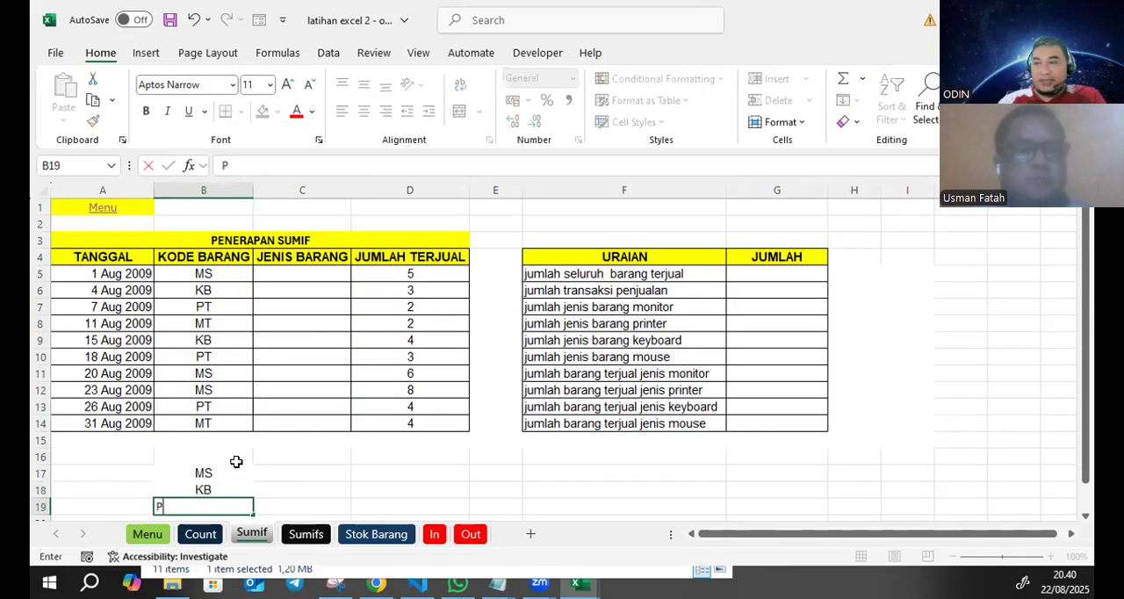
type("T")
key("Return")
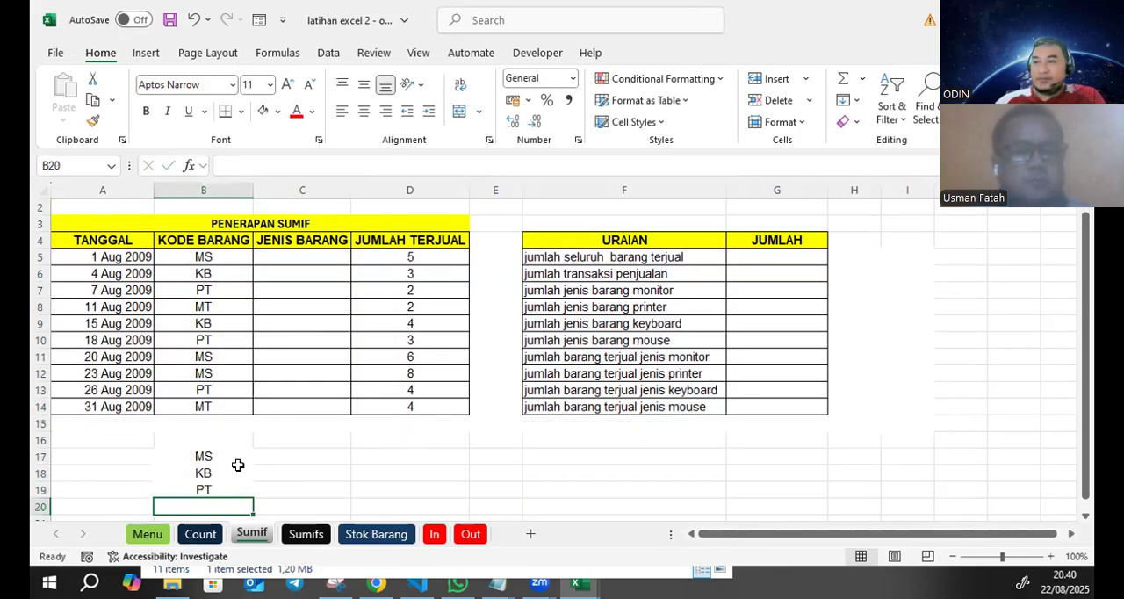
- Check the sales table for the remaining item code and add MT in B20
scroll(416, 406, "down", 1, "ctrl")
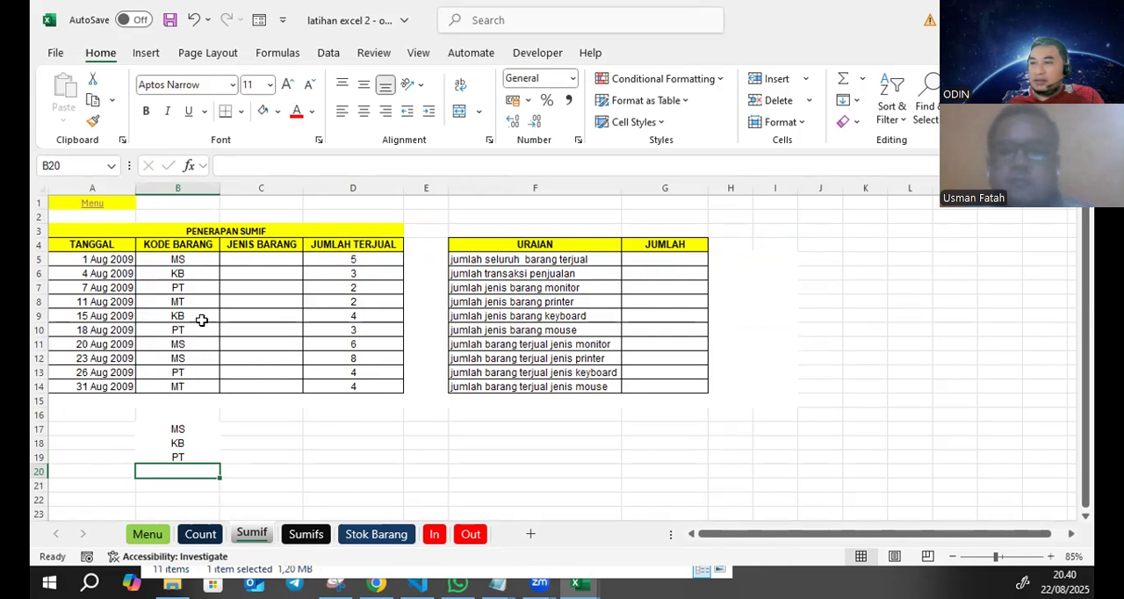
left_click(198, 269)
left_click(191, 291)
left_click(179, 342)
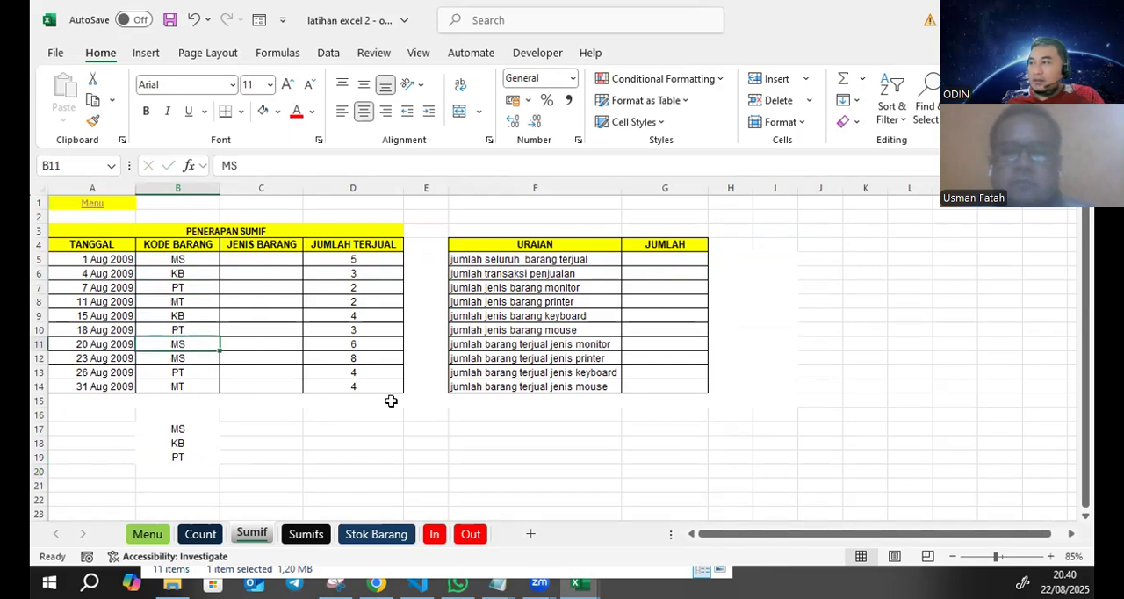
left_click(558, 360)
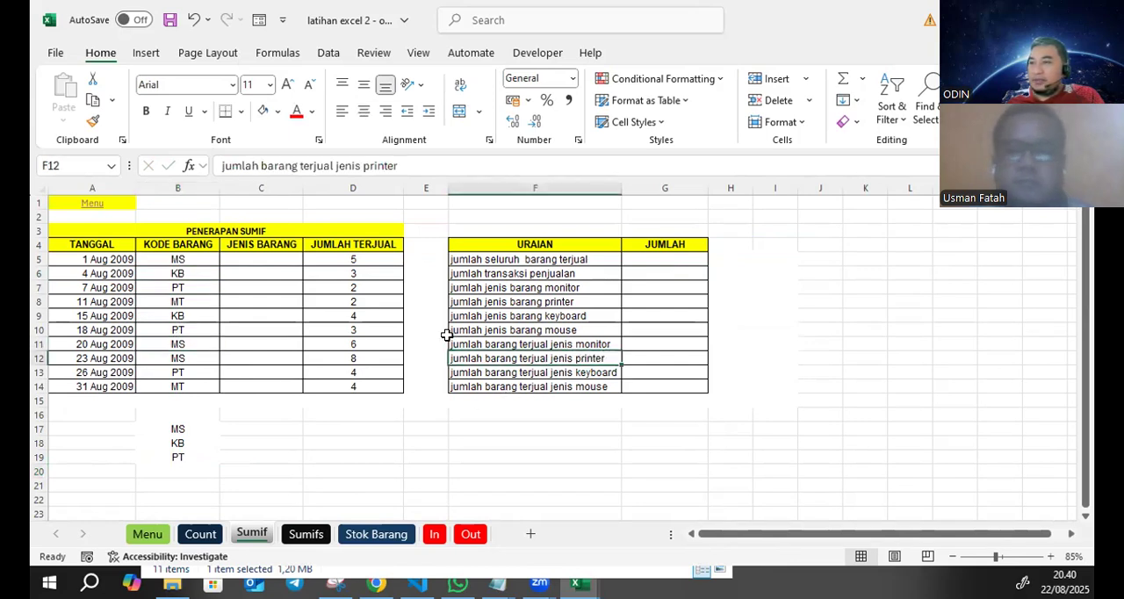
left_click(216, 298)
left_click(261, 290)
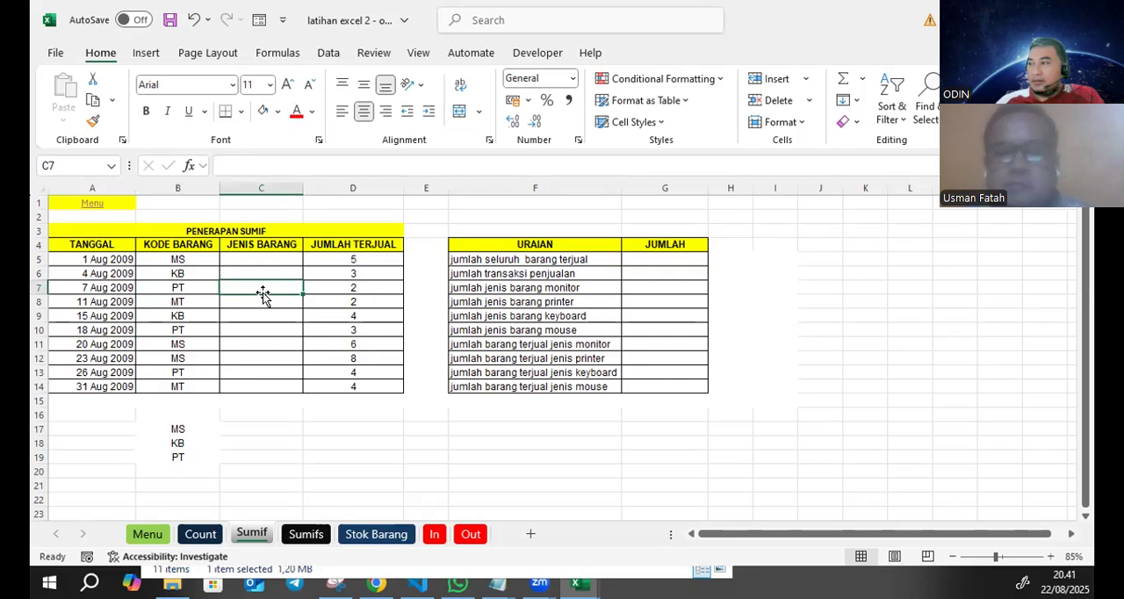
left_click(191, 469)
type("MT")
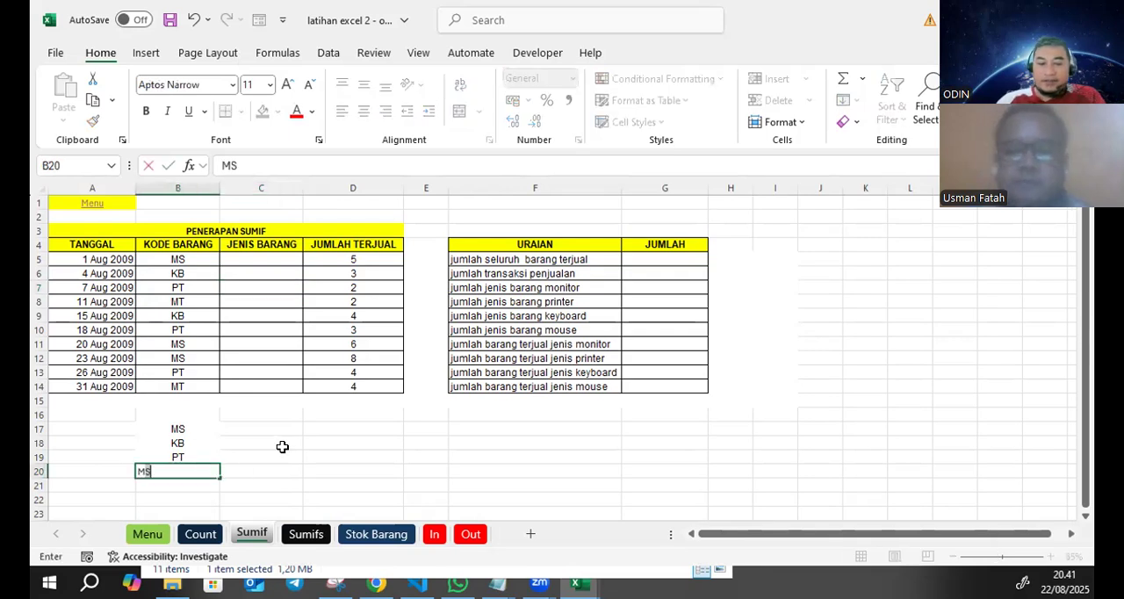
key("Return")
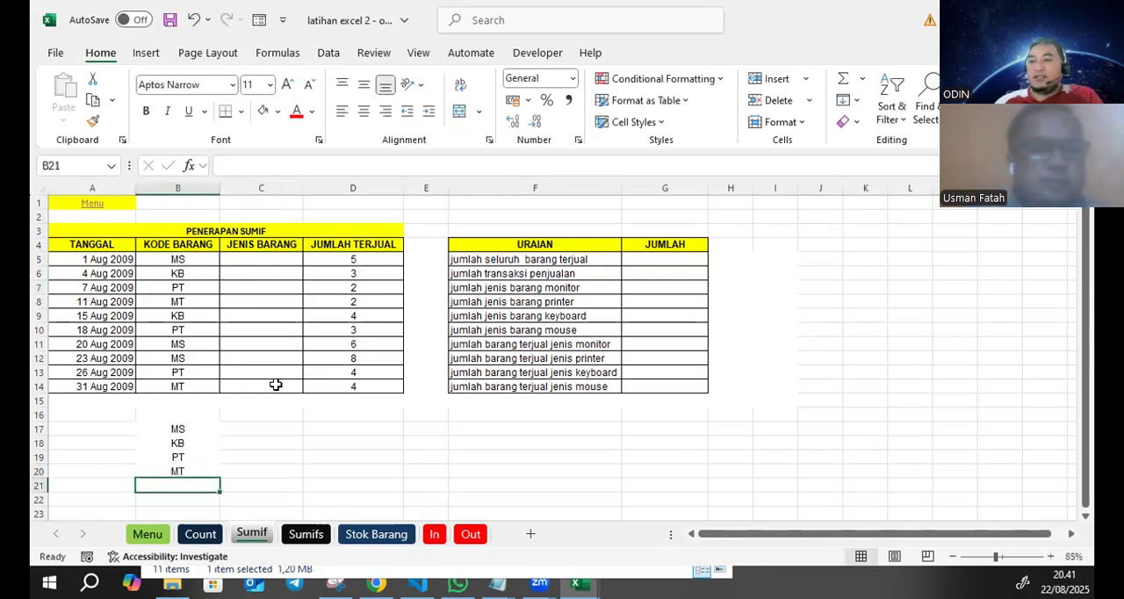
- Enter the item names Mouse in C17 and Keyboard in C18 beside their codes
left_click(256, 425)
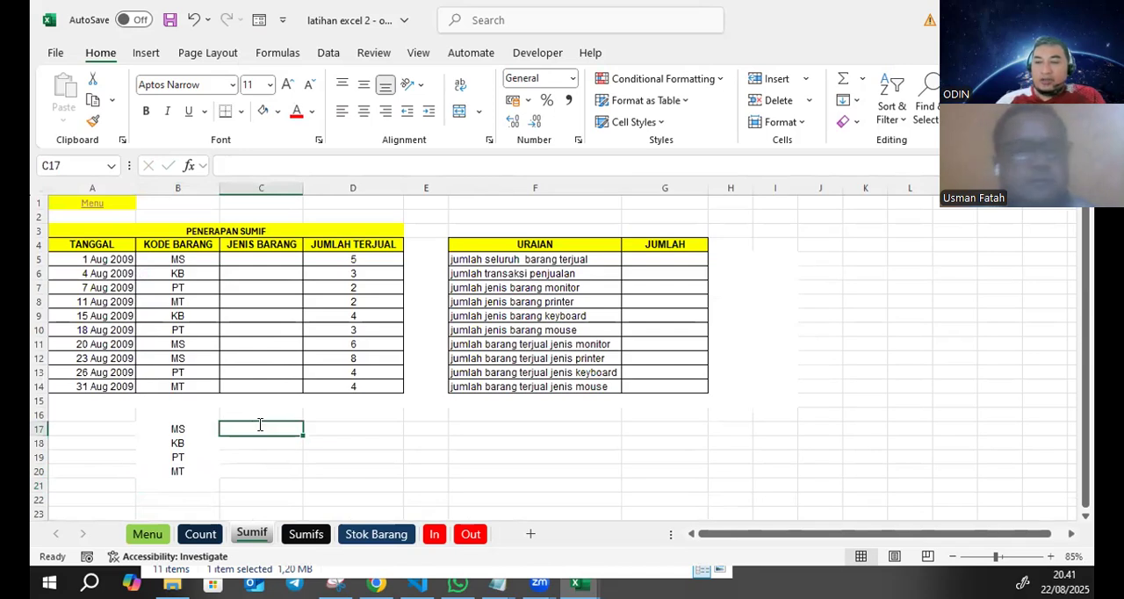
type("Mouse")
key("Return")
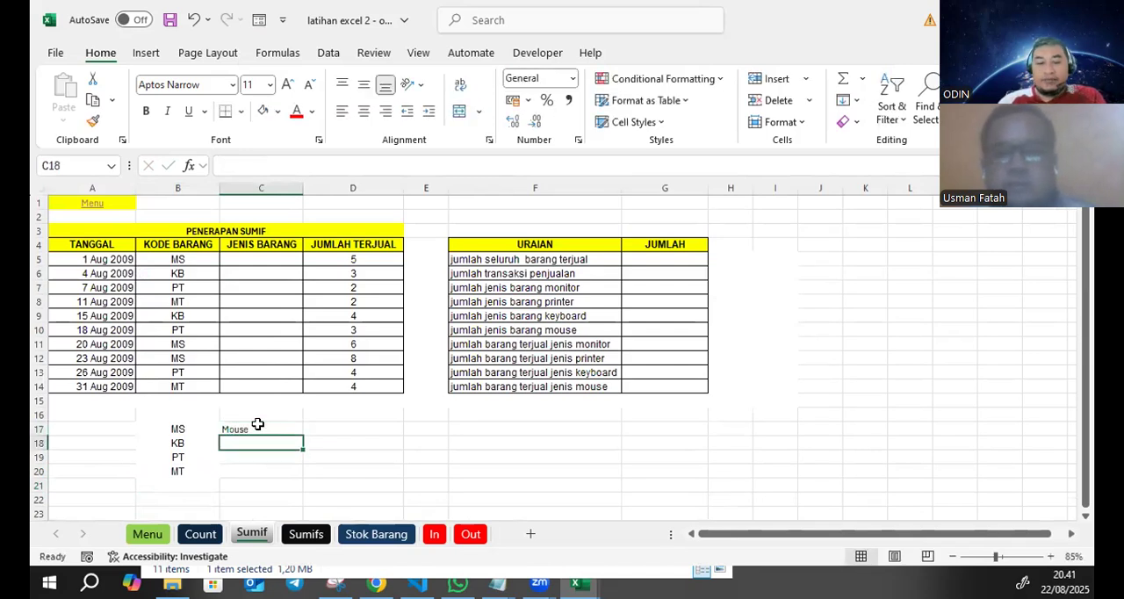
type("Key")
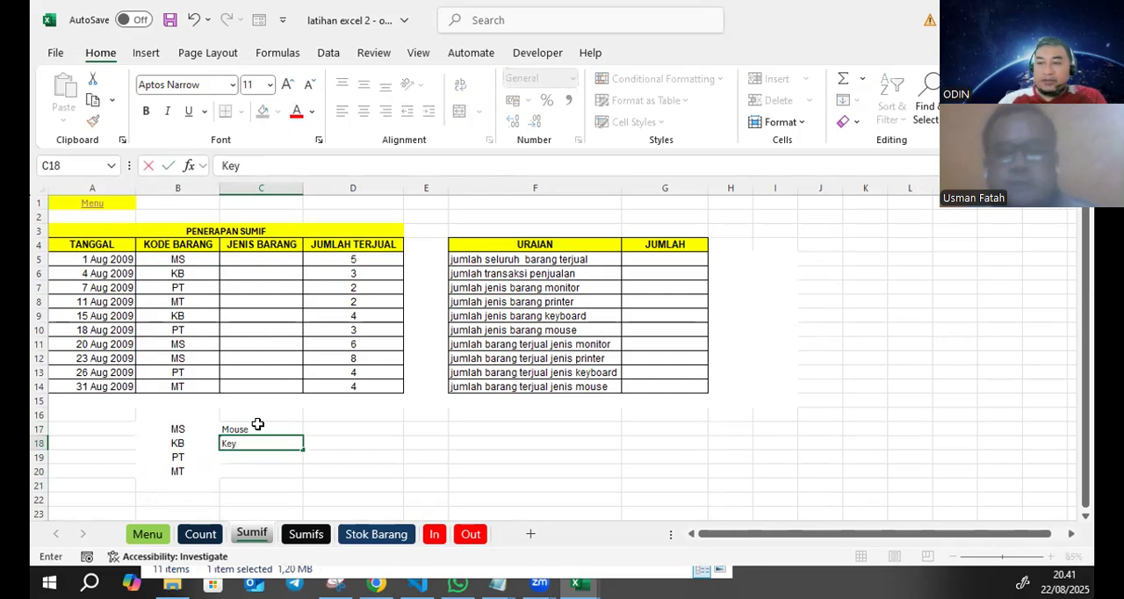
type("bi")
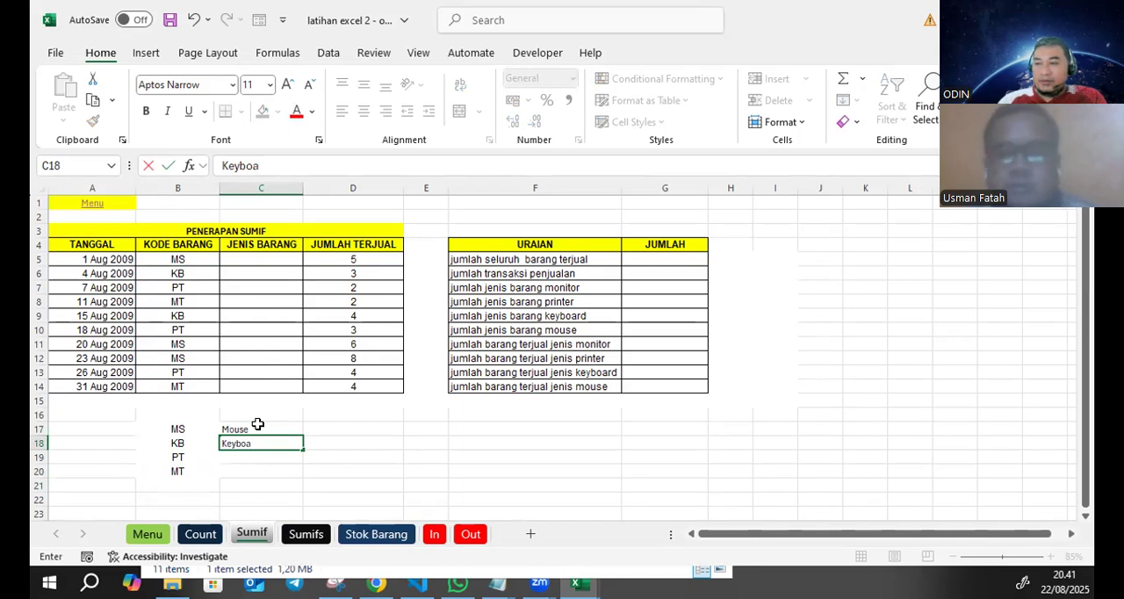
type("ard")
key("Return")
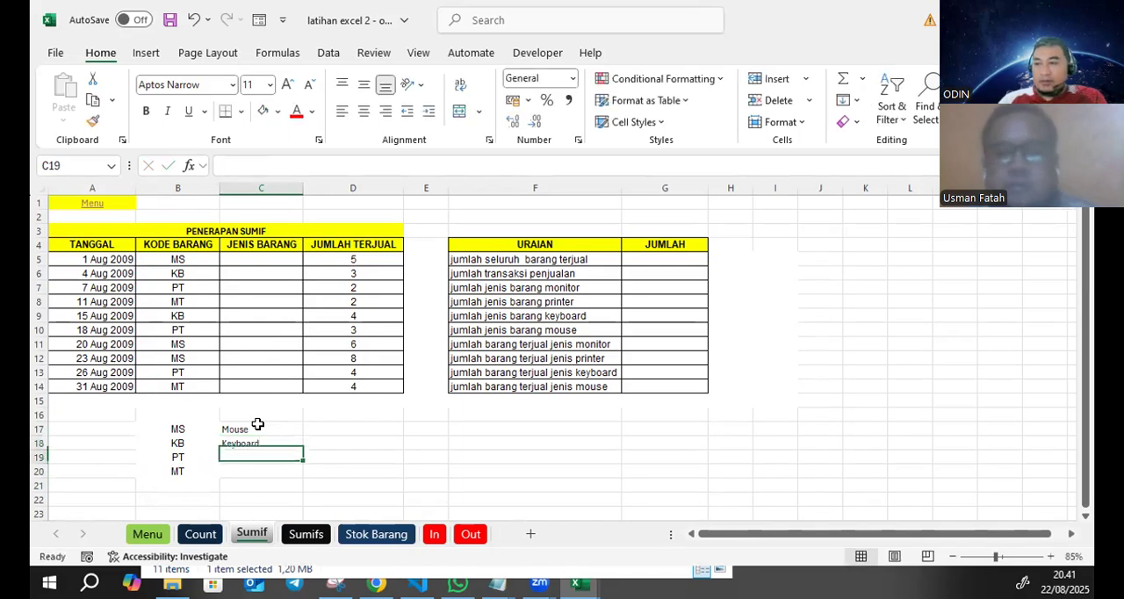
- Enter the item names Printer in C19 and Monitor in C20 beside their codes
type("Printer")
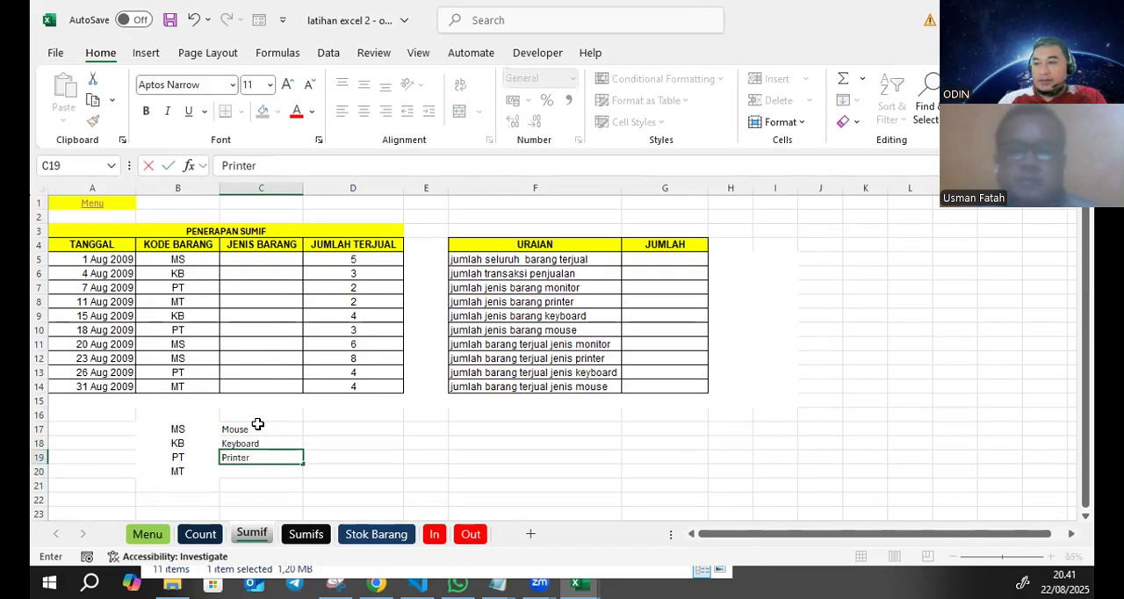
key("Return")
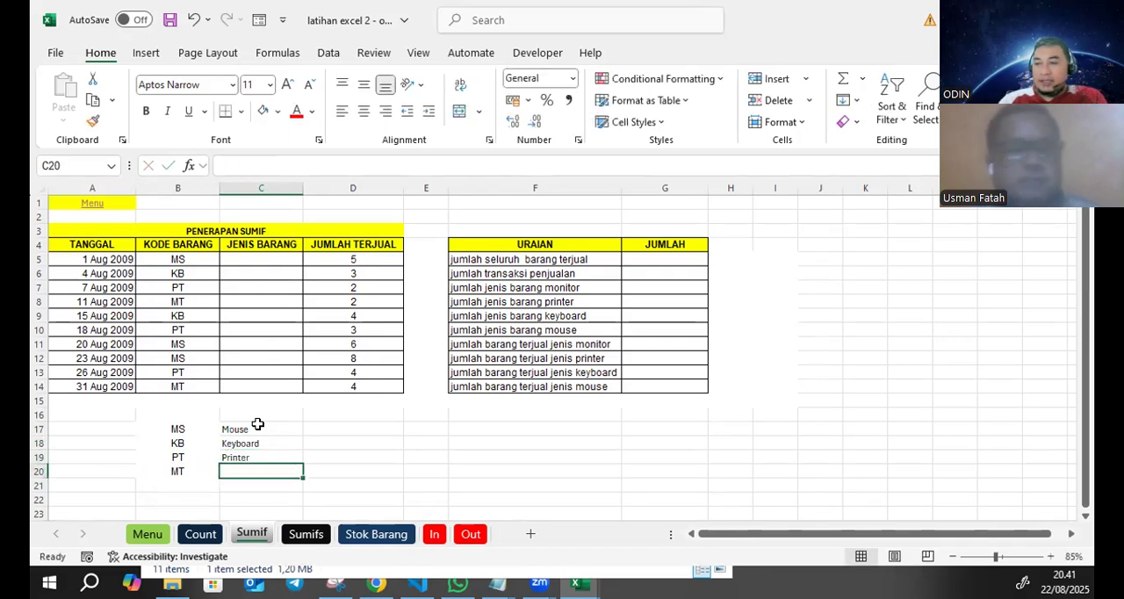
type("Monit")
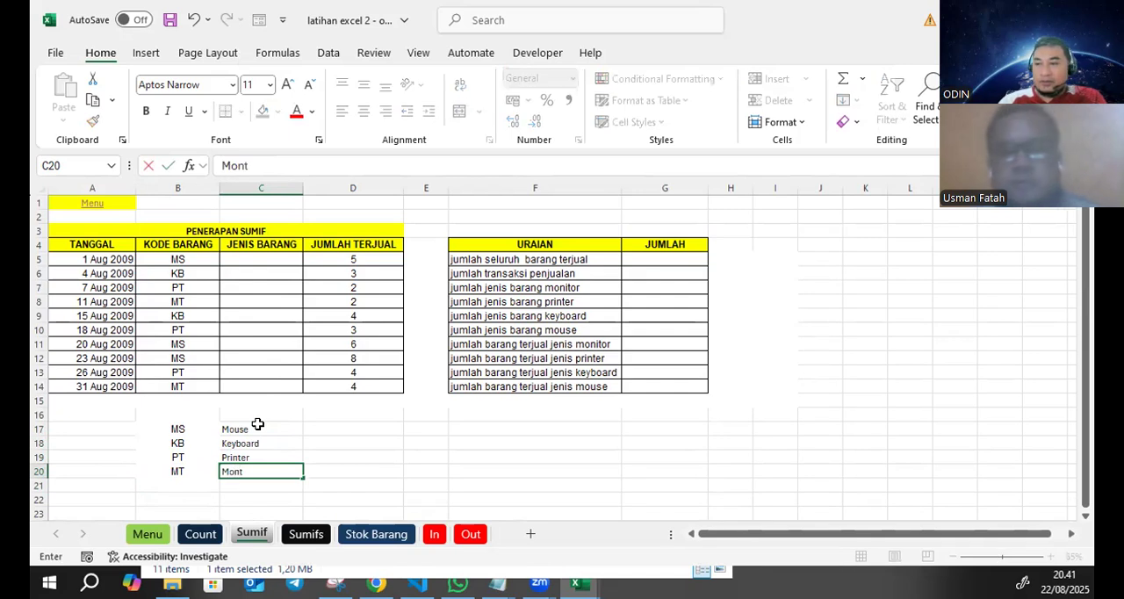
type("o")
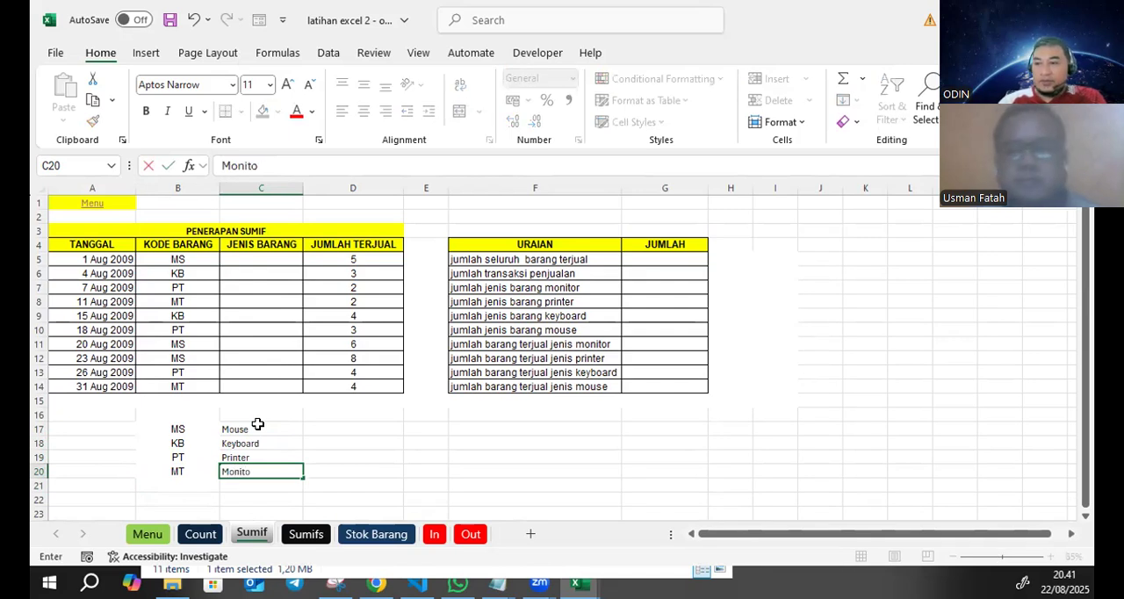
type("r")
key("Return")
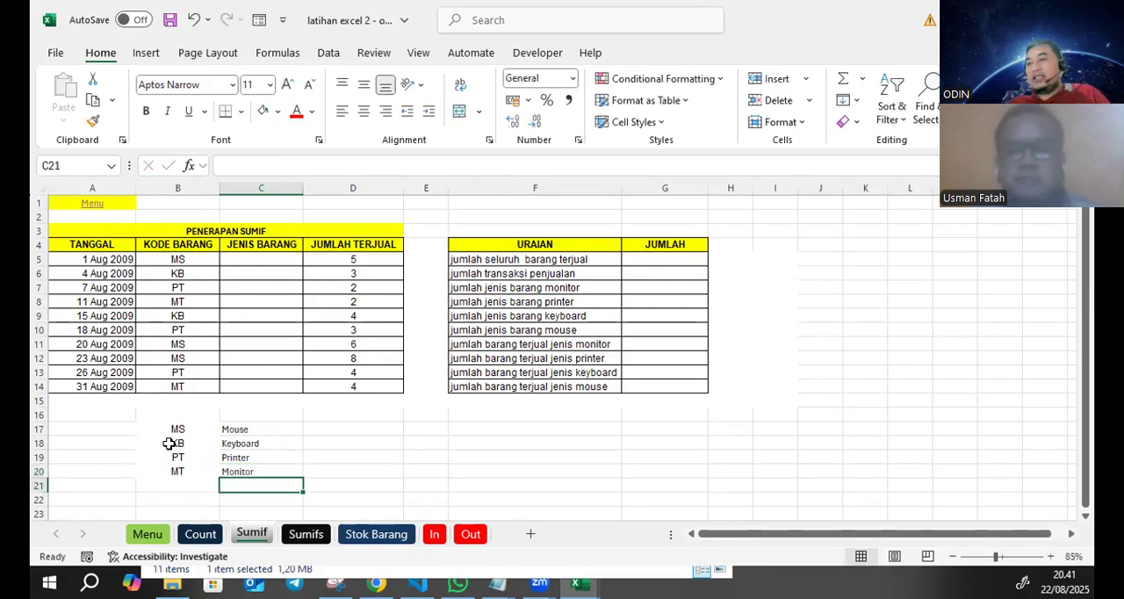
- Center the code reference table B17:C20 horizontally and apply borders around all its cells
left_click_drag(181, 425, 277, 471)
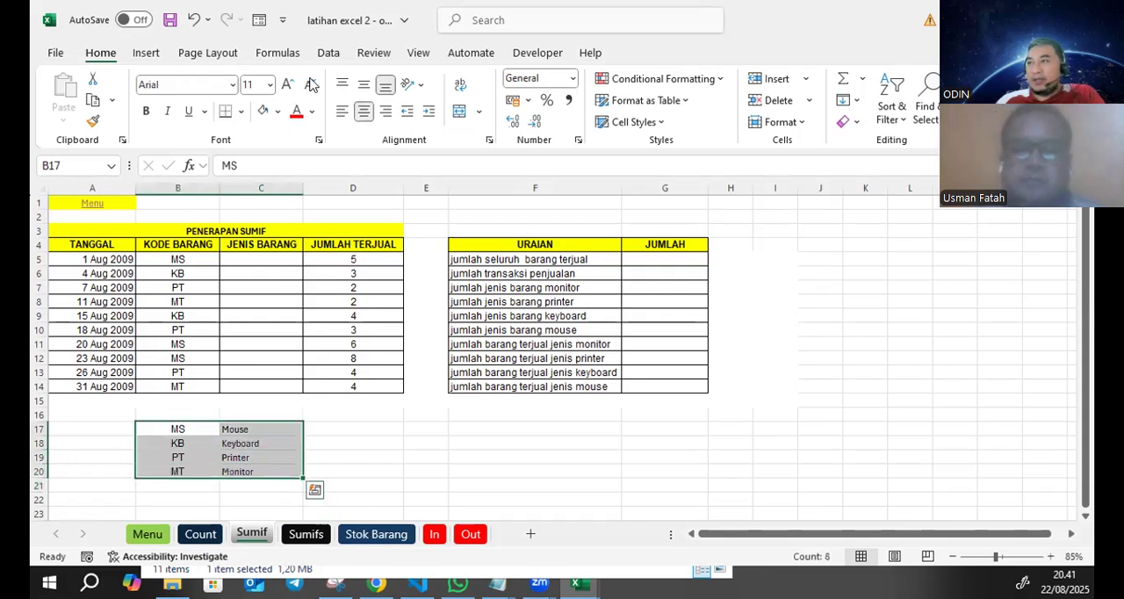
left_click(367, 114)
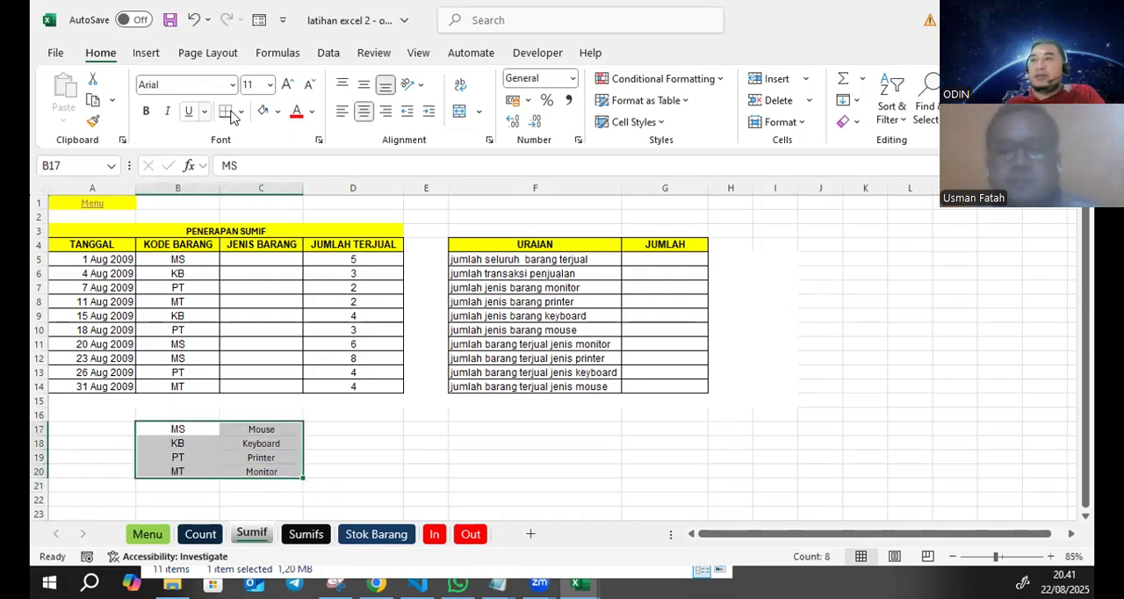
left_click(240, 111)
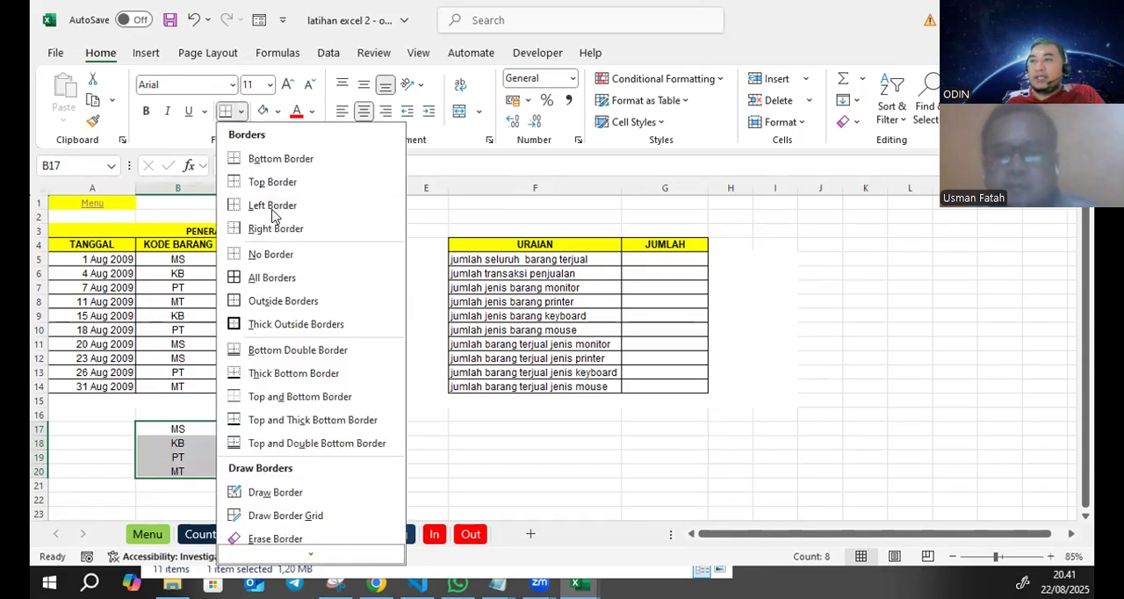
left_click(303, 321)
left_click(370, 479)
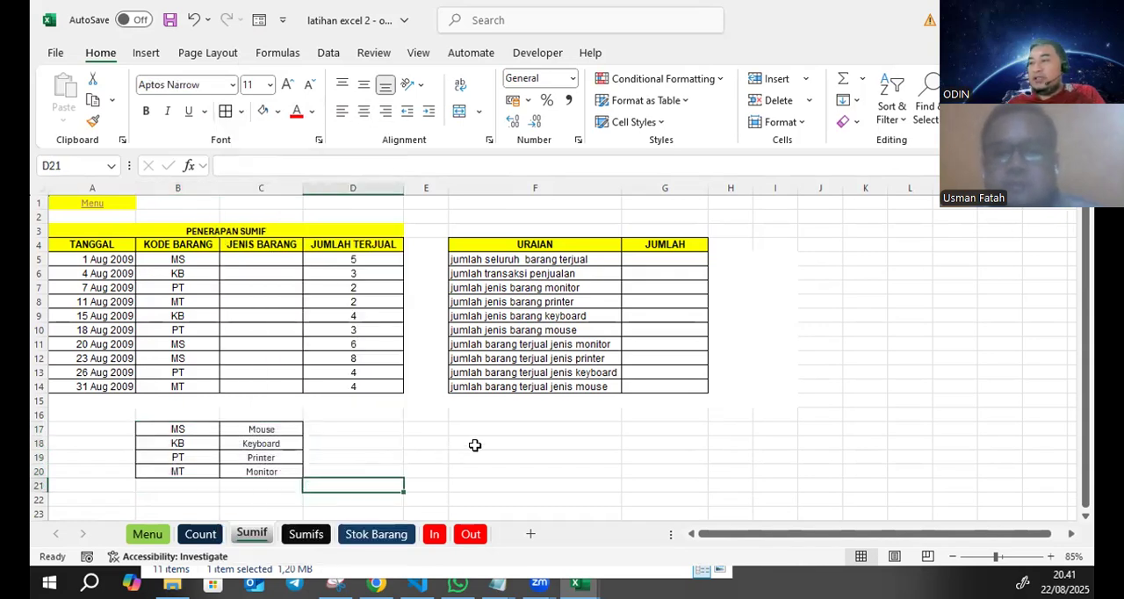
- Write the IF explanation notes: IF in F18, JIKA in G18 and MAKA in F19
left_click(475, 439)
type("IF")
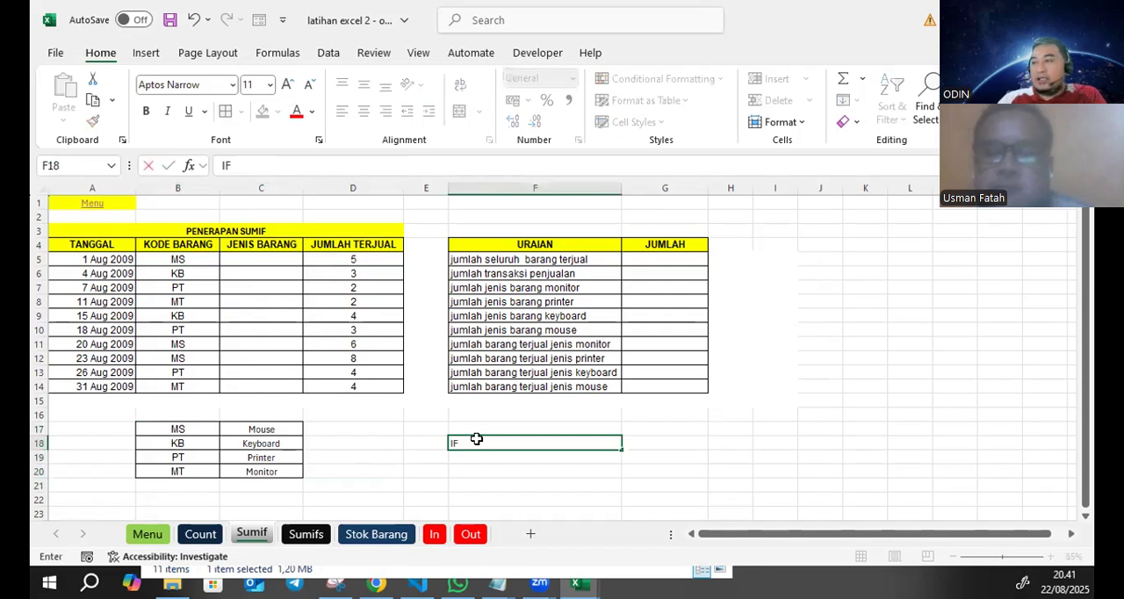
key("Tab")
type("JIKA")
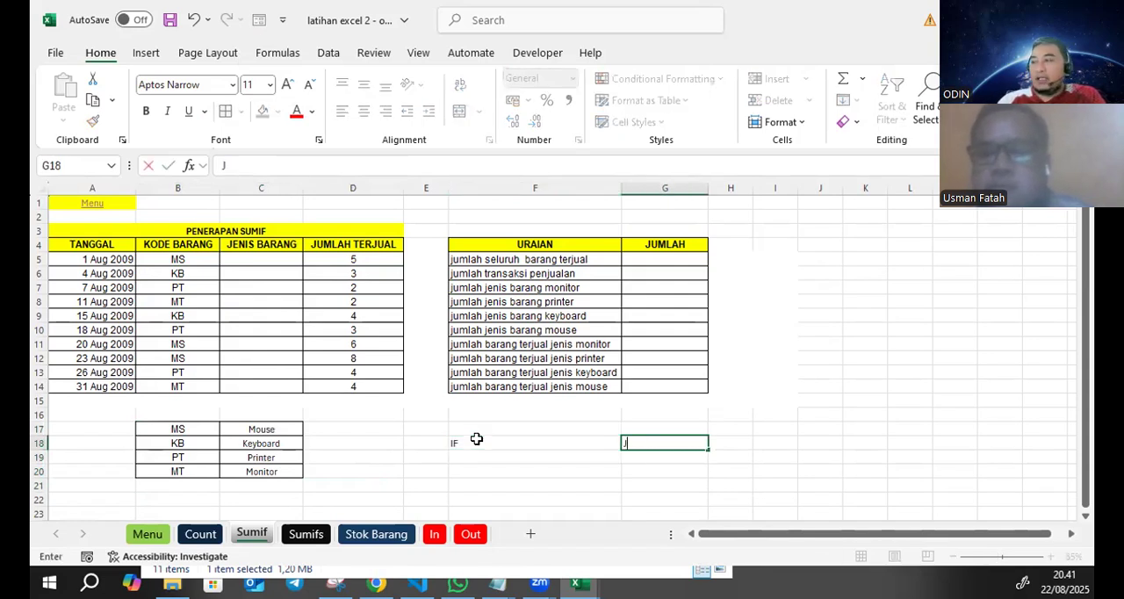
key("Return")
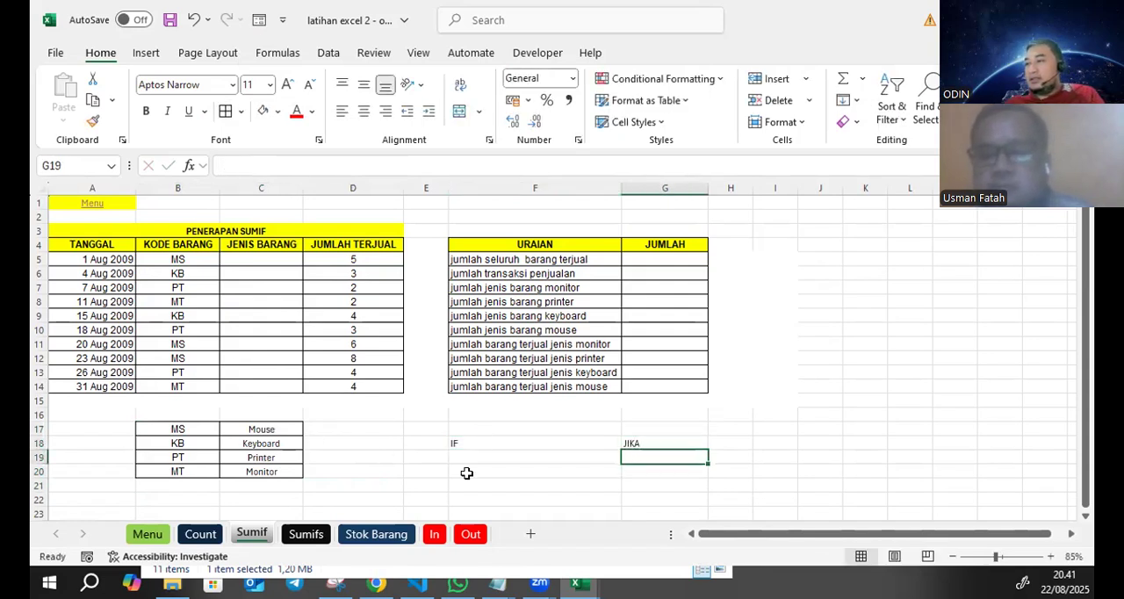
left_click(482, 457)
type("MAKA")
key("Return")
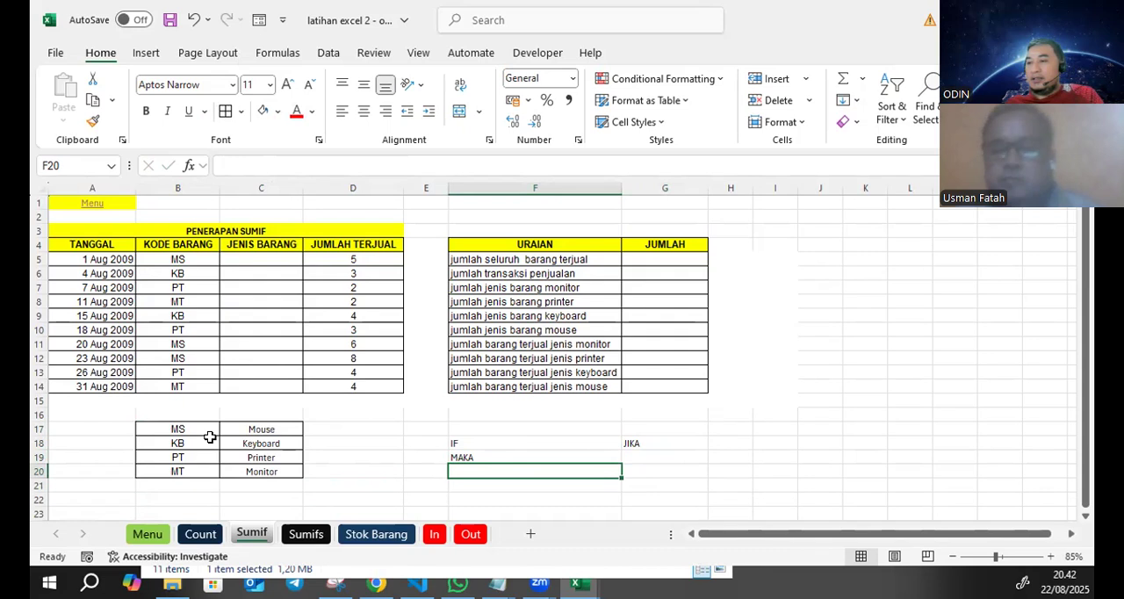
- Enter the label K1 in D17 beside the Mouse row of the code reference table
left_click(318, 428)
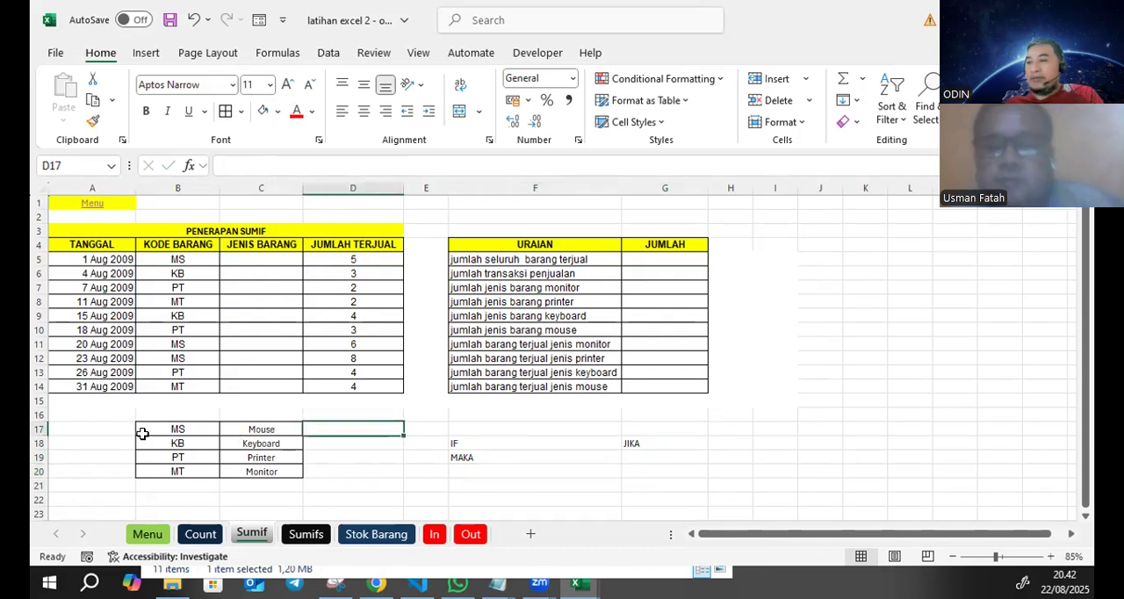
left_click(176, 430)
left_click(241, 428)
left_click(332, 427)
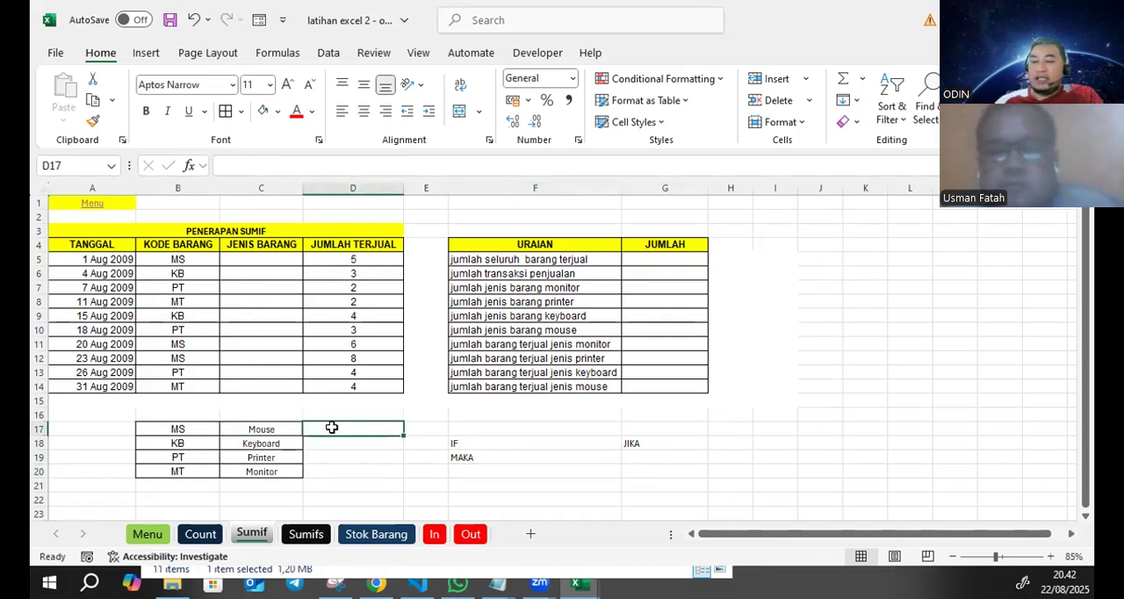
type("kON")
key("BackSpace")
key("BackSpace")
key("BackSpace")
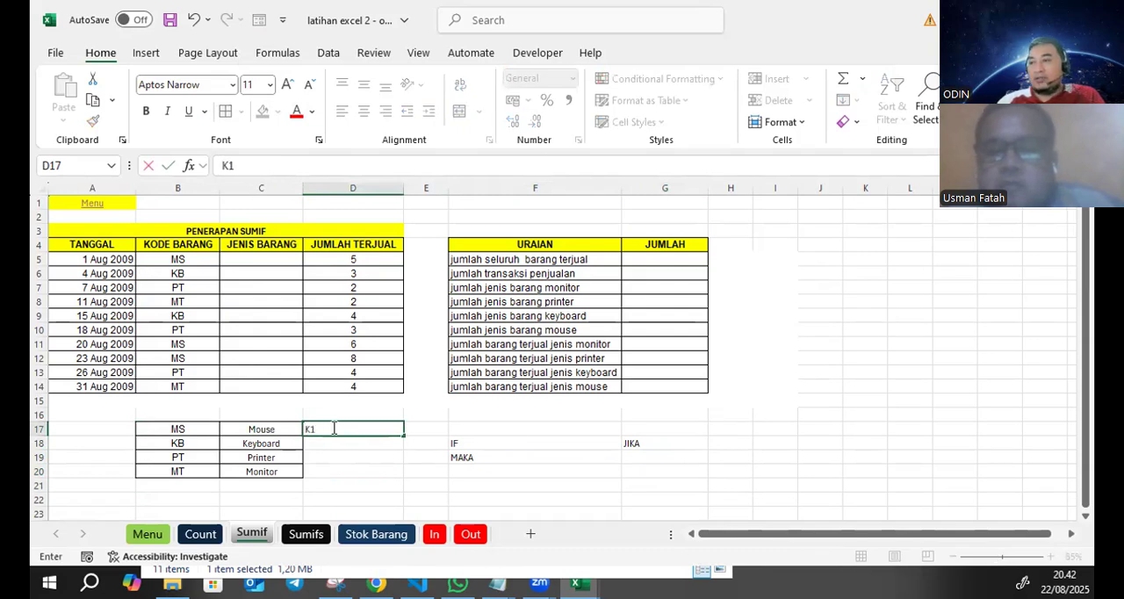
key("Return")
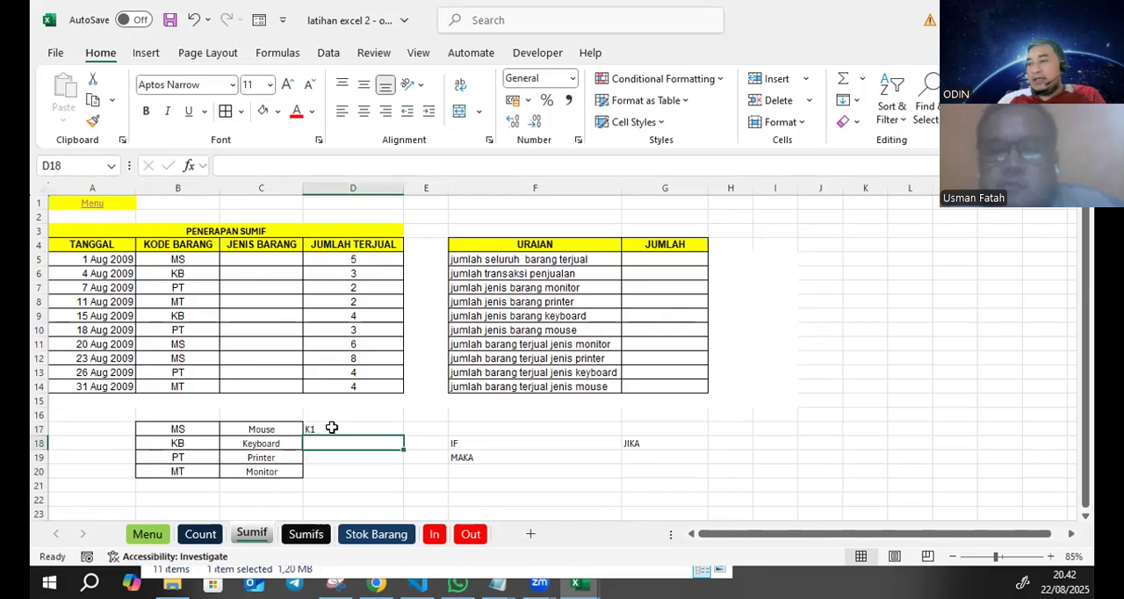
- Enter the labels k2, k3 and k4 in D18:D20 beside Keyboard, Printer and Monitor
type("k1")
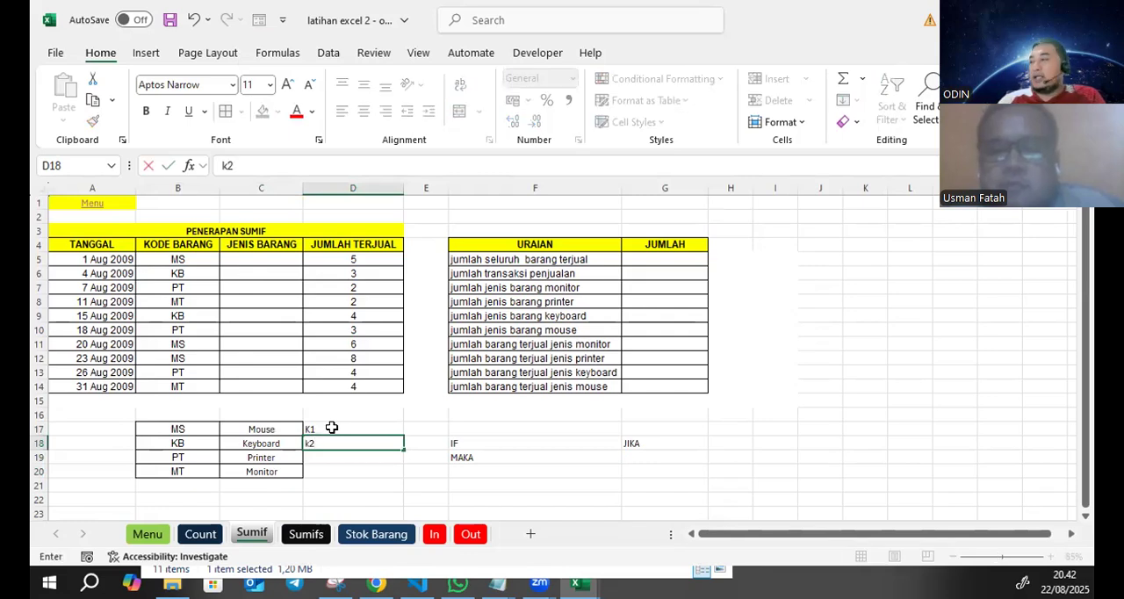
key("Return")
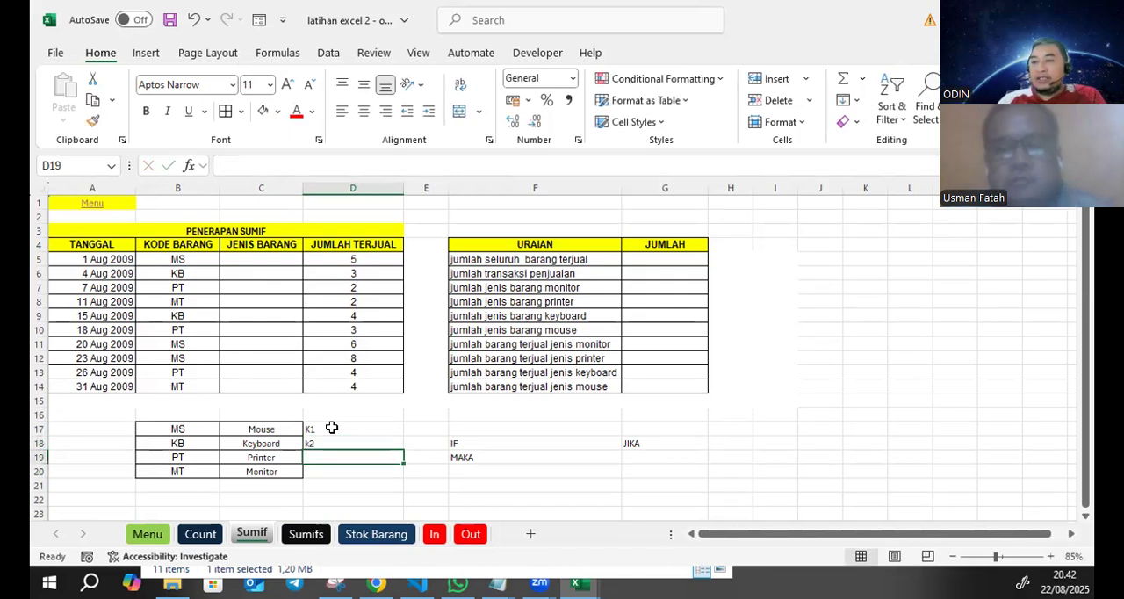
type("k3")
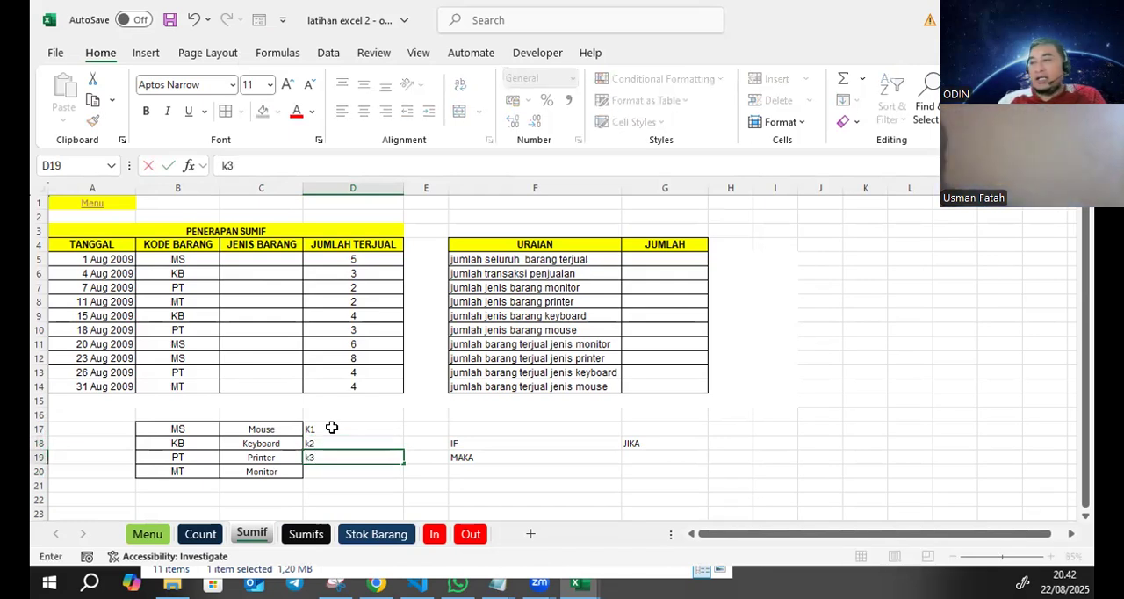
key("Return")
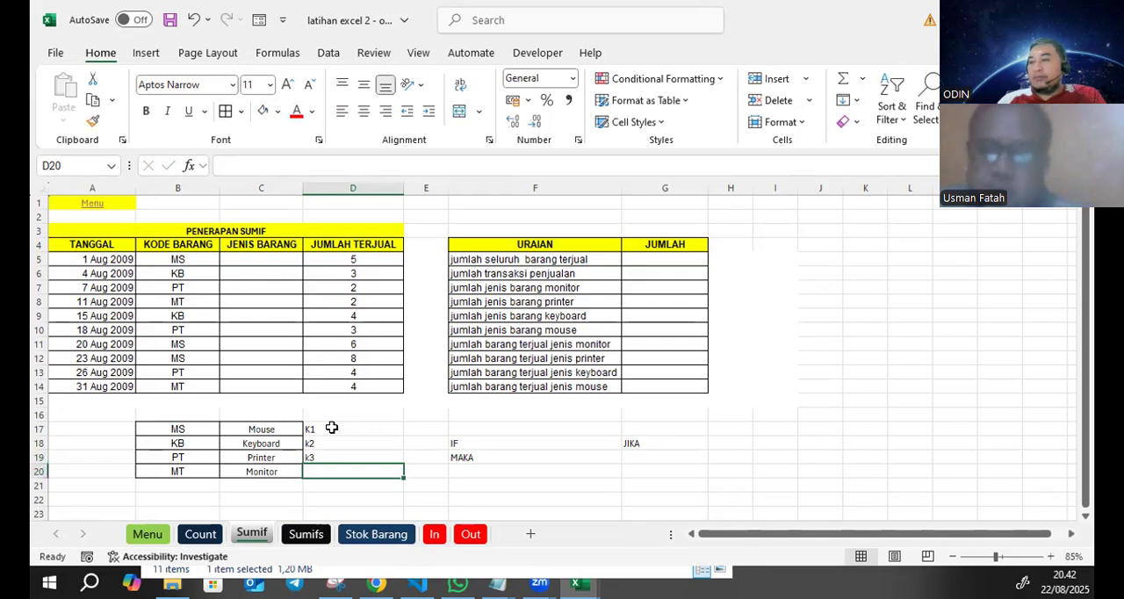
type("k4")
key("Return")
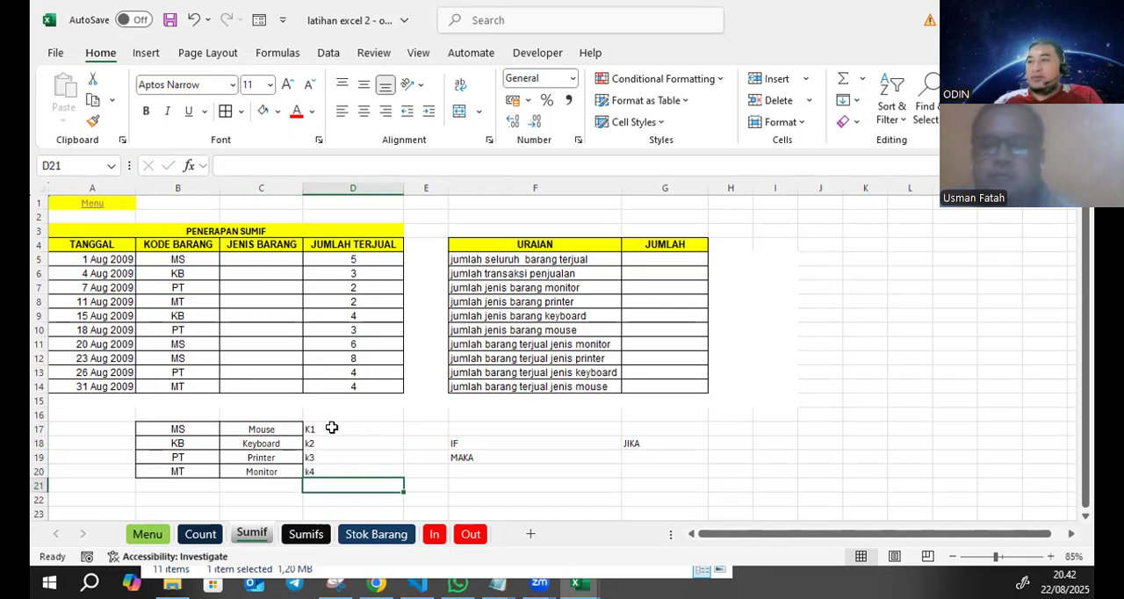
- Start an IF formula in C5 that returns "Mouse" when B5 equals "MS", using a semicolon as argument separator
left_click(276, 254)
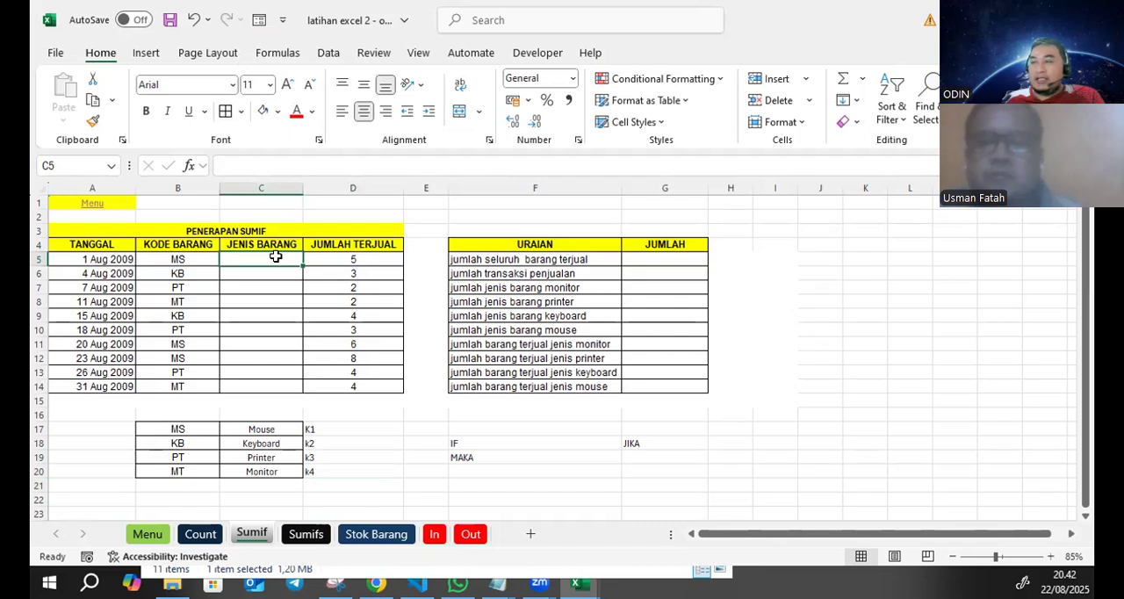
left_click(256, 167)
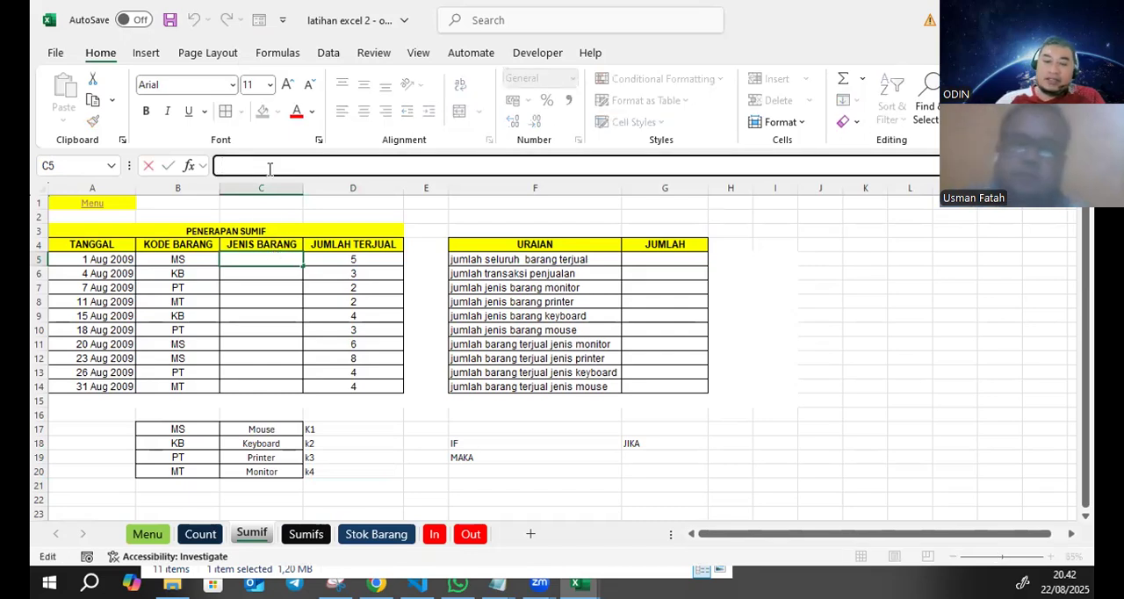
type("=IF")
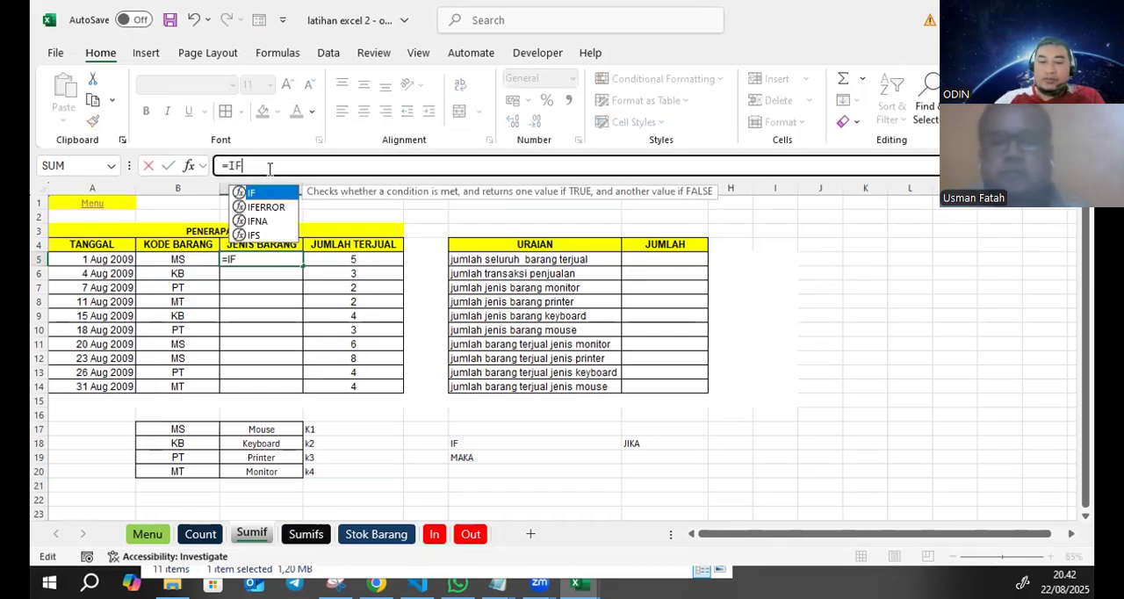
type("(")
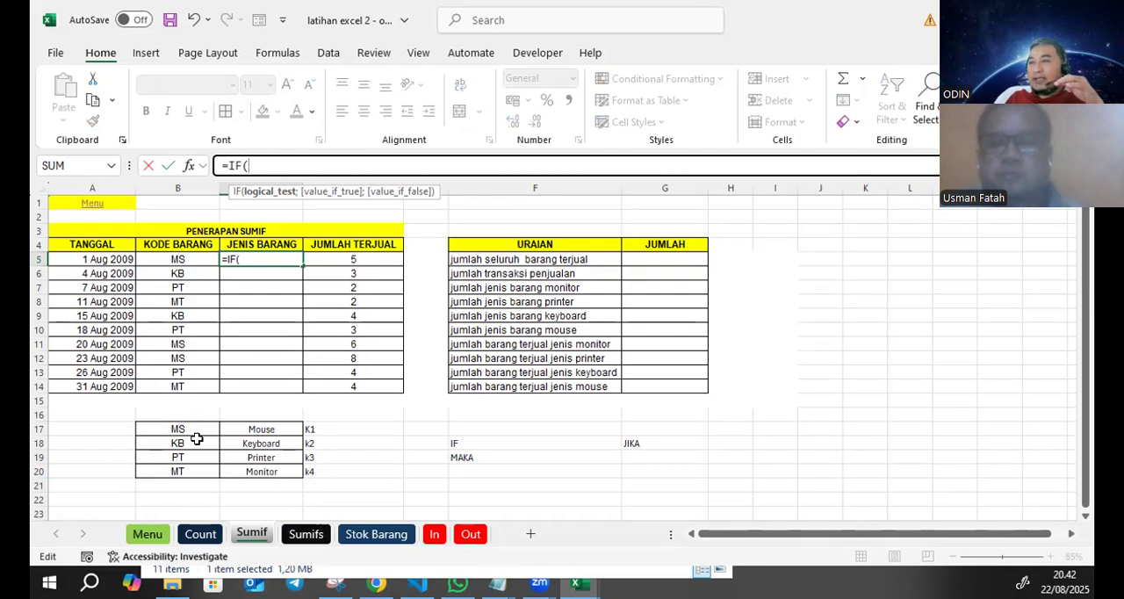
left_click(179, 256)
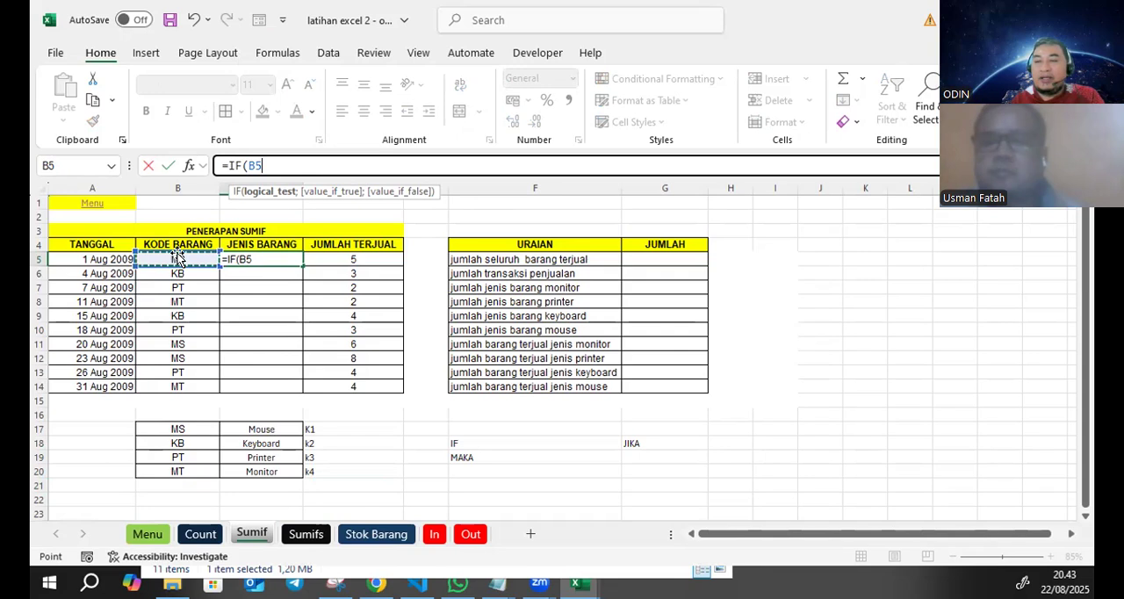
type("=\"MS")
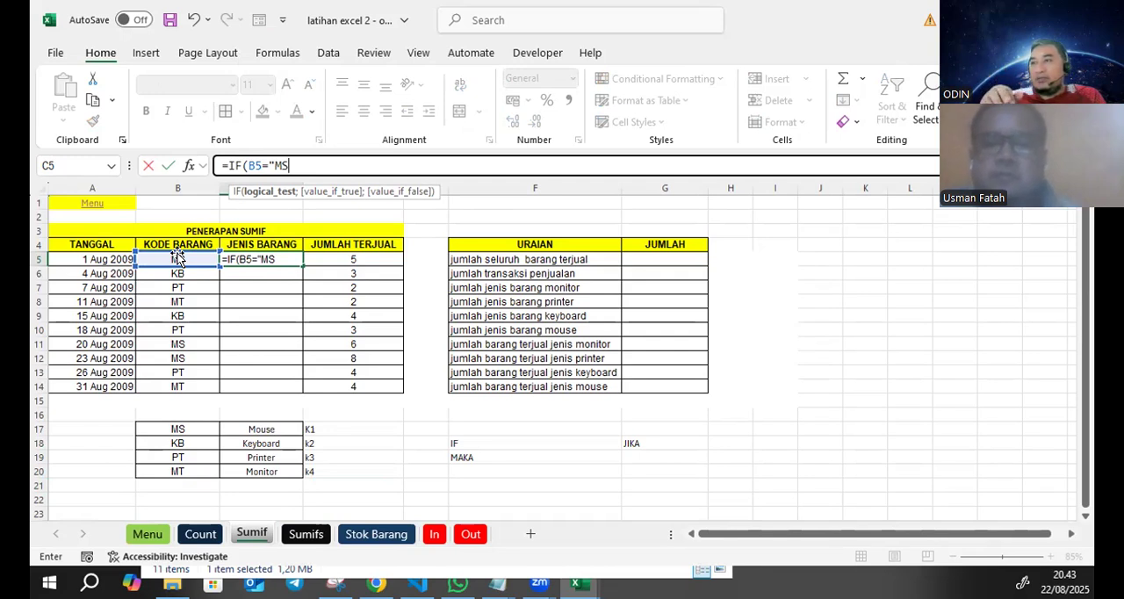
type("\"")
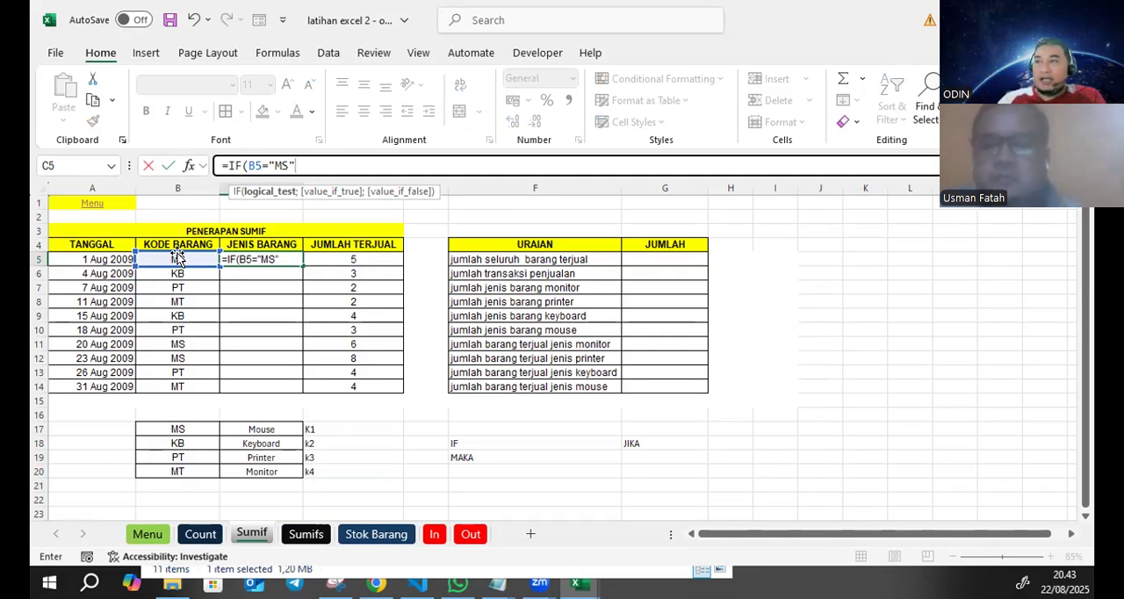
type(";\"Mouse")
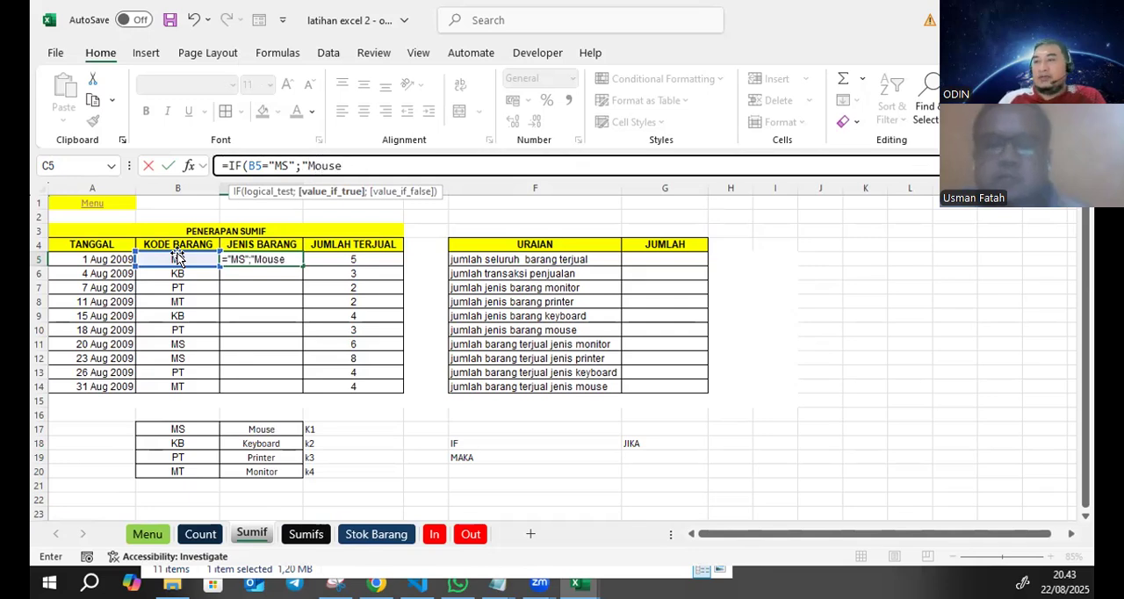
type("\"")
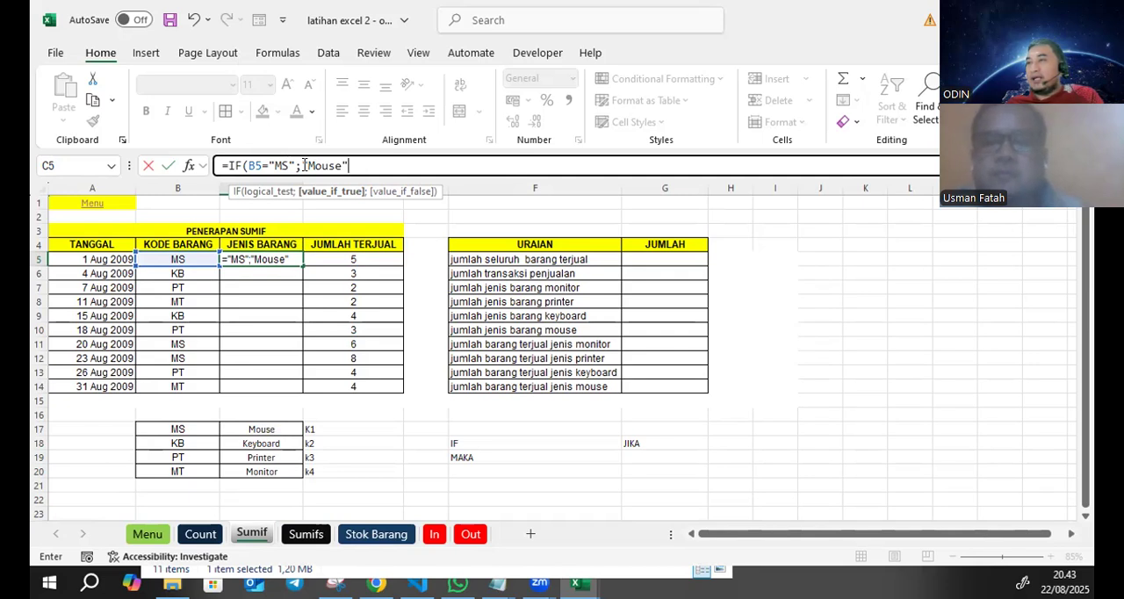
left_click(299, 165)
left_click_drag(300, 165, 297, 166)
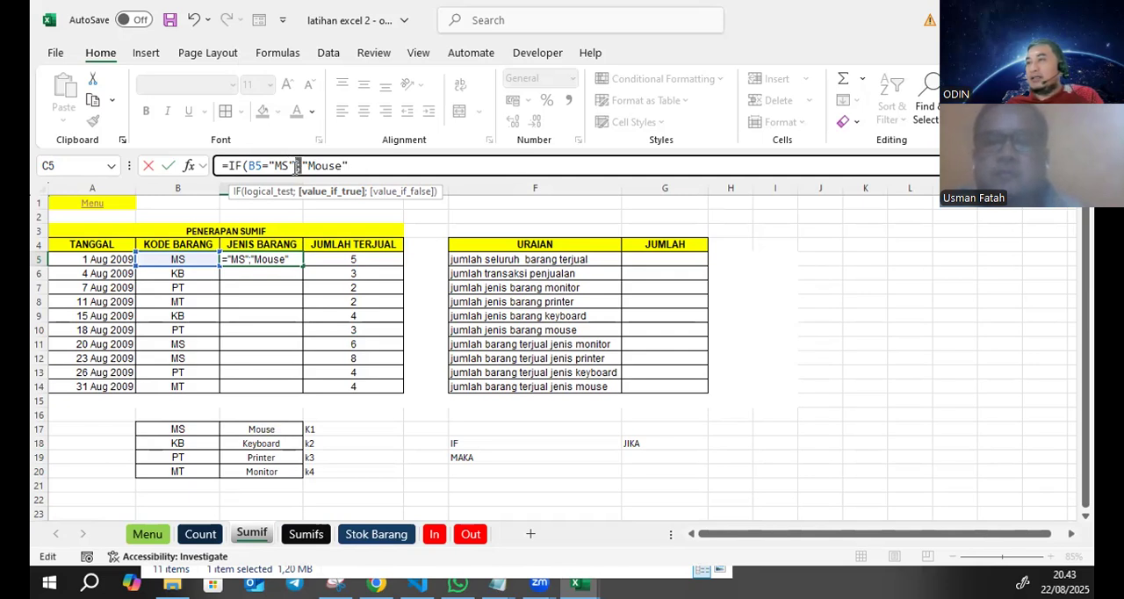
double_click(325, 165)
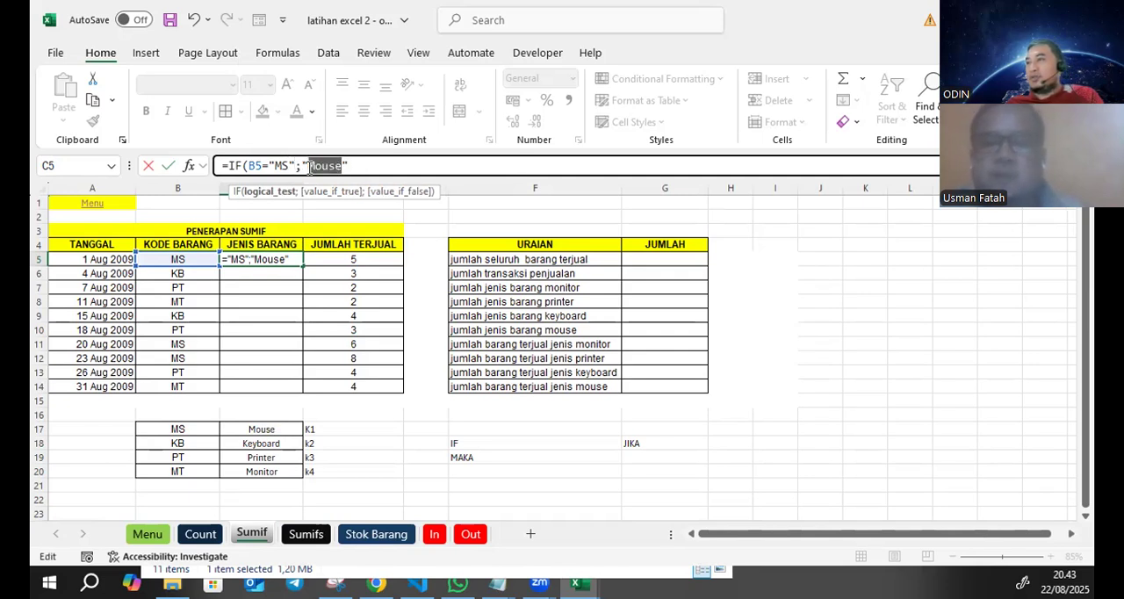
left_click_drag(293, 165, 247, 165)
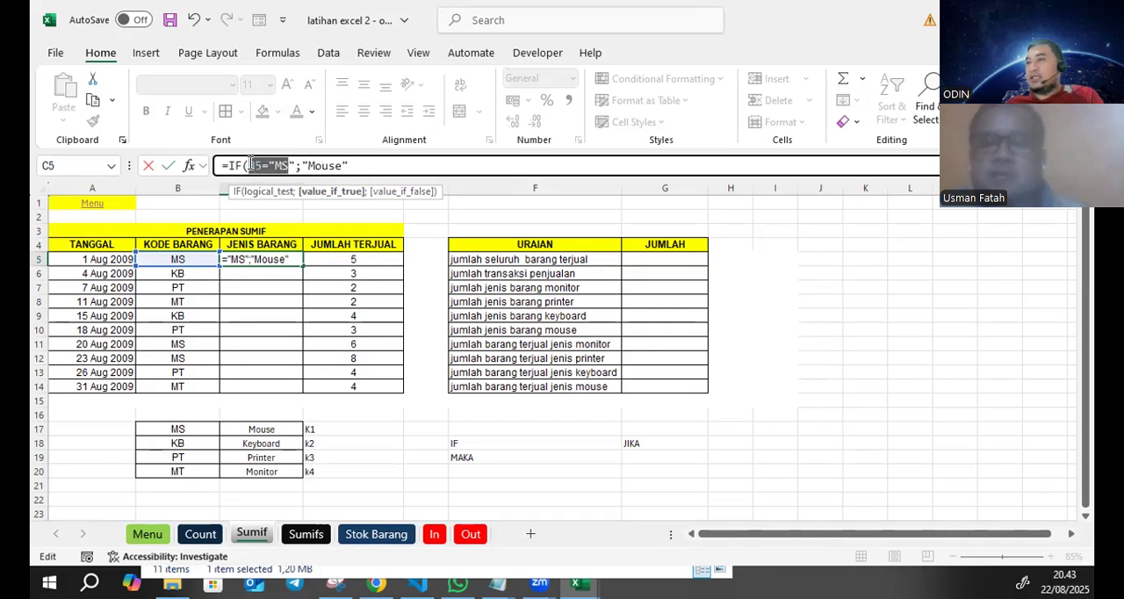
left_click_drag(348, 165, 308, 165)
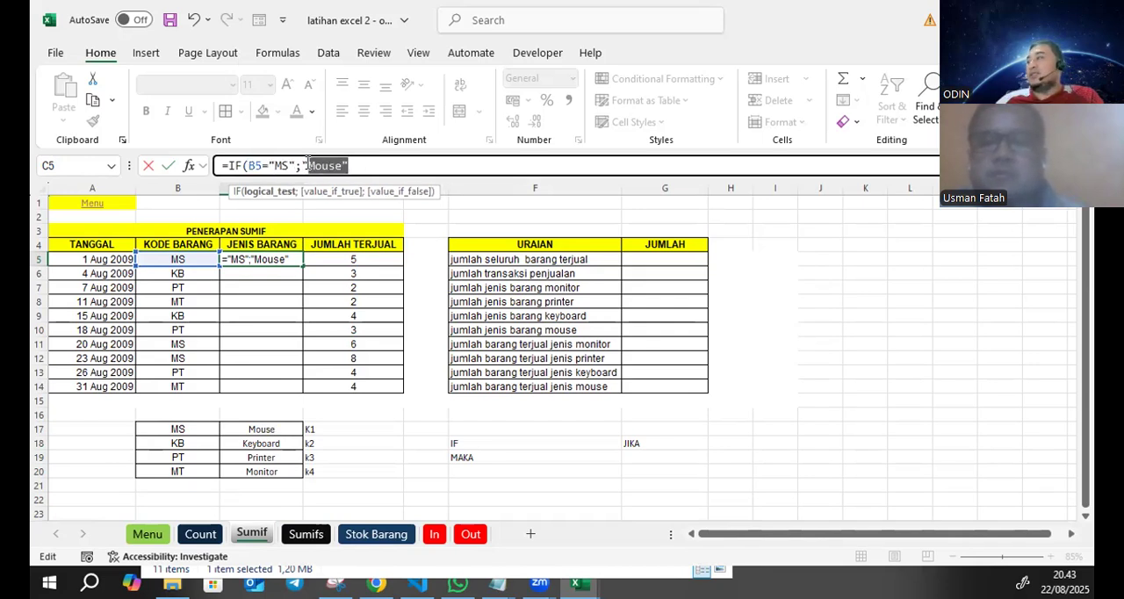
- Add a nested IF as the C5 formula's false value, returning "Keyboard" when B5 equals "KB"
left_click(351, 161)
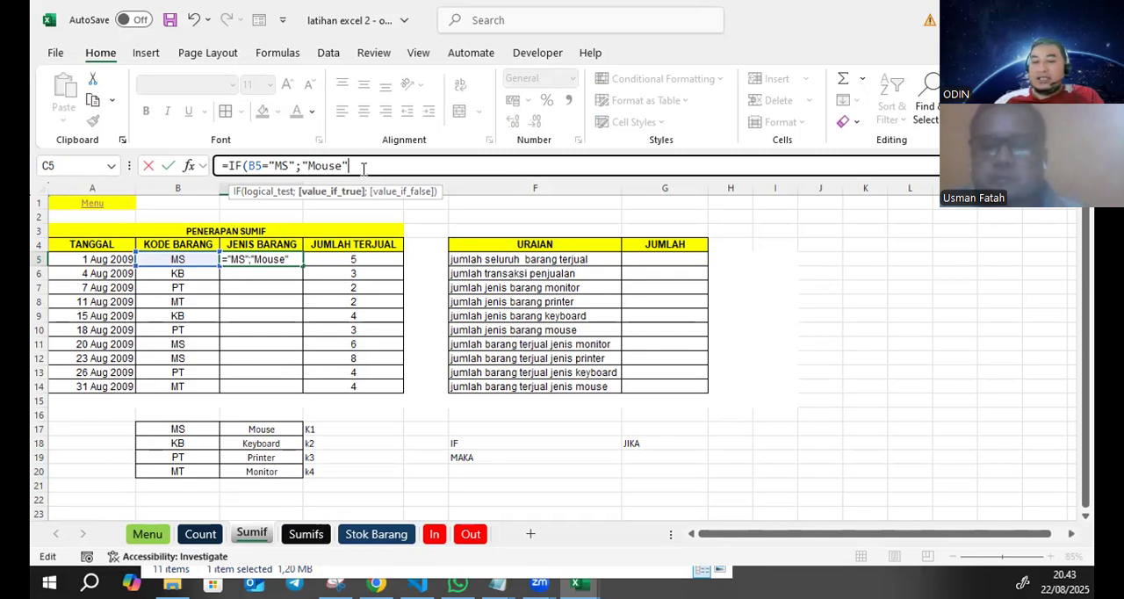
type(";")
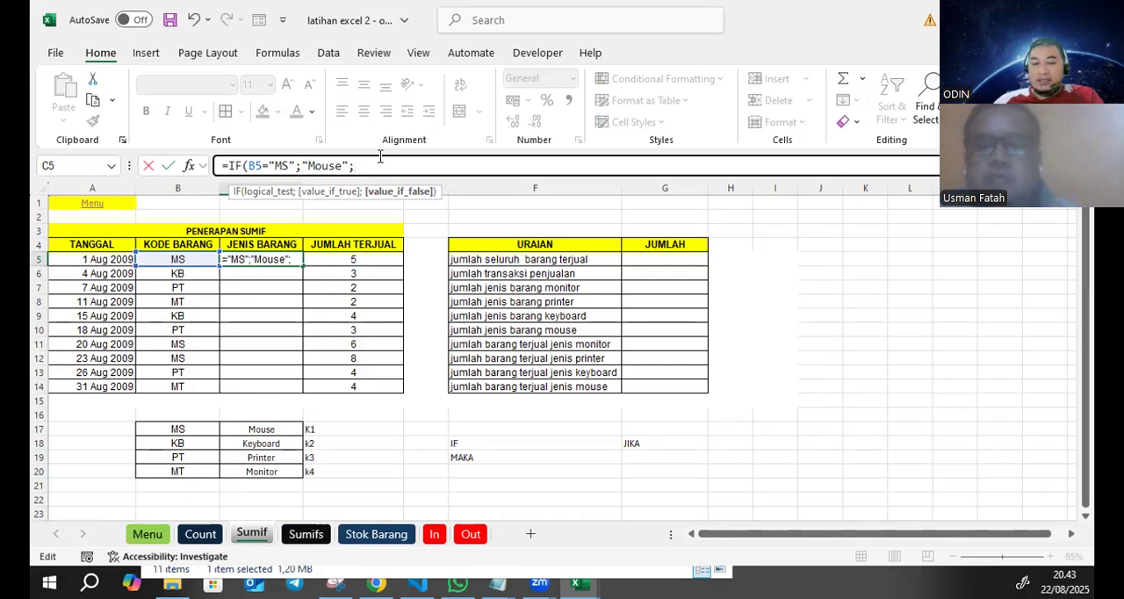
type("if(")
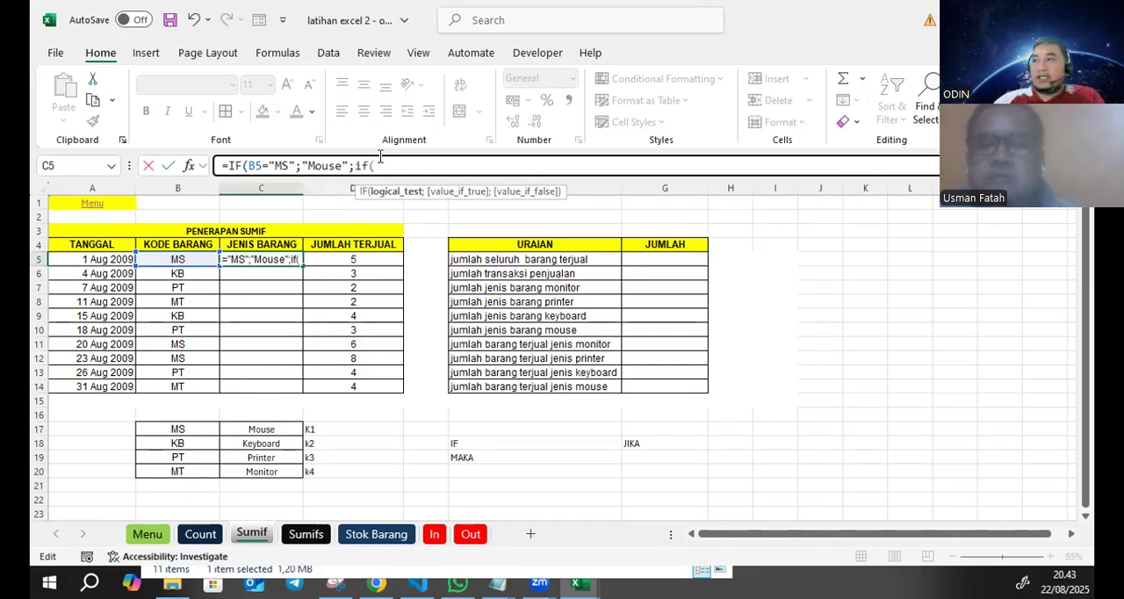
left_click(196, 256)
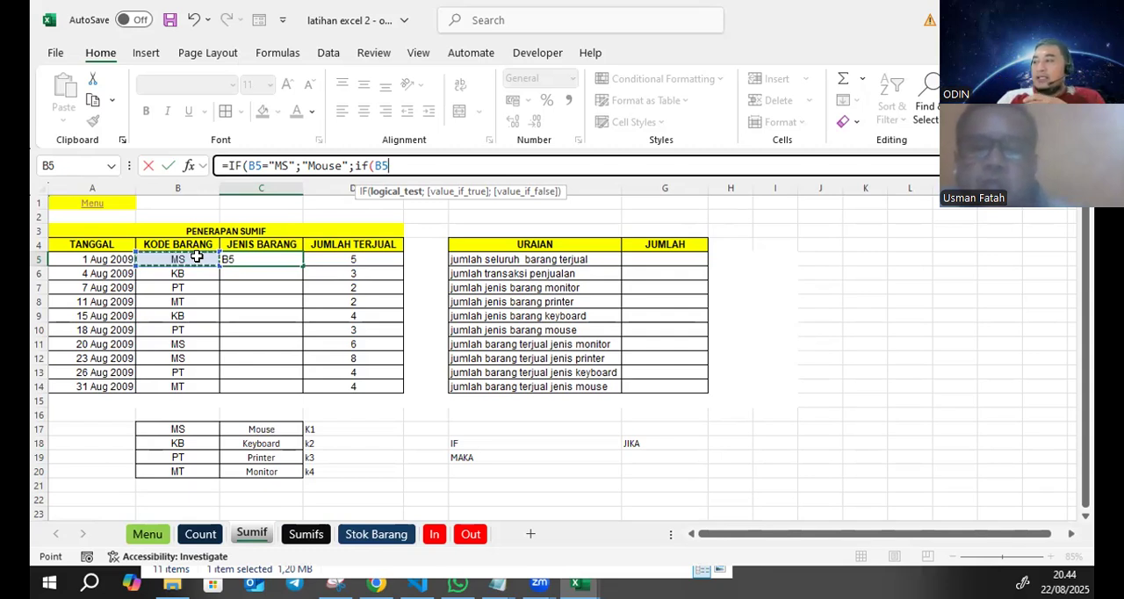
type("=\"kb")
key("BackSpace")
key("BackSpace")
type("KB")
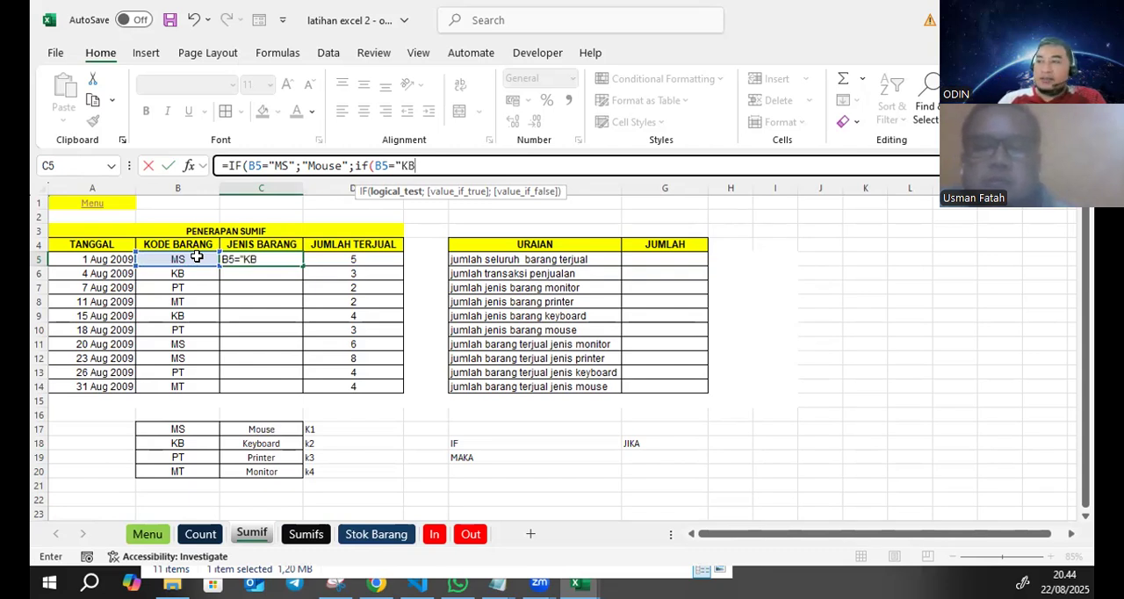
type("\"")
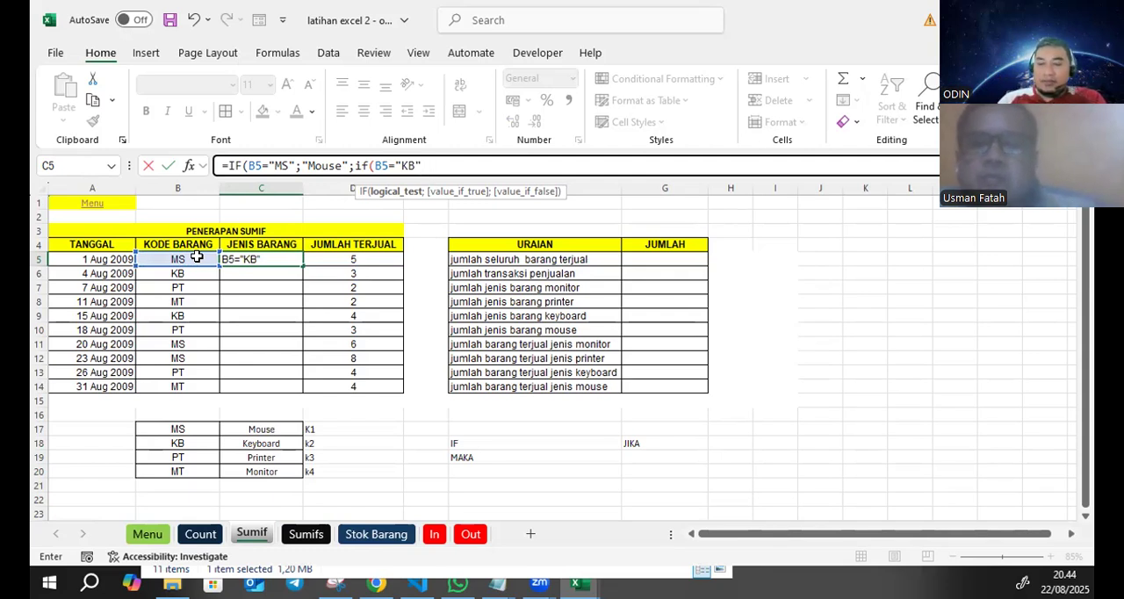
type(";\"K")
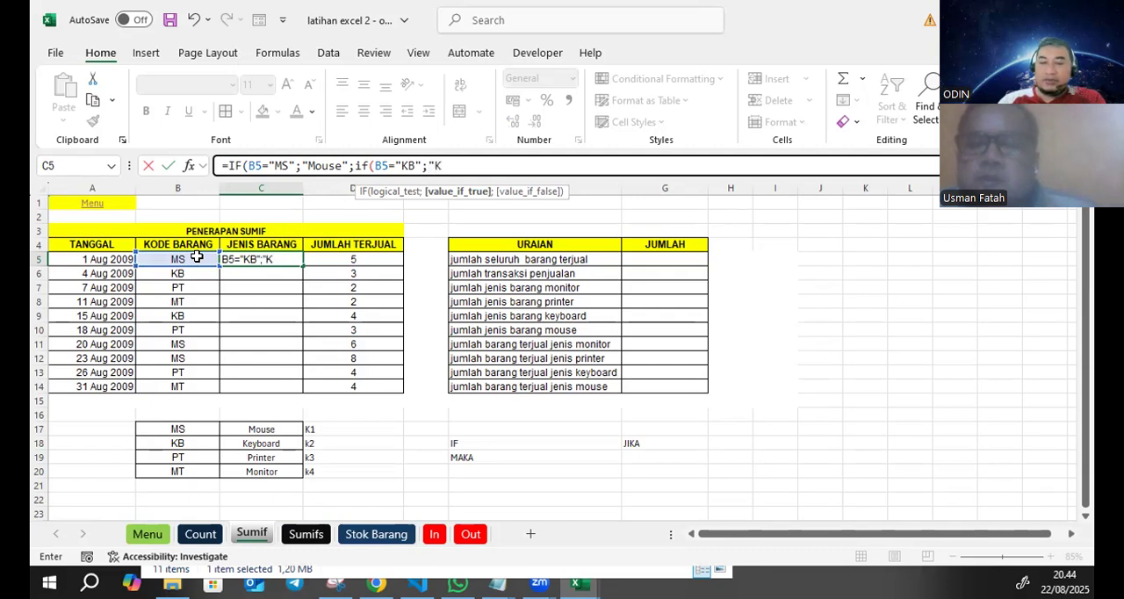
type("eyboard")
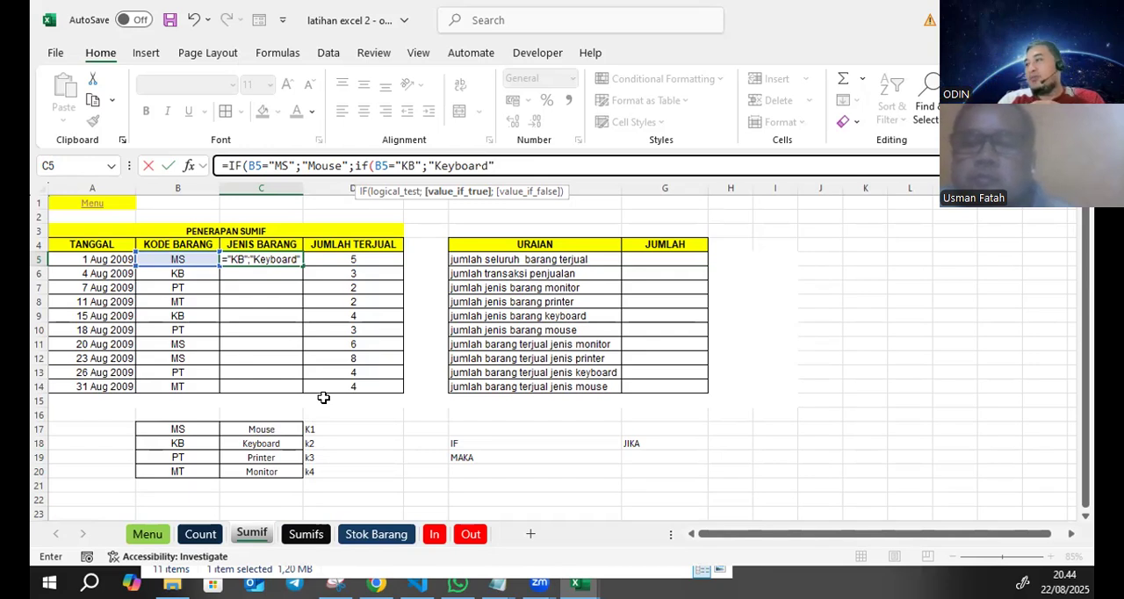
- Open a third nested IF as the false value of the "KB" test in the C5 formula
type(";")
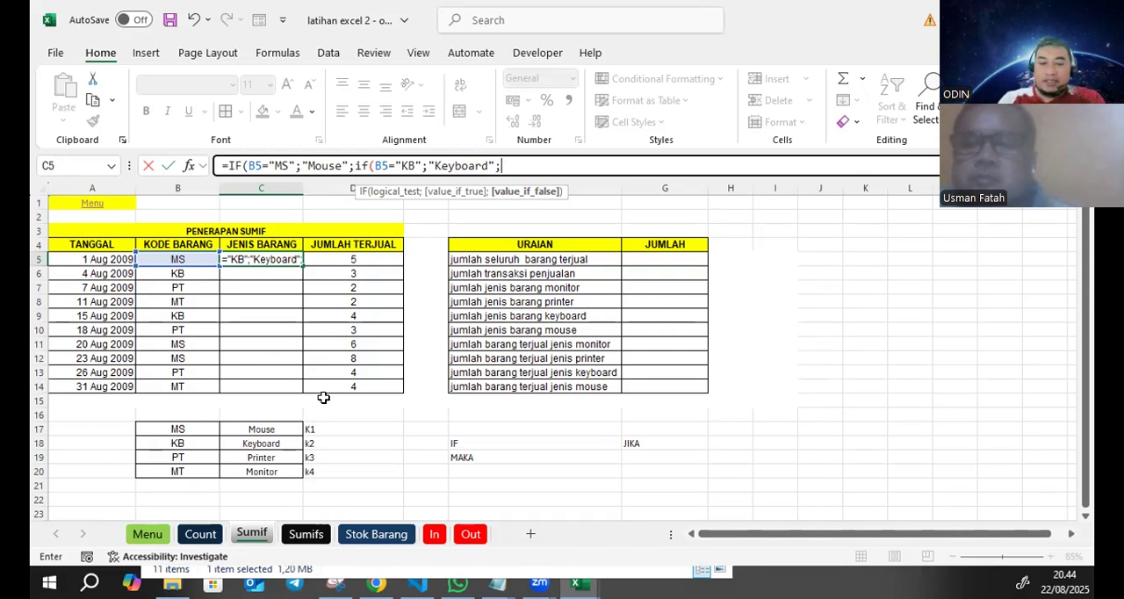
type("if")
key("Return")
key("Return")
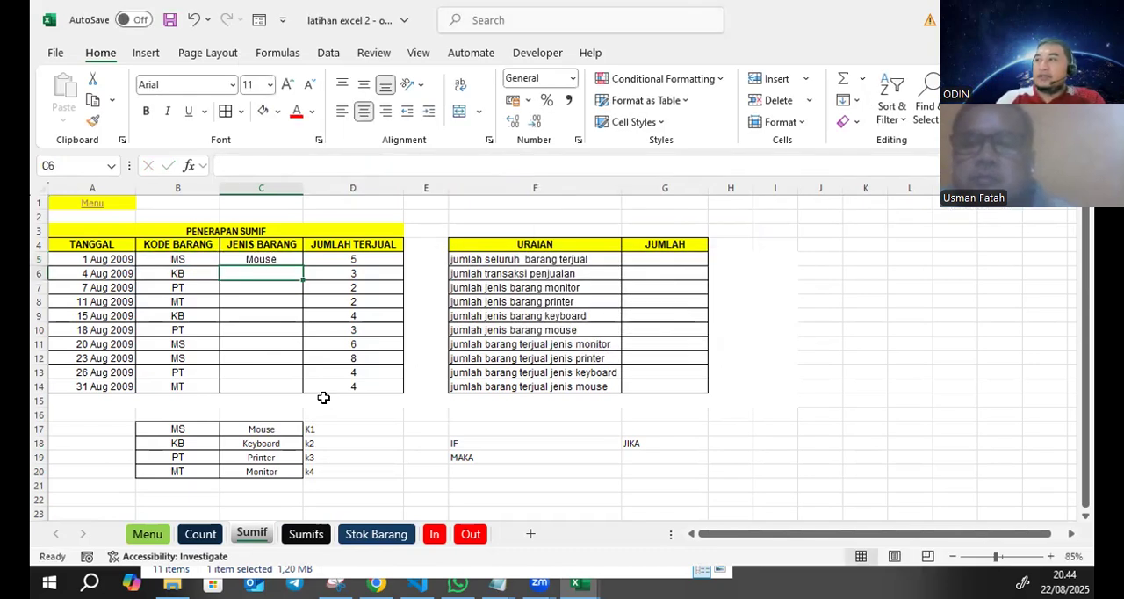
left_click(284, 255)
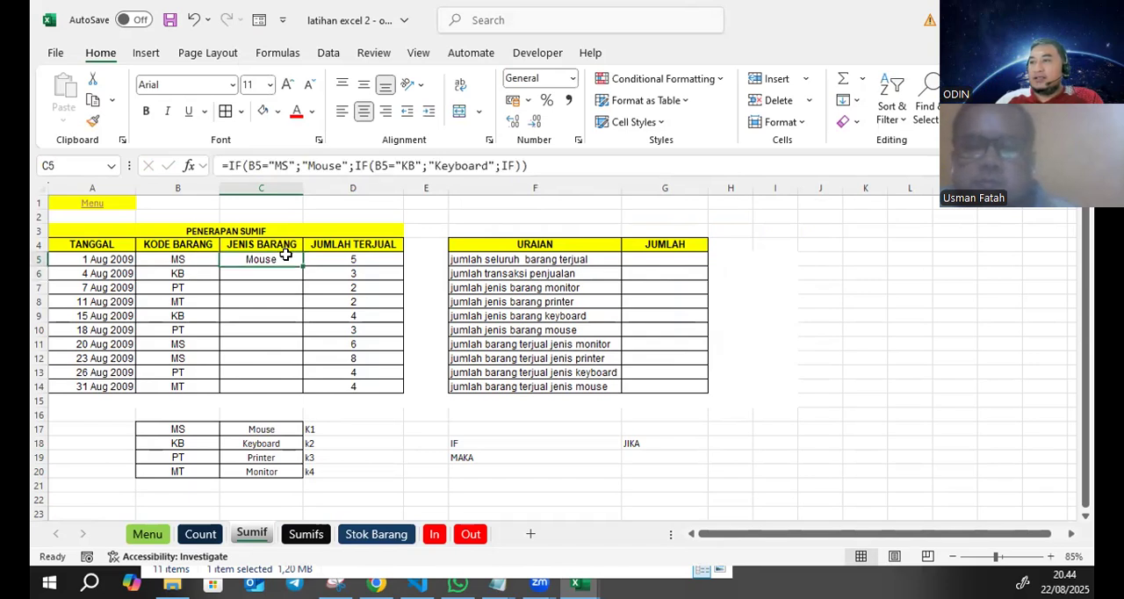
left_click(530, 164)
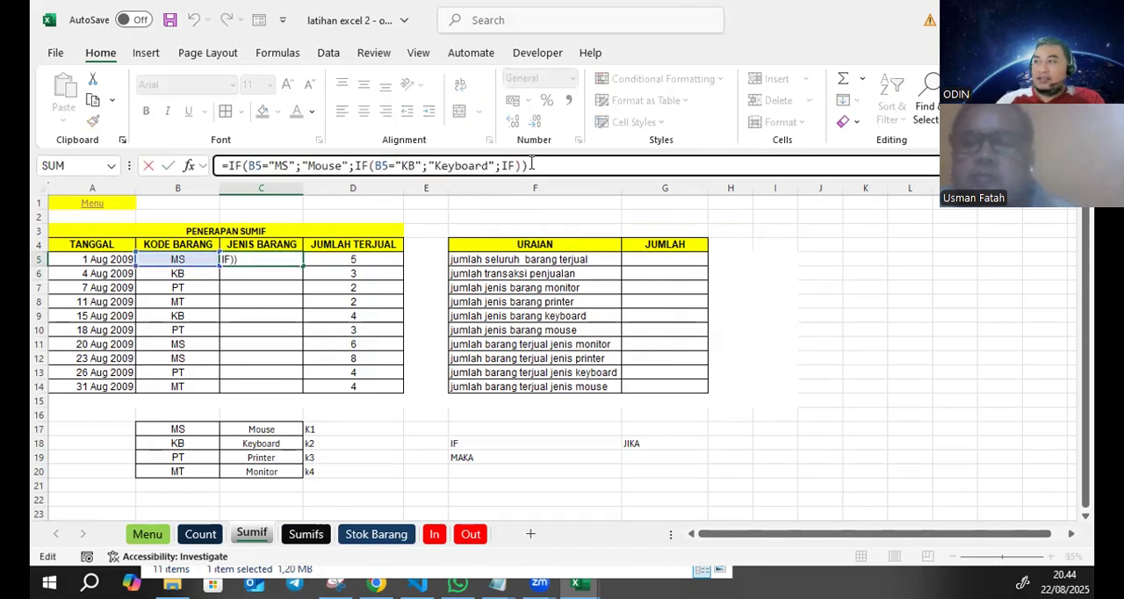
key("BackSpace")
key("BackSpace")
type("(")
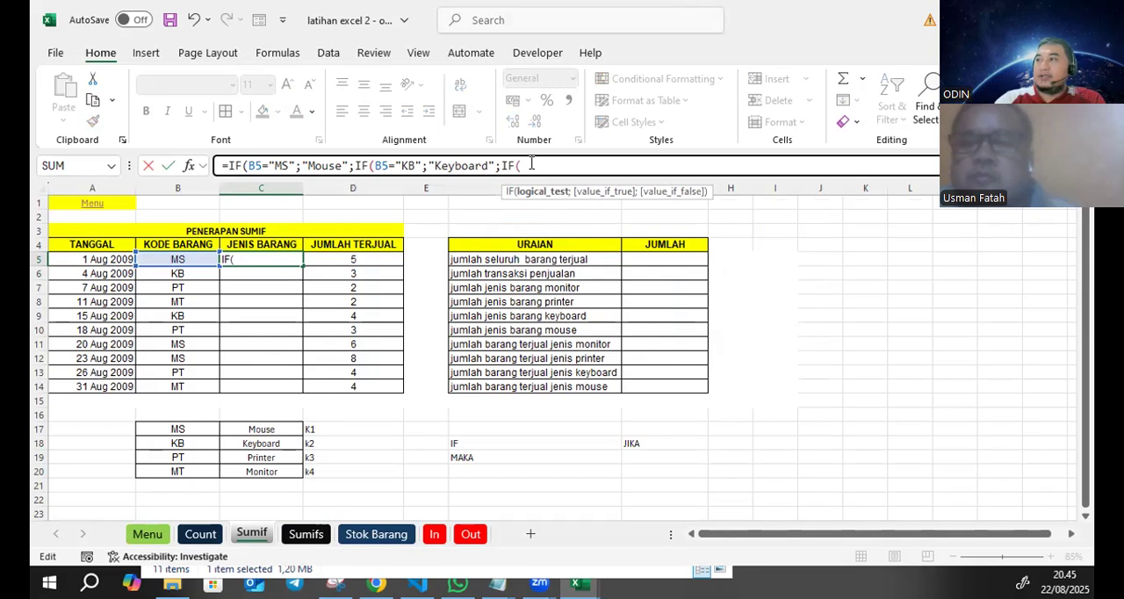
- Make the third IF in the C5 formula return "Printer" when B5 equals "PT"
left_click(209, 256)
type("=")
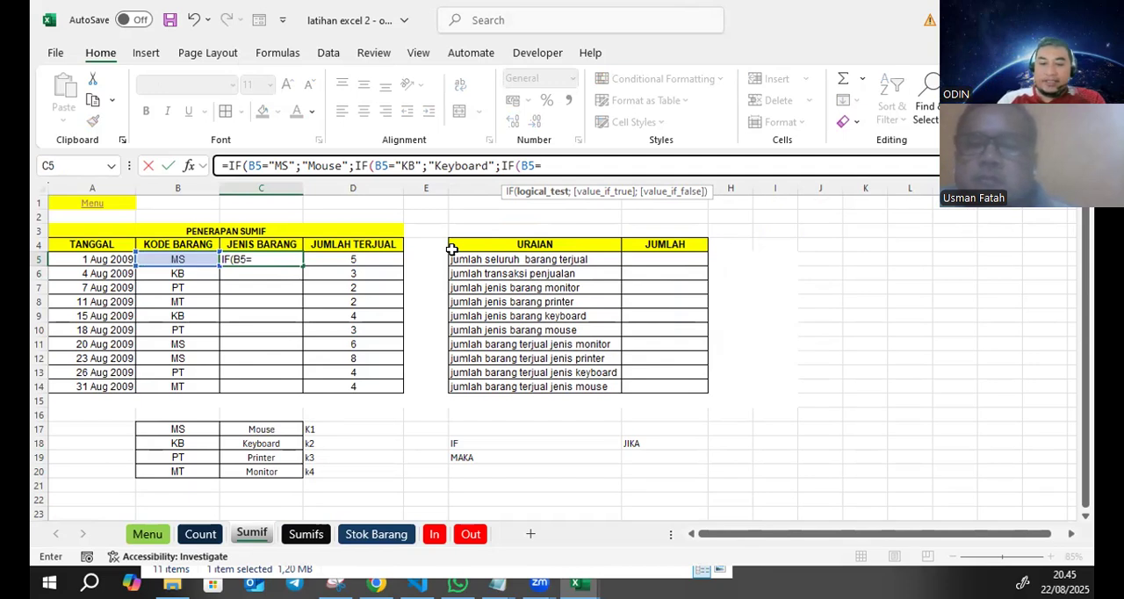
type("\"PT\";\"Prine")
key("BackSpace")
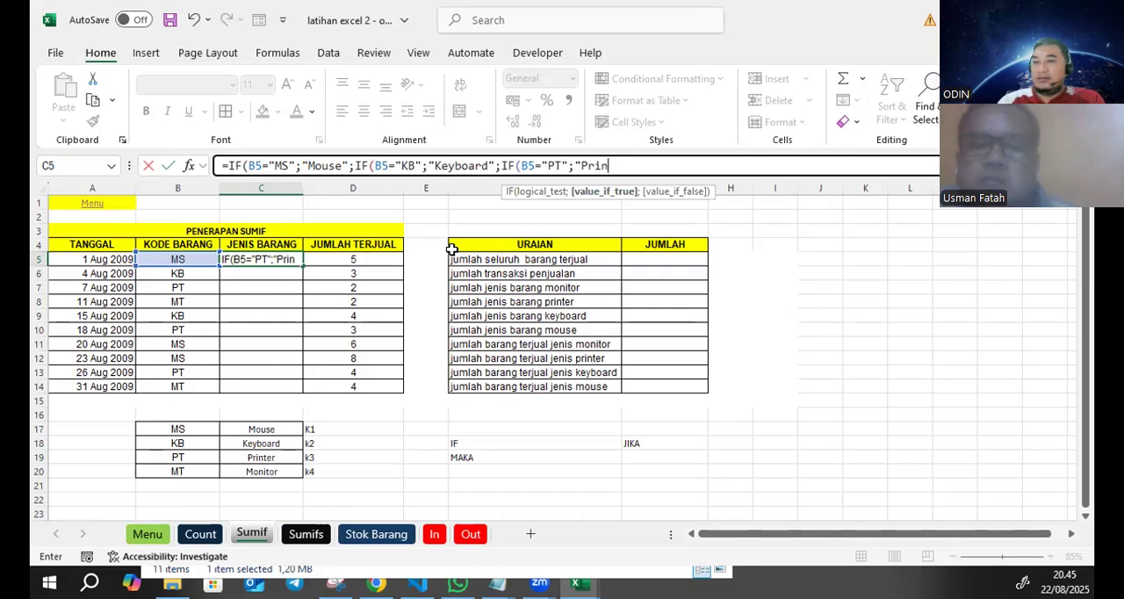
type("ter")
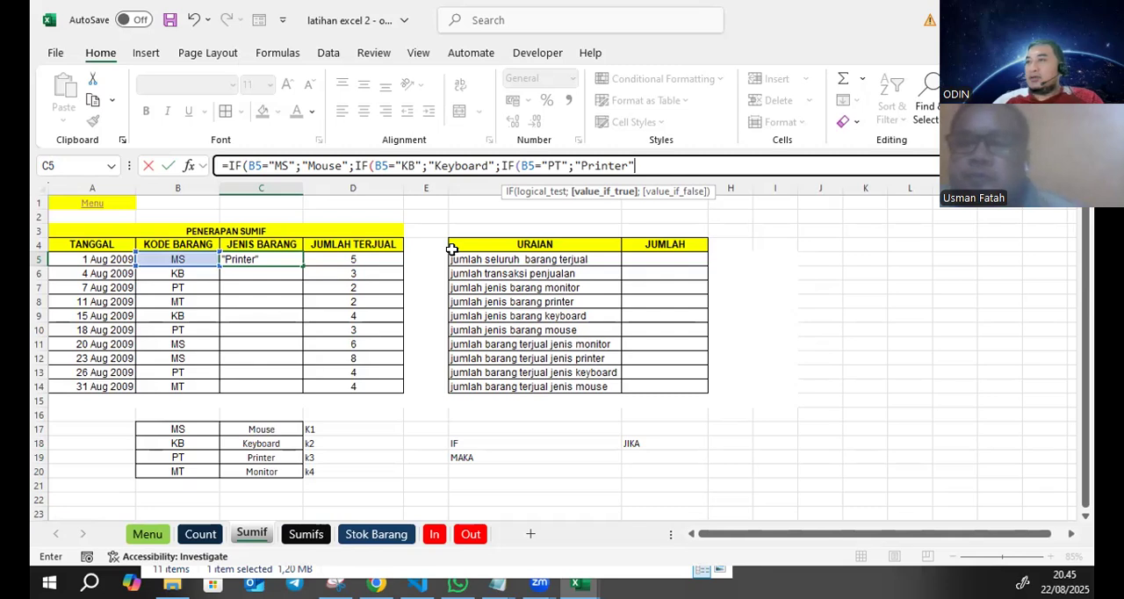
- Check the three IF tests in the C5 formula and add "Monitor" as the last IF's false value
left_click_drag(349, 165, 226, 165)
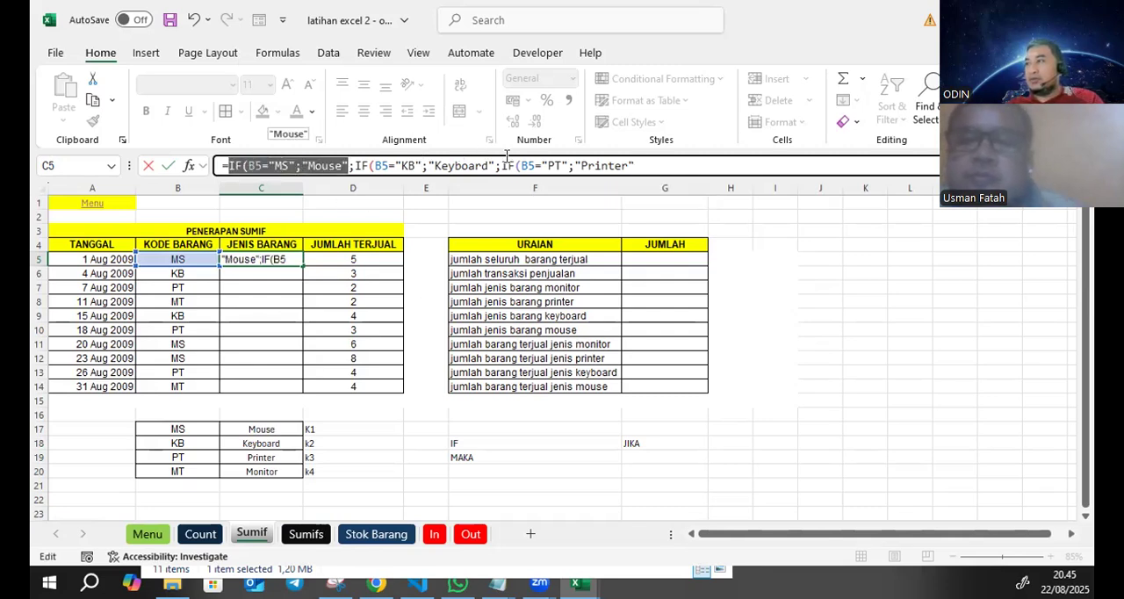
left_click_drag(494, 165, 361, 164)
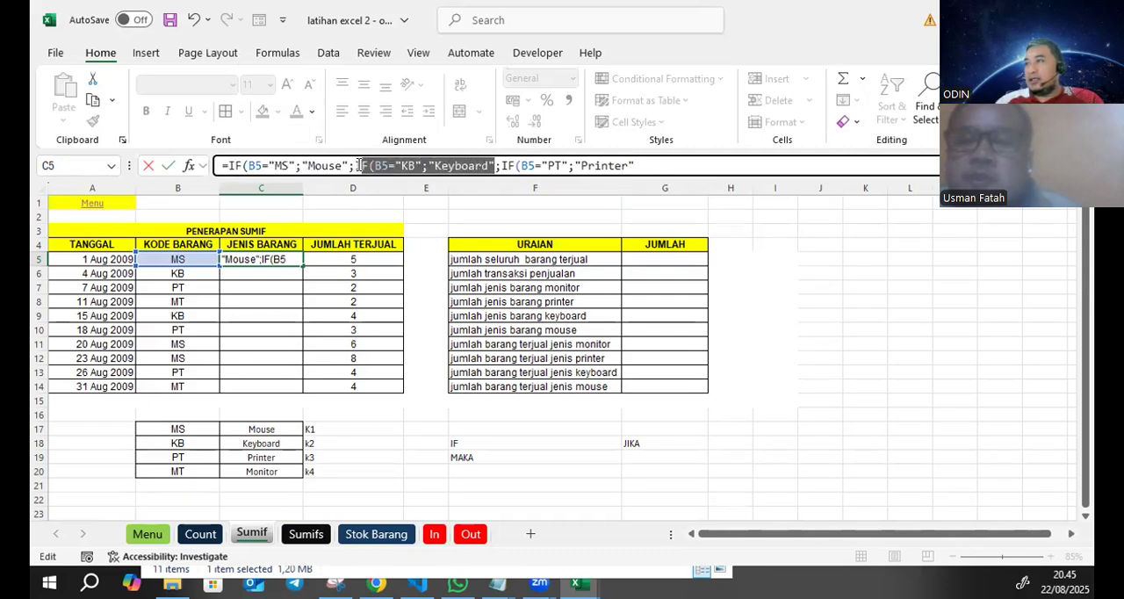
left_click_drag(636, 165, 501, 165)
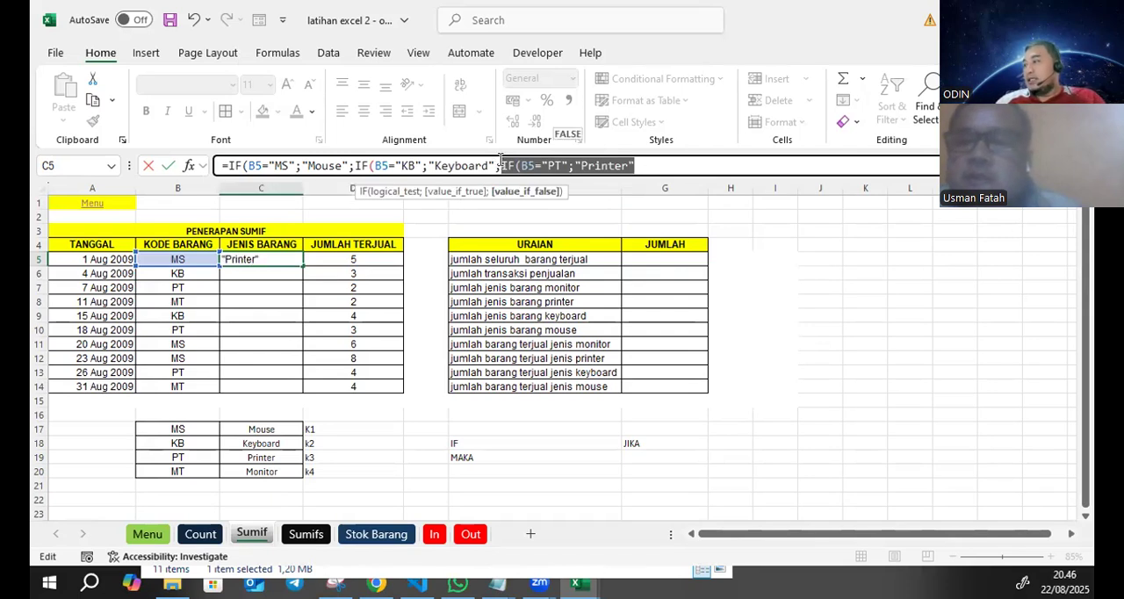
left_click(651, 163)
type(";")
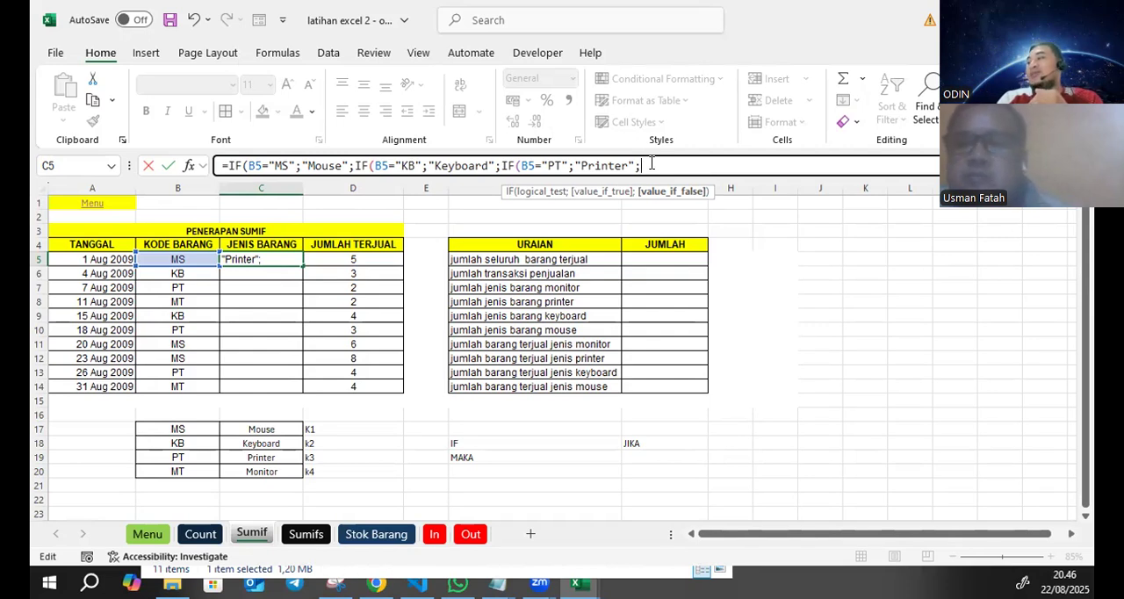
type("\"")
type("M")
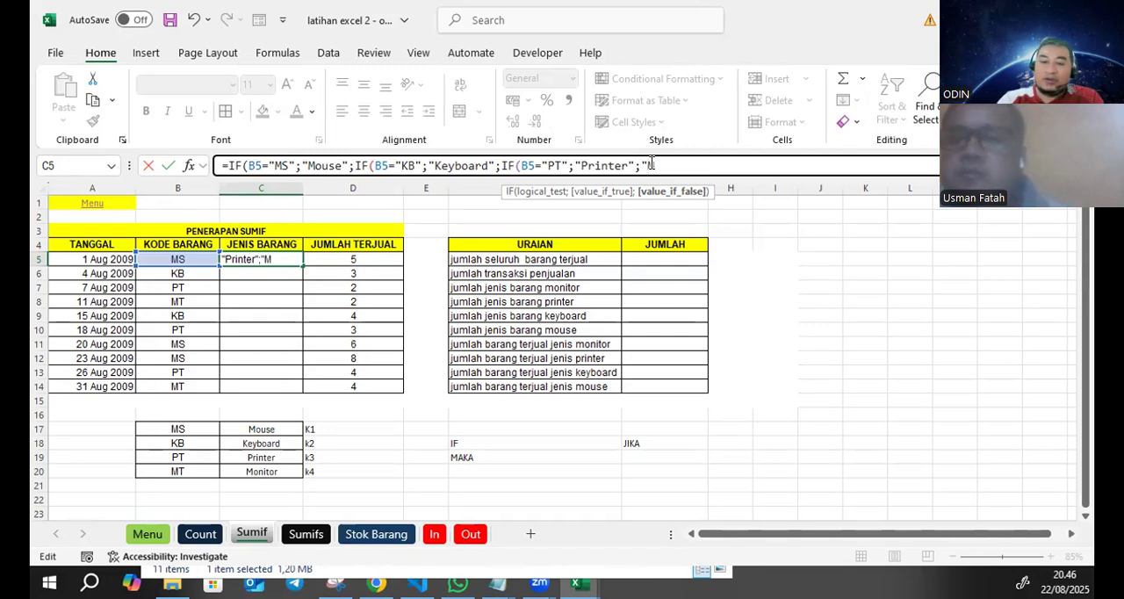
type("onitor\"")
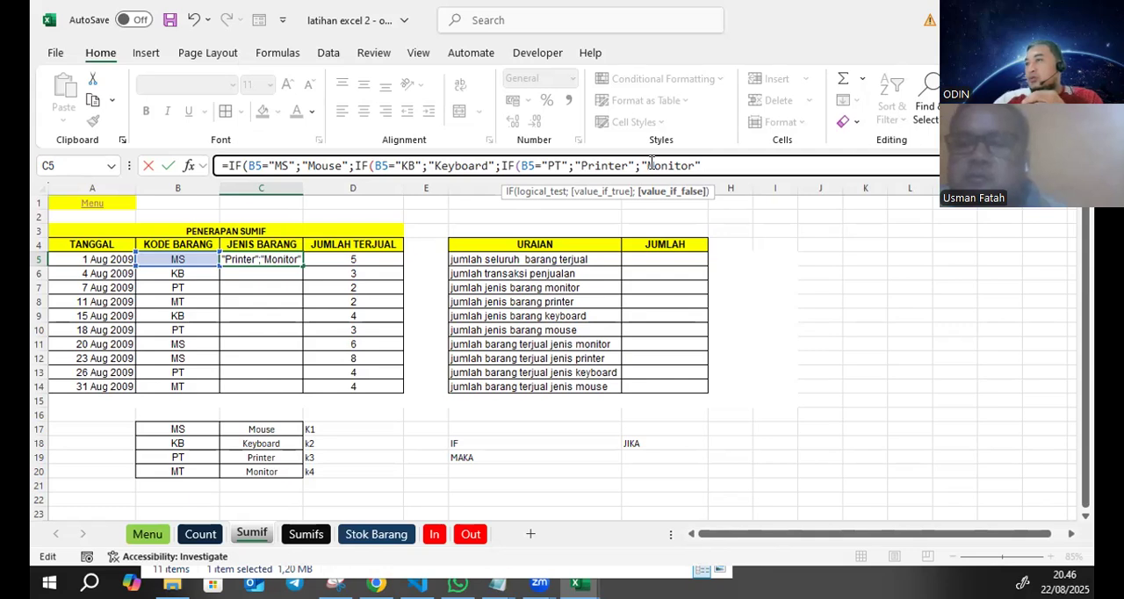
- Close the C5 formula with one parenthesis, enter it and accept Excel's correction that adds the missing closing parentheses
left_click(245, 166)
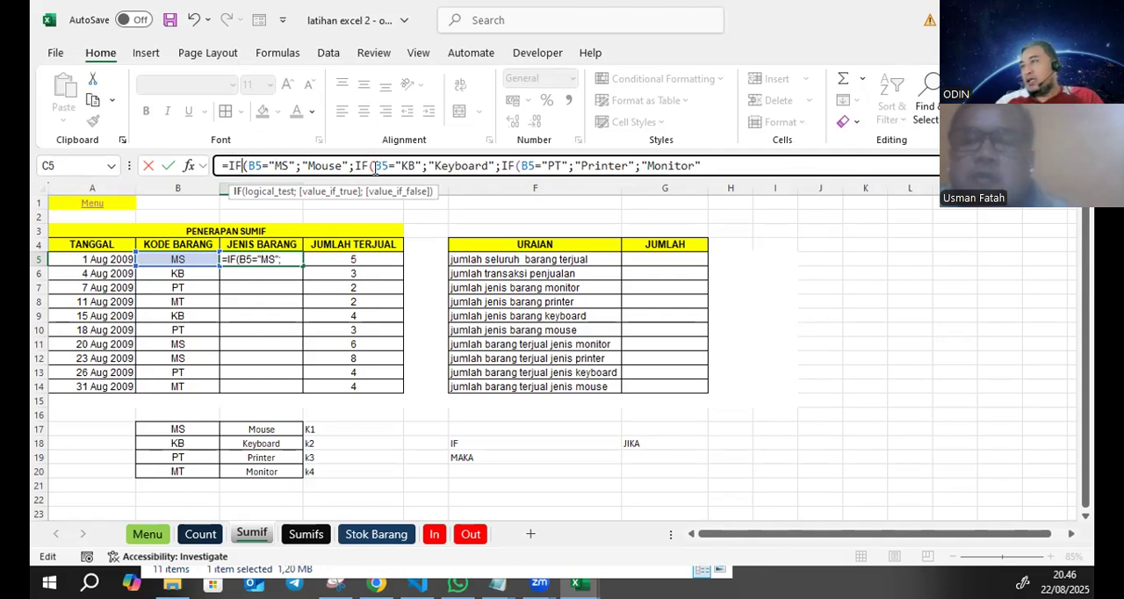
left_click(377, 166)
left_click(518, 166)
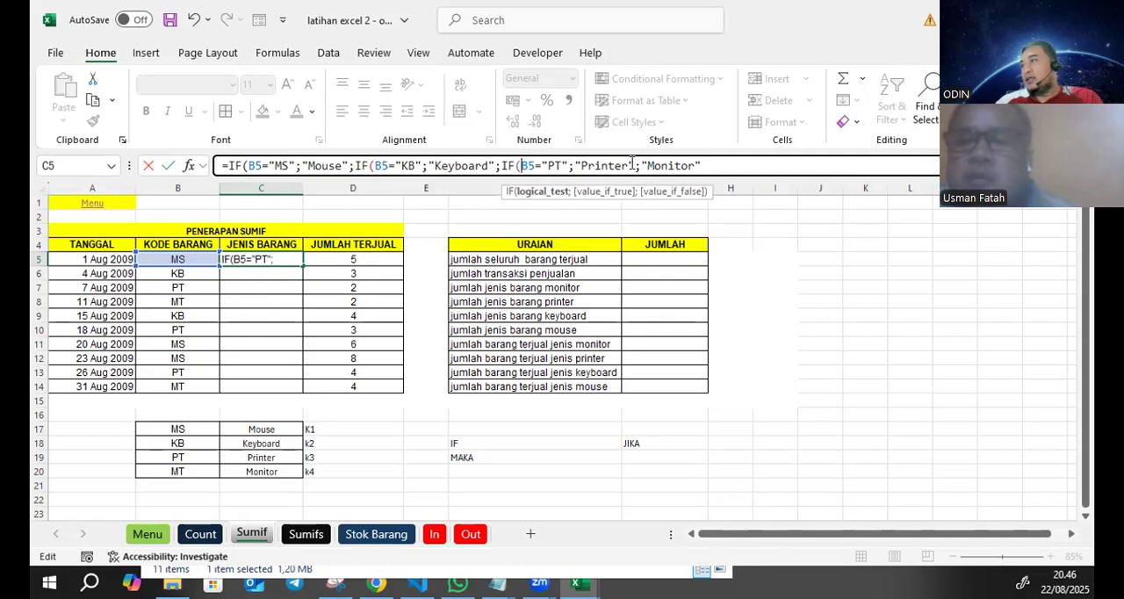
left_click(725, 167)
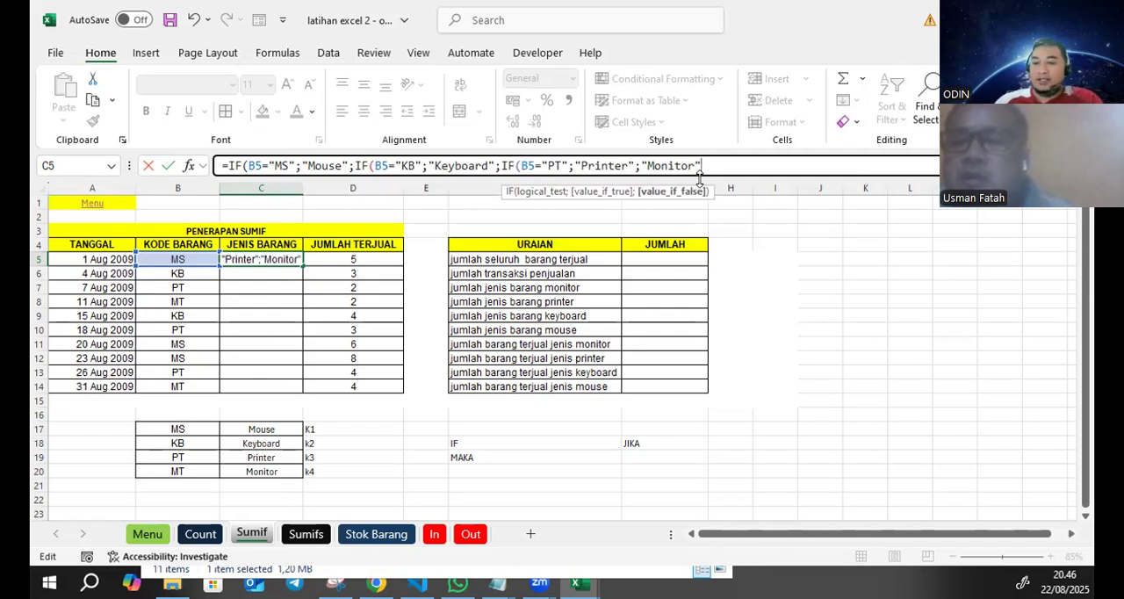
type(")))")
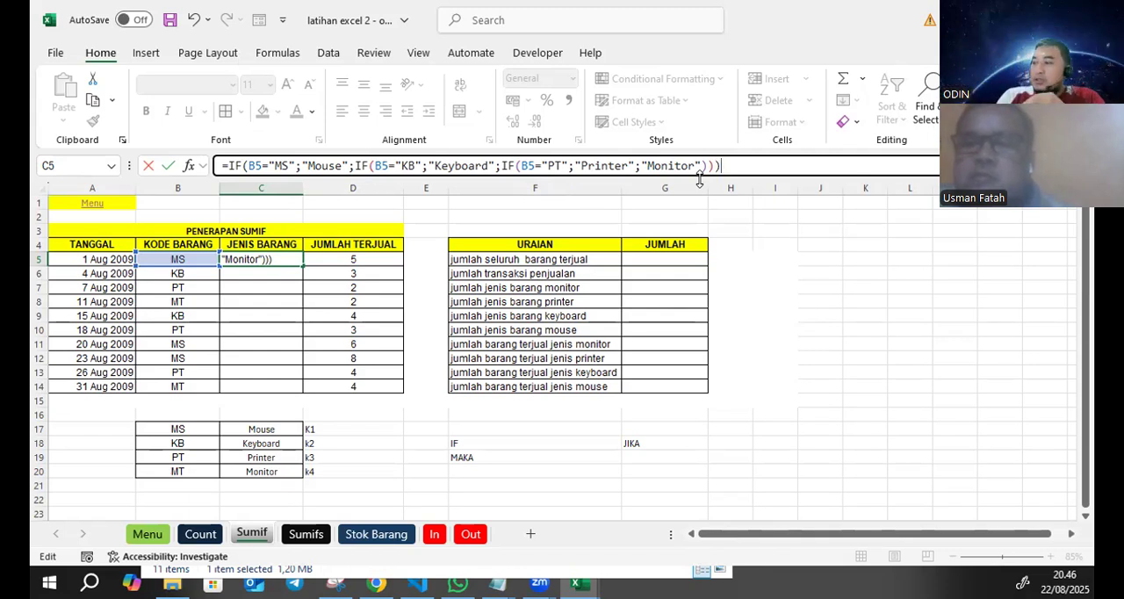
key("BackSpace")
key("BackSpace")
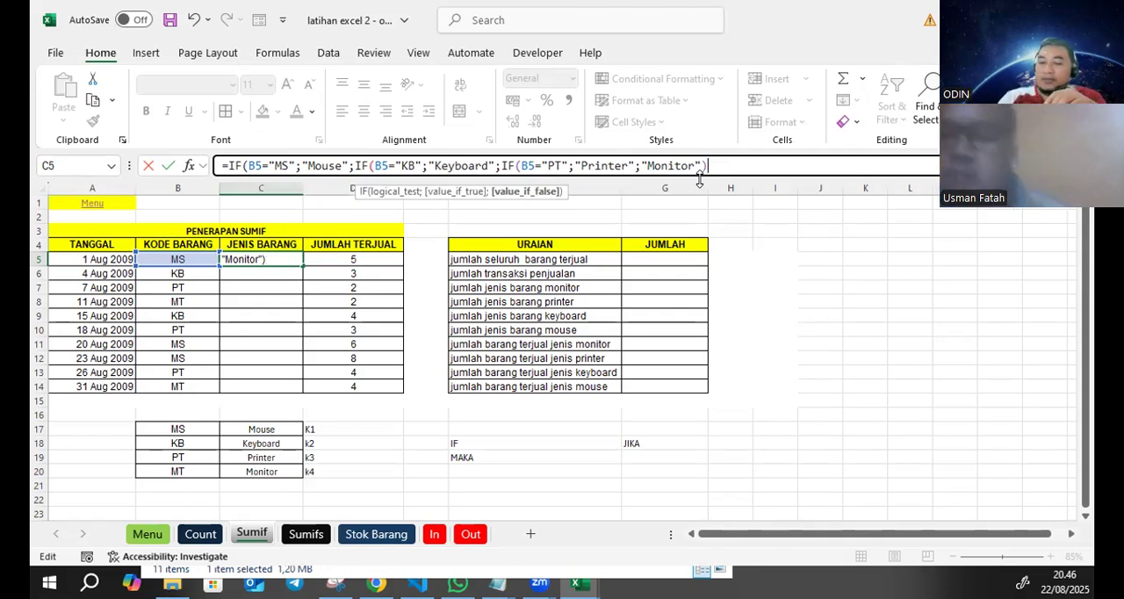
key("Return")
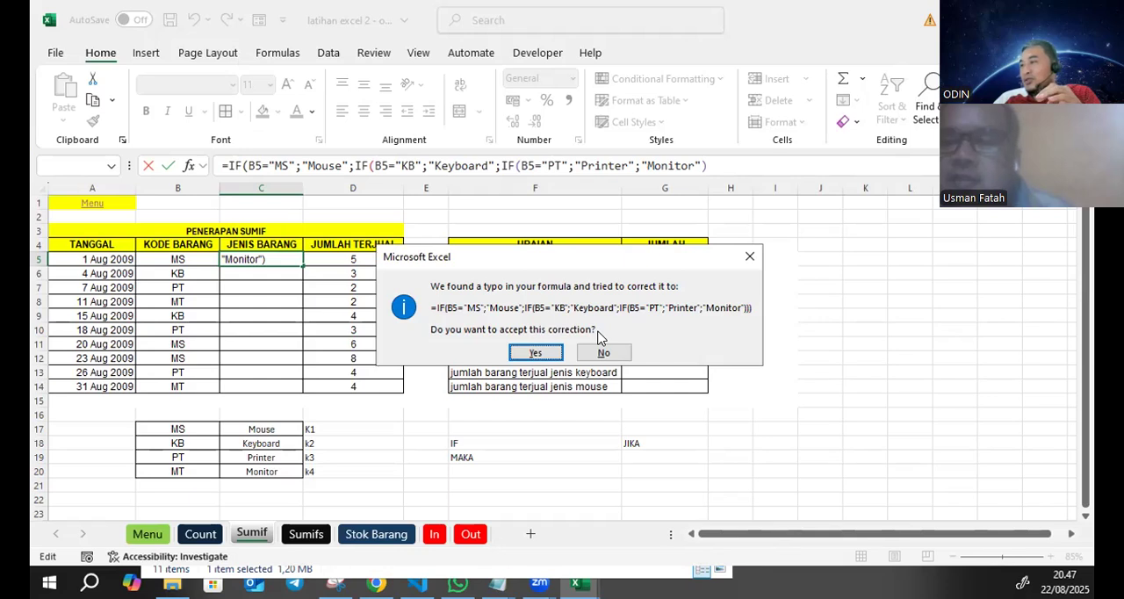
left_click(536, 353)
- Check the closing parentheses of the C5 formula and copy it down the Jenis Barang column through C14
left_click(254, 258)
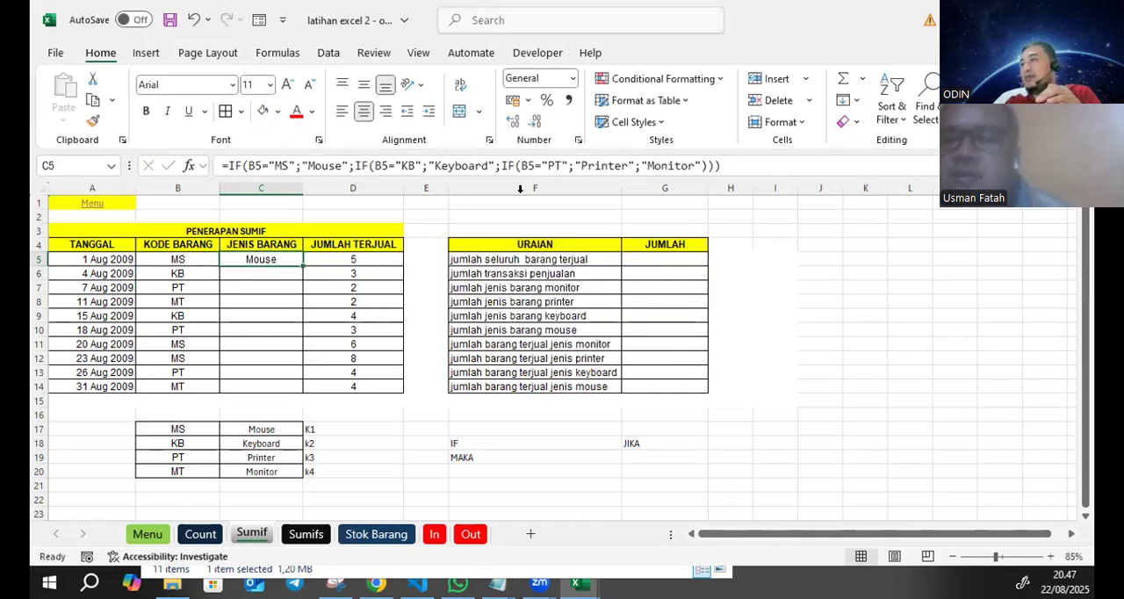
left_click(704, 163)
left_click_drag(722, 165, 704, 164)
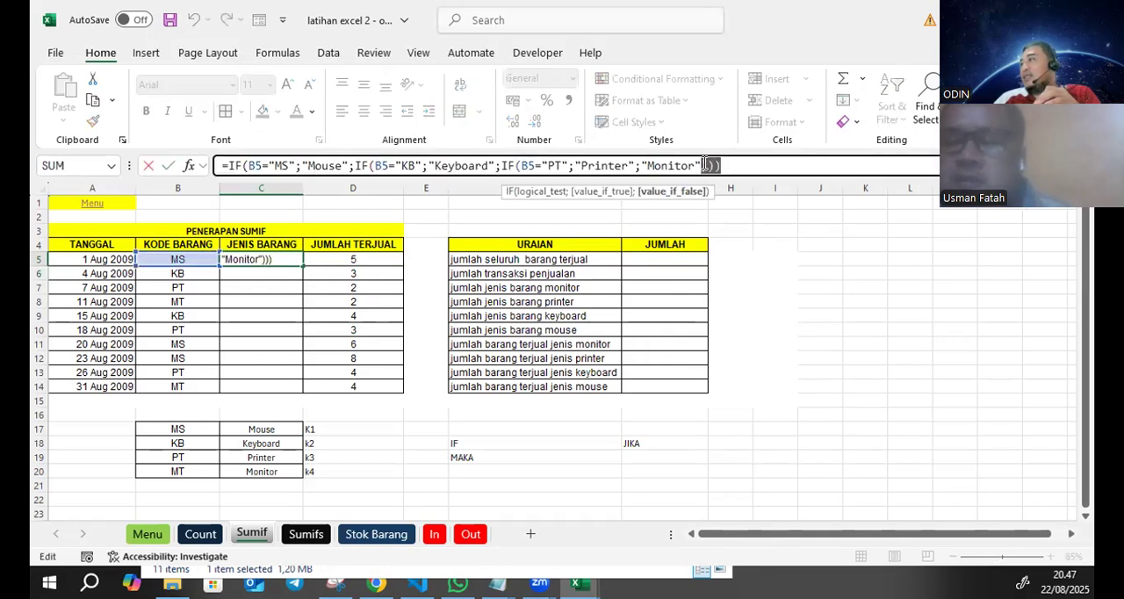
left_click(780, 161)
key("Return")
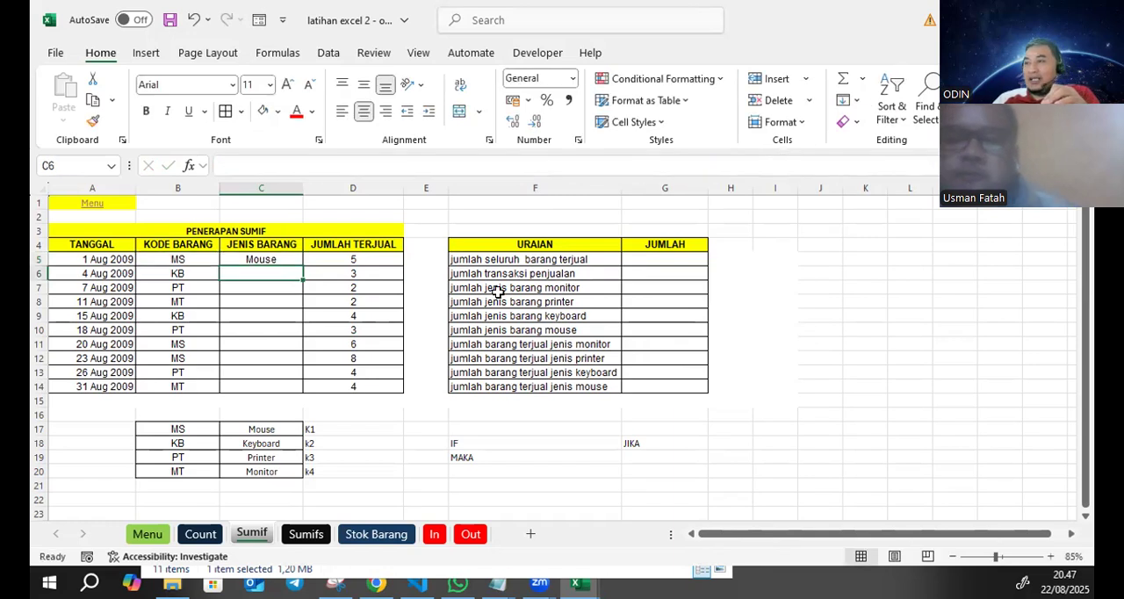
left_click(277, 259)
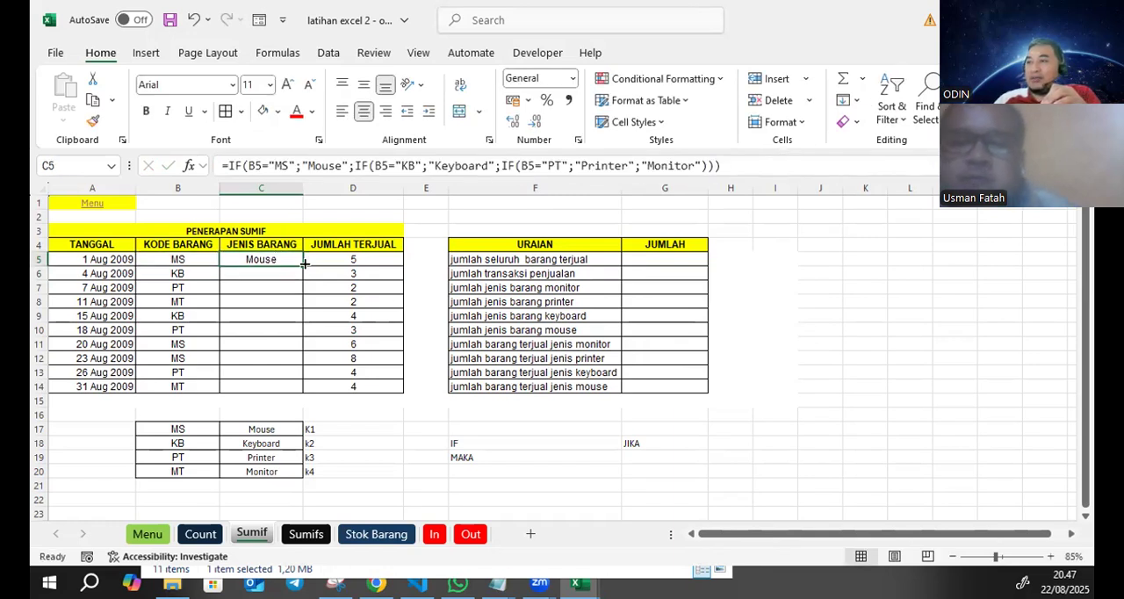
left_click_drag(304, 264, 307, 400)
- Examine the nested IF formula in C5 from its first IF to its closing parentheses
left_click(270, 261)
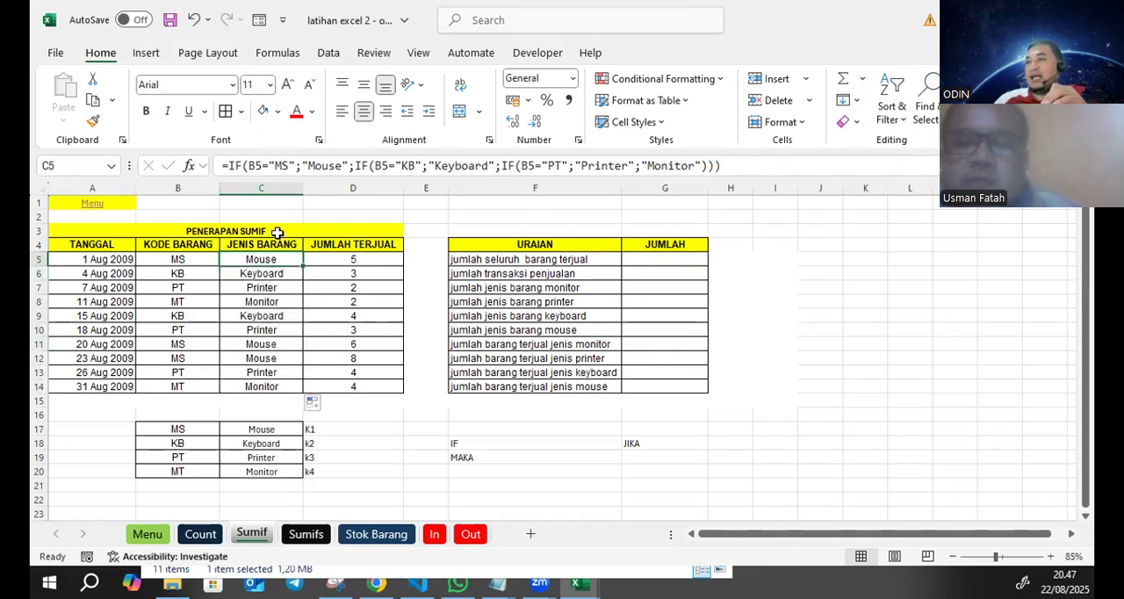
left_click(244, 167)
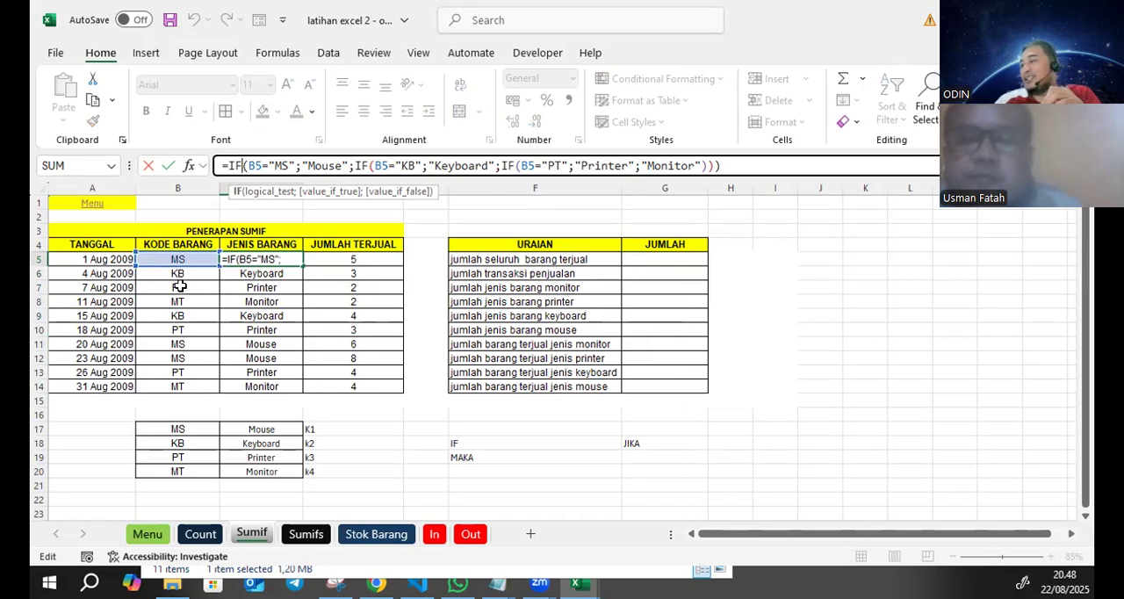
left_click(746, 167)
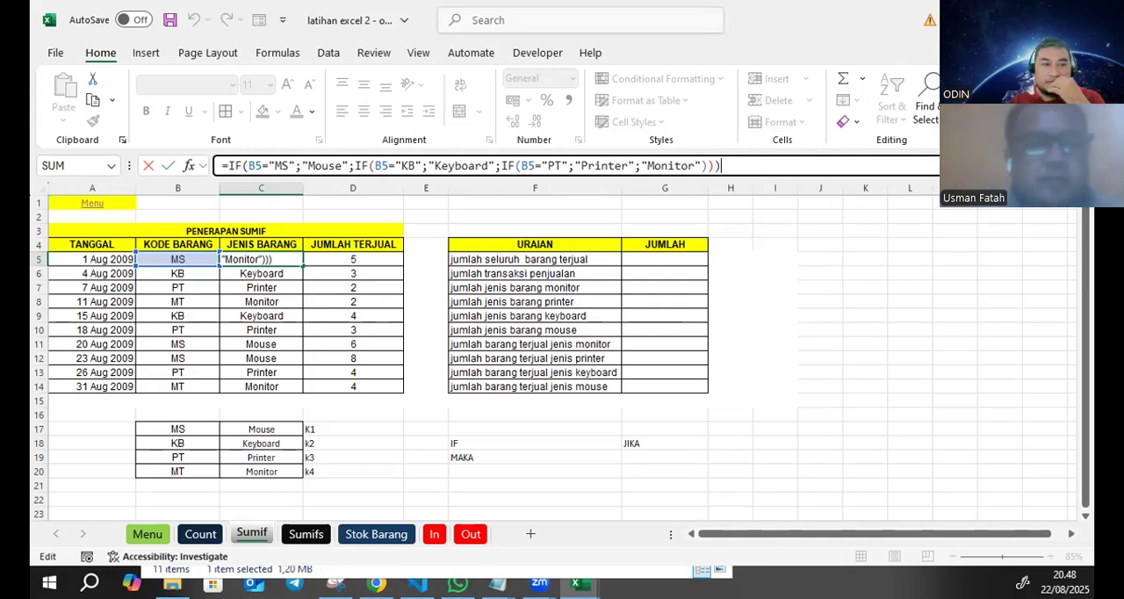
left_click(458, 583)
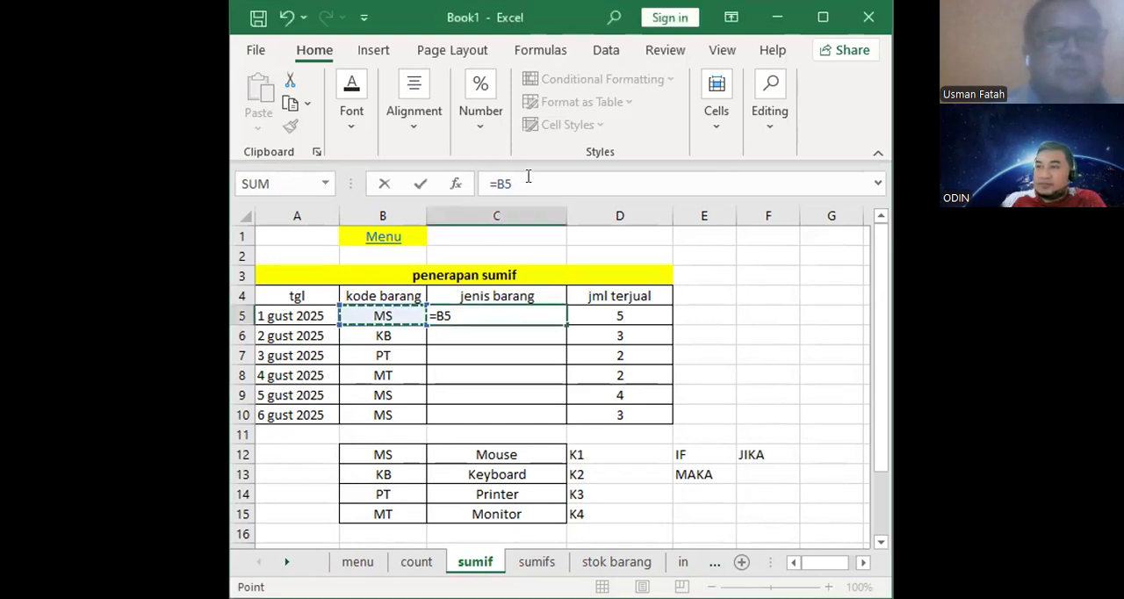
- Replace the plain B5 reference in C5 with an IF function whose logical test begins with B5=
key("BackSpace")
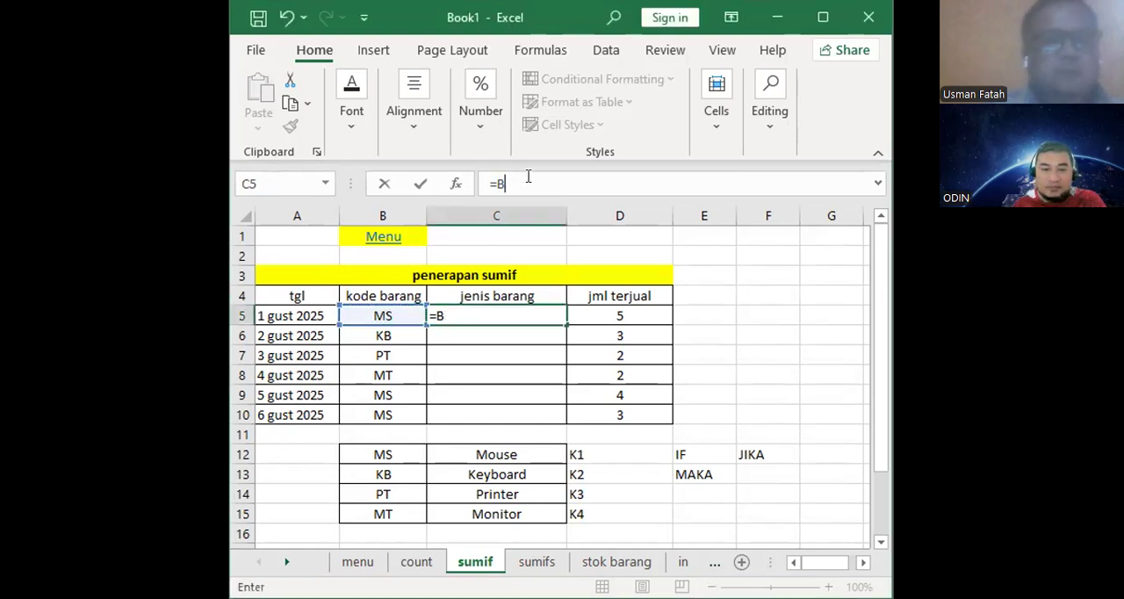
key("BackSpace")
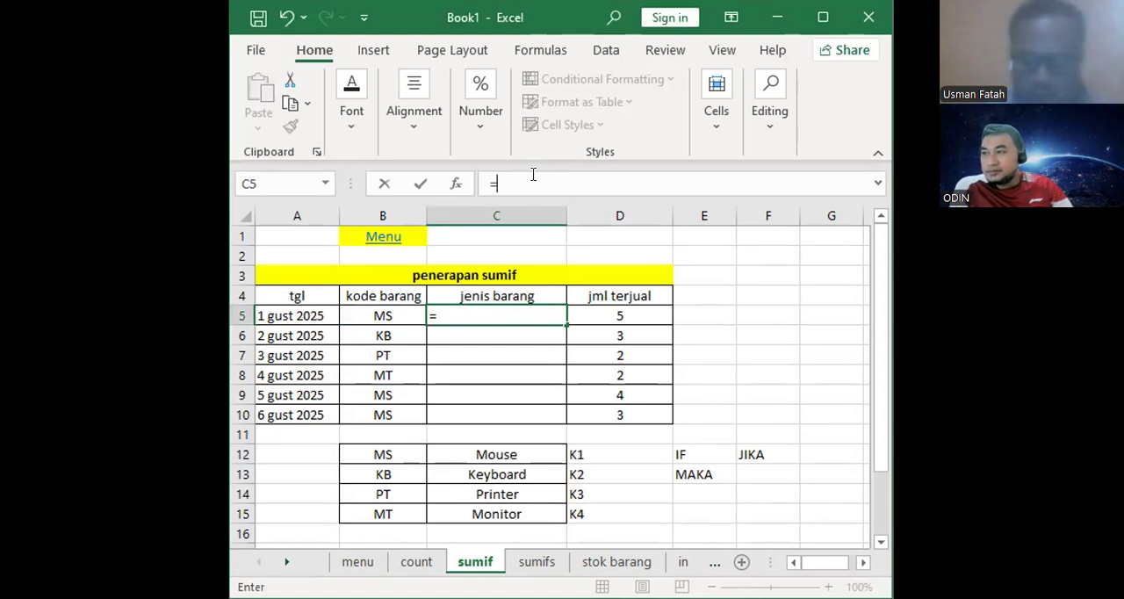
type("I")
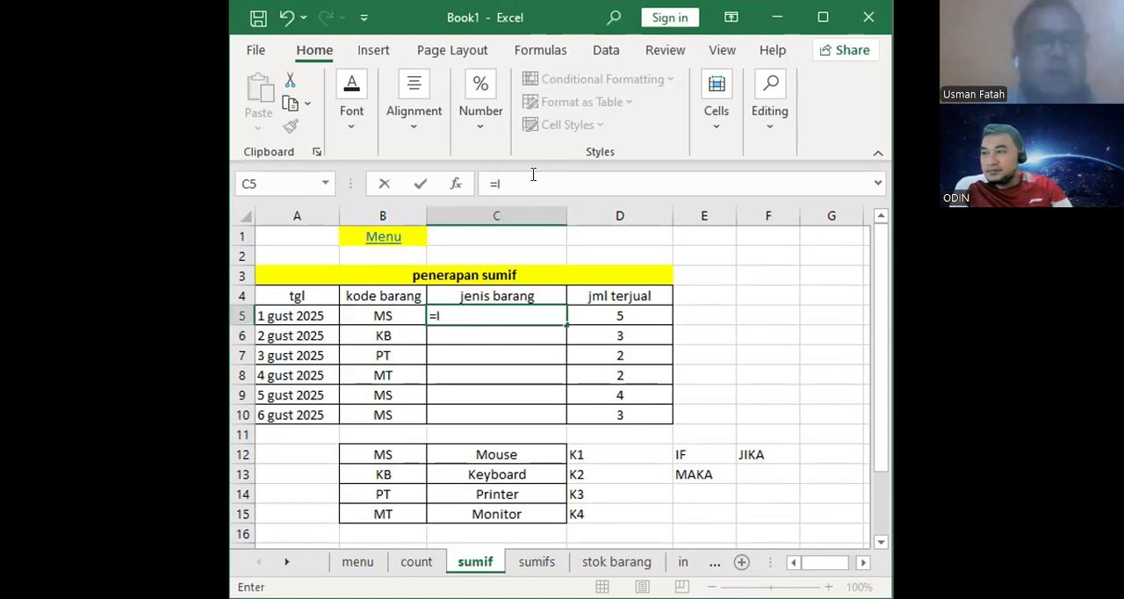
type("F")
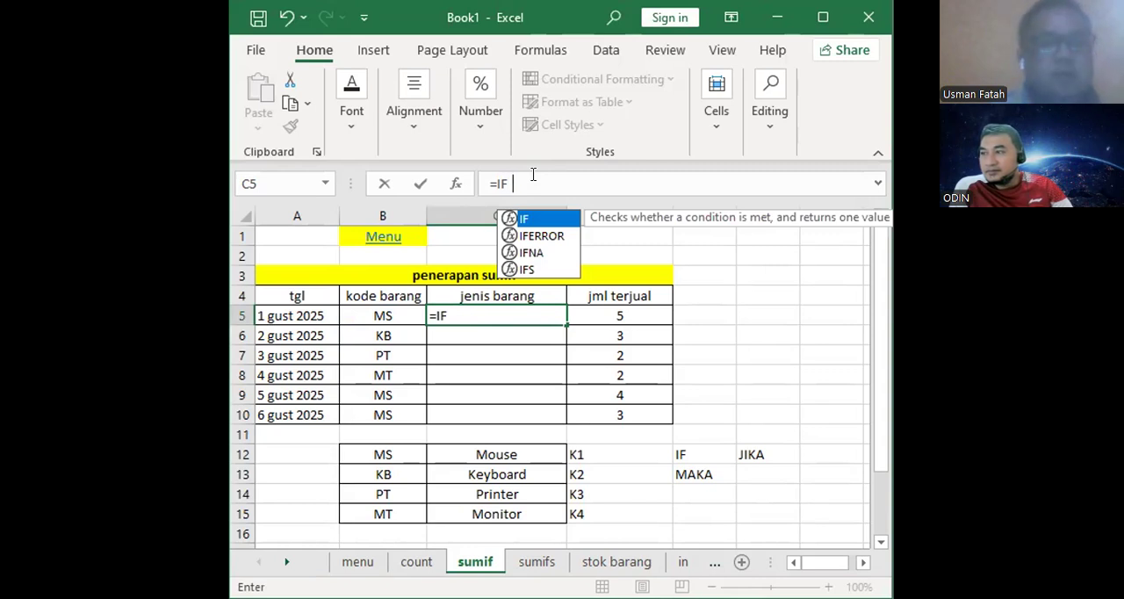
type("(")
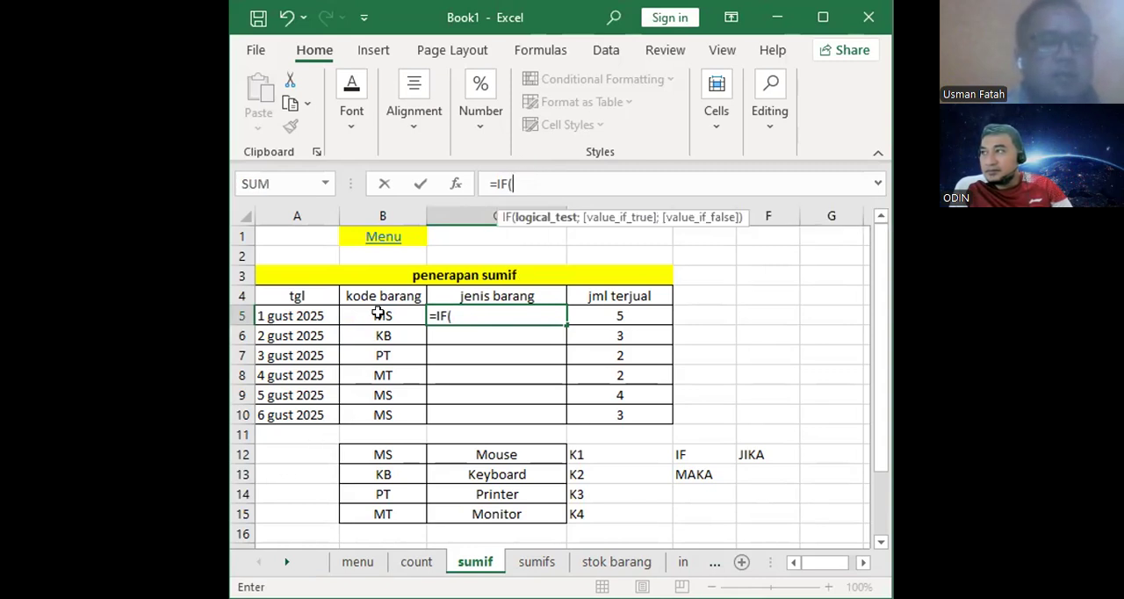
left_click(378, 313)
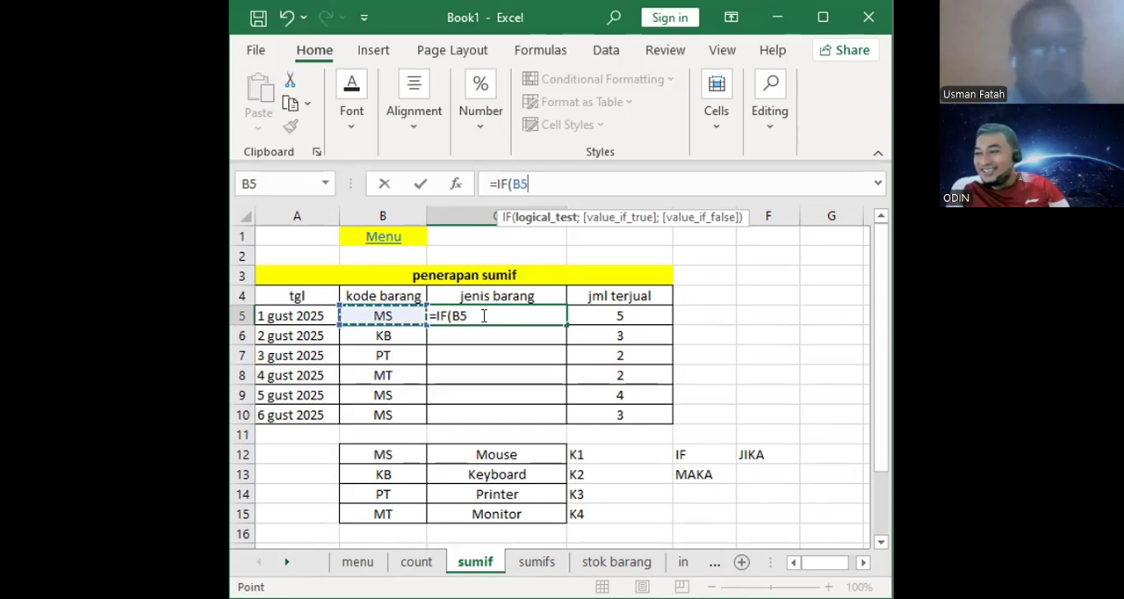
type("=")
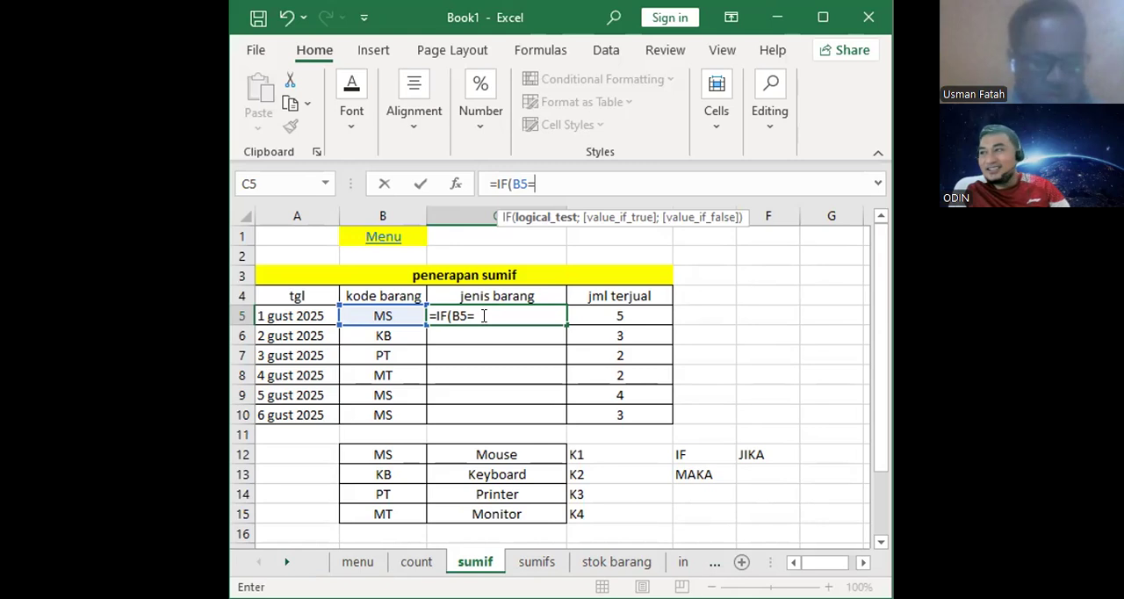
type("ms")
key("BackSpace")
key("BackSpace")
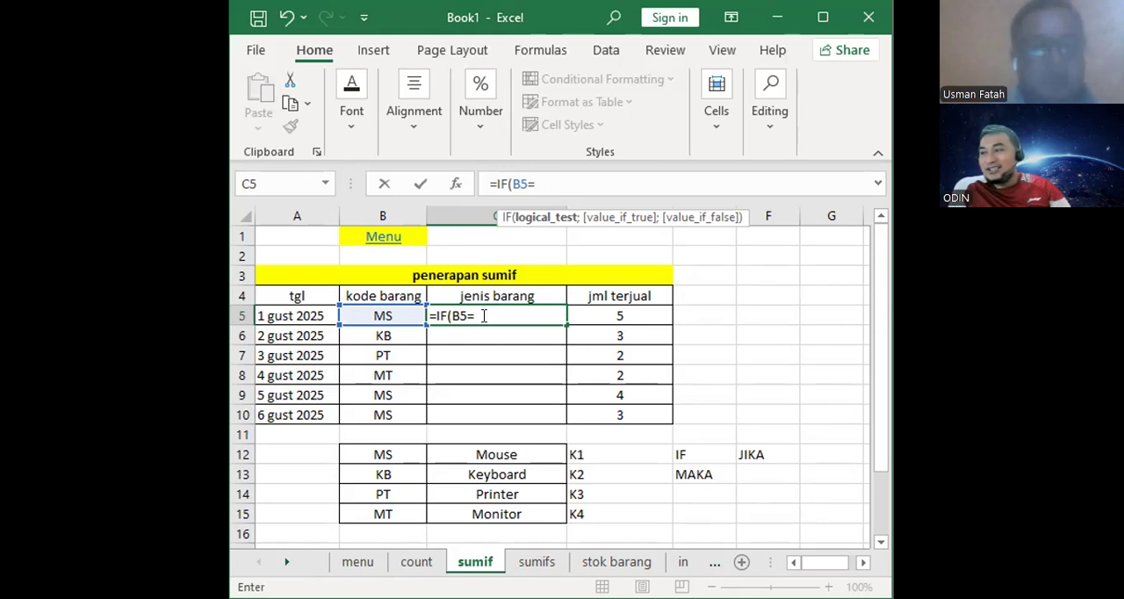
type("NS")
key("BackSpace")
key("BackSpace")
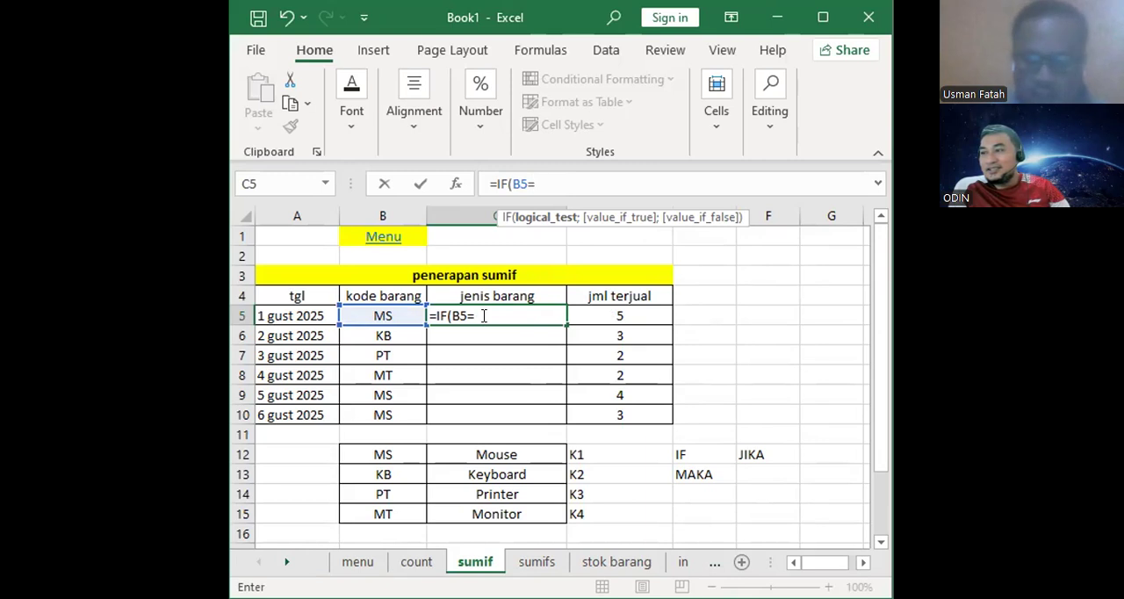
- Complete the first IF test in C5 as B5="ms" and start a quoted text for its true value
type("\"")
key("BackSpace")
type("\"ms")
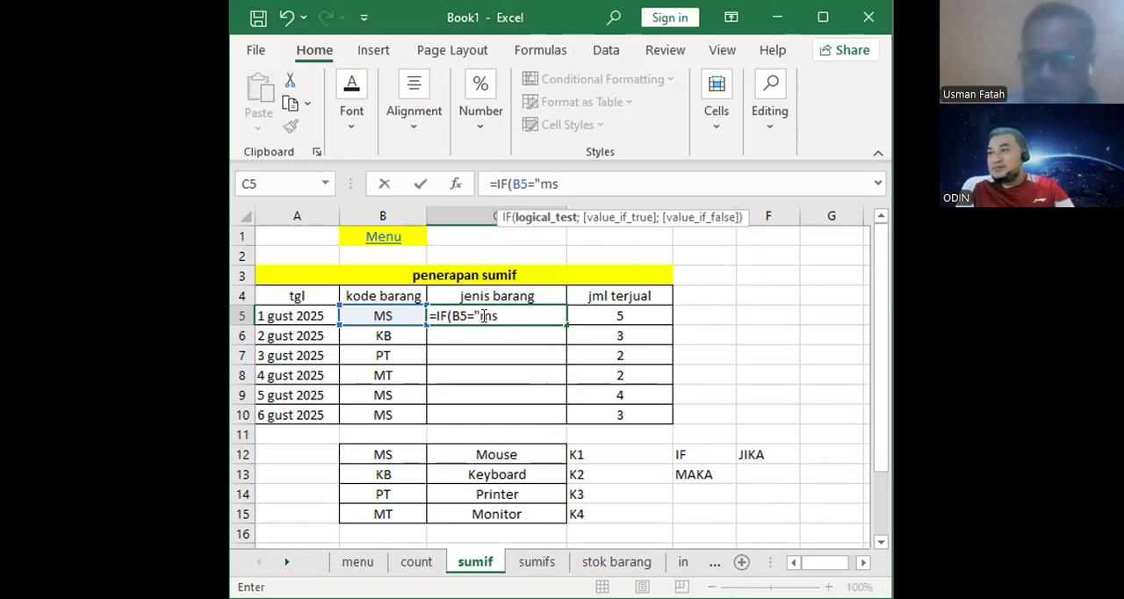
type("\"")
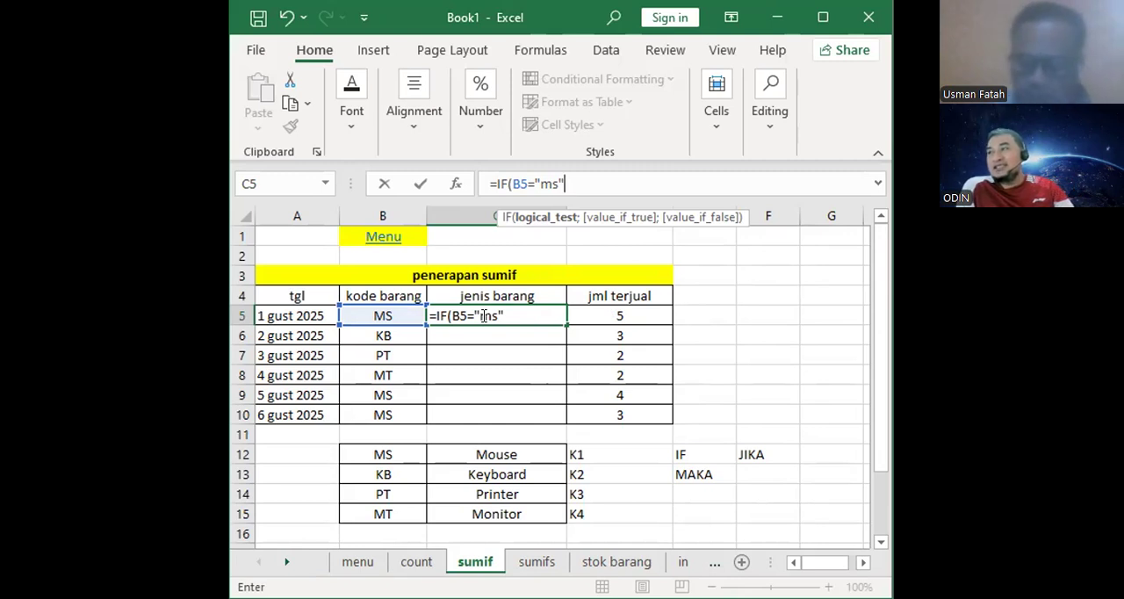
type(";")
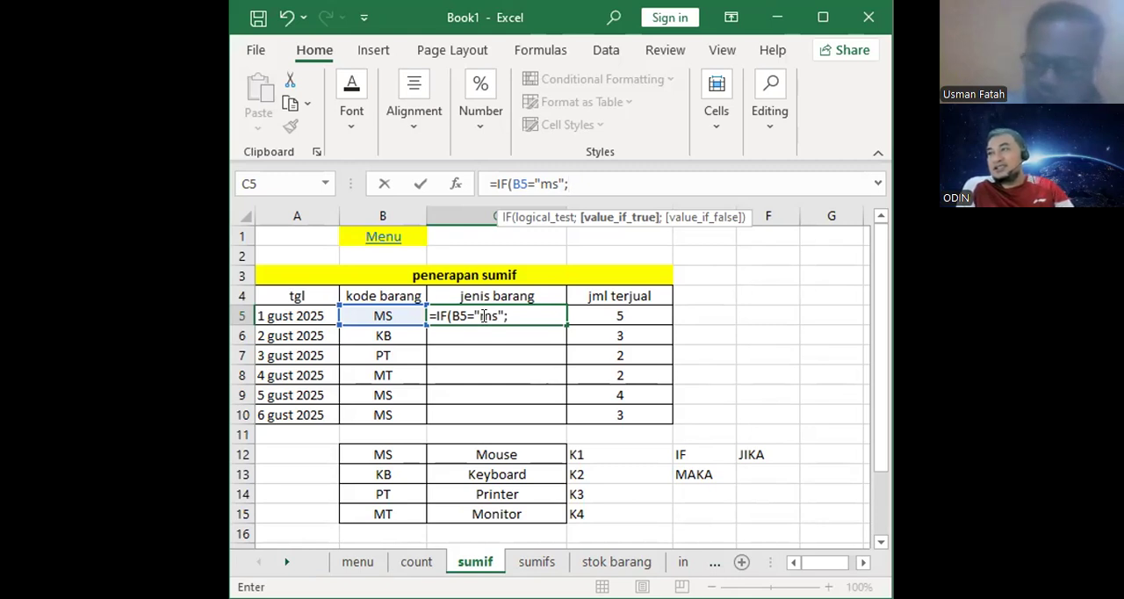
type("\"")
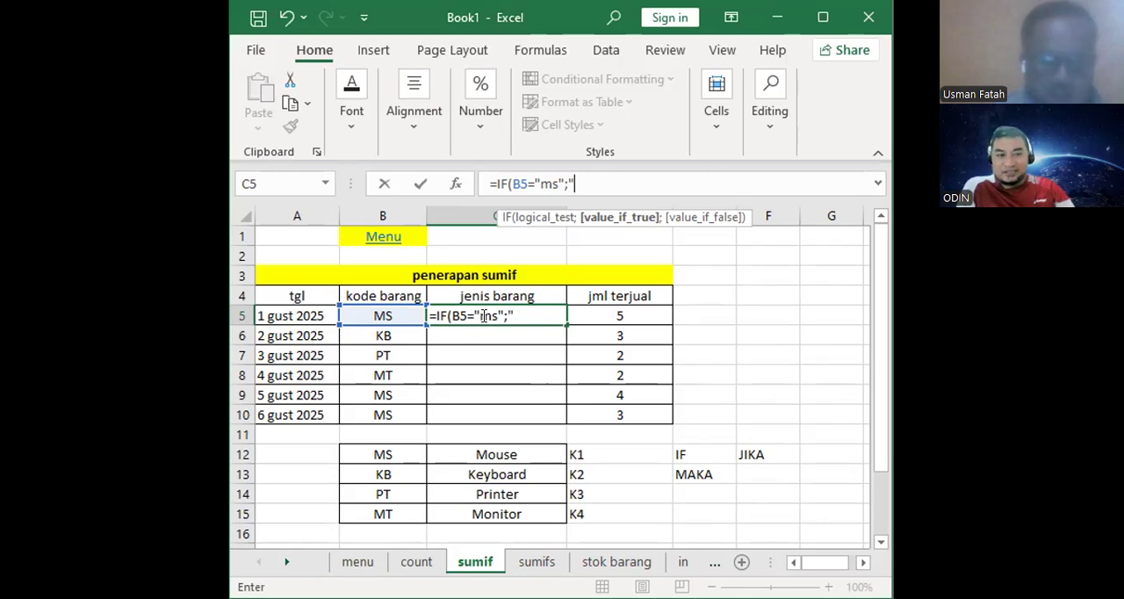
type("mOUSE")
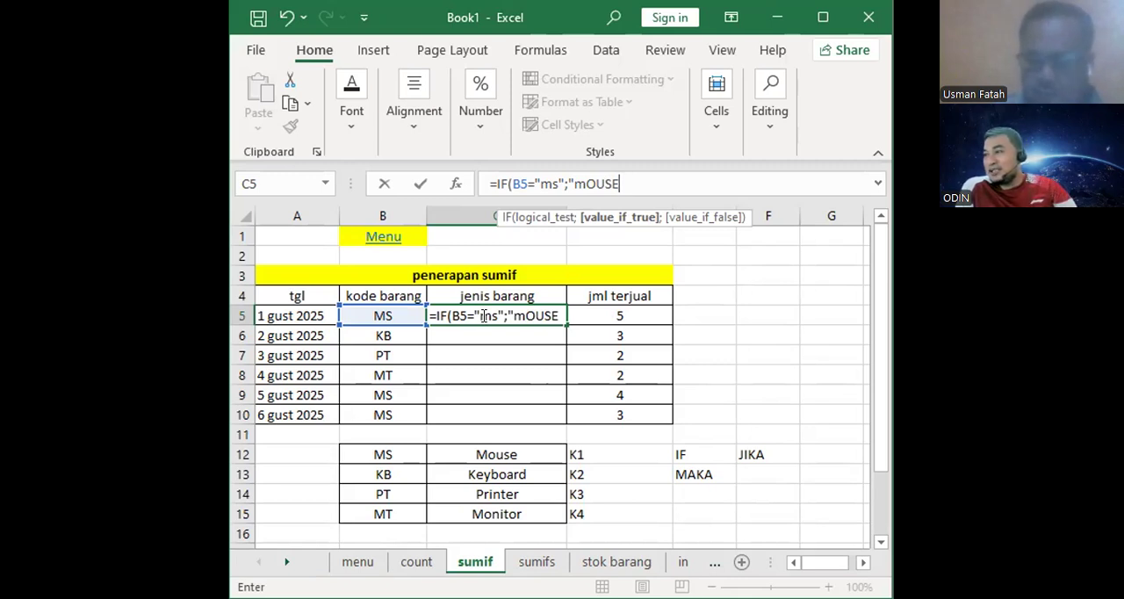
key("BackSpace")
key("BackSpace")
key("BackSpace")
key("BackSpace")
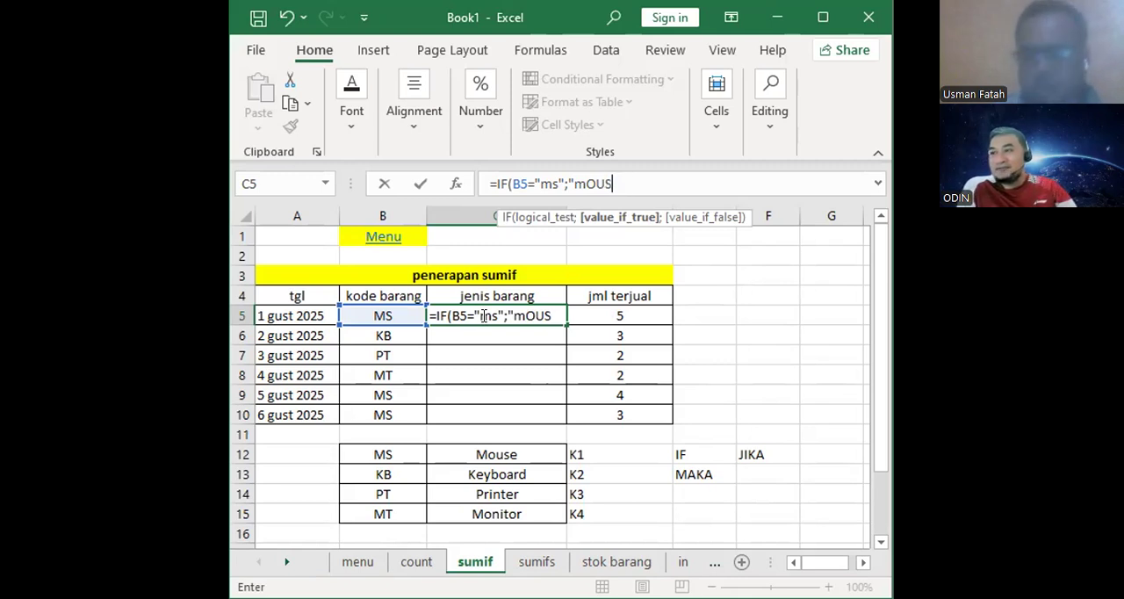
type("OUSE")
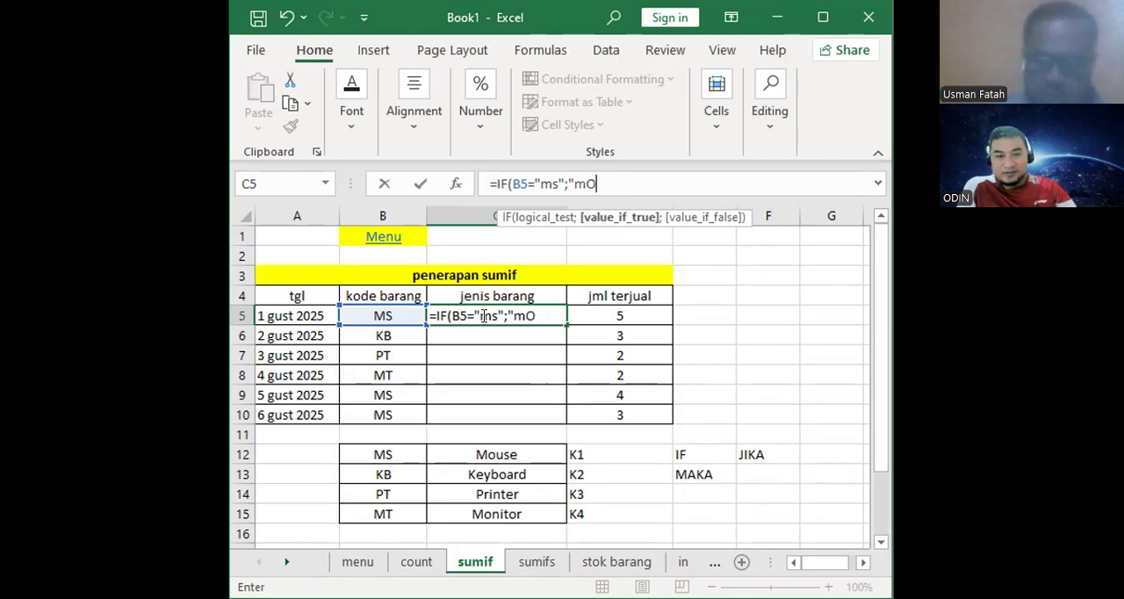
key("BackSpace")
key("BackSpace")
key("BackSpace")
key("BackSpace")
key("BackSpace")
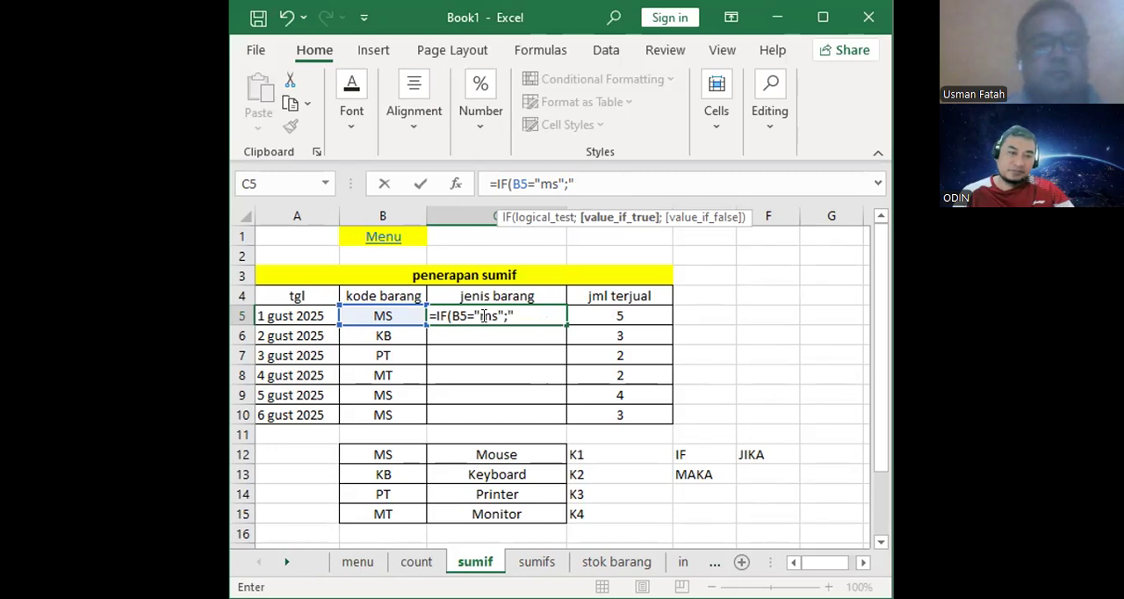
- Enter "mouse" in lowercase as the first IF's true value and move on to its false value
type("mous")
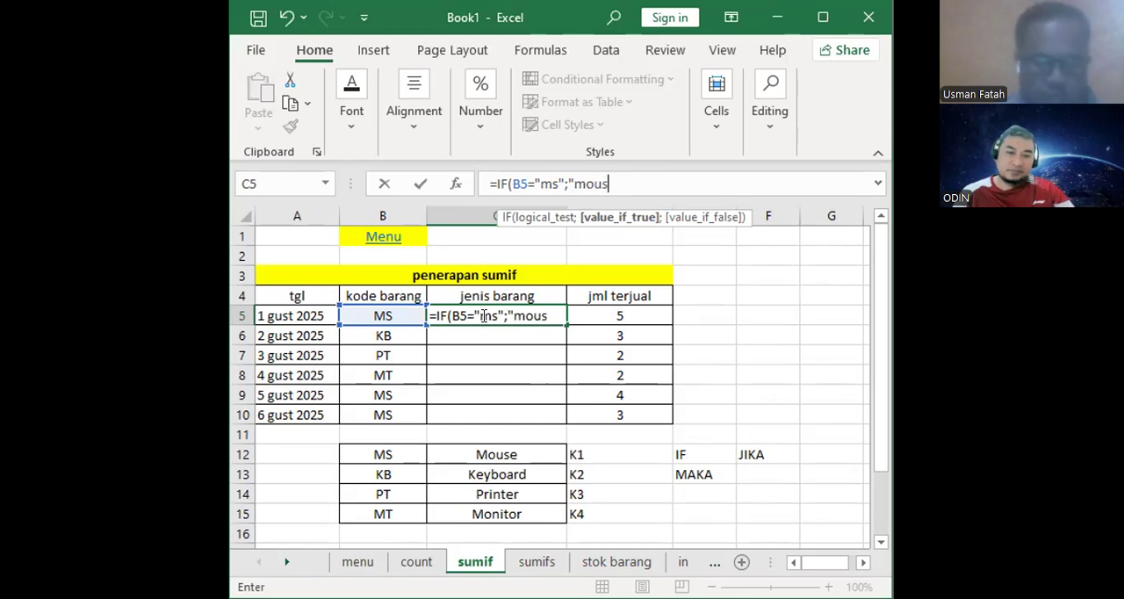
type("e")
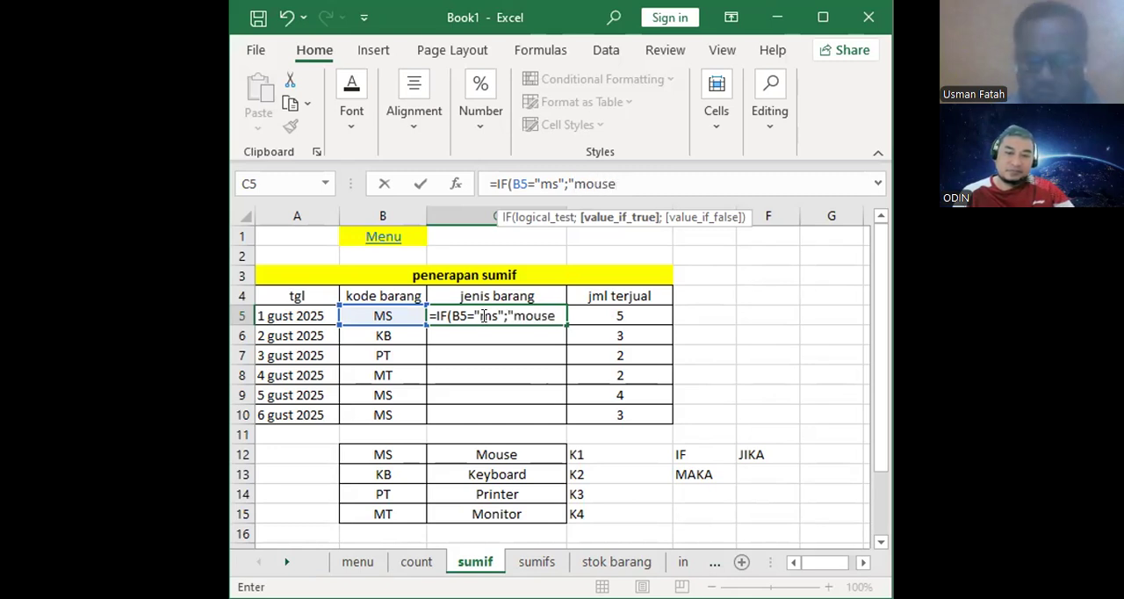
type("\"")
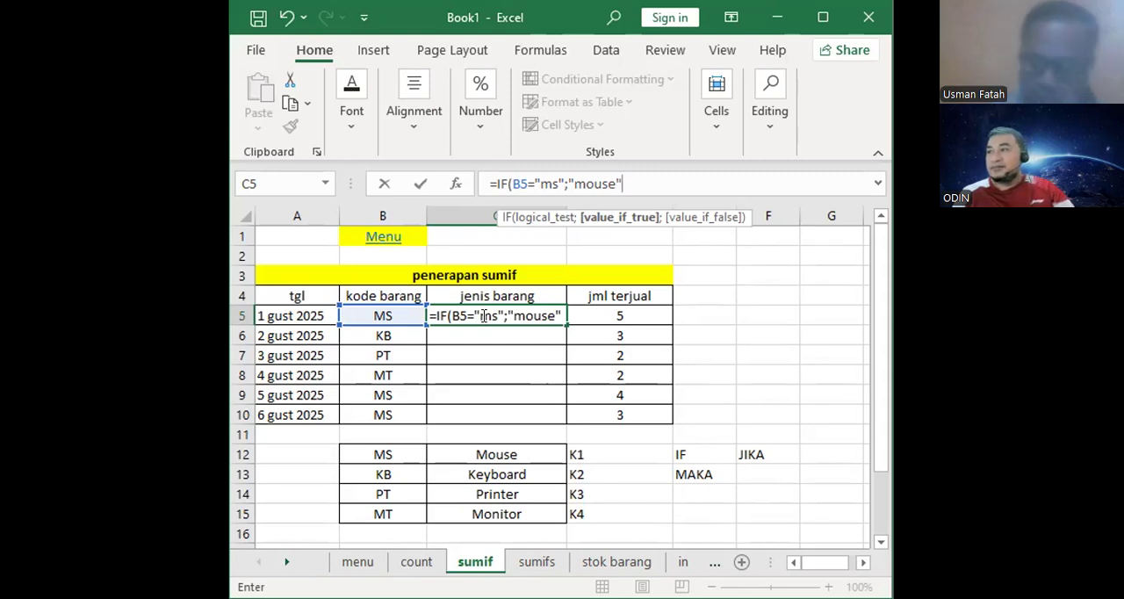
type(";")
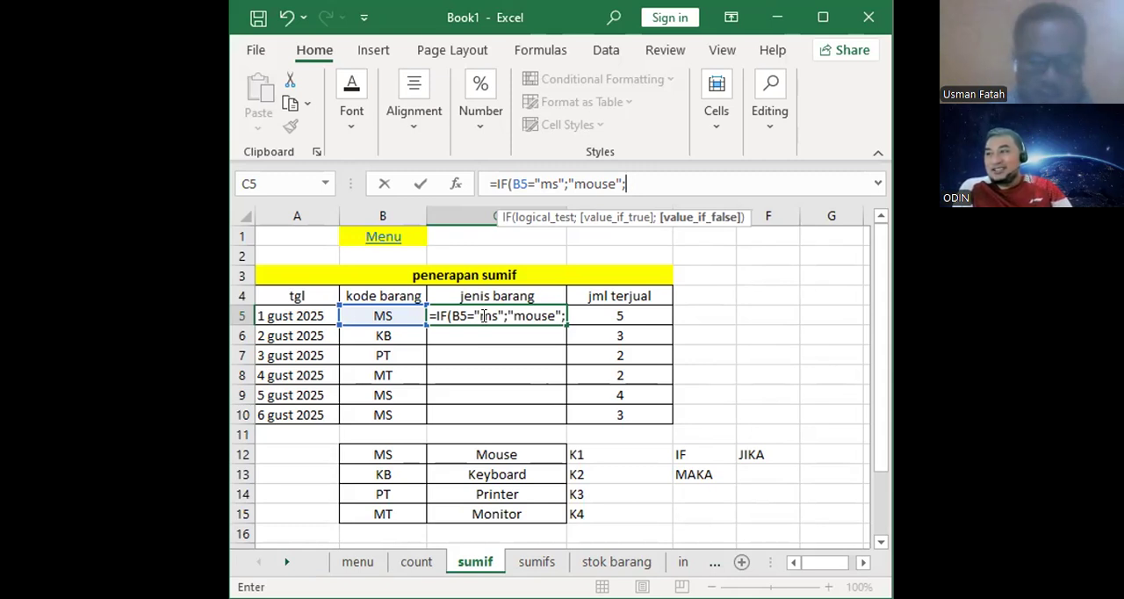
- Nest a second IF as the first IF's false value, testing B5="kb"
type("if")
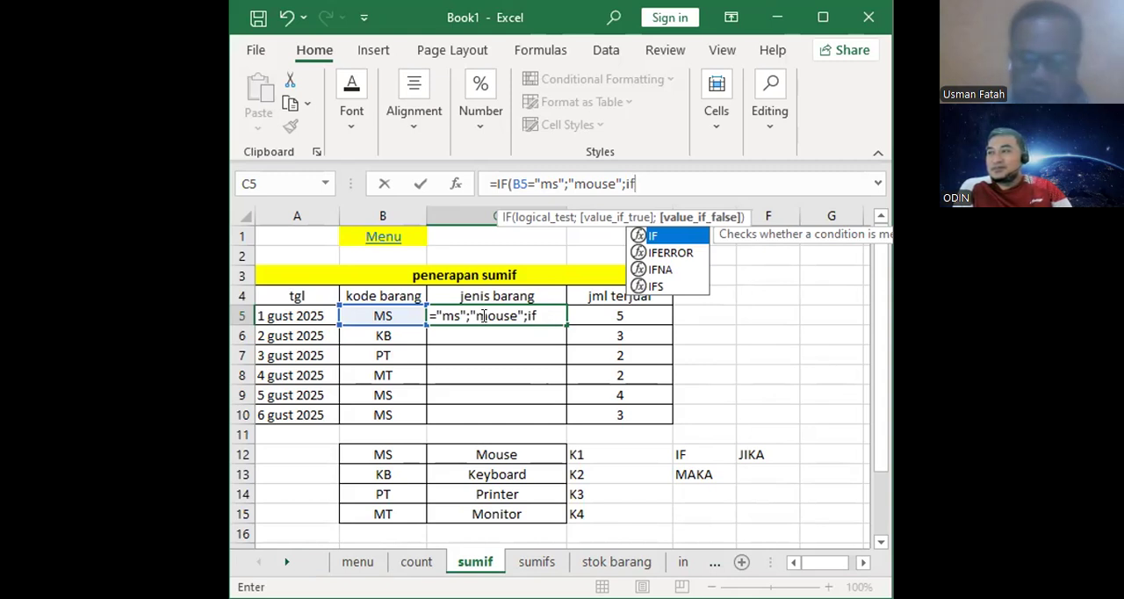
type("(")
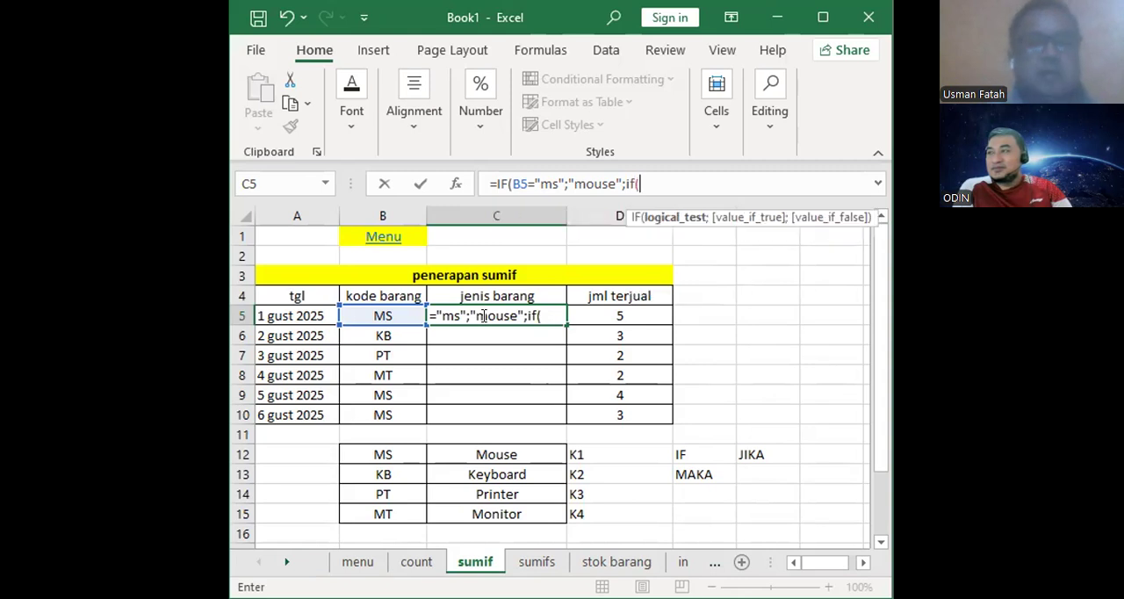
left_click(384, 312)
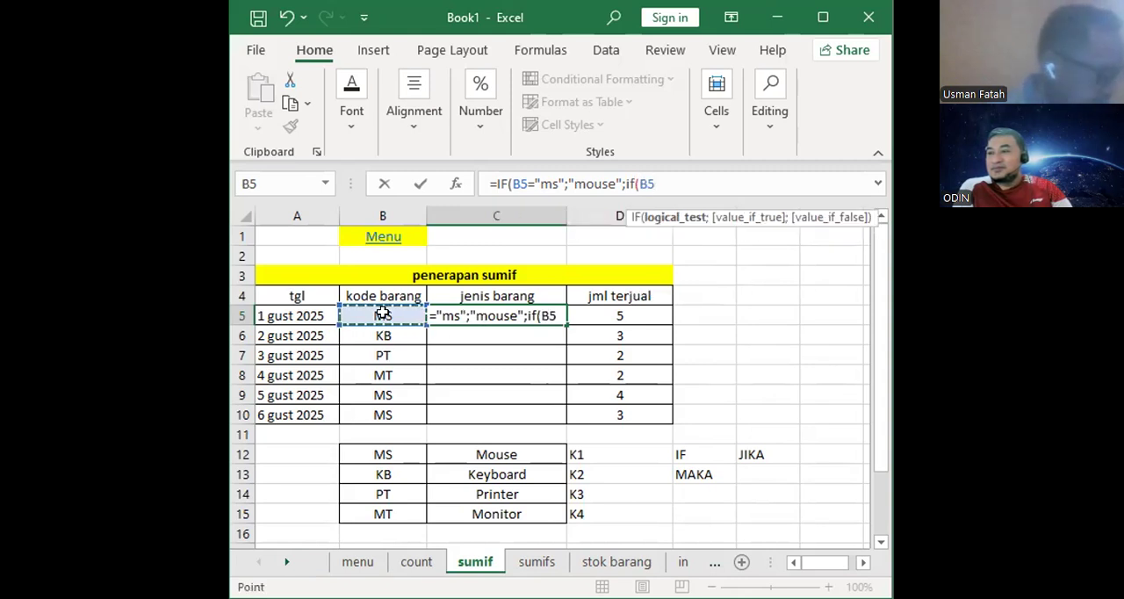
type("=")
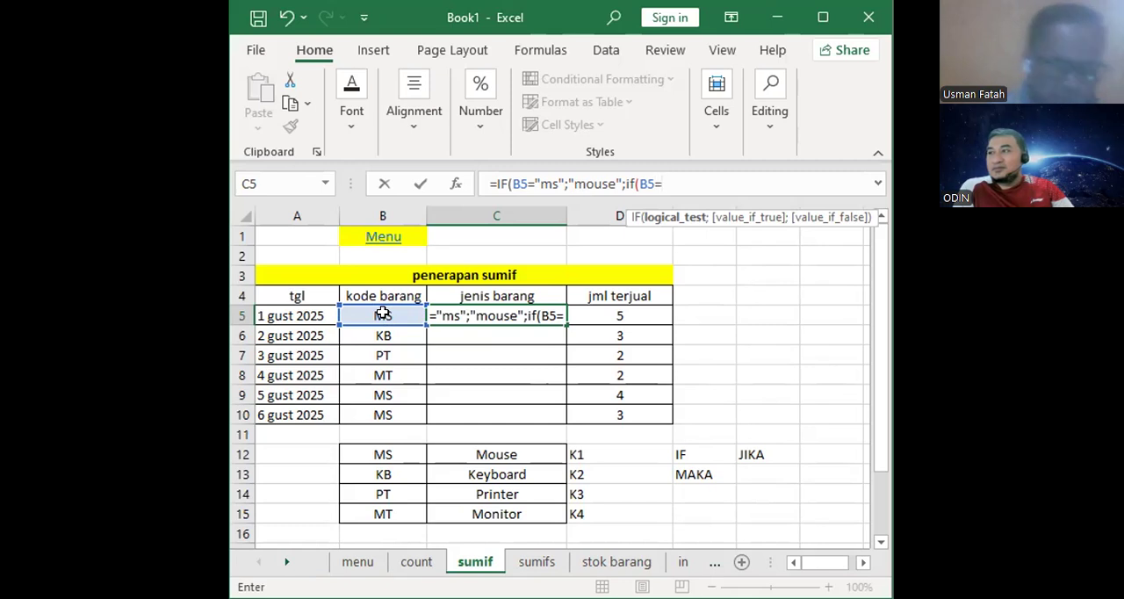
type("\"")
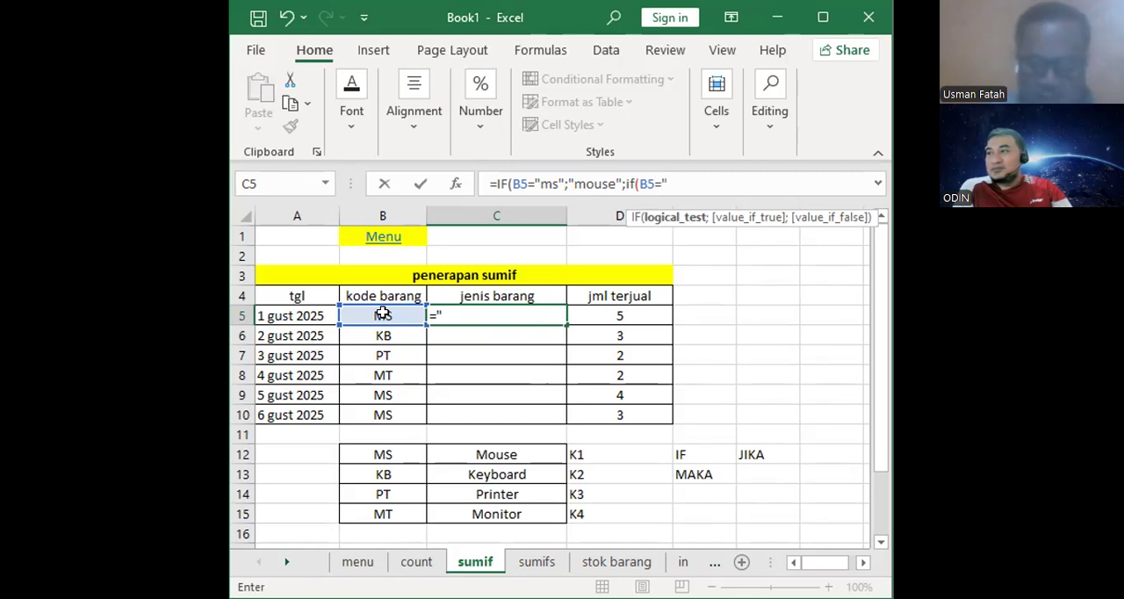
type("kb")
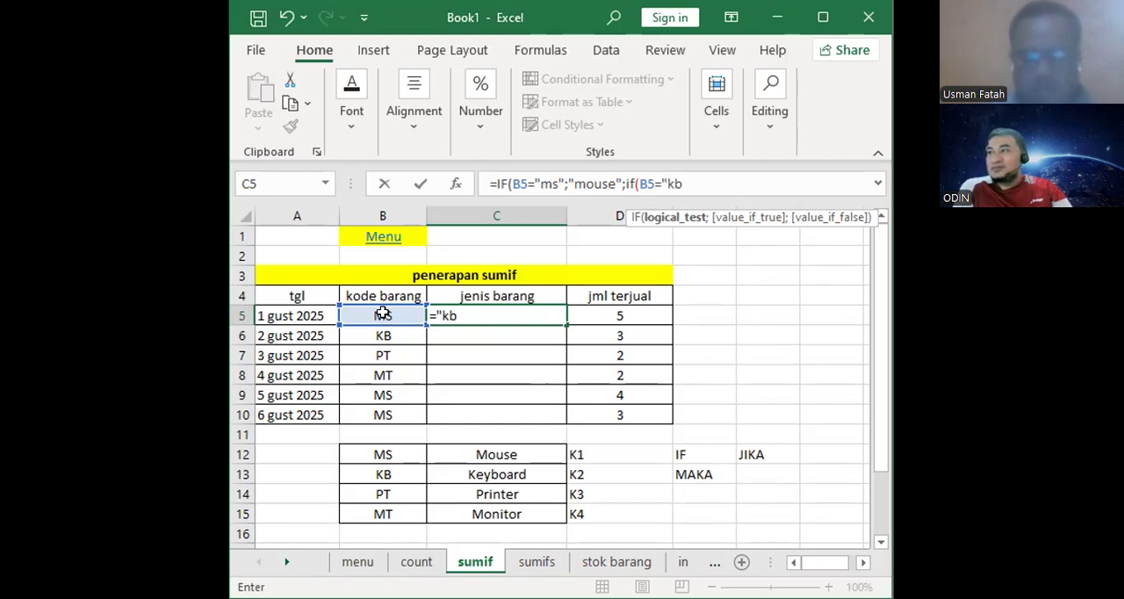
type("\"")
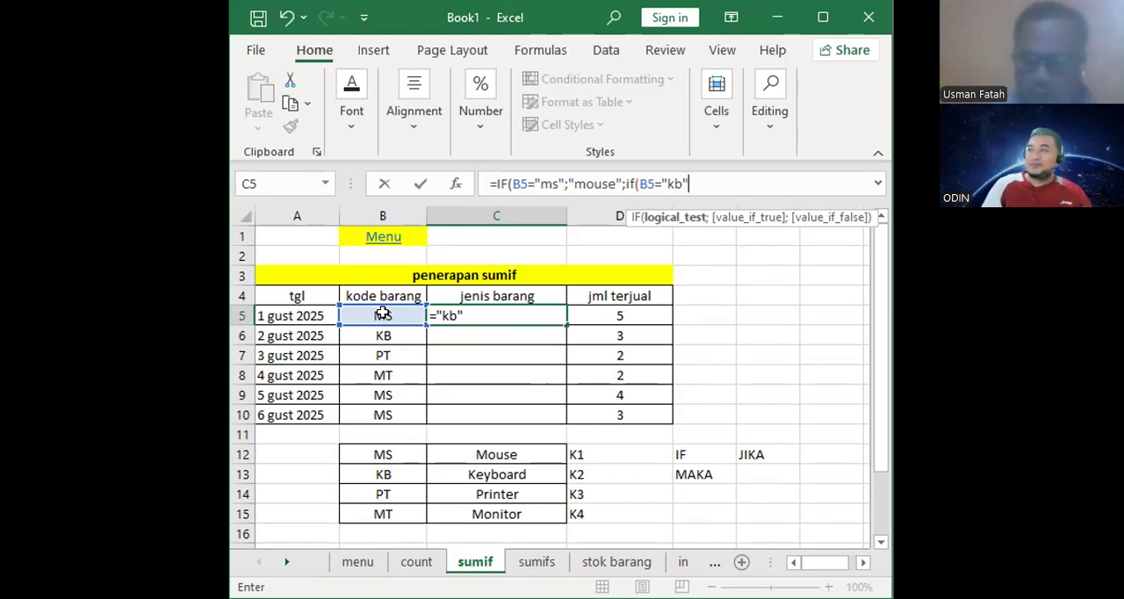
type(";")
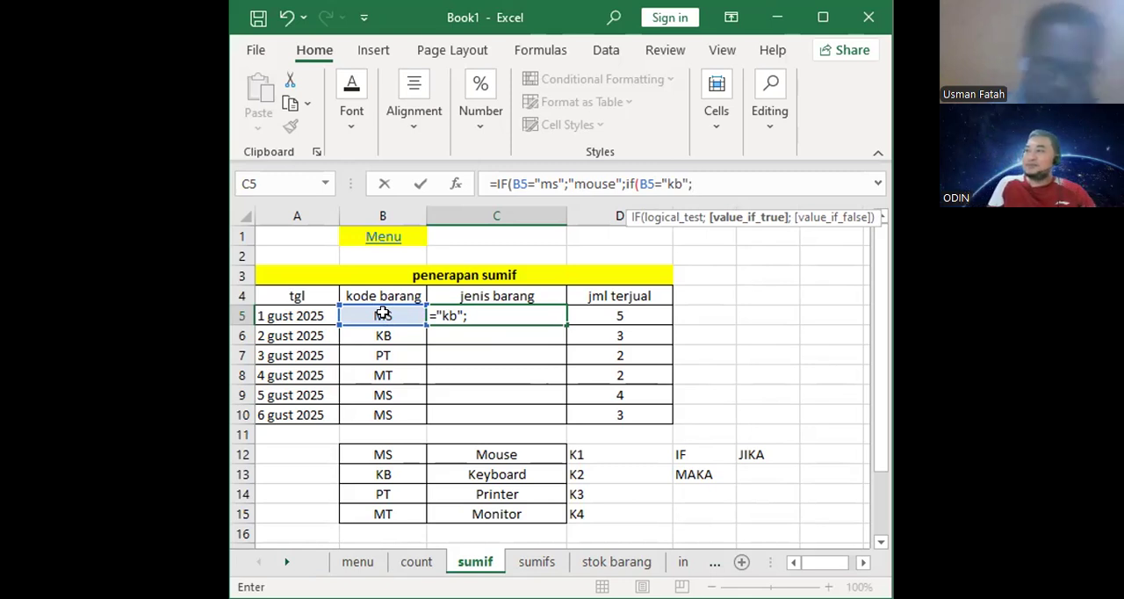
- Enter "keyboard" as the second IF's true value, enclosed in quotation marks on both sides
type("keyboar")
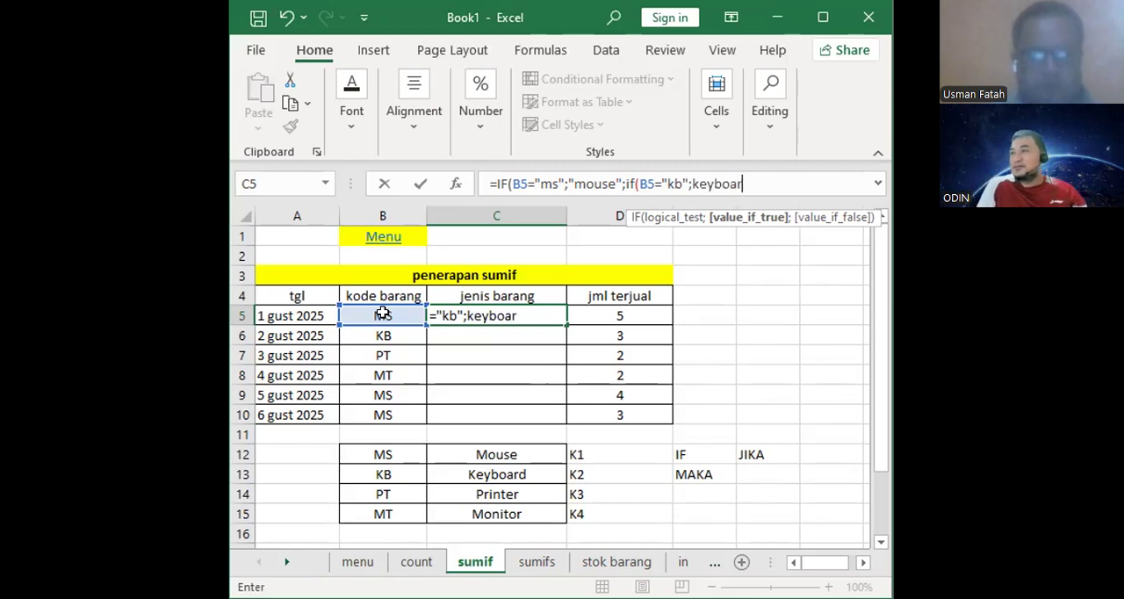
type("d")
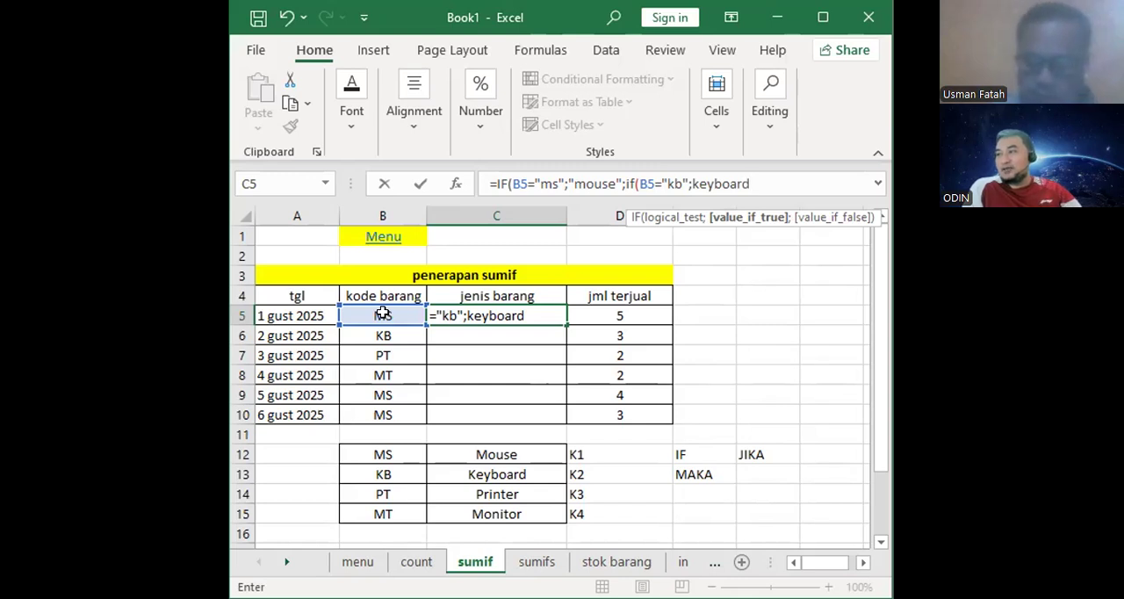
type(";")
key("BackSpace")
type(";")
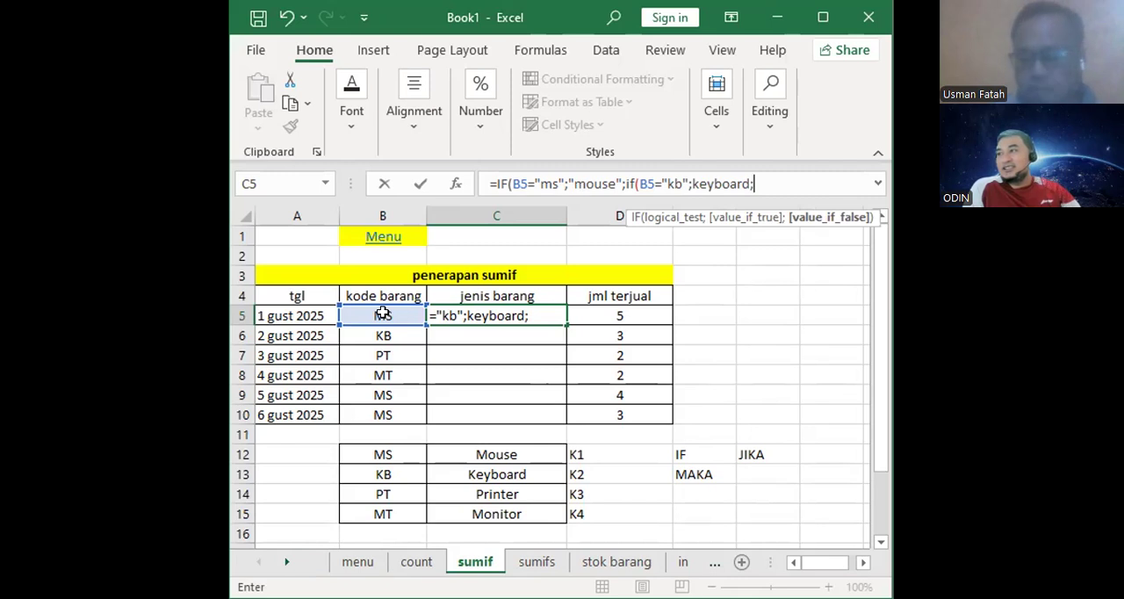
key("BackSpace")
type("\"")
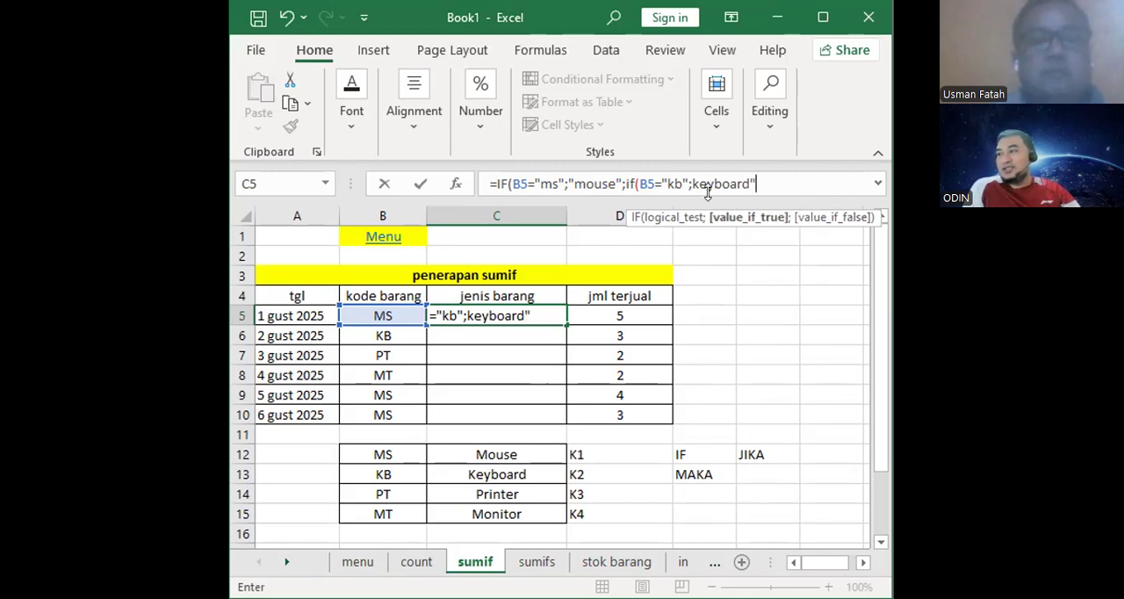
left_click(693, 184)
type("\"")
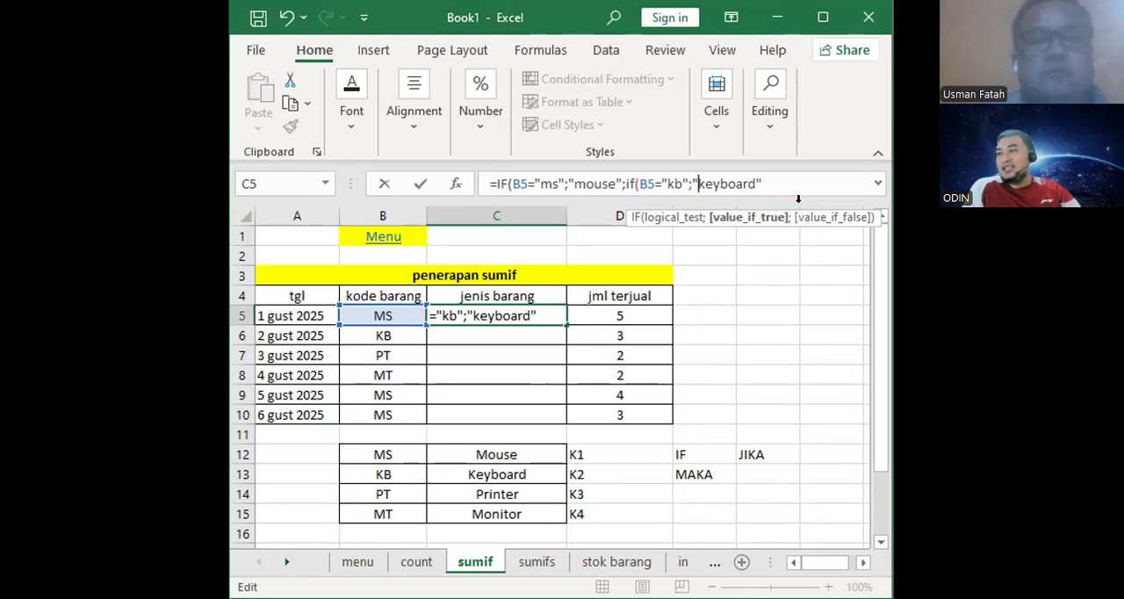
left_click(771, 183)
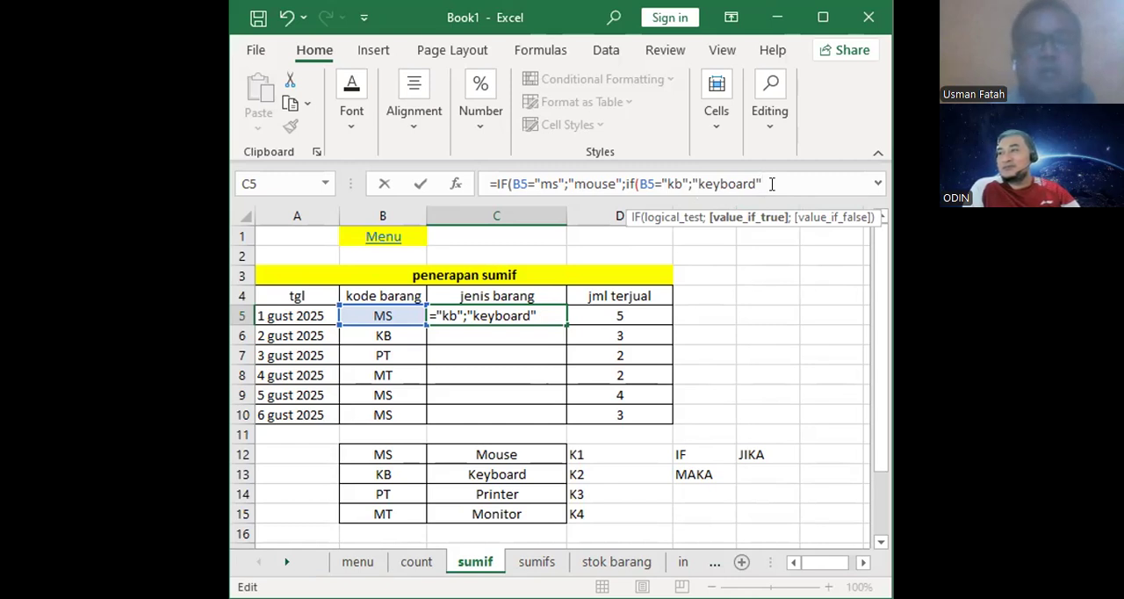
- Nest a third IF as the second IF's false value, testing B5="pt", and maximize the workbook window
type(";")
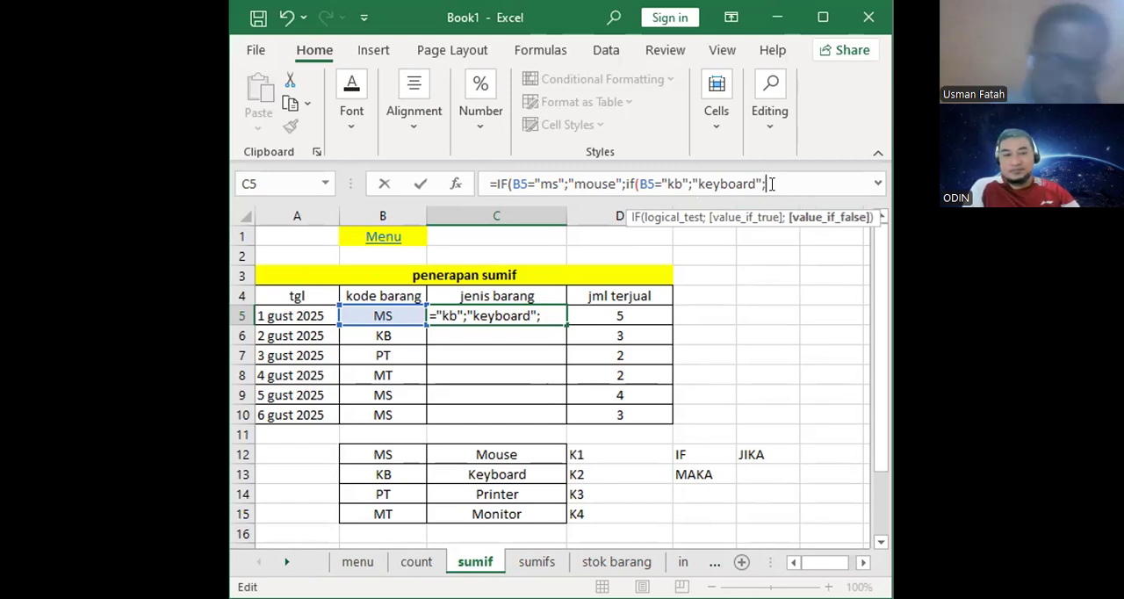
type("if")
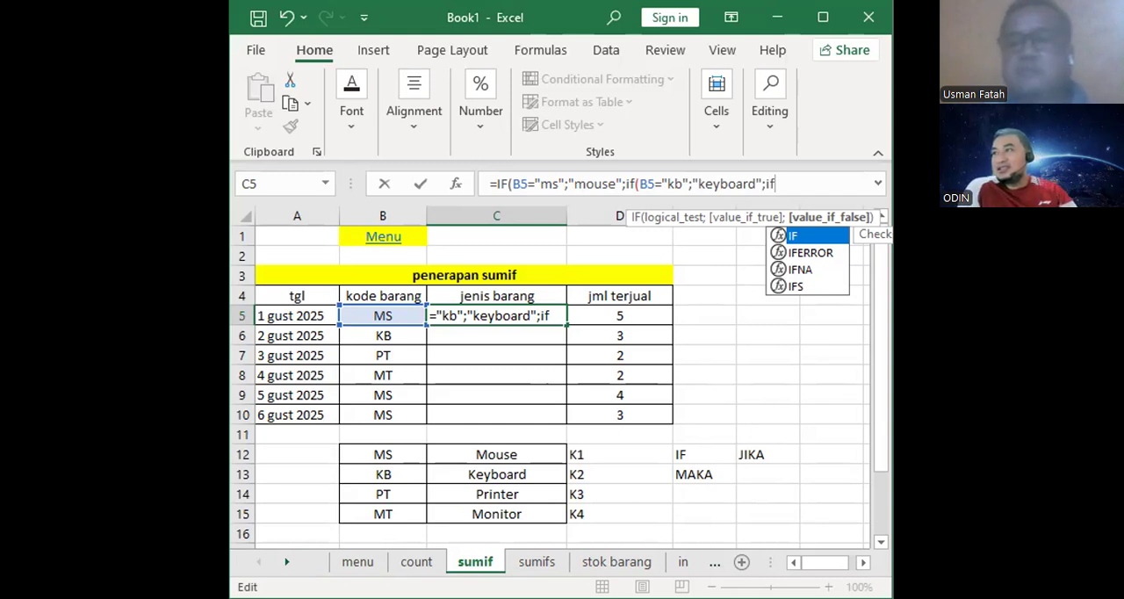
left_click(823, 16)
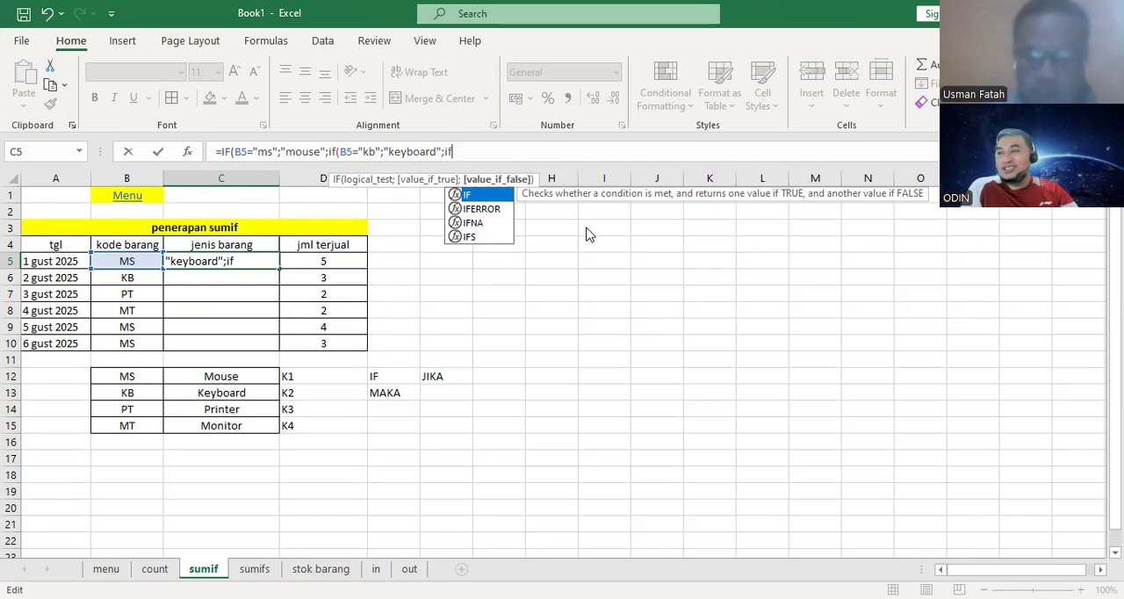
type("(")
left_click(126, 262)
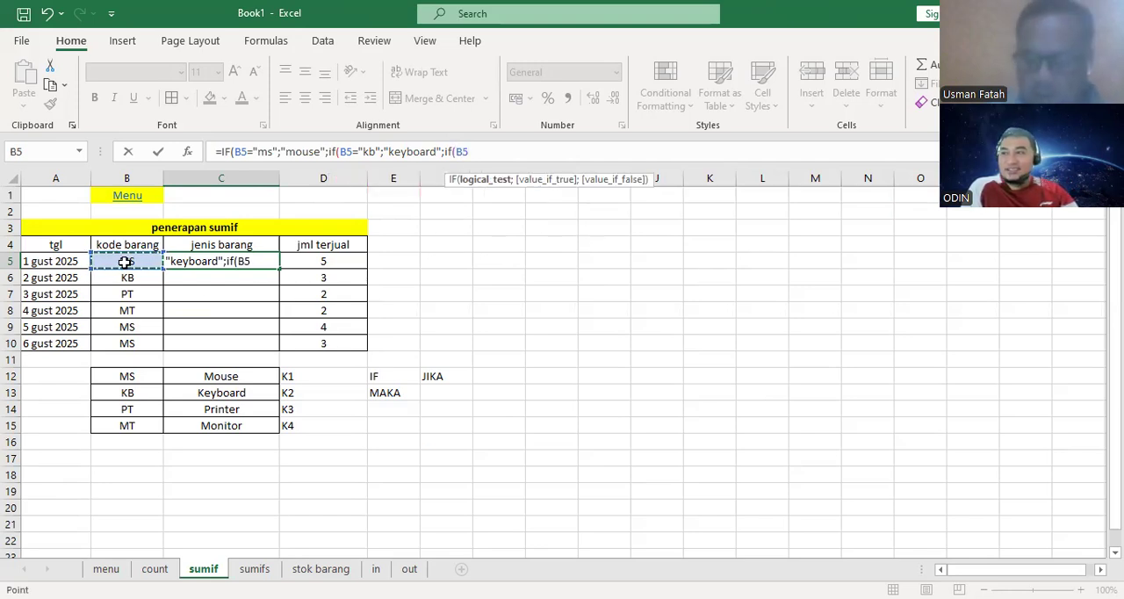
type("=")
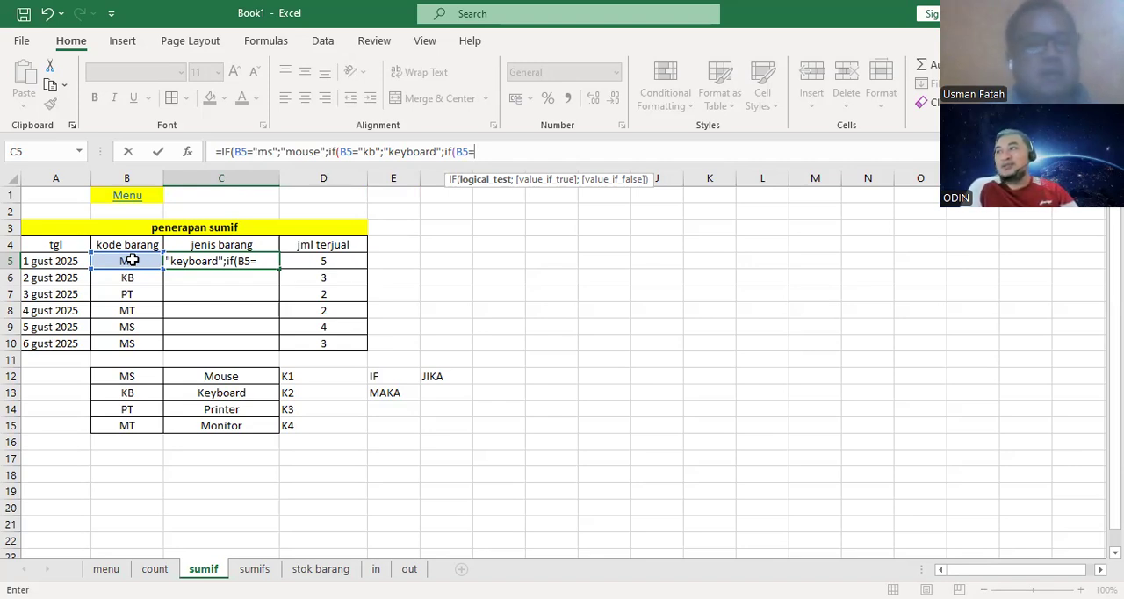
type("pt")
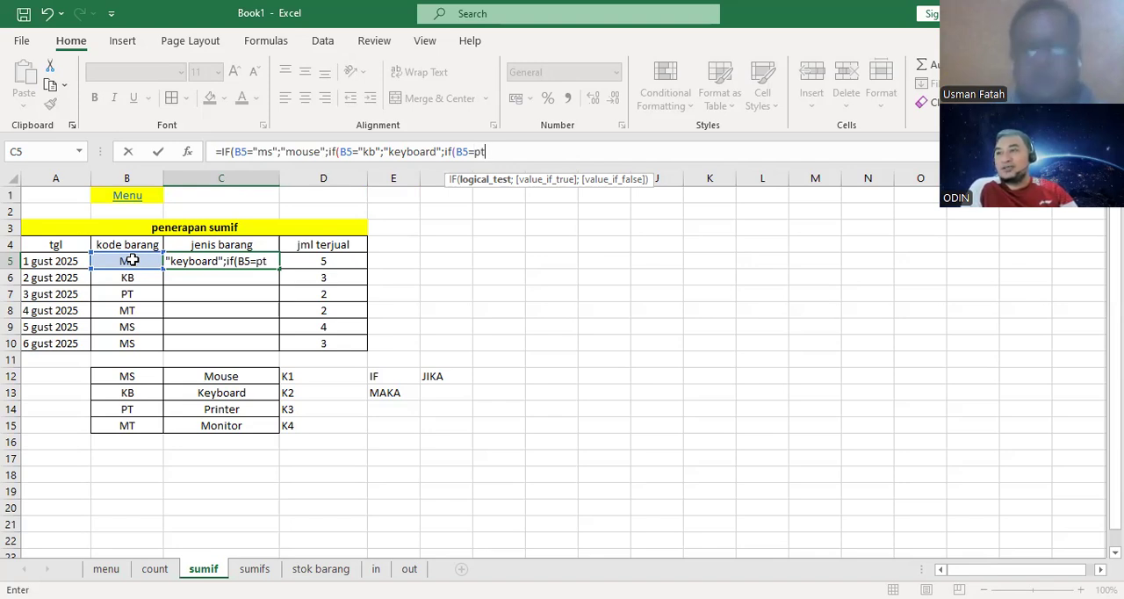
key("BackSpace")
key("BackSpace")
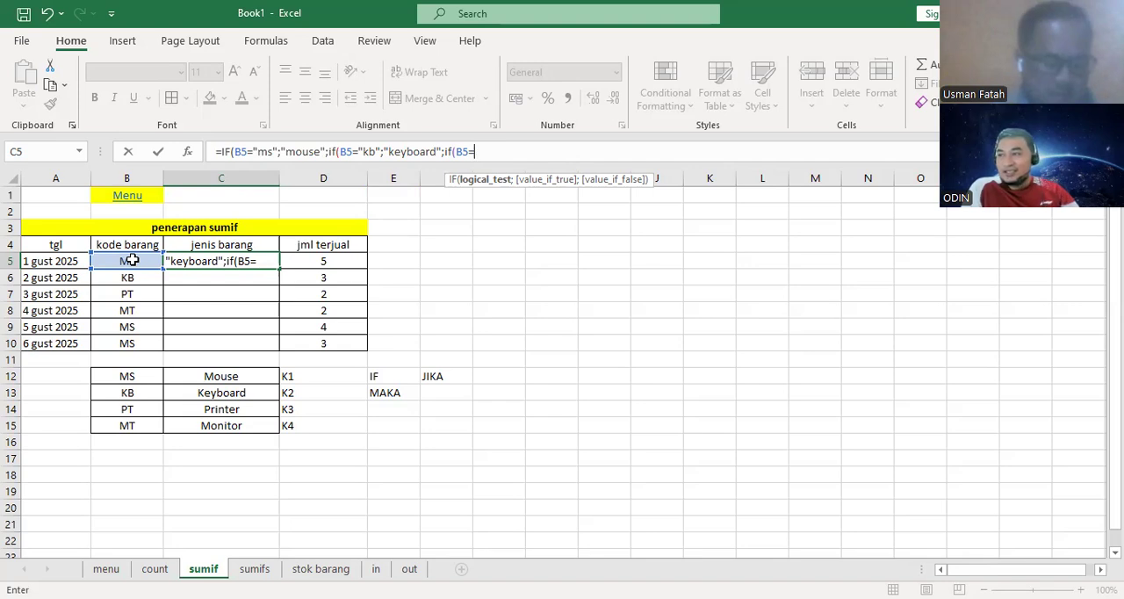
type("\"")
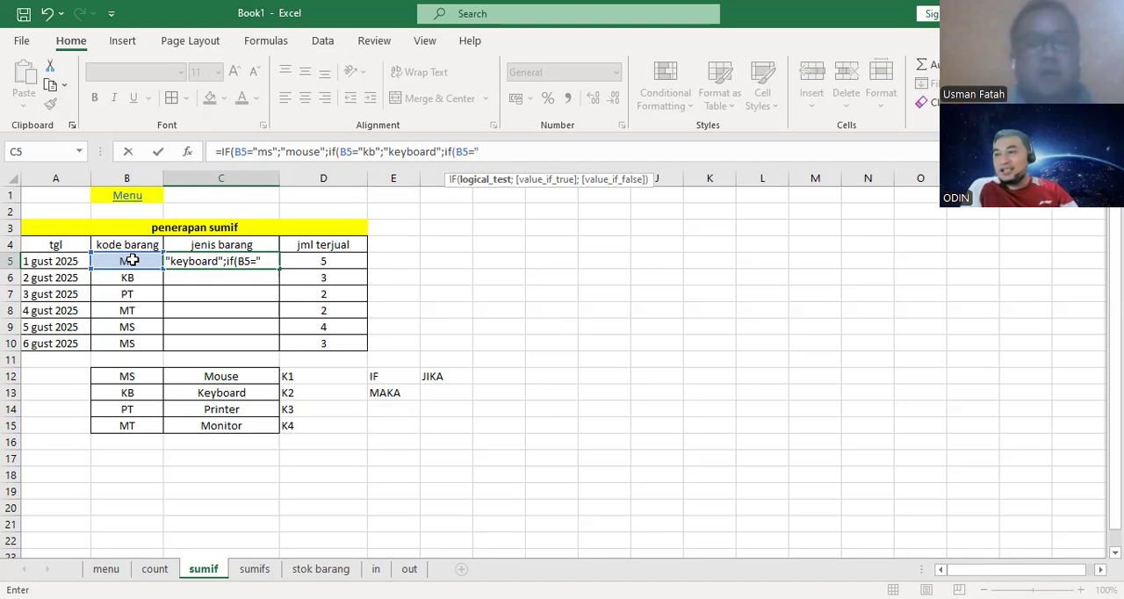
type("pt")
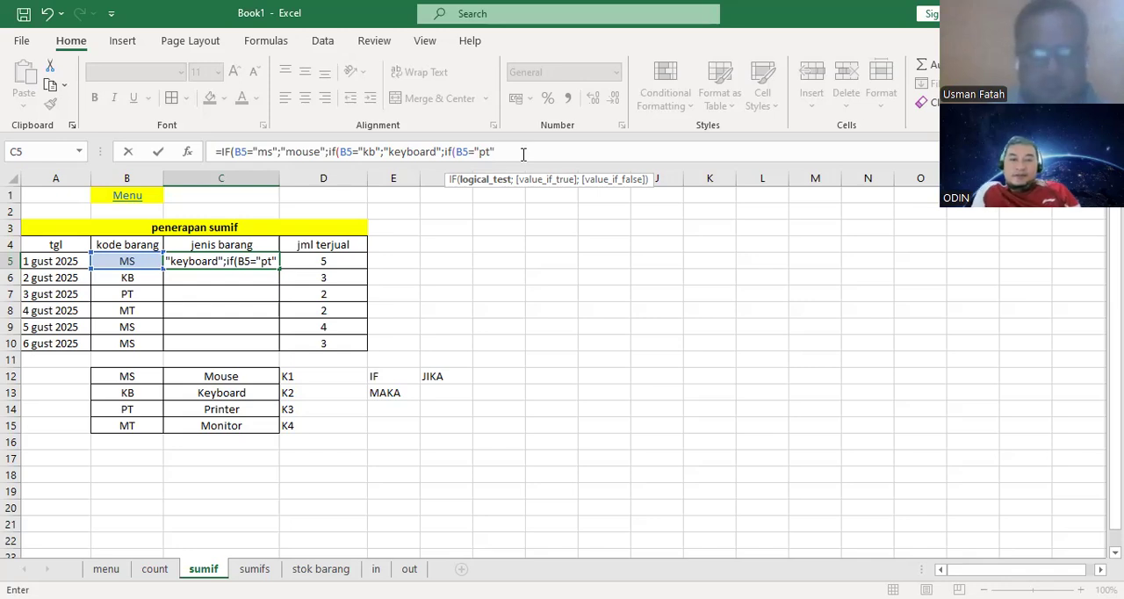
- Enter "printer" in quotation marks as the third IF's true value
type(";")
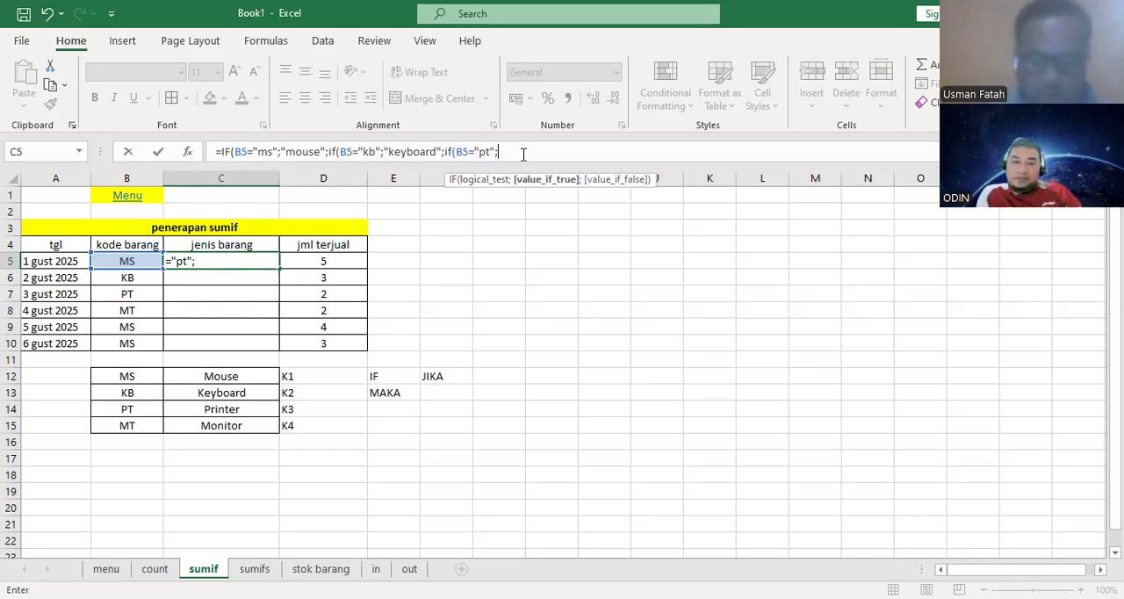
type("\"")
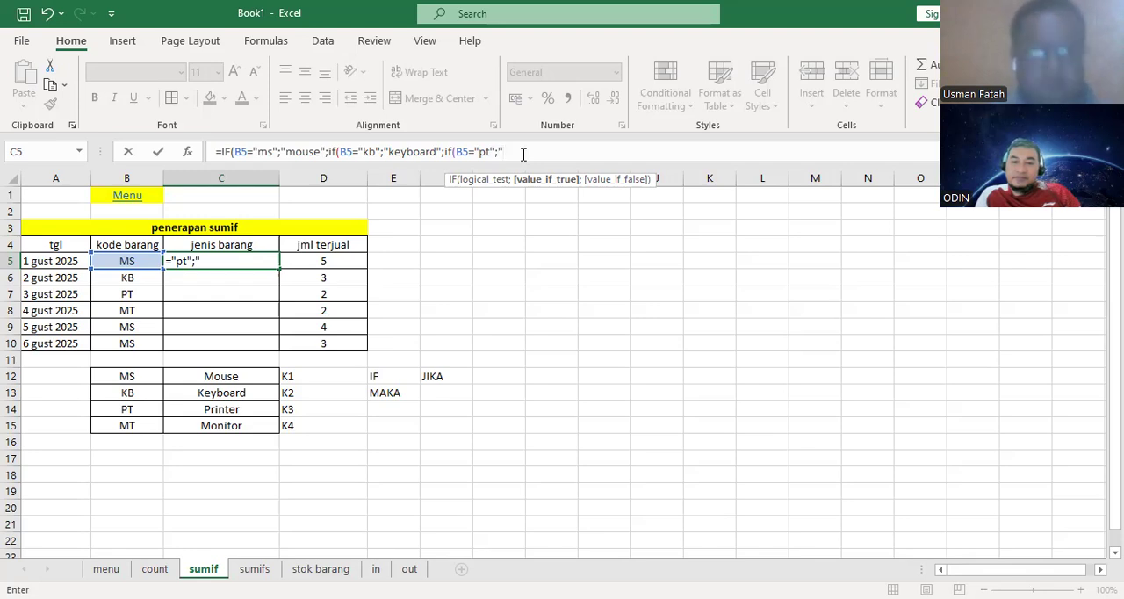
type("printer")
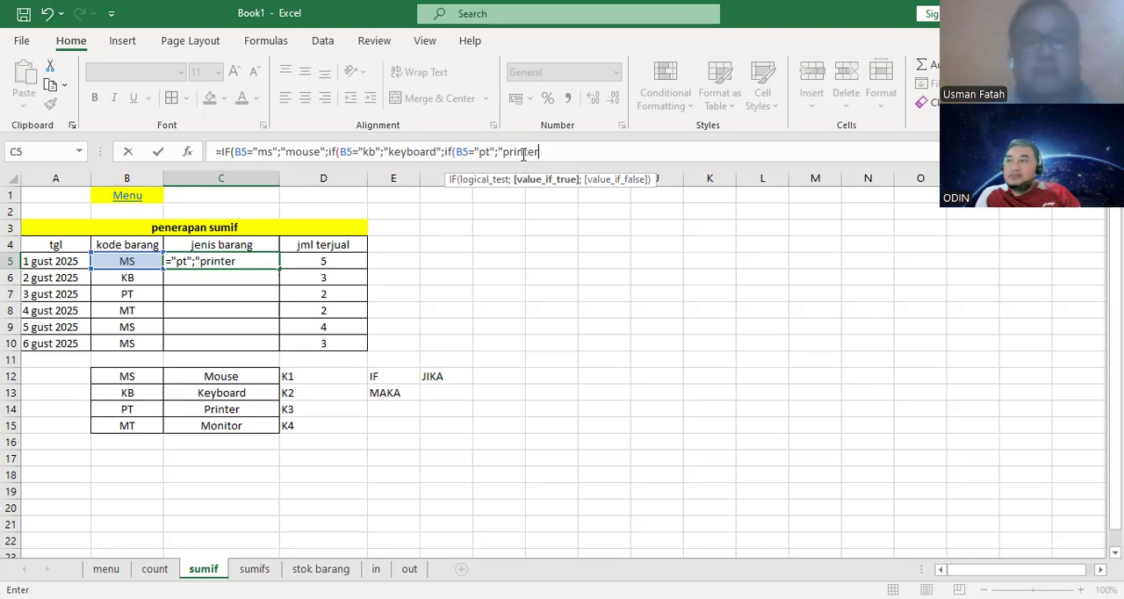
type("\"")
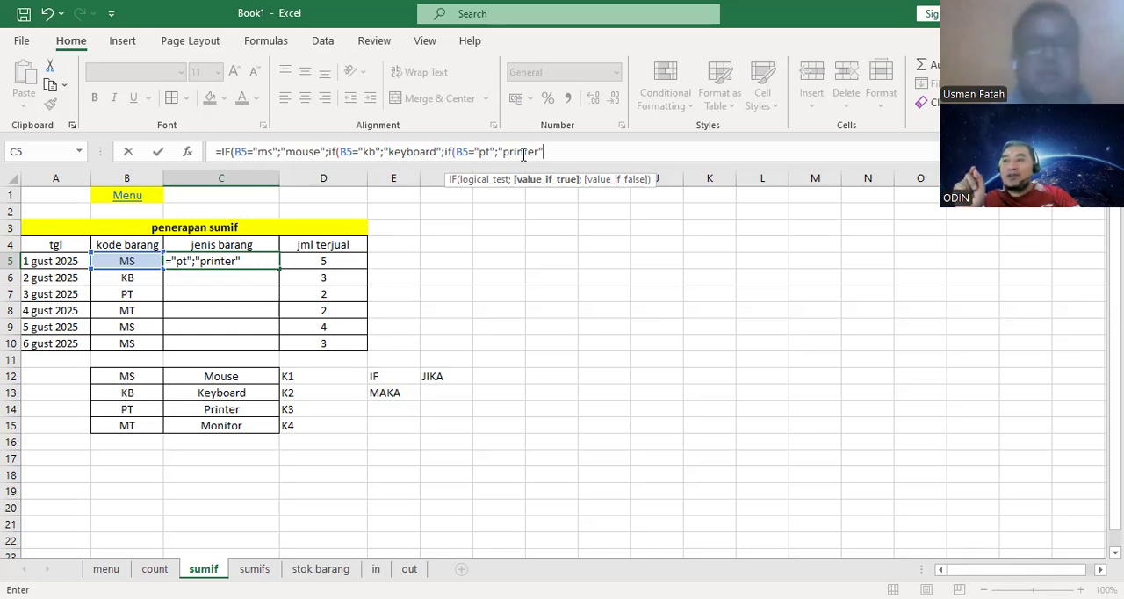
- Enter "monitor" as the third IF's false value, close all three IFs and commit the formula in C5
type(";")
key("BackSpace")
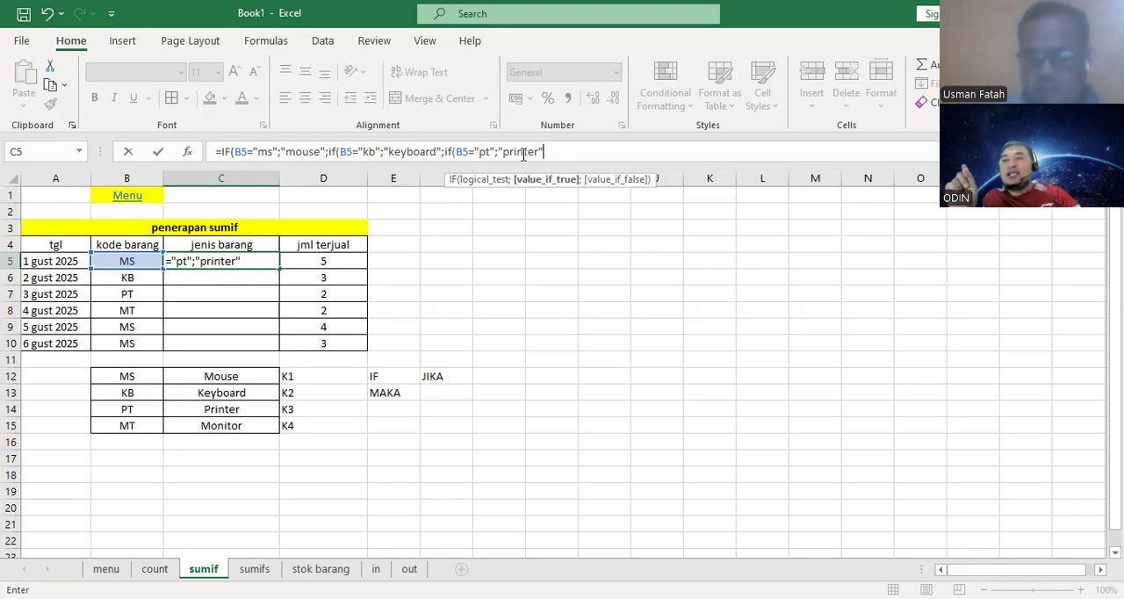
type(";")
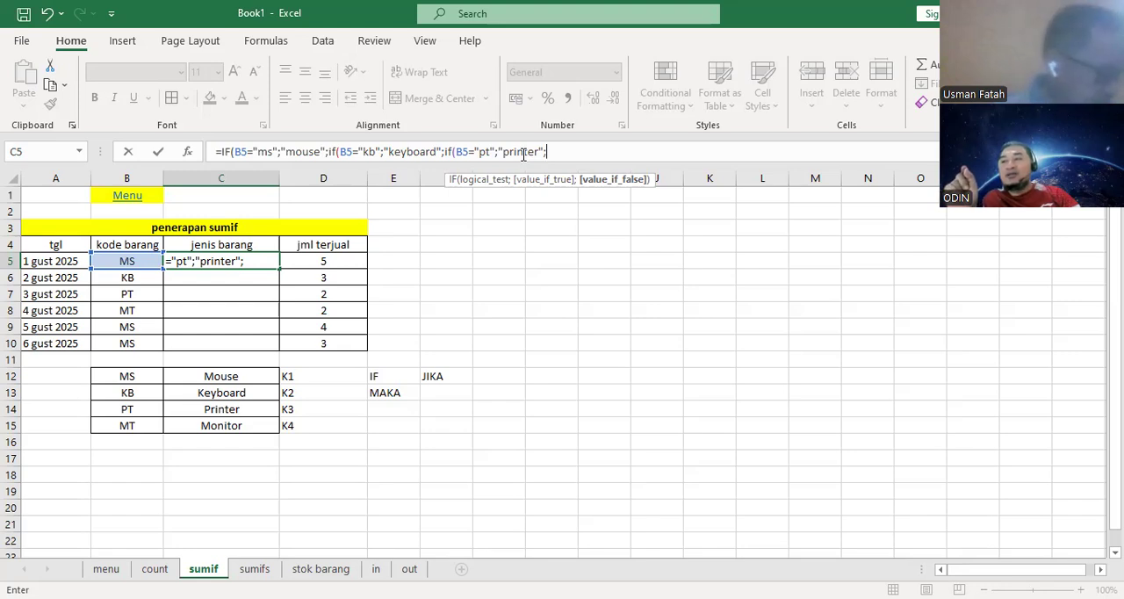
type("\"")
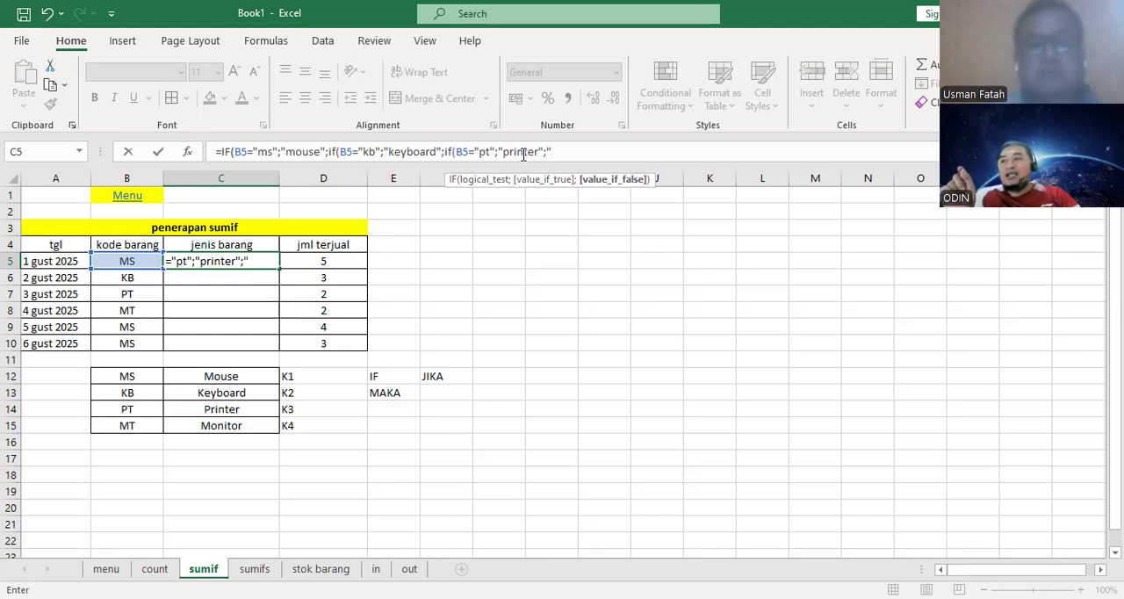
type("moni")
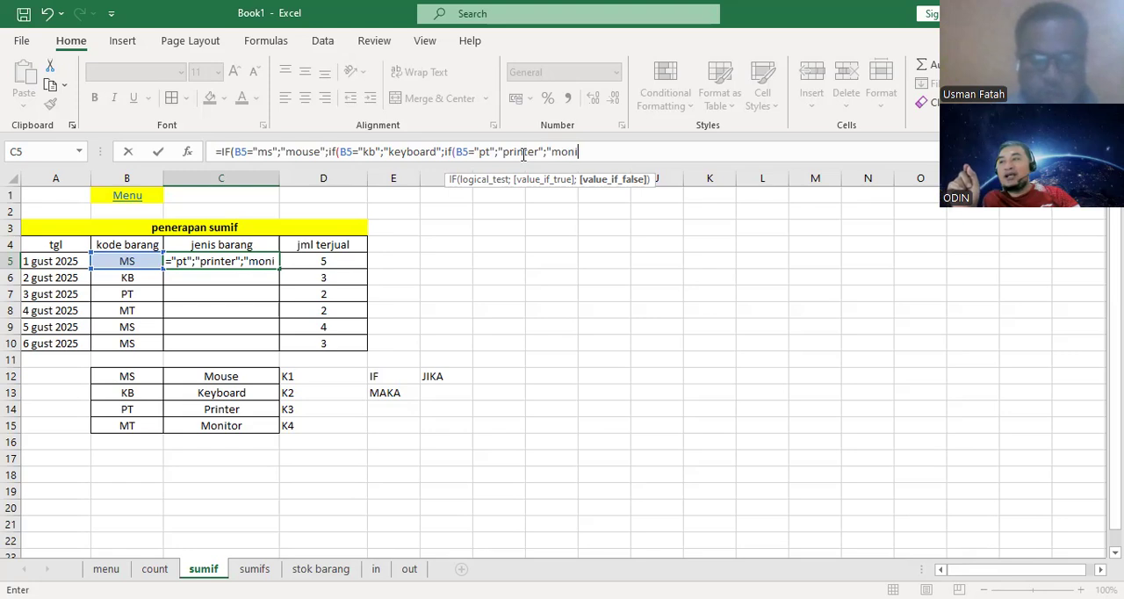
type("tor")
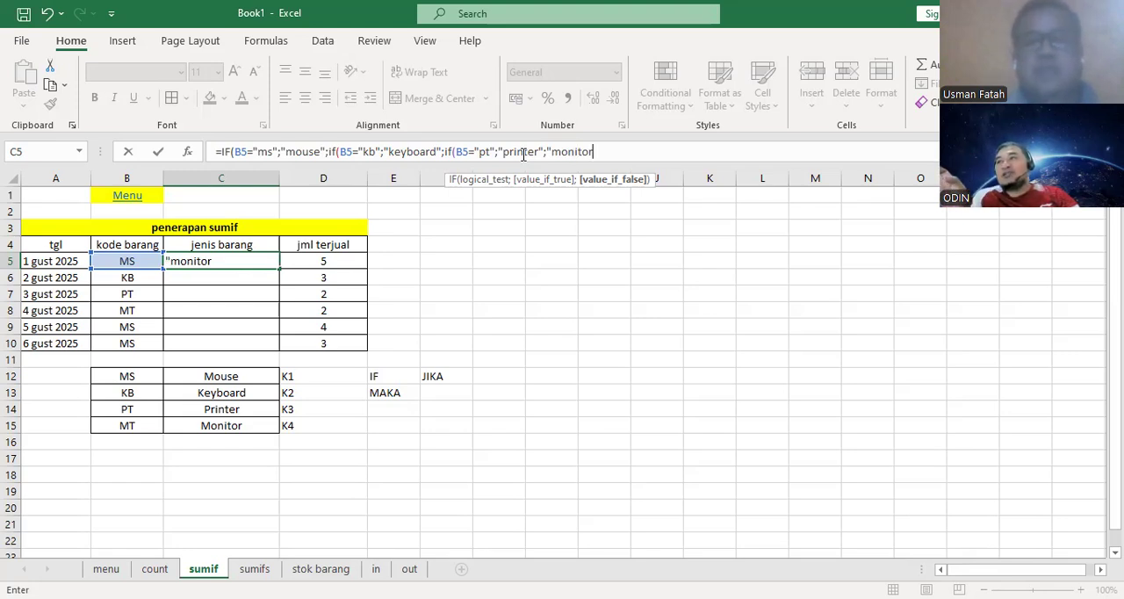
type("\"")
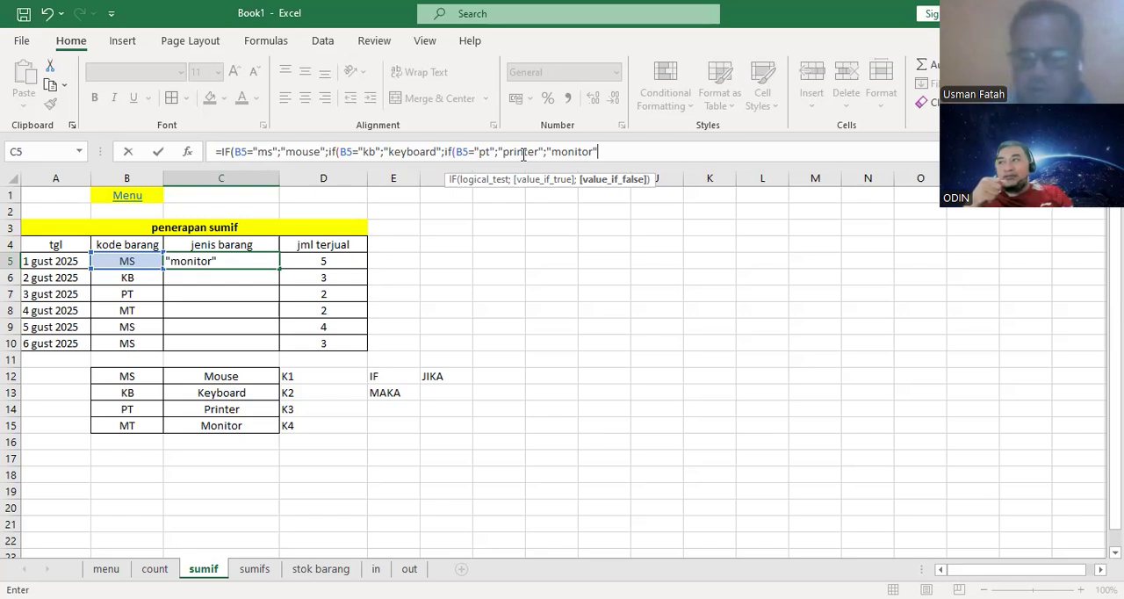
type("0")
key("BackSpace")
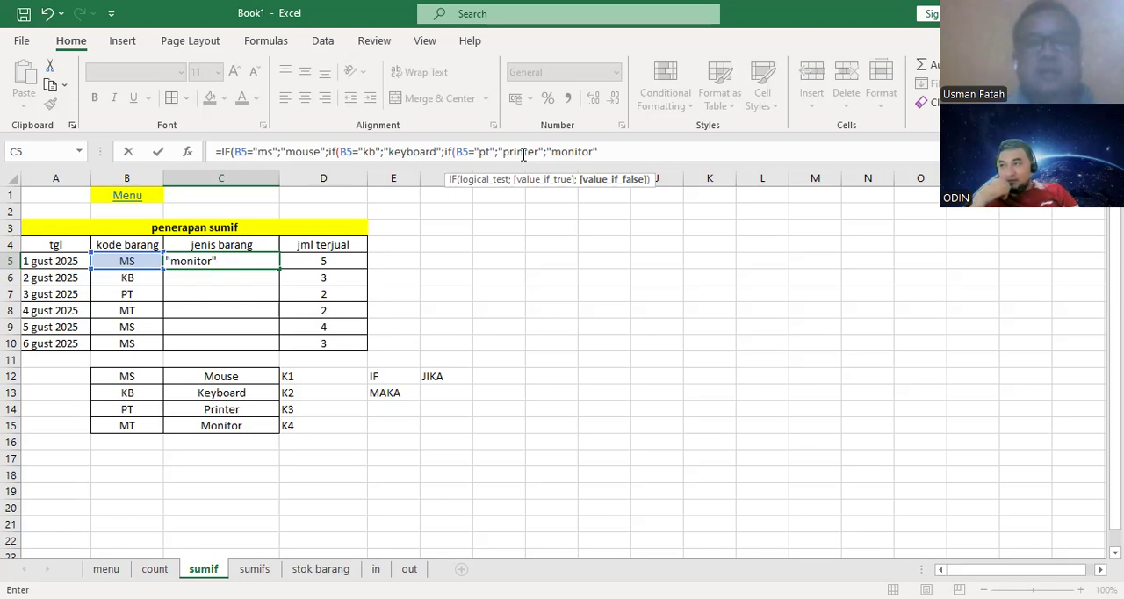
type(")))")
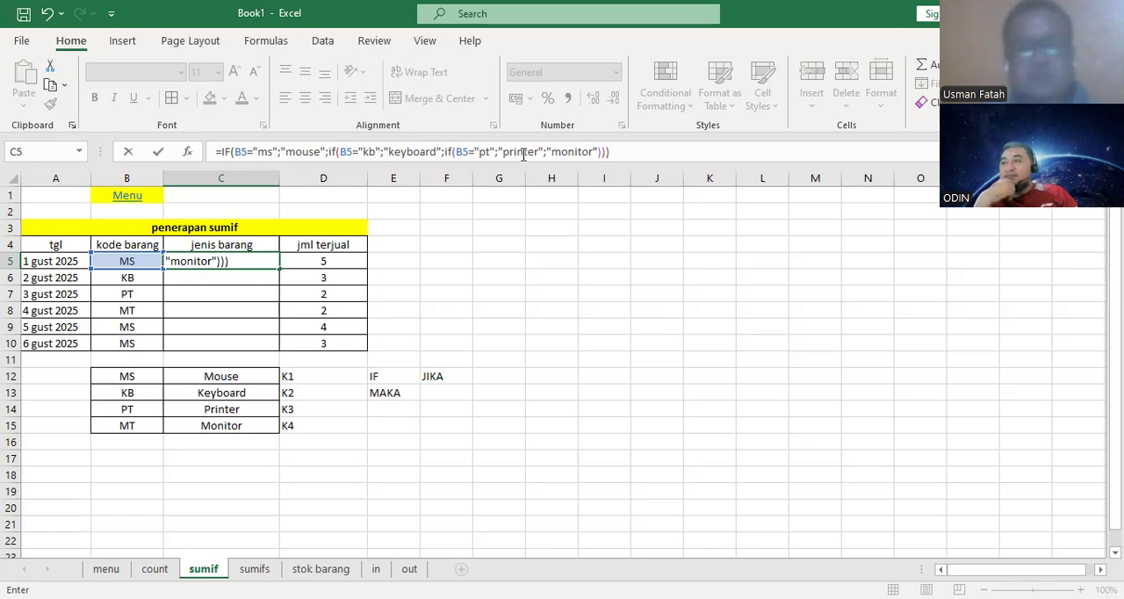
key("Return")
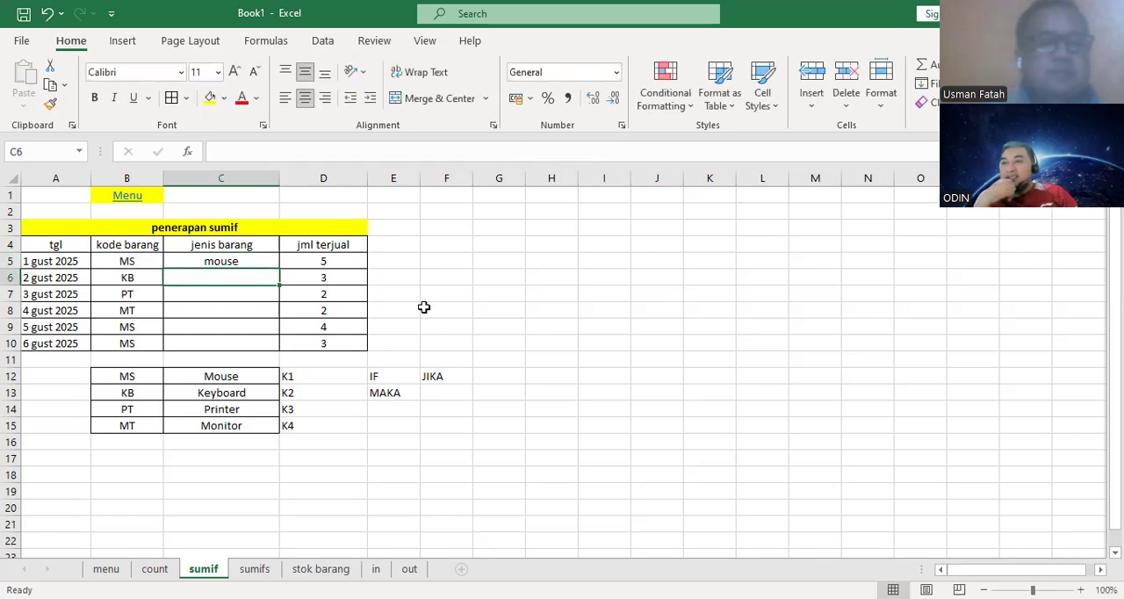
- Fill the nested IF formula from C5 down to C10 in the jenis barang column
left_click(276, 262)
left_click_drag(279, 268, 275, 352)
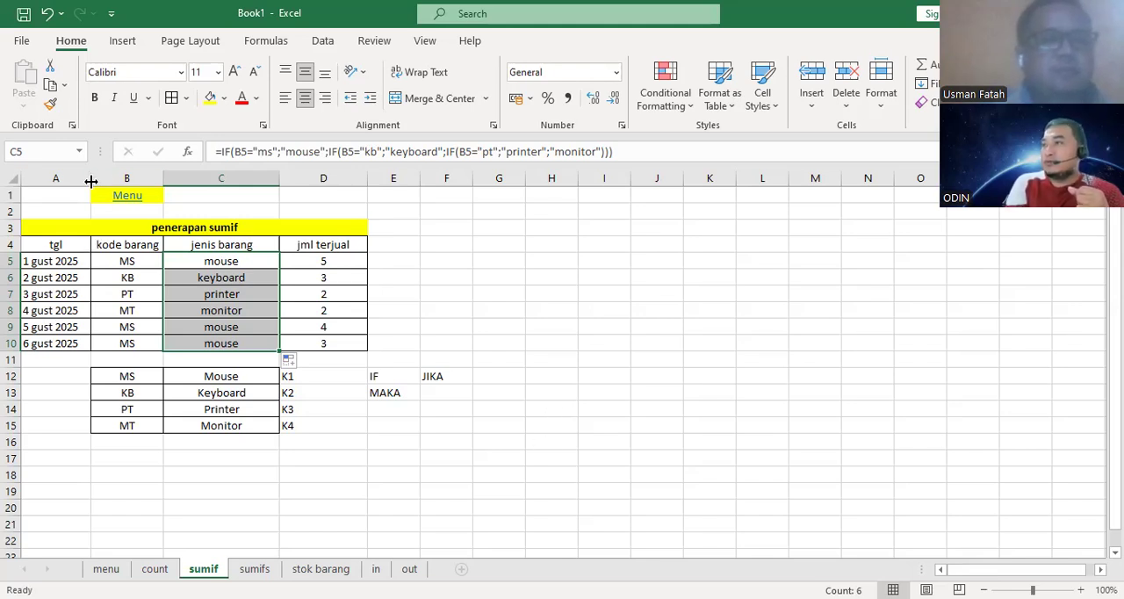
left_click_drag(90, 180, 96, 182)
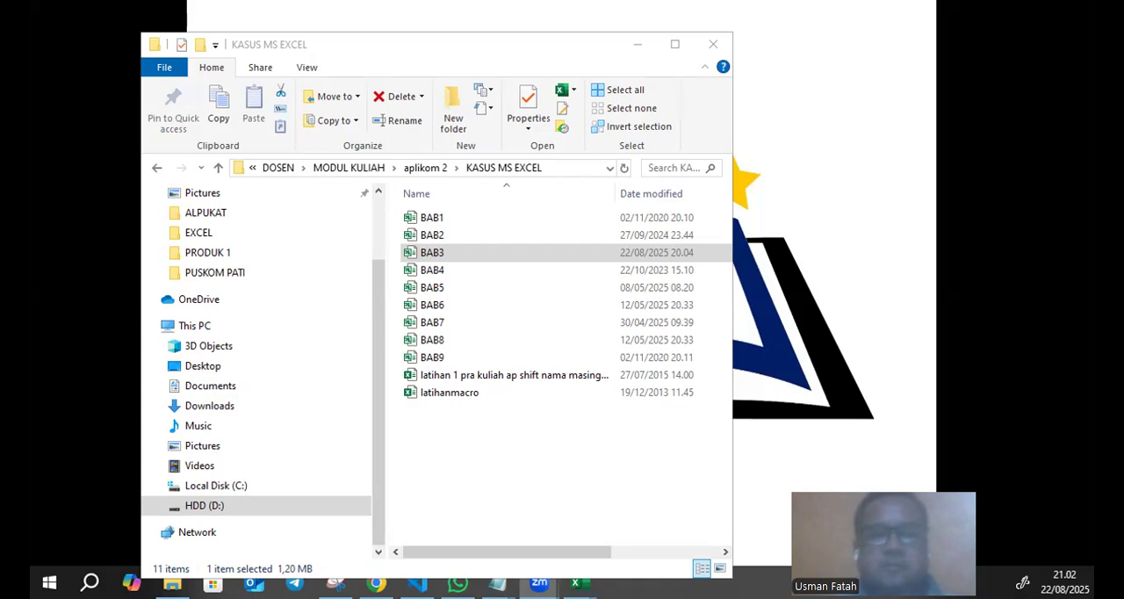
- Minimize the KASUS MS EXCEL folder window and commit the nested IF formula in C5 of the latihan excel 2 workbook
left_click(637, 44)
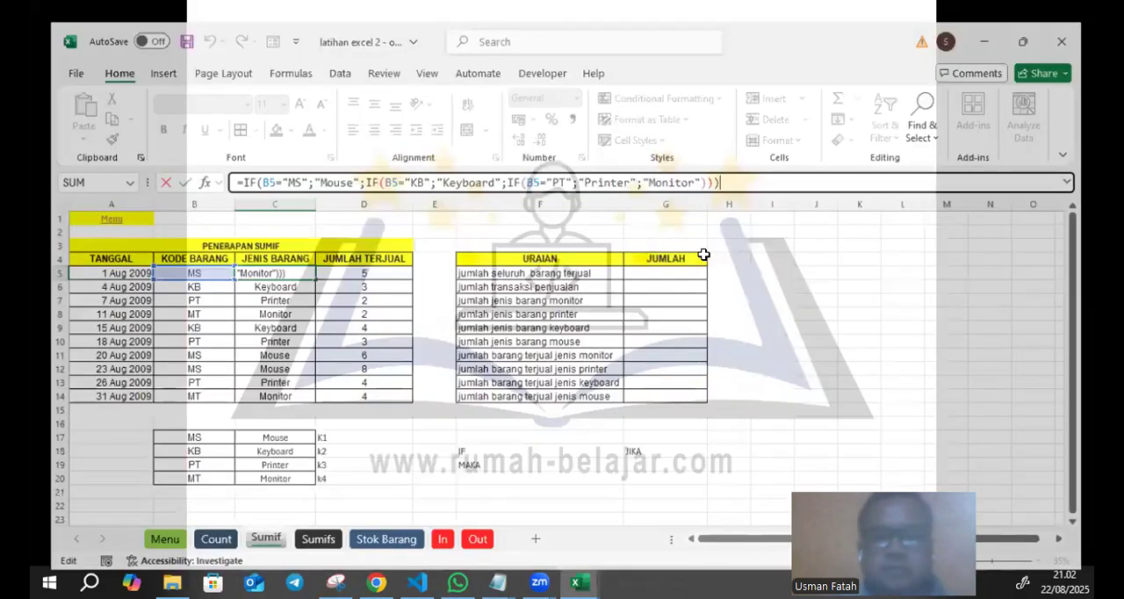
key("Return")
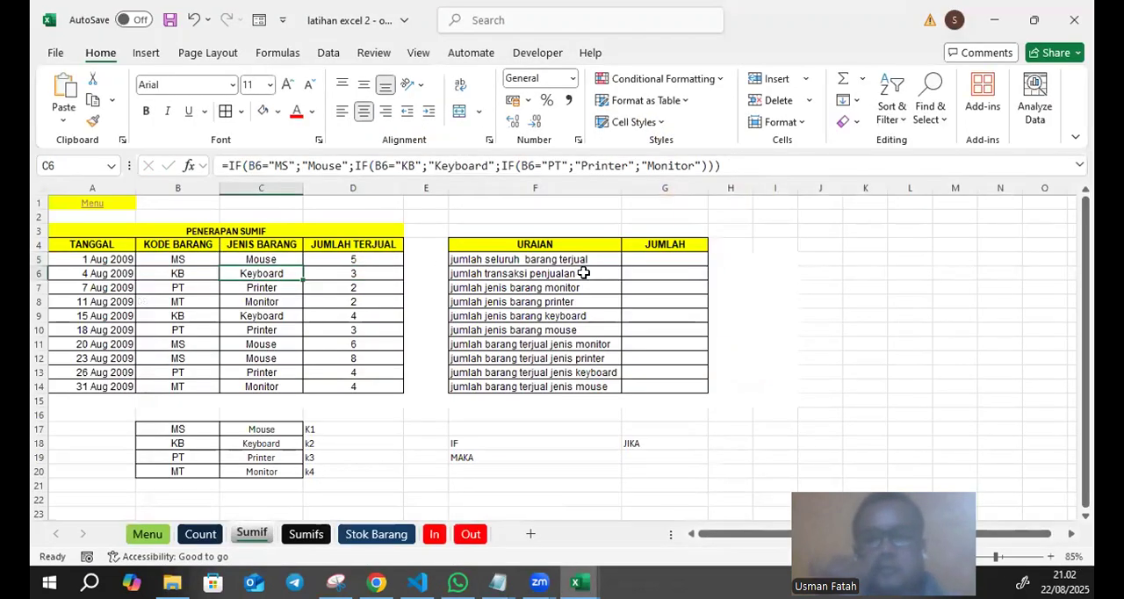
- Go through the empty JUMLAH cells G5:G14 beside the URAIAN list to see which results are required
left_click(657, 259)
left_click(672, 301)
left_click(674, 356)
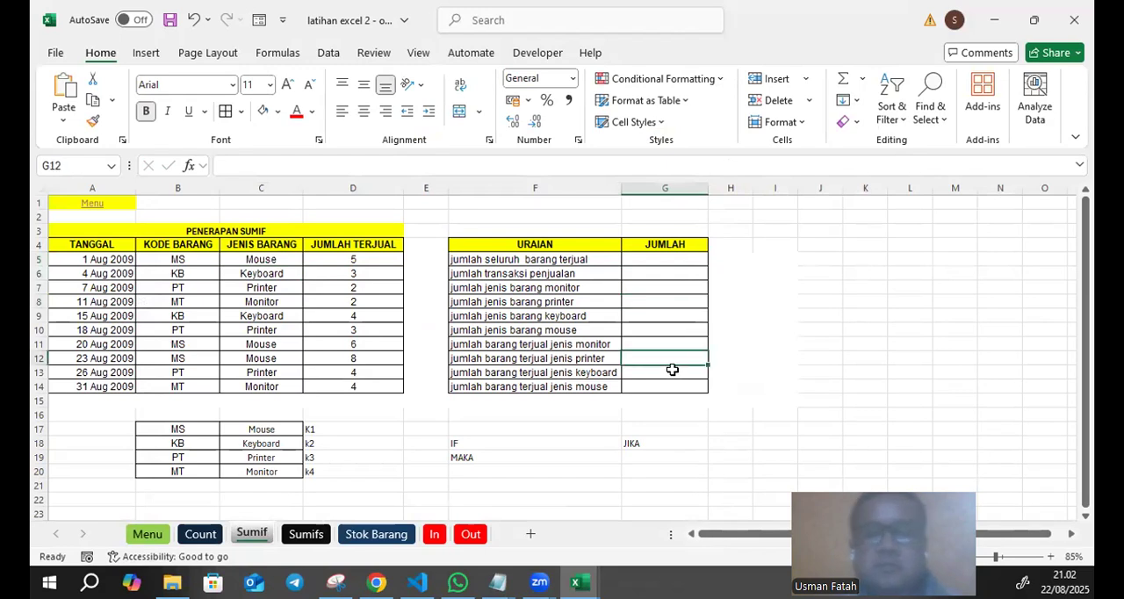
left_click(671, 370)
left_click(665, 383)
left_click(661, 358)
left_click(659, 344)
left_click(658, 329)
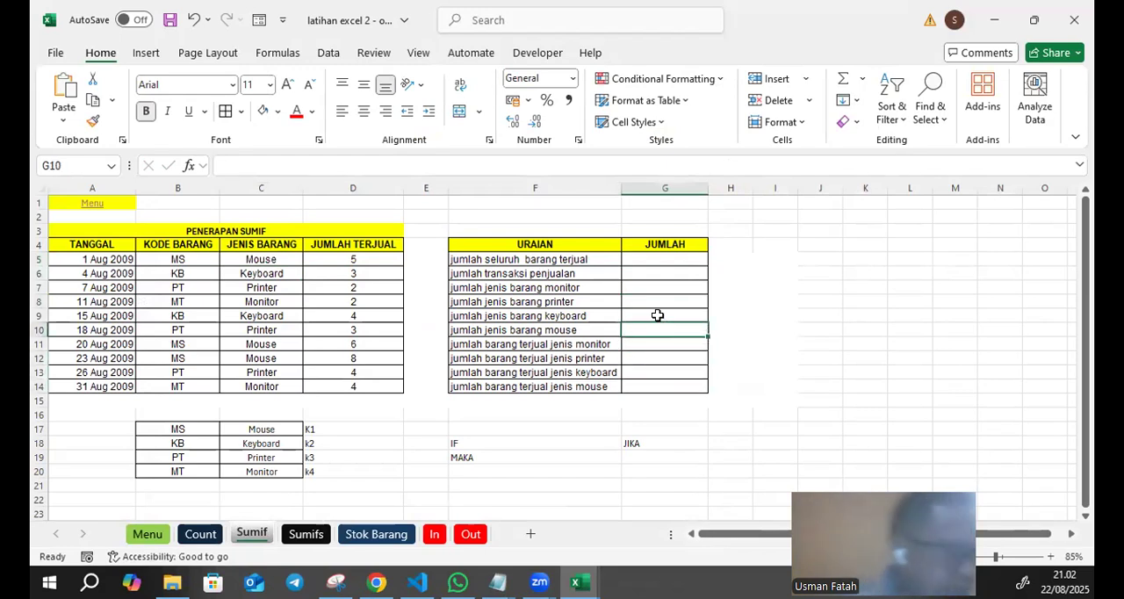
left_click_drag(659, 259, 642, 334)
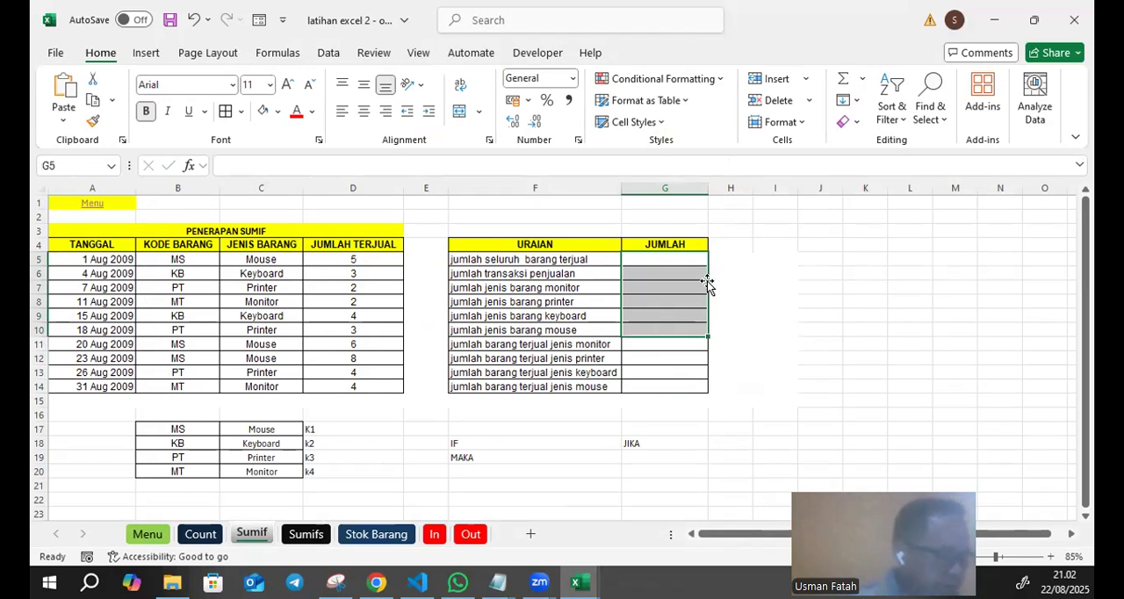
left_click(727, 256)
left_click(631, 253)
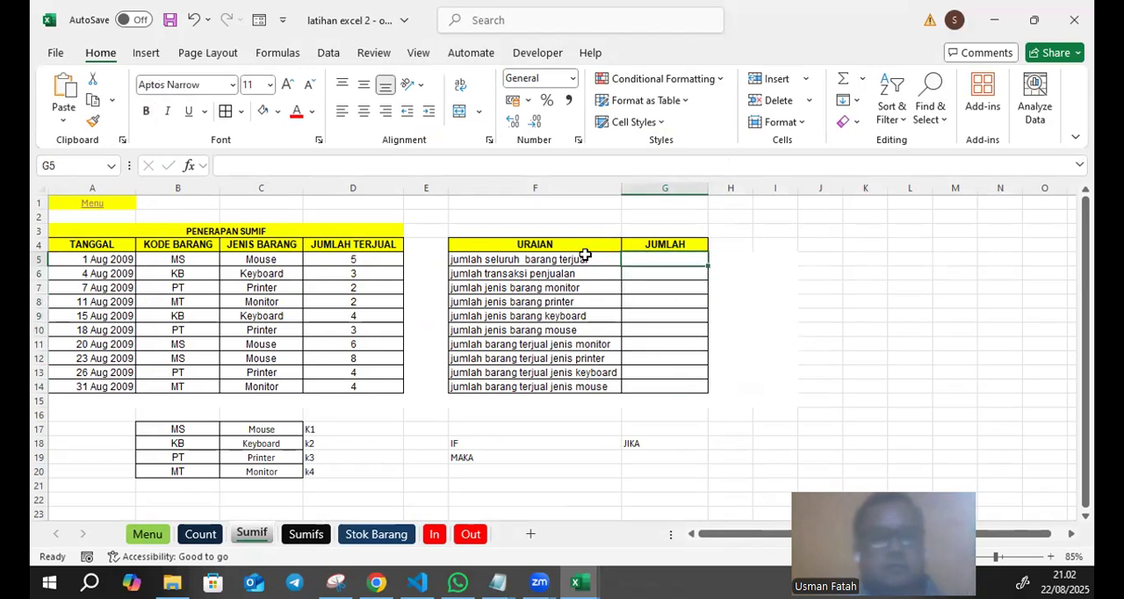
- Select the JUMLAH TERJUAL values D5:D14 to check their total in the selection summary
left_click_drag(358, 254, 351, 386)
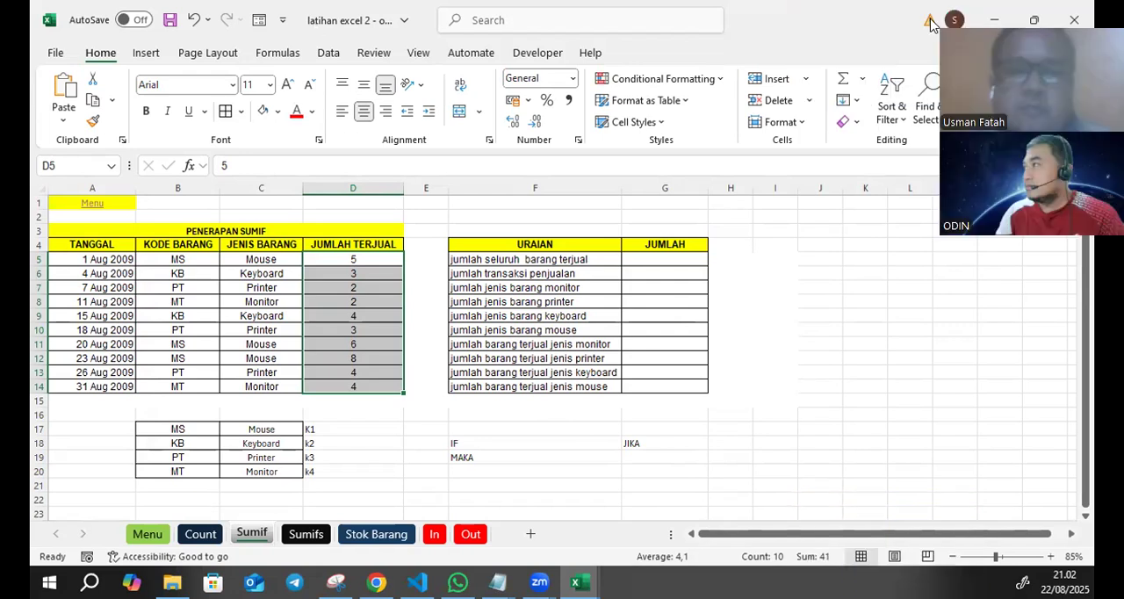
left_click(362, 330)
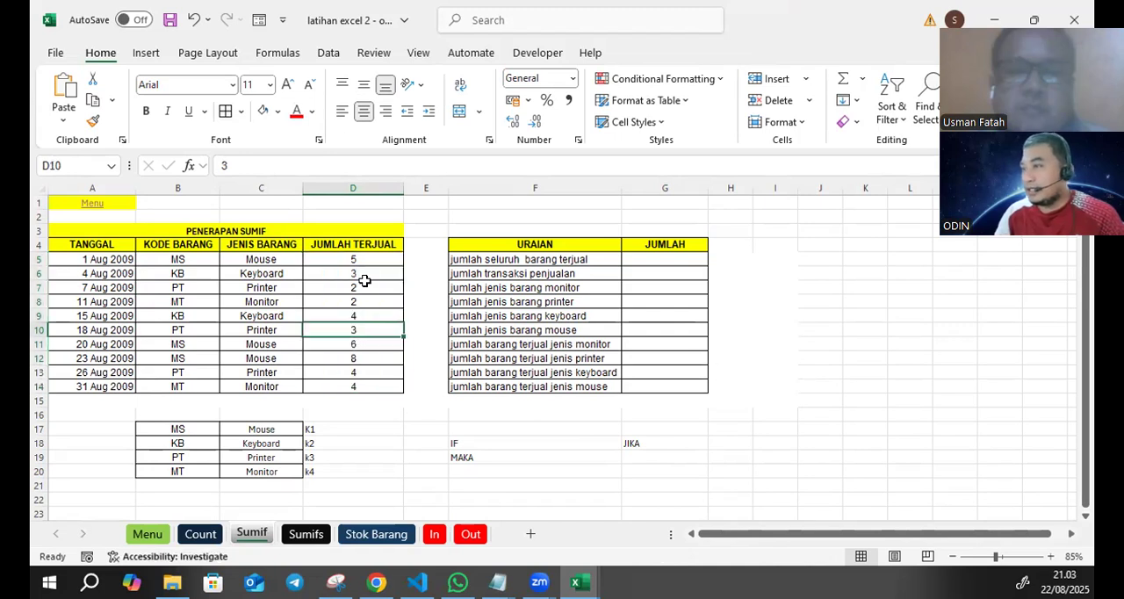
left_click_drag(367, 259, 351, 387)
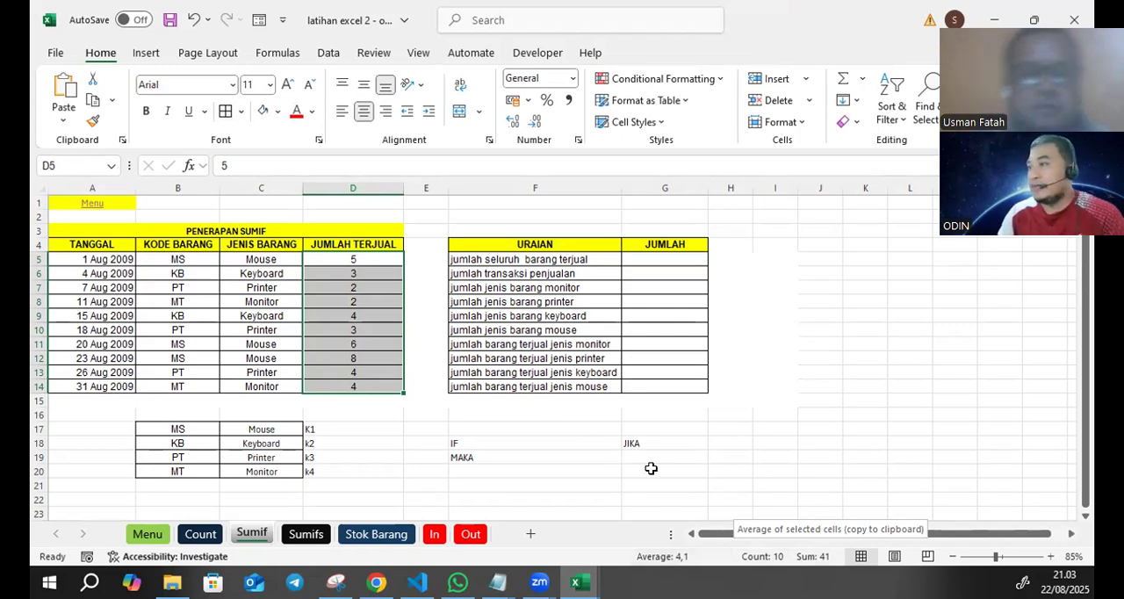
- Calculate jumlah seluruh barang terjual in G5 with =SUM(D5:D14)
left_click(651, 258)
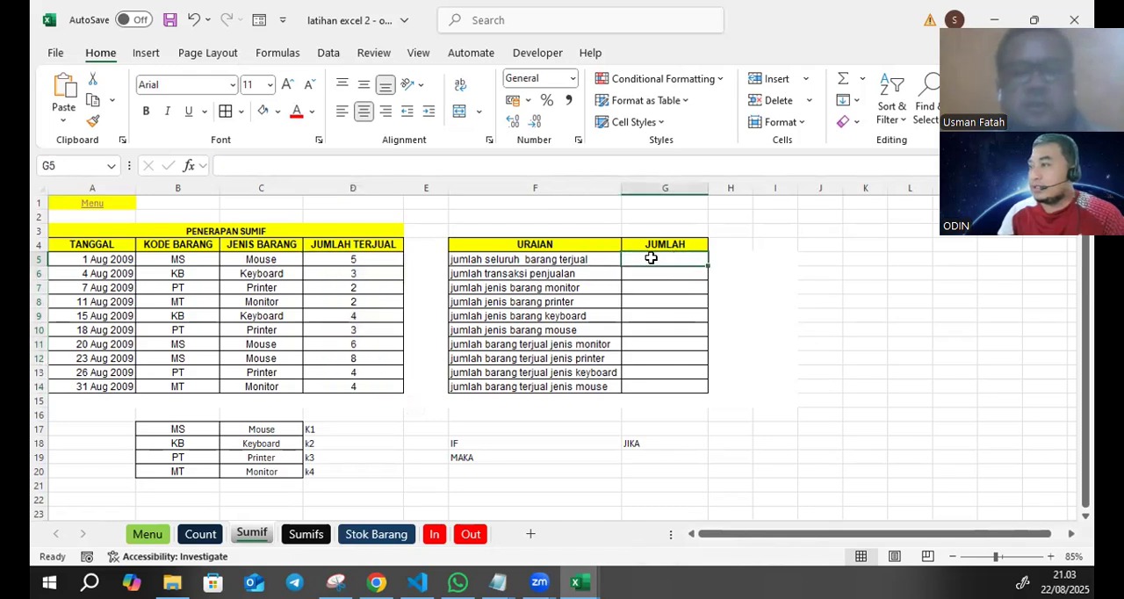
type("=sum")
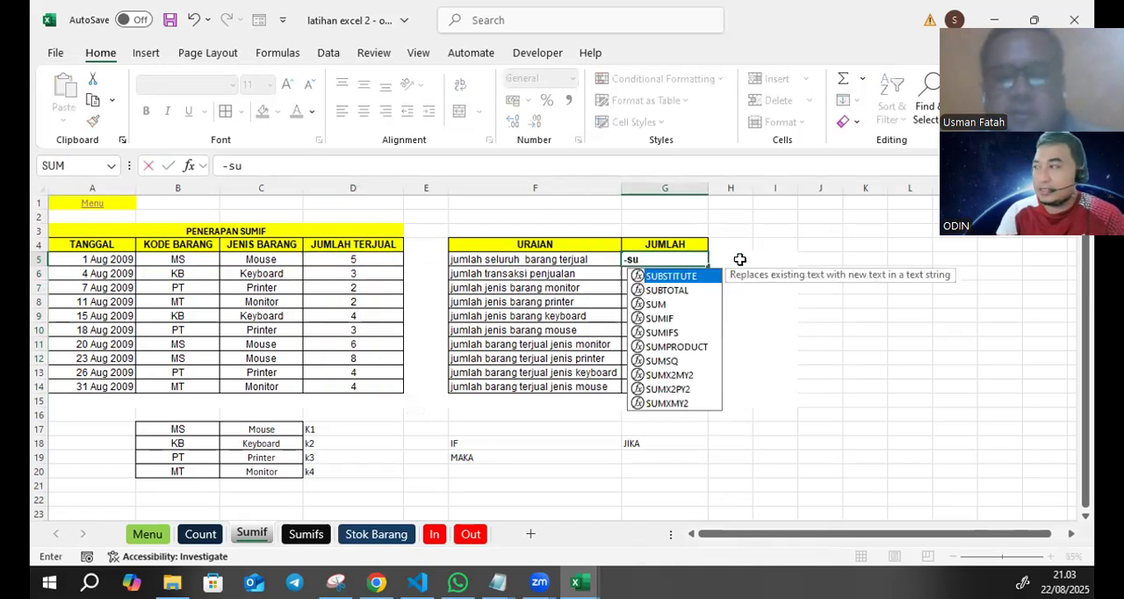
key("BackSpace")
key("BackSpace")
key("BackSpace")
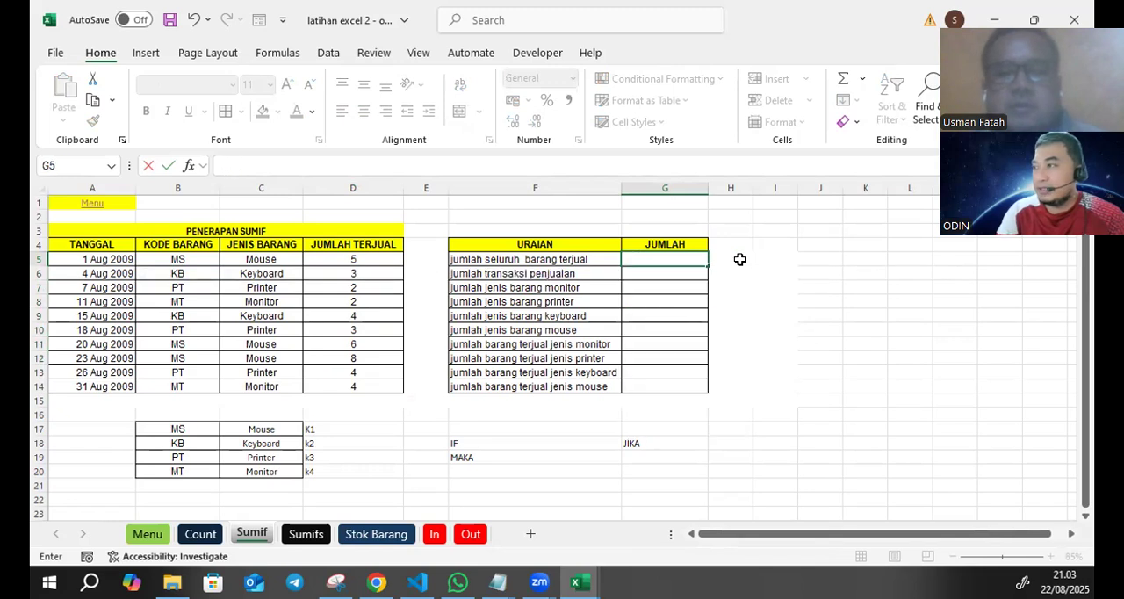
type("sum(")
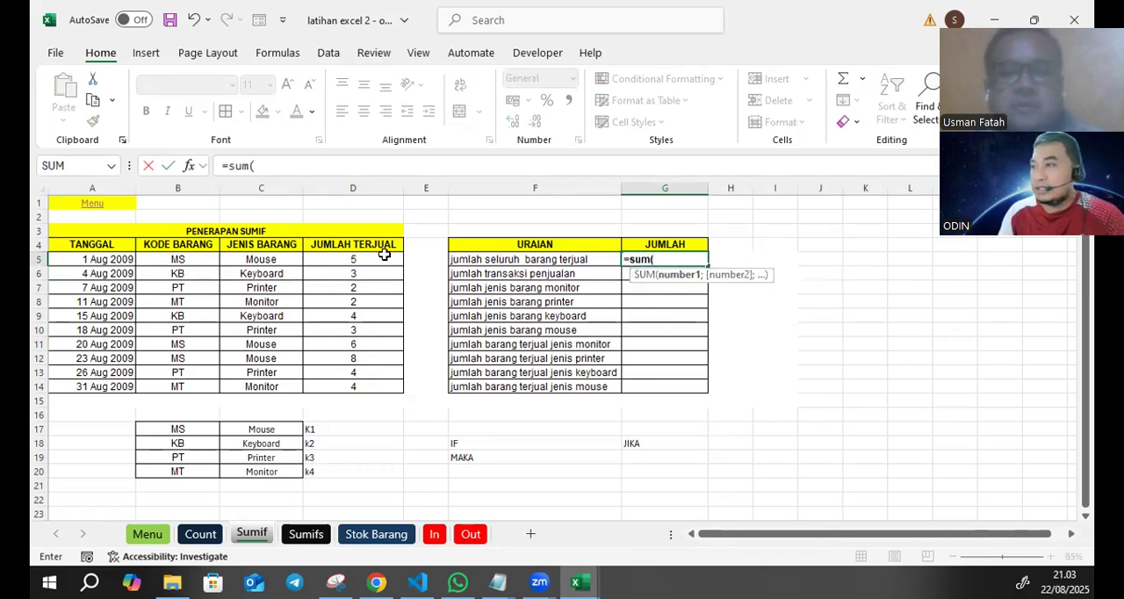
left_click_drag(384, 257, 357, 385)
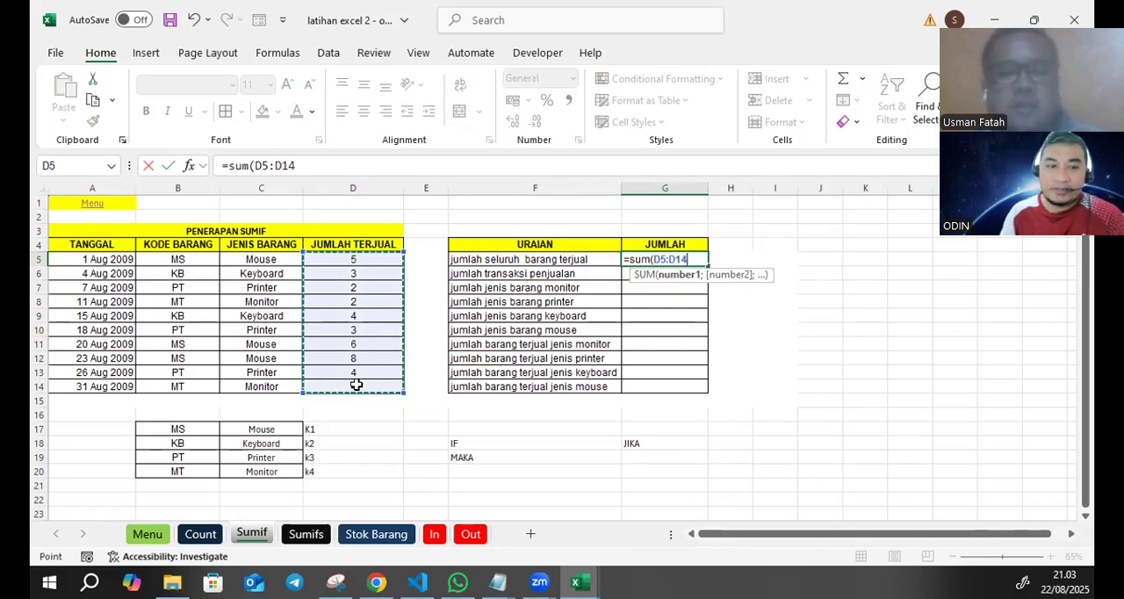
type(")")
key("Return")
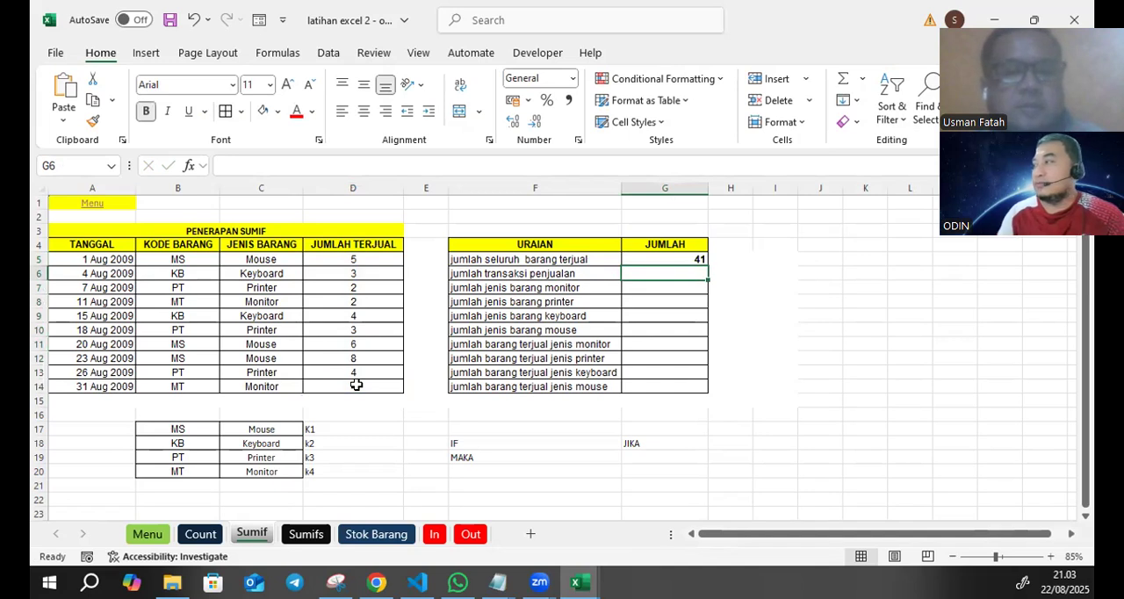
- Centre the JUMLAH cells G5:G14 horizontally and remove their bold formatting
left_click_drag(679, 262, 657, 383)
left_click(363, 111)
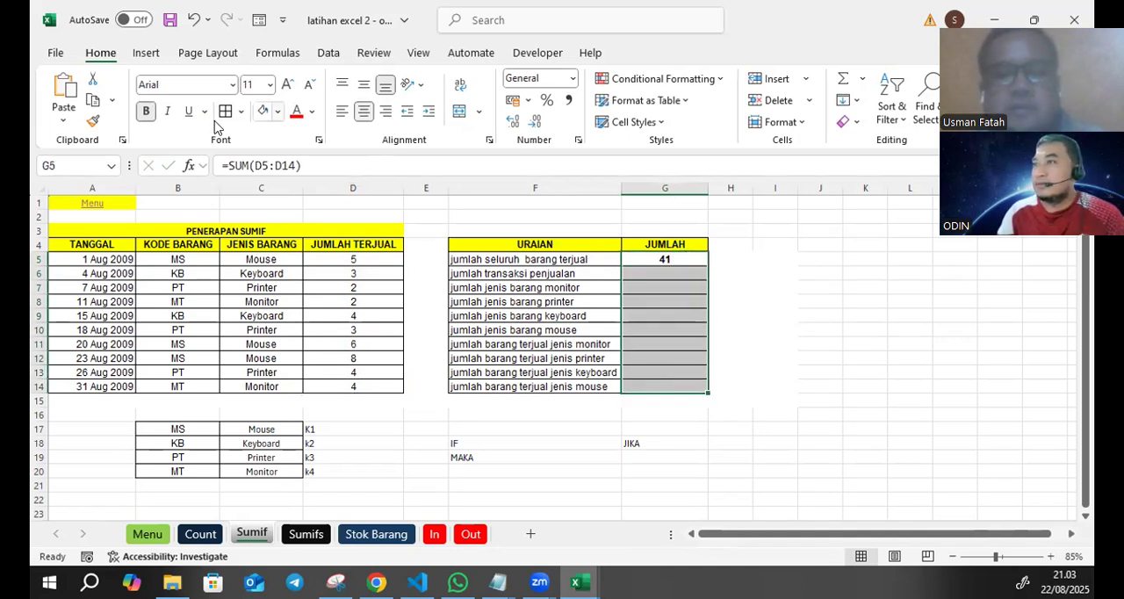
left_click(838, 326)
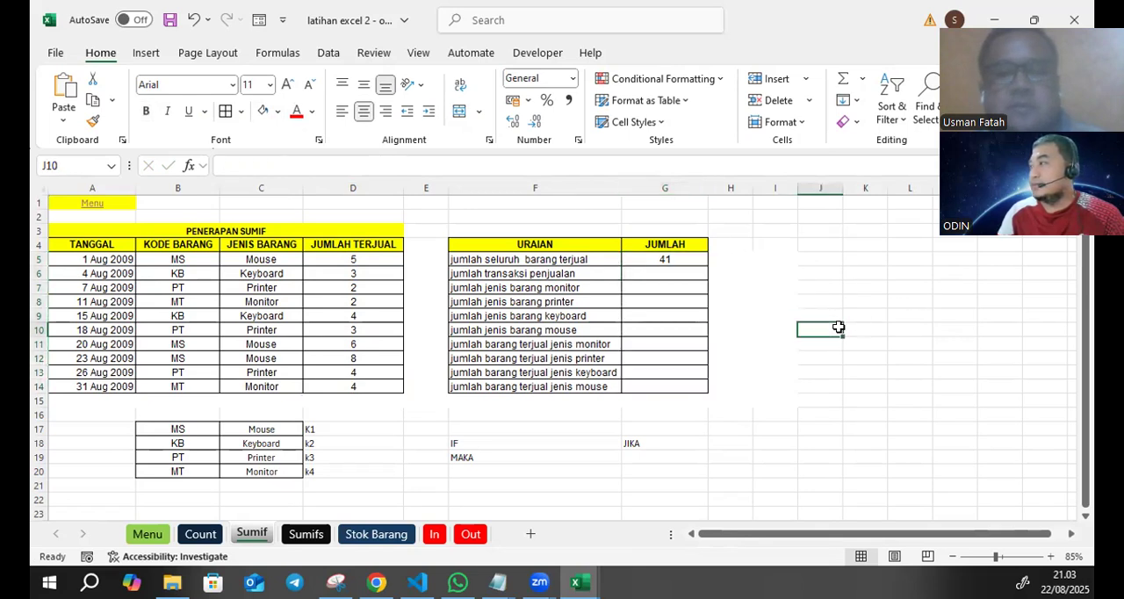
- Calculate jumlah transaksi penjualan in G6 with =COUNT(D5:D14)
left_click(676, 270)
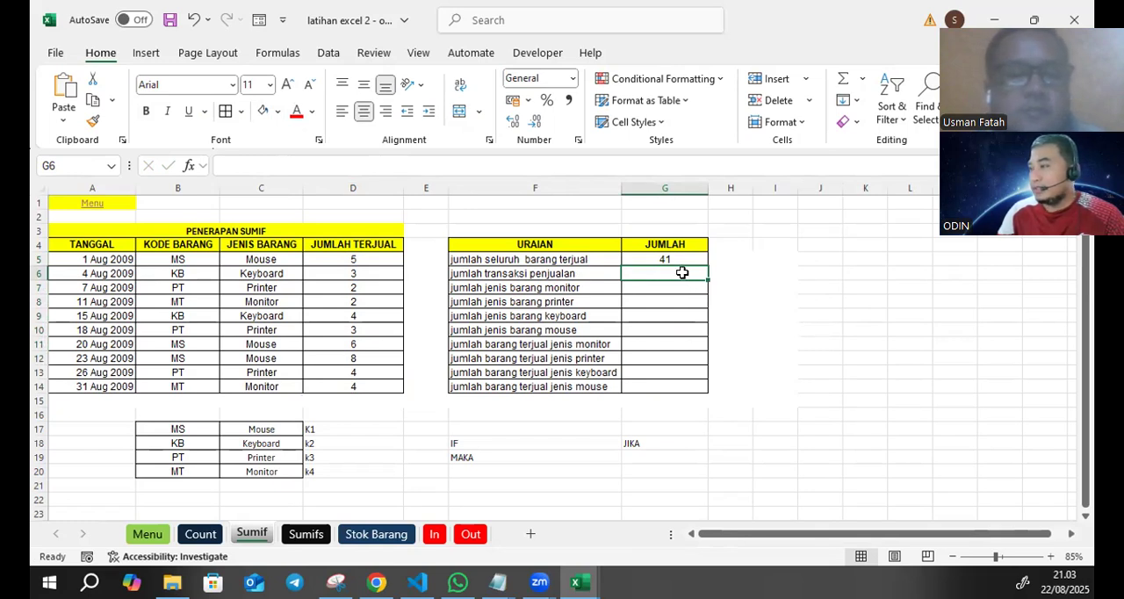
type("=")
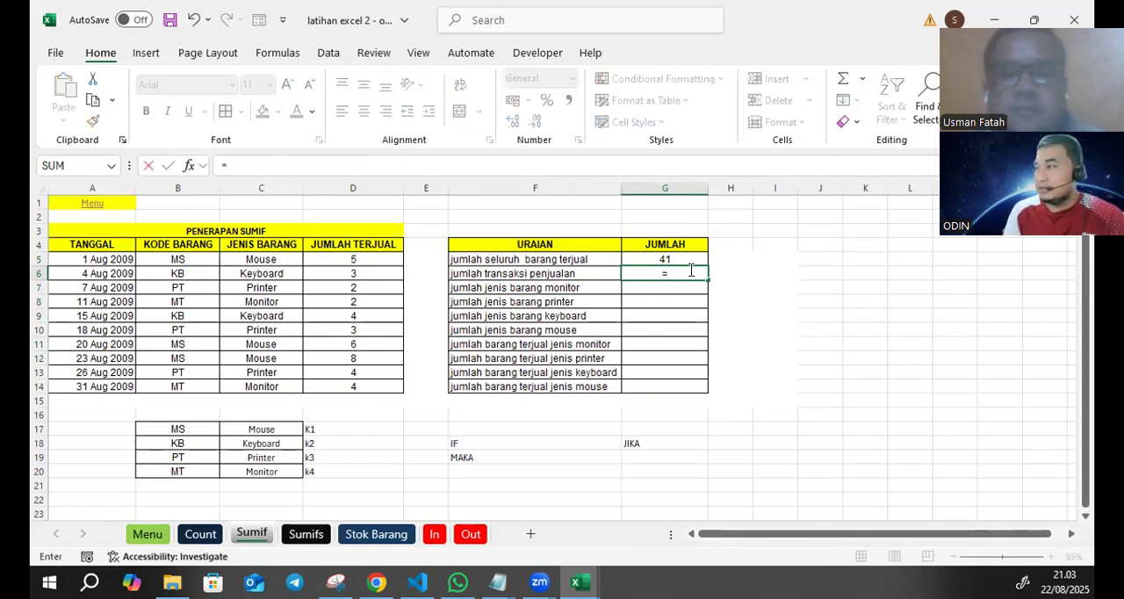
type("count")
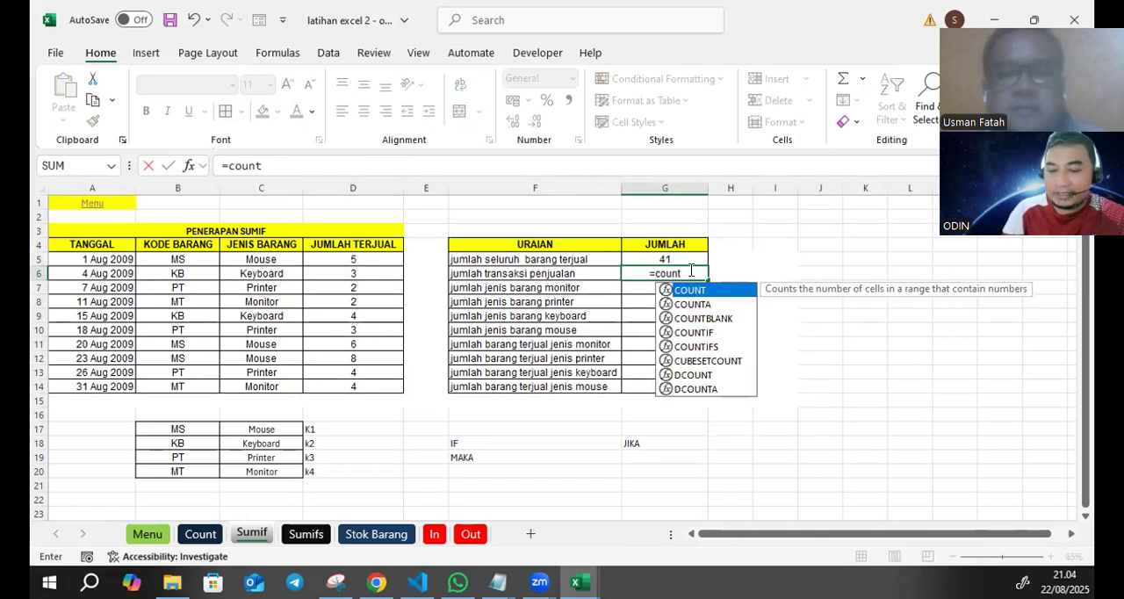
type("(")
left_click_drag(339, 260, 353, 386)
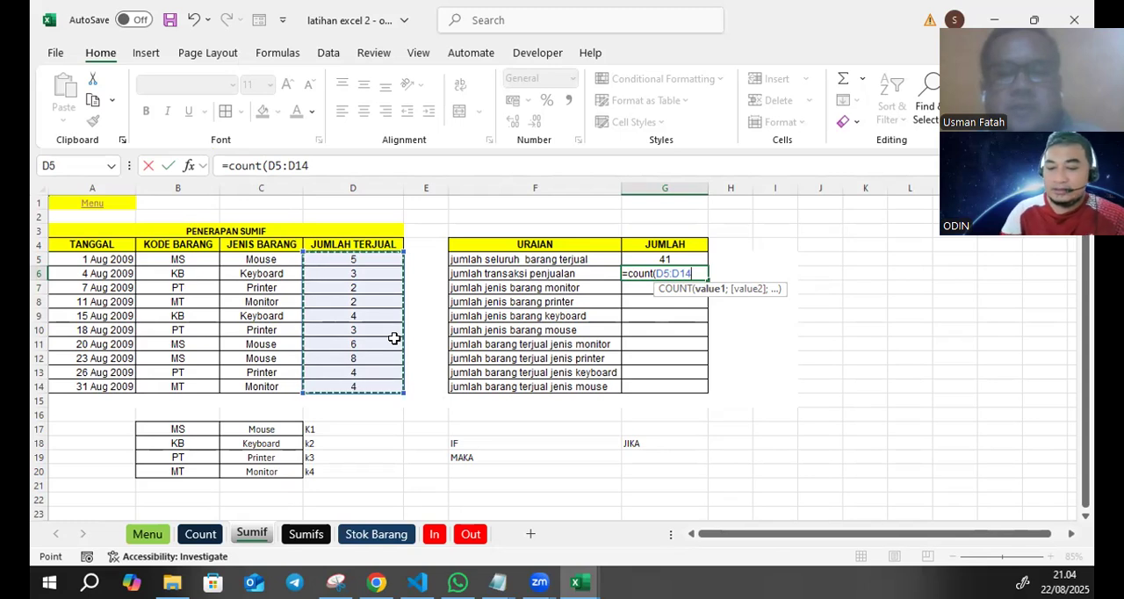
type(")")
key("Return")
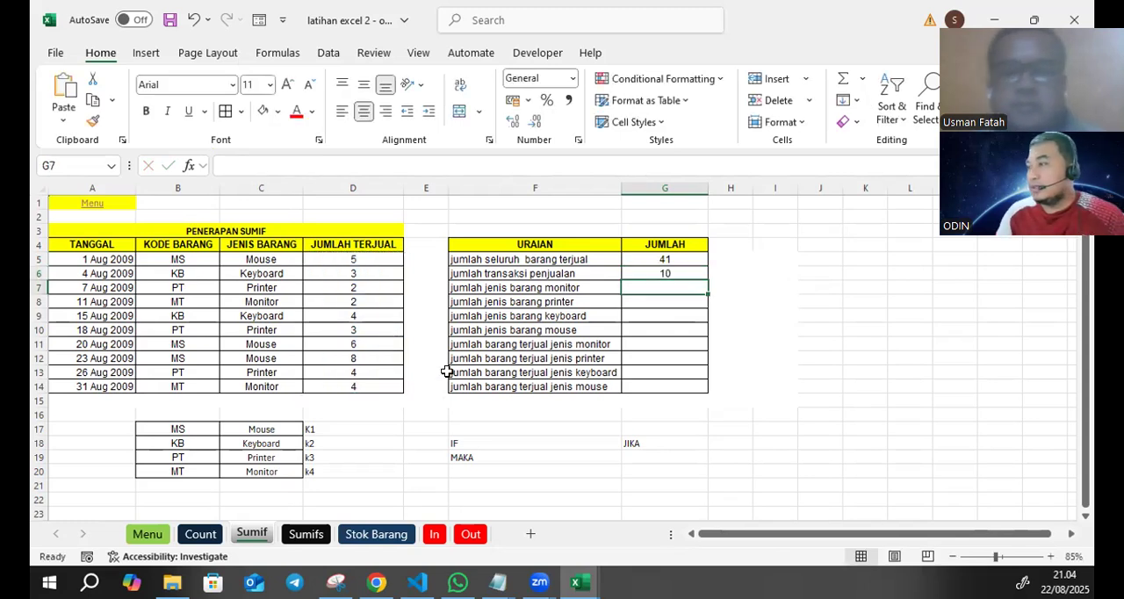
- Count the monitor entries of the JENIS BARANG column in G7 with =COUNTIF(C5:C14;"Monitor")
left_click(527, 287)
left_click_drag(256, 259, 256, 386)
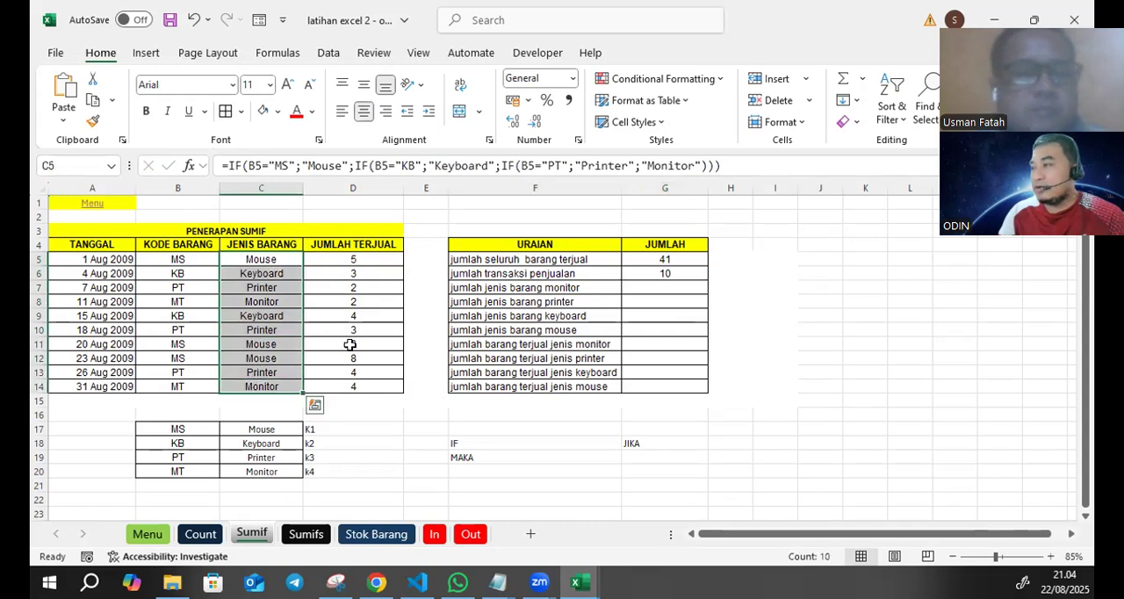
left_click(663, 288)
type("=countif(")
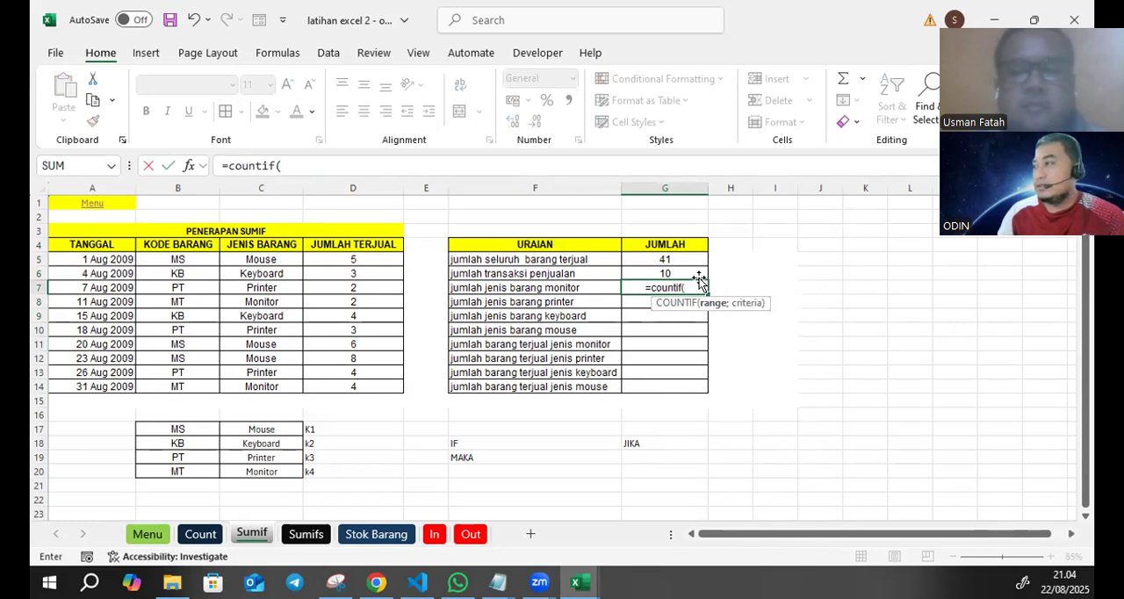
left_click_drag(263, 261, 278, 386)
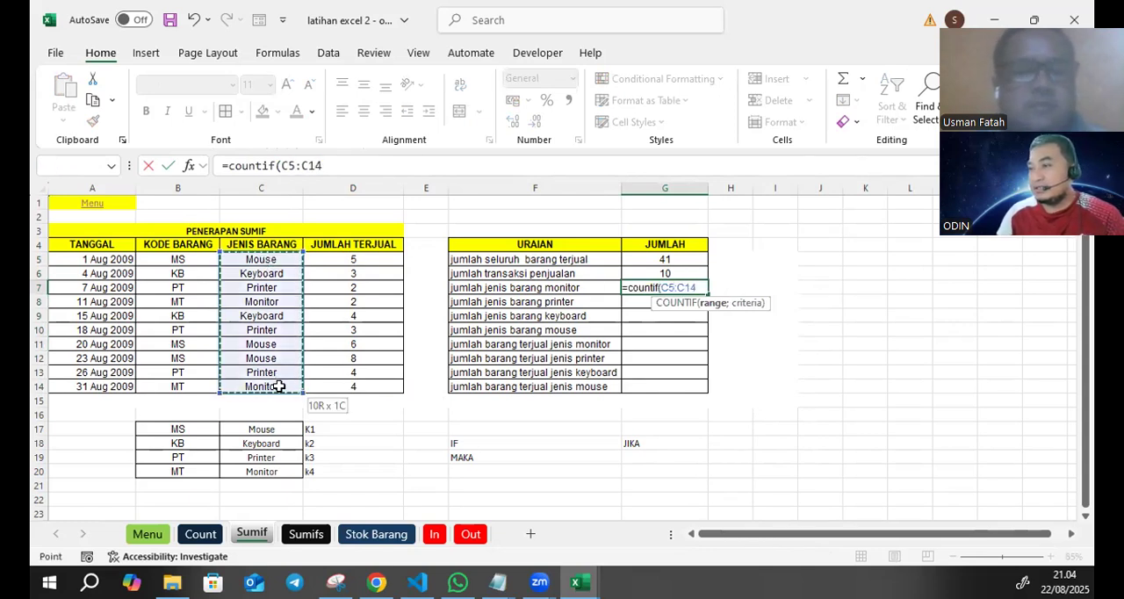
type(";")
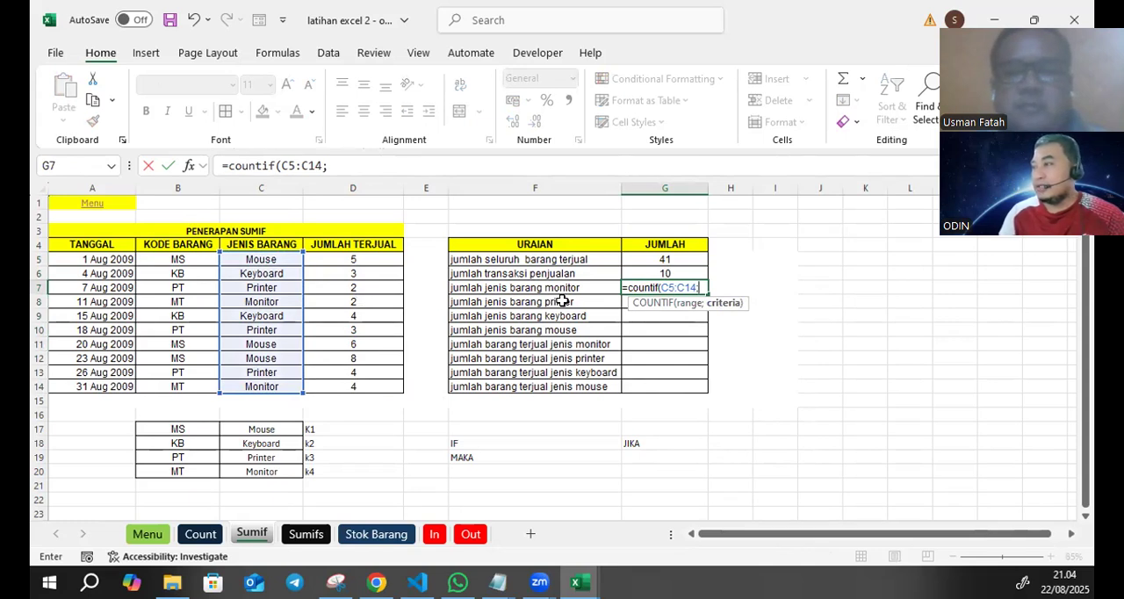
type("\"Monitor")
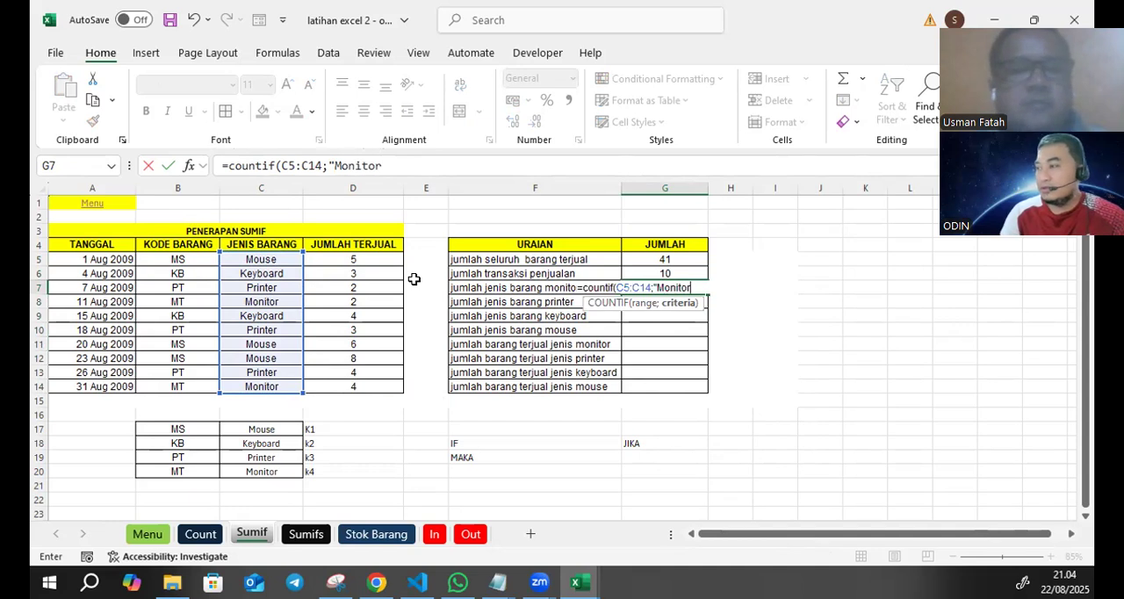
type("\")")
key("Return")
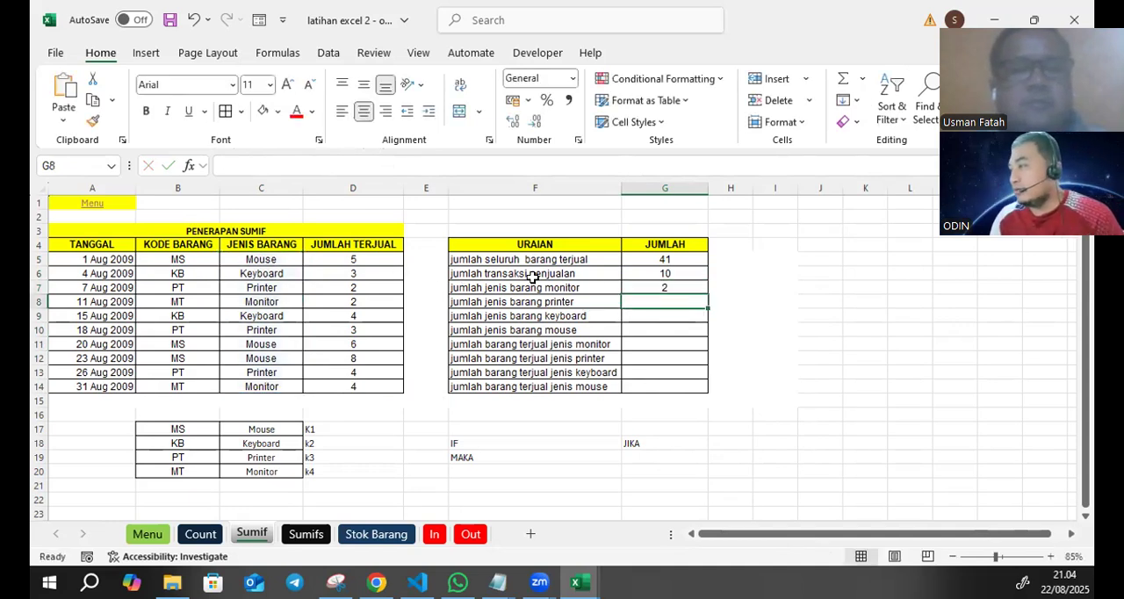
- Highlight the jumlah jenis barang result cells G7:G10 with a yellow fill
left_click_drag(653, 286, 648, 330)
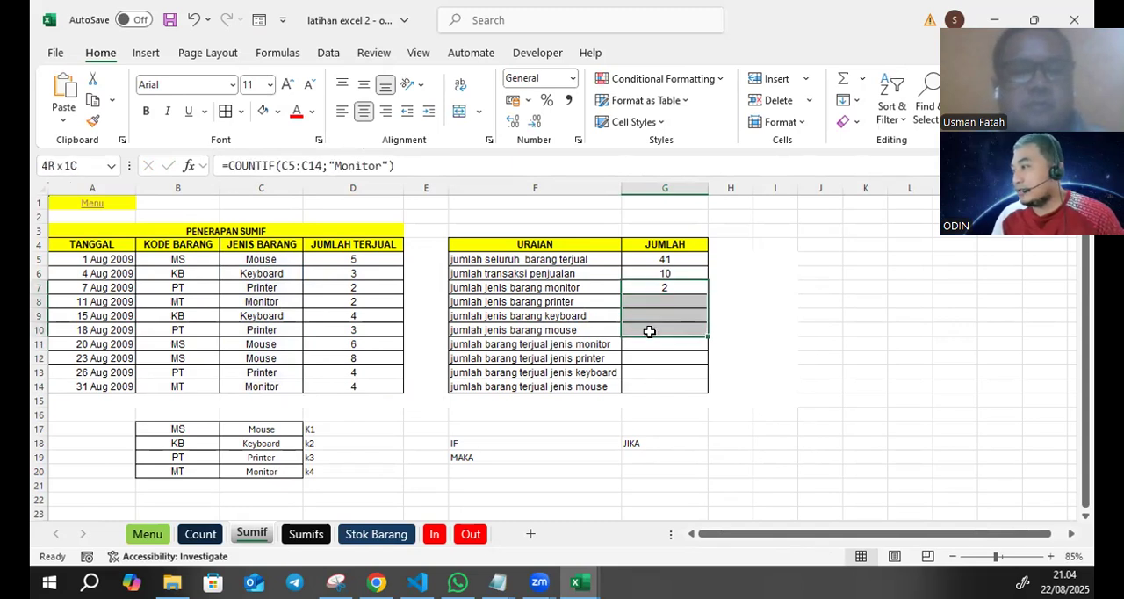
left_click(280, 113)
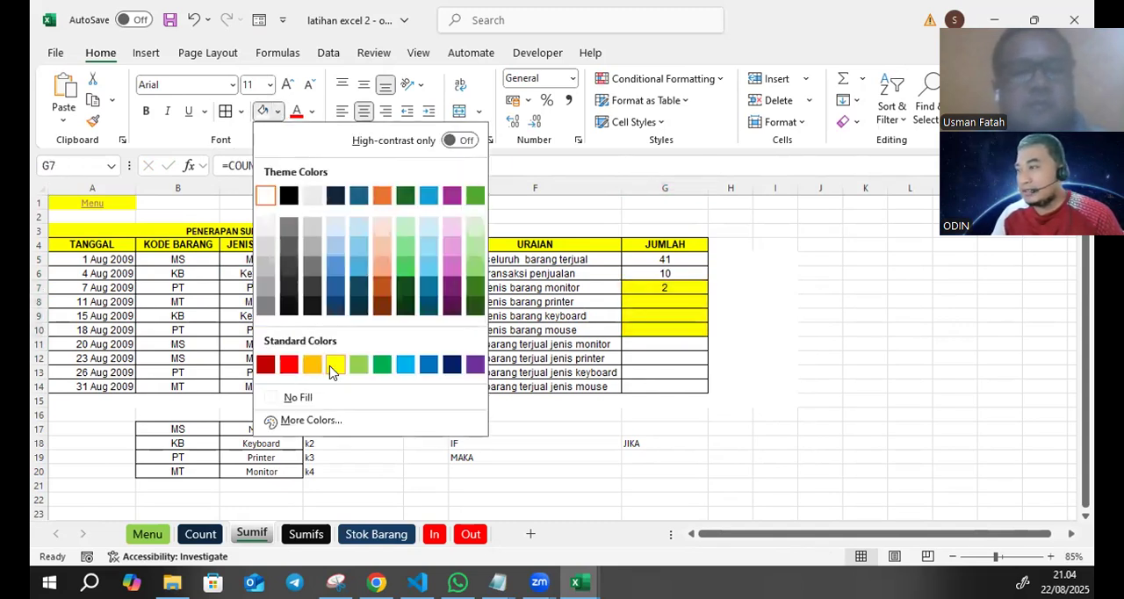
left_click(336, 365)
left_click(776, 328)
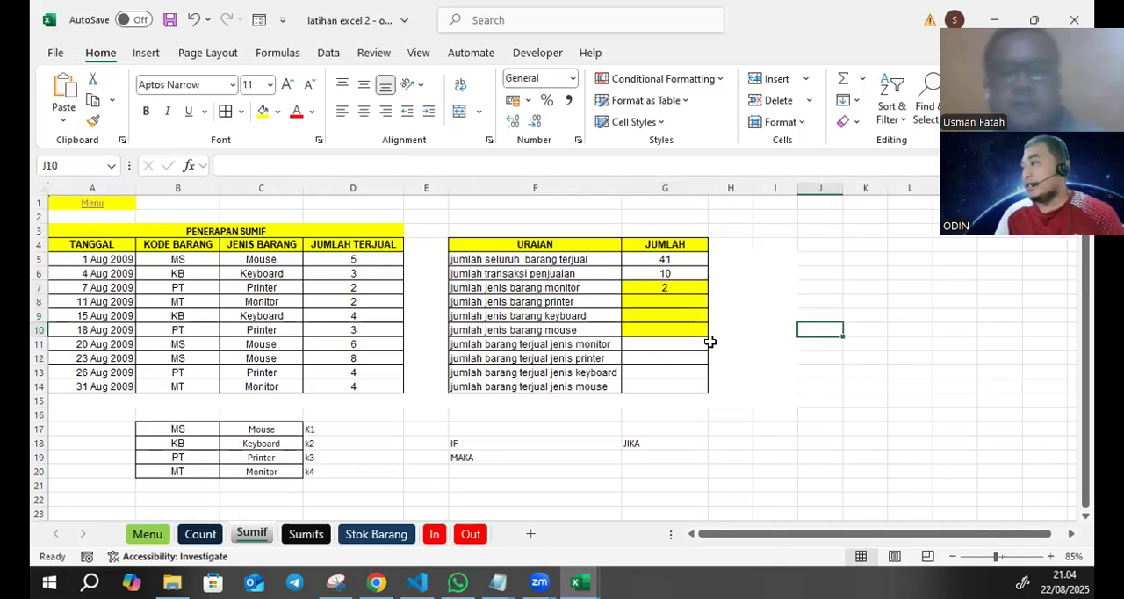
left_click_drag(673, 287, 673, 327)
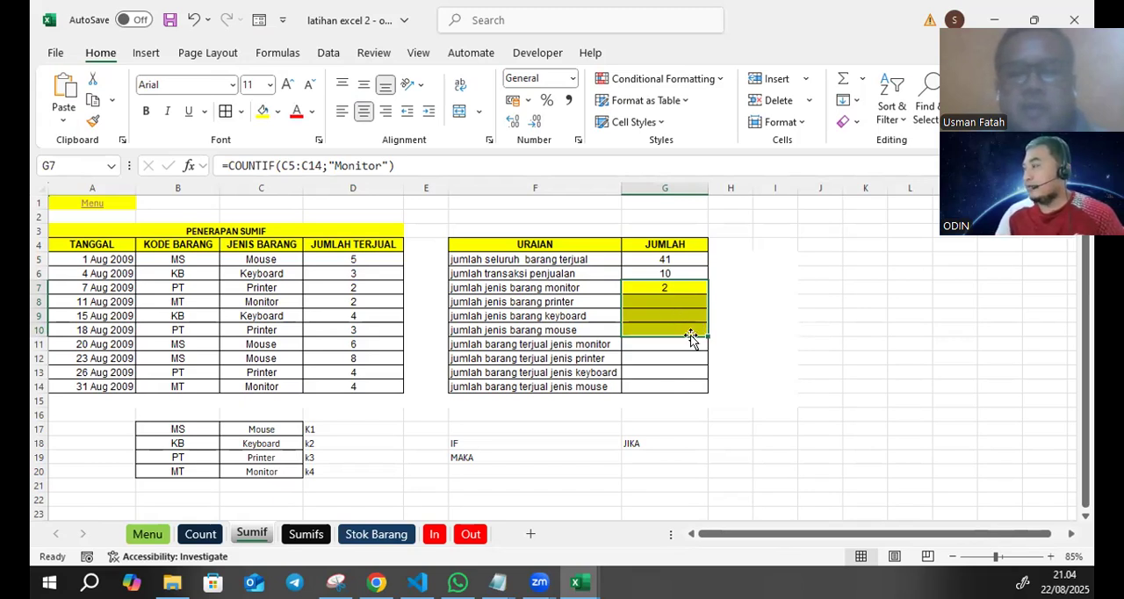
left_click(718, 285)
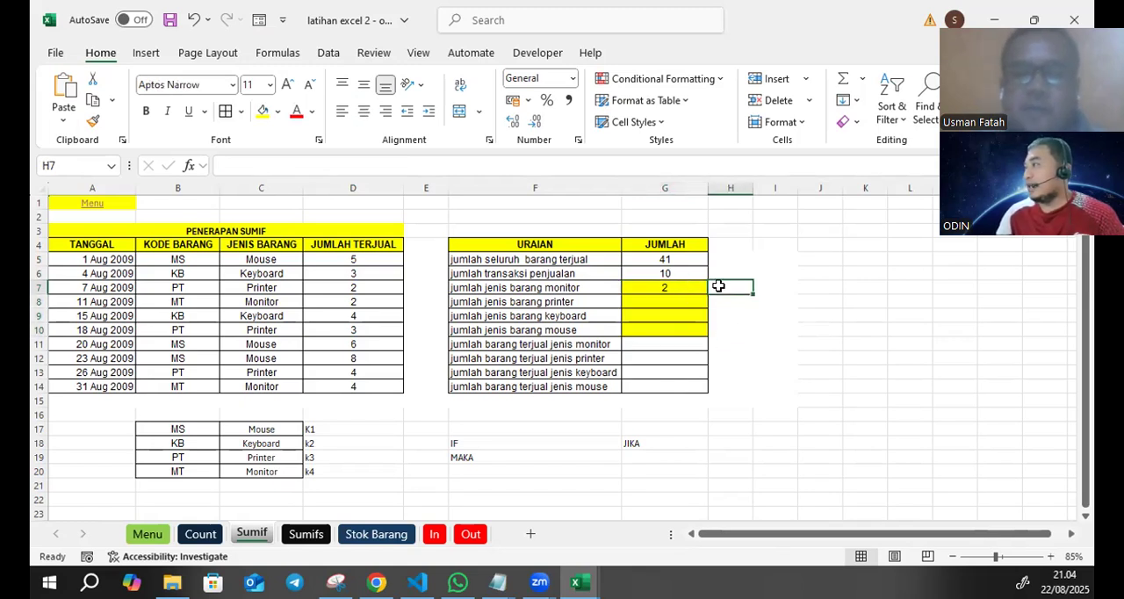
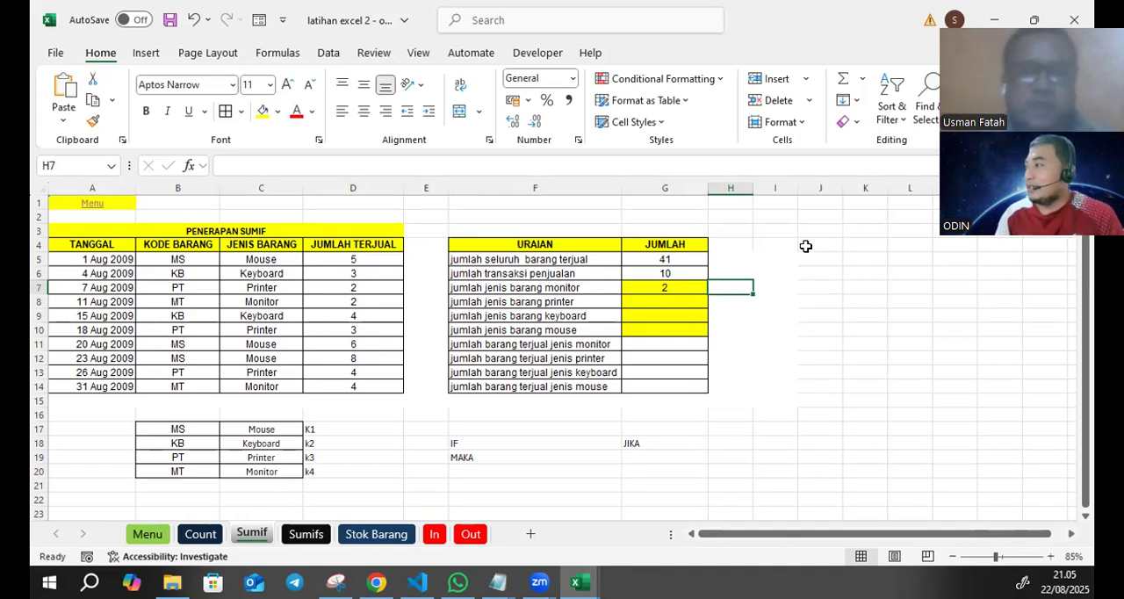
- Note the functions used beside the first three JUMLAH results: sum in H5, count in H6 and countif in H7
left_click(733, 257)
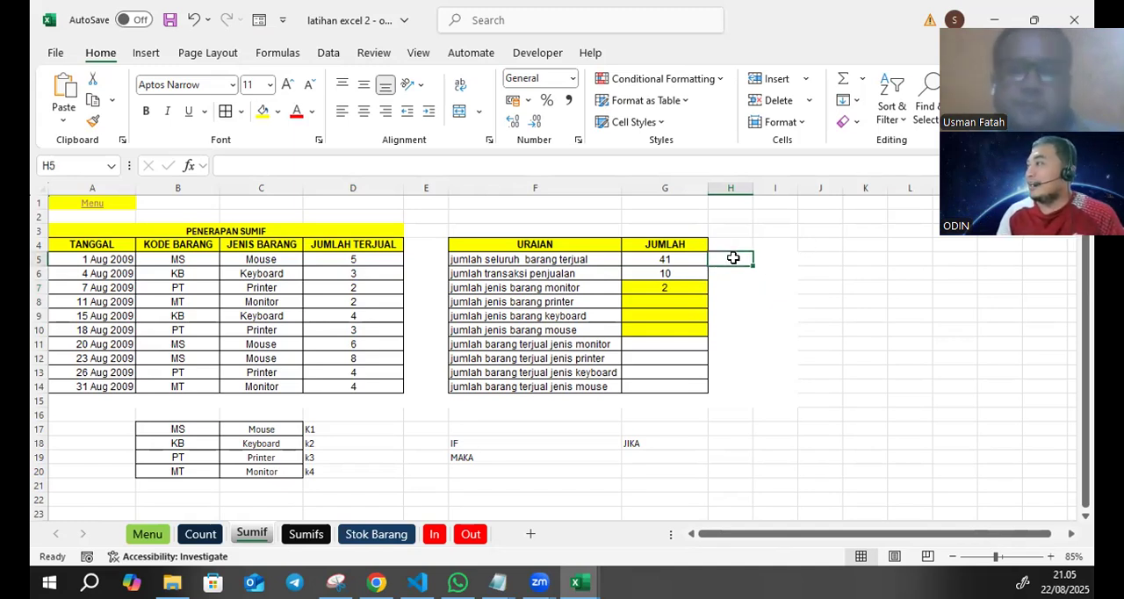
type("sum")
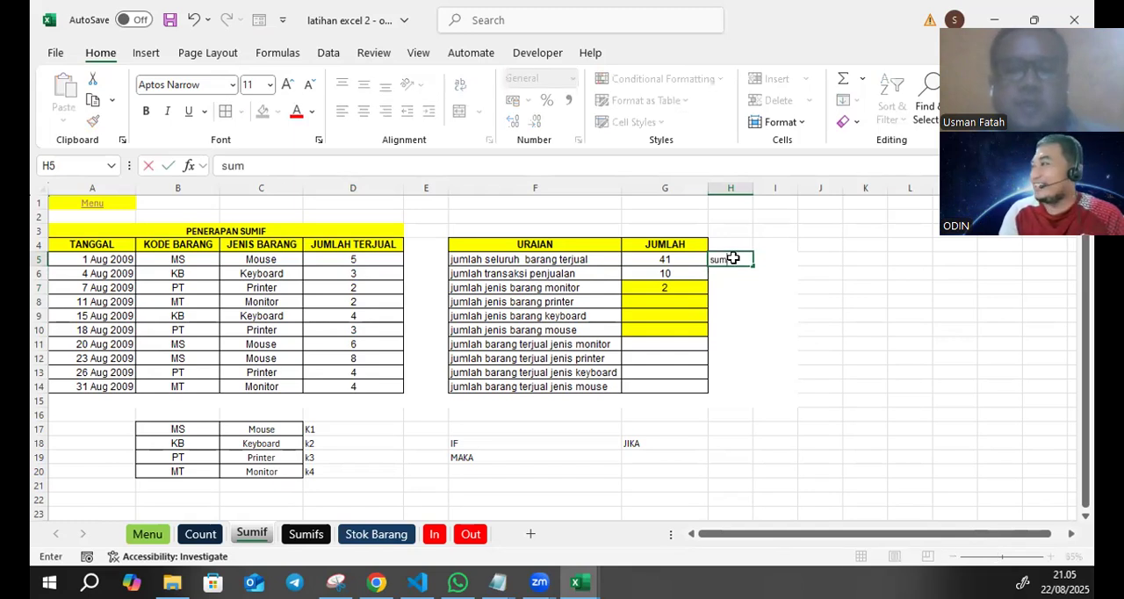
key("Return")
type("count")
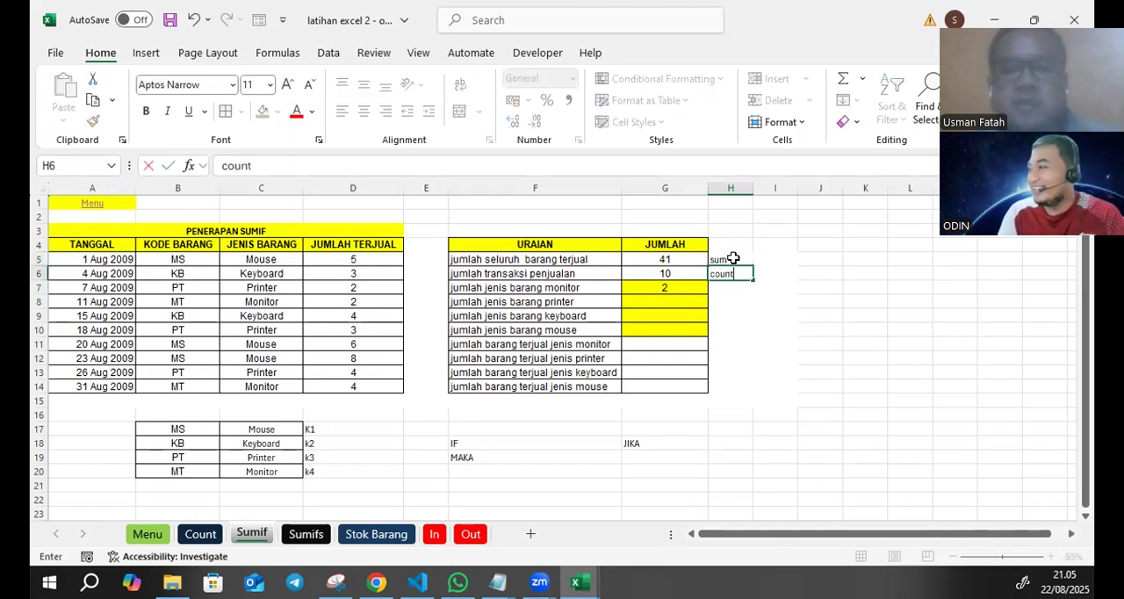
key("Return")
type("c")
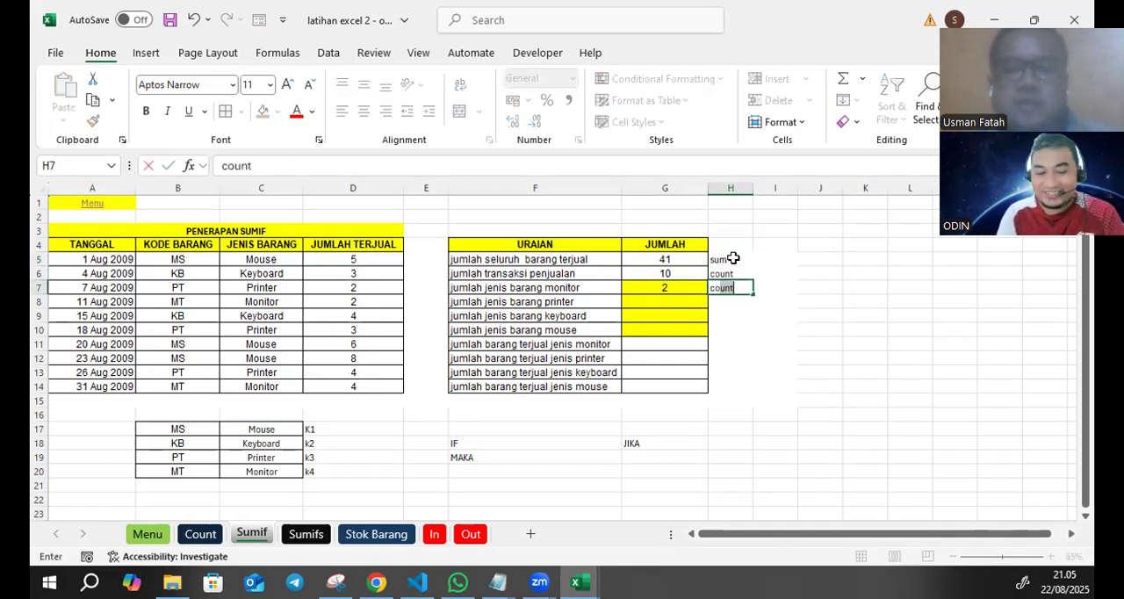
type("ountif")
key("Return")
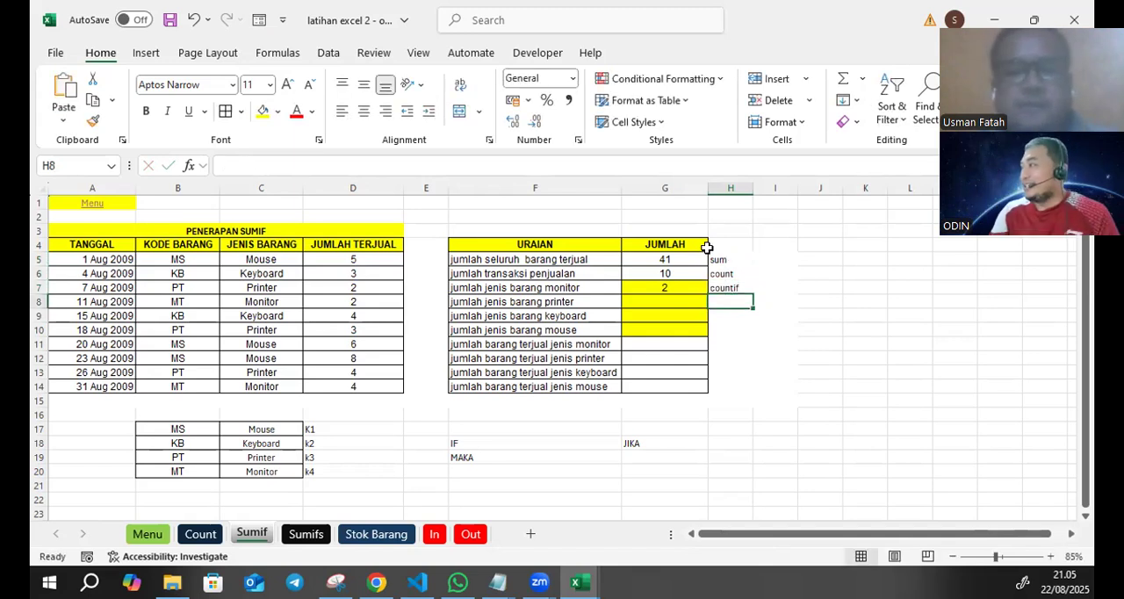
- Note sumif in H11 beside the jumlah barang terjual jenis monitor row
left_click(474, 345)
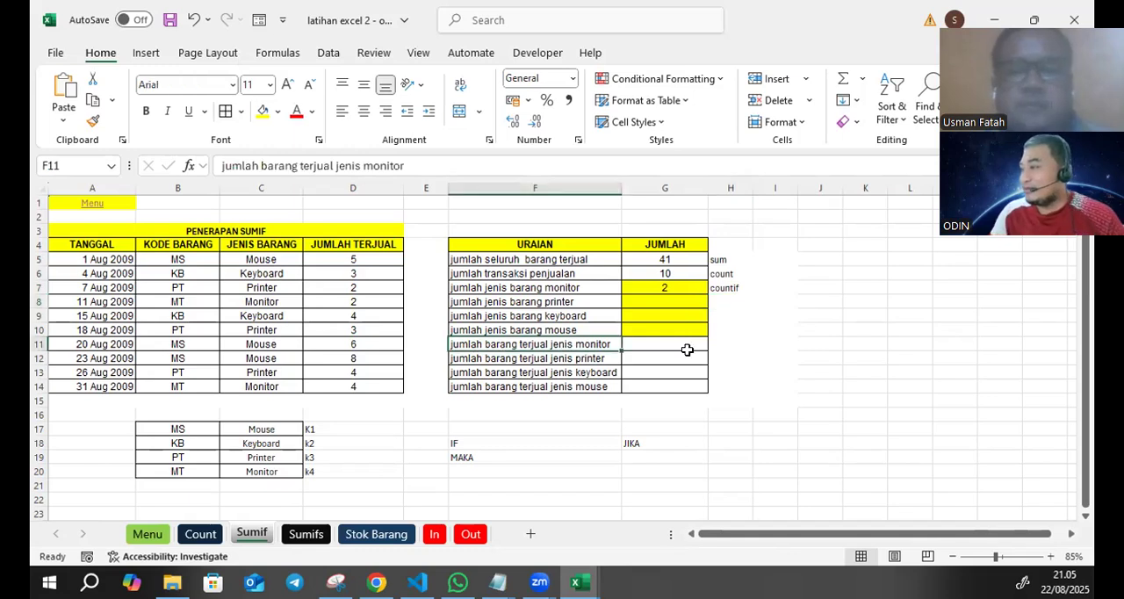
left_click(734, 341)
type("sumif")
key("Return")
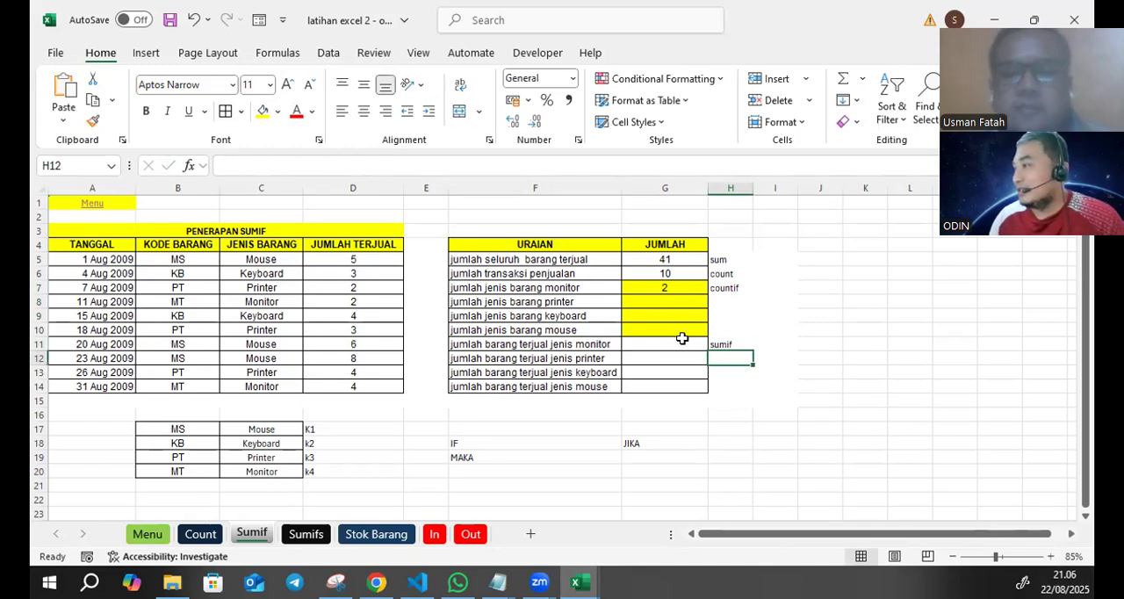
- Examine the JUMLAH TERJUAL column and check the combined quantity of the two Monitor rows, D8 and D14
left_click(535, 348)
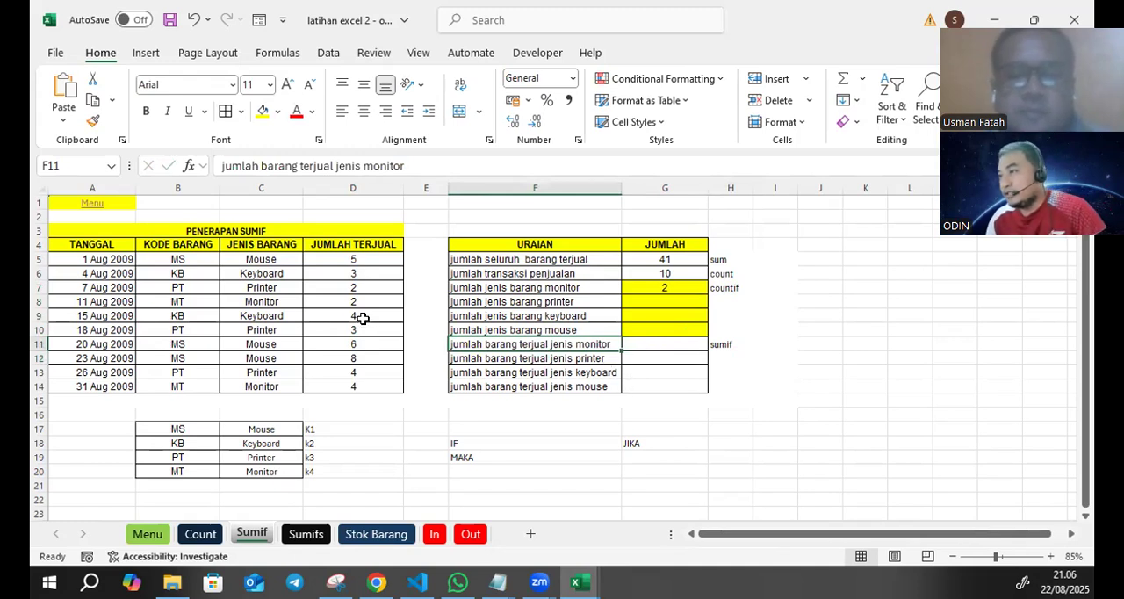
left_click_drag(359, 256, 355, 389)
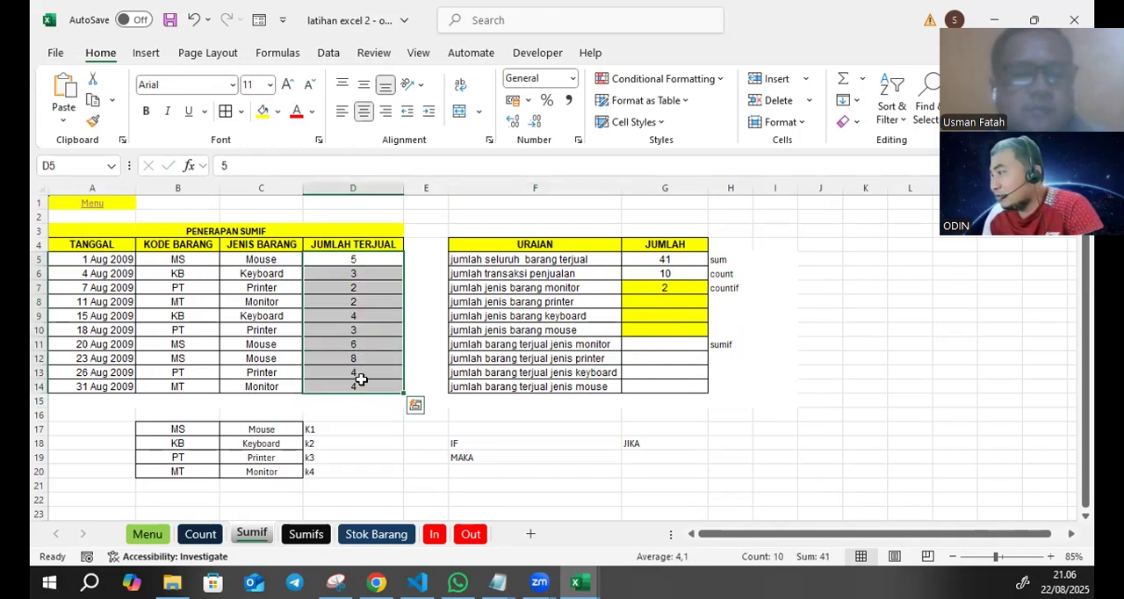
left_click(585, 344)
left_click(660, 354)
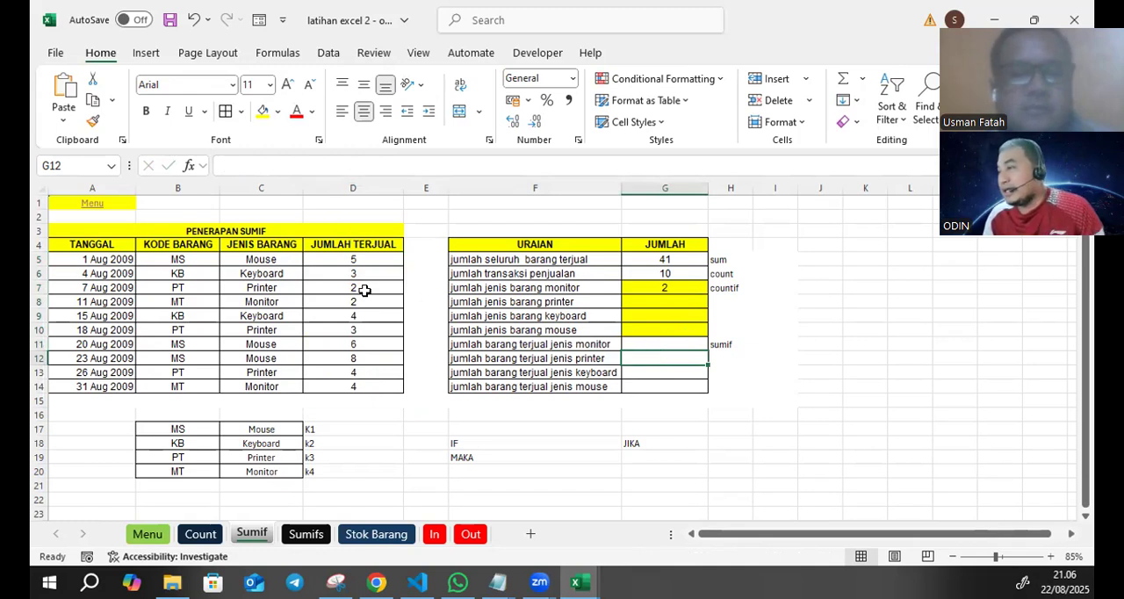
left_click(406, 413)
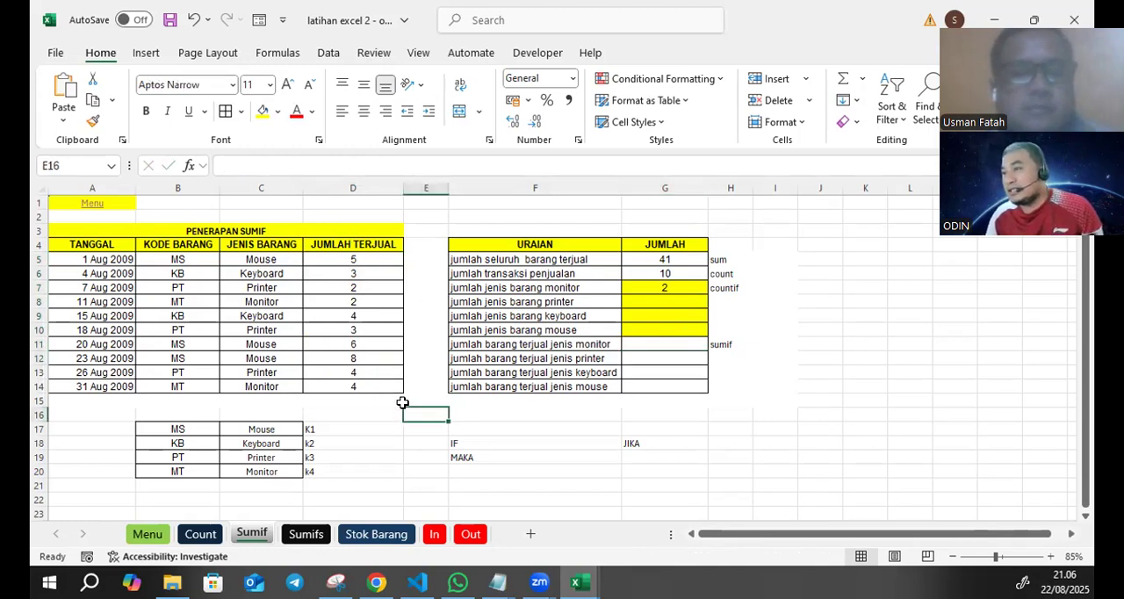
left_click(350, 300)
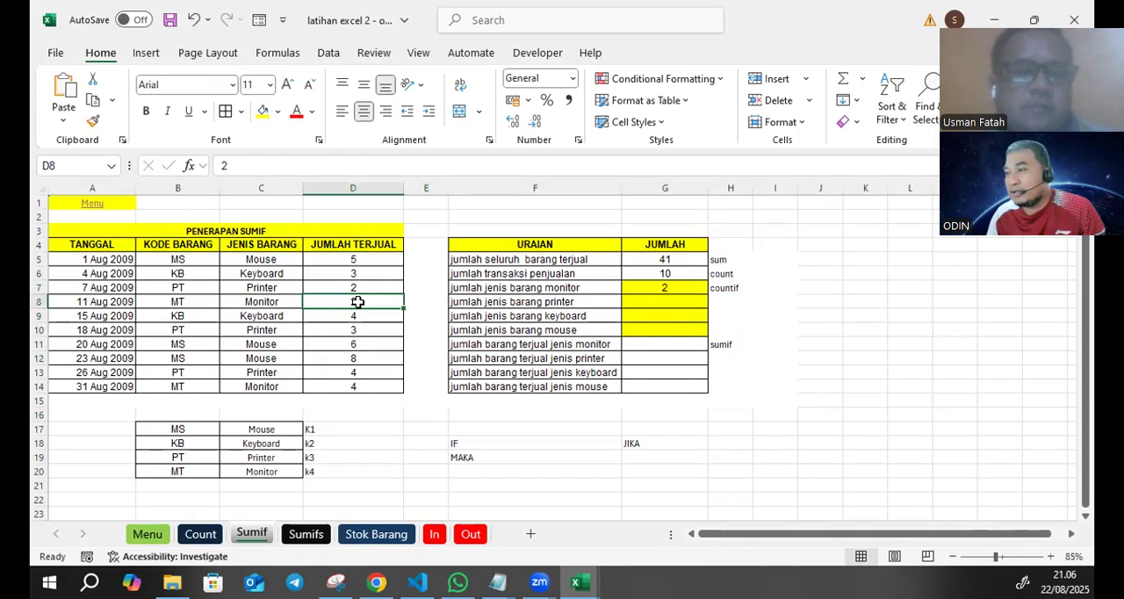
left_click(334, 385, "ctrl")
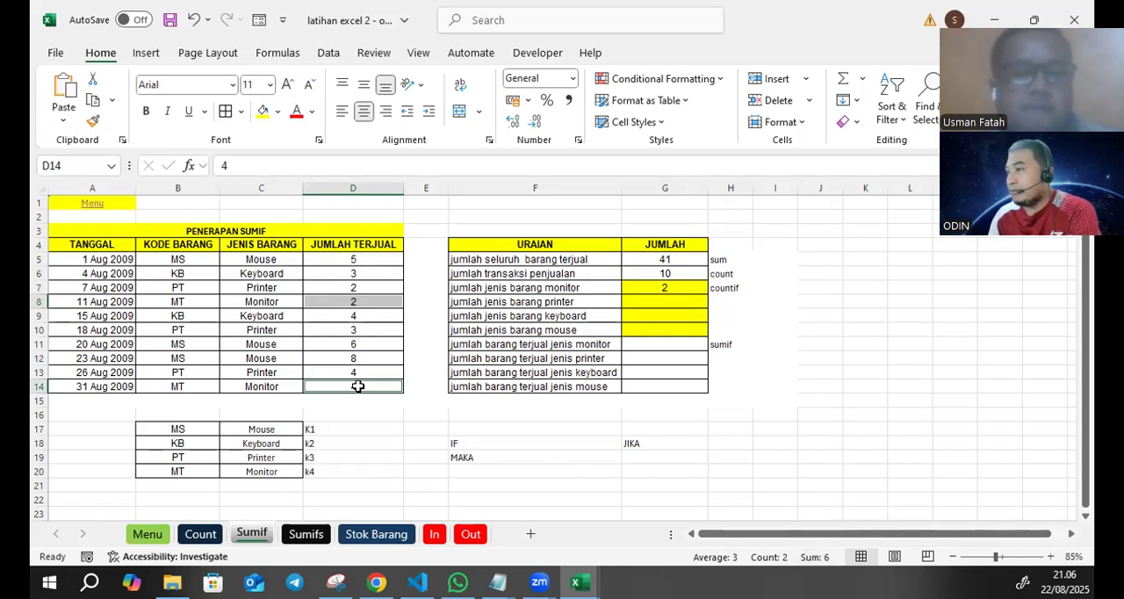
- Calculate jumlah barang terjual jenis monitor in G11 with =SUMIF(C5:C14;"monitor";D5:D14)
left_click(669, 347)
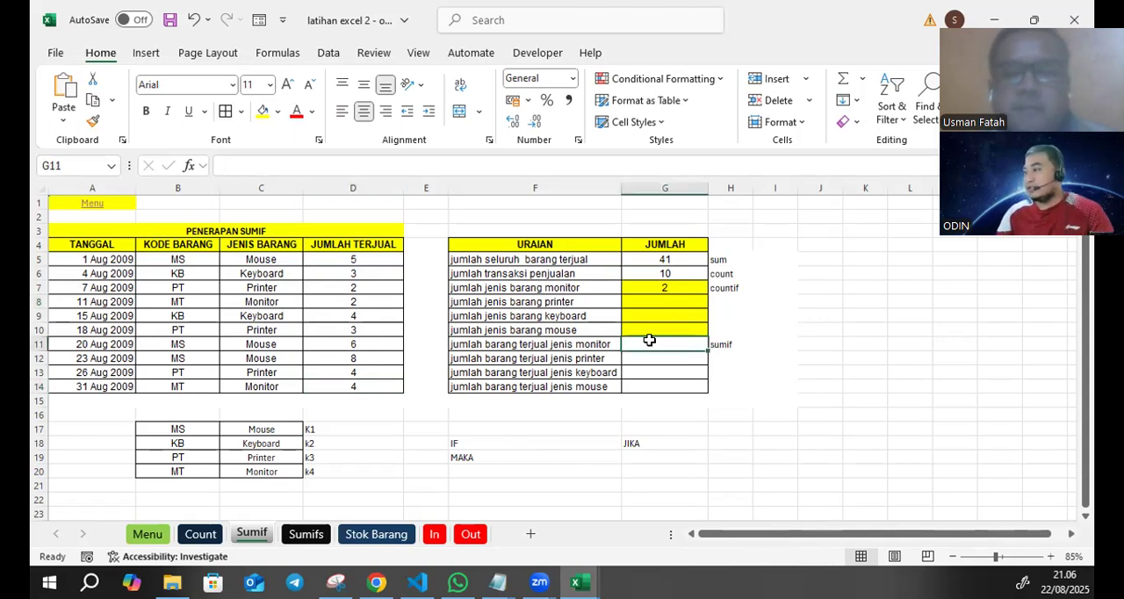
type("=s")
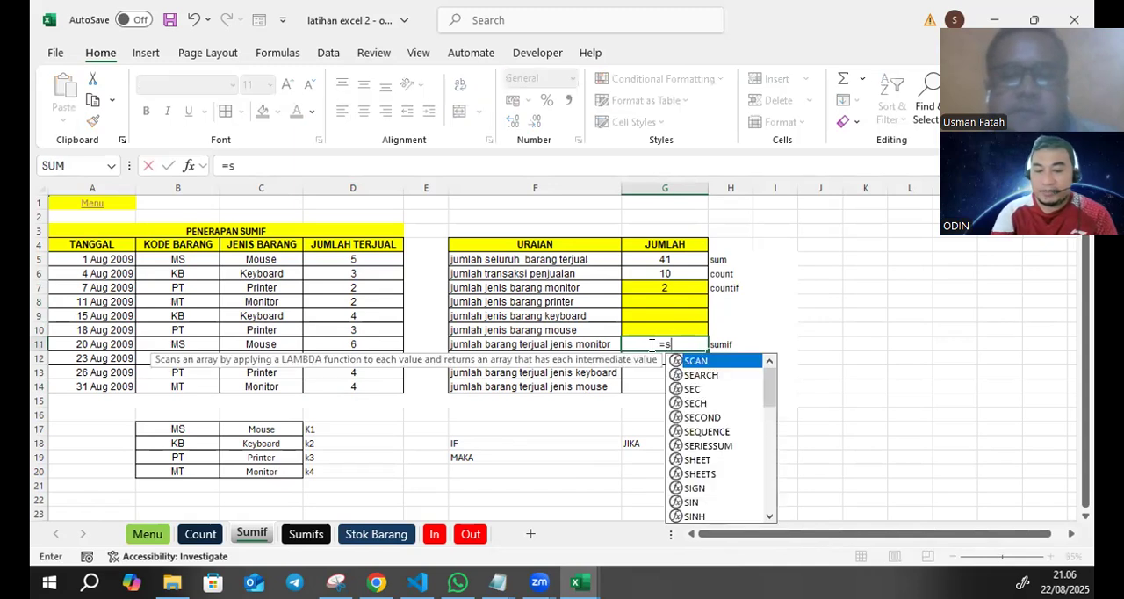
type("umif(")
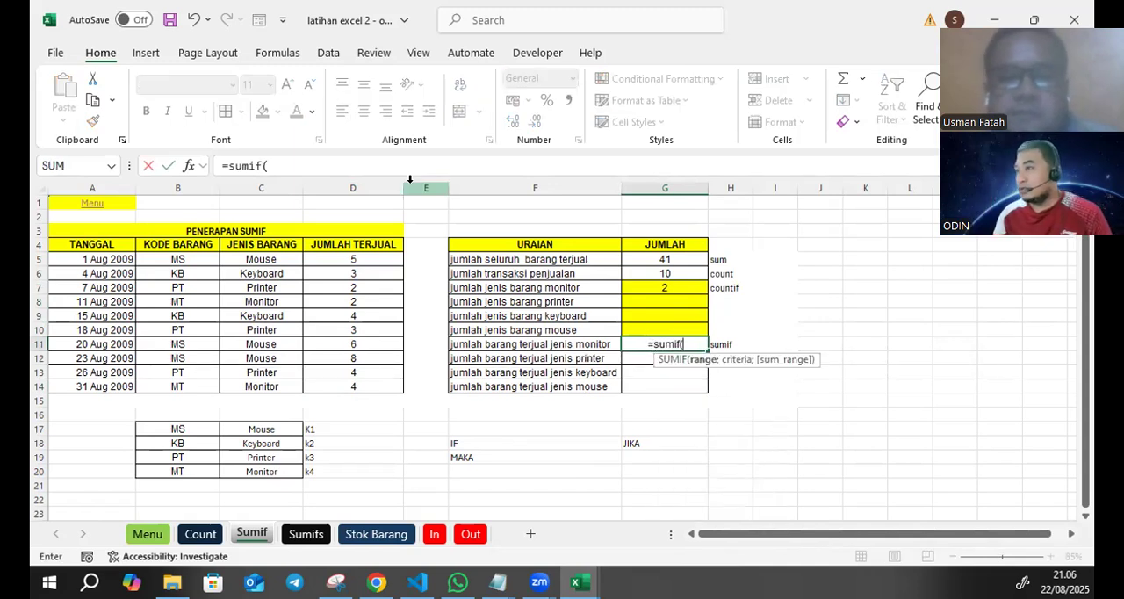
left_click(300, 165)
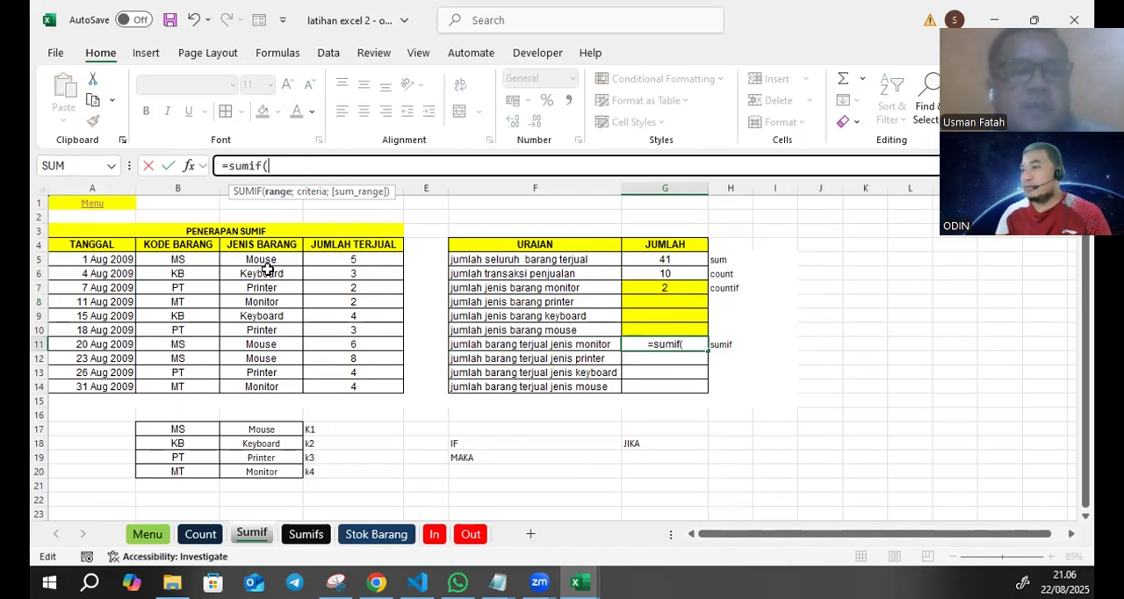
left_click_drag(275, 257, 272, 379)
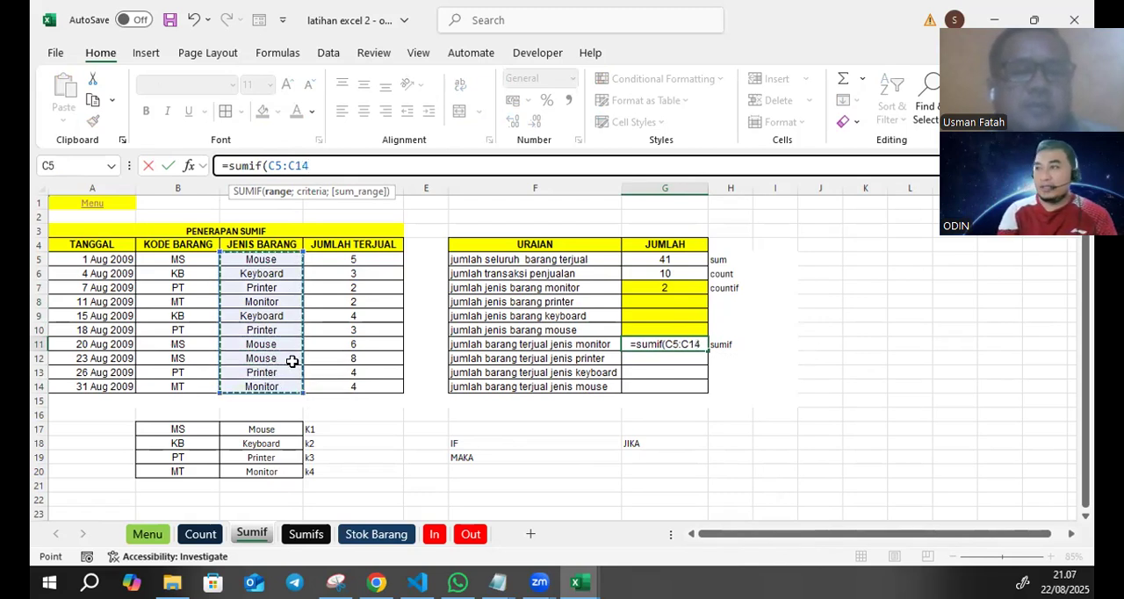
type(";")
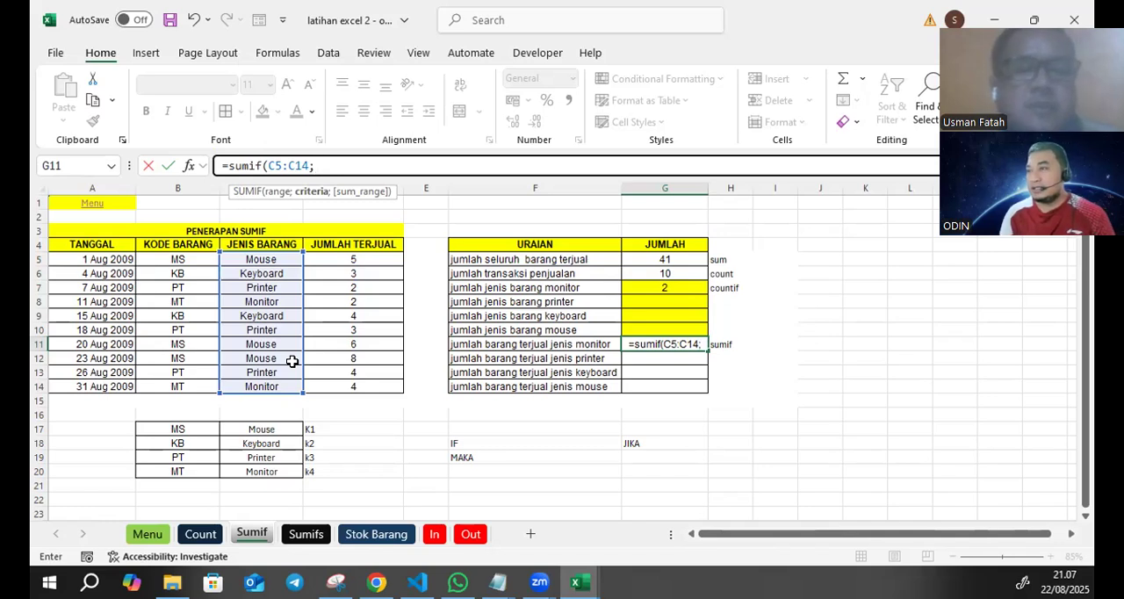
type(";")
key("BackSpace")
type("\"mont")
key("BackSpace")
type("itor\"")
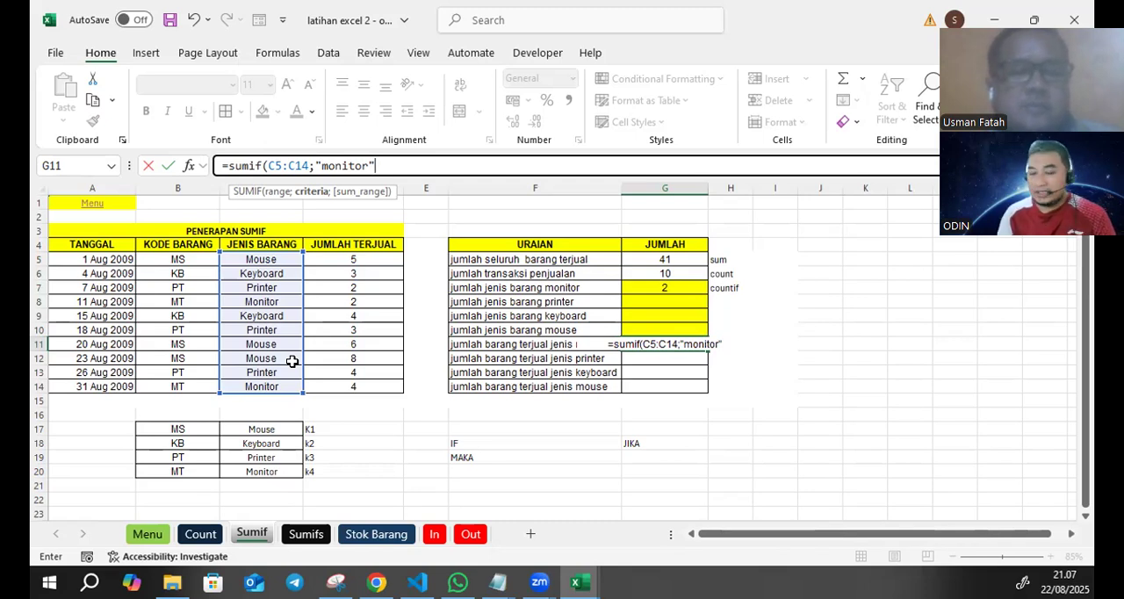
type(";")
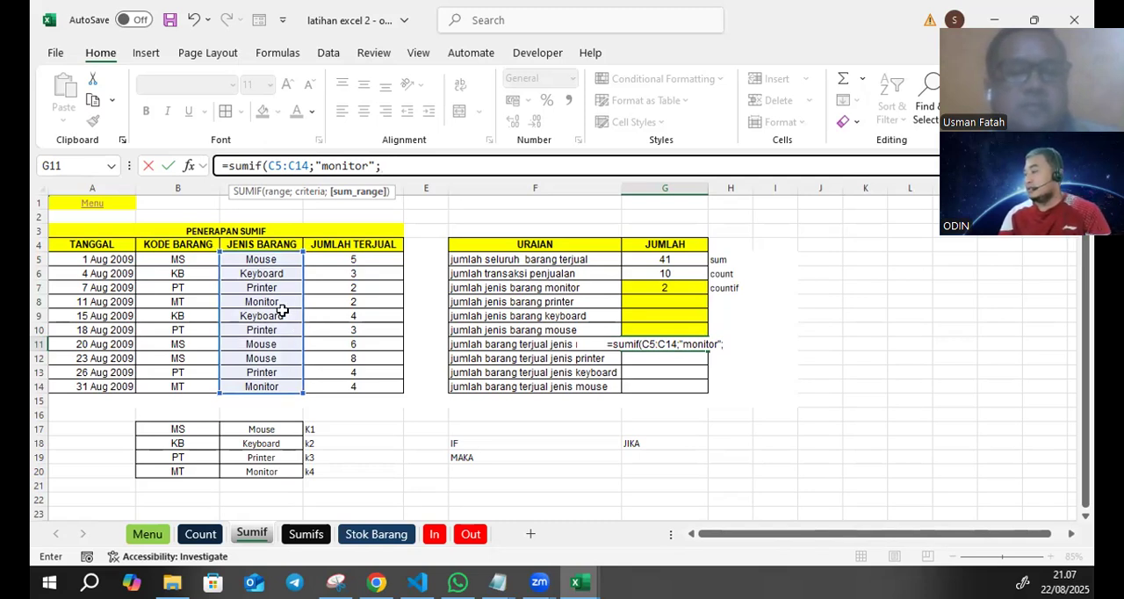
left_click_drag(378, 258, 361, 386)
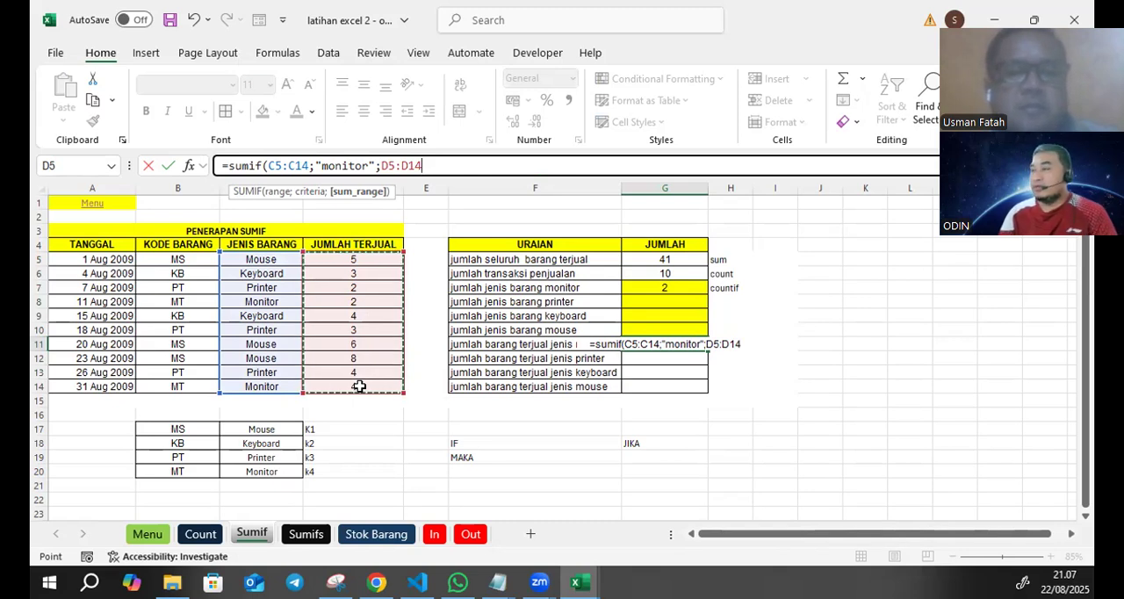
type(")")
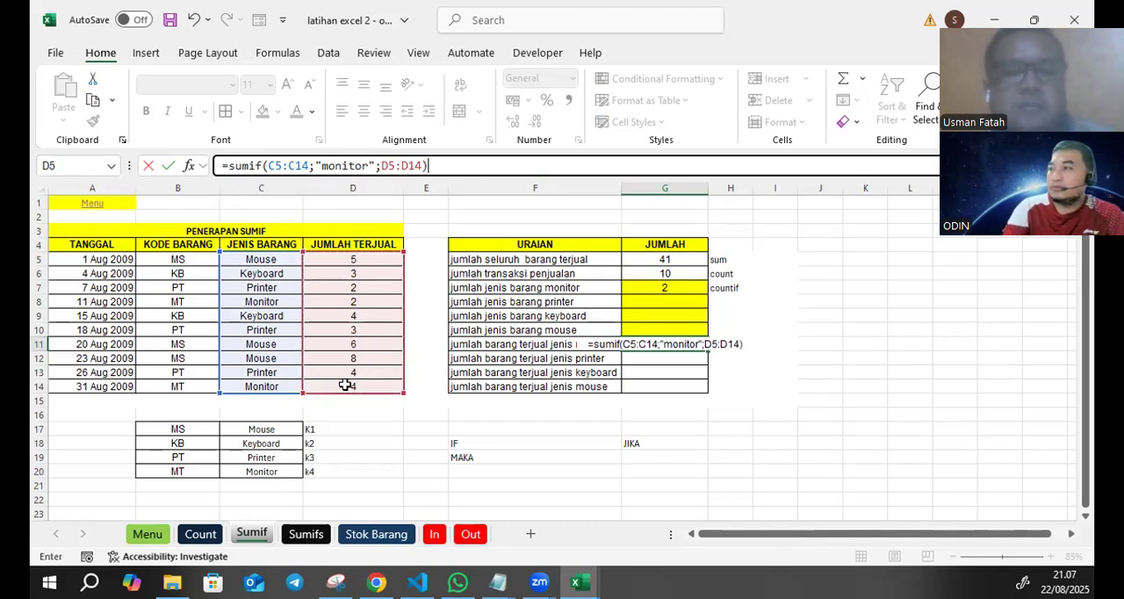
key("Return")
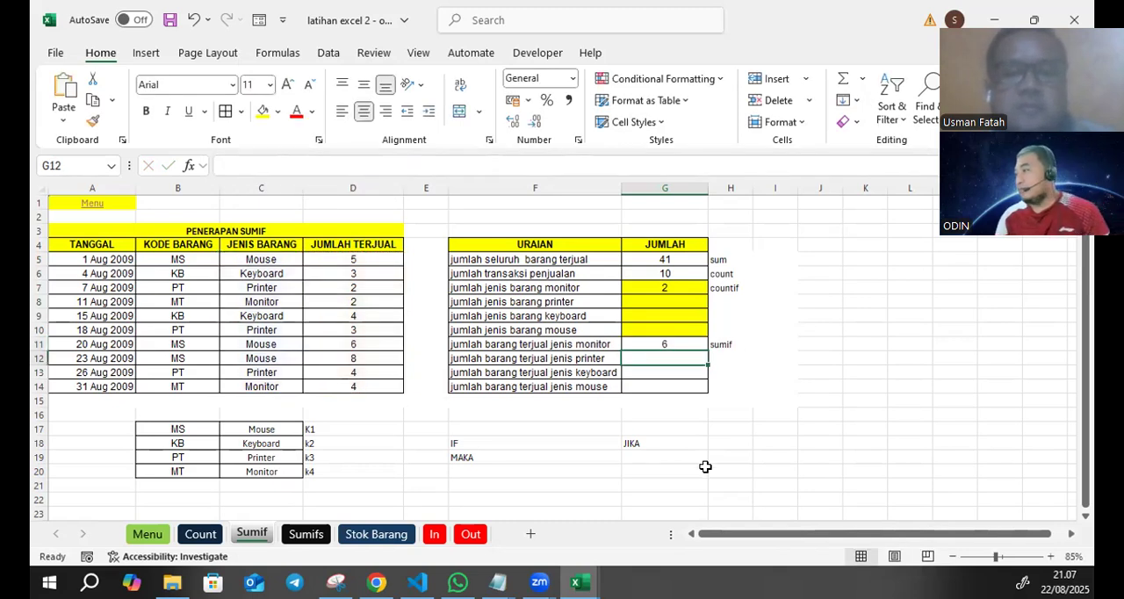
left_click(679, 341)
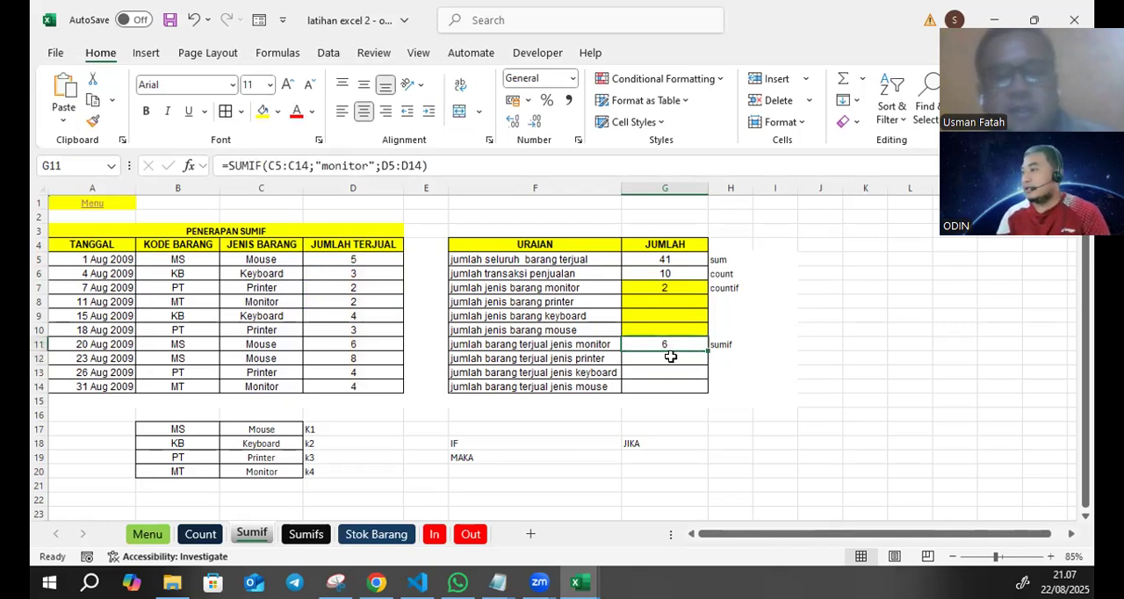
- Define the name jenis for the JENIS BARANG range C5:C14 and reselect the range to check it
left_click(670, 356)
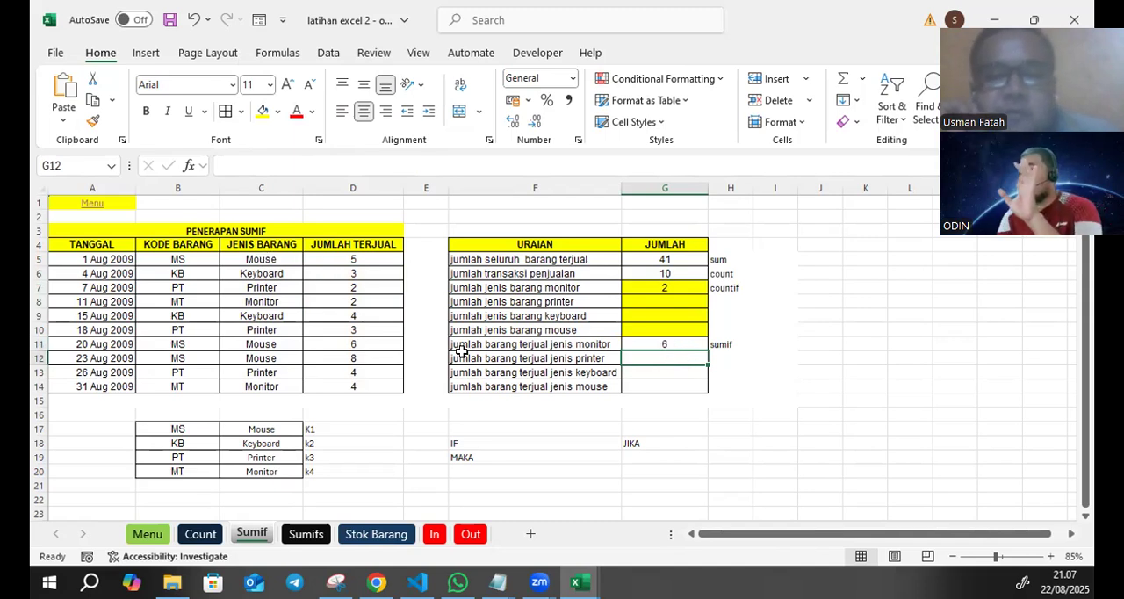
left_click_drag(275, 258, 283, 386)
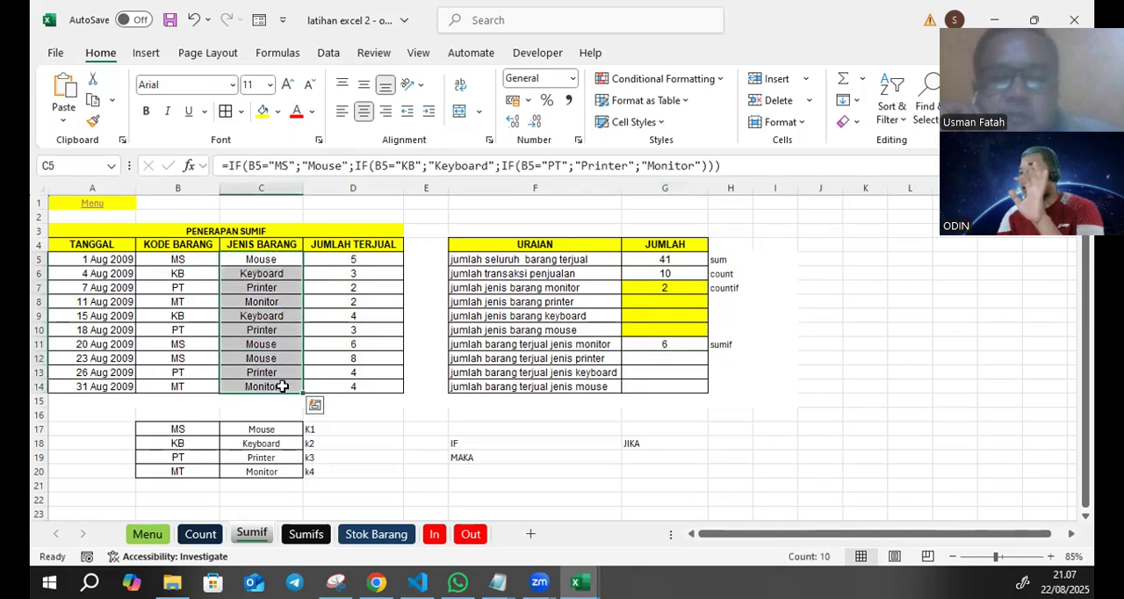
left_click(336, 428)
left_click_drag(279, 261, 283, 386)
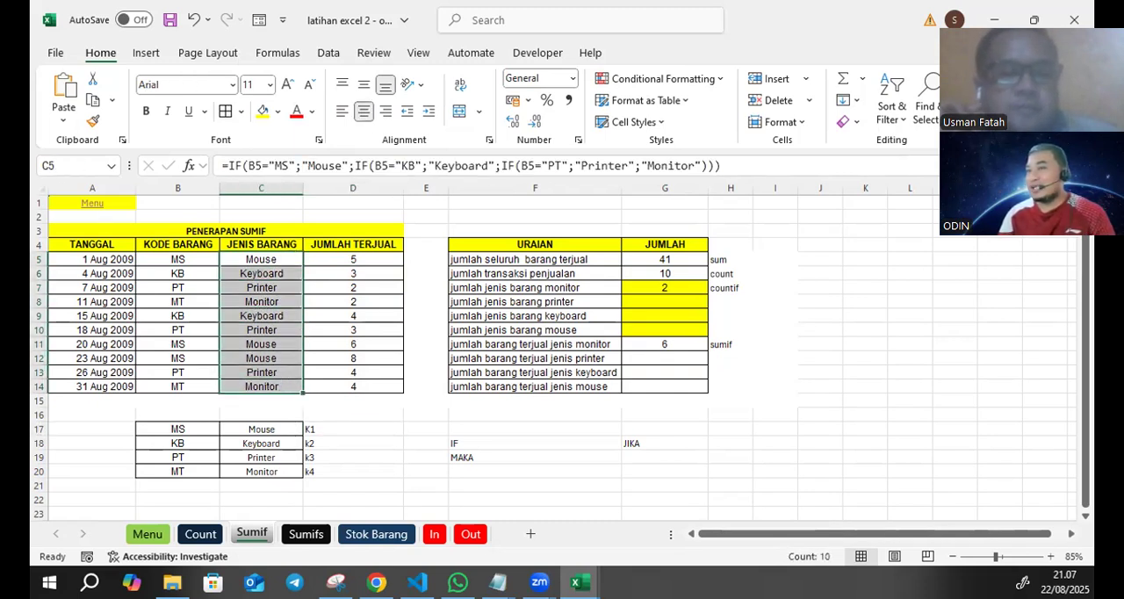
left_click(60, 162)
type("jenis")
key("Return")
left_click_drag(230, 264, 243, 387)
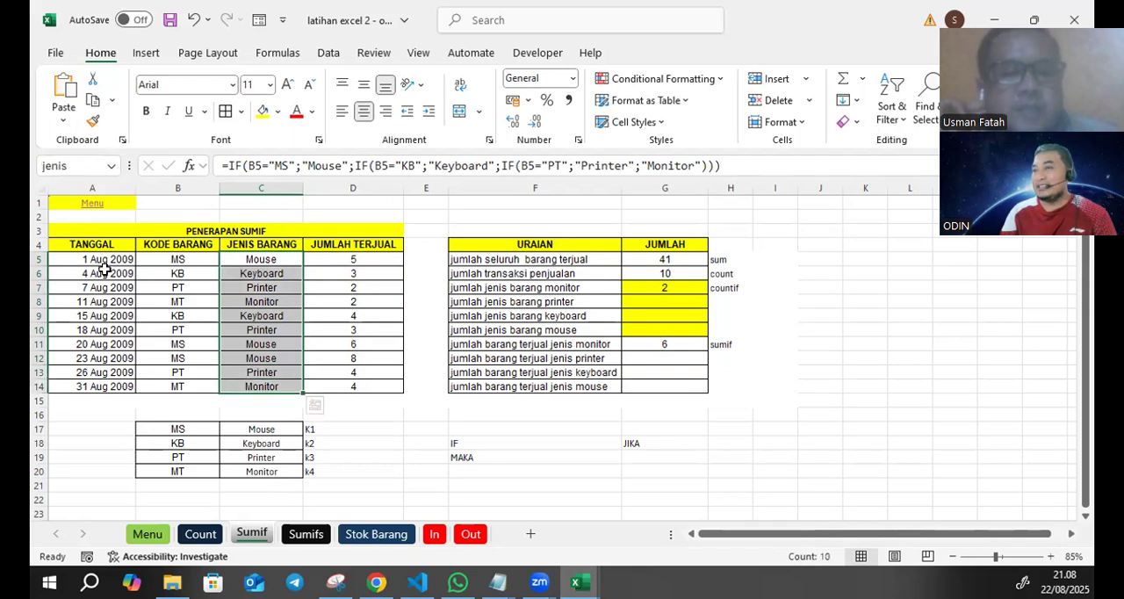
- Define the name terjual for the JUMLAH TERJUAL range D5:D14 and reselect the range to check it
left_click(356, 298)
left_click_drag(355, 265, 364, 387)
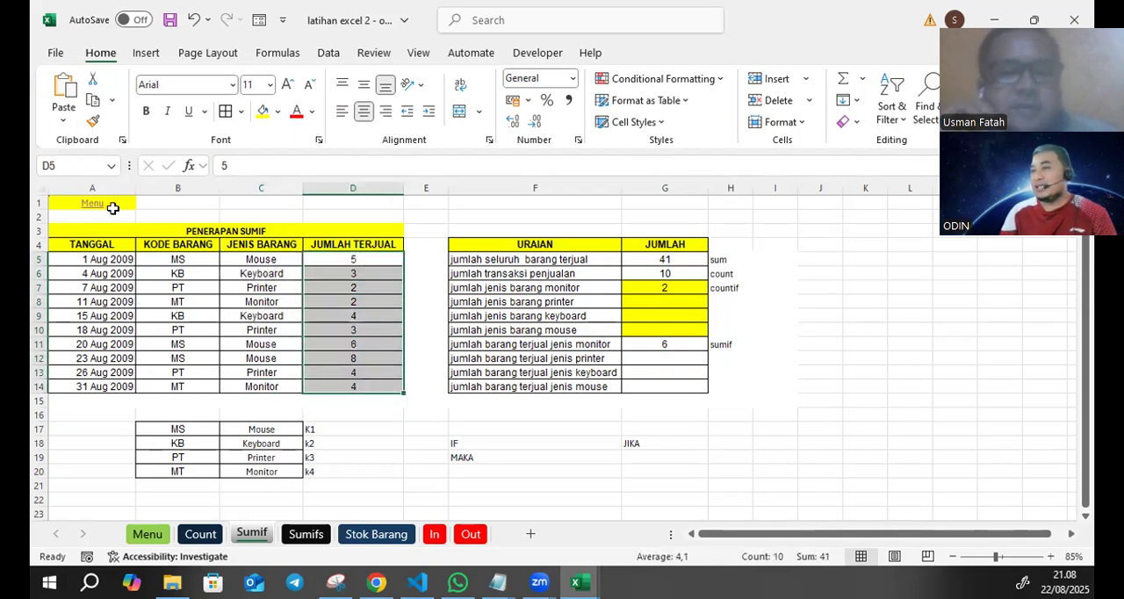
left_click(70, 166)
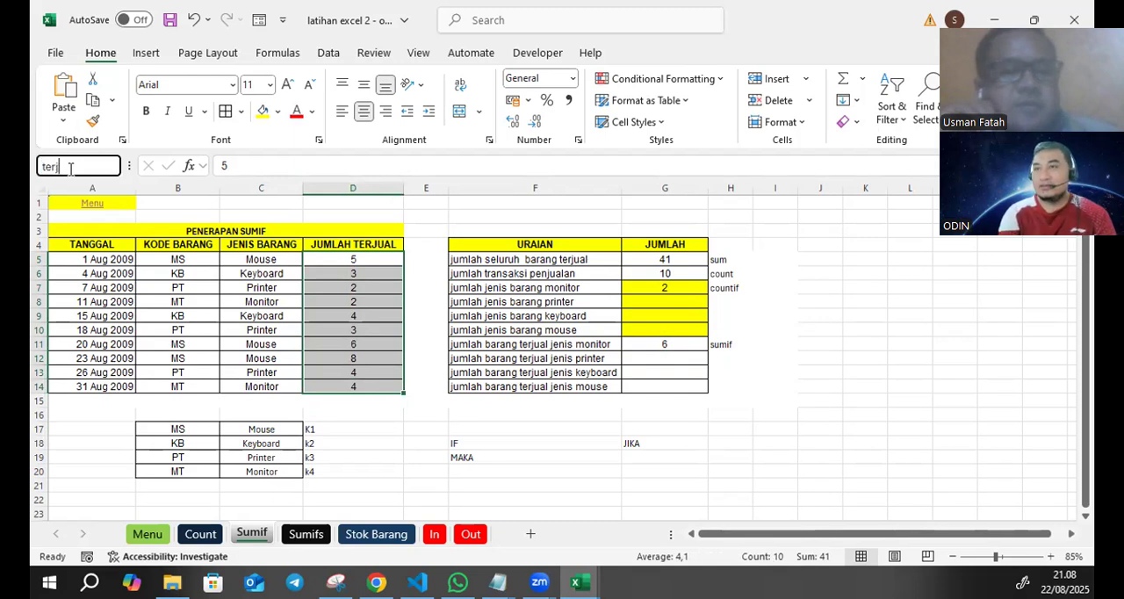
key("Return")
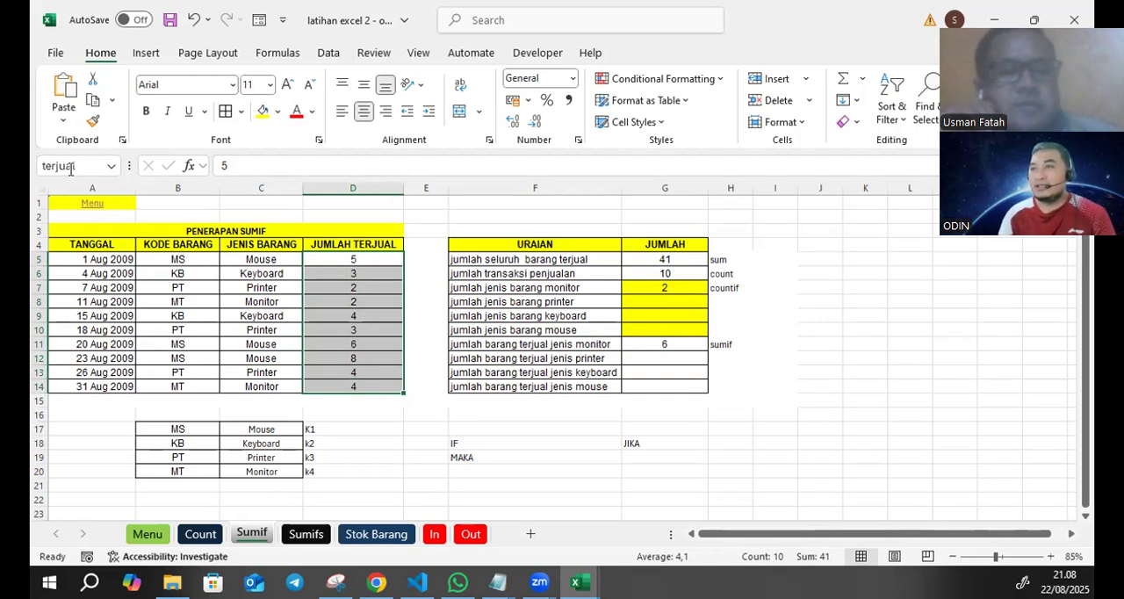
left_click(384, 262)
left_click_drag(376, 258, 376, 387)
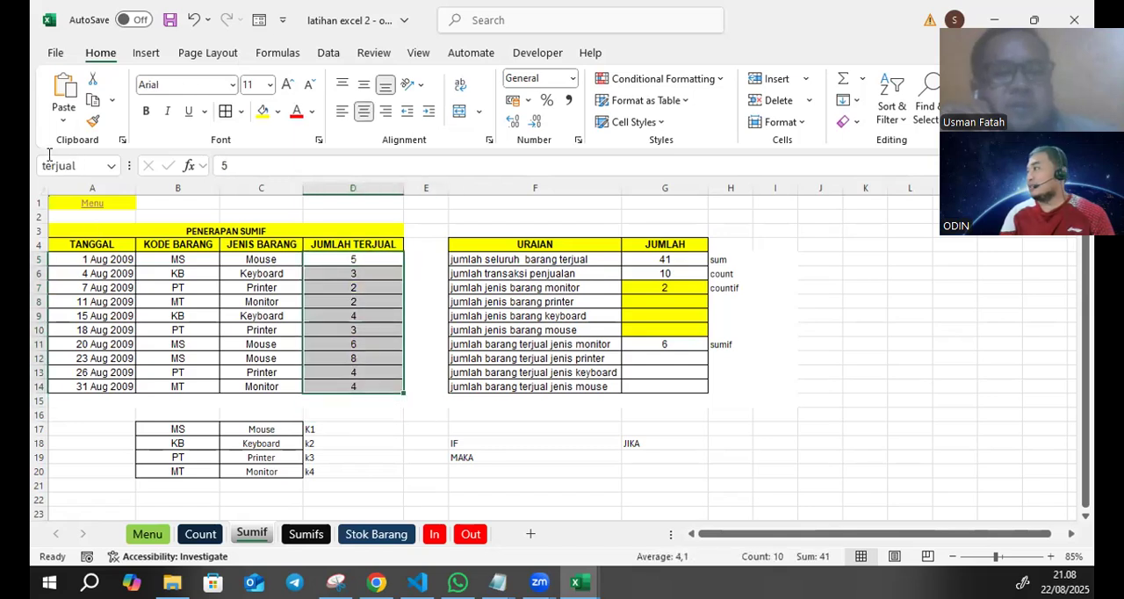
- Look over the item names in the reference list C17:C20 as possible criteria for the printer total in G12
left_click(669, 354)
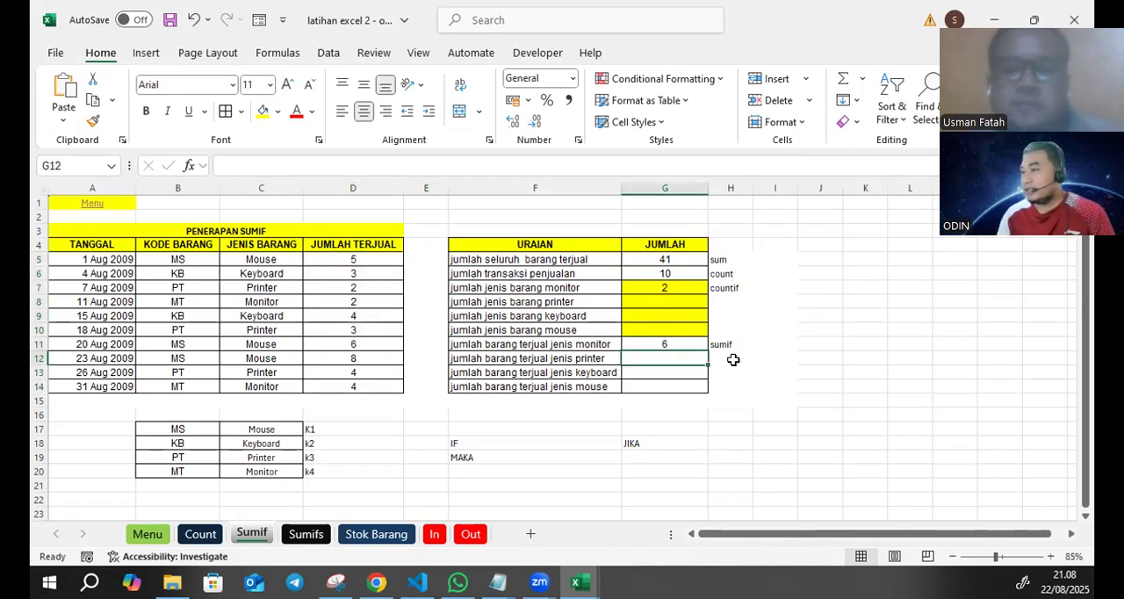
left_click(251, 428)
left_click(257, 444)
left_click(263, 458)
left_click(268, 471)
left_click(267, 486)
left_click(266, 467)
left_click(267, 443)
left_click(263, 430)
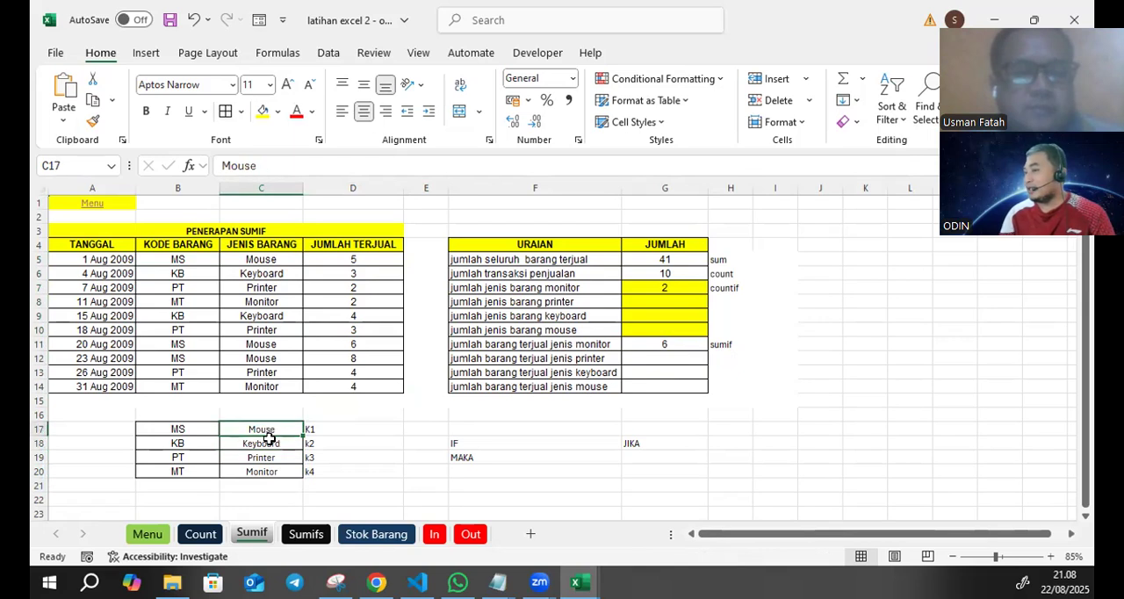
- Review the Mouse, Keyboard, Printer and Monitor cells of the reference list as cell references for the SUMIF criteria
left_click(264, 443)
left_click(264, 457)
left_click(265, 430)
left_click(269, 444)
left_click(271, 457)
left_click(276, 486)
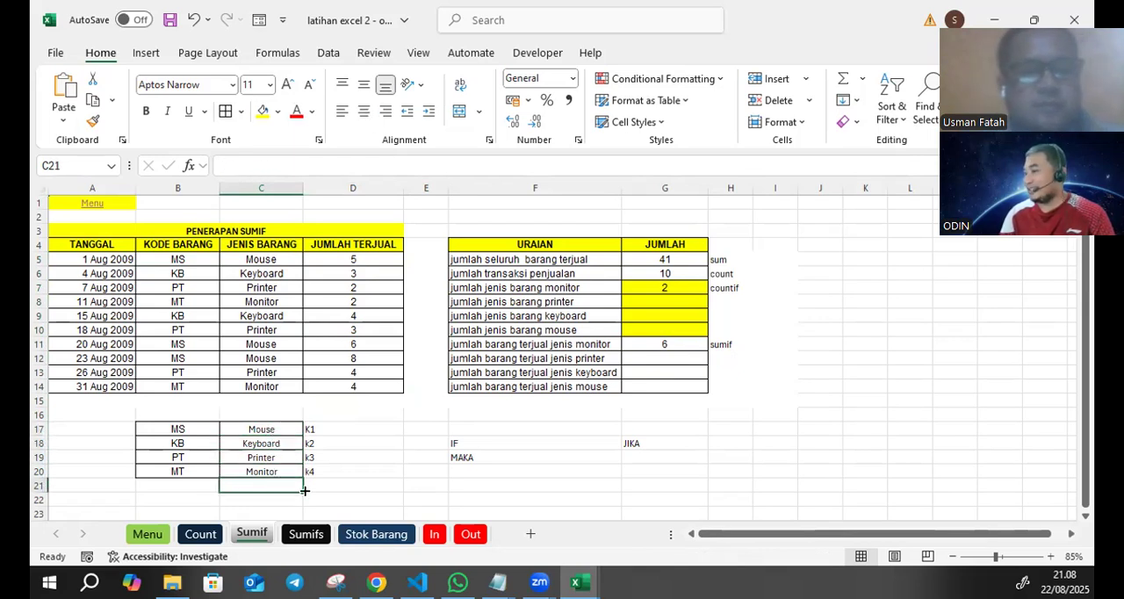
left_click(268, 471)
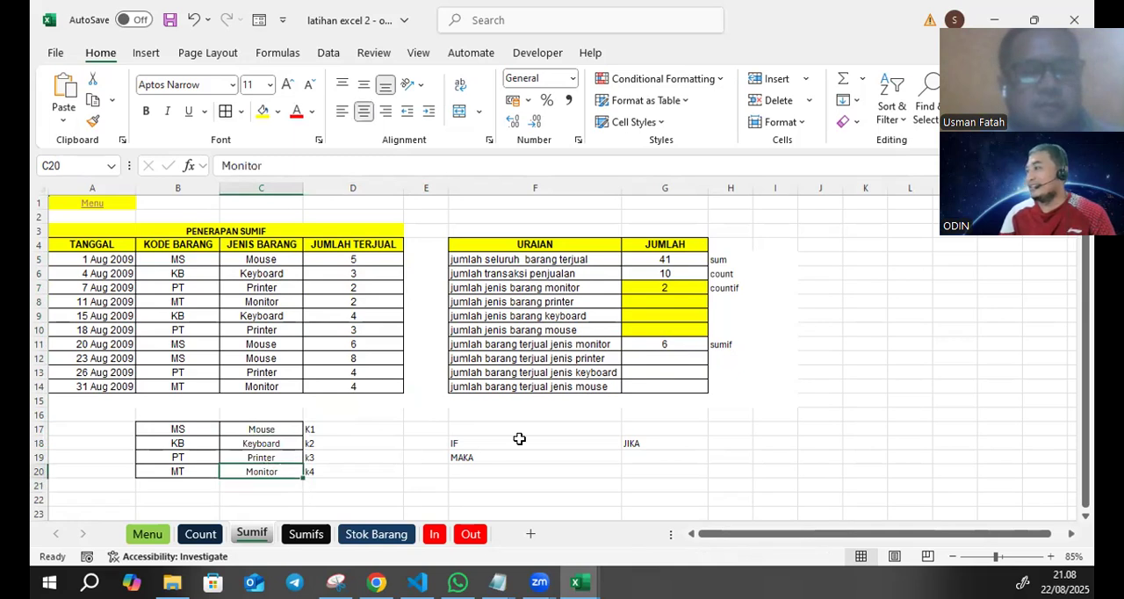
- Calculate jumlah barang terjual jenis printer in G12 with =SUMIF(jenis;C19;terjual)
left_click(657, 354)
type("=")
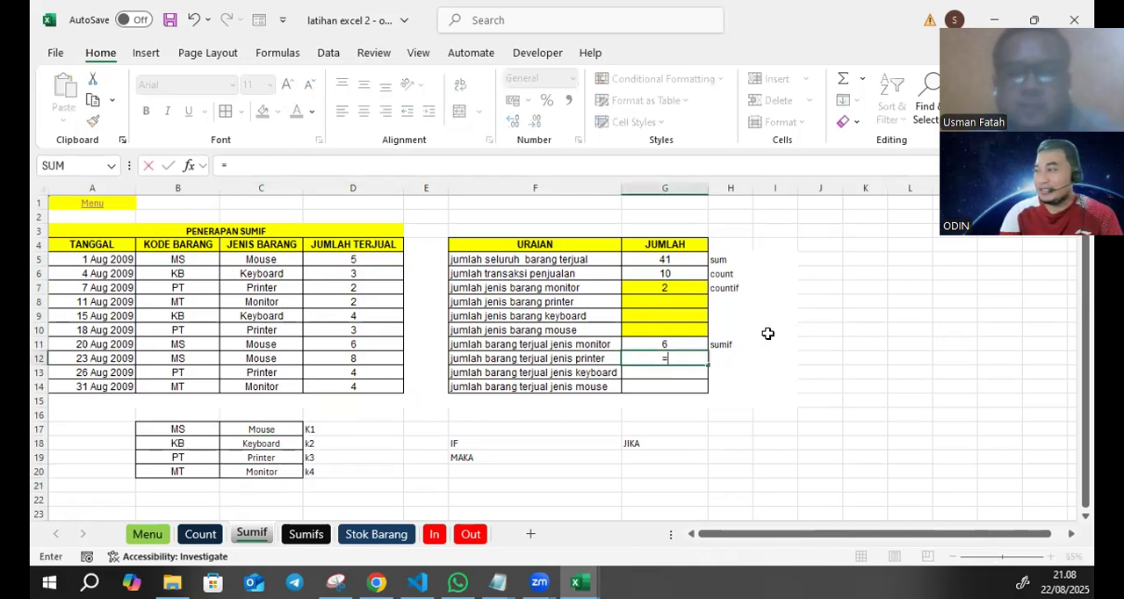
type("sumif(")
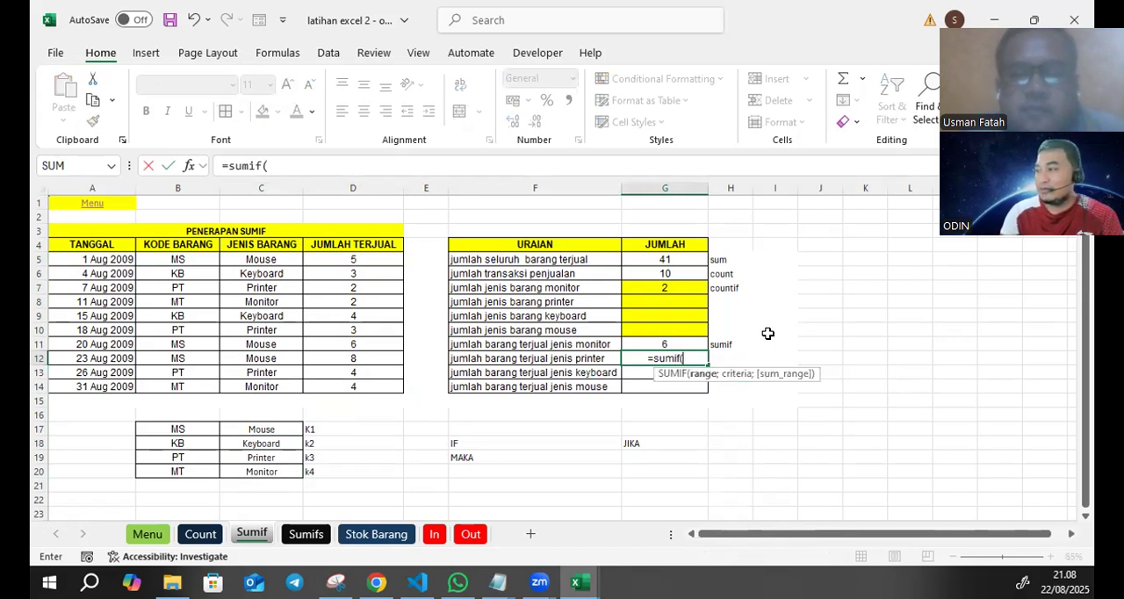
left_click_drag(291, 258, 263, 387)
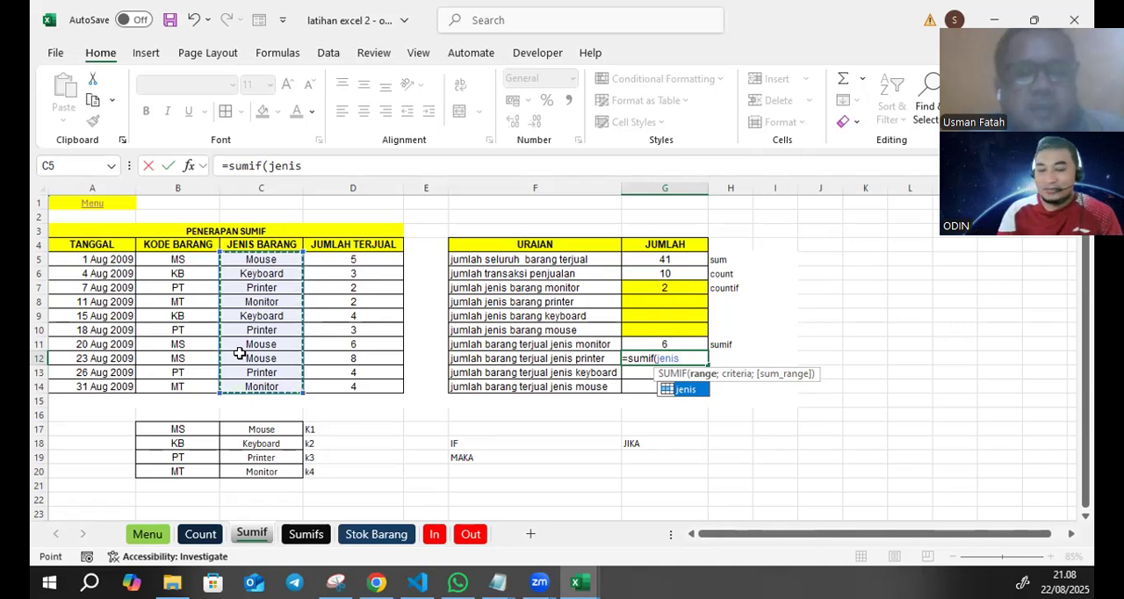
type(";")
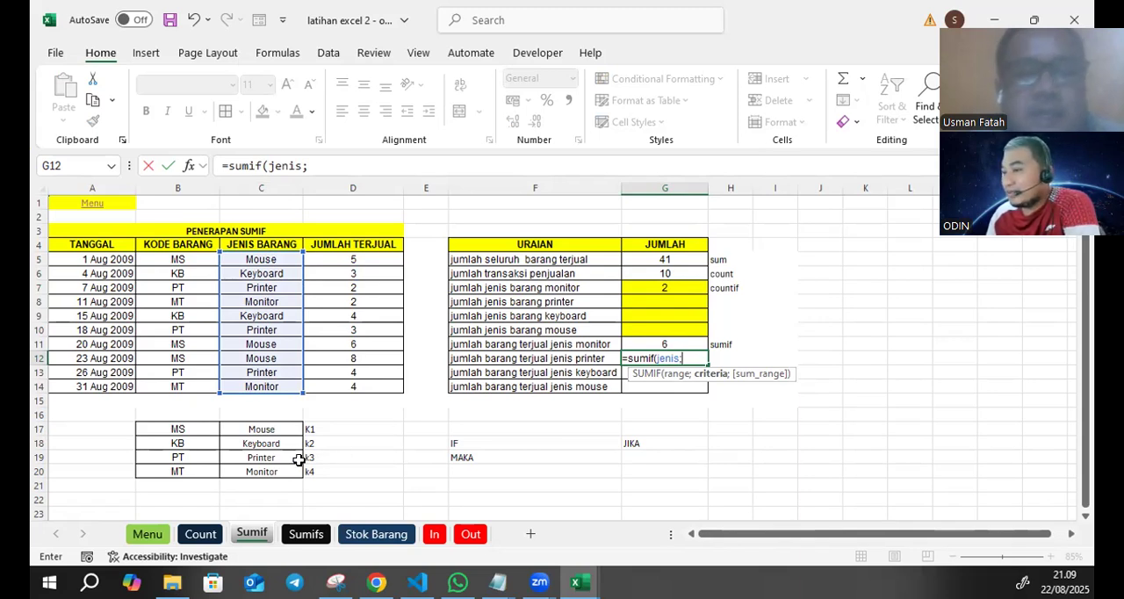
left_click(301, 166)
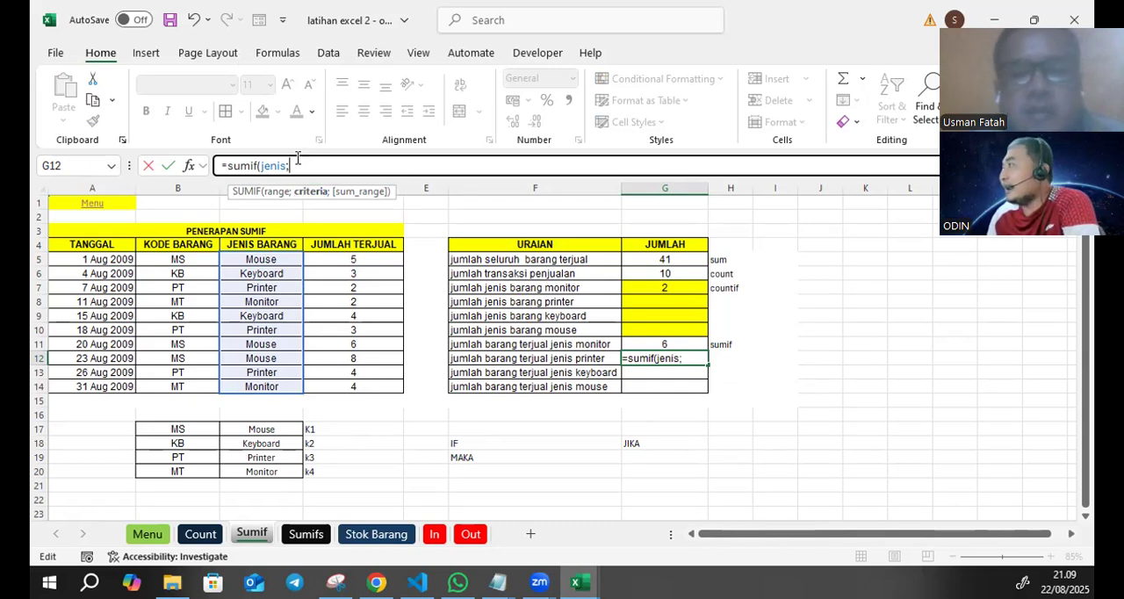
left_click(266, 456)
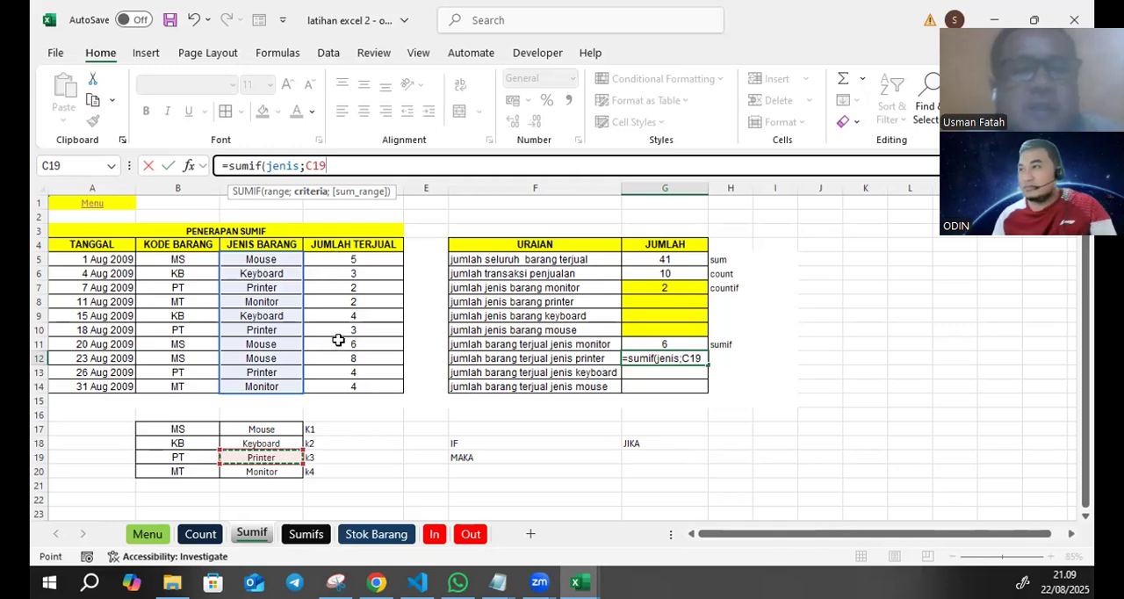
type(";")
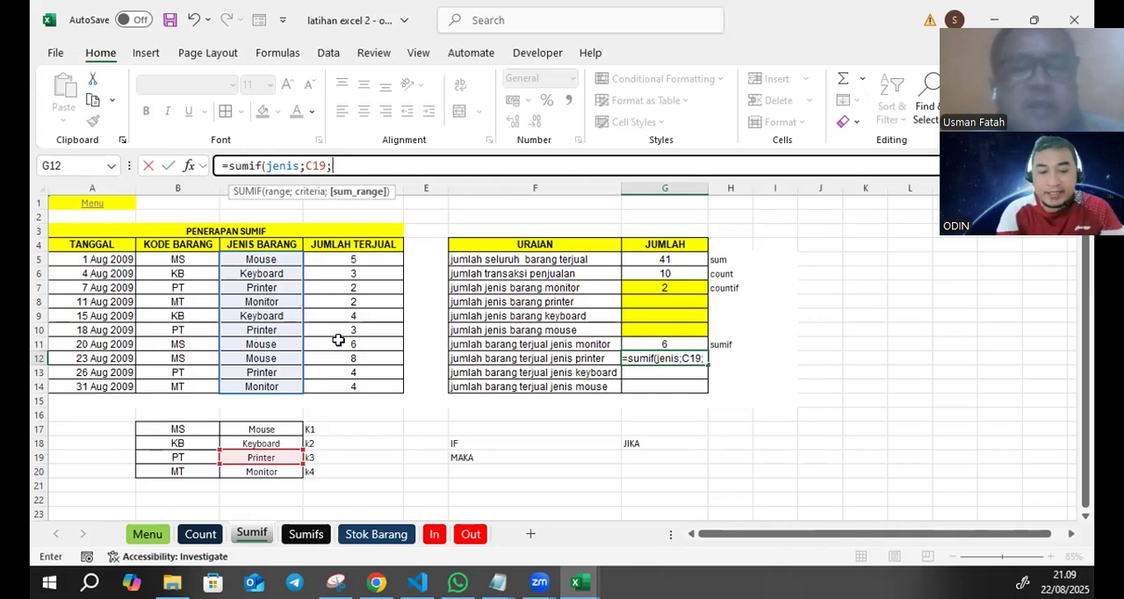
type("terjual")
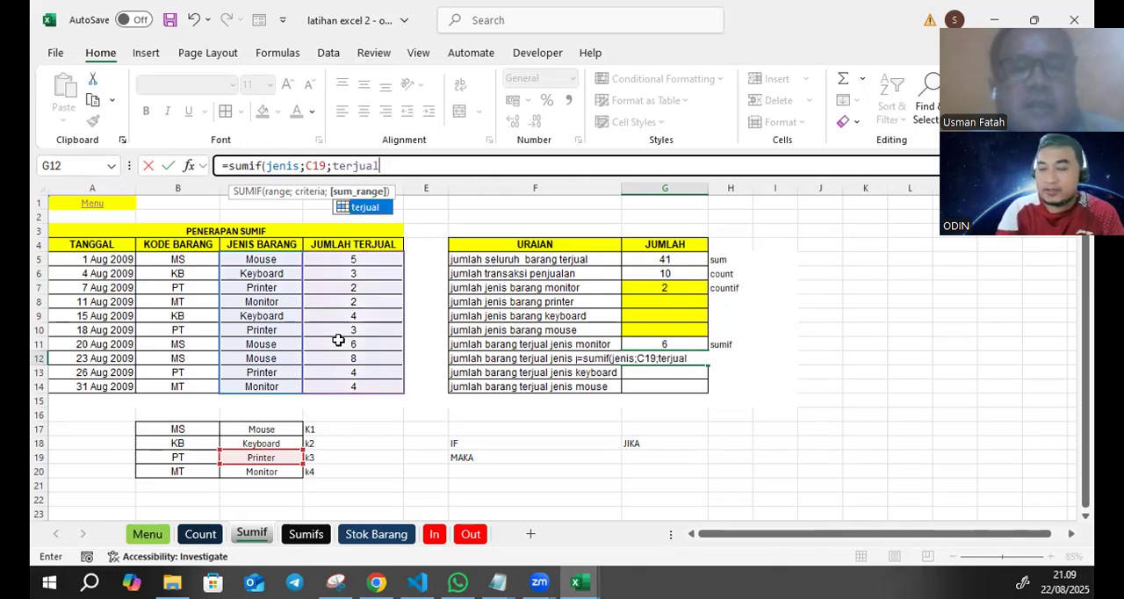
type(")")
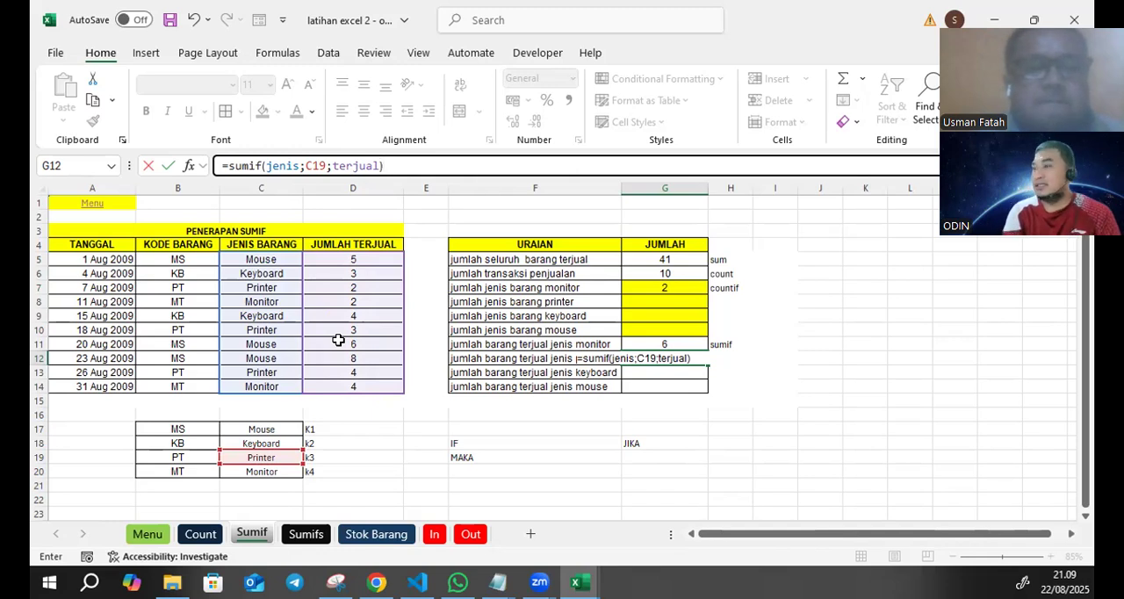
key("Return")
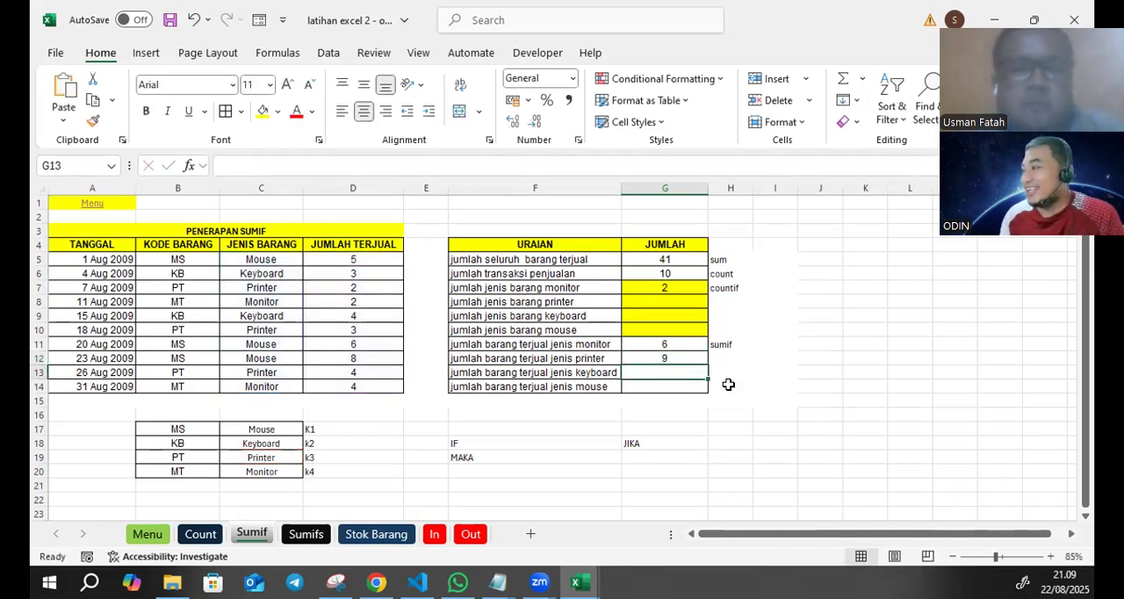
- Start a SUMIF formula in G13 for jumlah barang terjual jenis keyboard, using the named range jenis as the range
left_click(317, 165)
type("=")
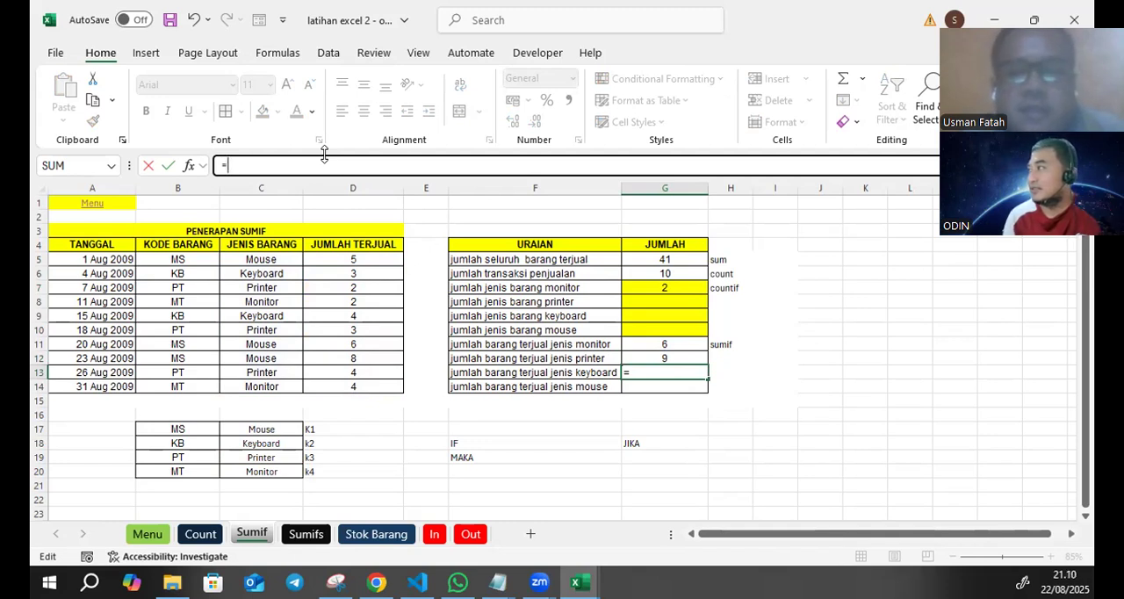
type("sumif")
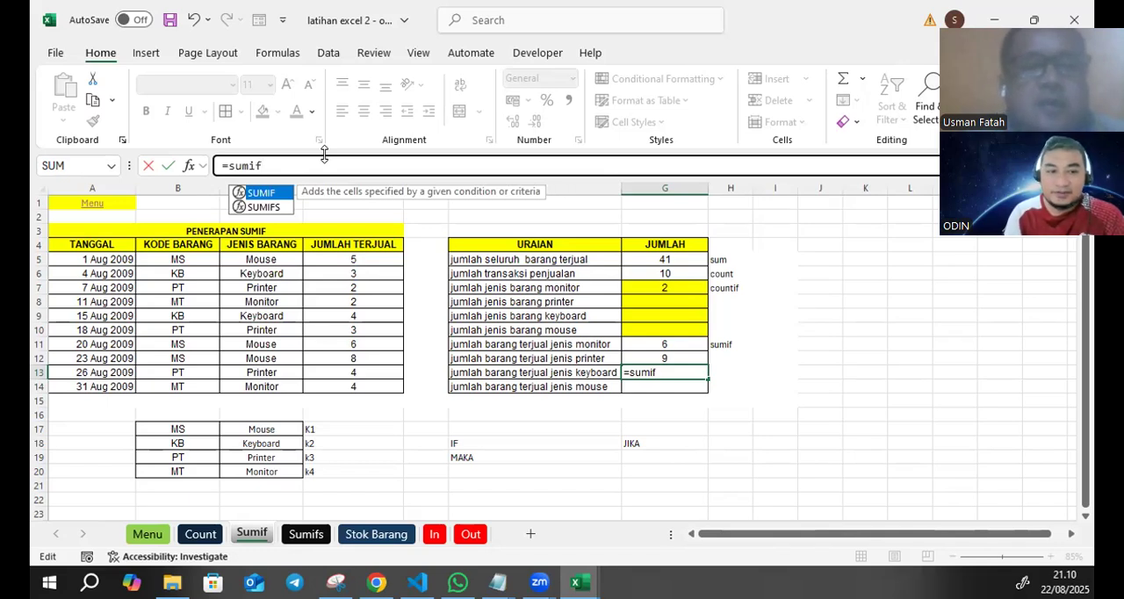
type("(")
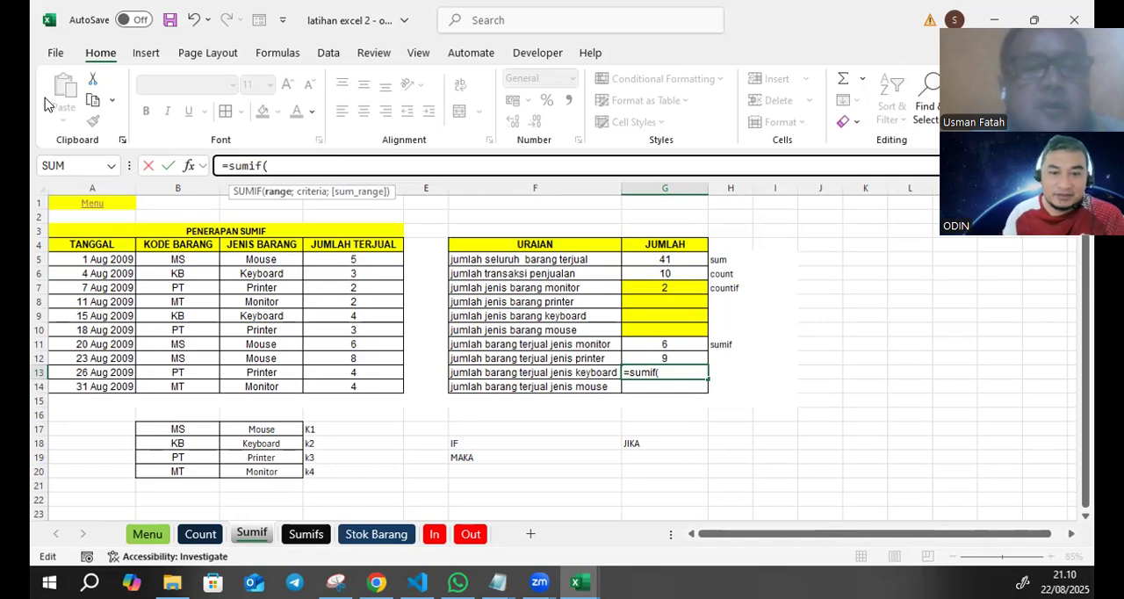
key("alt+Tab")
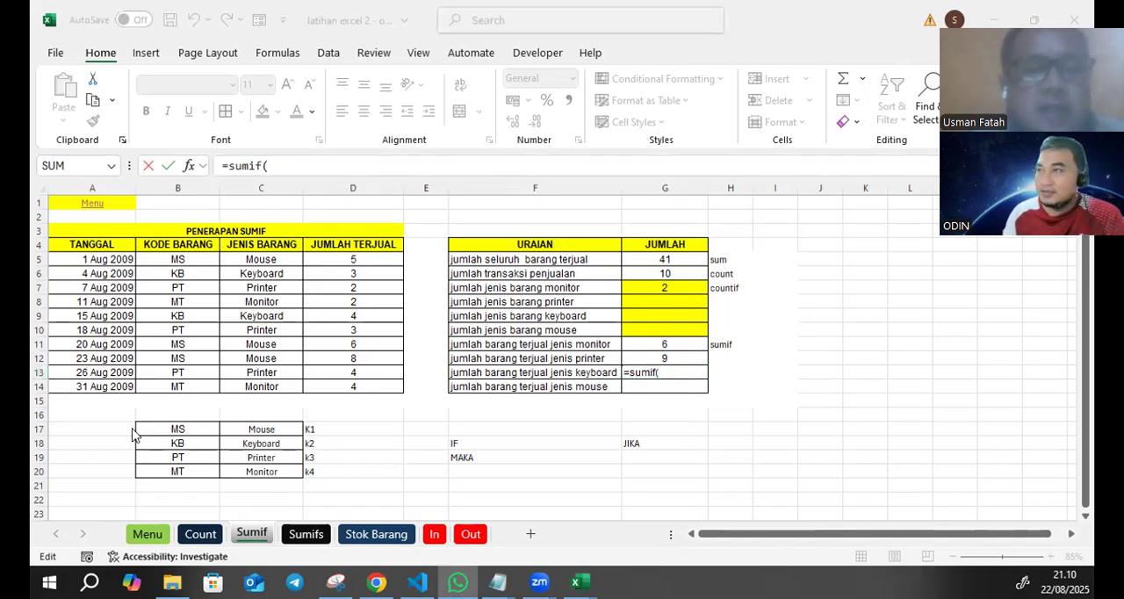
left_click(302, 164)
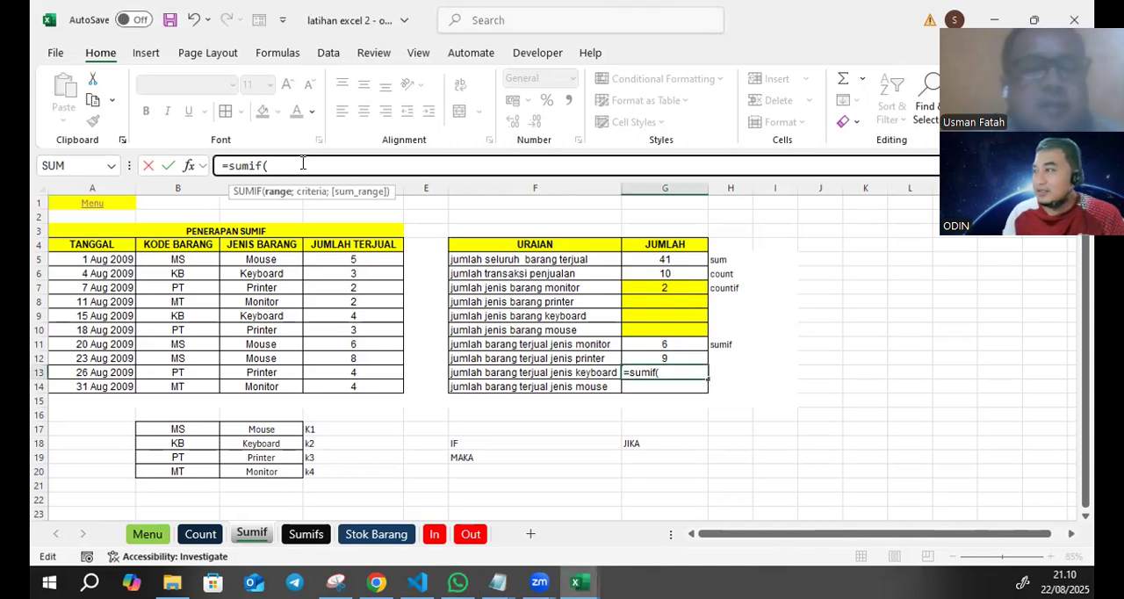
type("jen")
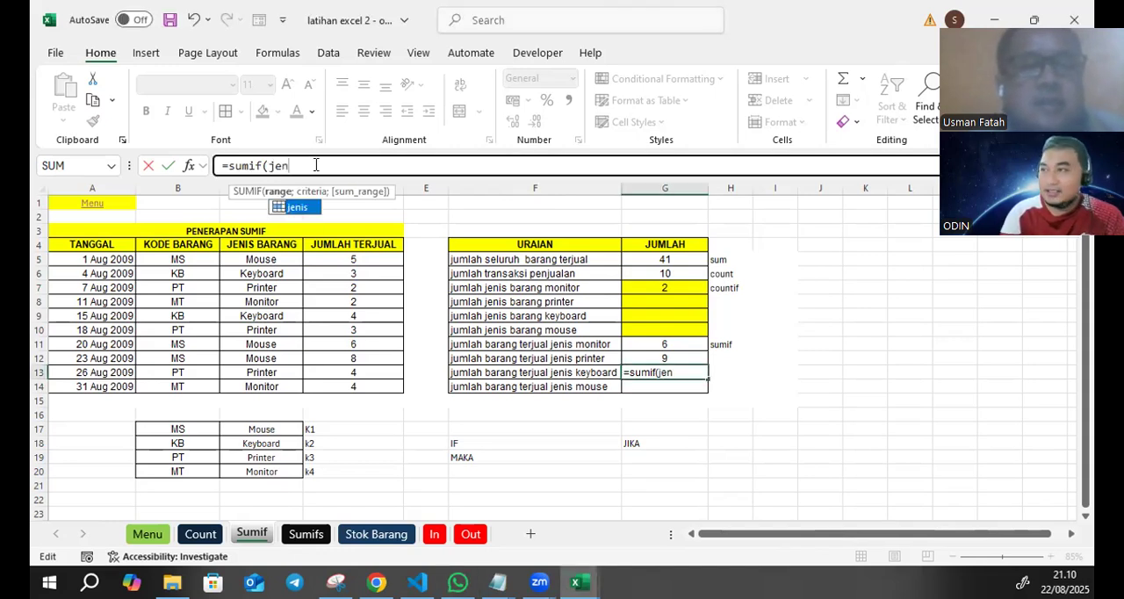
type("is")
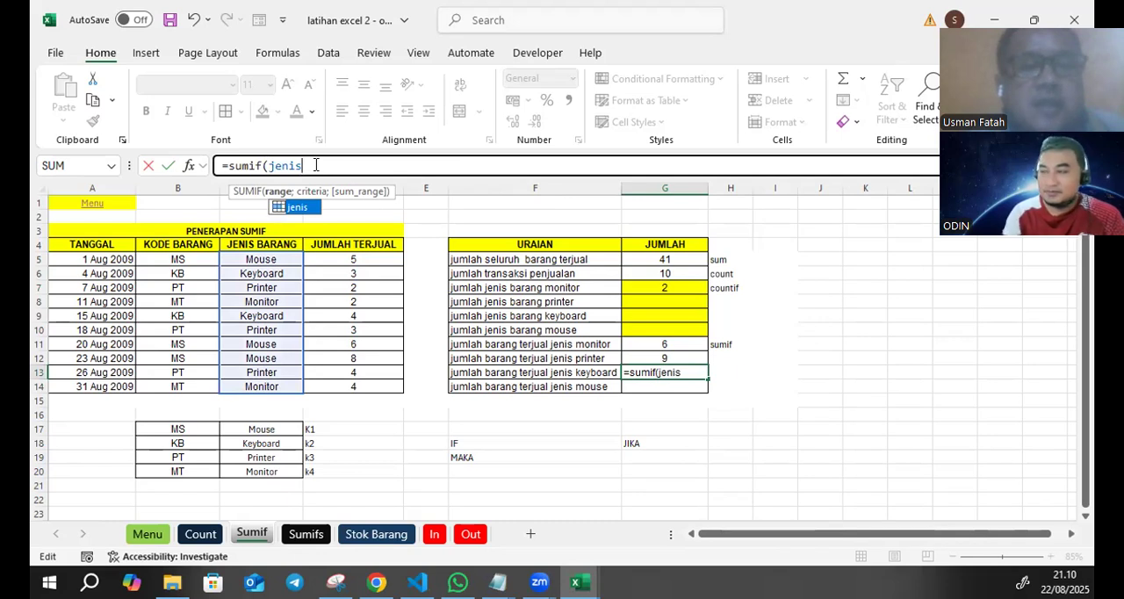
type(";")
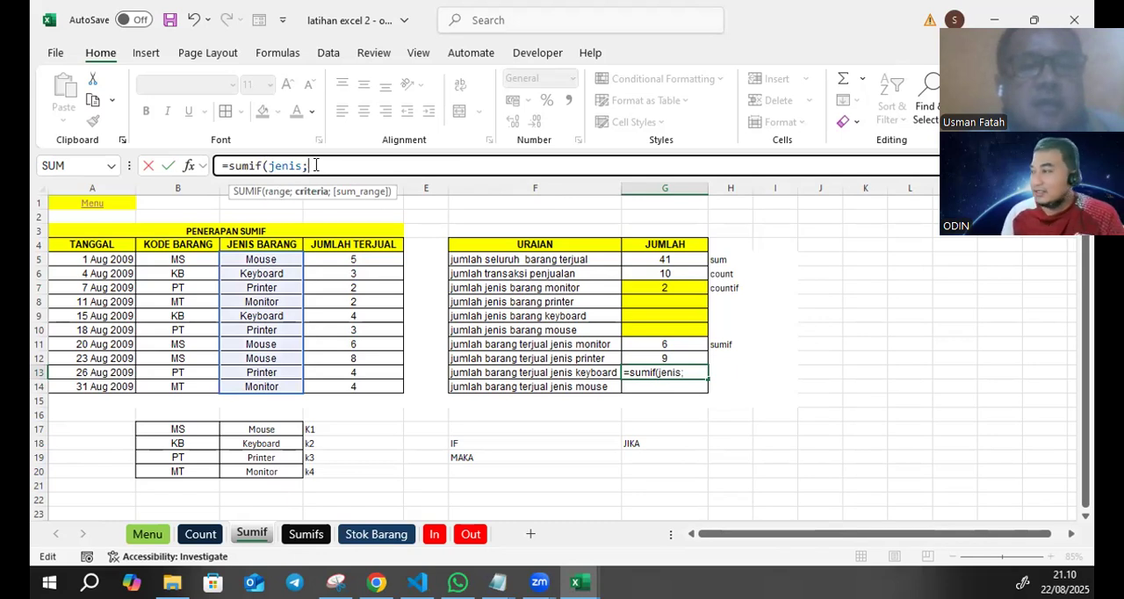
left_click(285, 441)
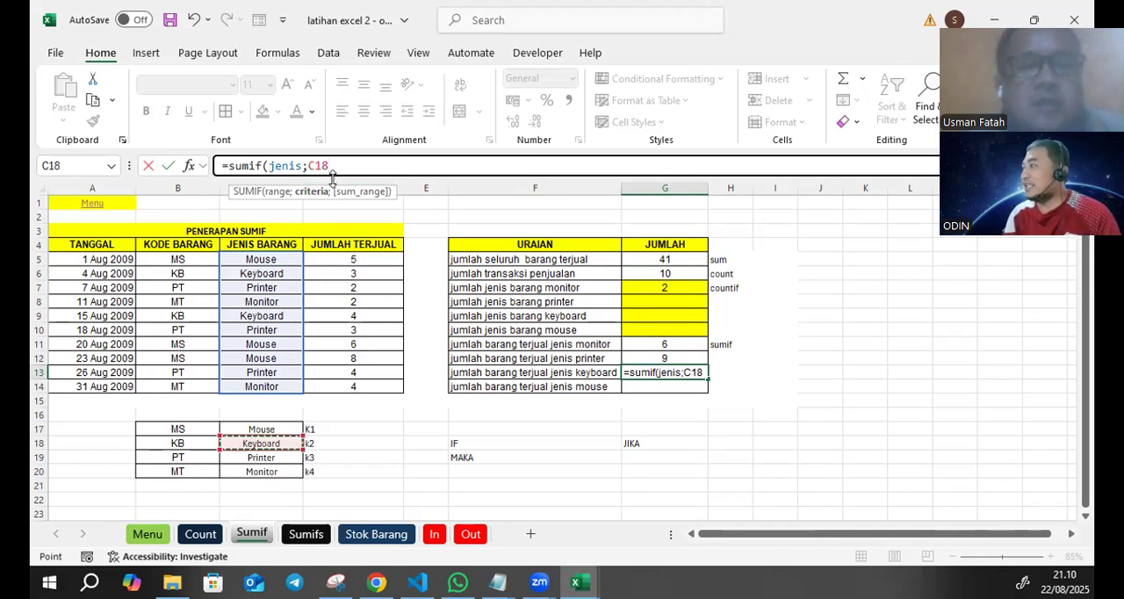
key("BackSpace")
key("BackSpace")
key("BackSpace")
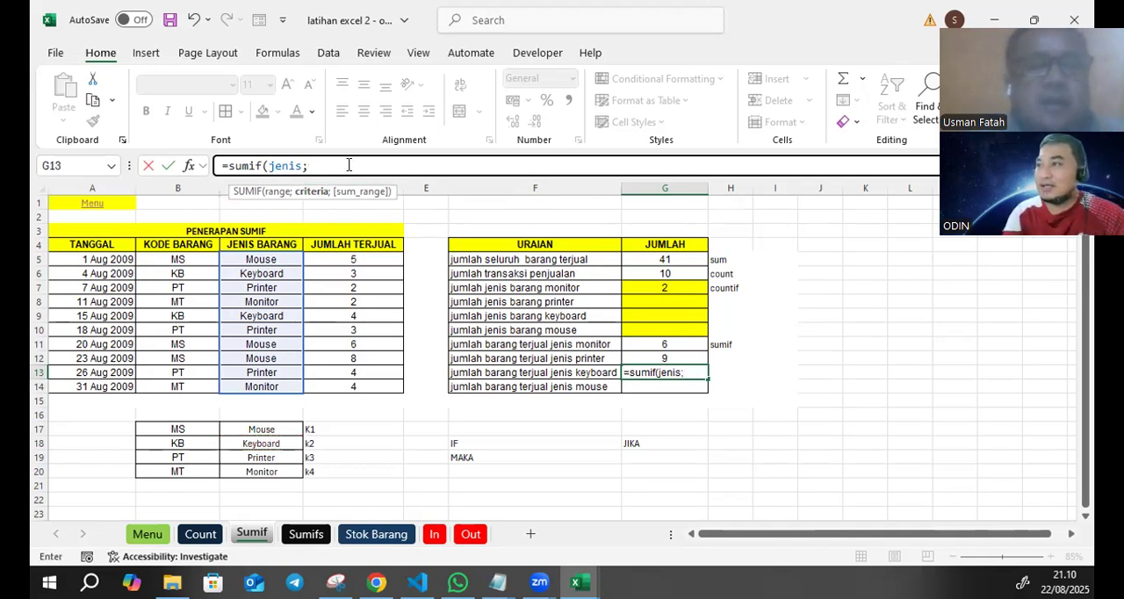
- Complete the SUMIF formula in G13 with the text criterion "Keyboard" and the named range terjual as the sum range
type("\"Keyb")
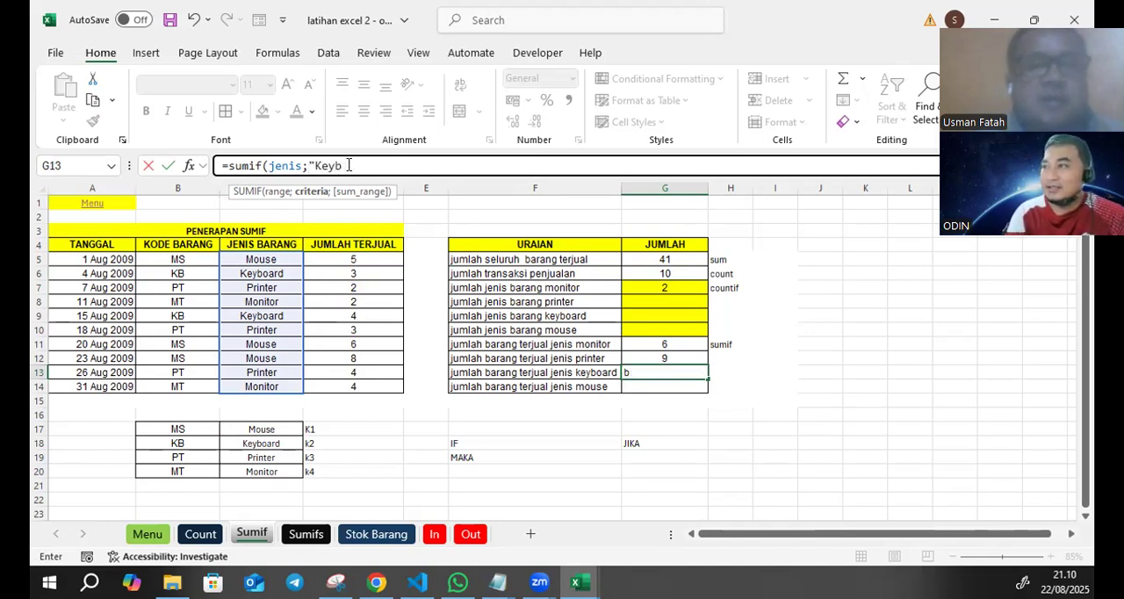
type("oard\"")
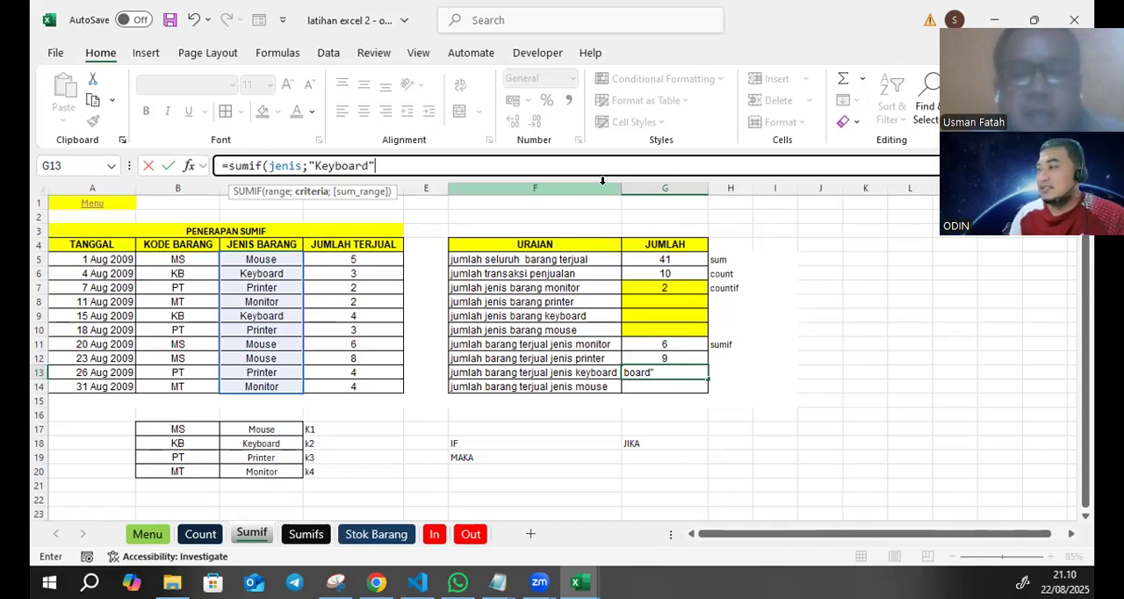
type(";terju")
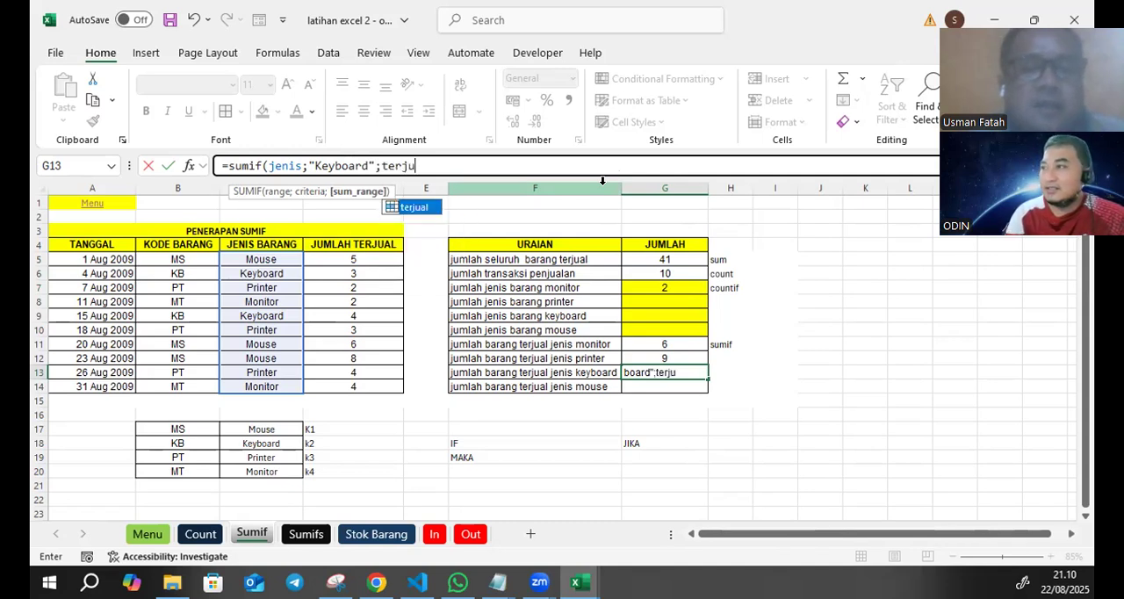
double_click(414, 206)
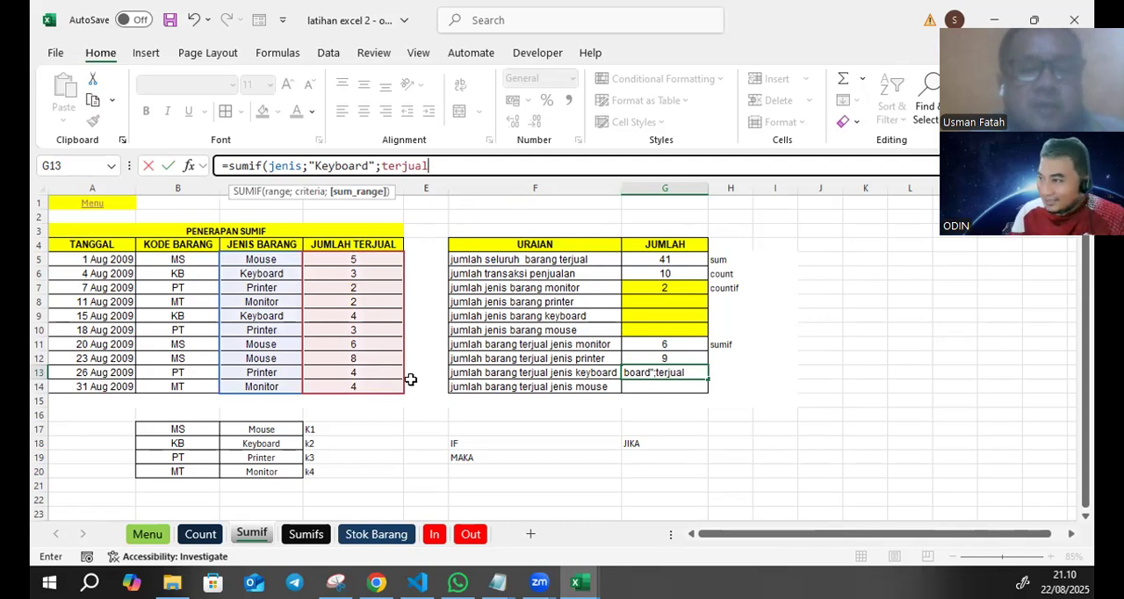
type(")")
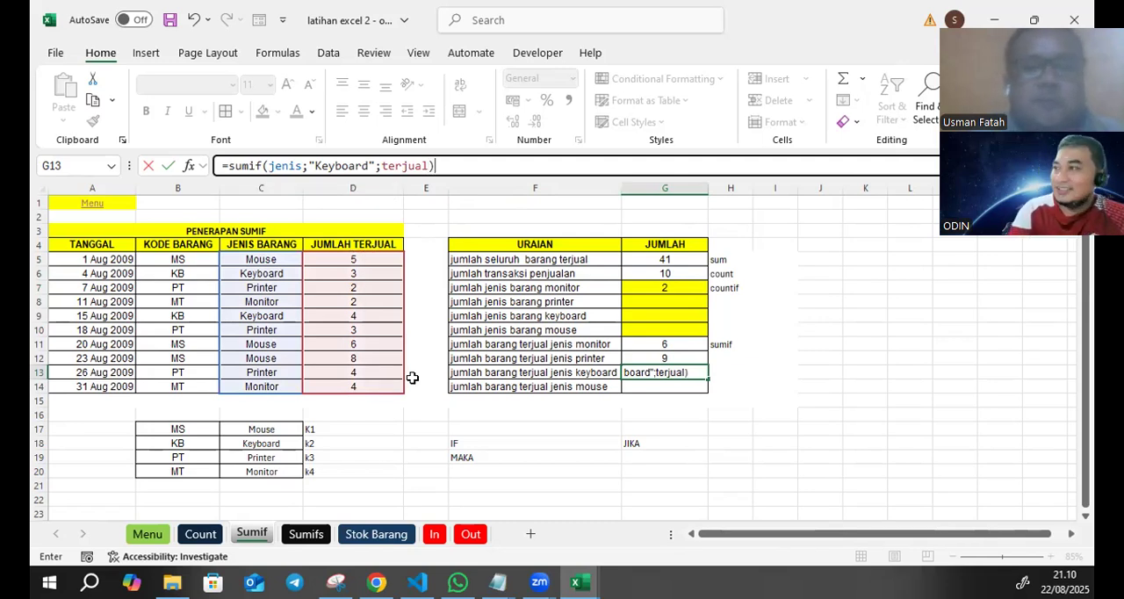
key("Return")
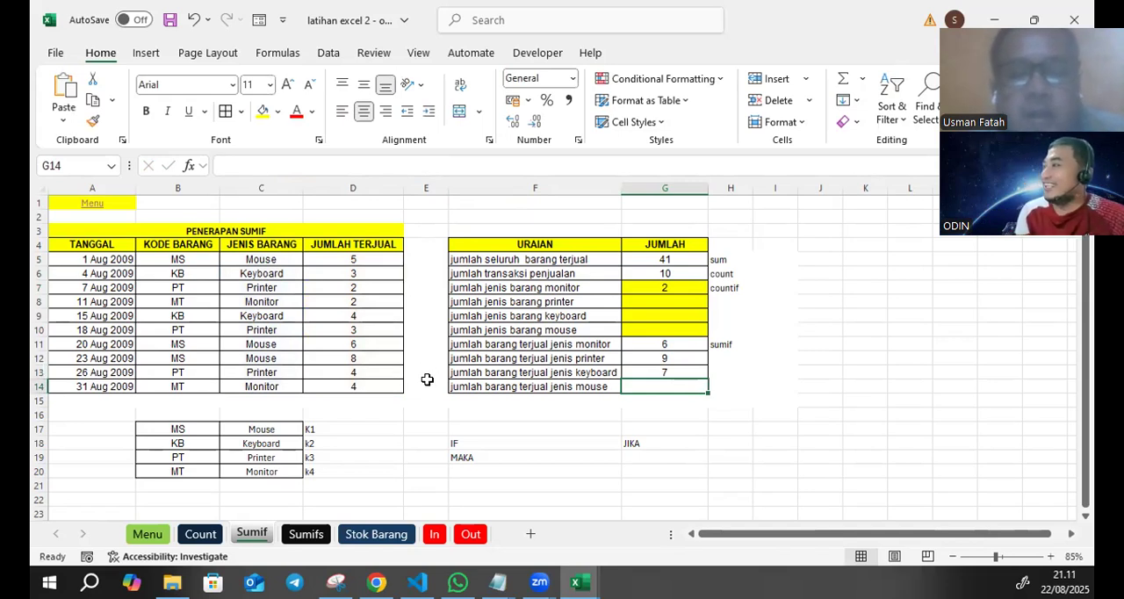
- Calculate jumlah barang terjual jenis mouse in G14 with =SUMIF(jenis;"mouse";terjual)
type("=")
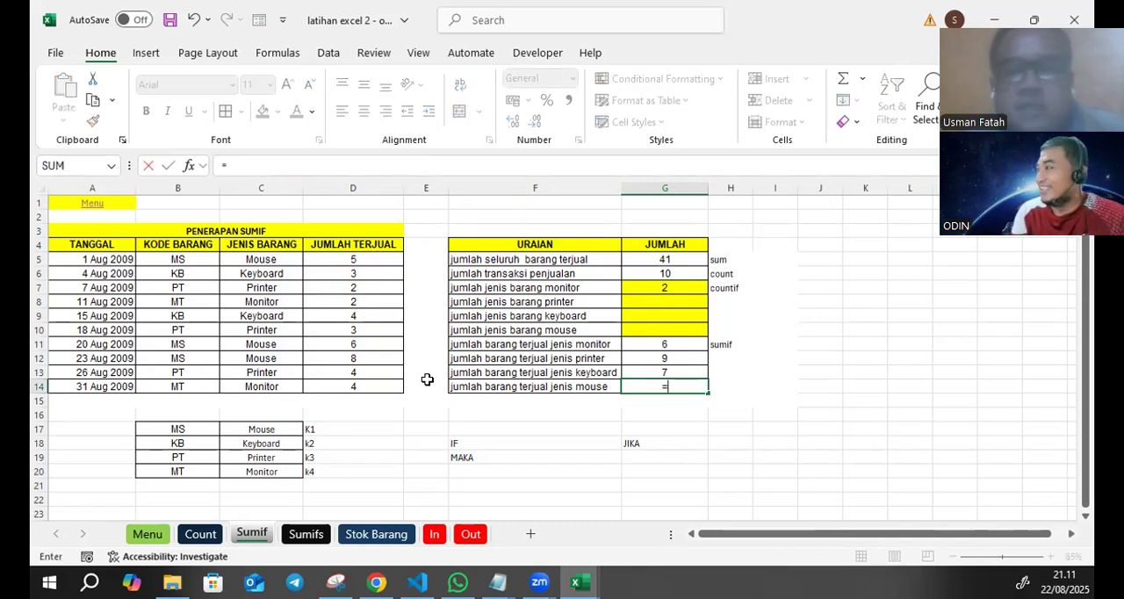
type("sumif")
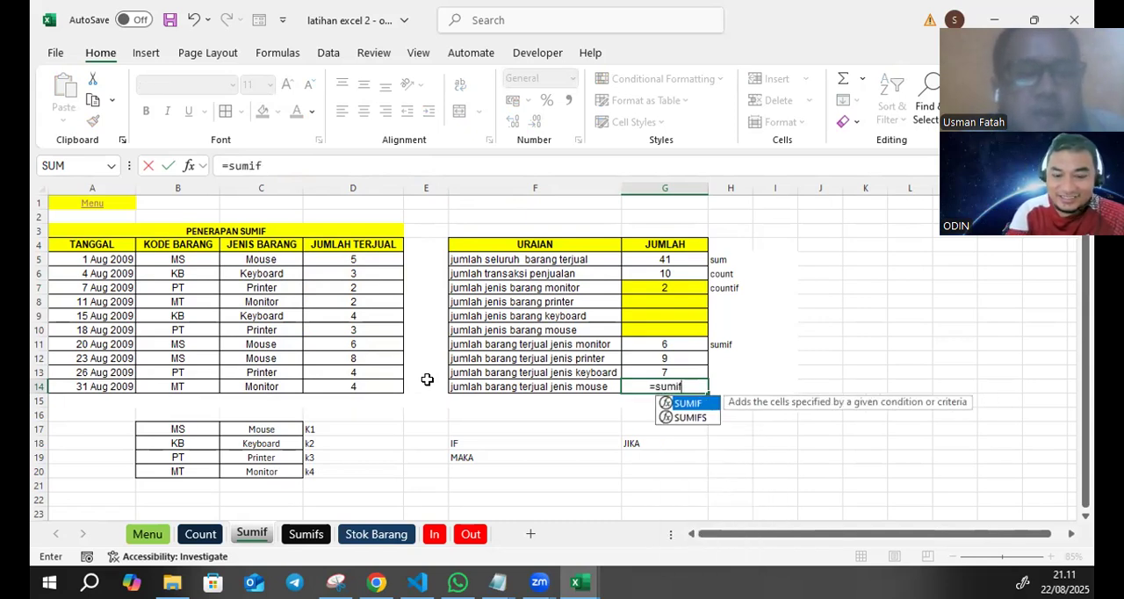
type("(")
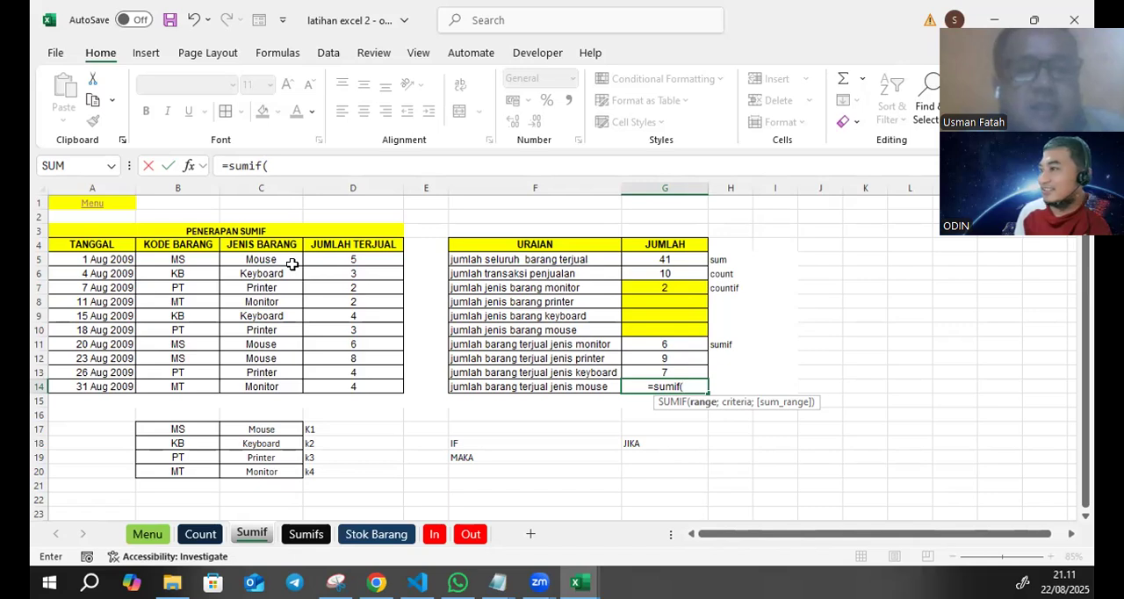
type("jenis")
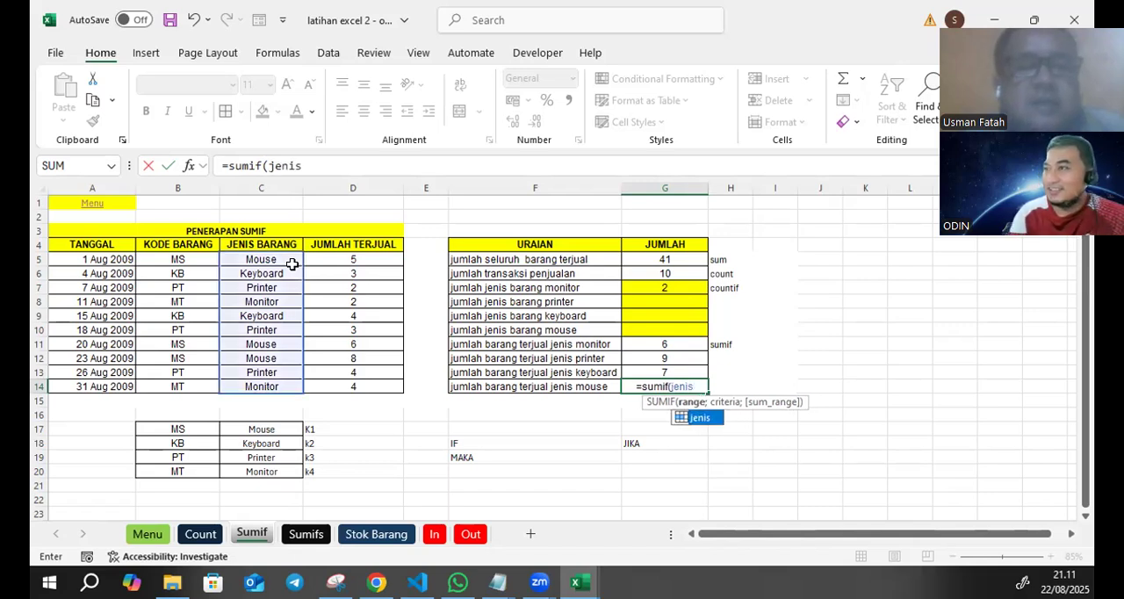
type(";")
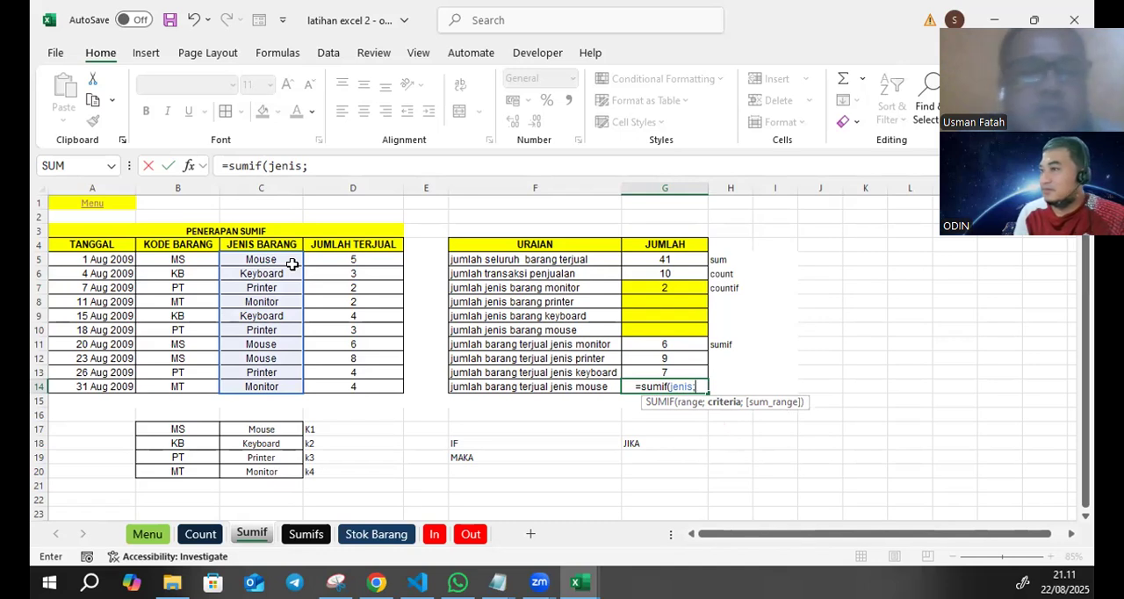
type("\"mo")
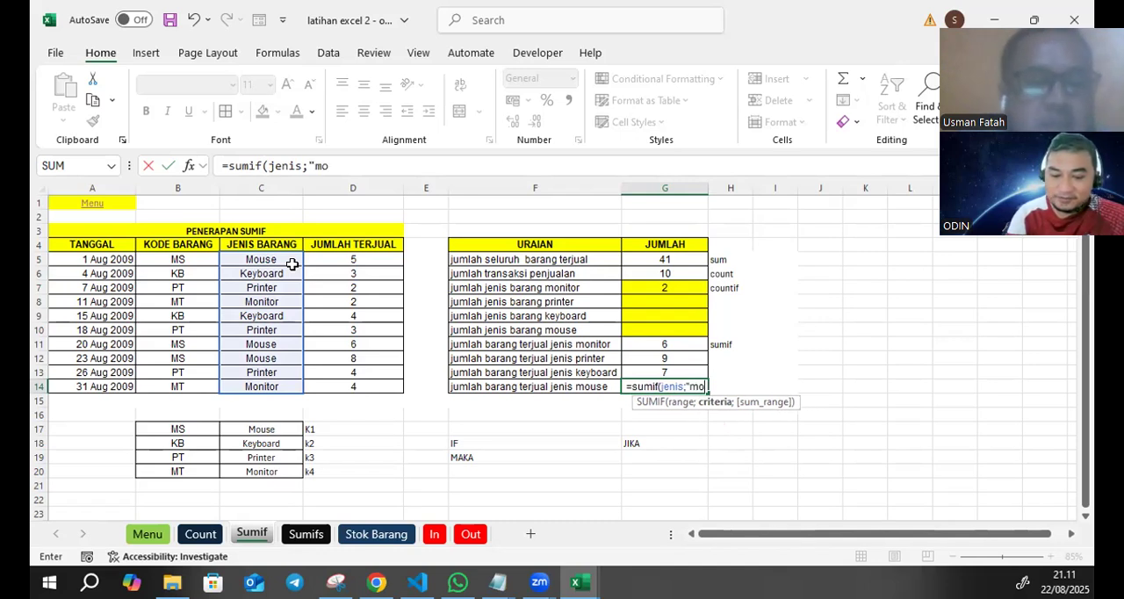
type("use\";")
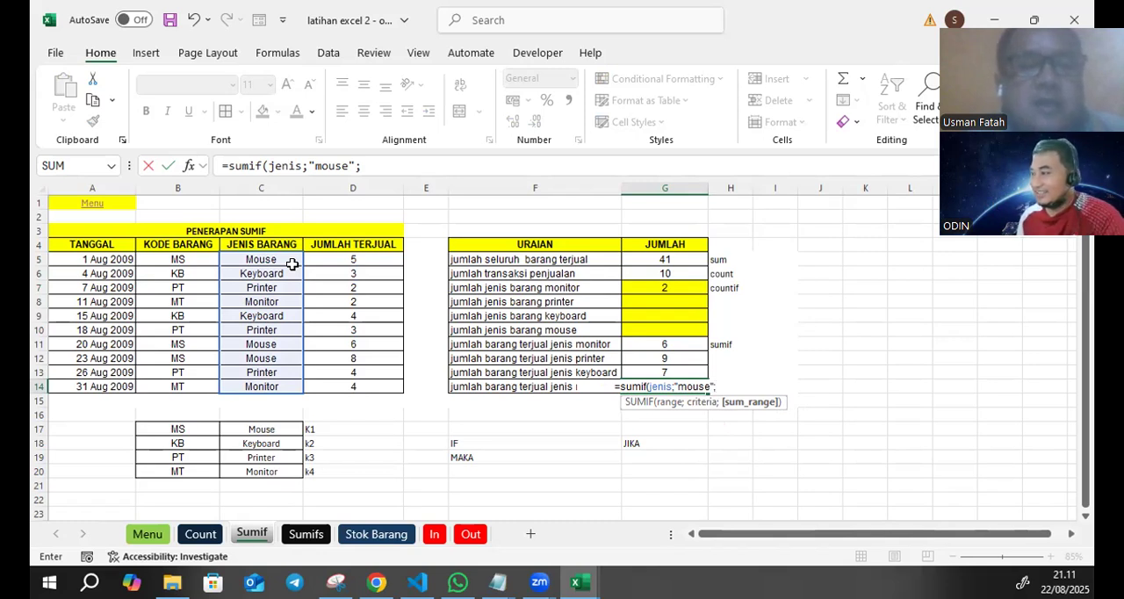
type("ter")
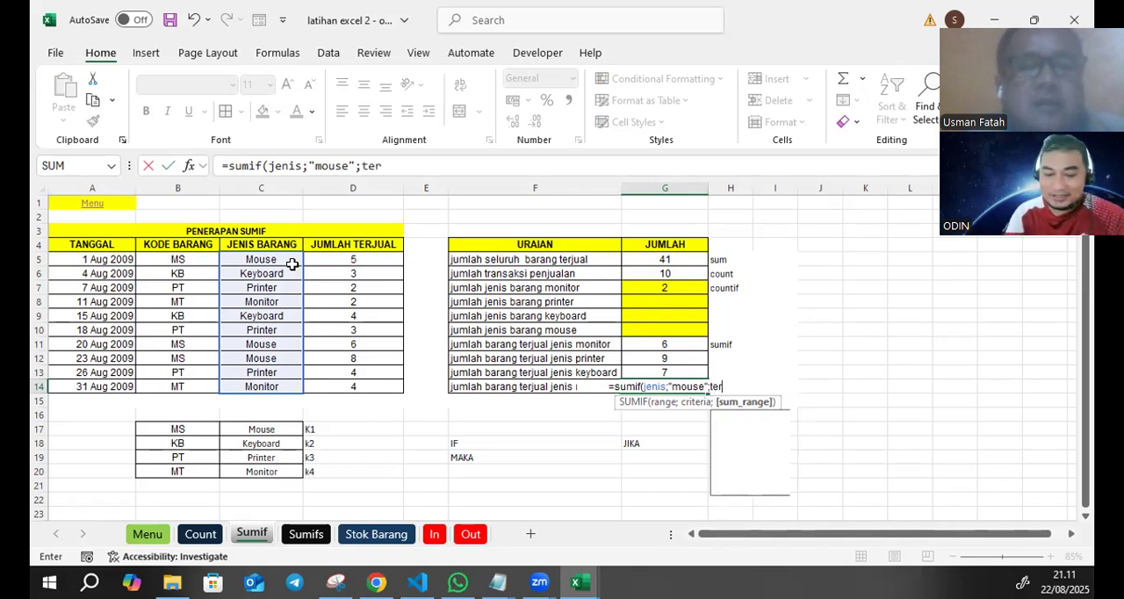
type("jual")
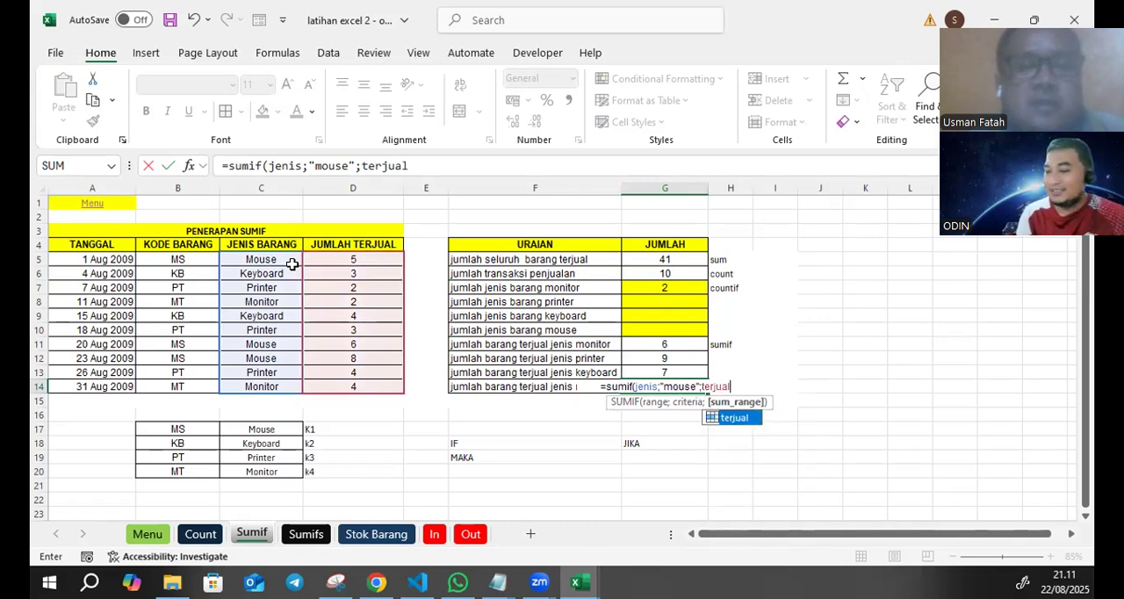
type(")")
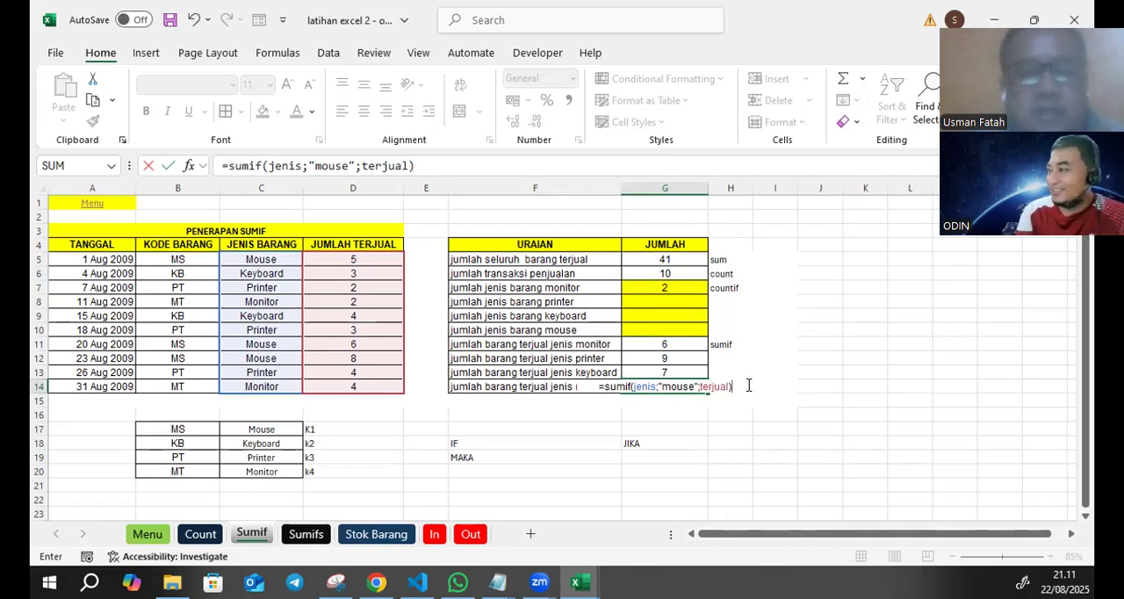
key("Return")
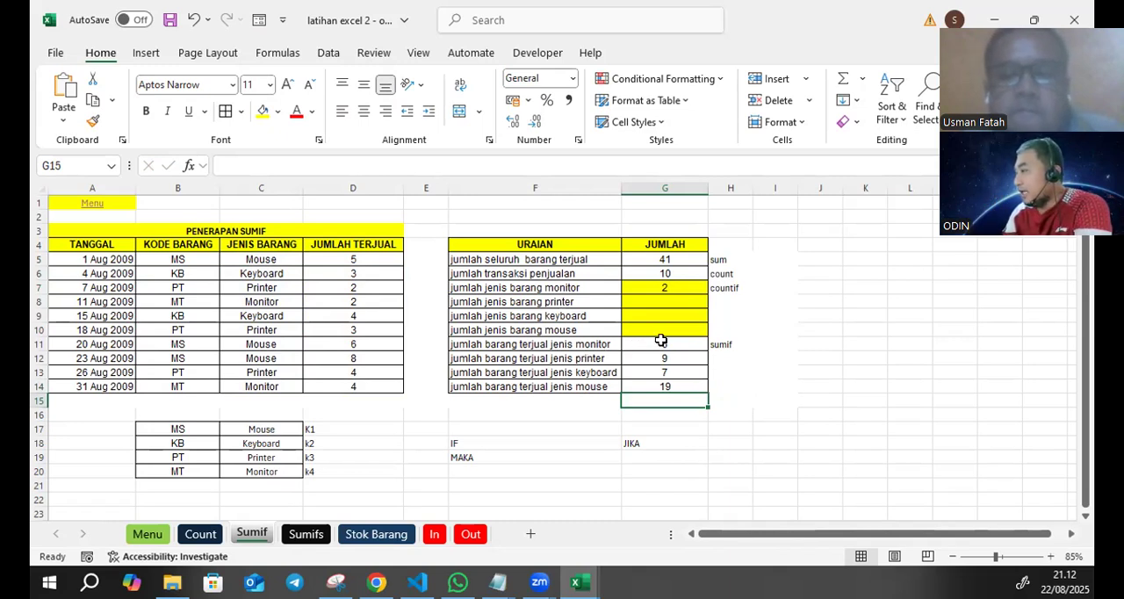
- Compare the sum of the four SUMIF results in G11:G14 with the jumlah seluruh barang terjual total in G5
left_click_drag(666, 342, 667, 391)
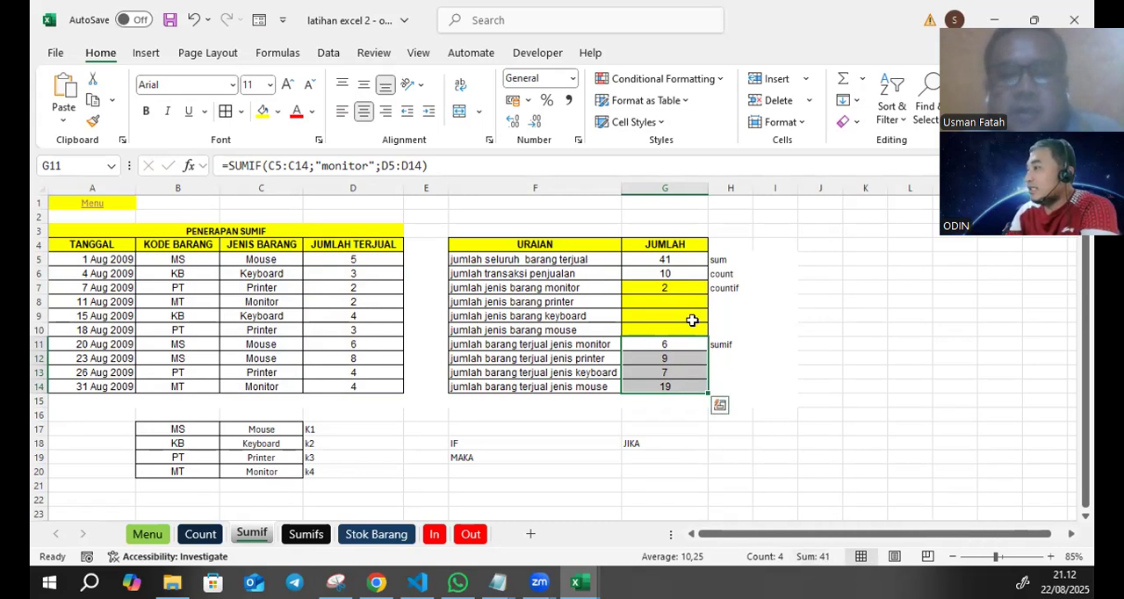
left_click(688, 259)
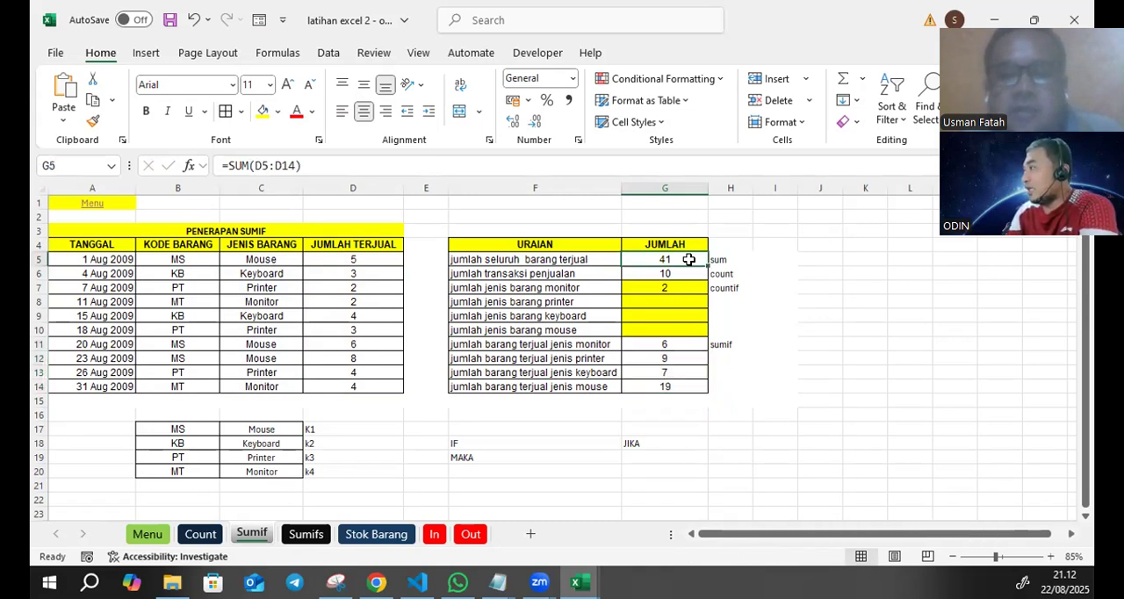
left_click(850, 341)
left_click_drag(688, 344, 682, 381)
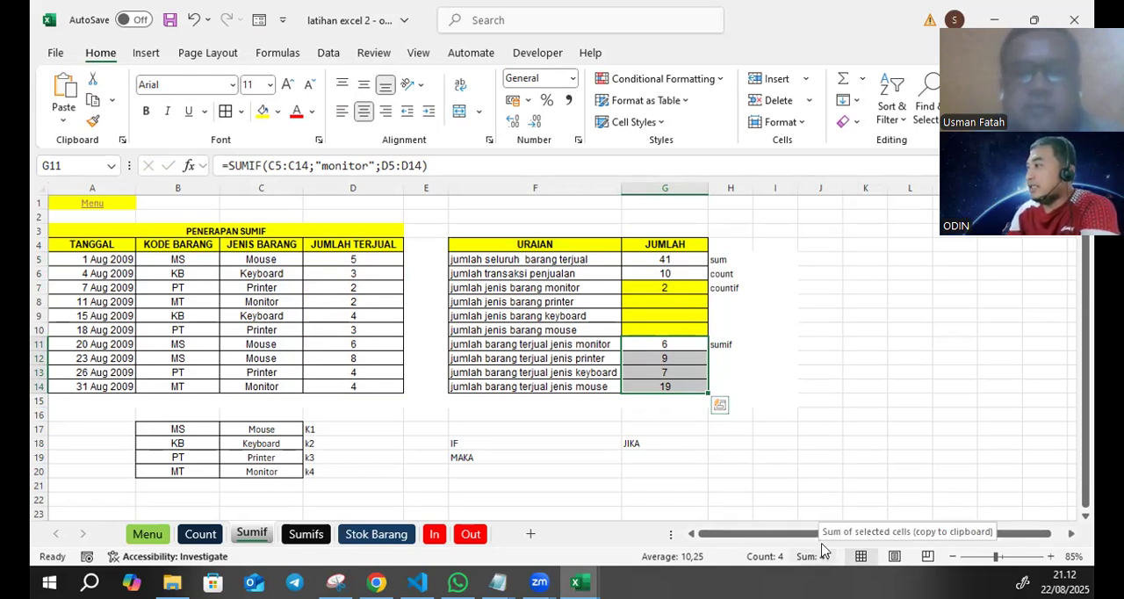
left_click(816, 386)
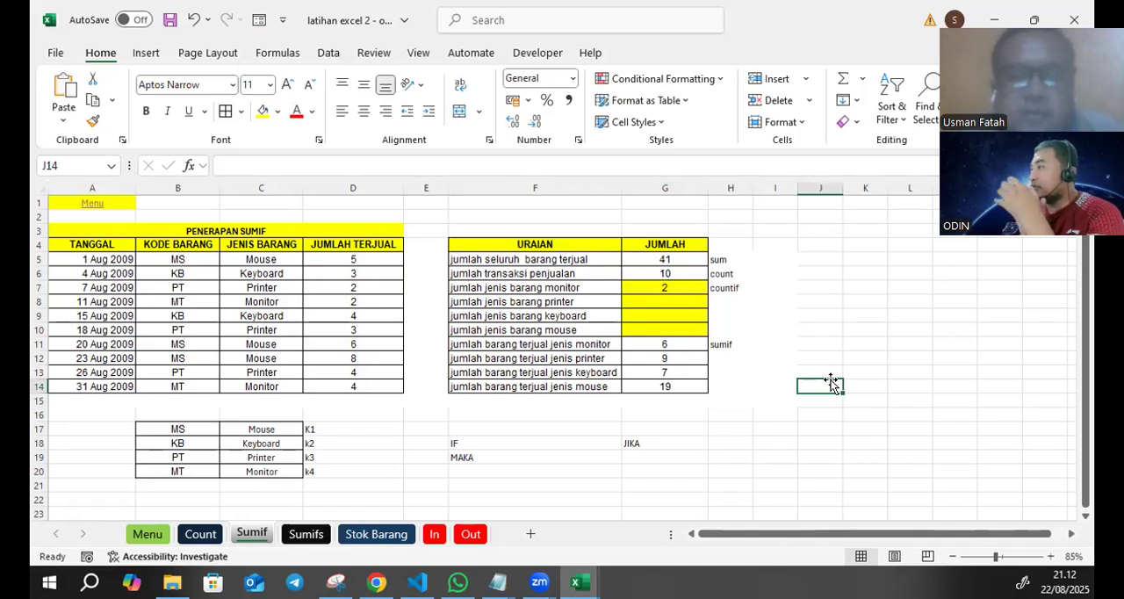
- Enter the unit text box in cell I18
left_click(780, 443)
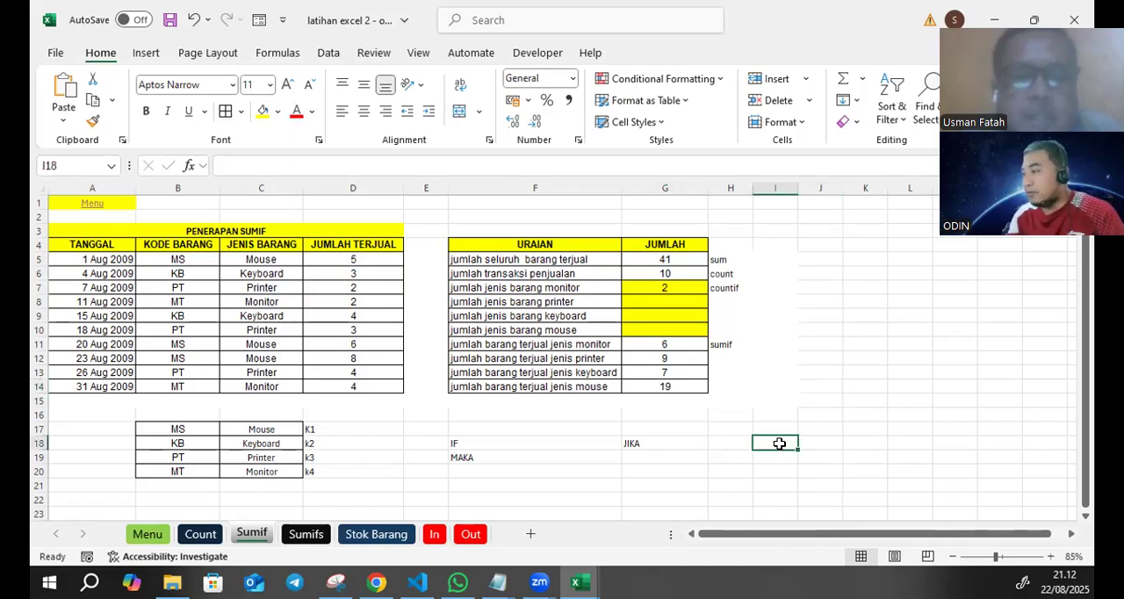
type("box")
key("Return")
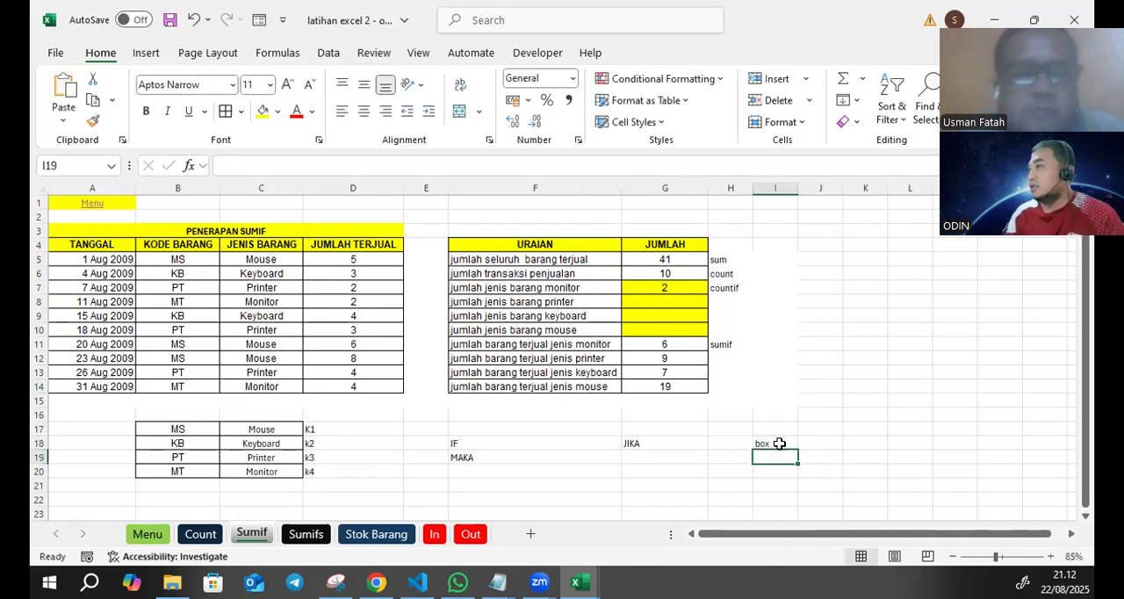
- Apply the custom number format General "box" to the JUMLAH cells G5:G14
left_click(762, 359)
left_click_drag(681, 260, 683, 387)
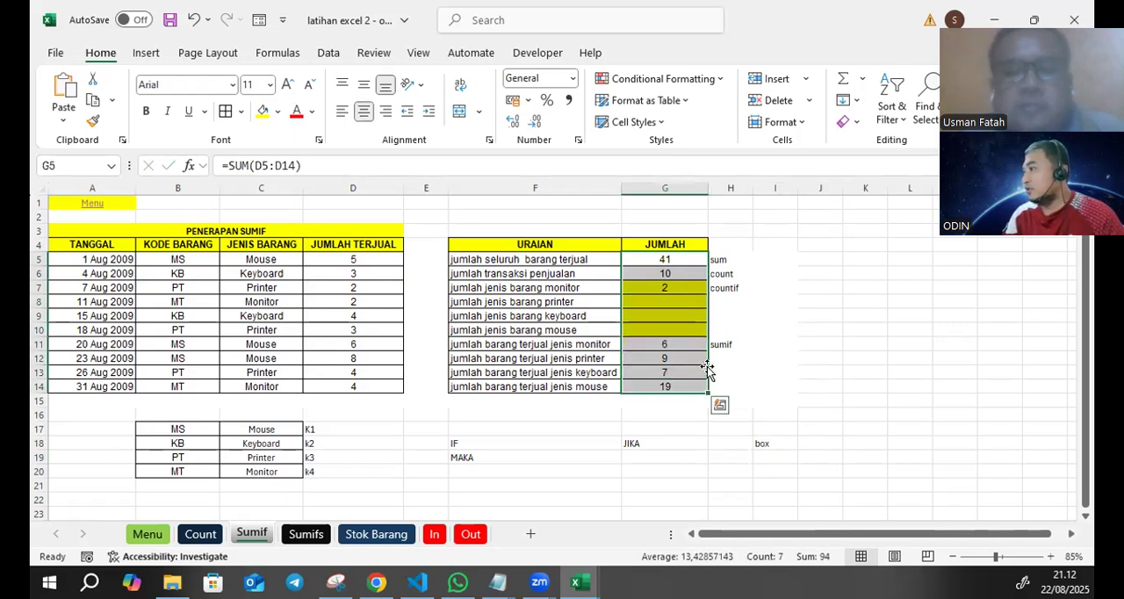
left_click_drag(677, 261, 669, 386)
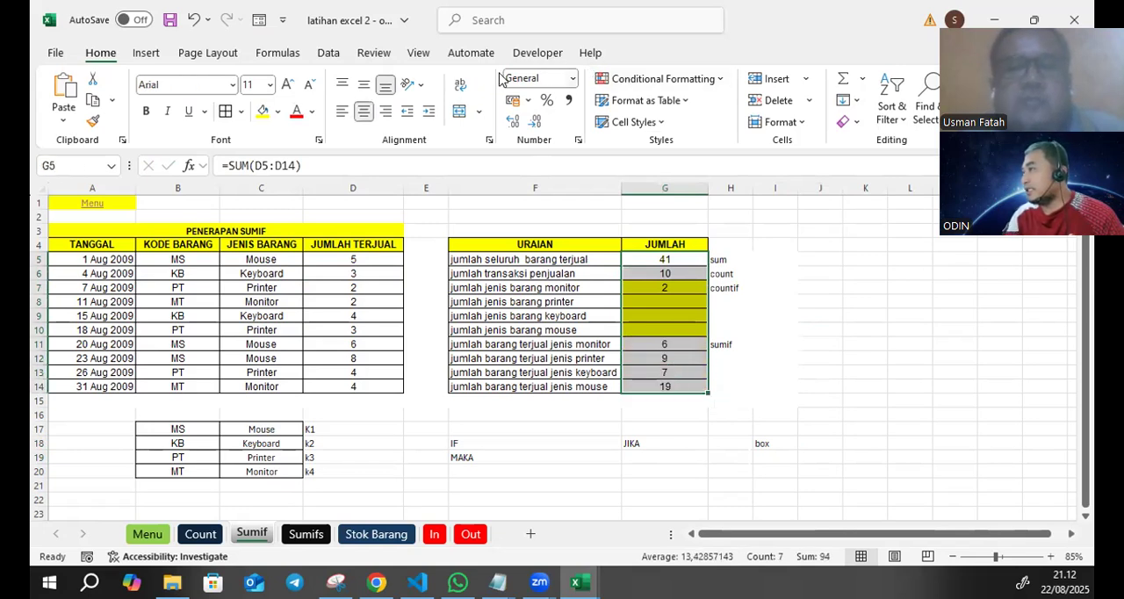
left_click(573, 79)
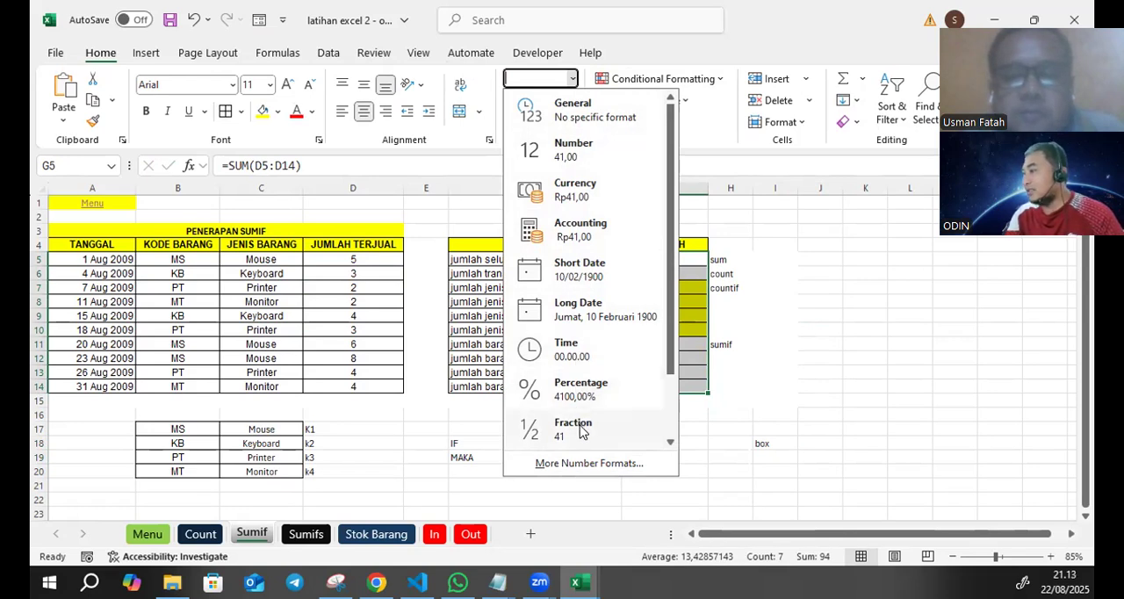
scroll(579, 430, "down", 2)
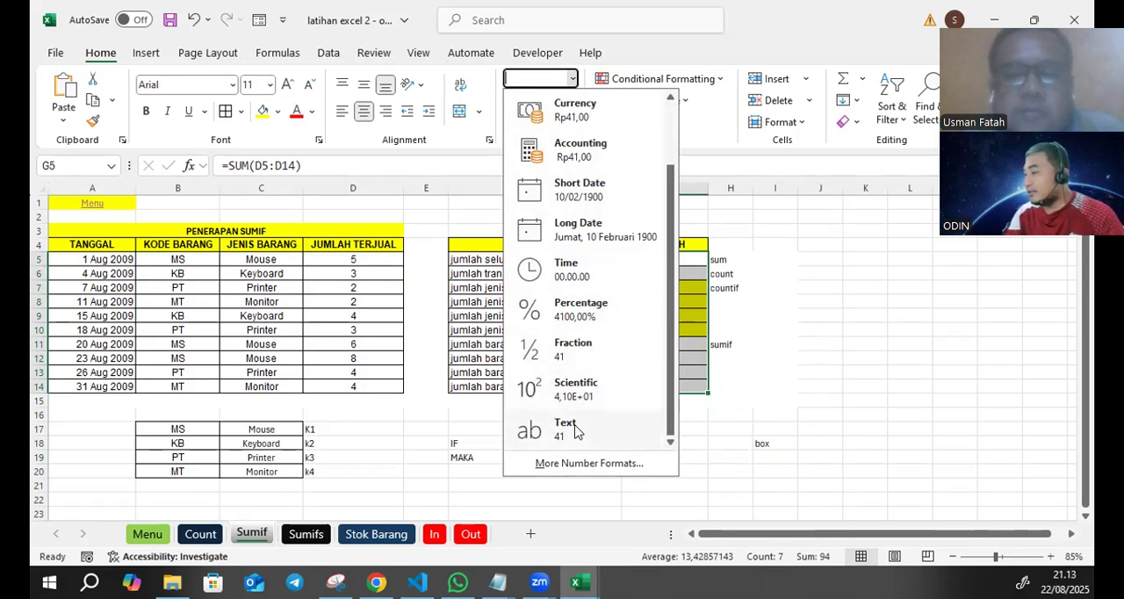
left_click(602, 466)
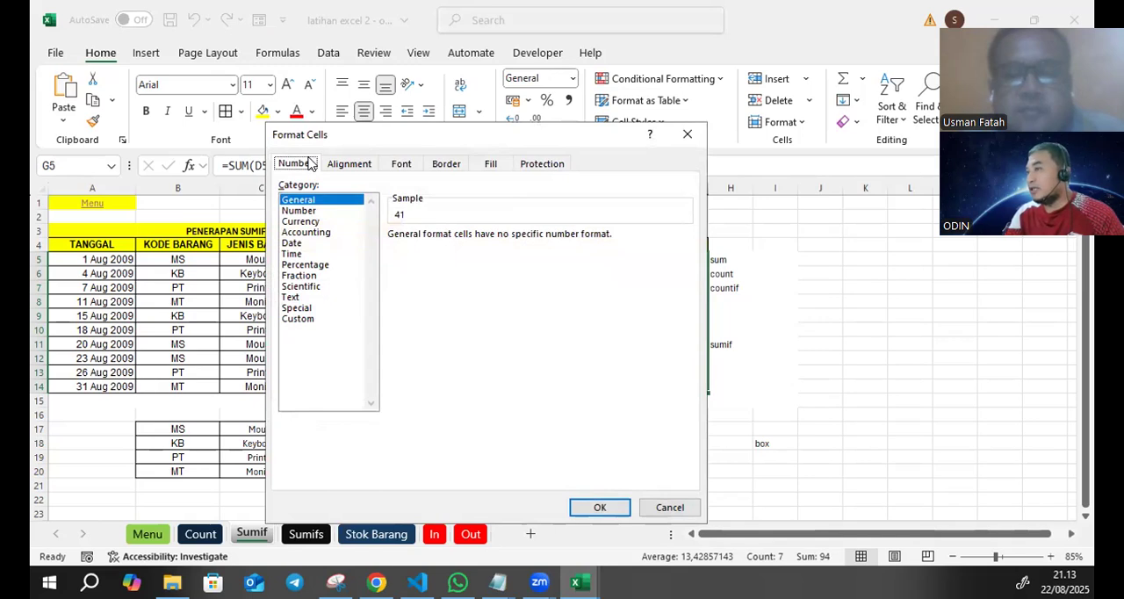
left_click(299, 319)
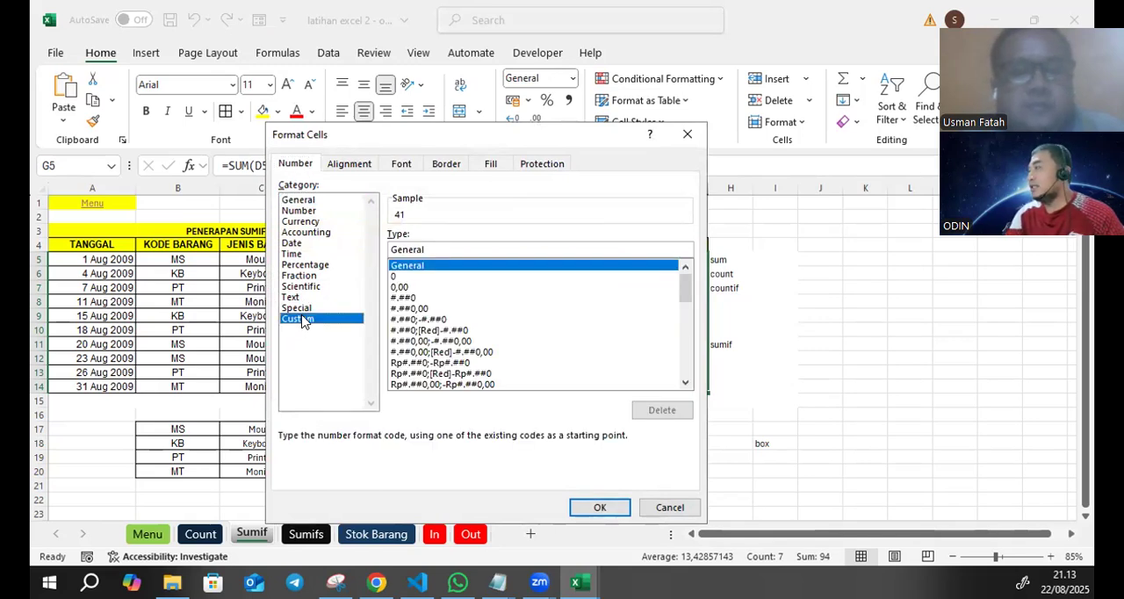
left_click(431, 250)
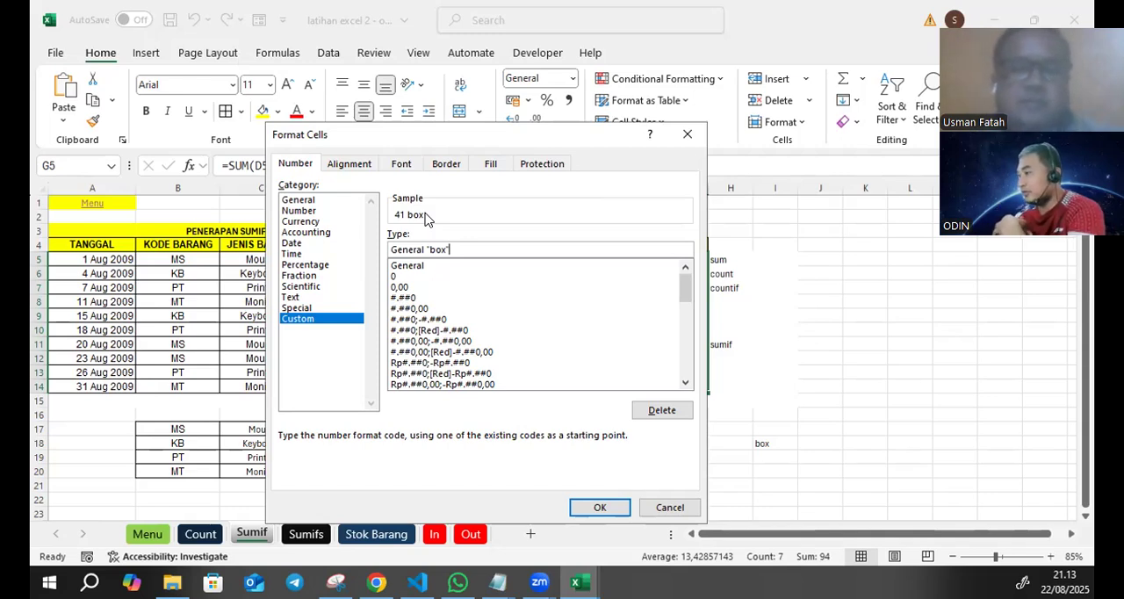
left_click(590, 511)
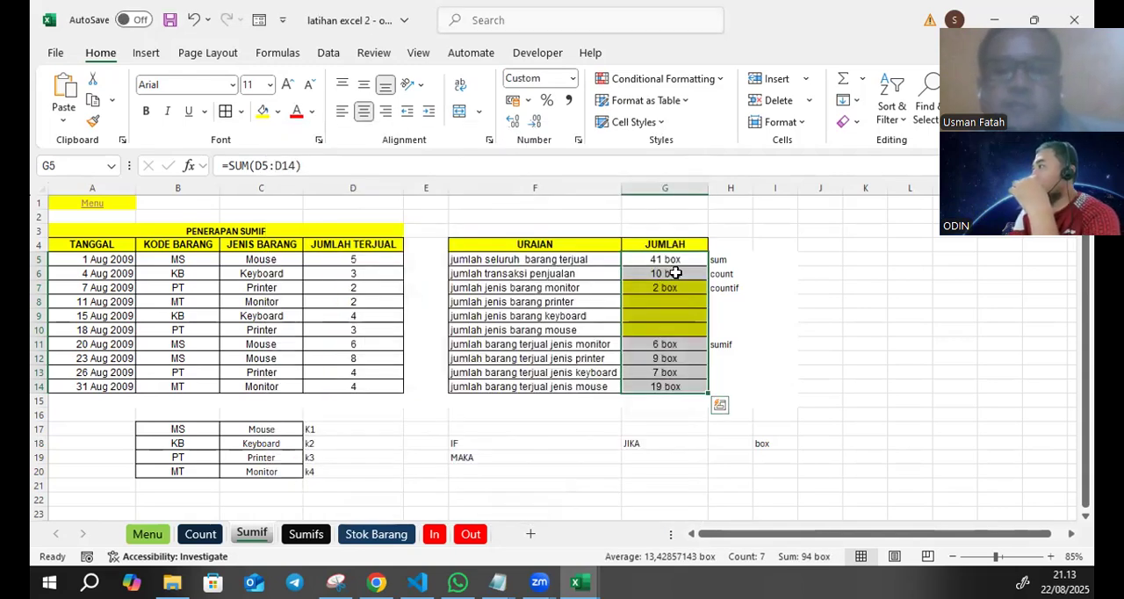
- Inspect the formatted cells G5 and G6, and add them in J5 with =G5+G6
left_click(668, 259)
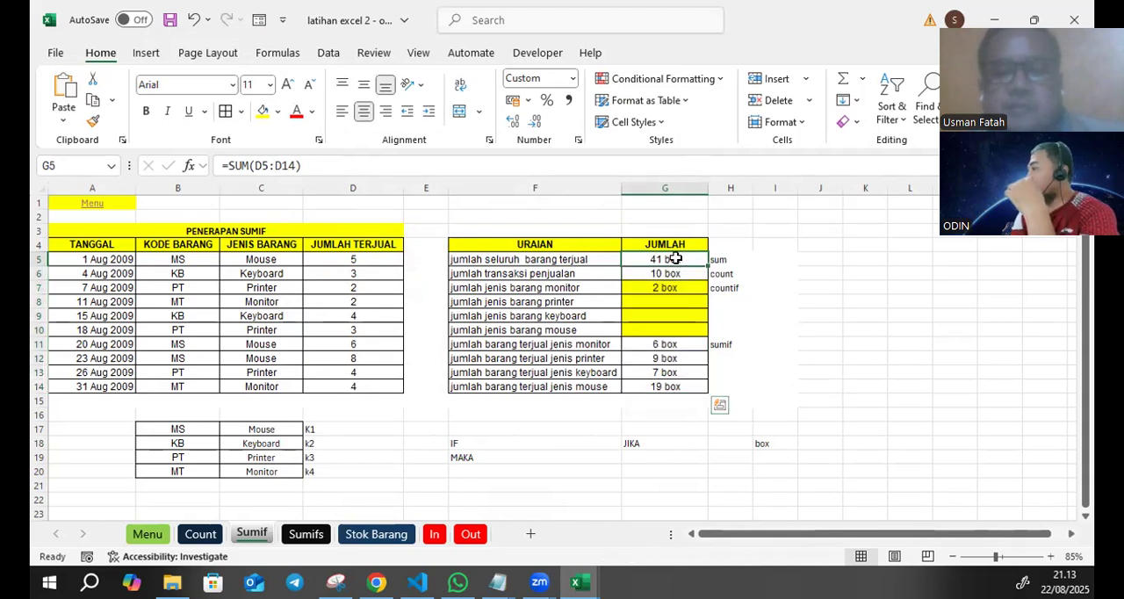
left_click(671, 270)
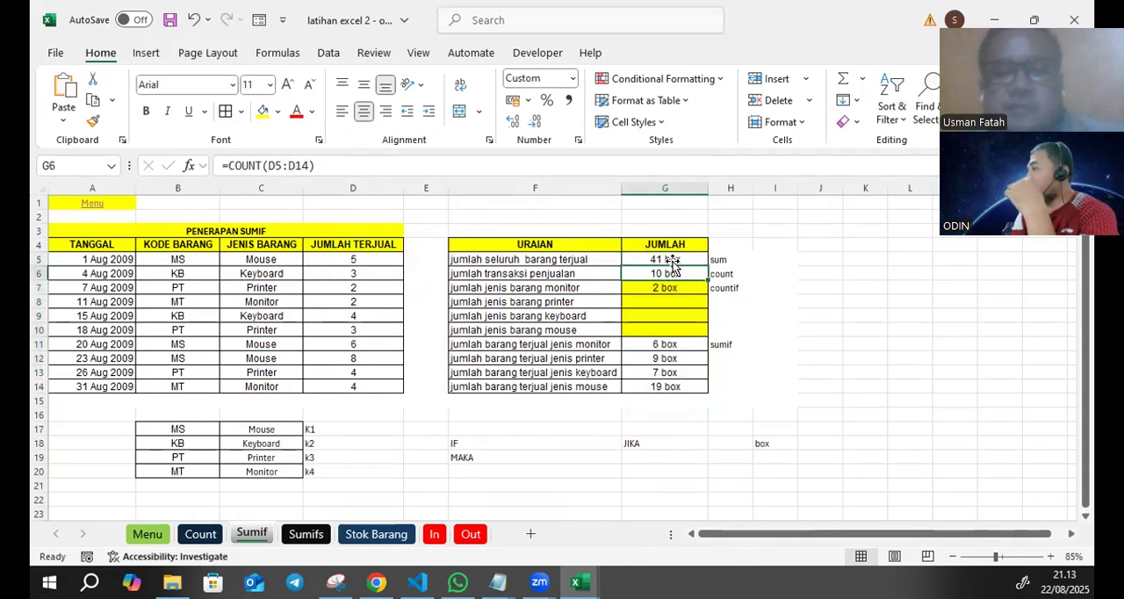
left_click(801, 261)
type("=")
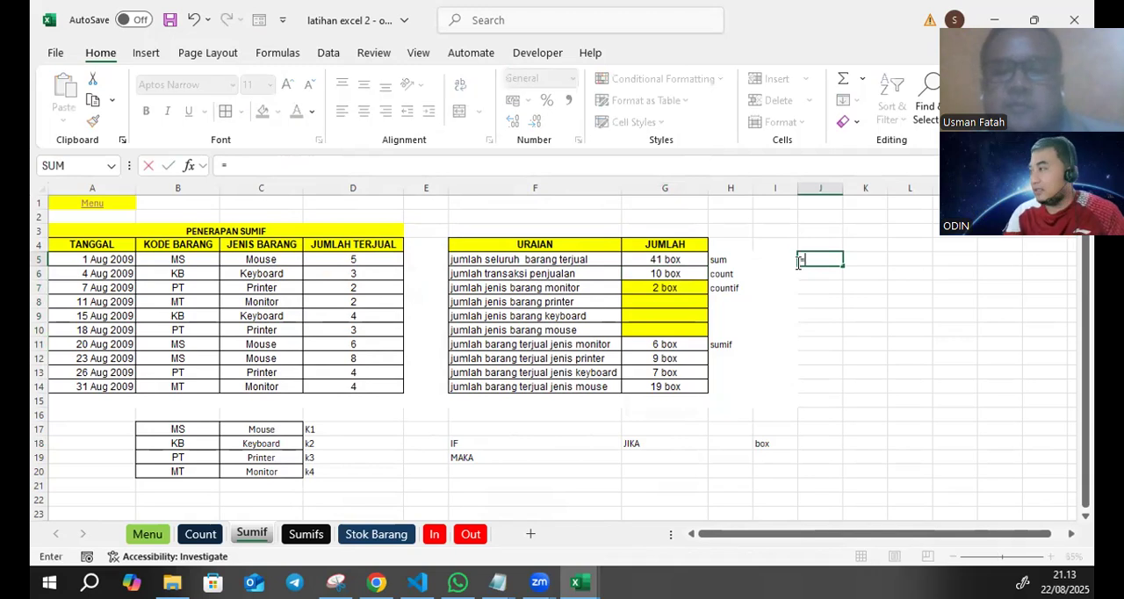
left_click(683, 259)
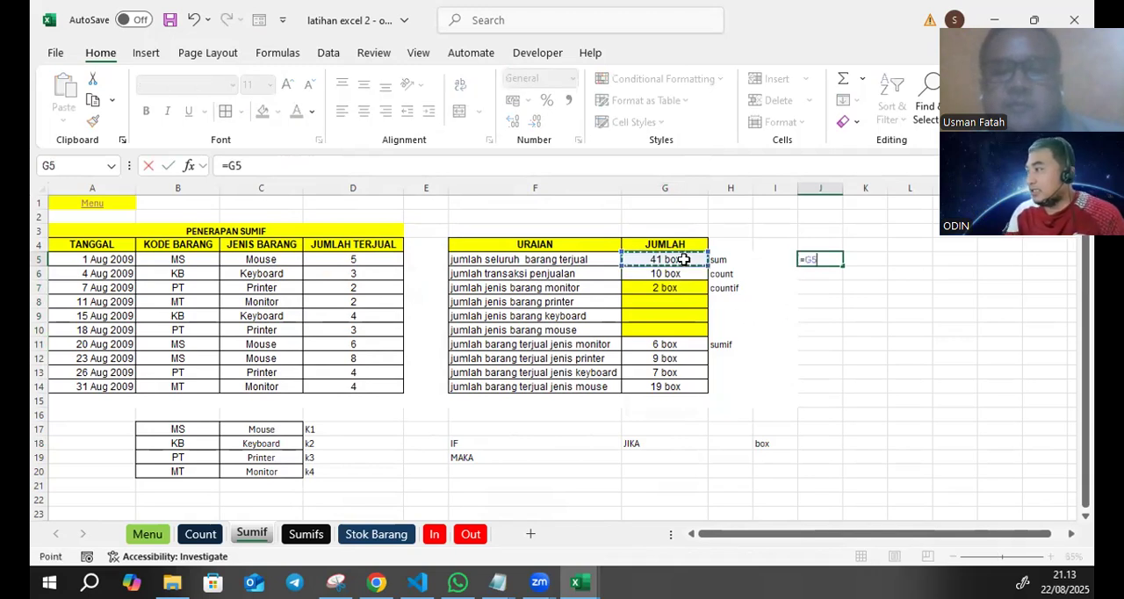
type("+")
left_click(655, 271)
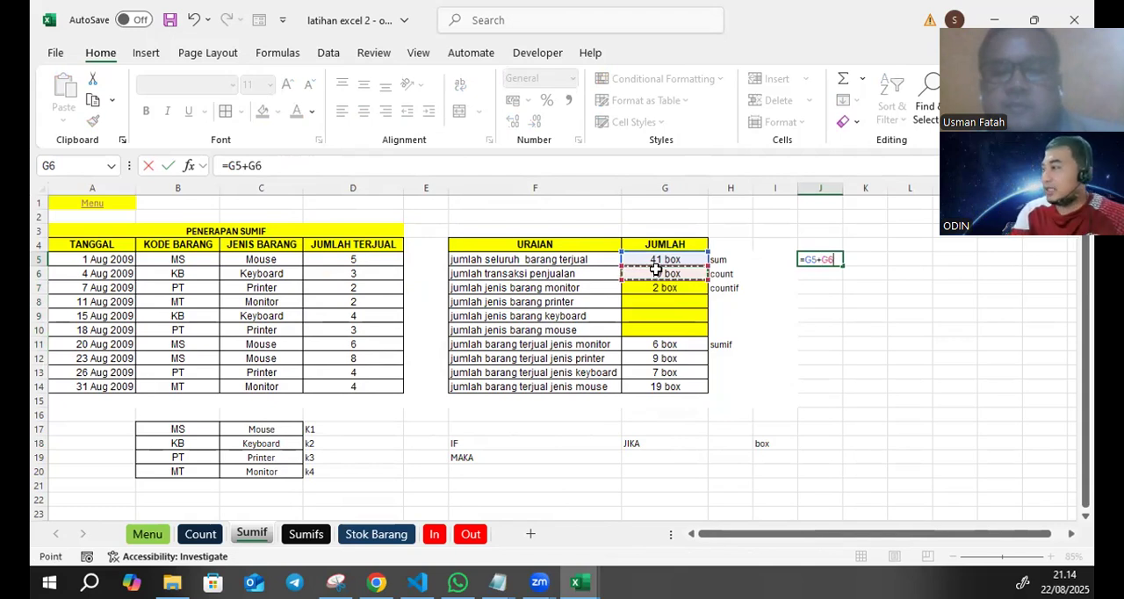
key("Return")
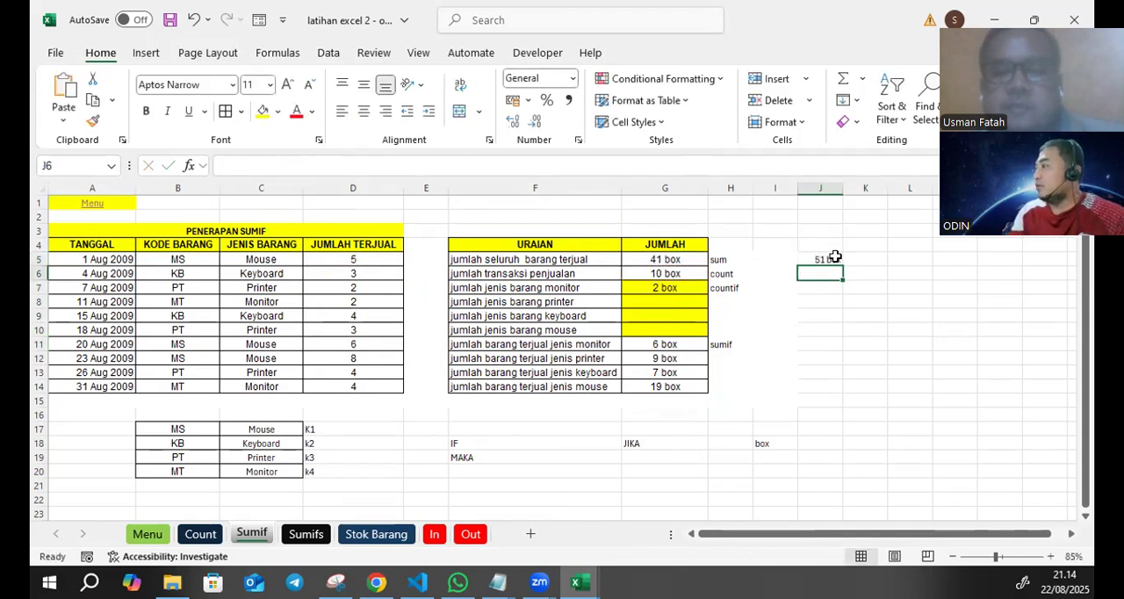
left_click(832, 258)
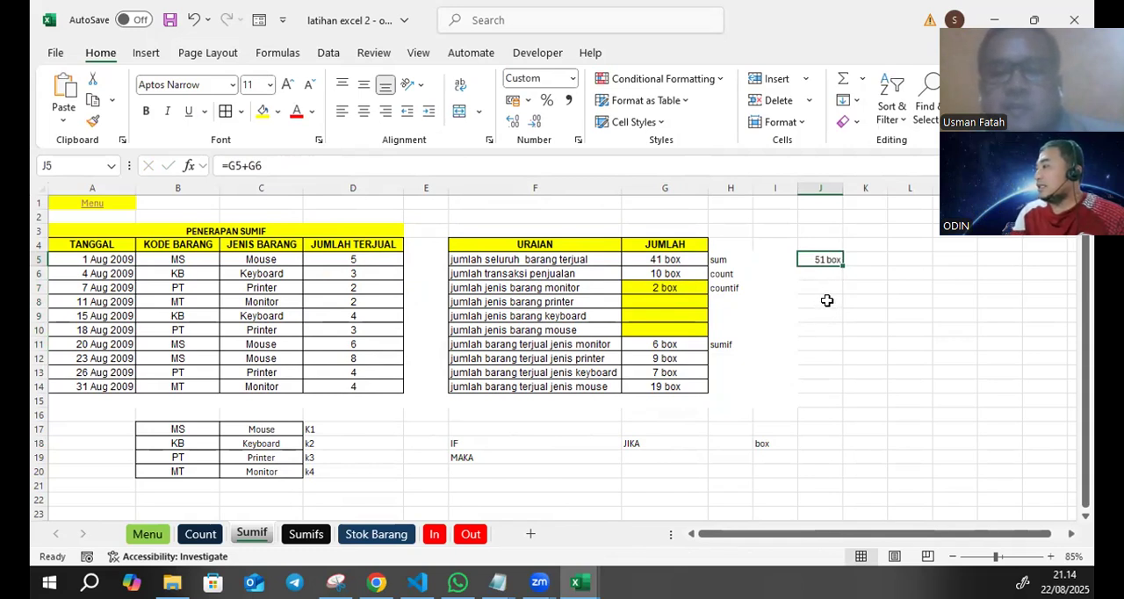
- Enter the plain text 41 box in cell J8 and 10 box in cell J9
left_click(827, 301)
type("1 box")
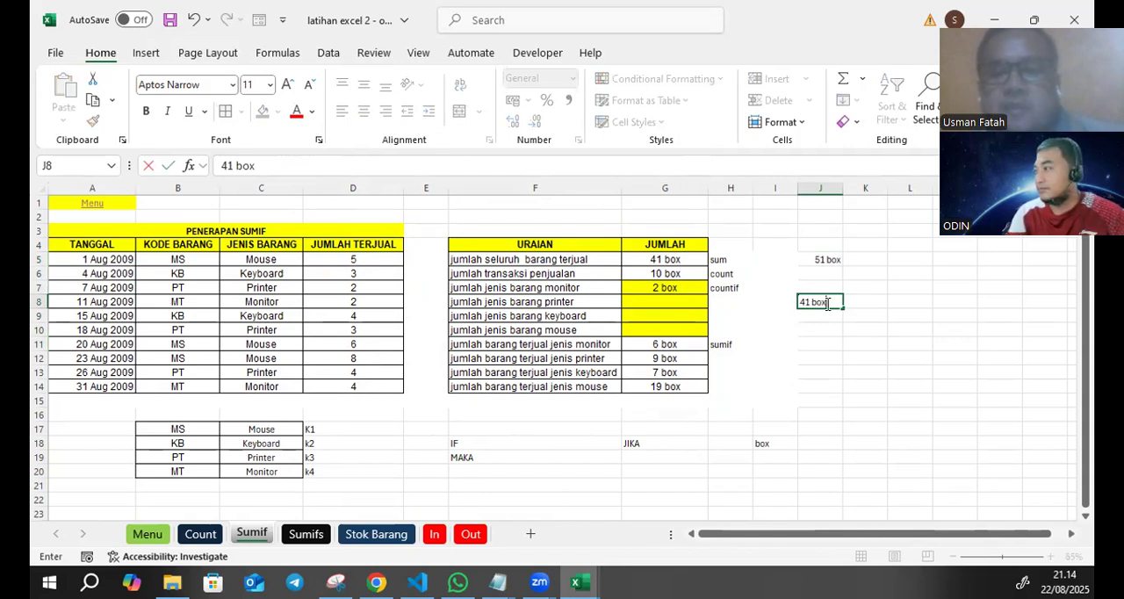
key("Return")
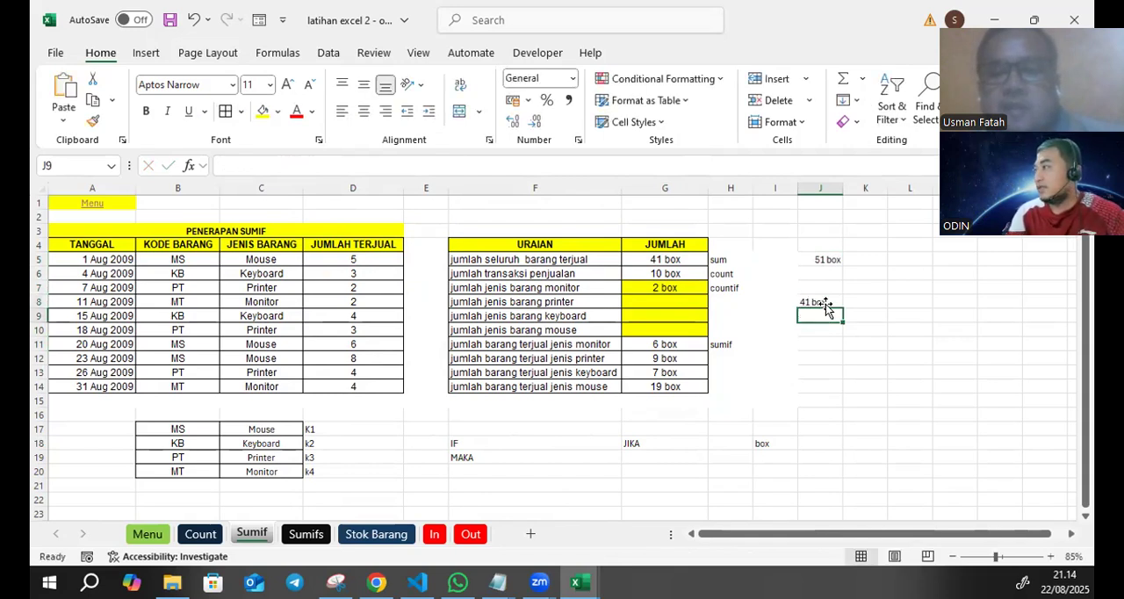
type("10")
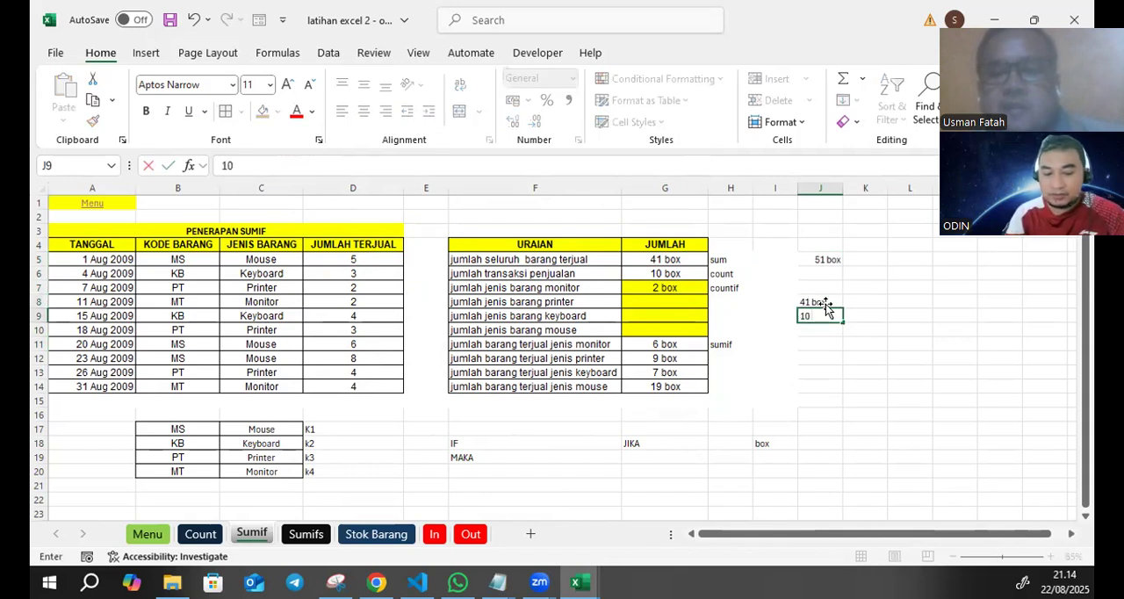
type(" box")
key("Return")
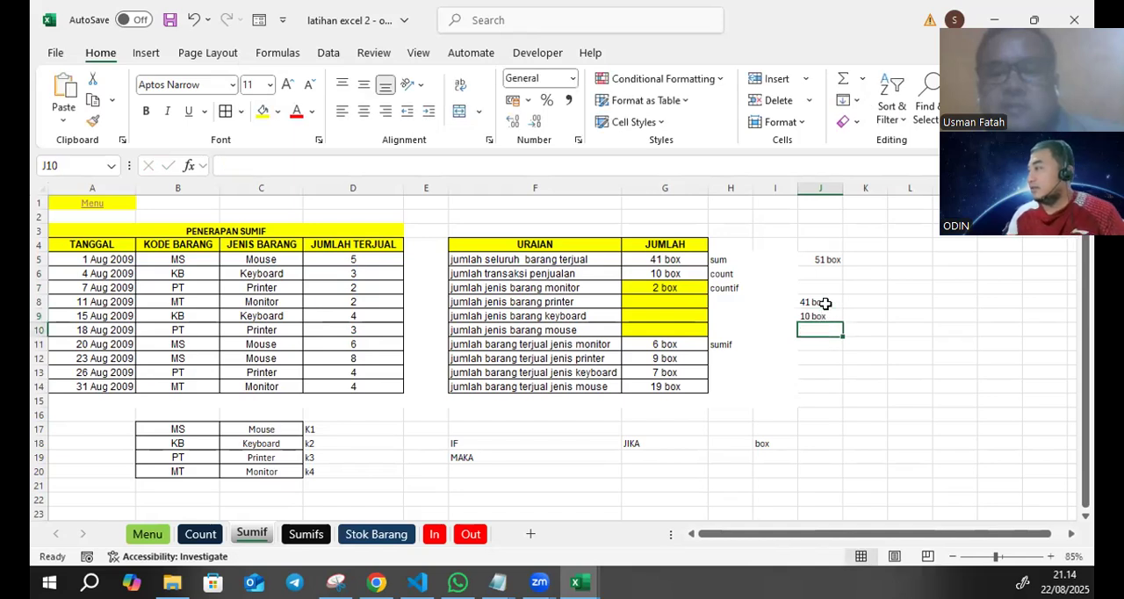
- Try to multiply the two typed box entries in K8 with the formula =J8*J9
left_click(813, 302)
left_click(821, 317)
left_click(822, 301)
left_click(865, 300)
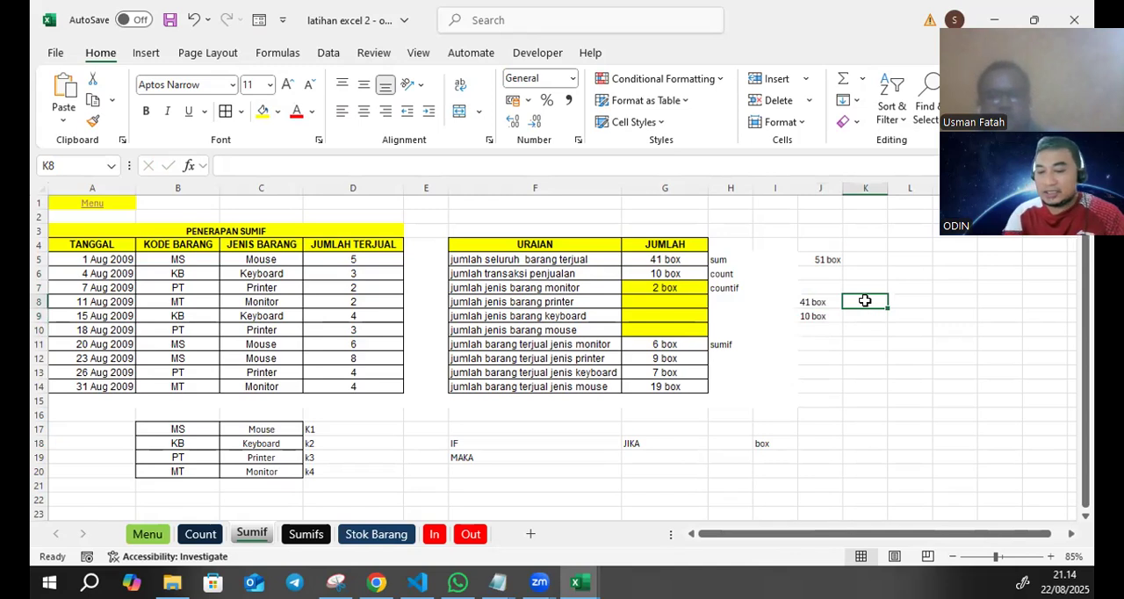
type("=")
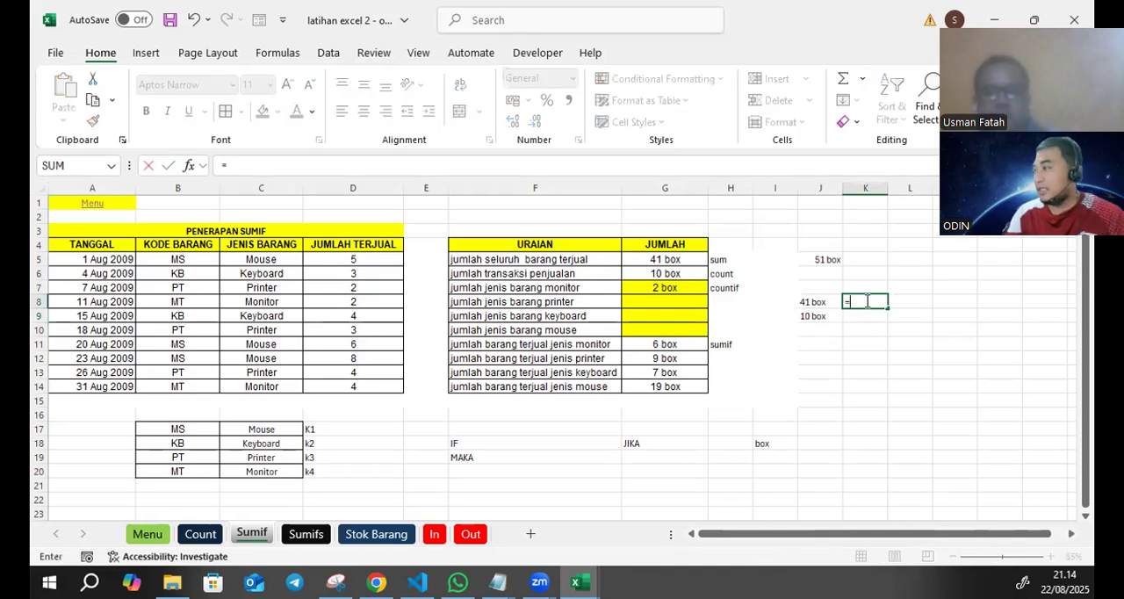
left_click(808, 302)
type("*")
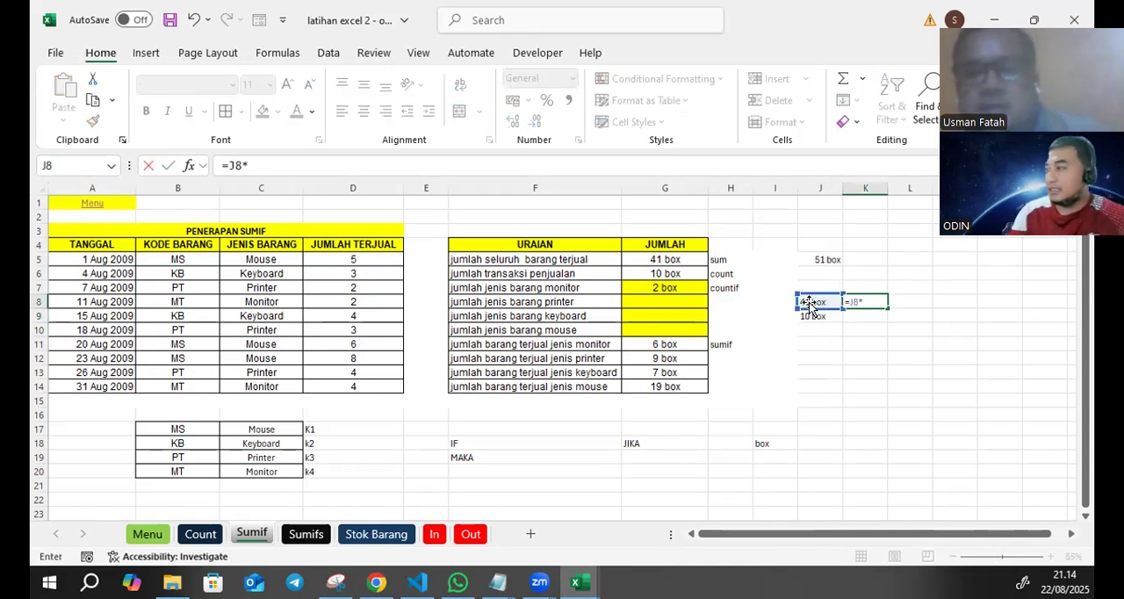
left_click(812, 316)
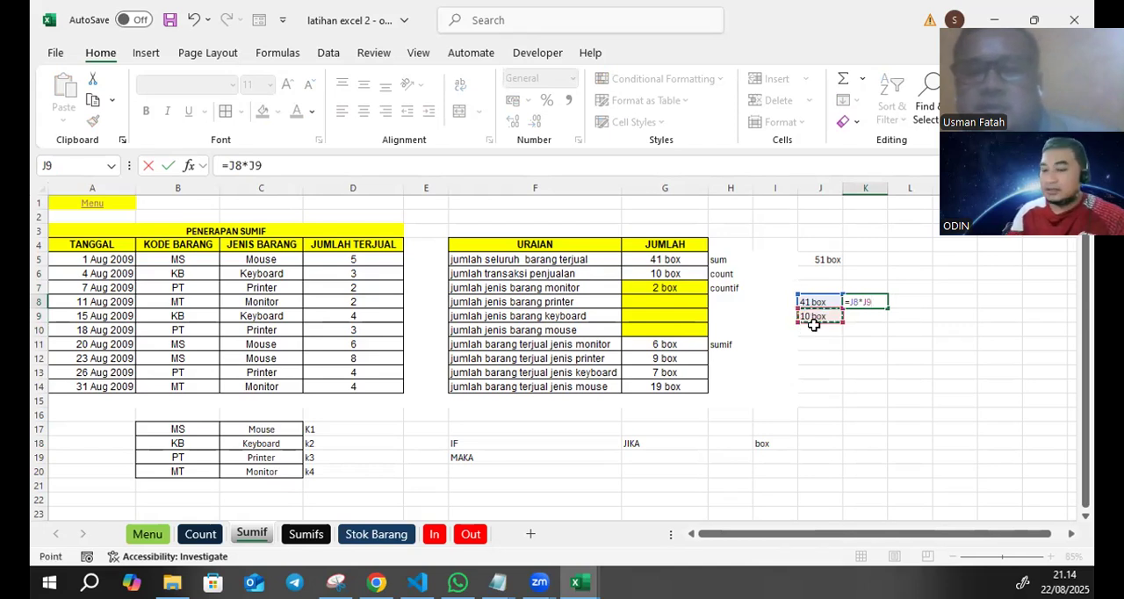
key("Return")
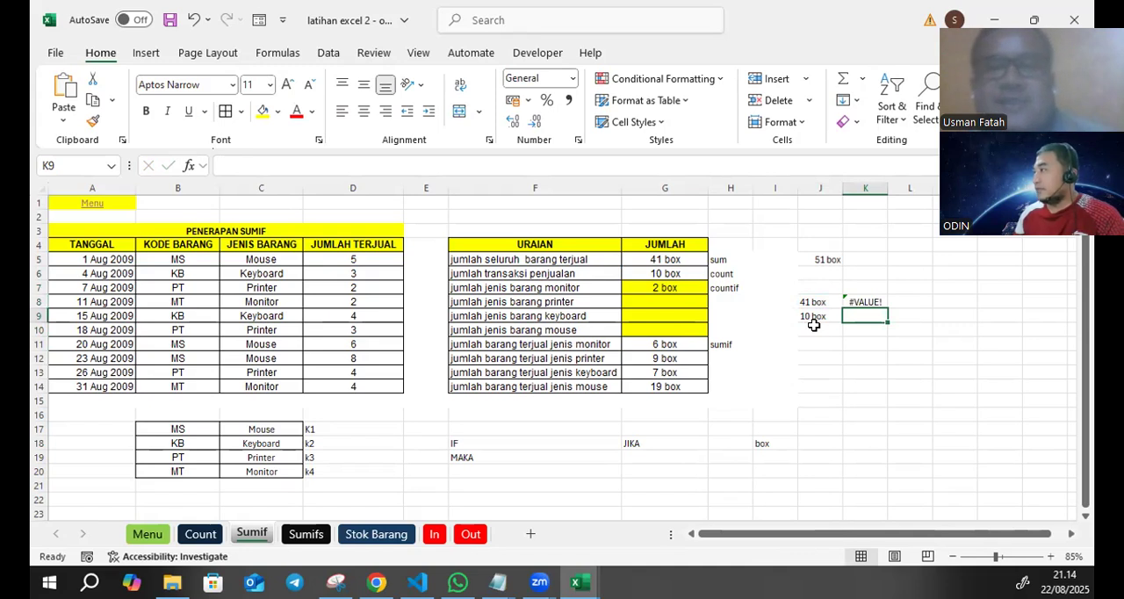
- Compare the typed text entries in J8:J9 with the custom-formatted formula cells G5 and G14
left_click(820, 302)
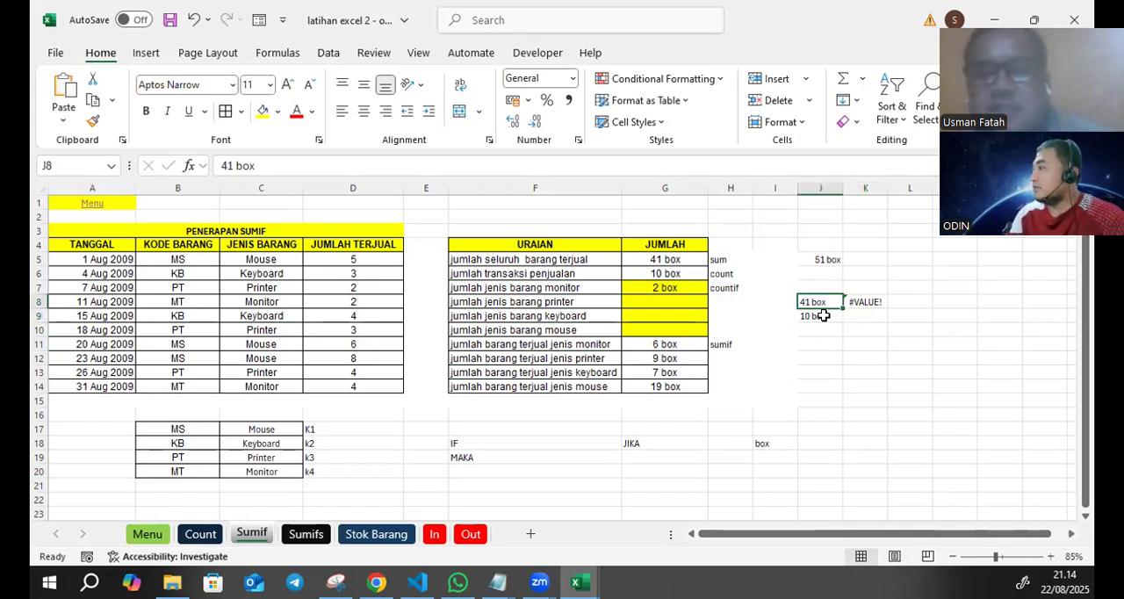
left_click(823, 316)
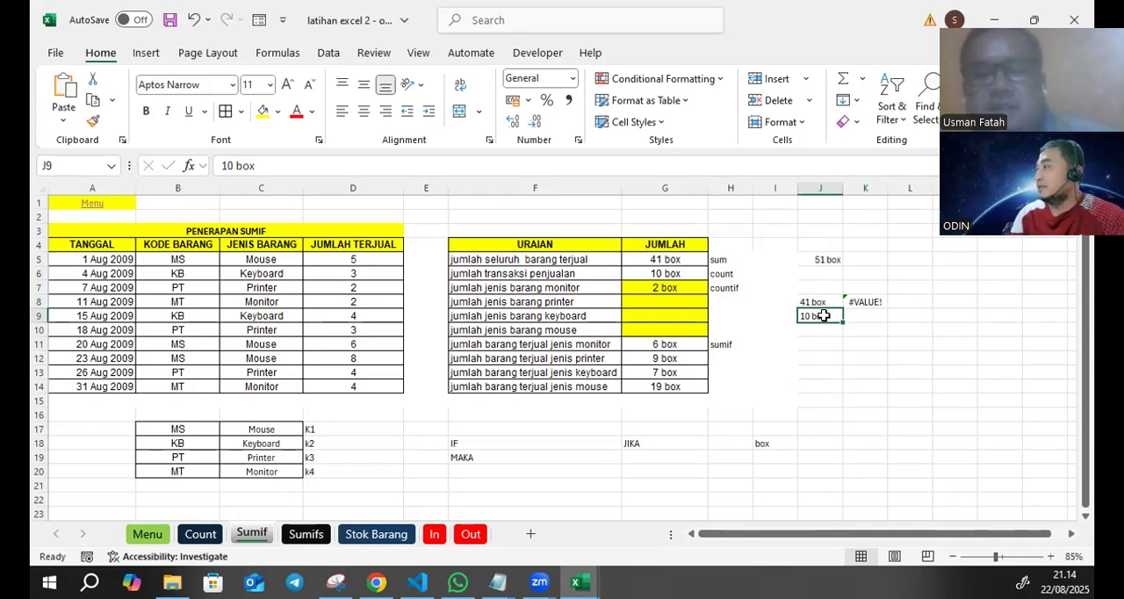
left_click(667, 260)
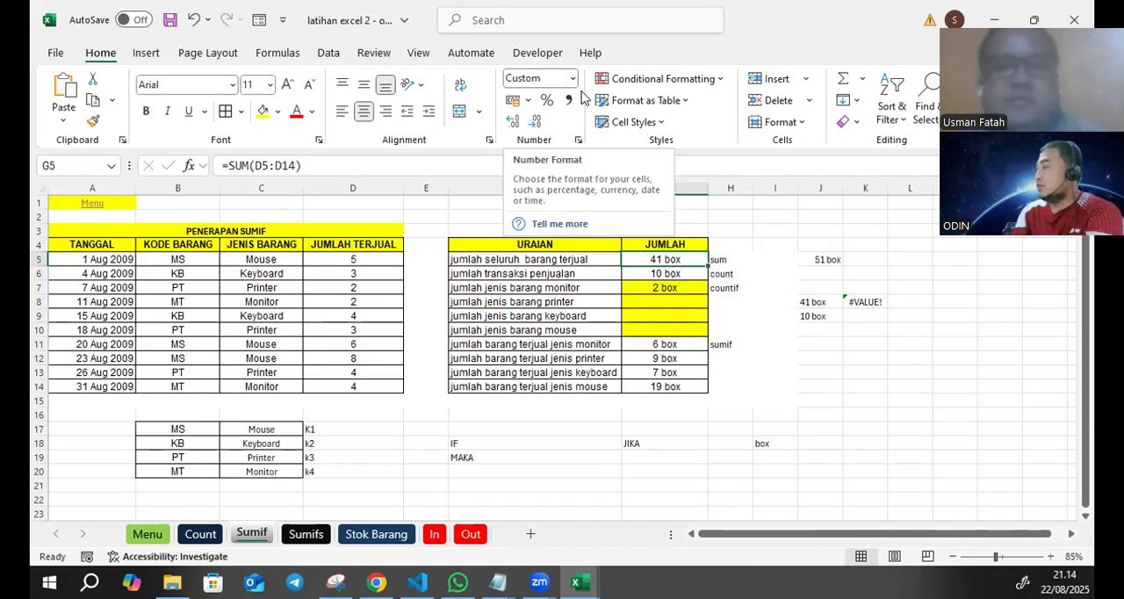
left_click_drag(822, 305, 819, 314)
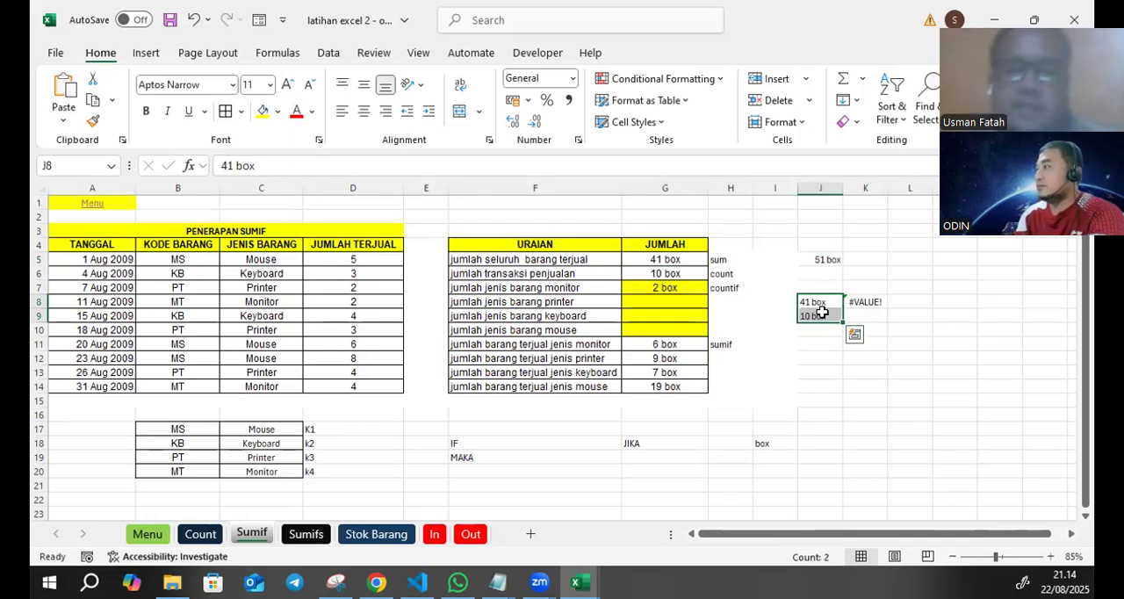
left_click(687, 380)
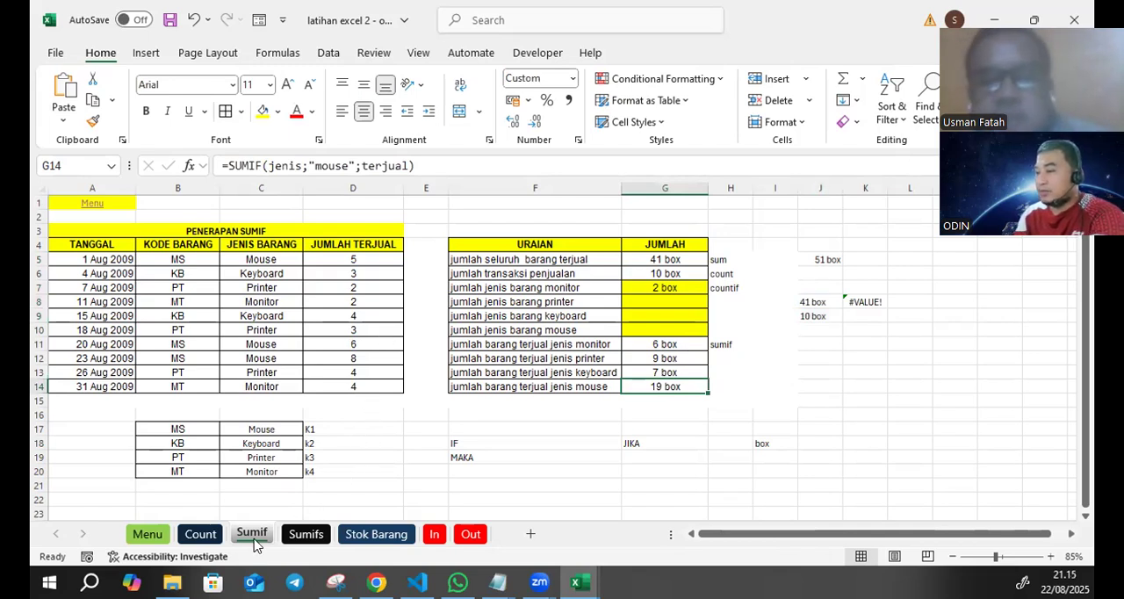
- Copy the JUMLAH BANTUAN table from the MATERI EXCEL DASAR workbook into the Sumifs sheet, starting at cell A3
left_click(305, 534)
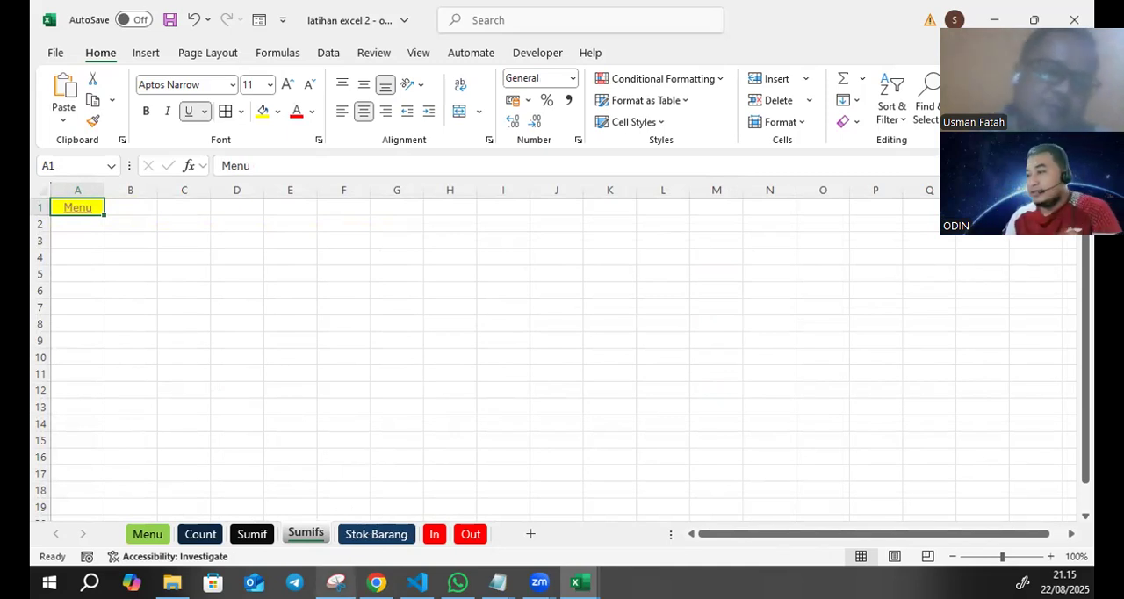
mouse_move(539, 582)
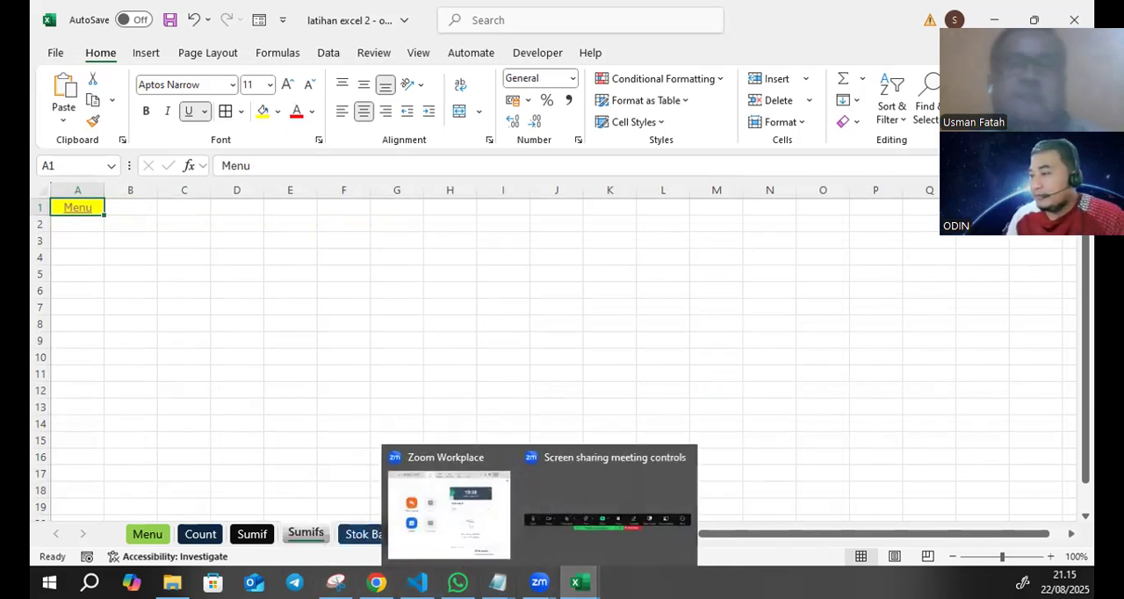
mouse_move(579, 582)
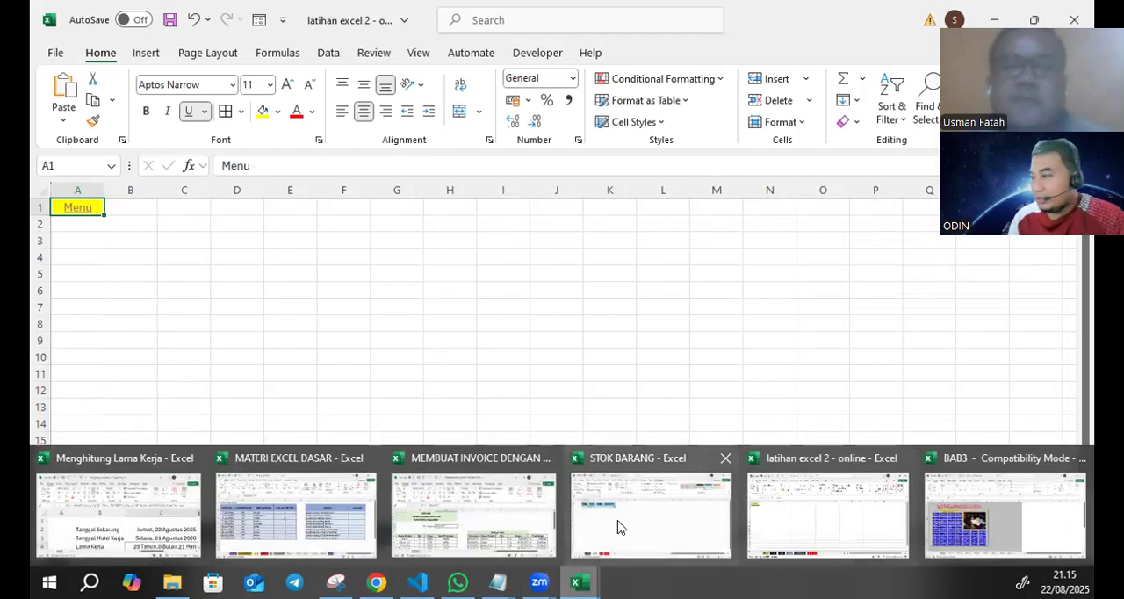
left_click(325, 509)
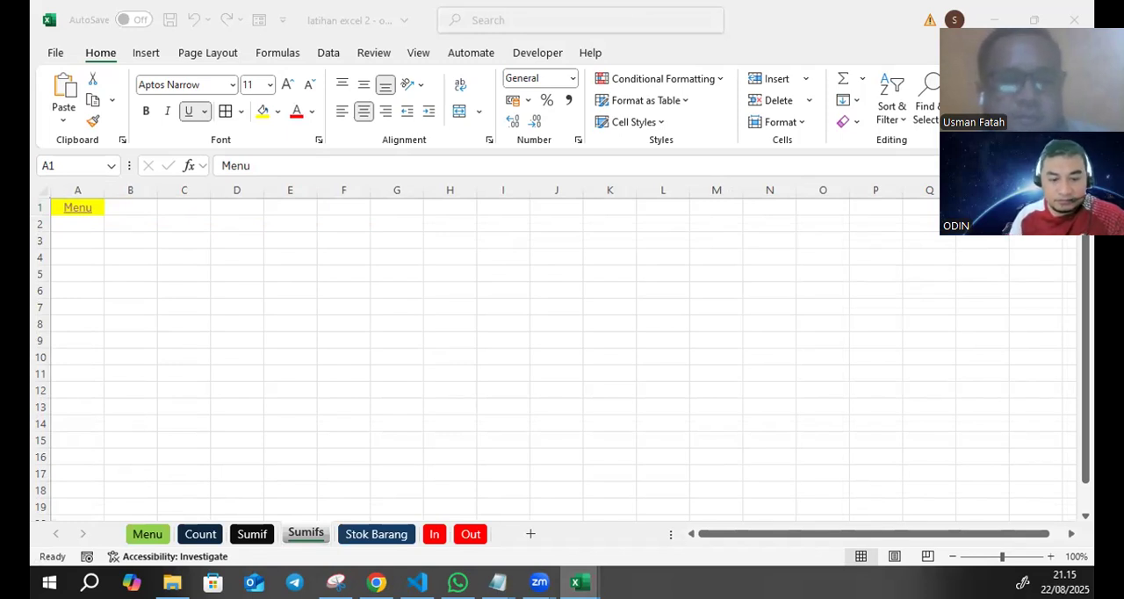
key("ctrl+c")
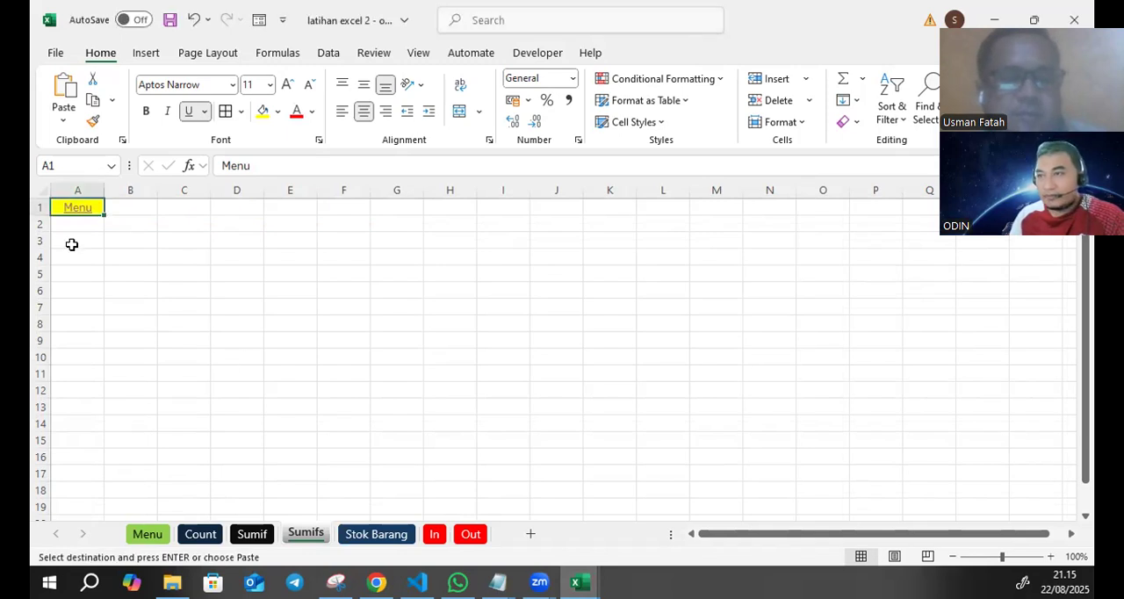
left_click(72, 245)
key("ctrl+v")
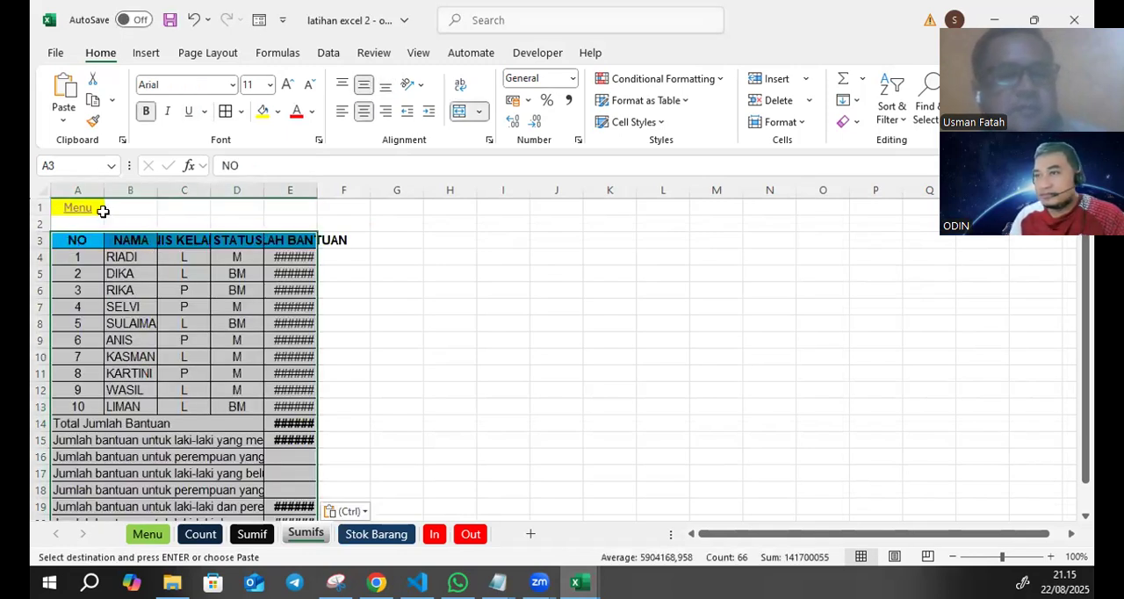
- Widen the NAMA column and autofit the JENIS KELAMIN and JUMLAH BANTUAN columns to their contents
left_click_drag(159, 192, 233, 192)
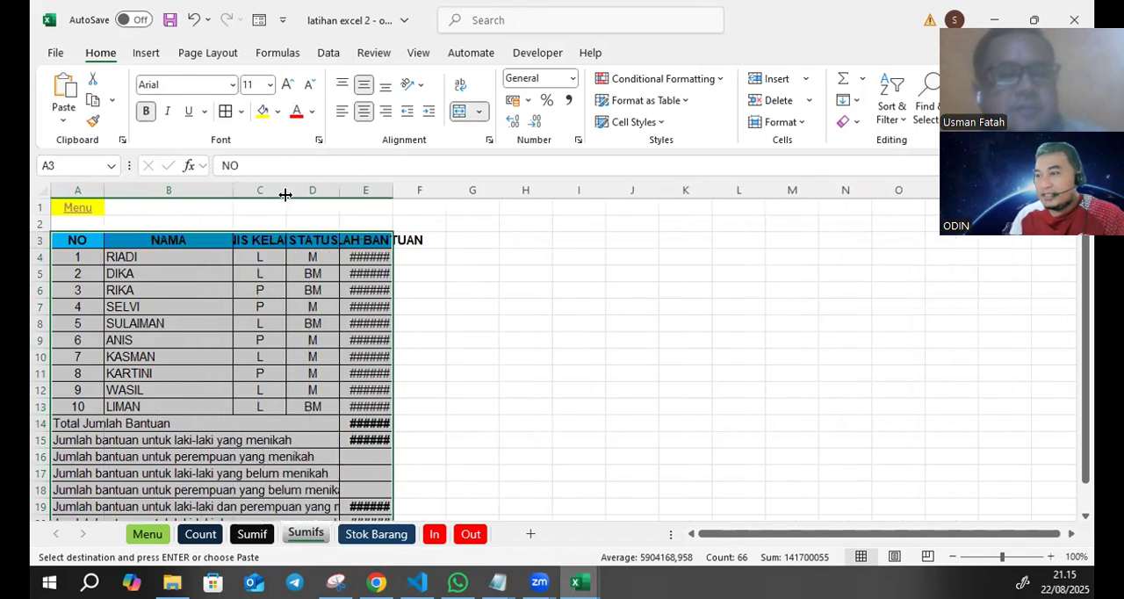
double_click(286, 188)
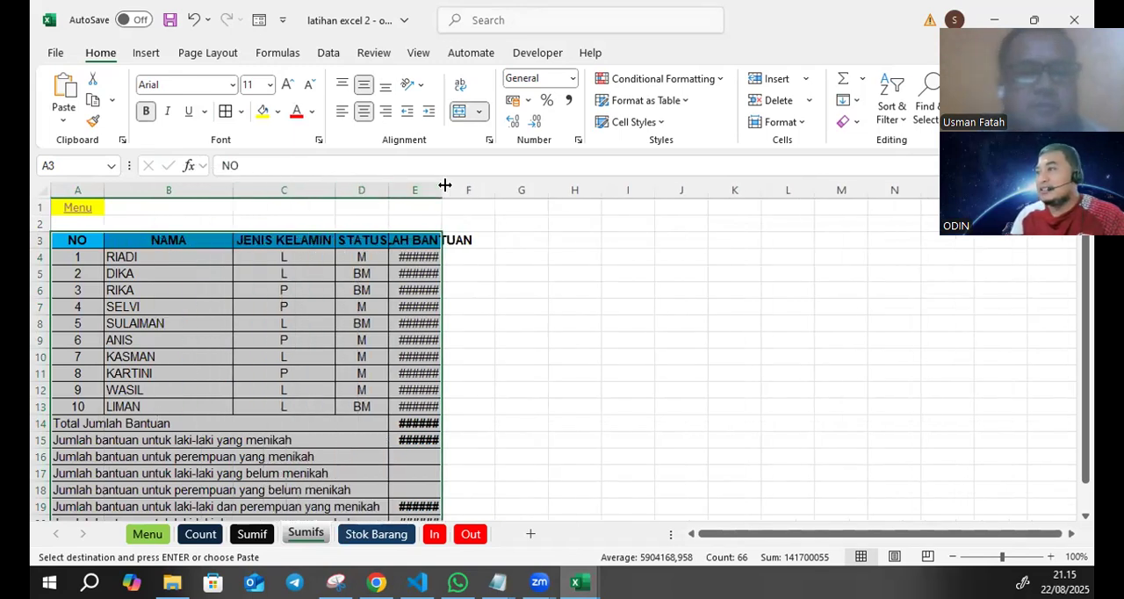
double_click(442, 183)
scroll(646, 295, "down", 1, "ctrl")
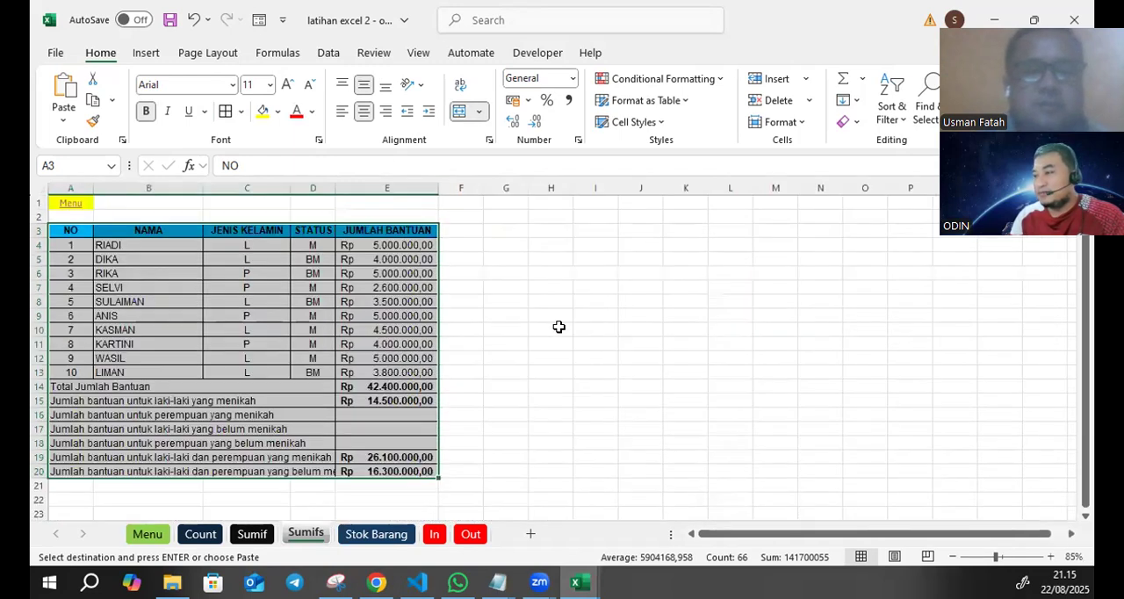
- Clear the summary results in E14:E20 beside the jumlah bantuan labels
left_click_drag(380, 387, 377, 469)
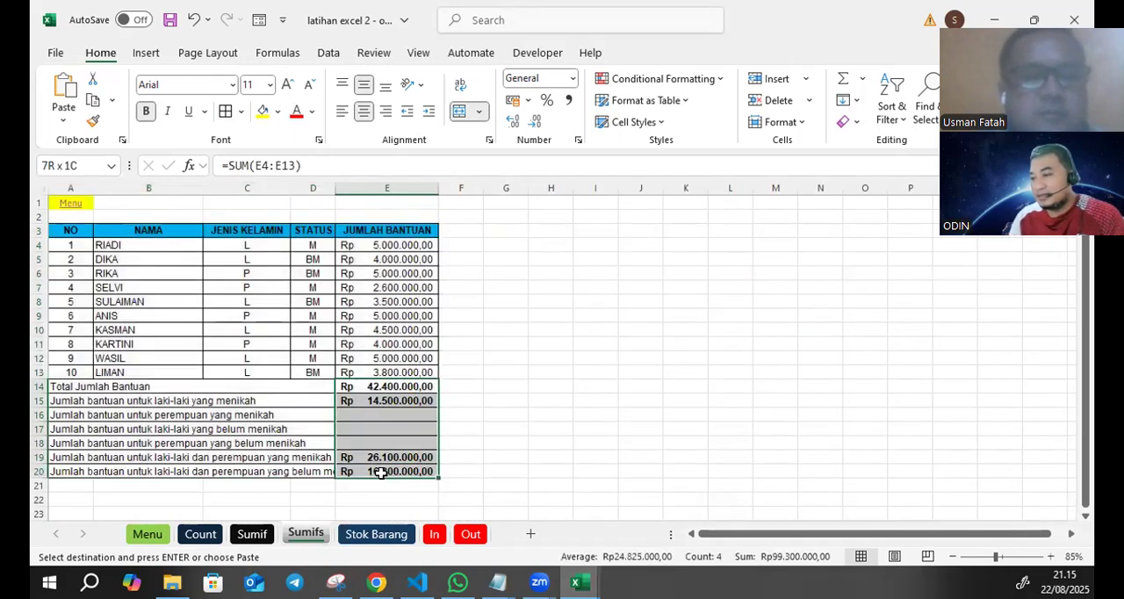
key("Delete")
left_click(507, 387)
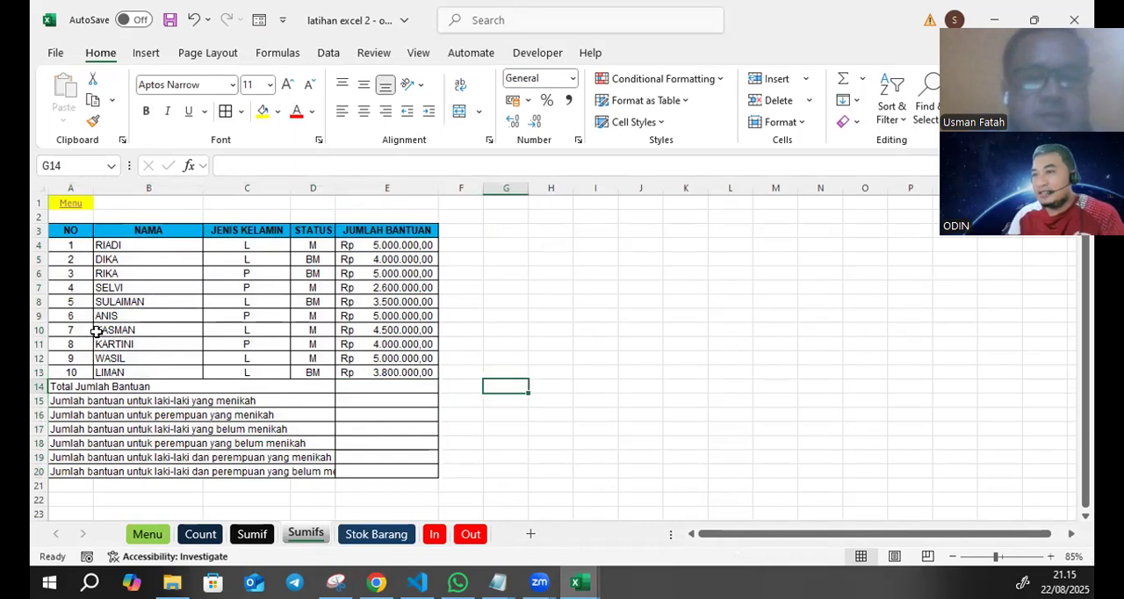
- Delete rows 8 to 13, the table entries numbered 5 to 10
left_click_drag(39, 301, 38, 370)
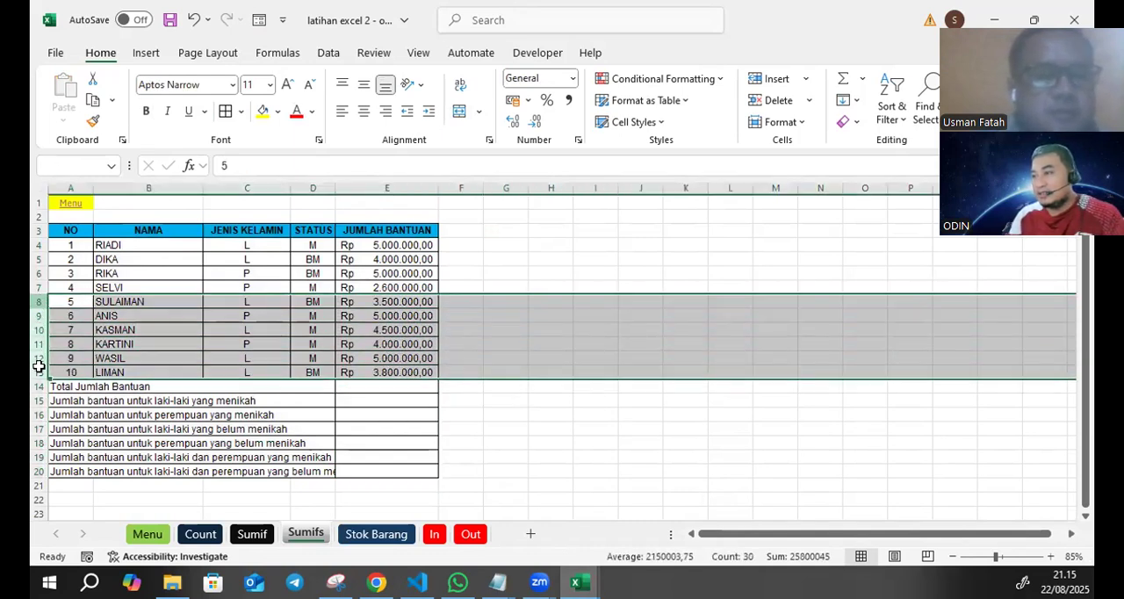
right_click(88, 349)
left_click(134, 209)
left_click(504, 327)
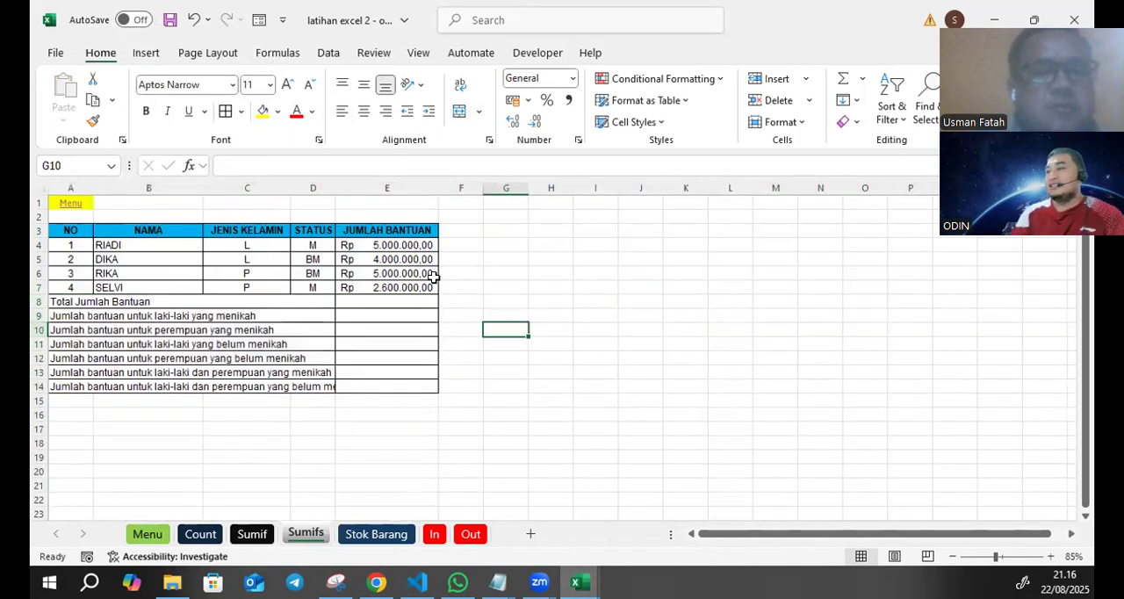
- Examine the remaining amounts in E4:E7 and the jumlah bantuan summary labels in rows 8 to 14
left_click(418, 259)
left_click(394, 286)
left_click(399, 260)
left_click(401, 241)
left_click(397, 275)
left_click(397, 288)
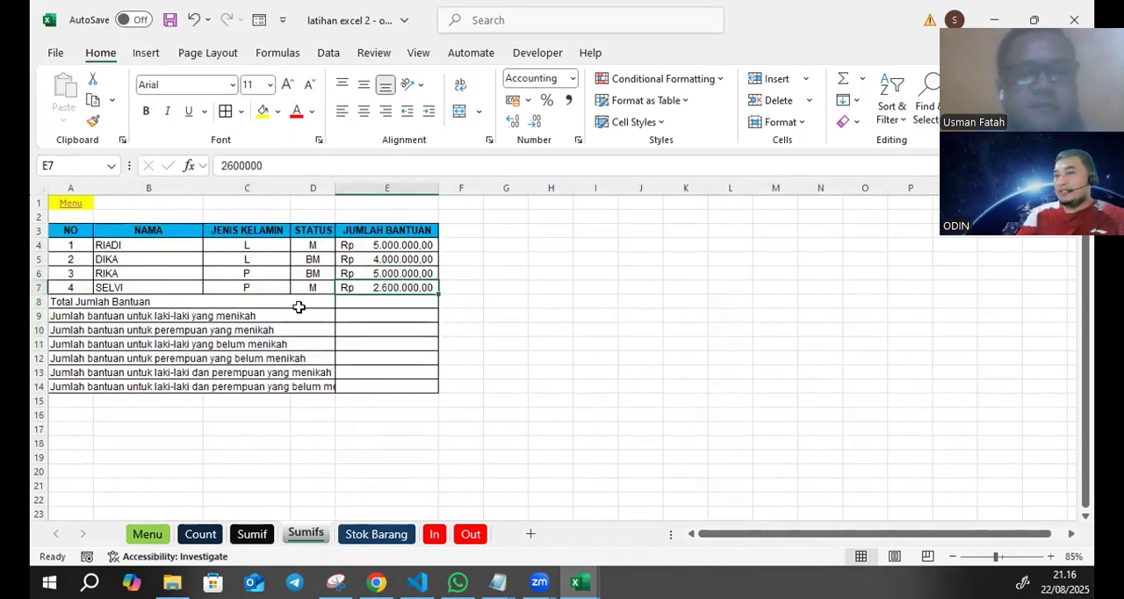
left_click(136, 325)
left_click_drag(55, 301, 254, 383)
left_click(523, 359)
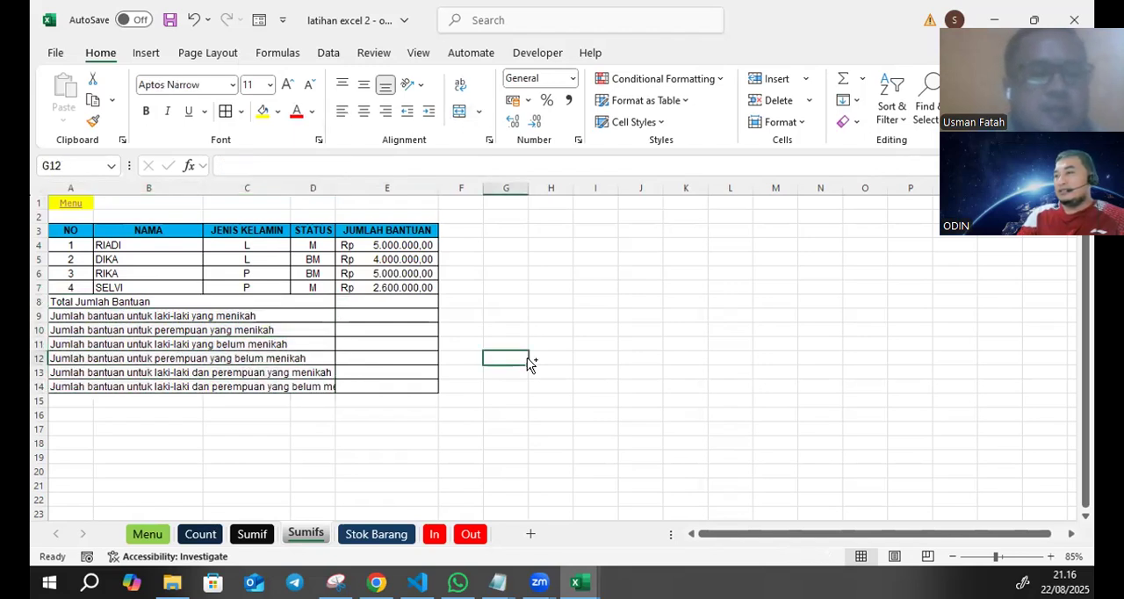
scroll(525, 358, "up", 1)
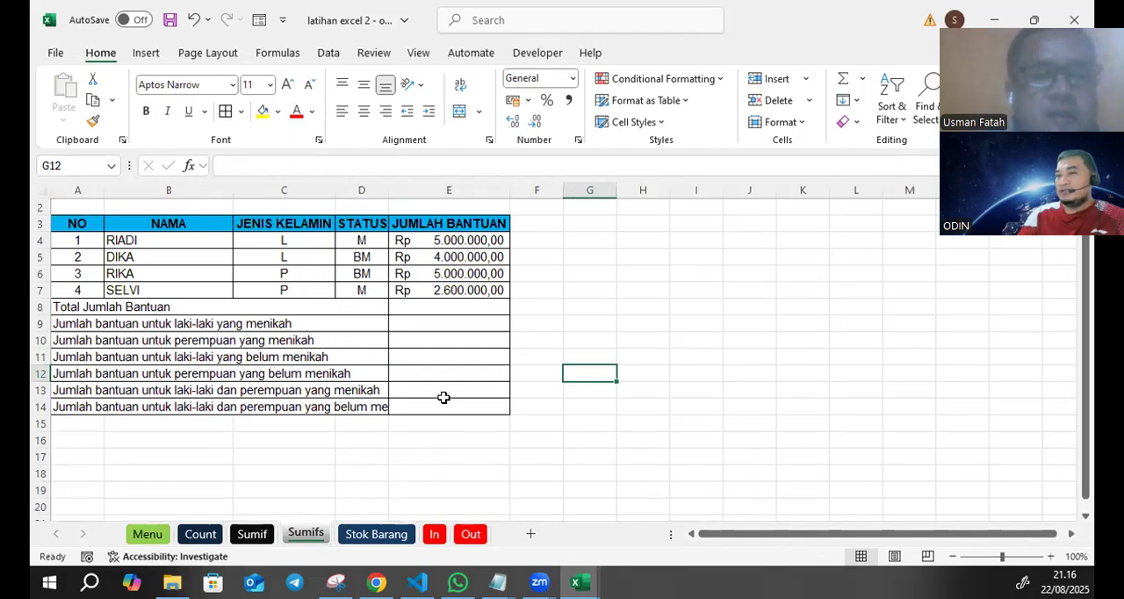
scroll(614, 439, "up", 1)
scroll(614, 430, "up", 1)
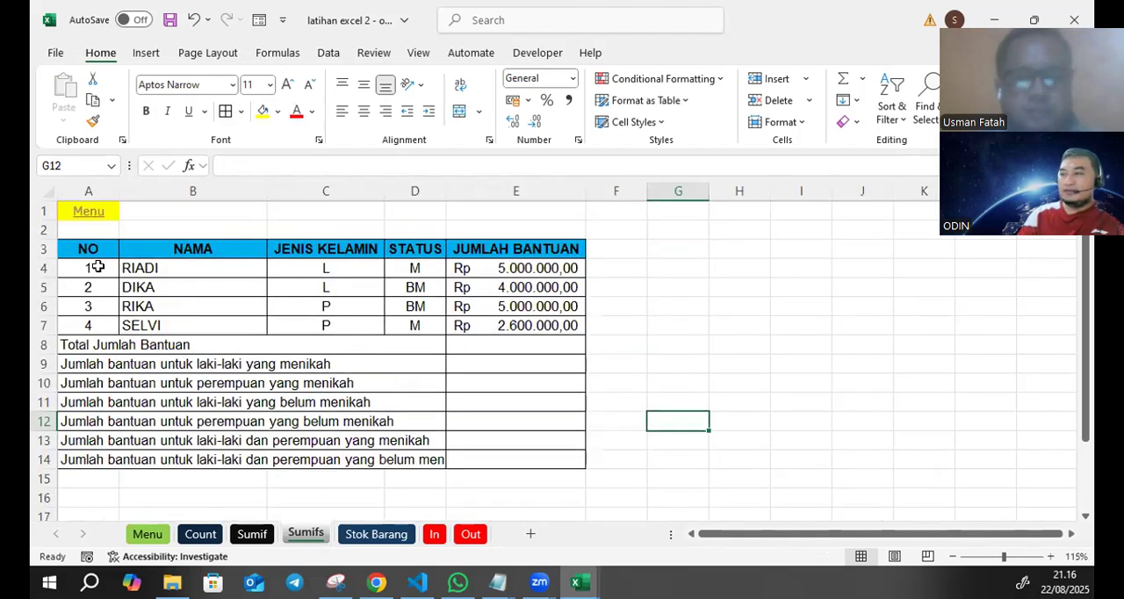
- Save the workbook with the shortened table on the Sumifs sheet
left_click(86, 266)
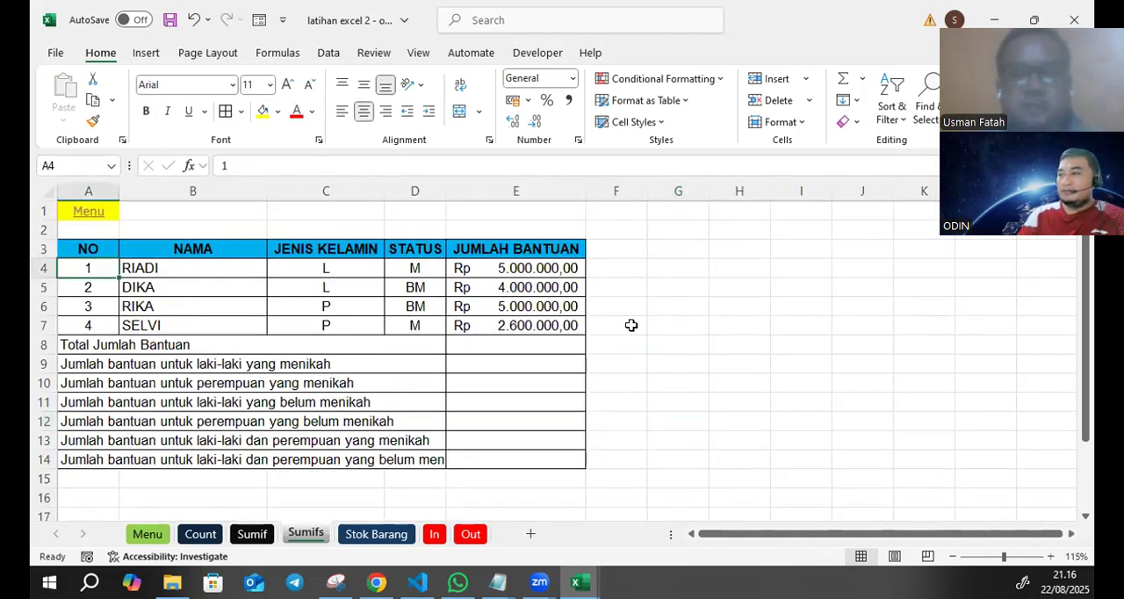
left_click(725, 329)
key("ctrl+s")
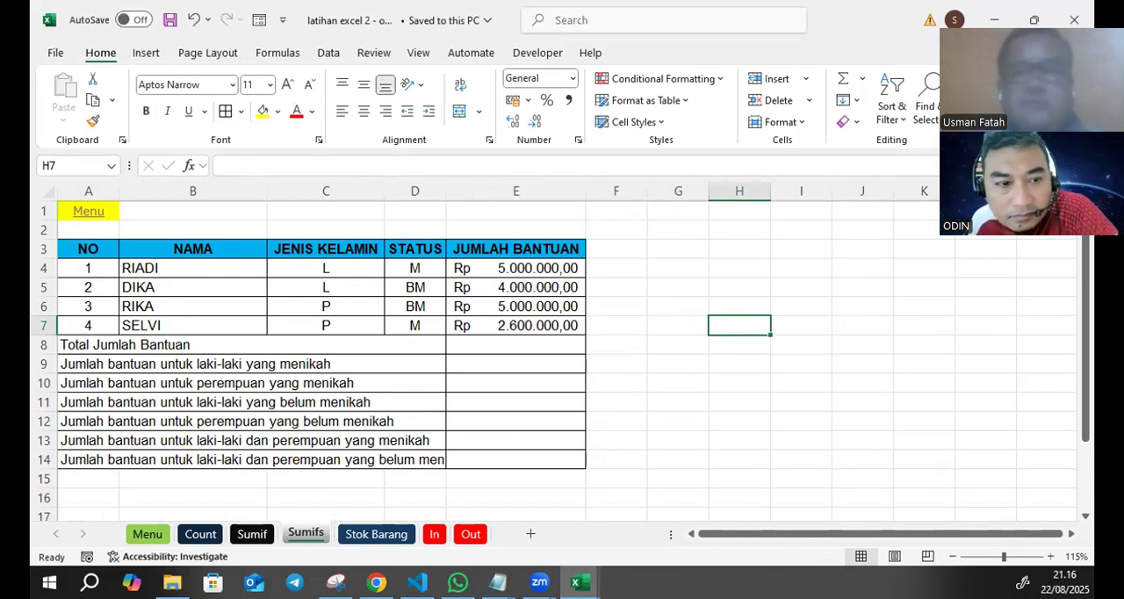
key("alt+Tab")
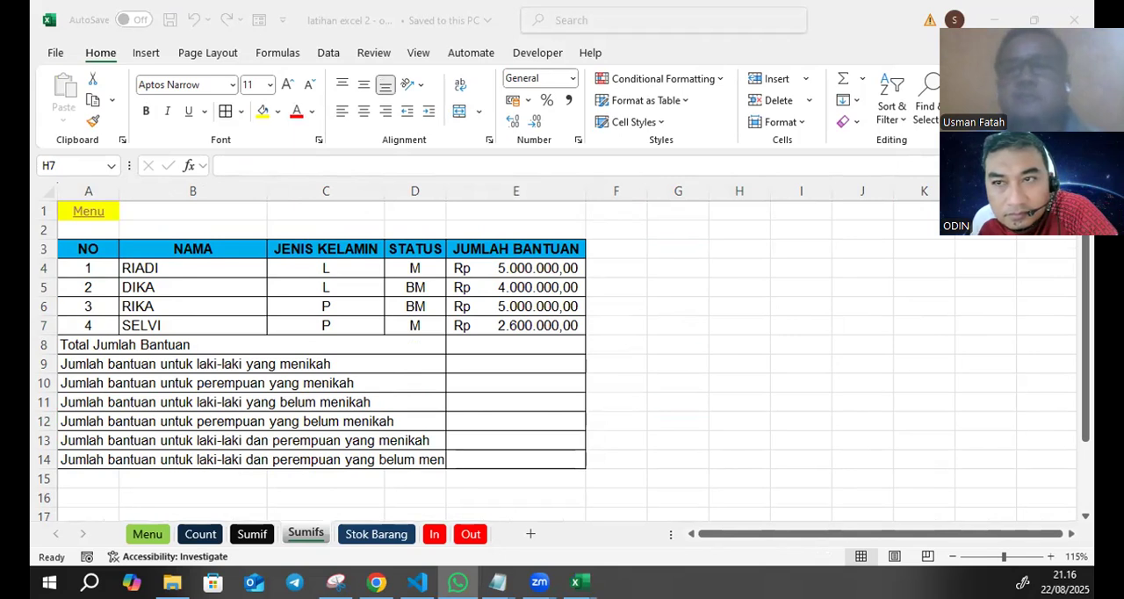
key("alt+Tab")
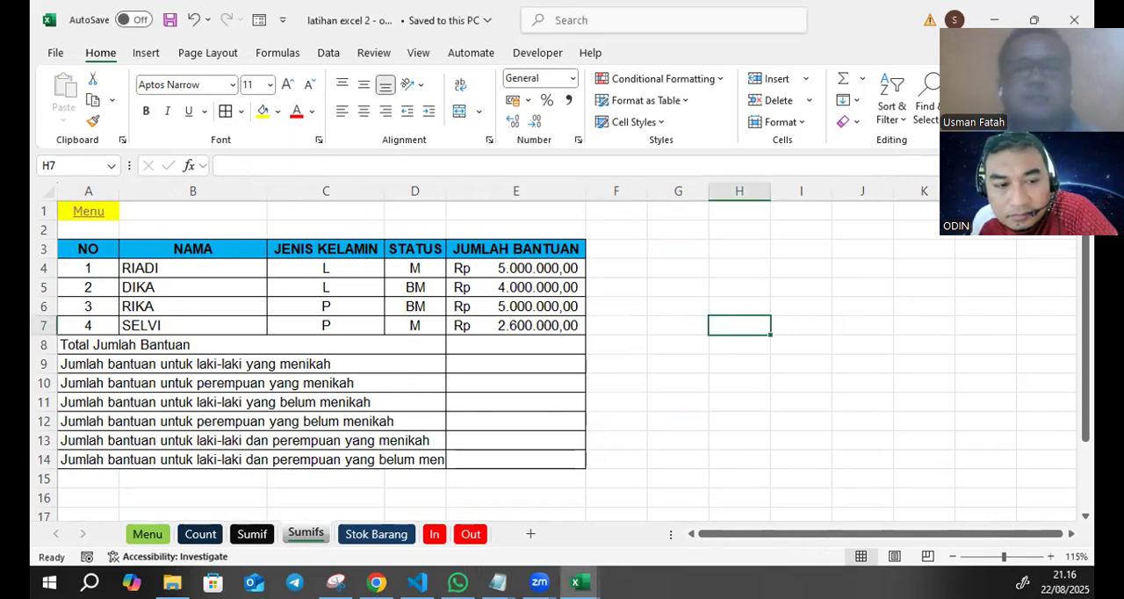
- Widen column D on the Sumifs sheet so the longest jumlah bantuan label fits before column E
key("alt+Tab")
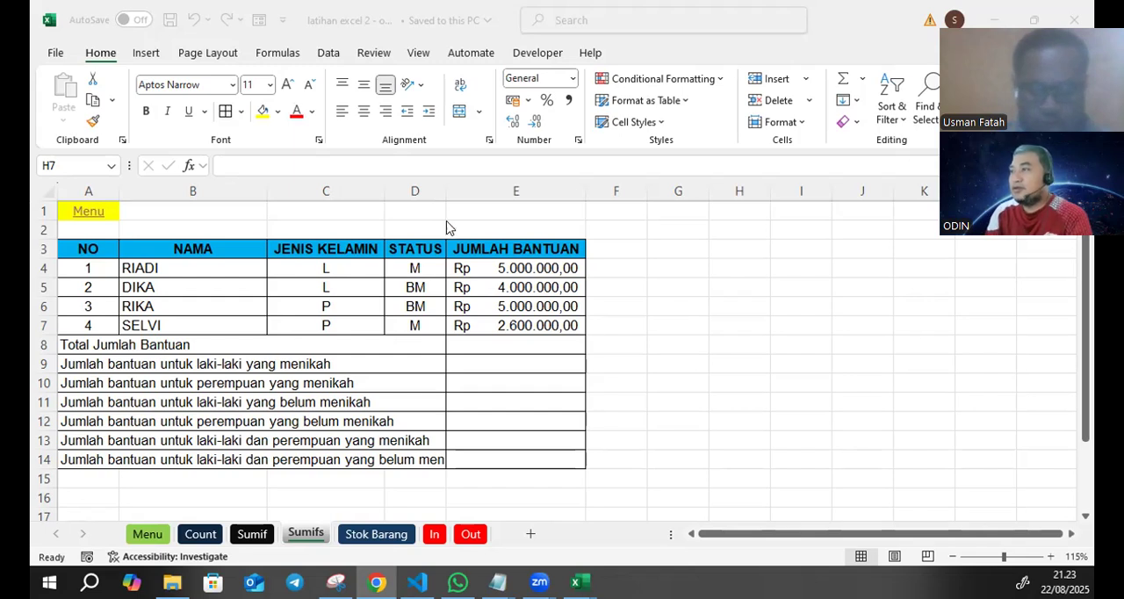
left_click(445, 189)
double_click(445, 189)
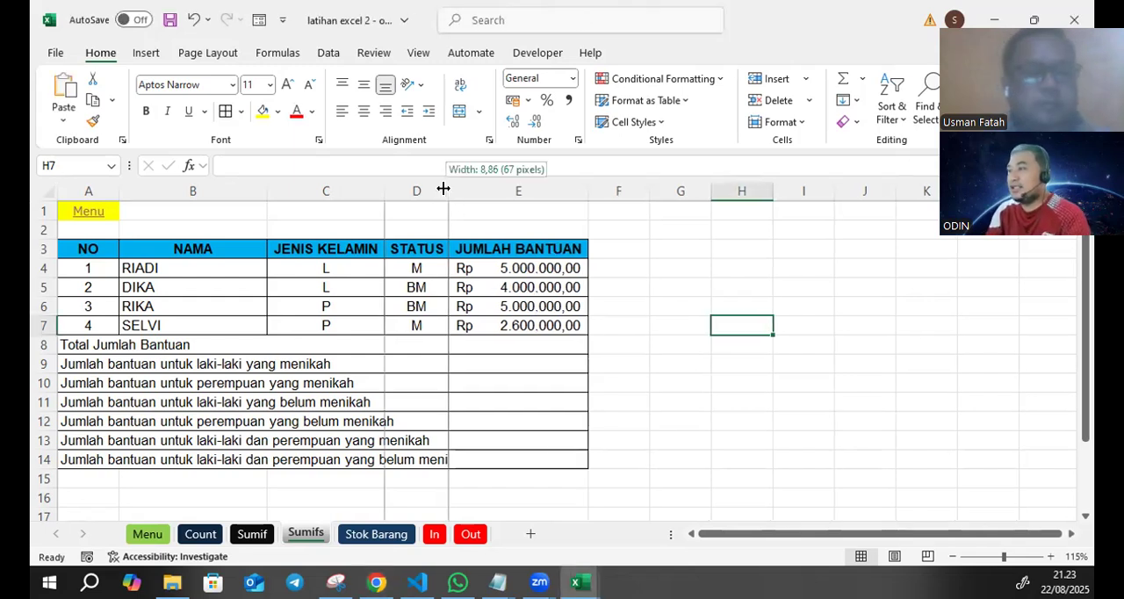
left_click(518, 342)
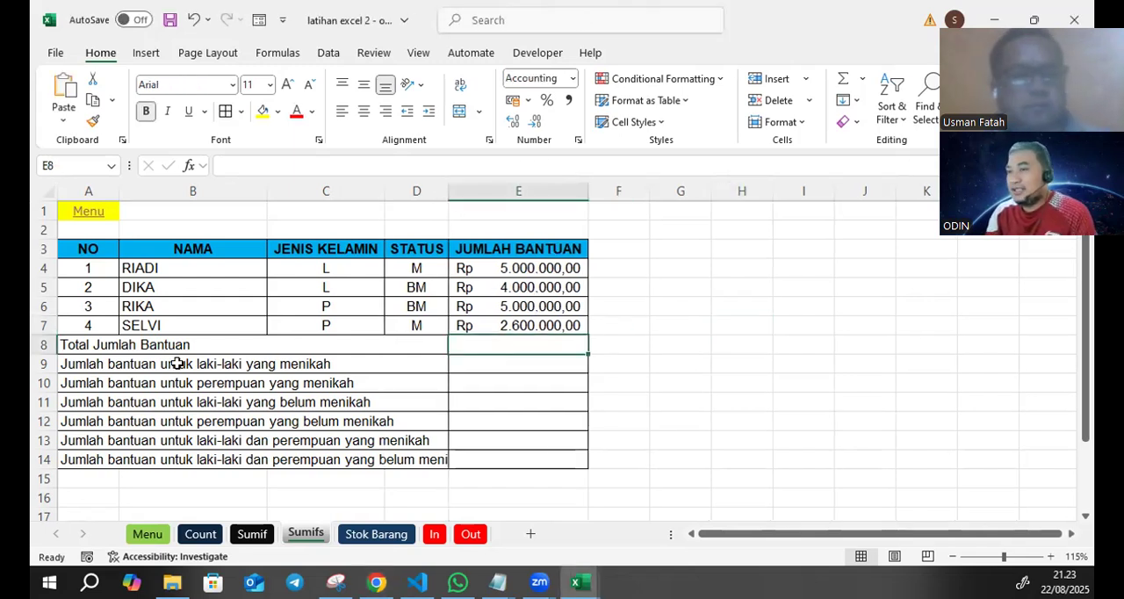
left_click(205, 344)
left_click(479, 302)
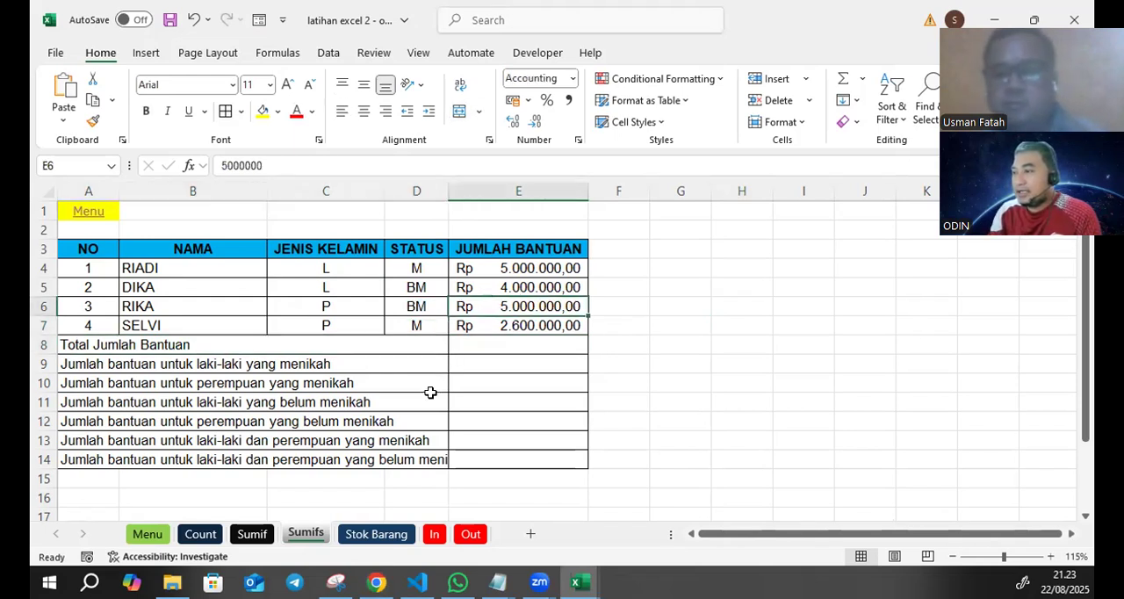
left_click_drag(448, 194, 532, 191)
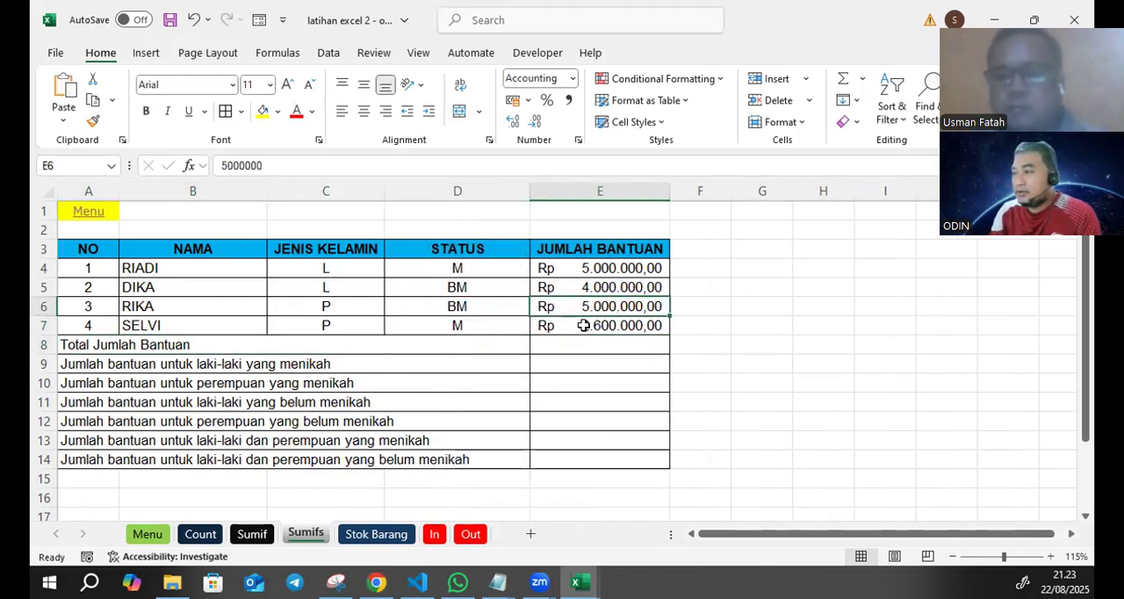
- Examine the JENIS KELAMIN, STATUS and JUMLAH BANTUAN entries of the four records in rows 4 to 7
left_click(464, 364)
left_click(216, 272)
left_click(467, 283)
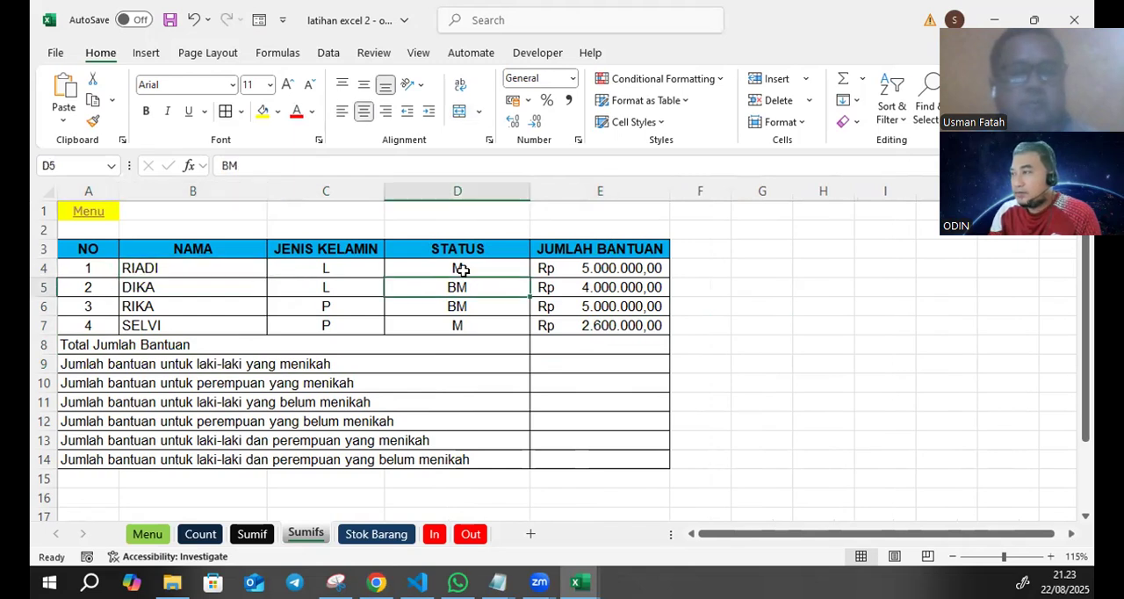
left_click(338, 299)
left_click(336, 290)
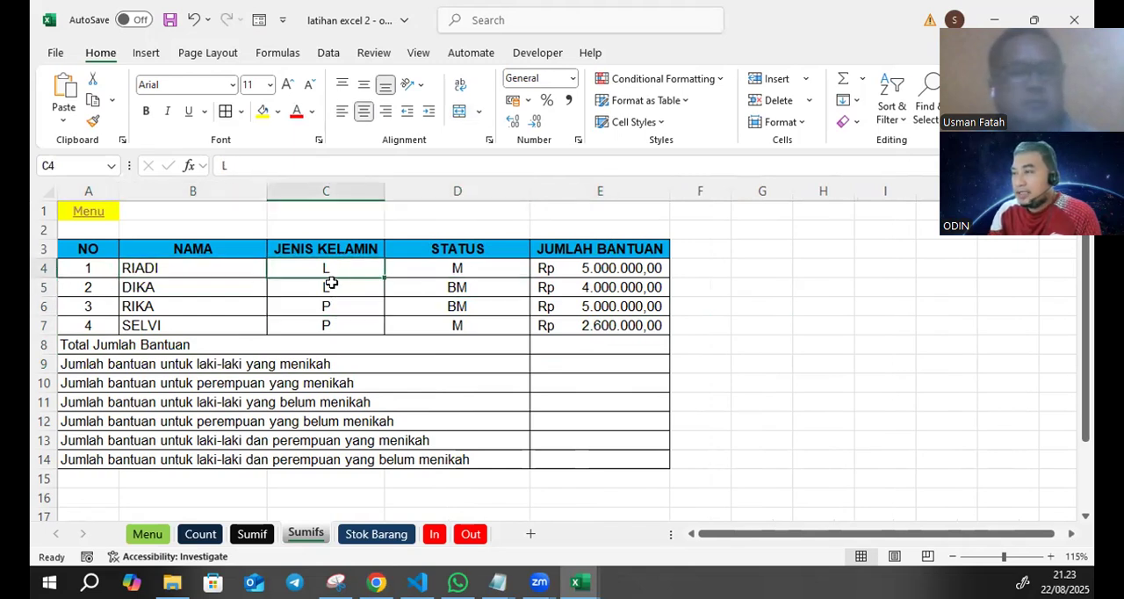
left_click(338, 269)
left_click(342, 287)
left_click(345, 307)
left_click(341, 322)
left_click(447, 271)
left_click(465, 288)
left_click(467, 309)
left_click(462, 323)
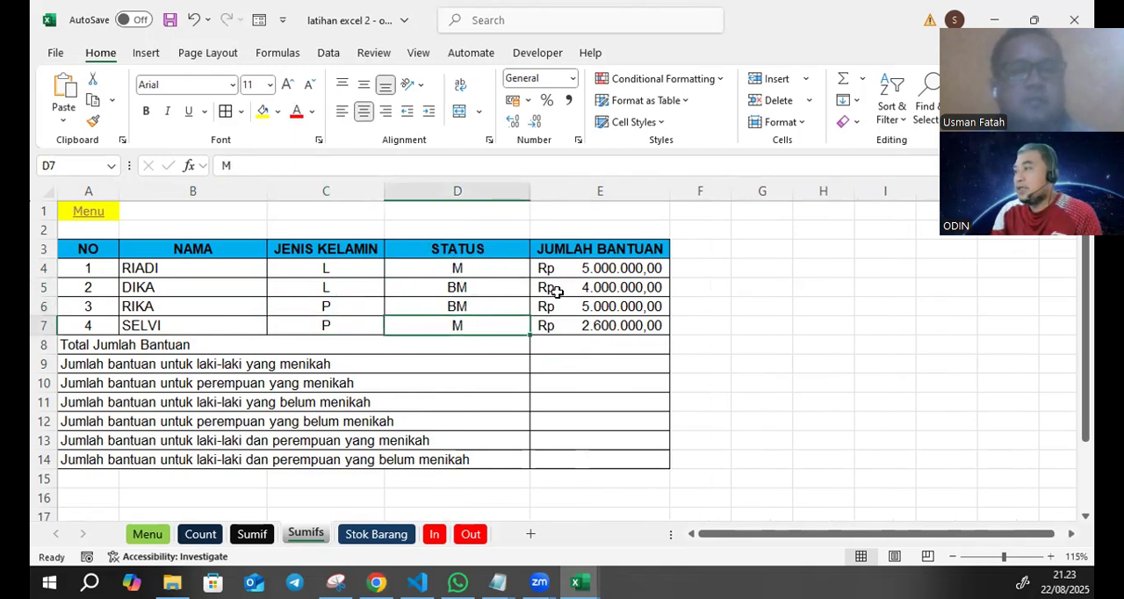
left_click(558, 293)
left_click(567, 272)
left_click(548, 289)
left_click(548, 307)
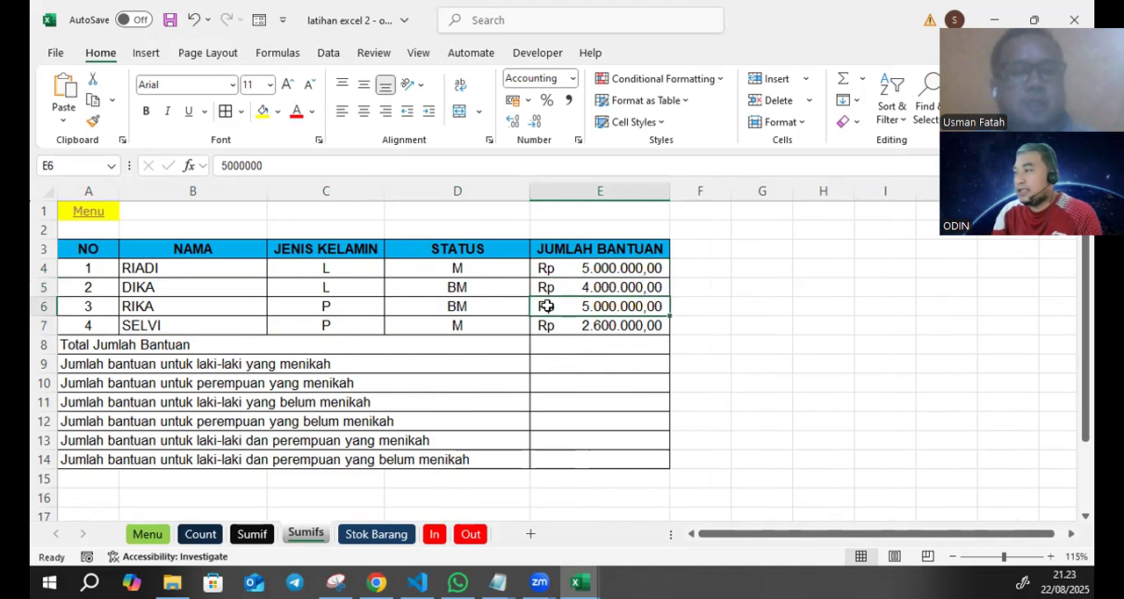
left_click(549, 325)
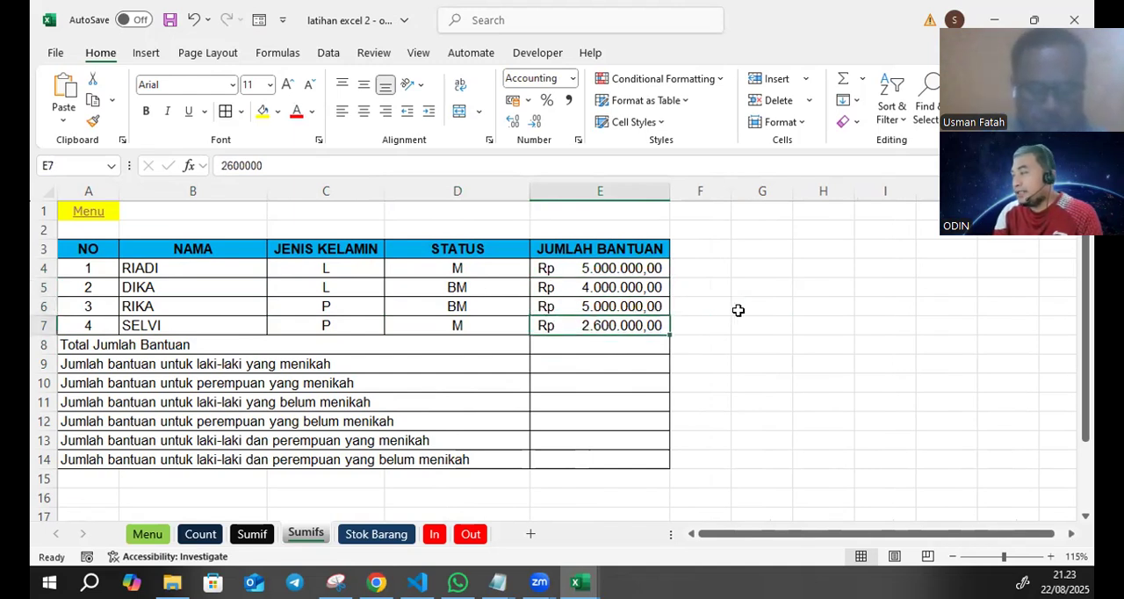
- Note the function name "sum" in F8, beside the Total Jumlah Bantuan row
left_click(180, 344)
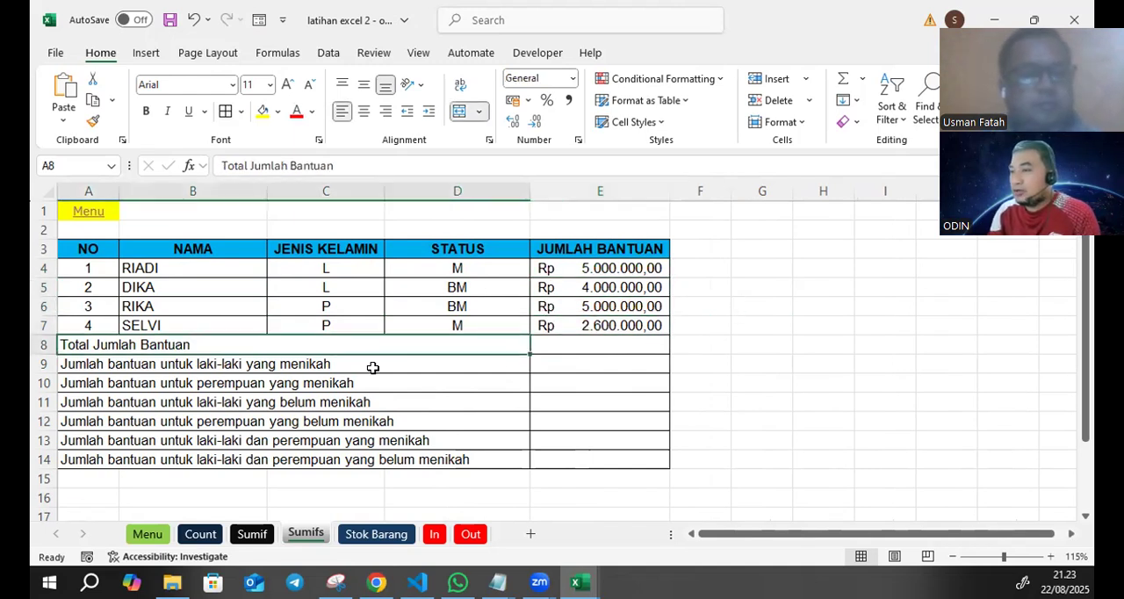
left_click(707, 344)
type("s")
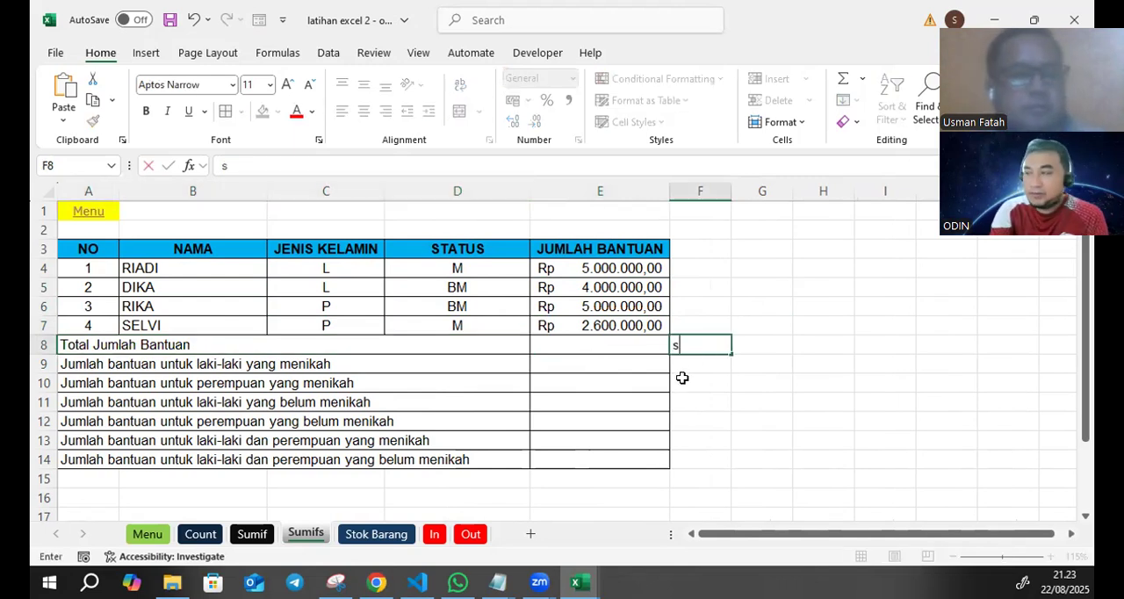
type("um")
key("Return")
- Total the aid amounts in E8 with the formula =sum(E4:E7)
left_click(627, 349)
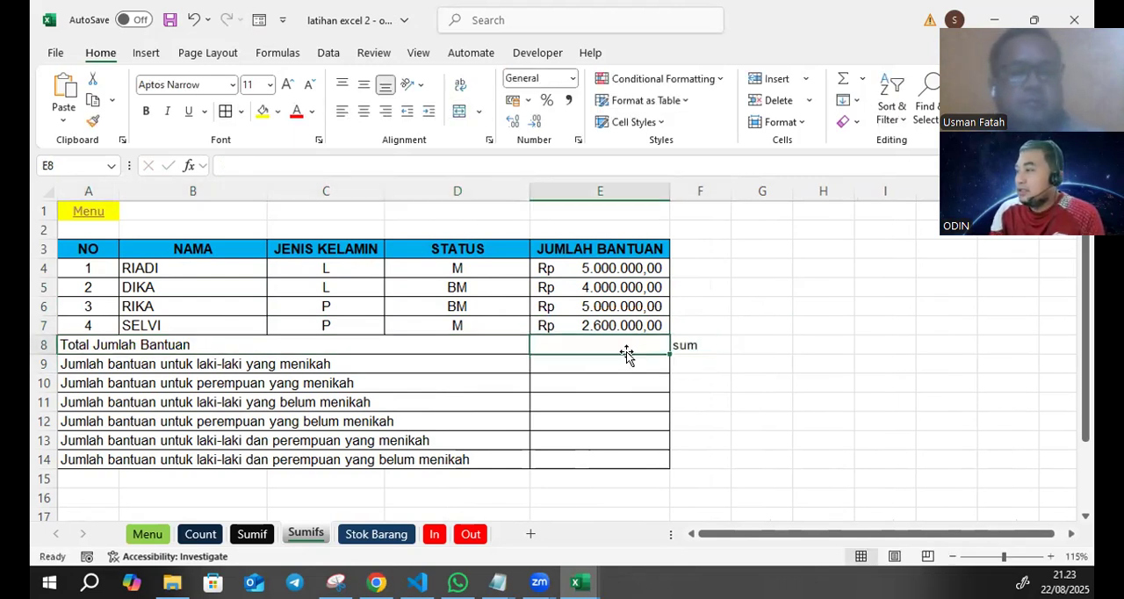
type("=sum(")
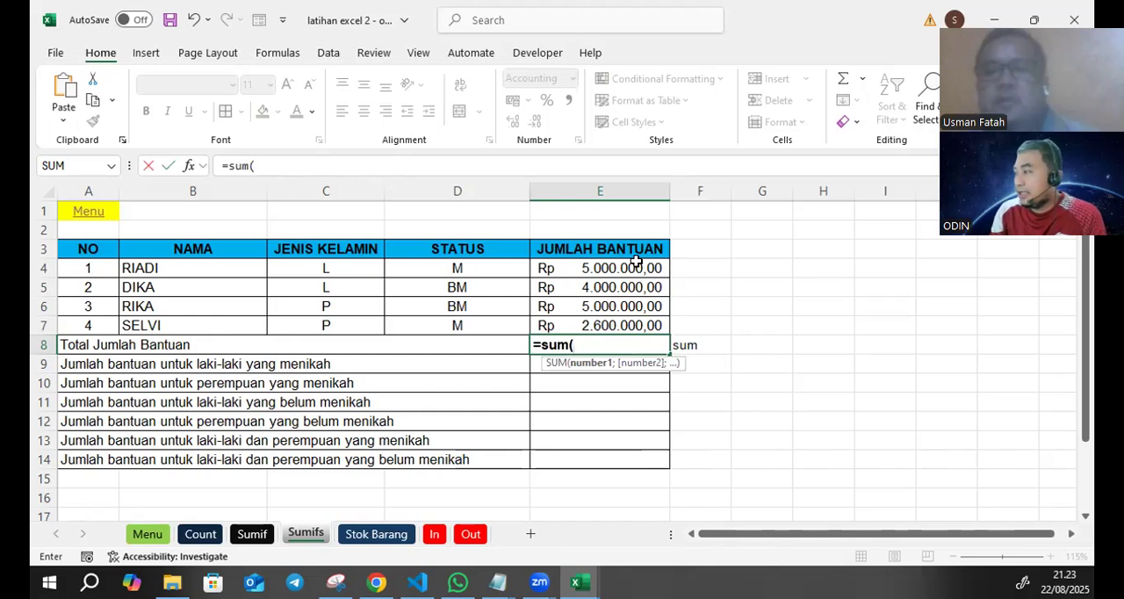
left_click_drag(636, 264, 625, 322)
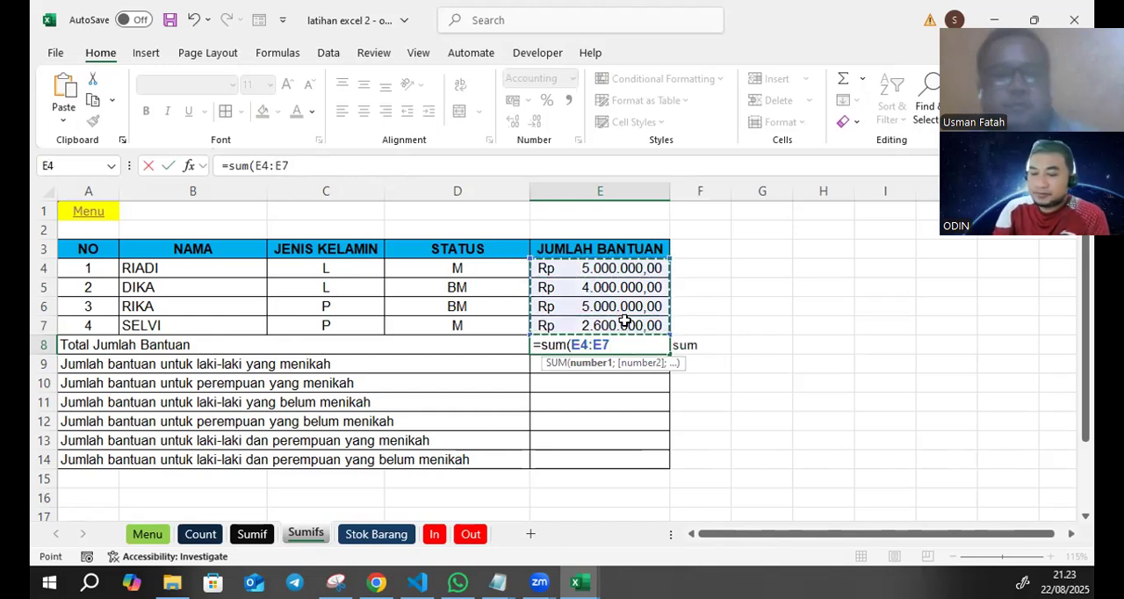
type(")")
key("Return")
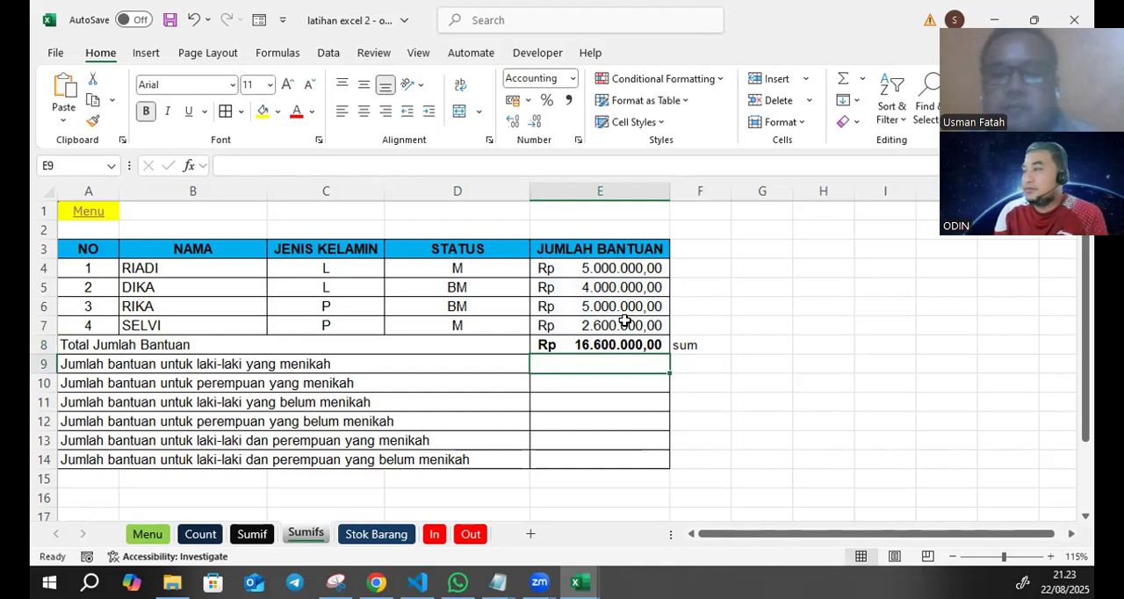
- Start a SUMIFS formula in E9 for married men's aid, with E4:E7 as the sum range
left_click(767, 281)
left_click(214, 366)
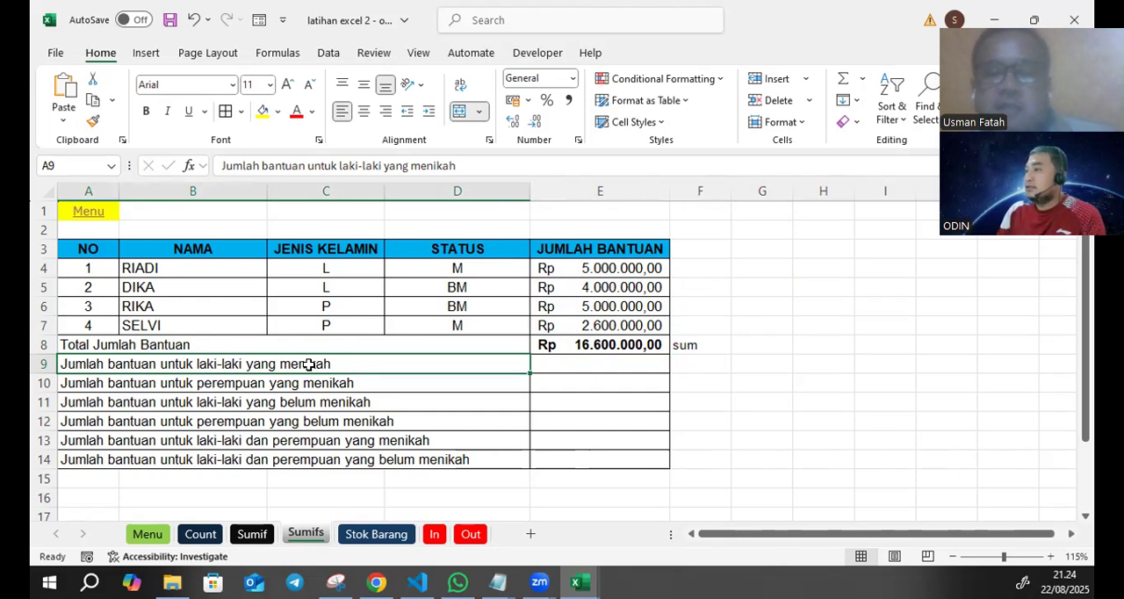
left_click(569, 367)
type("=")
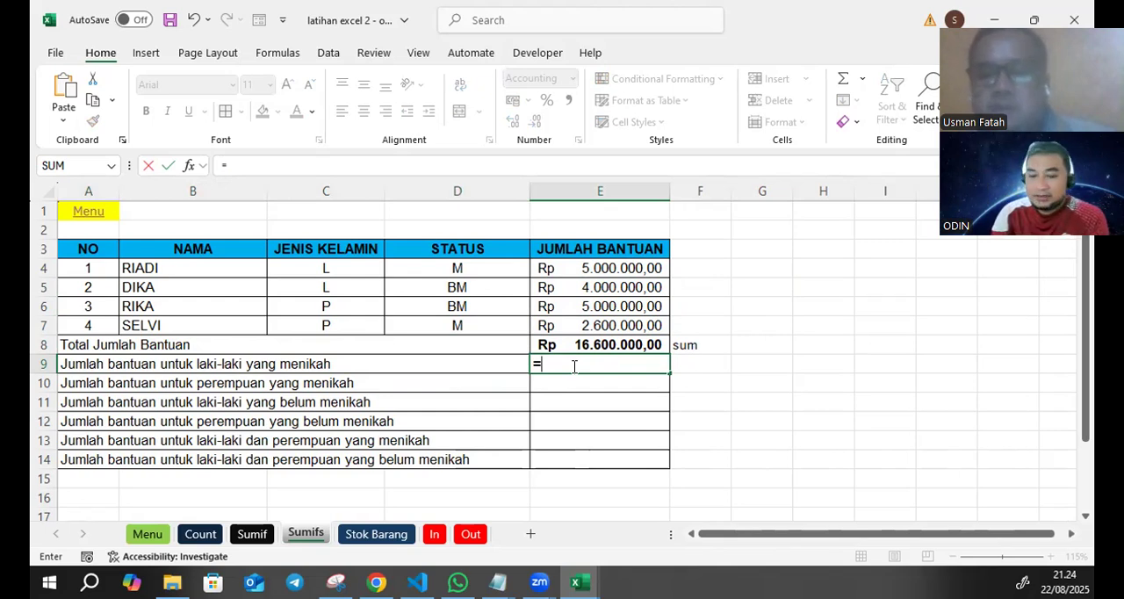
type("sumifs(")
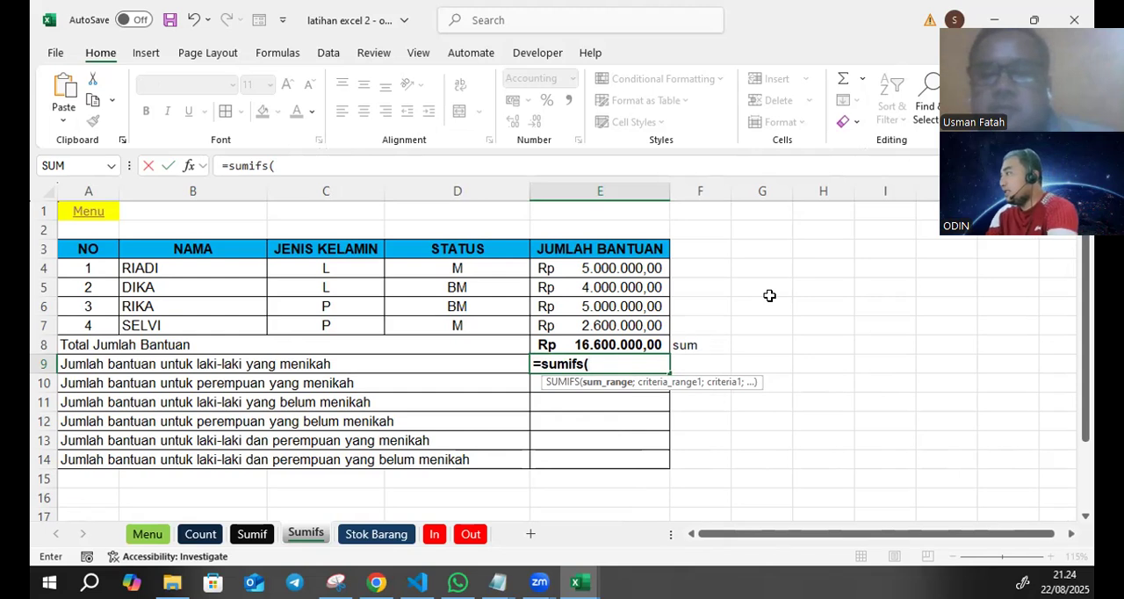
left_click(269, 166)
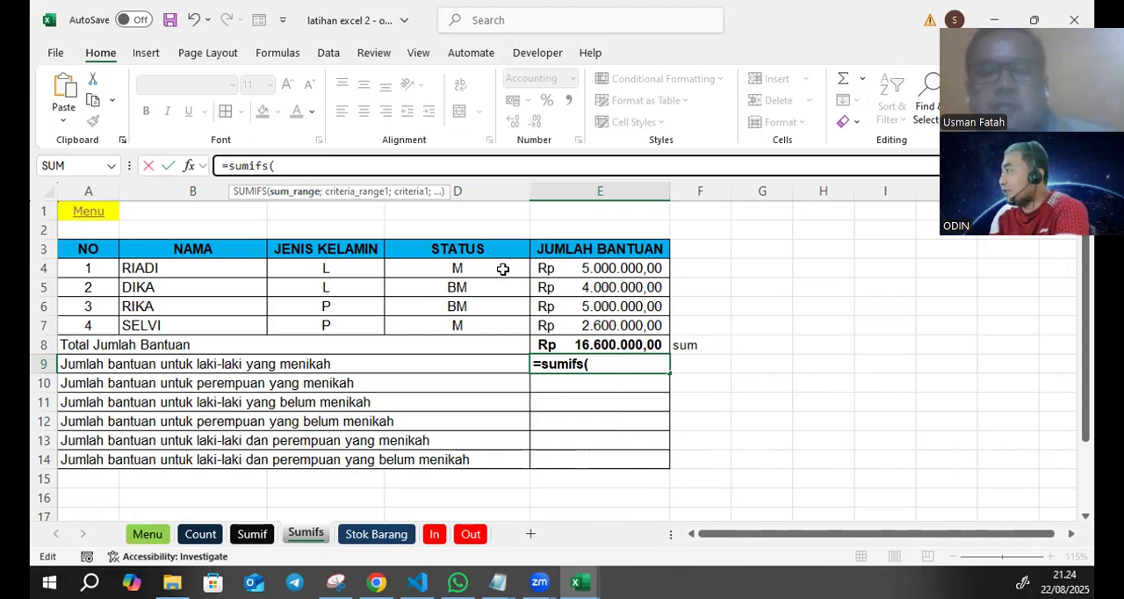
left_click_drag(570, 267, 567, 329)
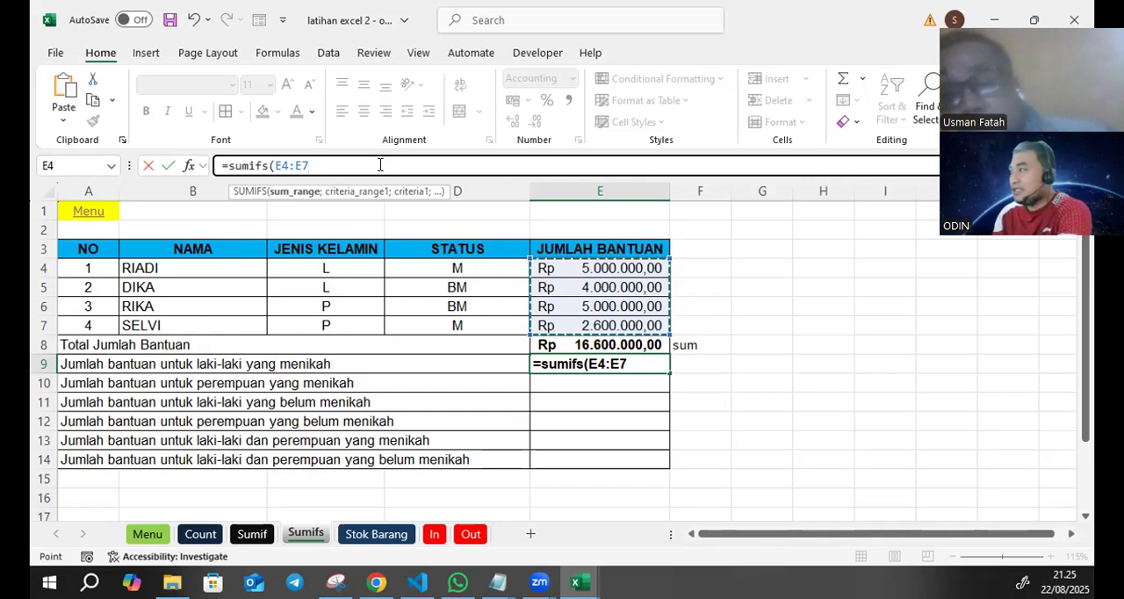
- Add the gender column C4:C7 as the first criteria range in the E9 formula, with criterion "L"
type(";")
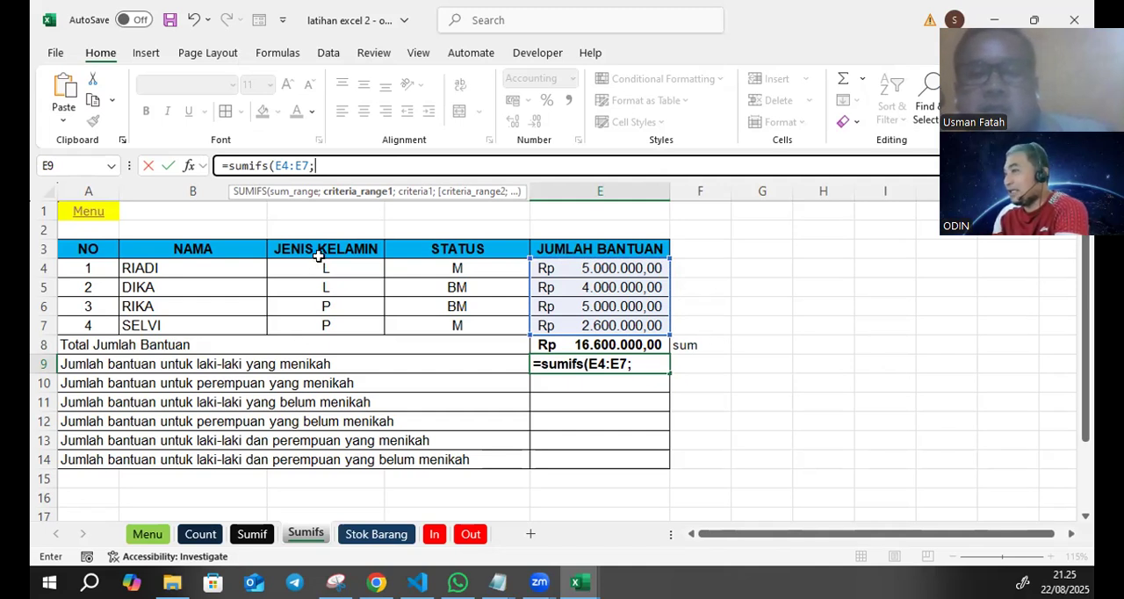
left_click_drag(319, 260, 315, 317)
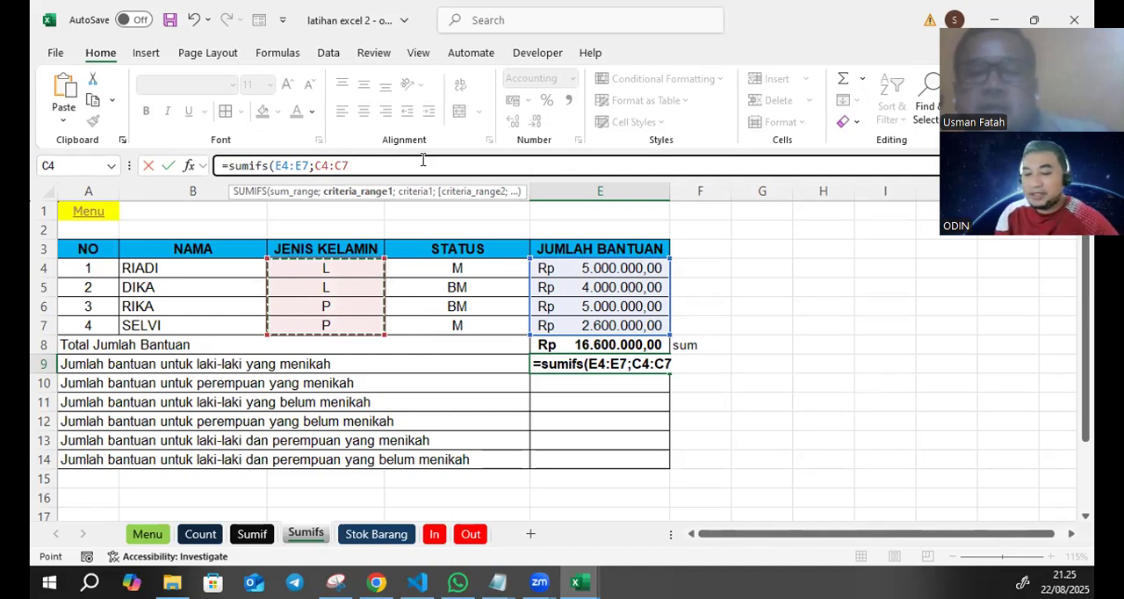
type(";")
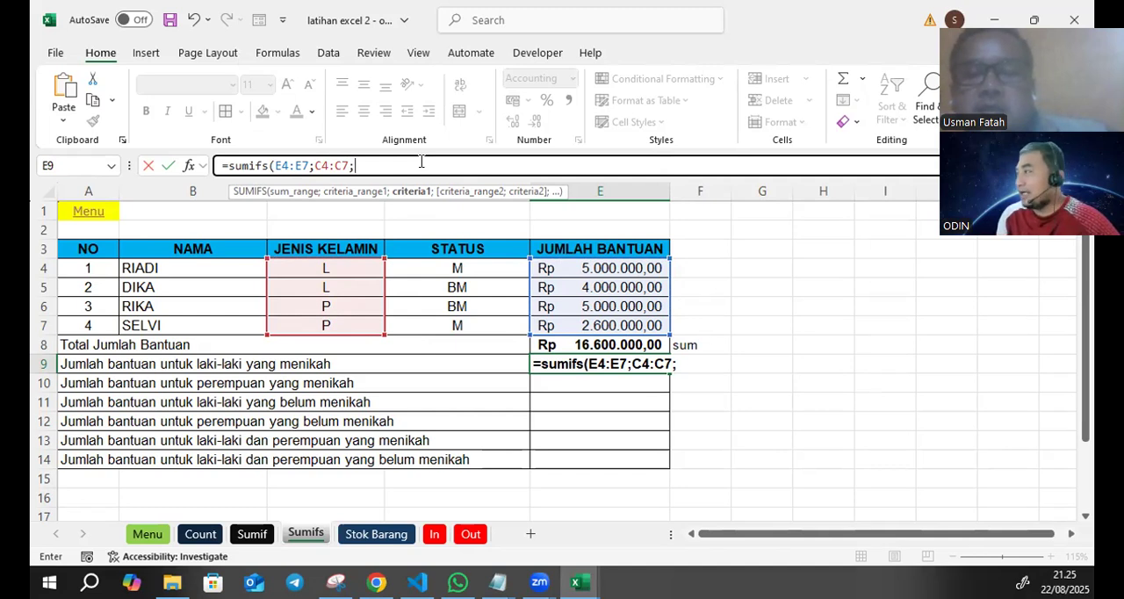
type("\"L")
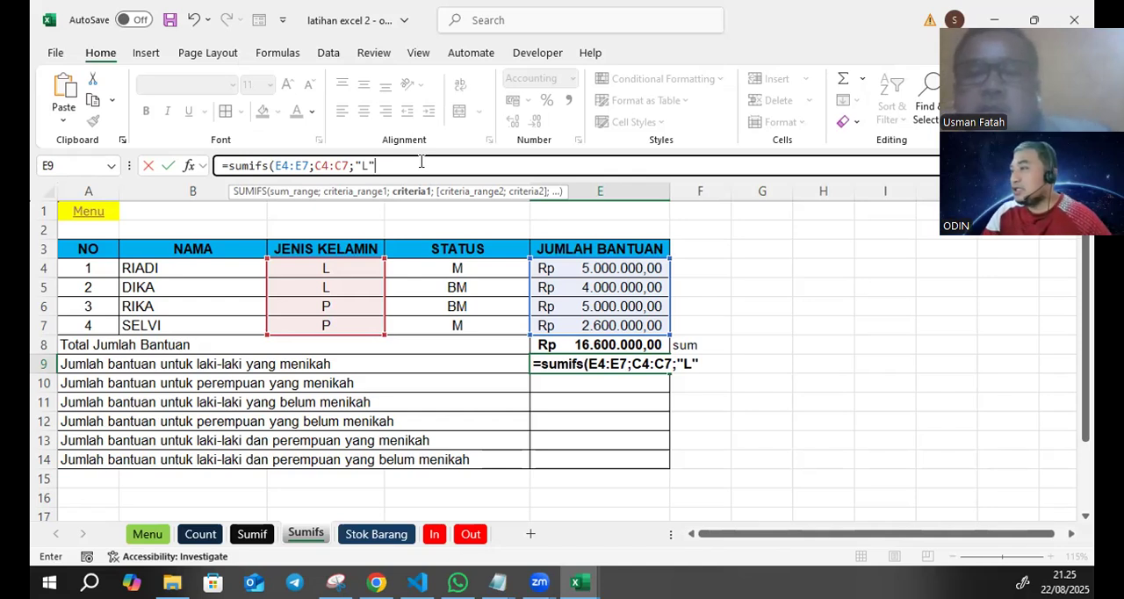
- Complete the E9 formula with status range D4:D7 and criterion "M", and check it against the record in row 4
type(";")
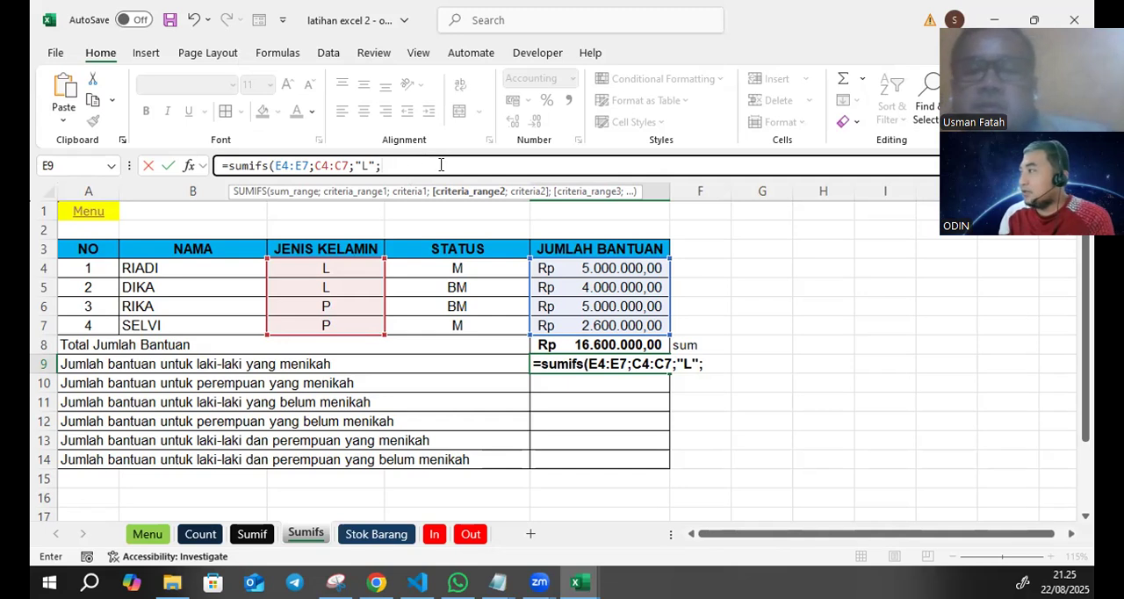
left_click_drag(458, 266, 462, 309)
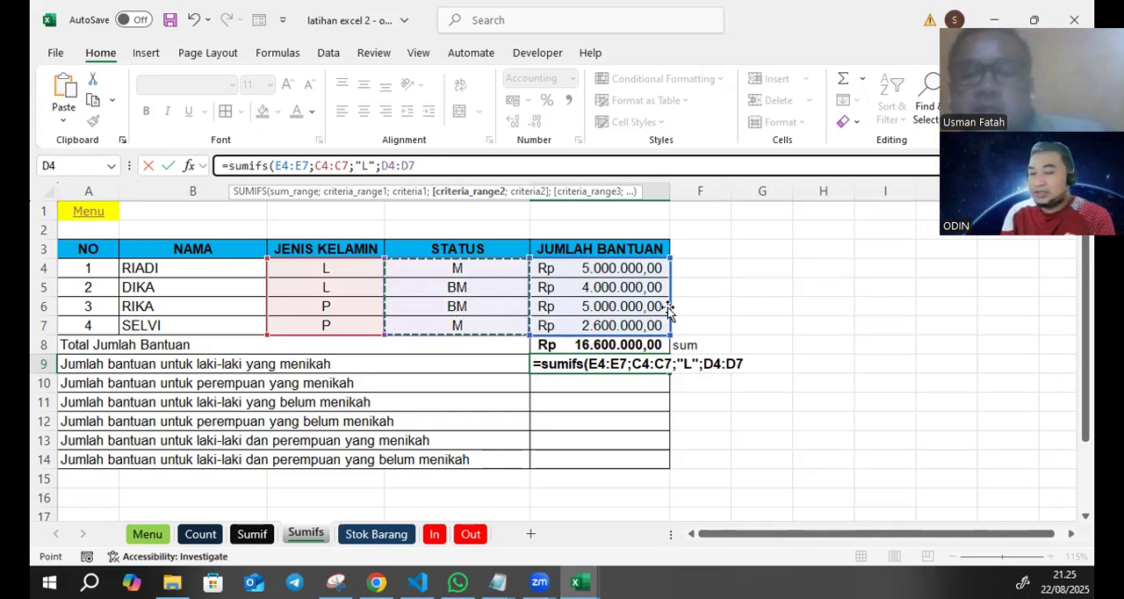
type(";")
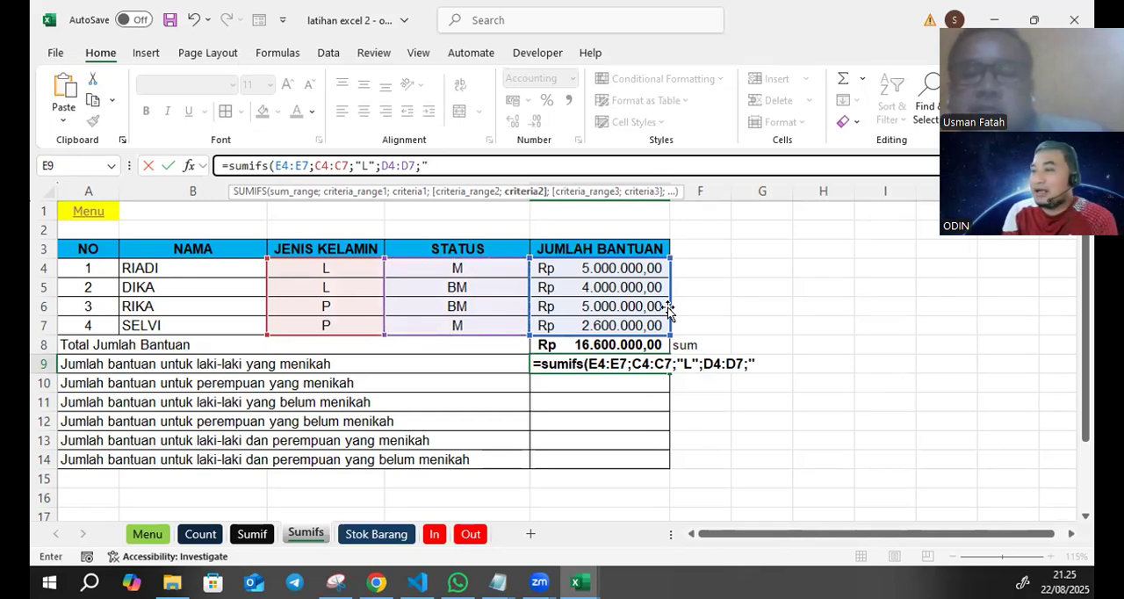
type("\"M")
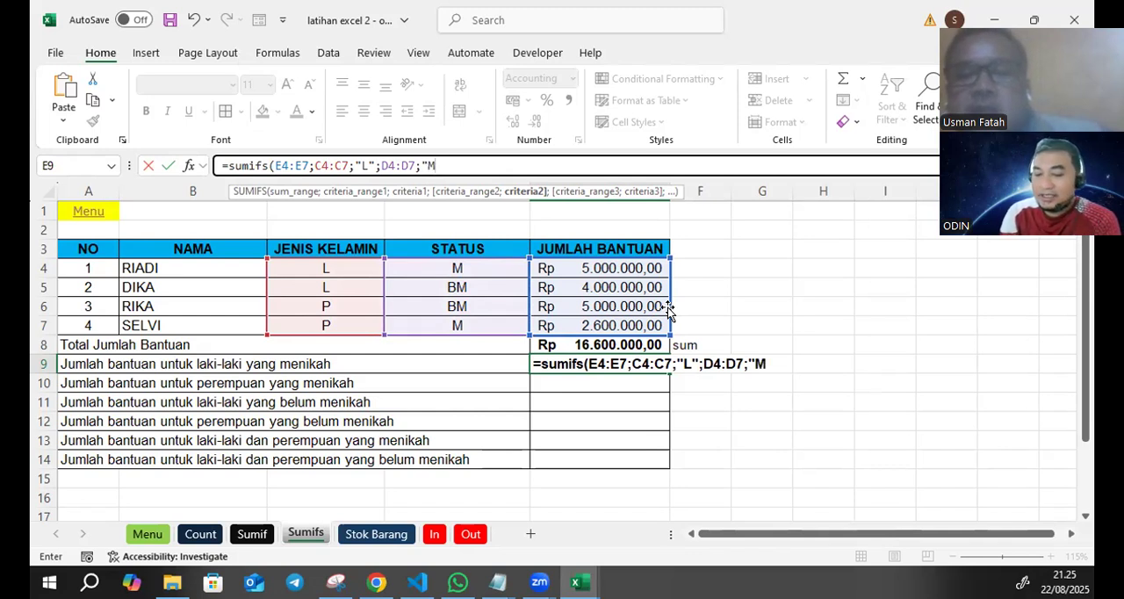
type("\")")
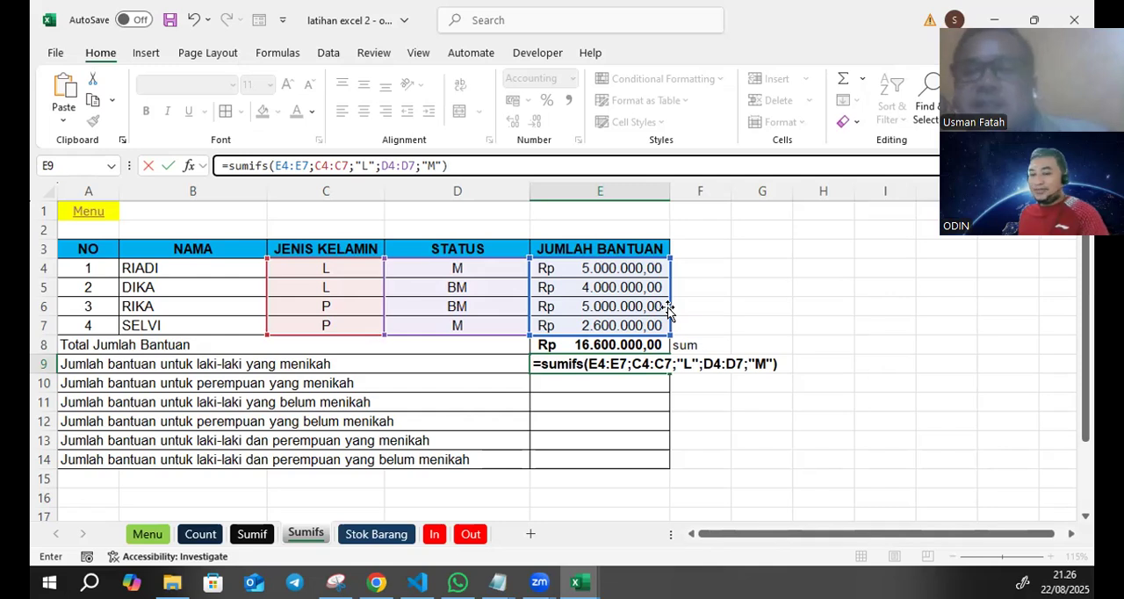
key("Return")
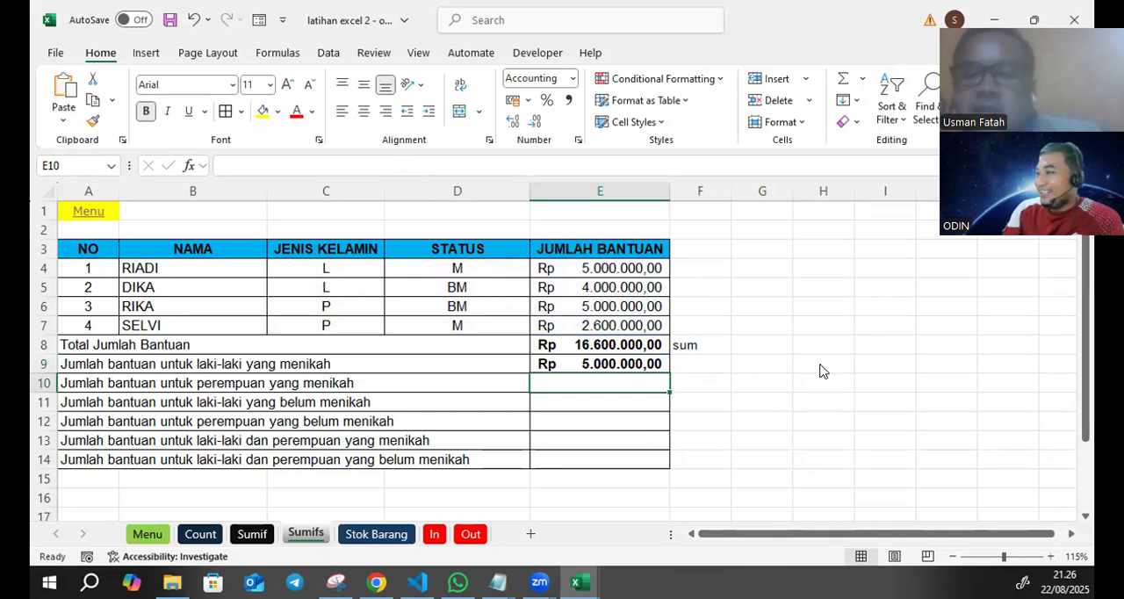
left_click_drag(345, 269, 474, 270)
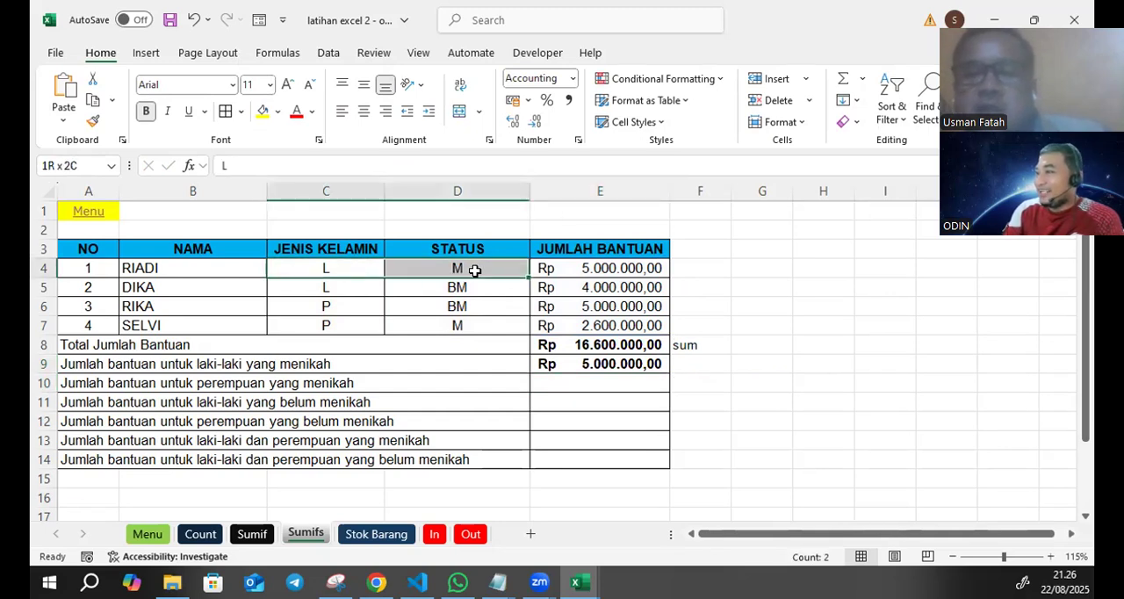
left_click(604, 268)
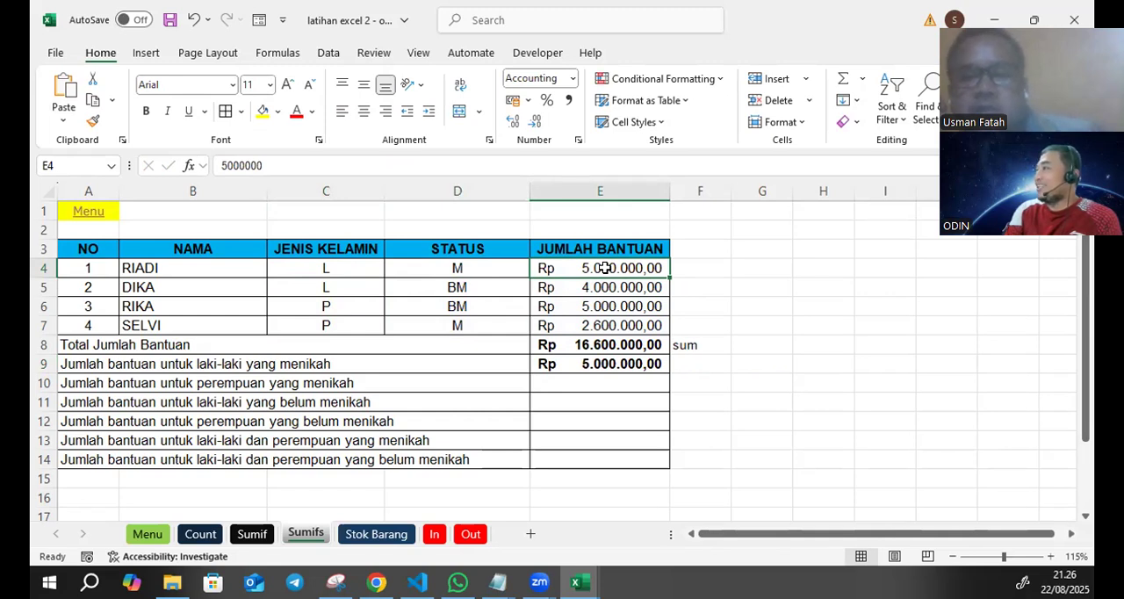
- Start a SUMIFS formula in E10 for married women's aid, with E4:E7 as the sum range
left_click(582, 381)
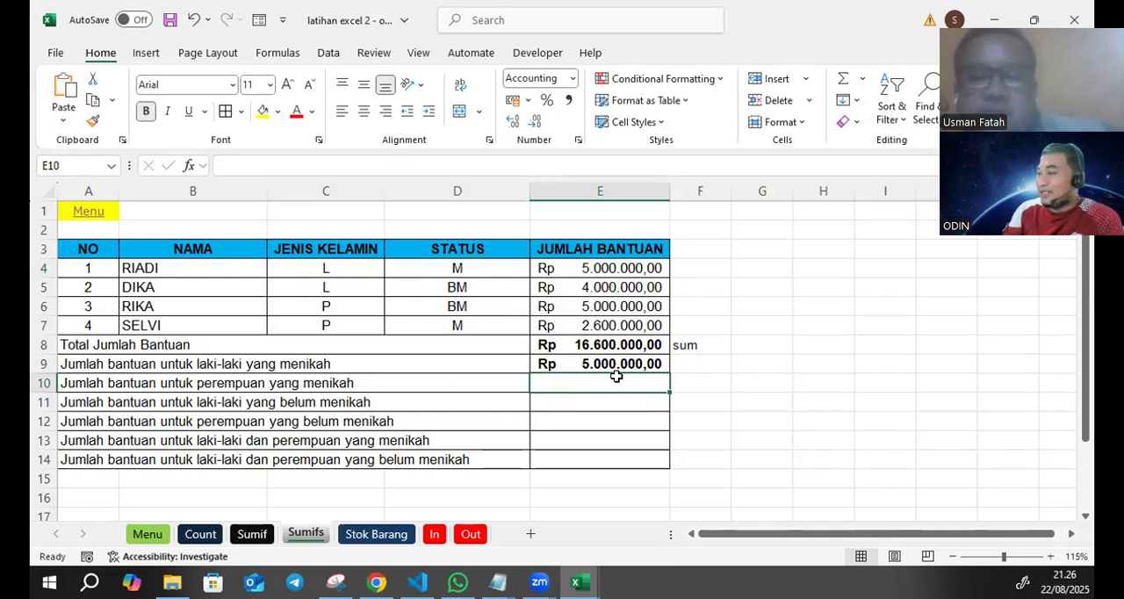
type("=")
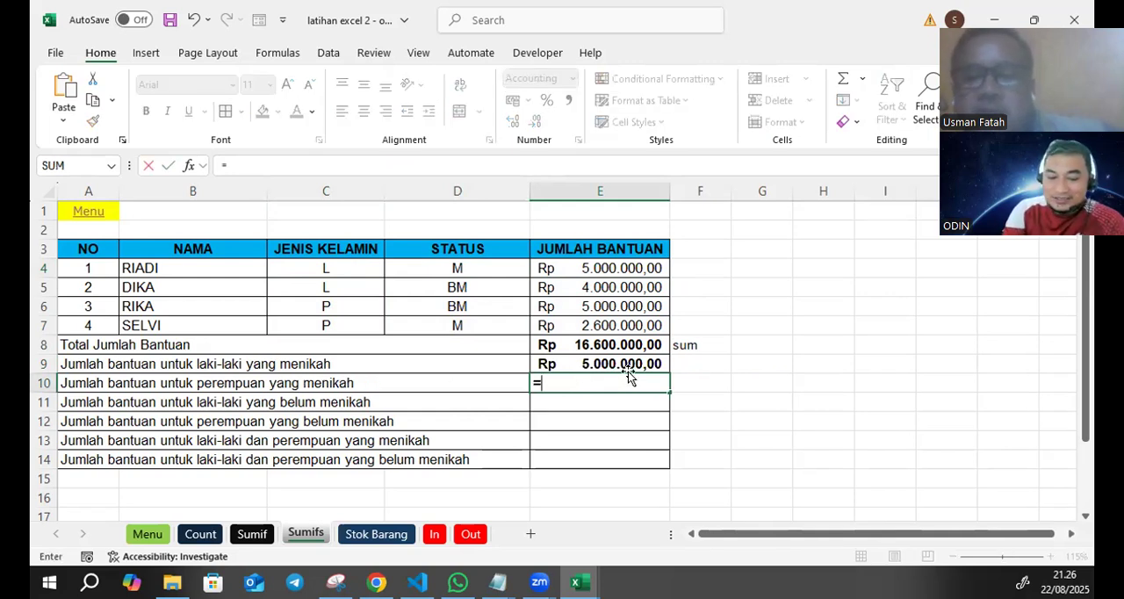
type("SUMIFS(")
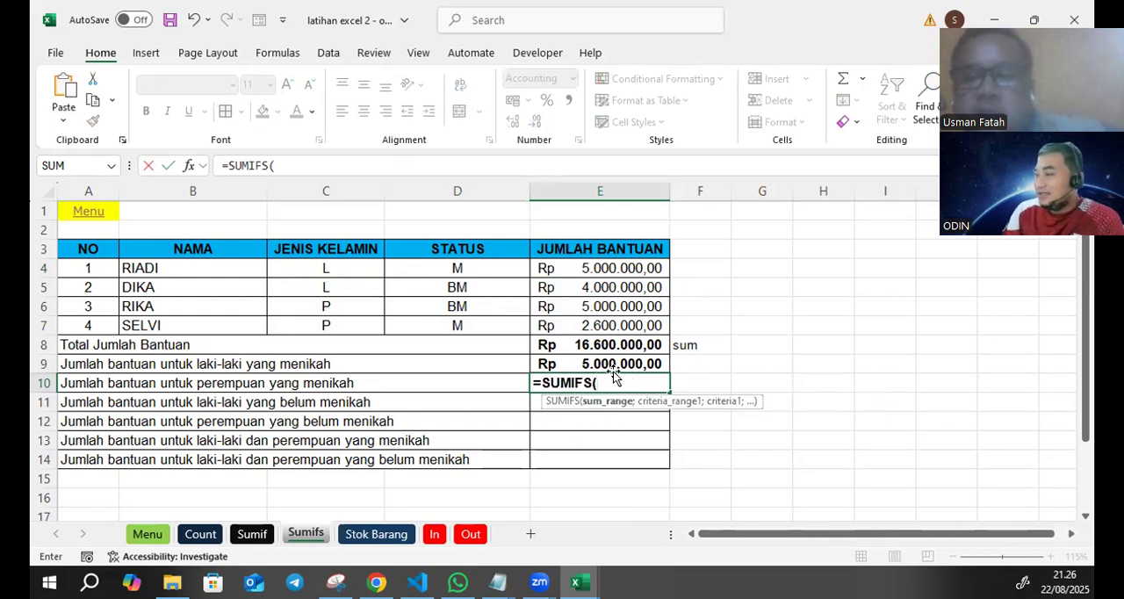
left_click_drag(620, 322, 620, 321)
type(";")
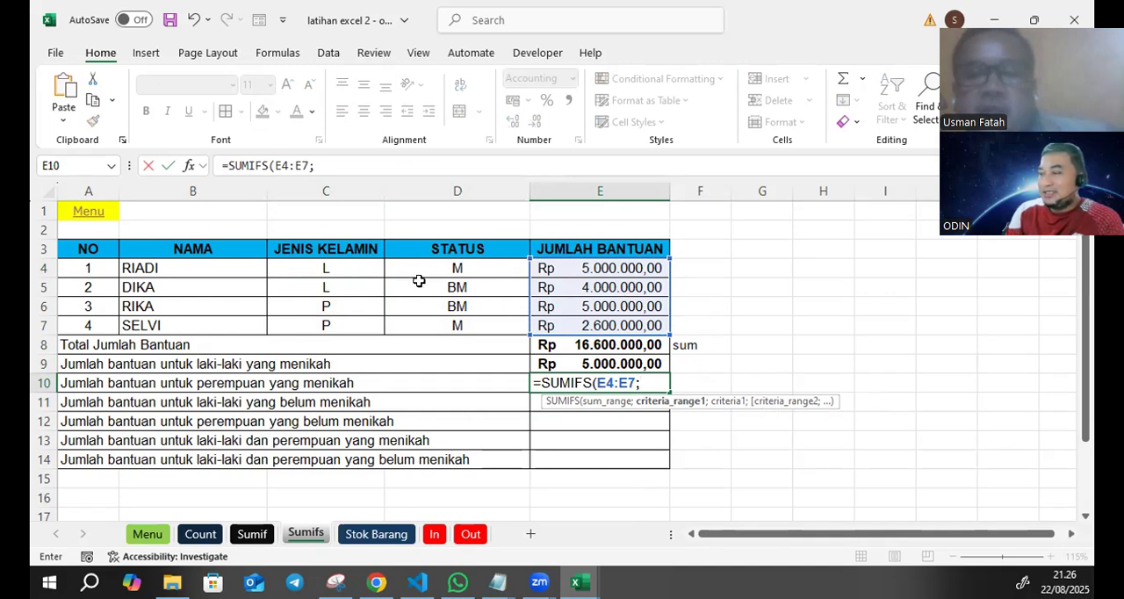
- Add the gender column C4:C7 as the first criteria range in the E10 formula, with criterion "P"
left_click_drag(358, 272, 355, 323)
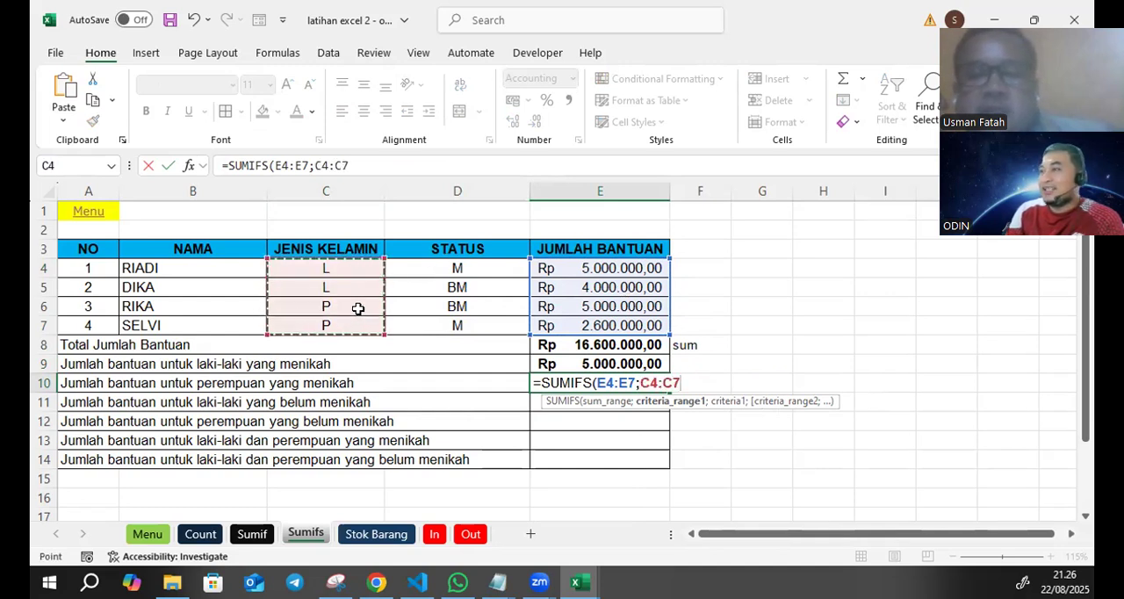
left_click(361, 161)
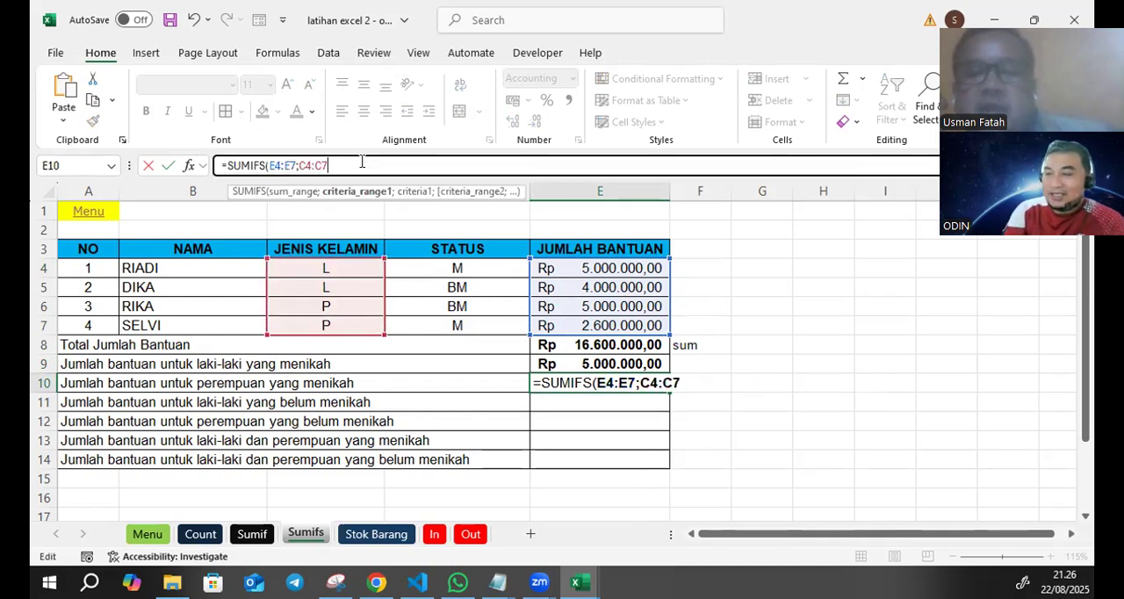
type(";\"P")
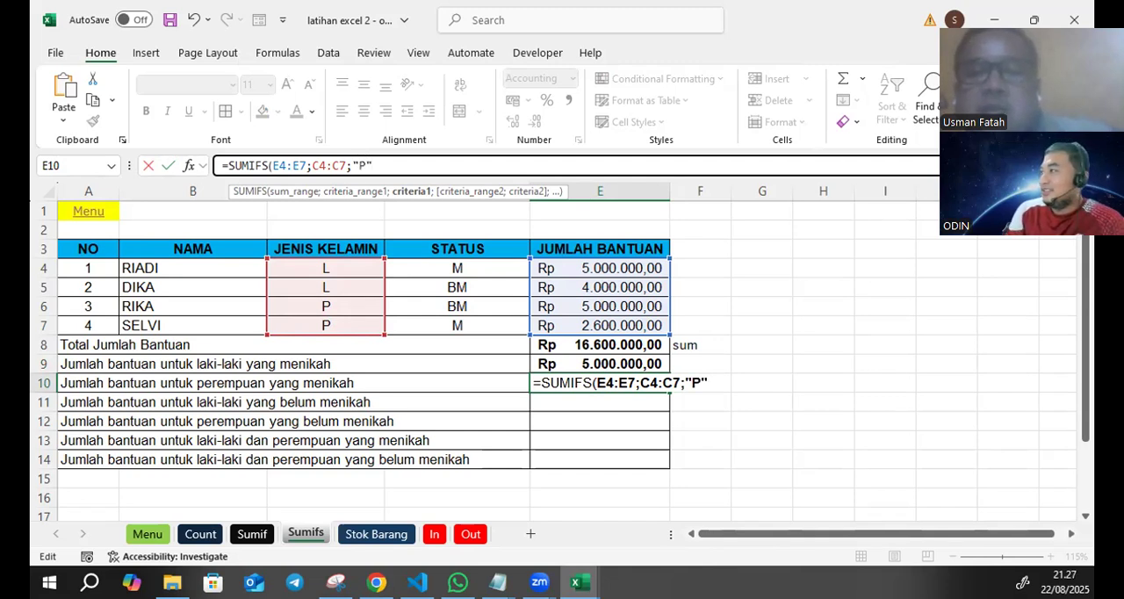
type(";")
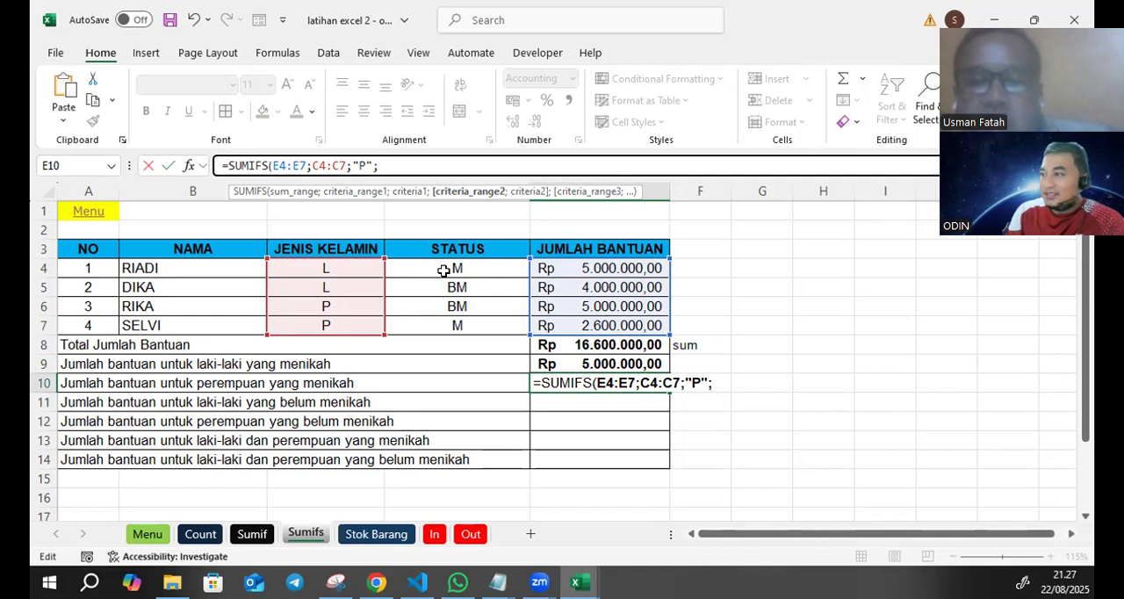
- Complete the E10 formula with status range D4:D7 and criterion "M"
left_click_drag(448, 267, 446, 323)
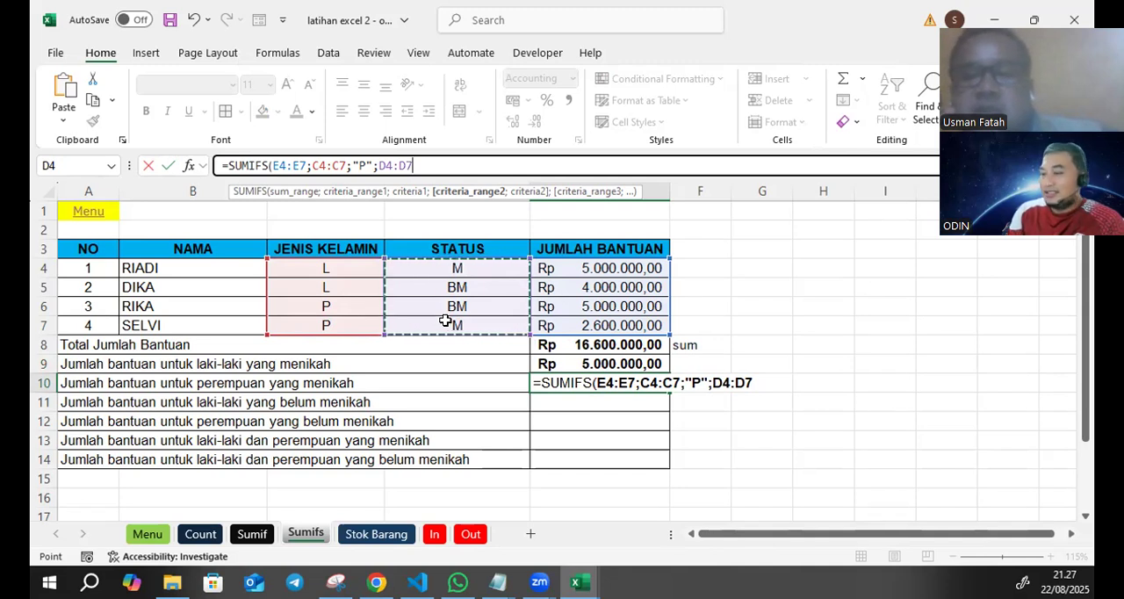
type(";")
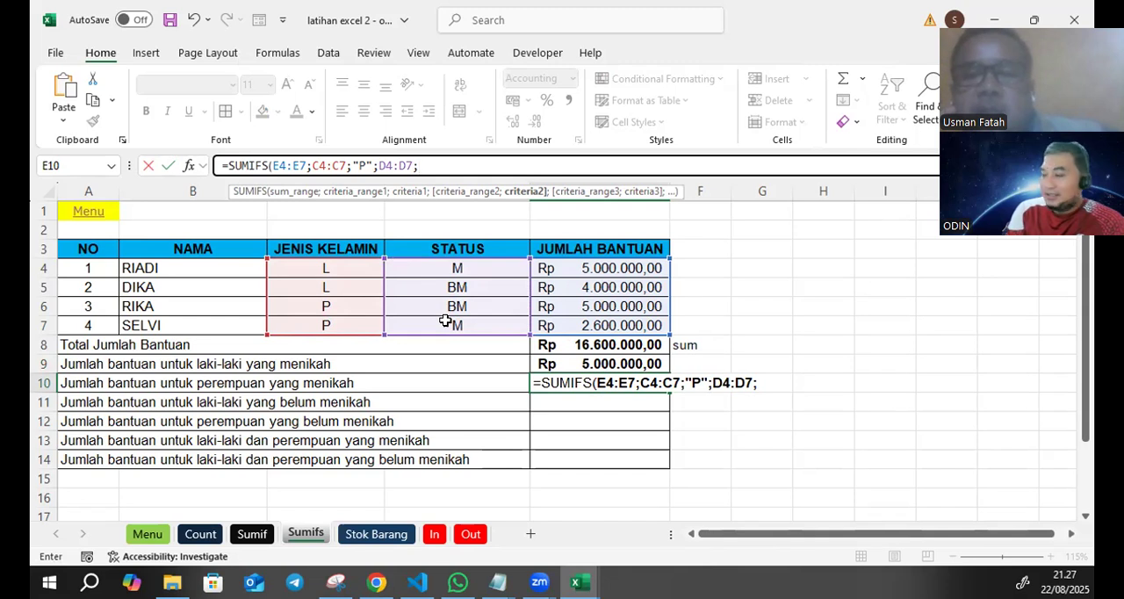
type("\"M")
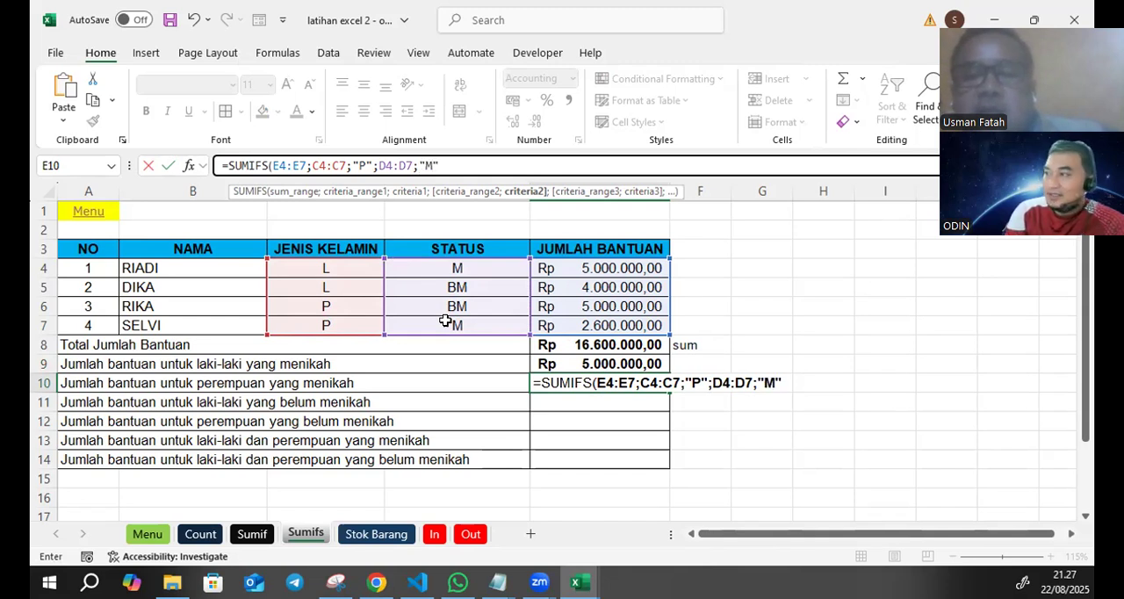
type("\")")
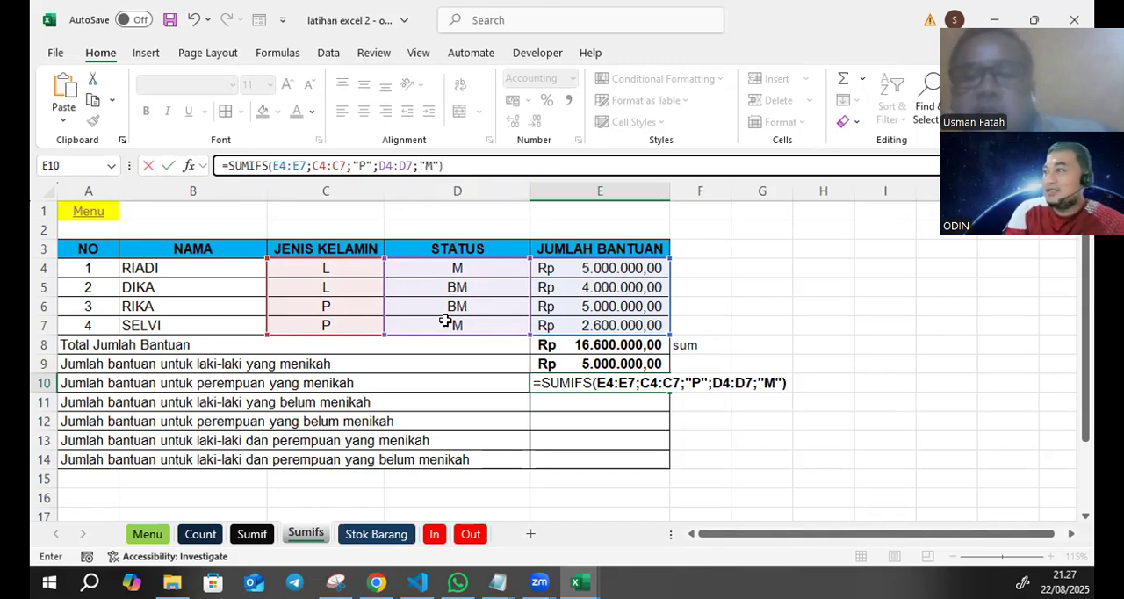
key("Return")
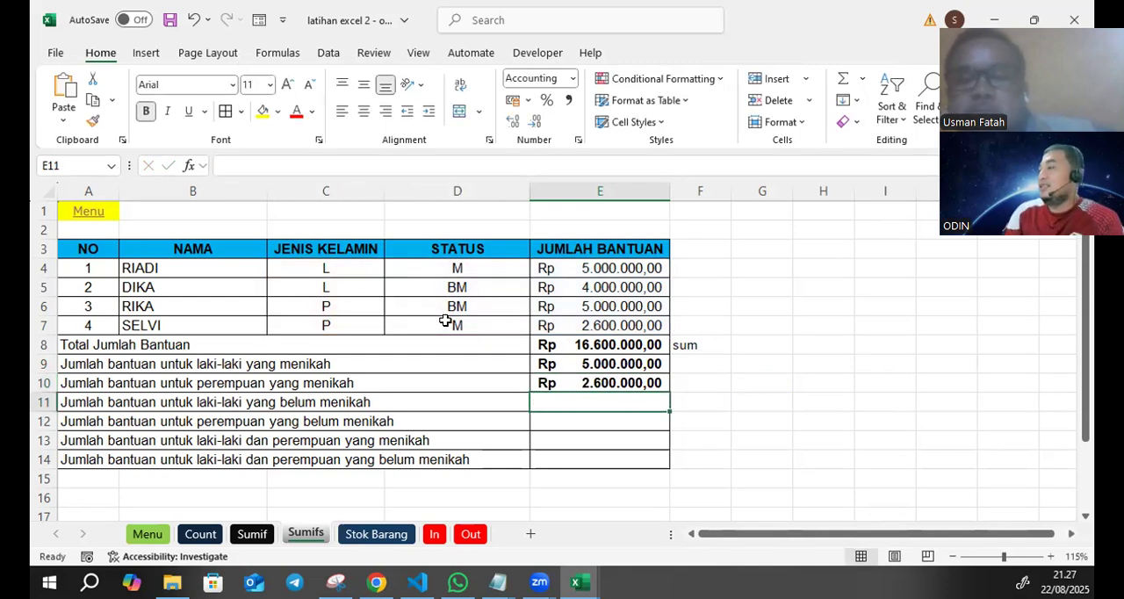
- Copy the SUMIFS formula text from E10 into E11, keeping its ranges identical
left_click(595, 383)
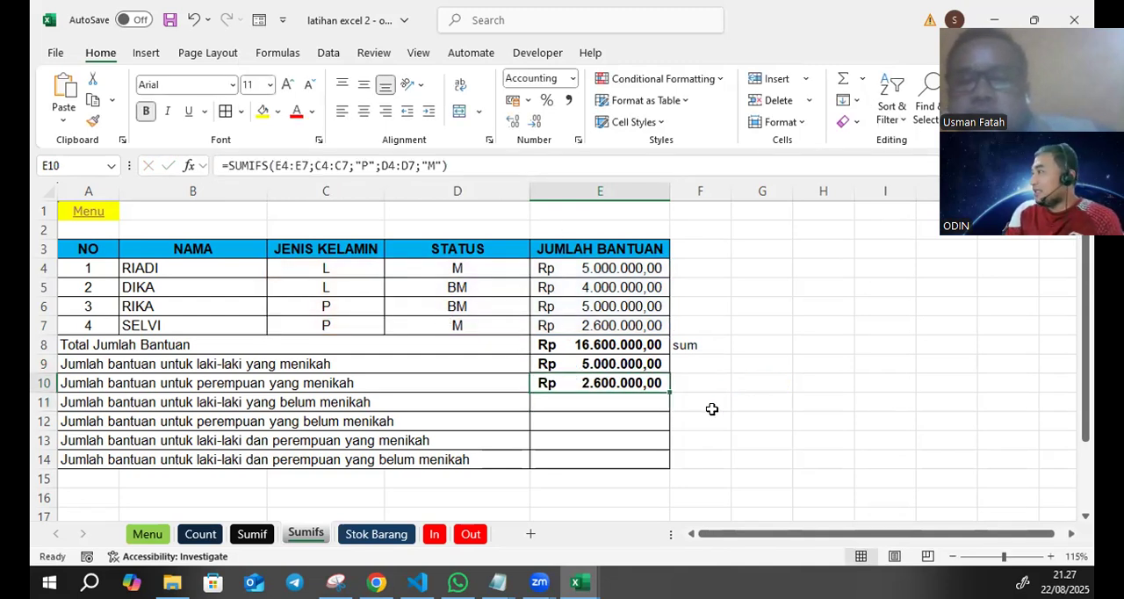
left_click_drag(460, 166, 221, 165)
key("ctrl+c")
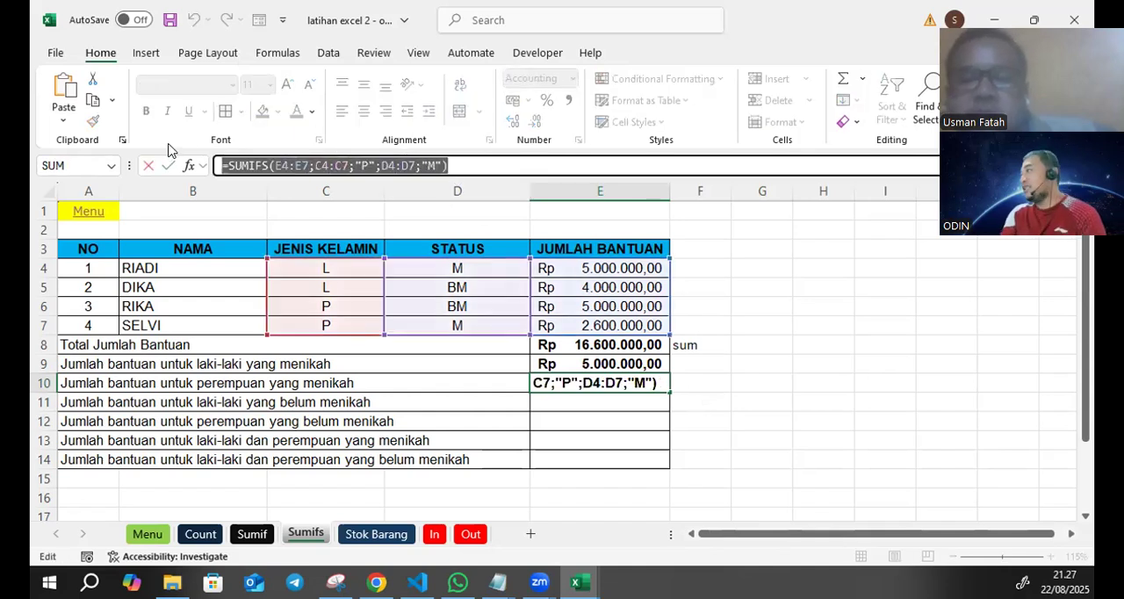
key("Return")
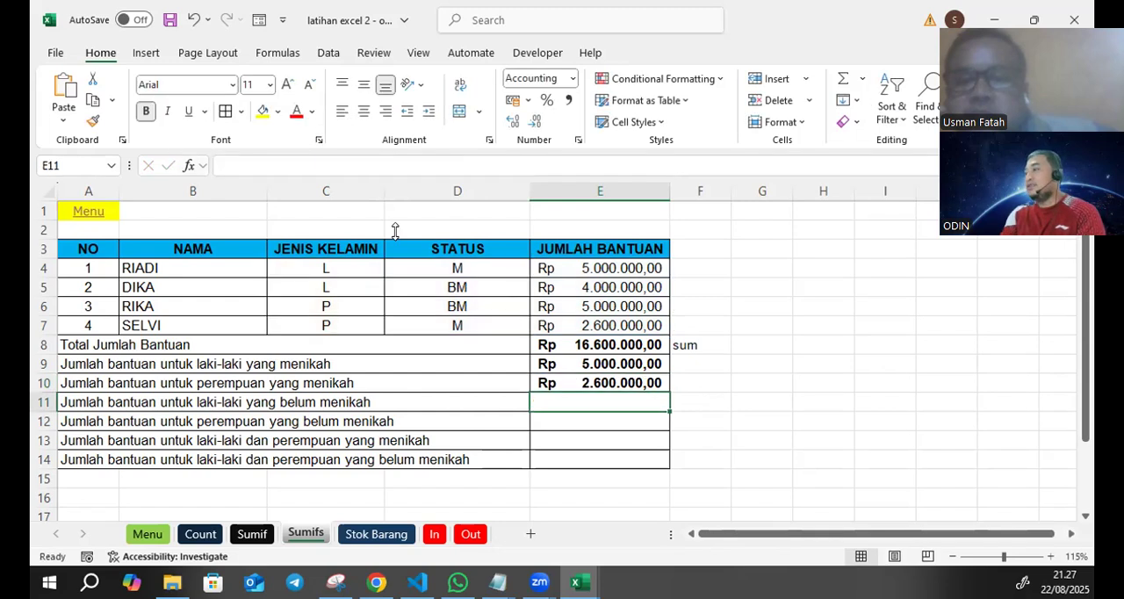
left_click(750, 340)
left_click(626, 401)
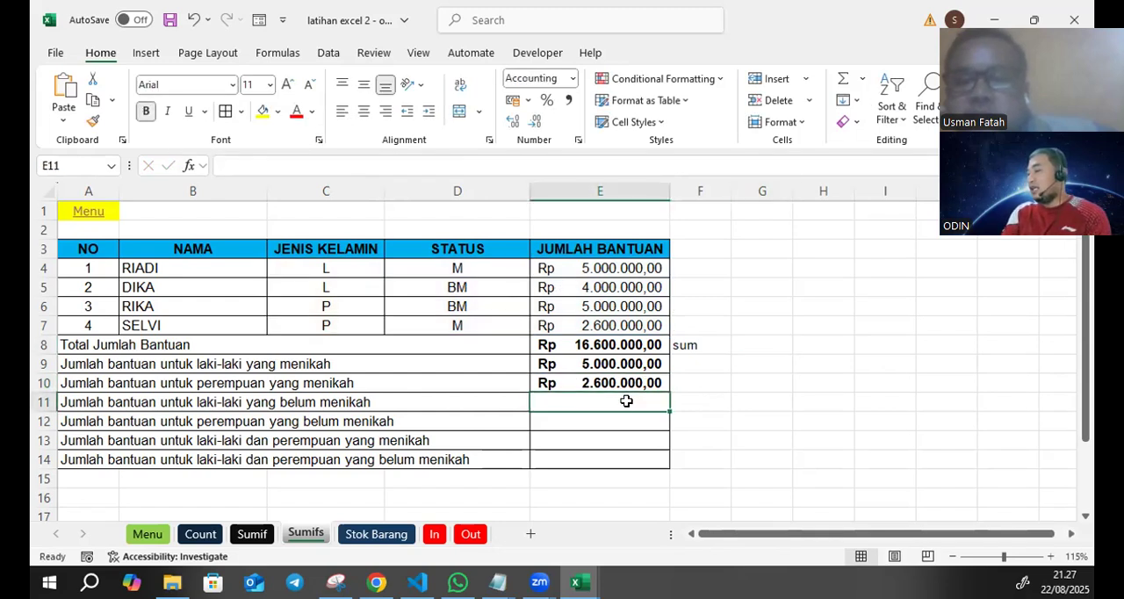
double_click(625, 401)
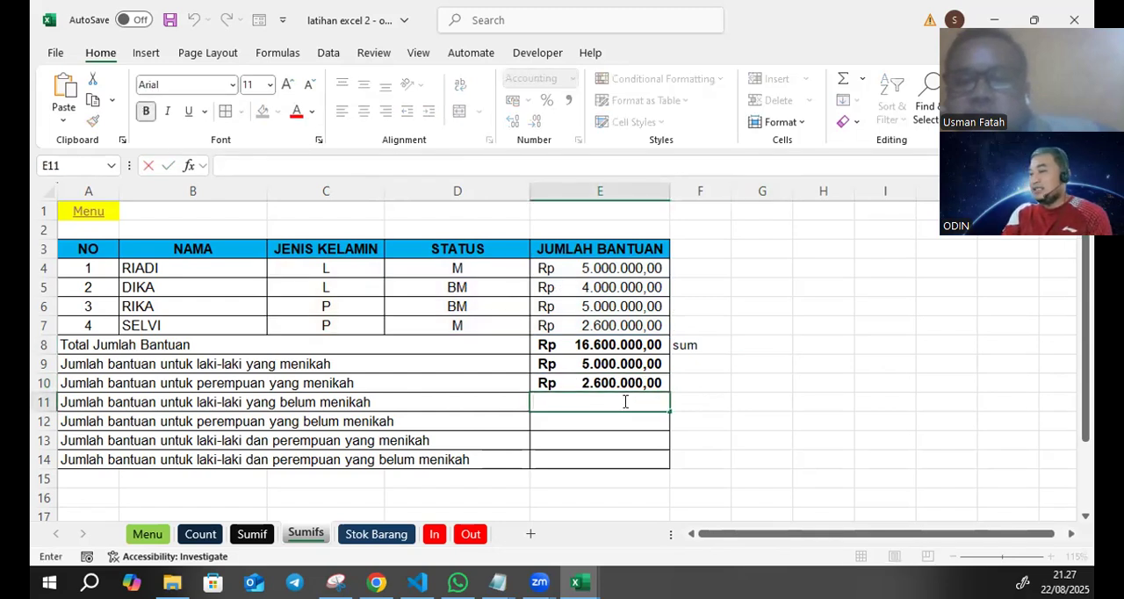
left_click(277, 156)
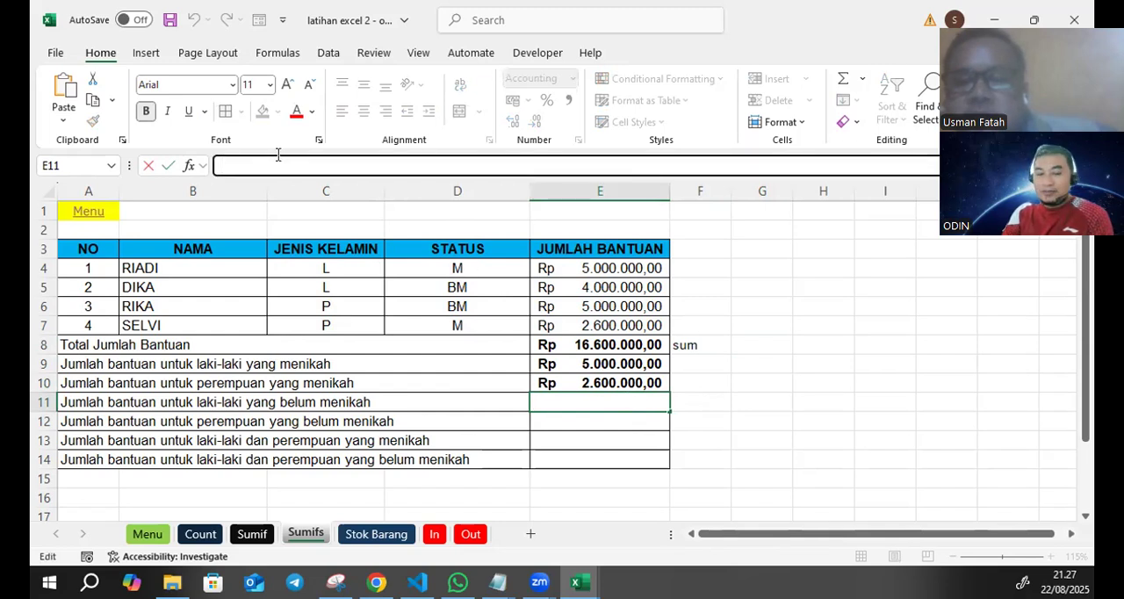
key("ctrl+v")
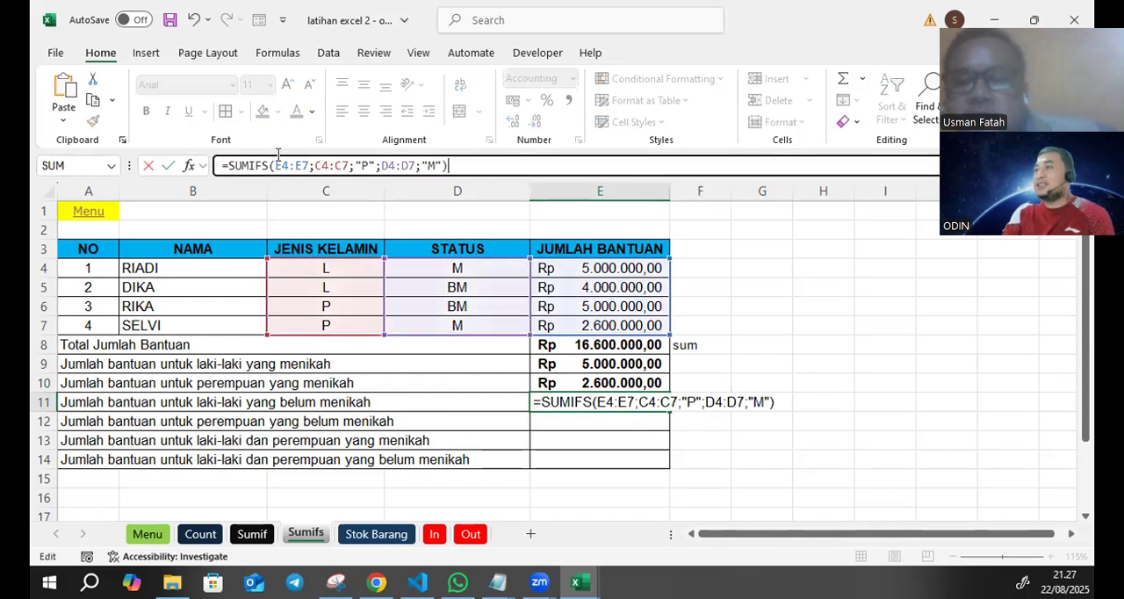
- Change the E11 formula's gender criterion to "L" and its status criterion to "BM" for unmarried men's aid
left_click(369, 164)
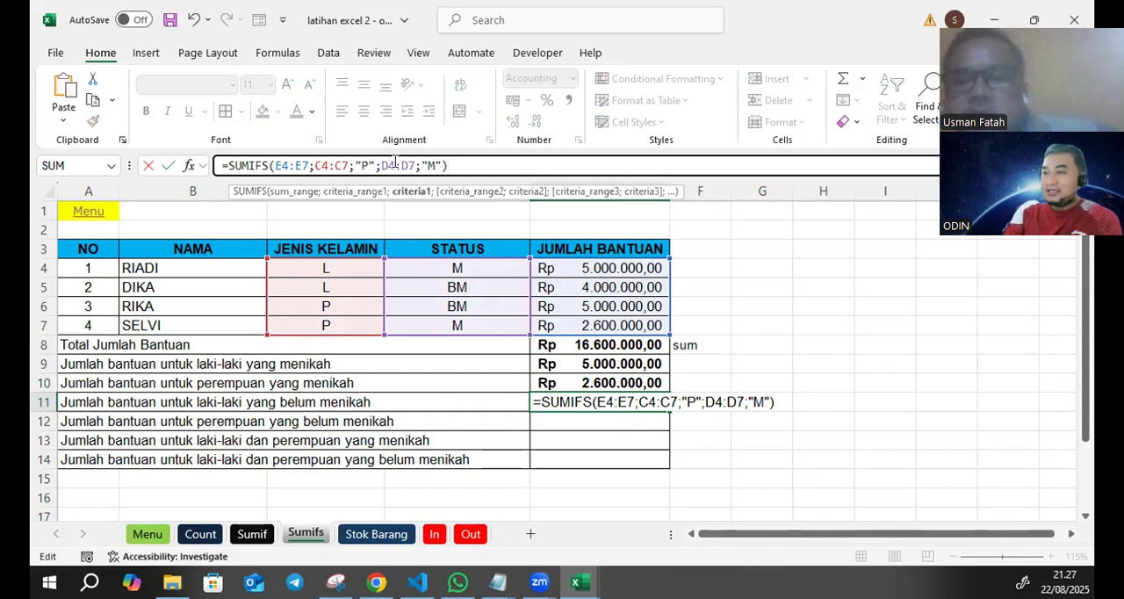
key("BackSpace")
type("L")
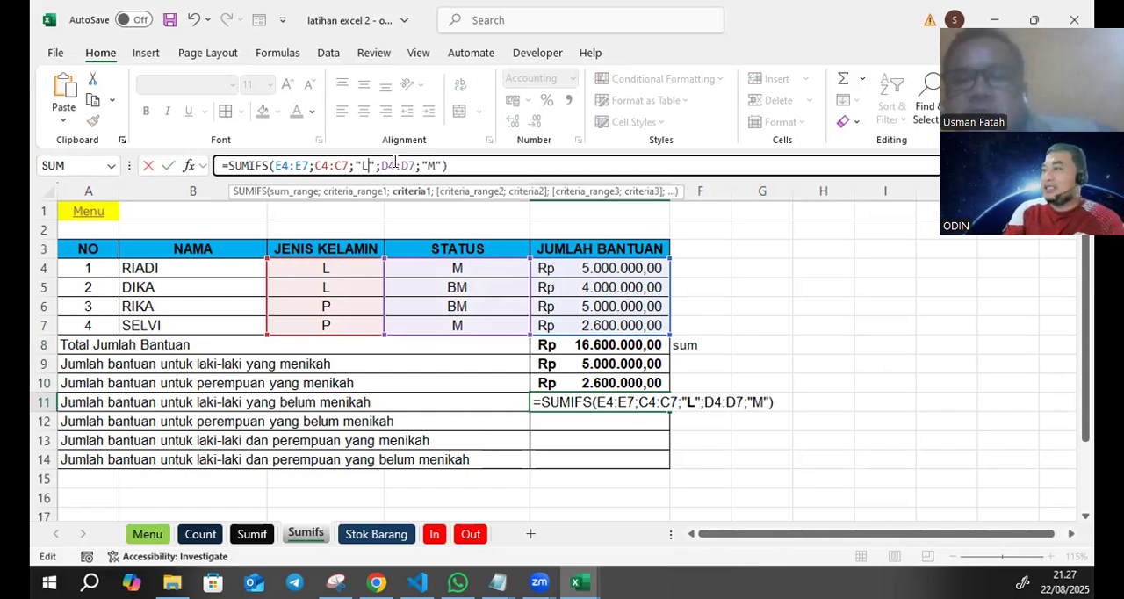
left_click(429, 165)
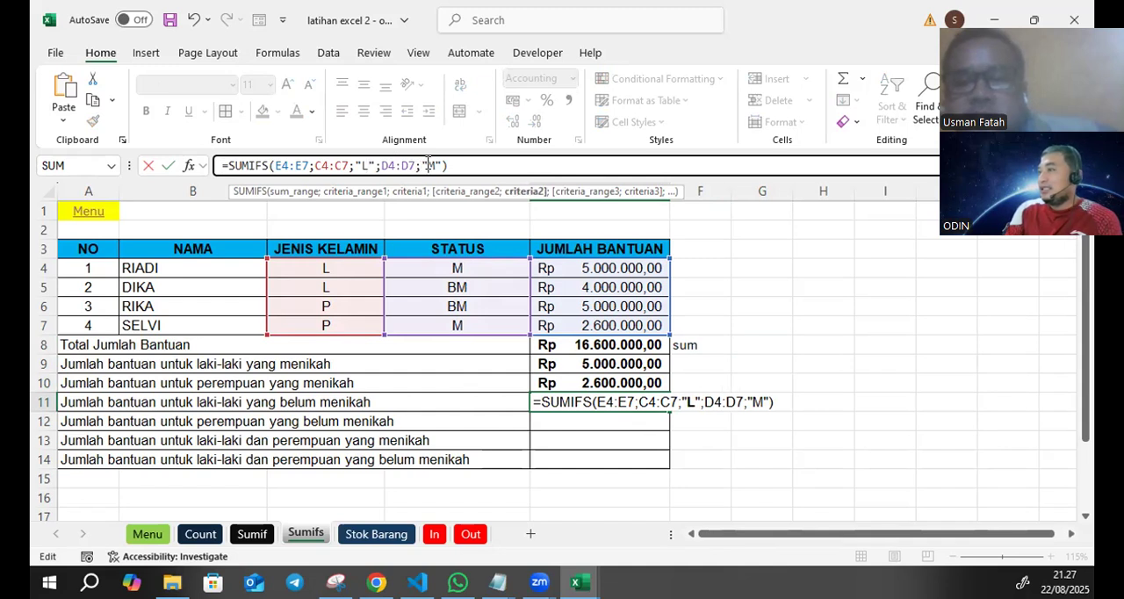
type("B")
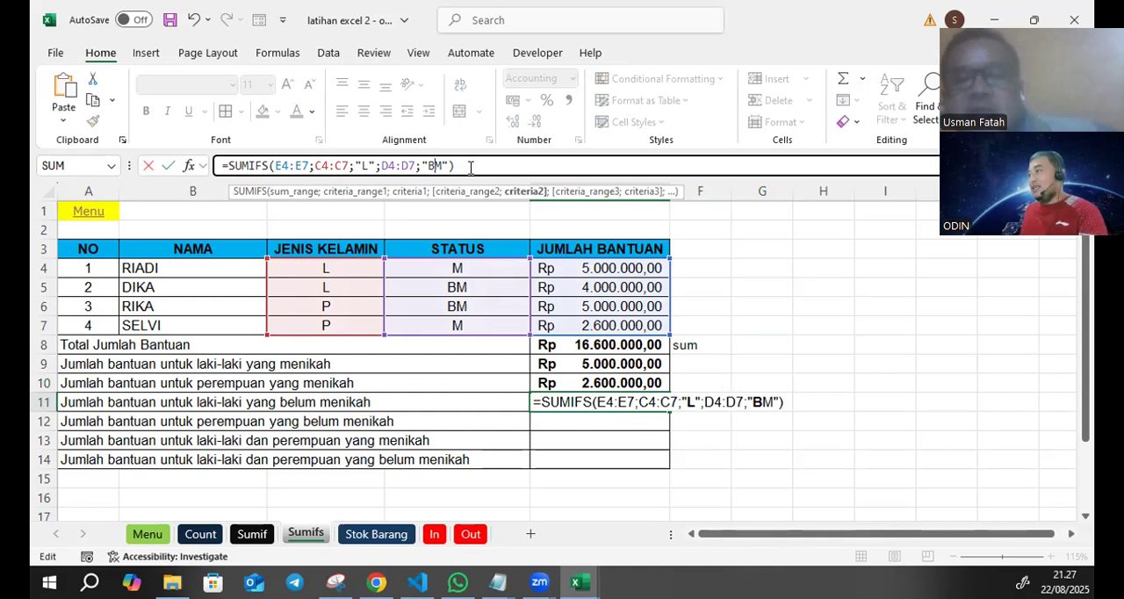
key("Return")
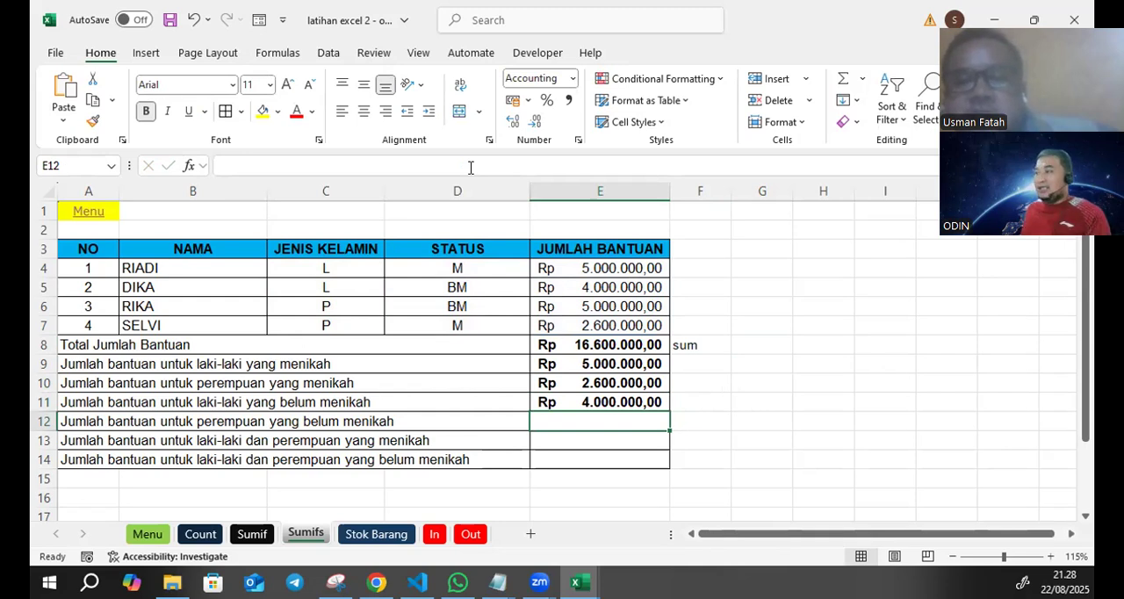
- Paste the copied SUMIFS formula into E12 and change its status criterion to "BM" for unmarried women's aid
key("ctrl+v")
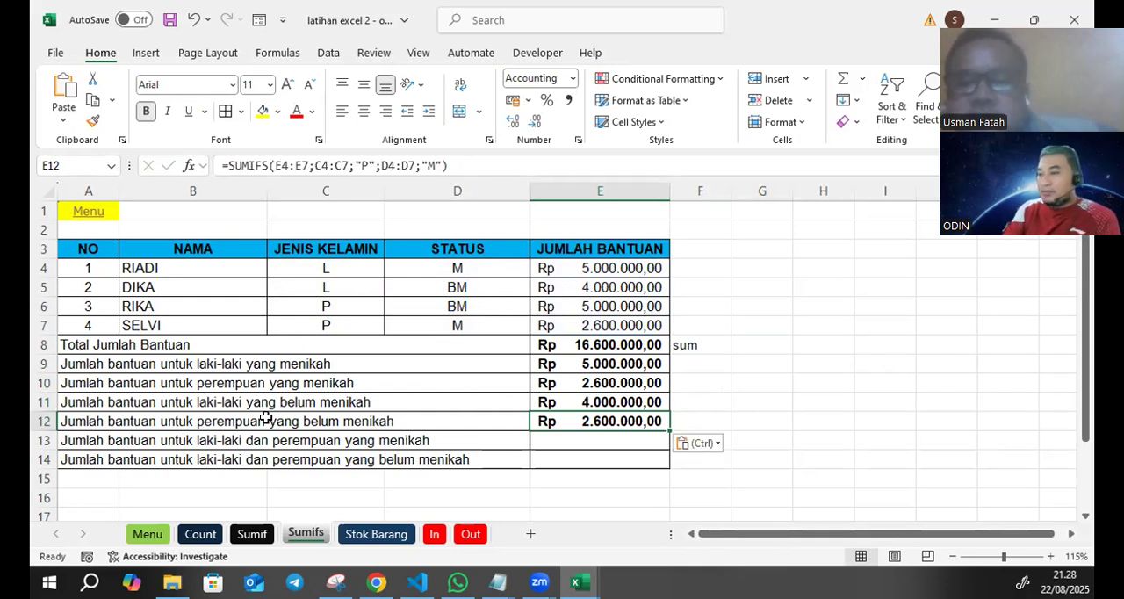
left_click(367, 165)
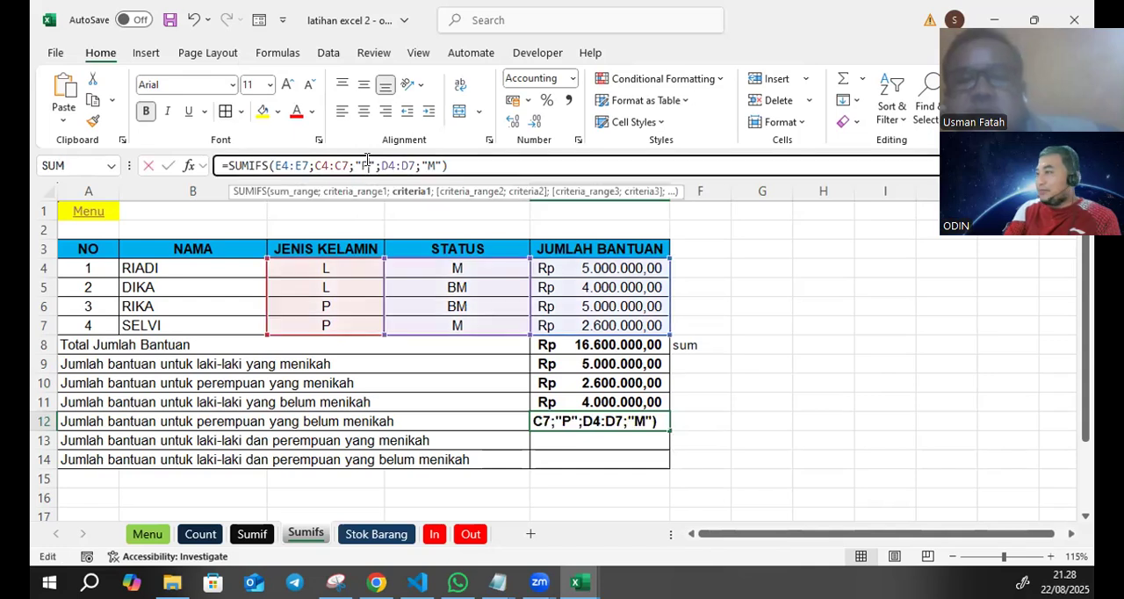
left_click(429, 165)
type("B")
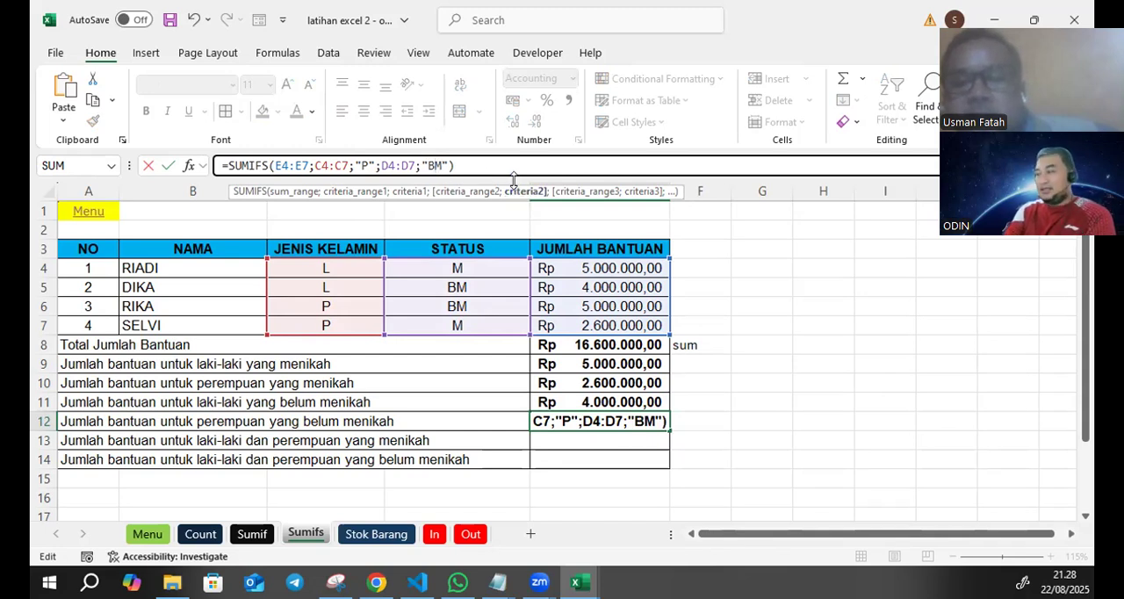
key("Return")
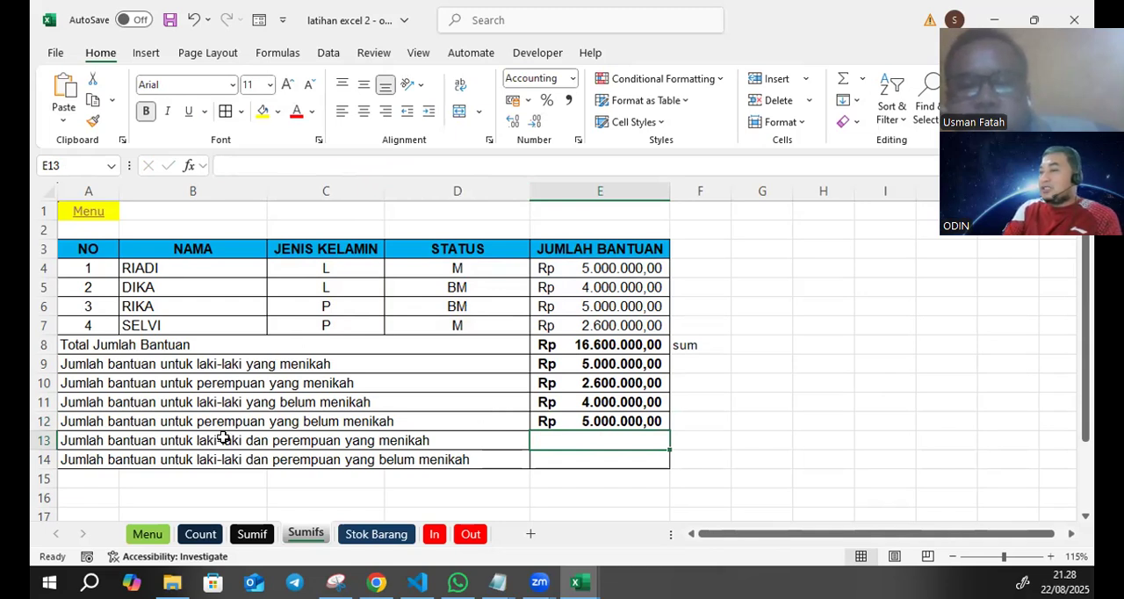
- Examine the row 13 question on married men and women against the gender range C4:C7 and status range D4:D7
left_click_drag(97, 439, 438, 434)
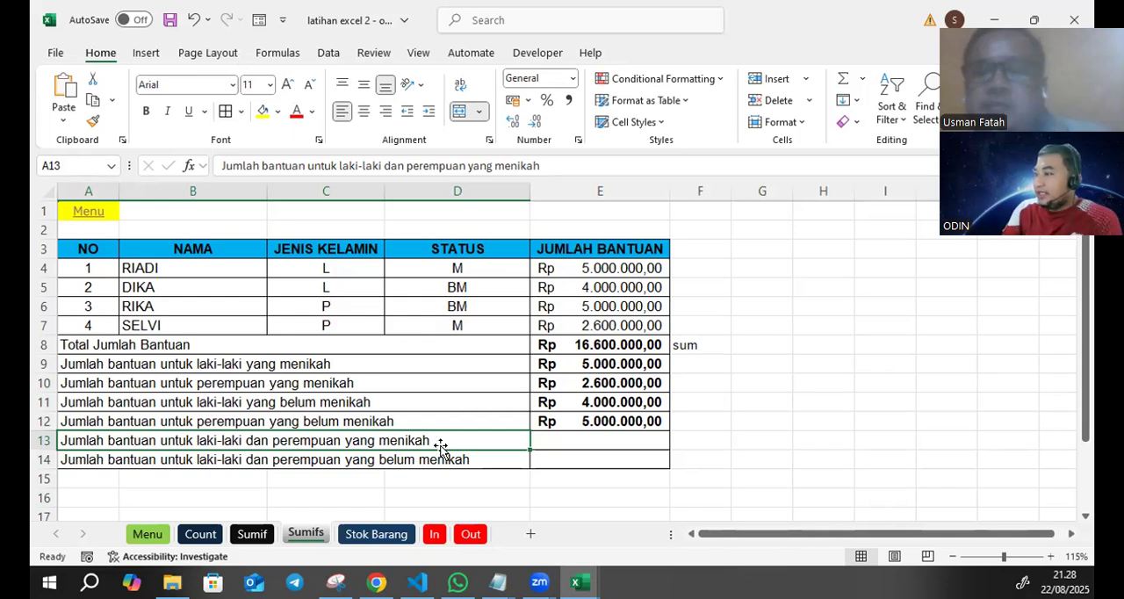
left_click(562, 444)
key("Return")
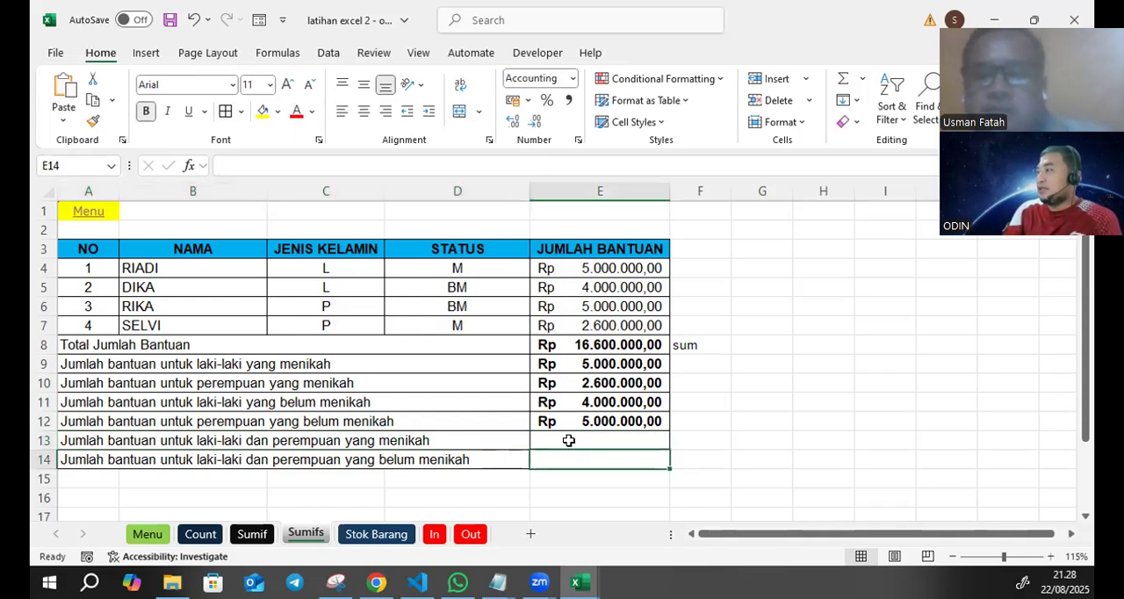
left_click(569, 439)
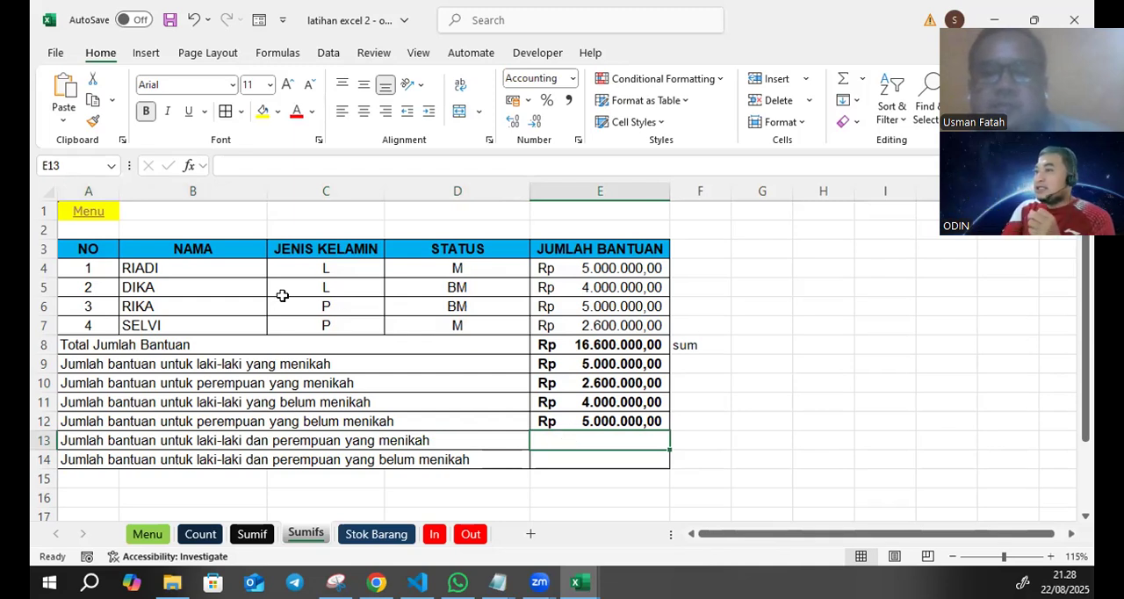
left_click_drag(358, 265, 364, 322)
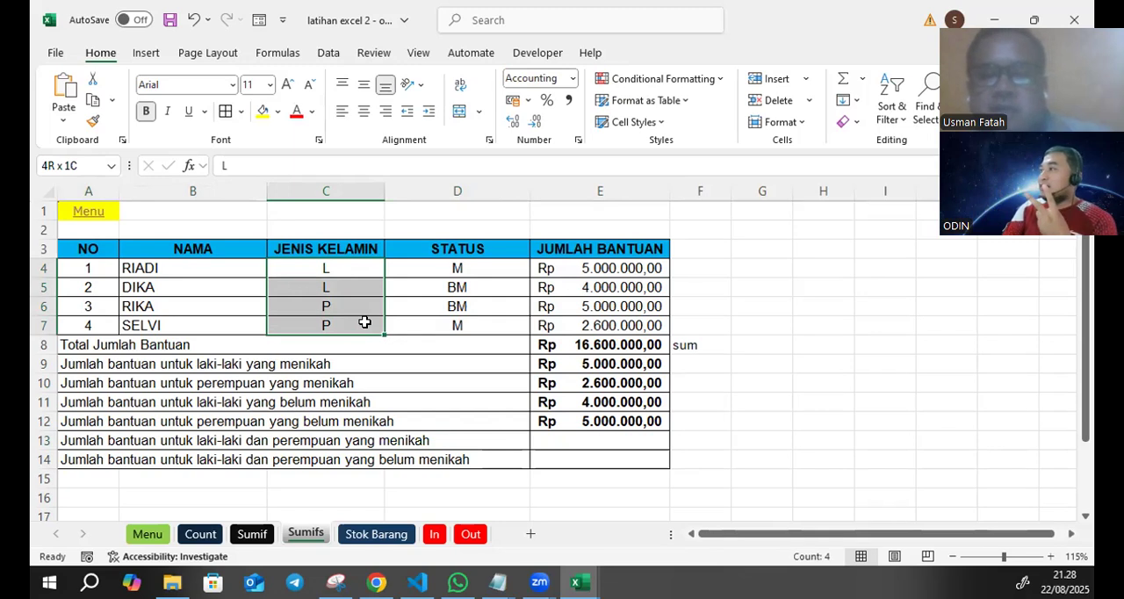
left_click_drag(457, 268, 457, 313)
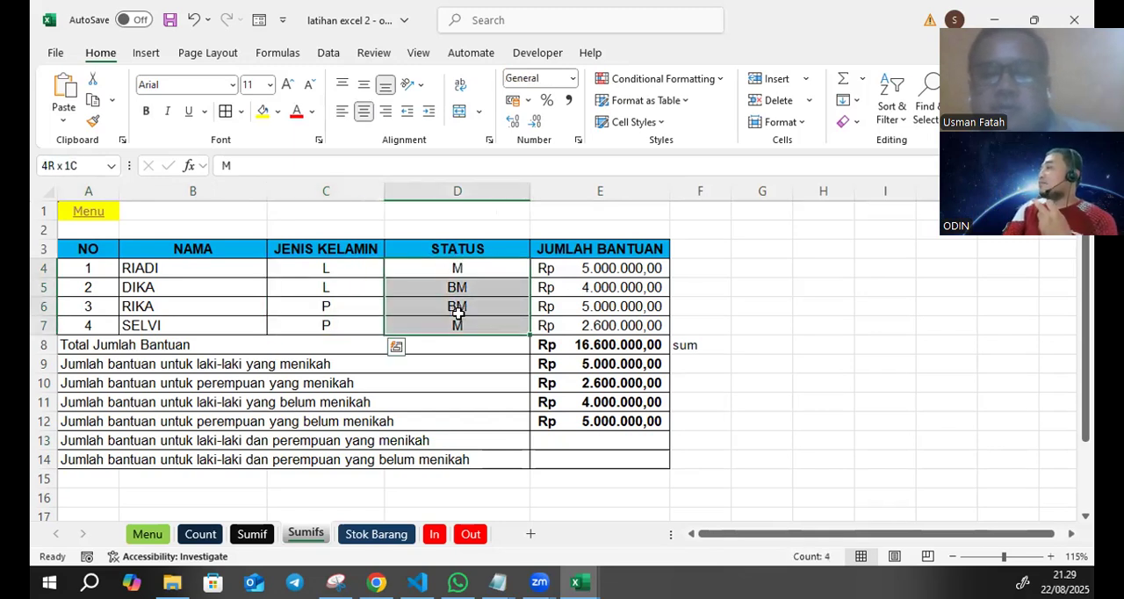
left_click_drag(458, 314, 458, 314)
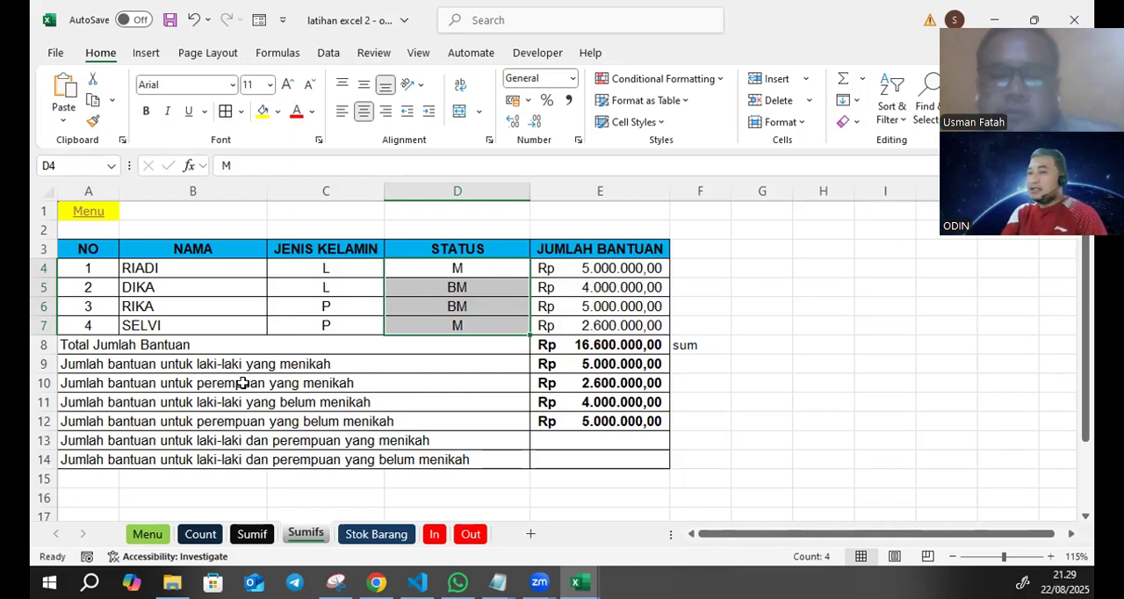
- Enter =E9+E10 in E13 to total the aid for married men and women
left_click(290, 365)
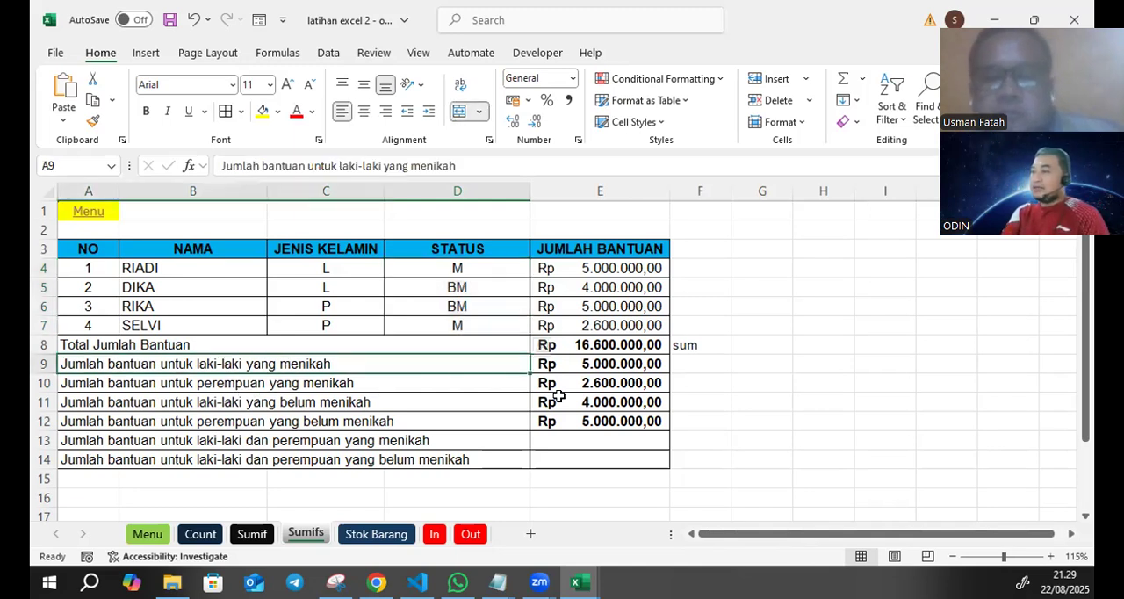
left_click(606, 365)
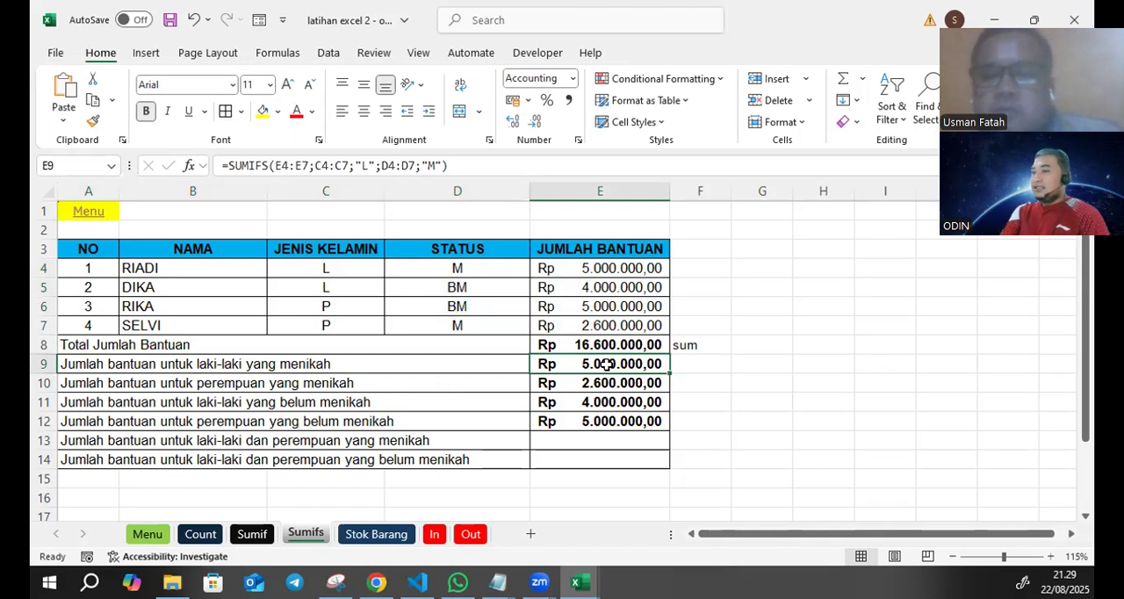
left_click(407, 383)
left_click(610, 384)
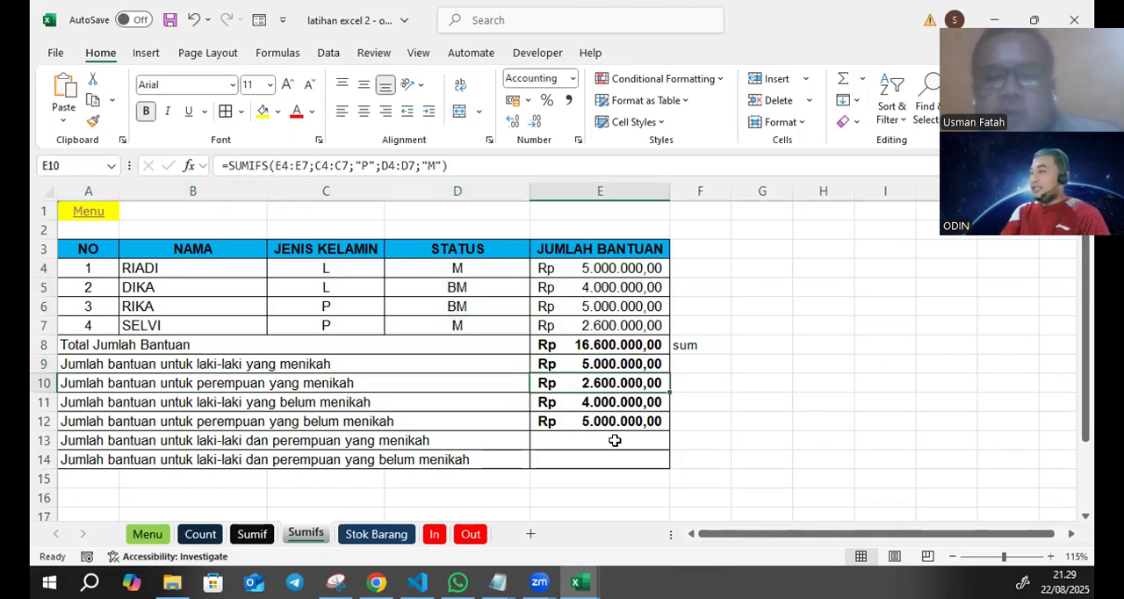
left_click(601, 438)
type("-=")
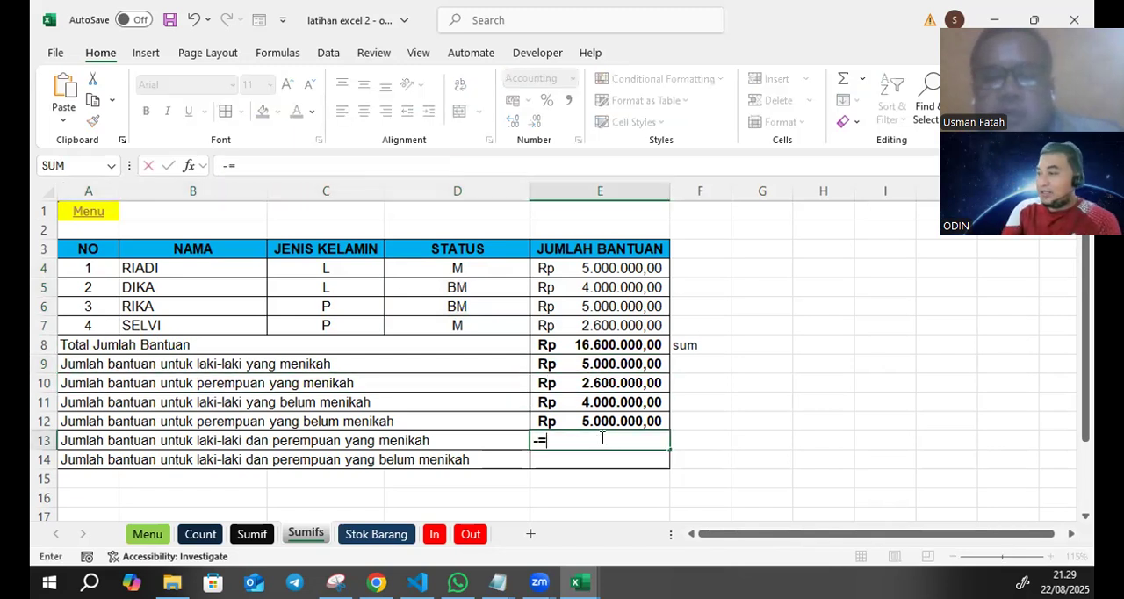
key("BackSpace")
type("=")
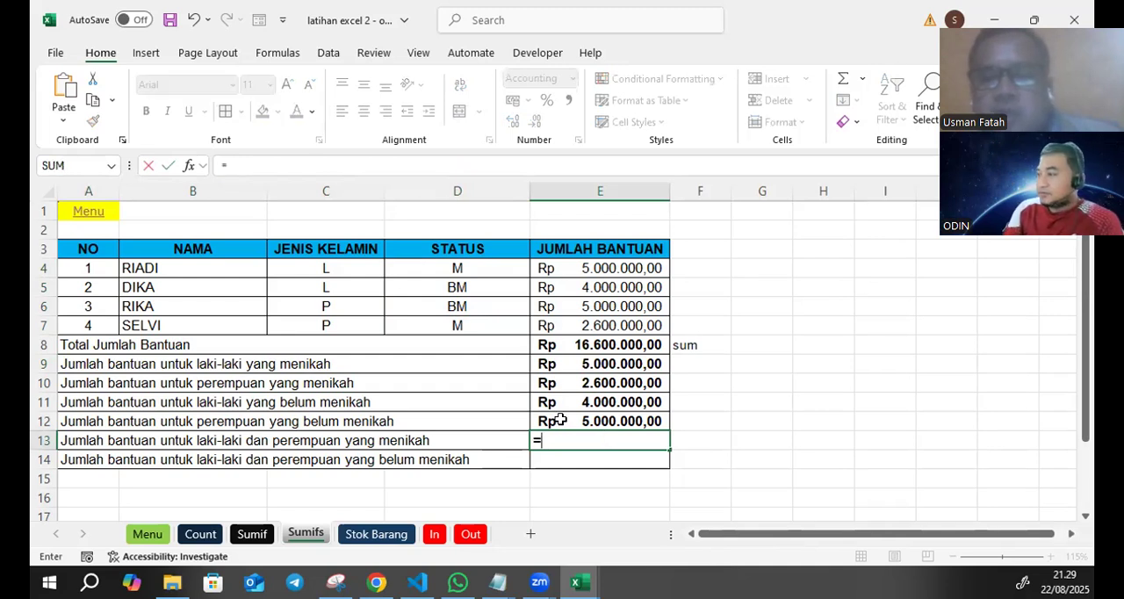
left_click(596, 360)
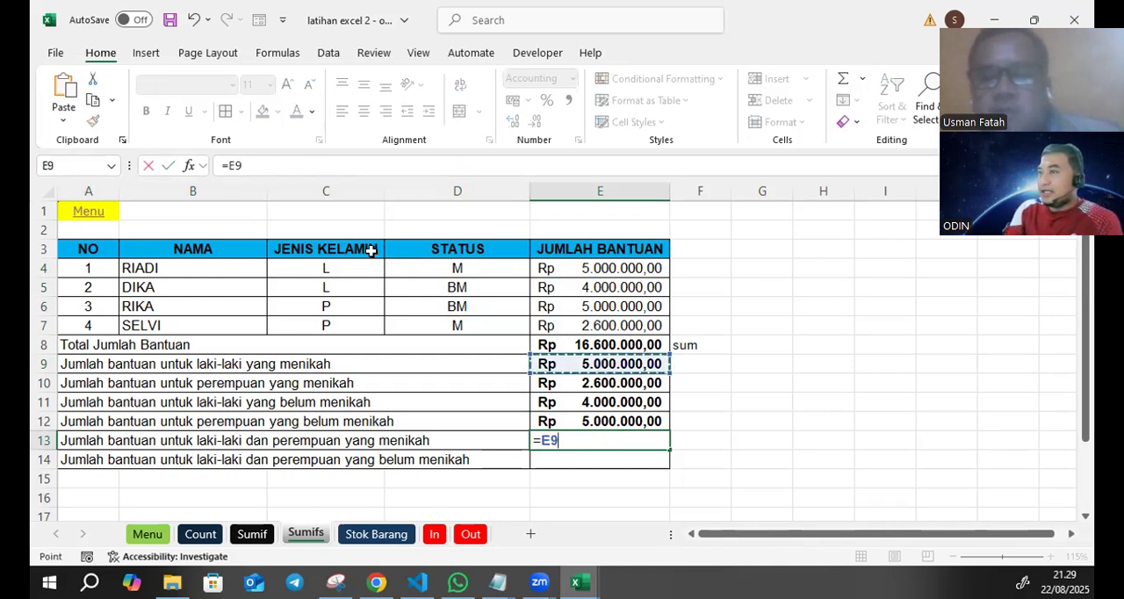
left_click(284, 170)
type("+")
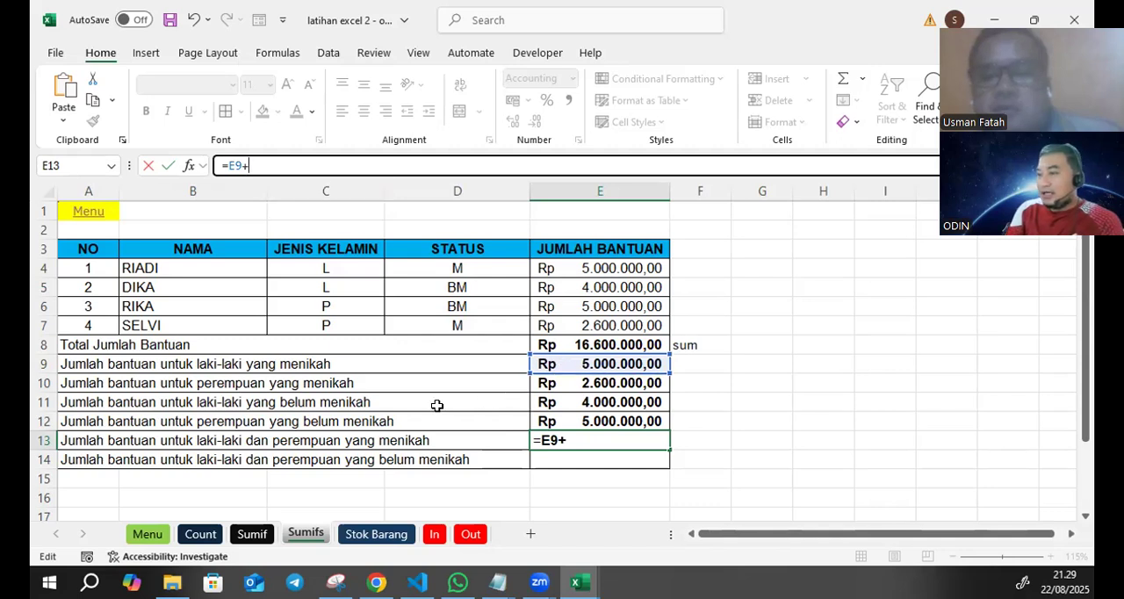
left_click(579, 378)
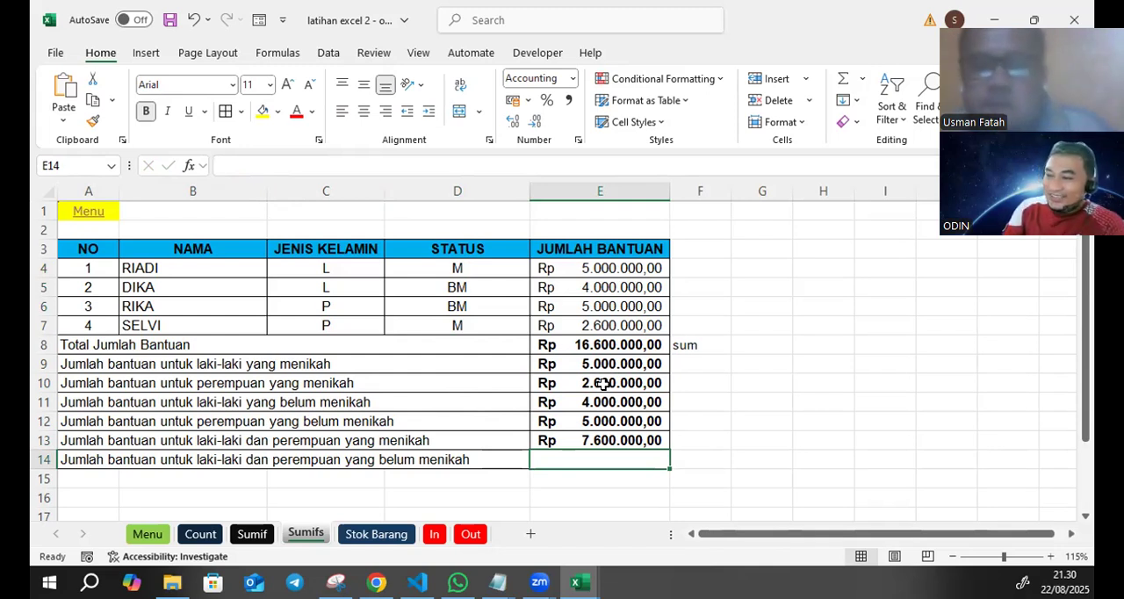
- Enter =E11+E12 in E14 to total the aid for unmarried men and women
type("=")
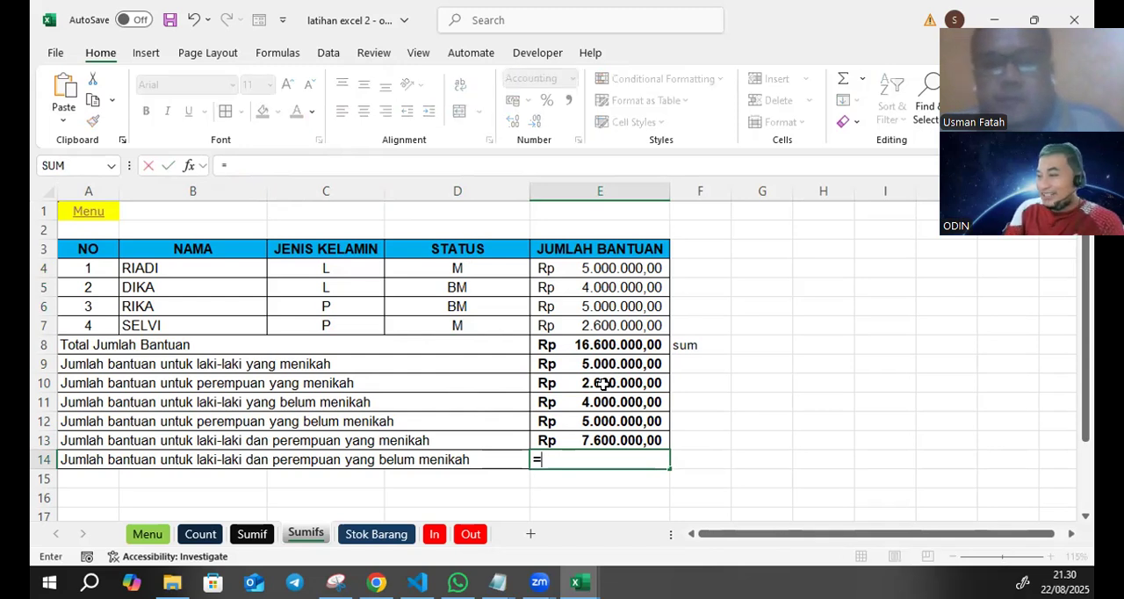
left_click(600, 402)
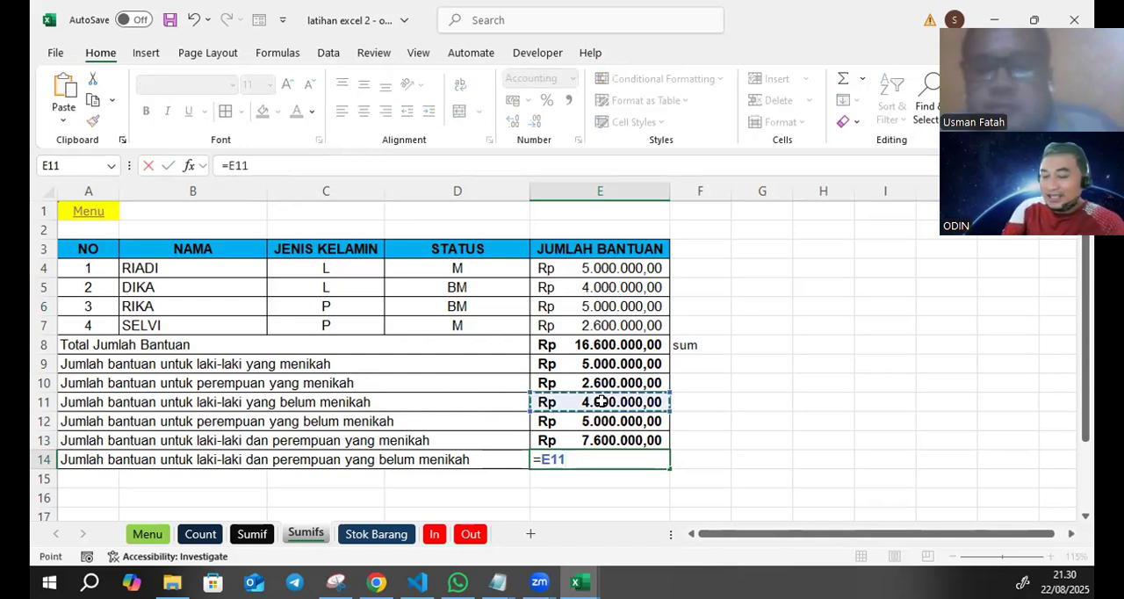
type("+")
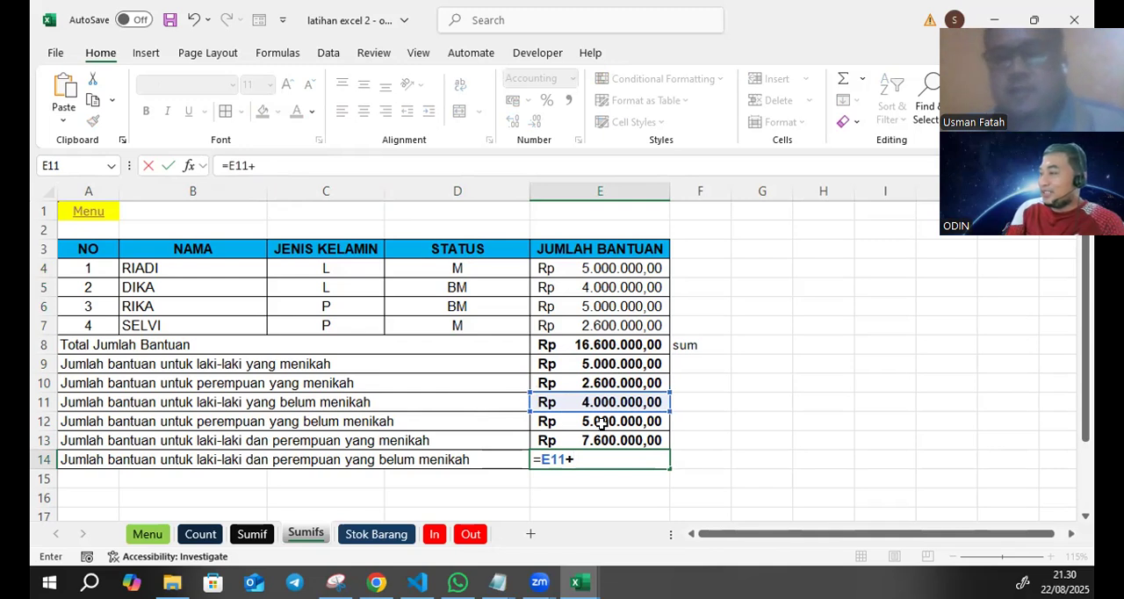
left_click(604, 421)
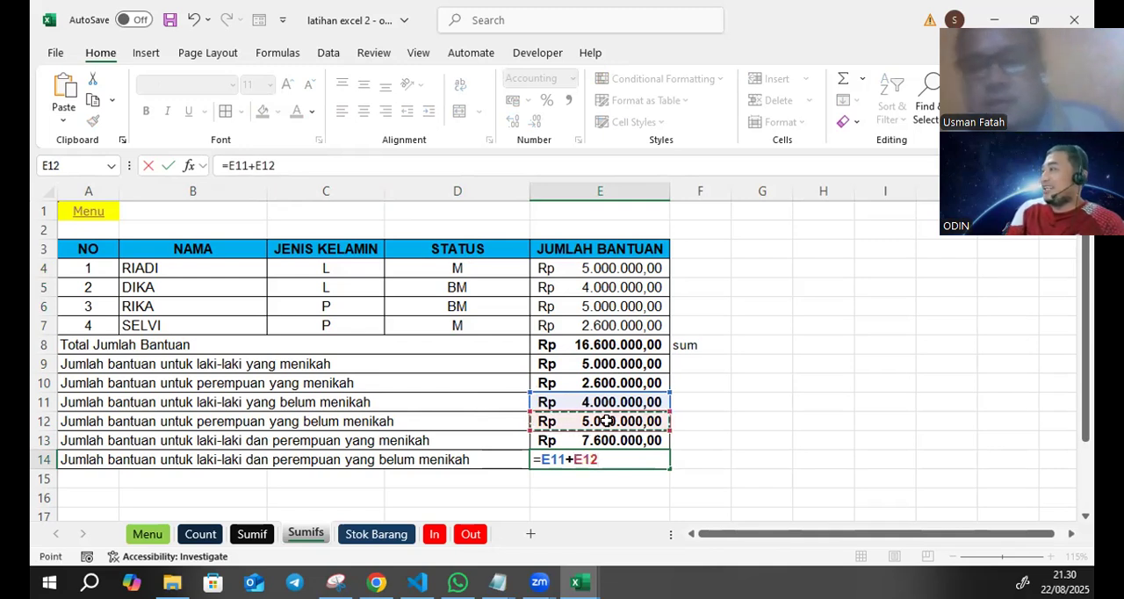
key("Return")
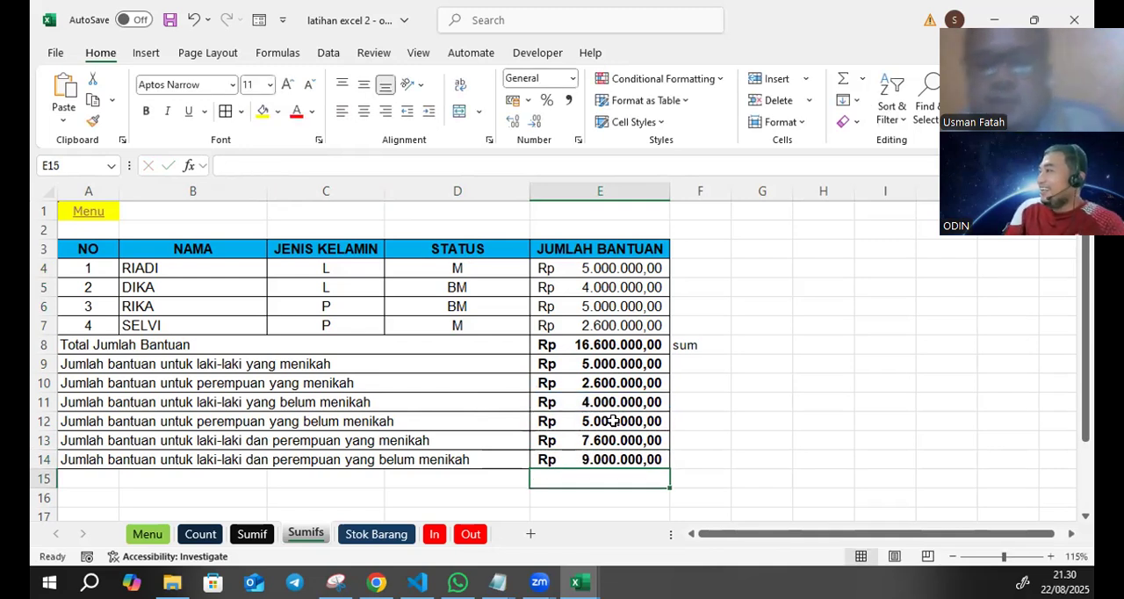
- Enter =SUMIF(D4:D7;"M";E4:E7) in F13 as an alternative total for everyone who is married
left_click(636, 441)
left_click(705, 433)
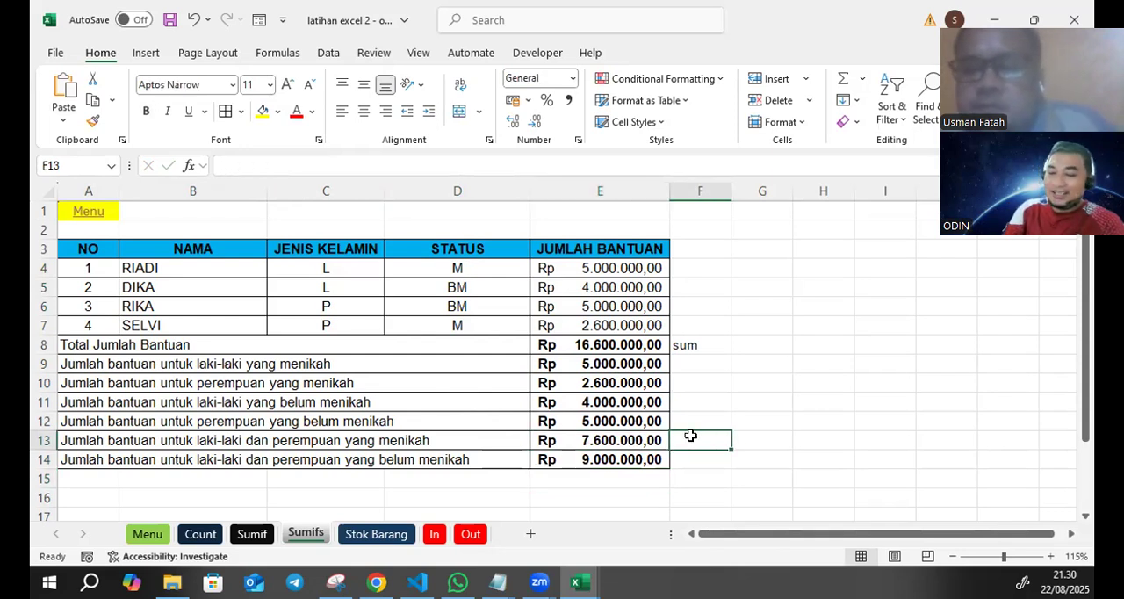
type("=SUMI")
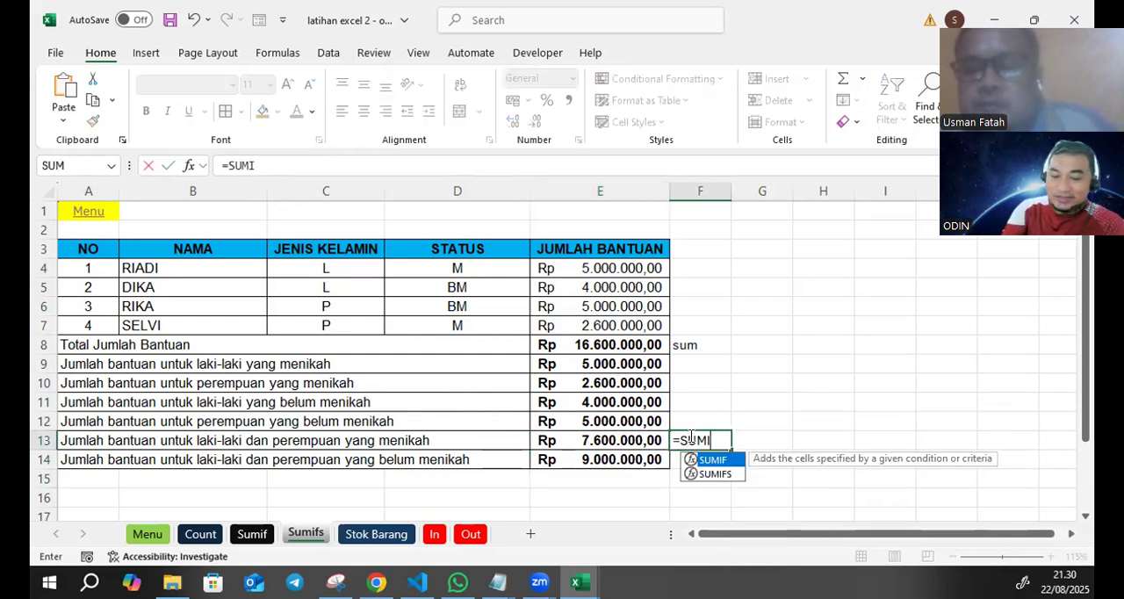
type("F(")
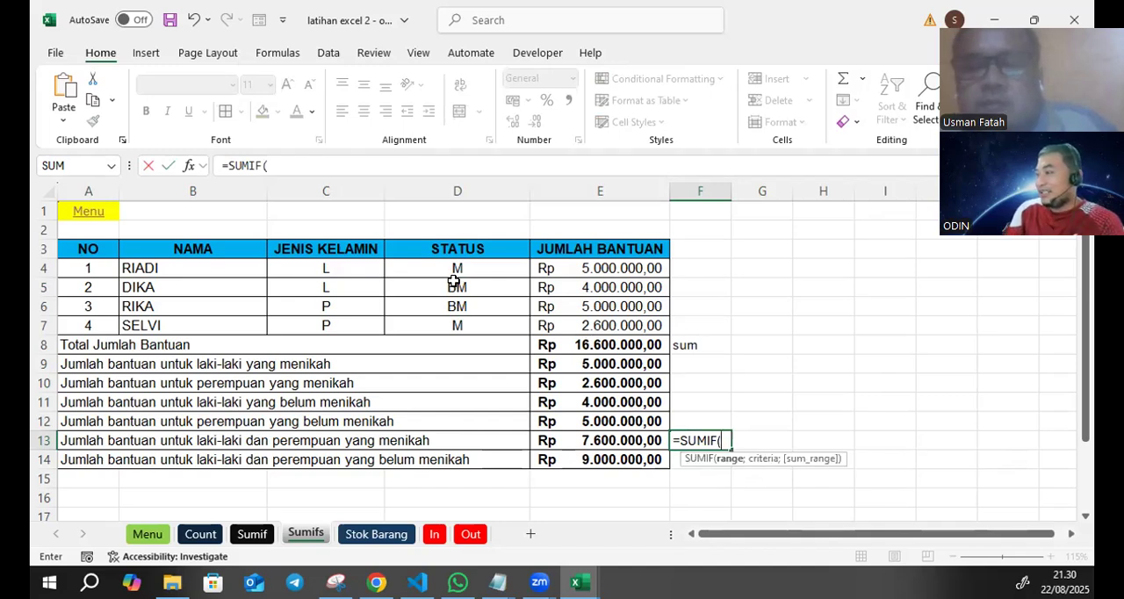
left_click_drag(439, 265, 443, 327)
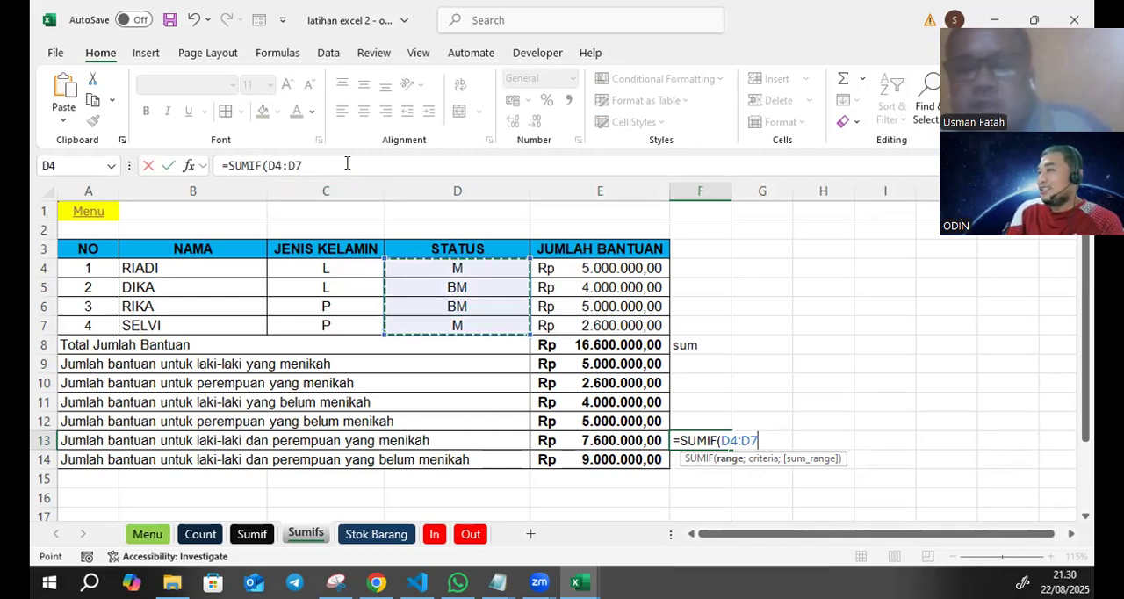
left_click(347, 164)
type(";\"M\";")
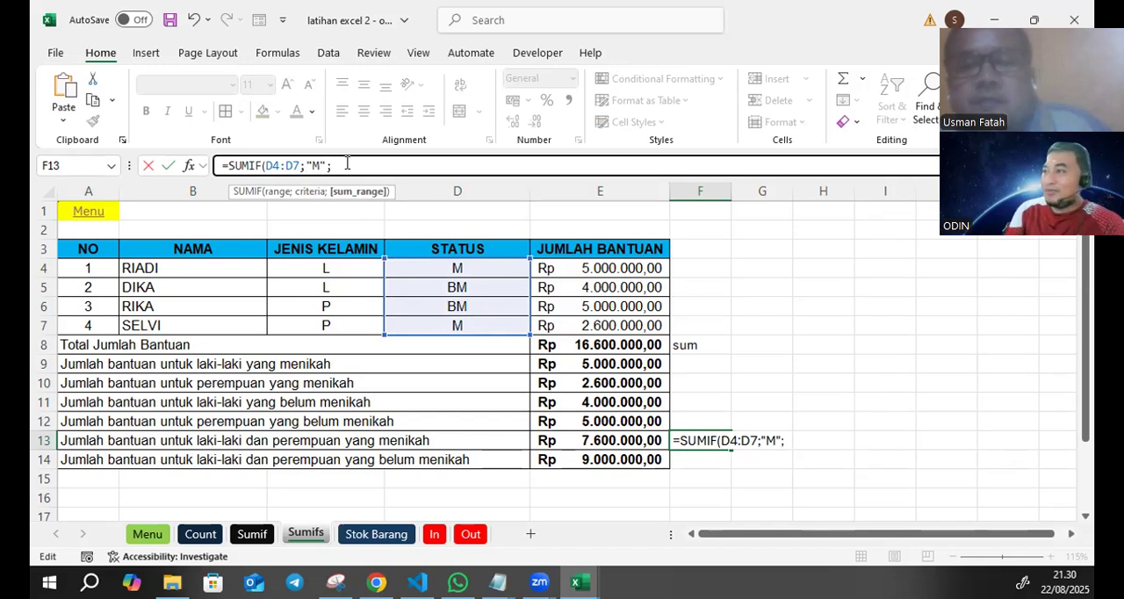
left_click_drag(572, 267, 559, 323)
type(")")
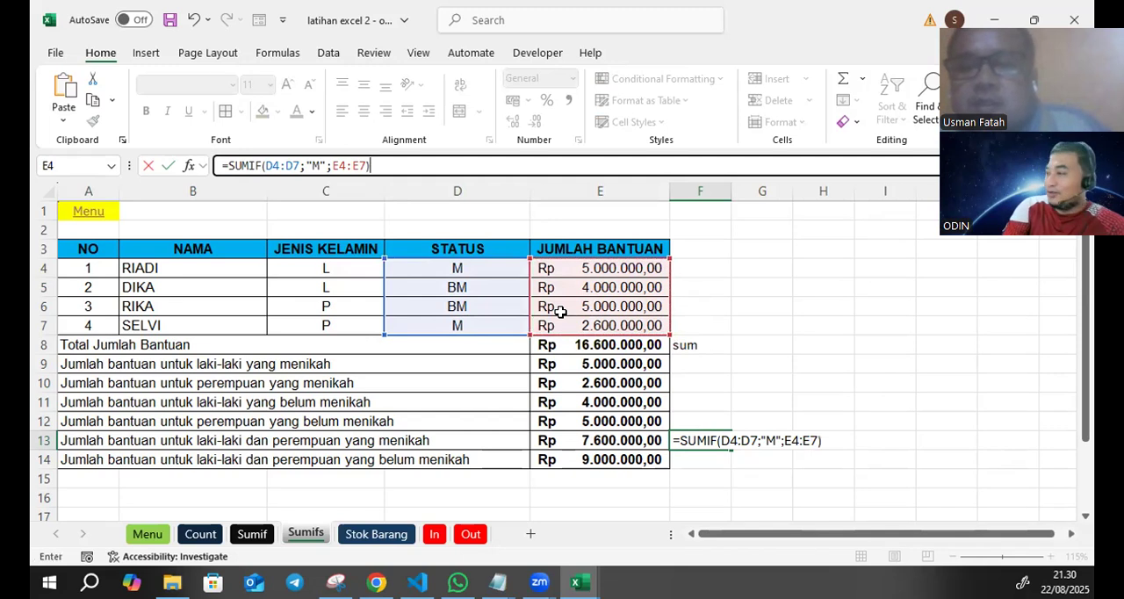
key("Return")
left_click(710, 439)
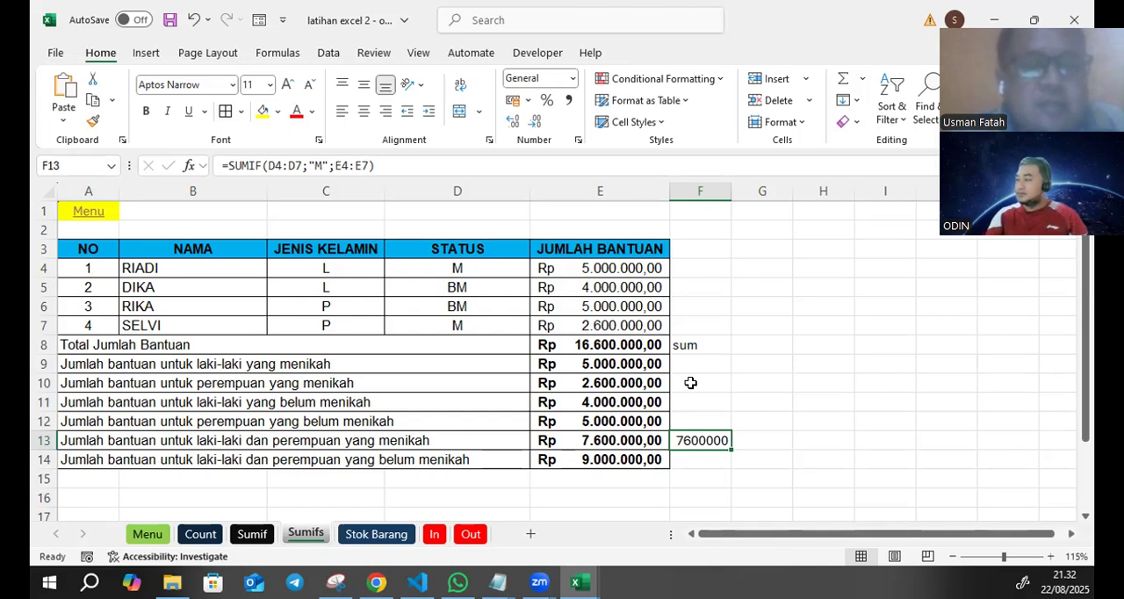
- Start a data validation rule for the gender cells C4:C7 that allows a List
left_click(762, 341)
left_click_drag(327, 267, 324, 325)
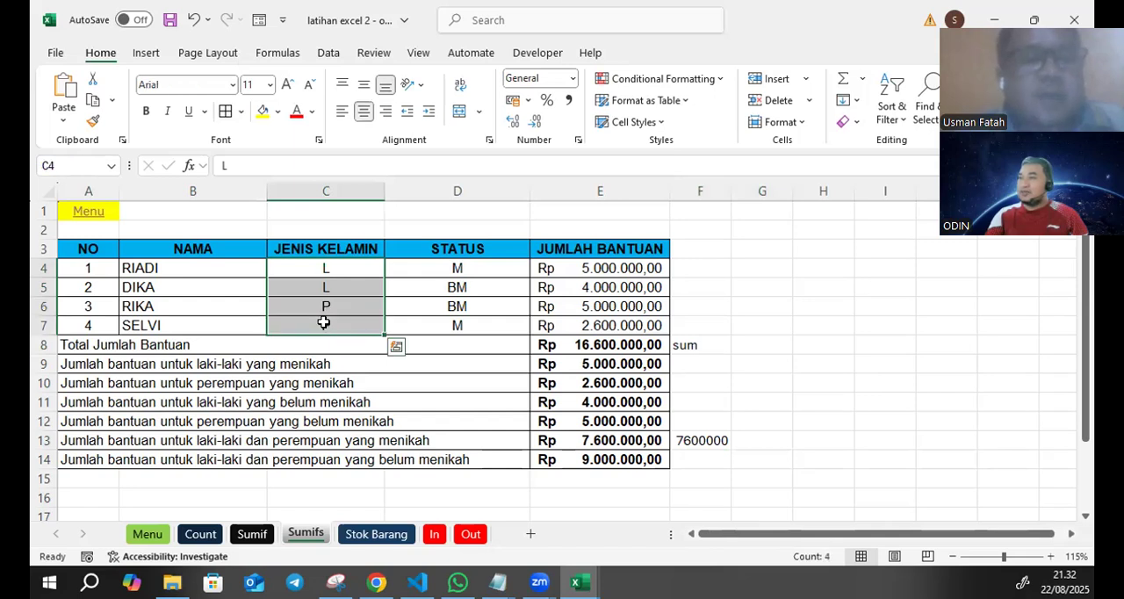
left_click(330, 56)
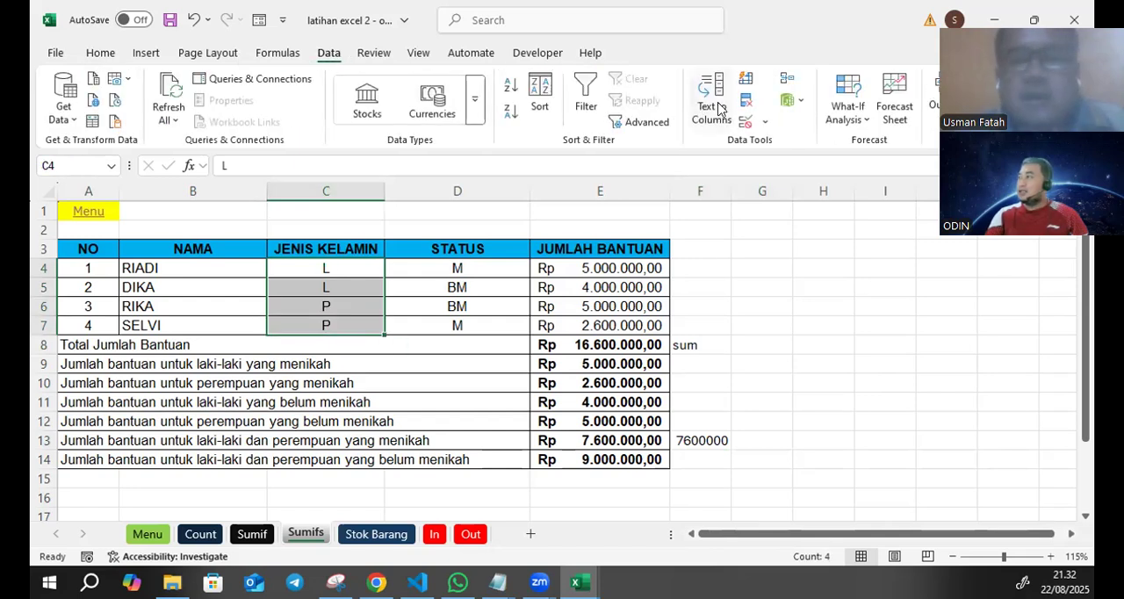
left_click(766, 124)
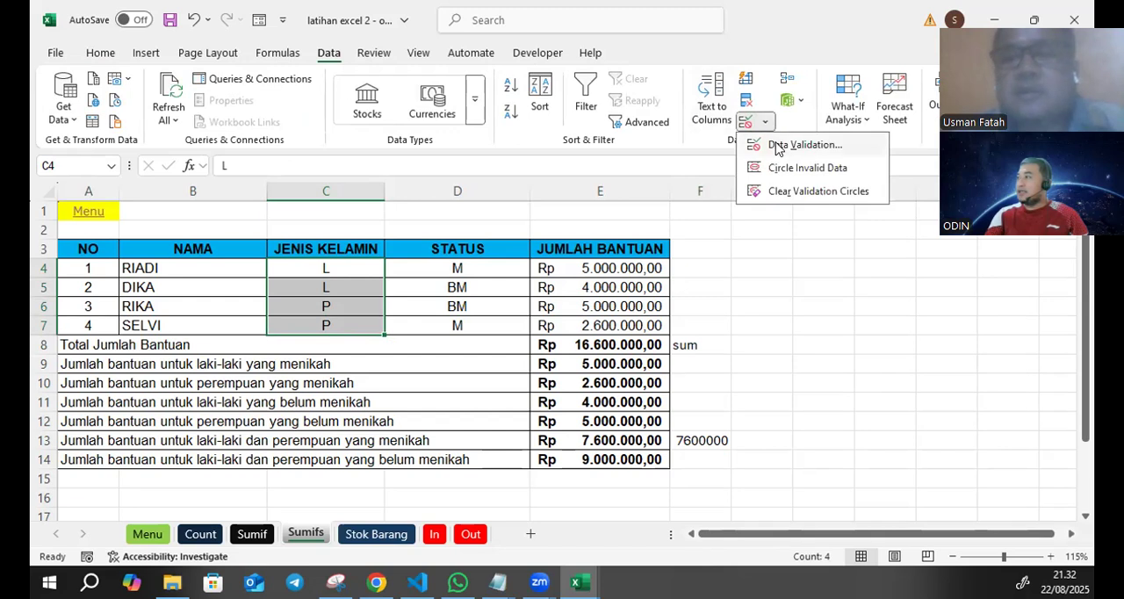
left_click(776, 145)
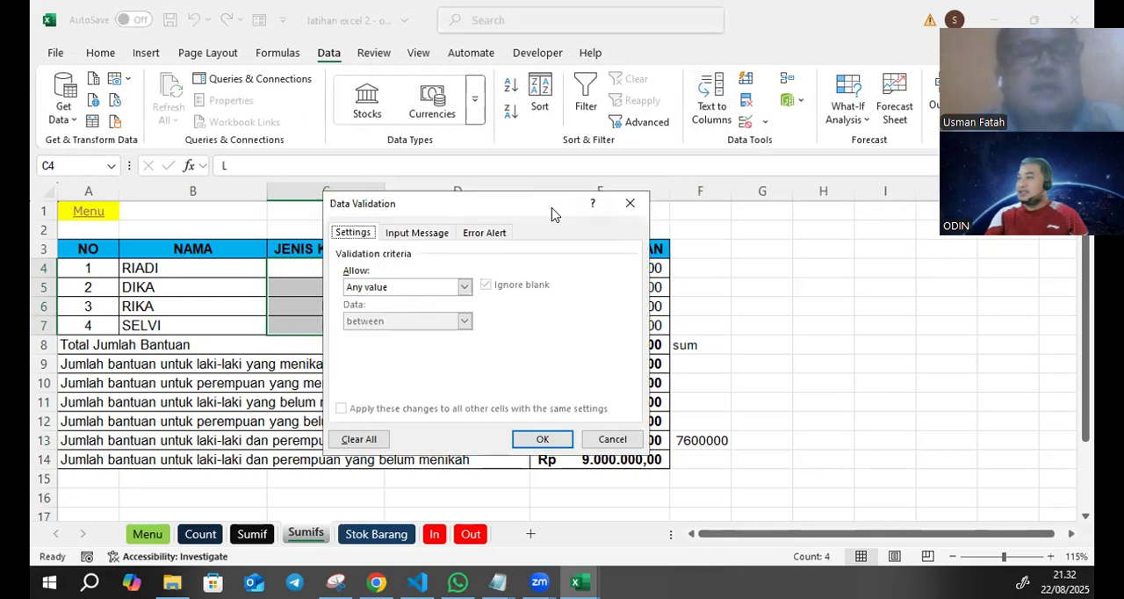
left_click(404, 288)
left_click(383, 334)
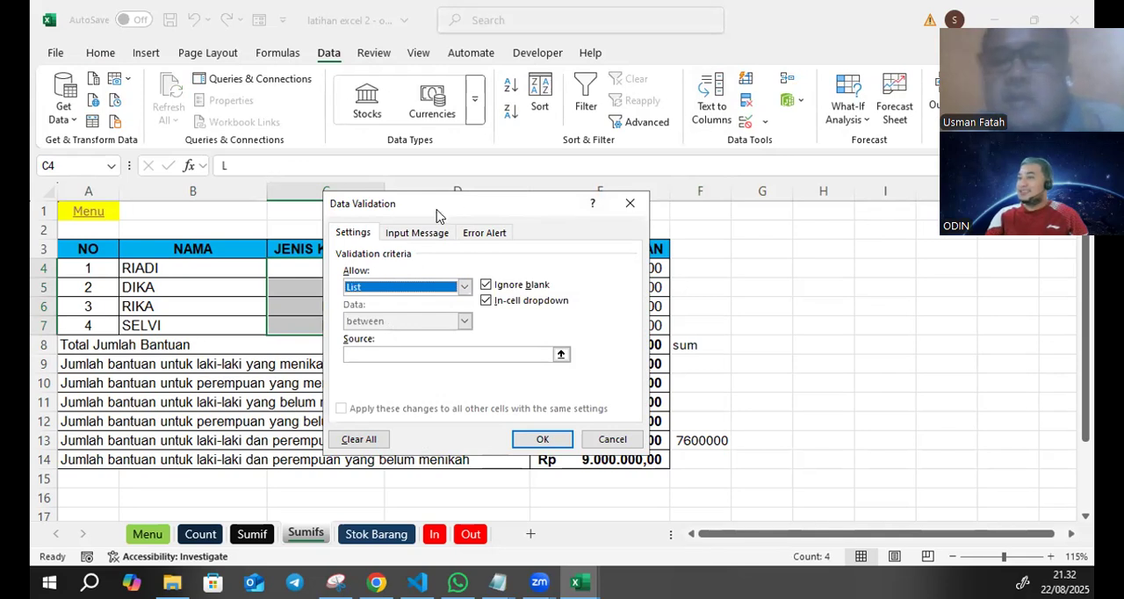
left_click_drag(454, 200, 627, 179)
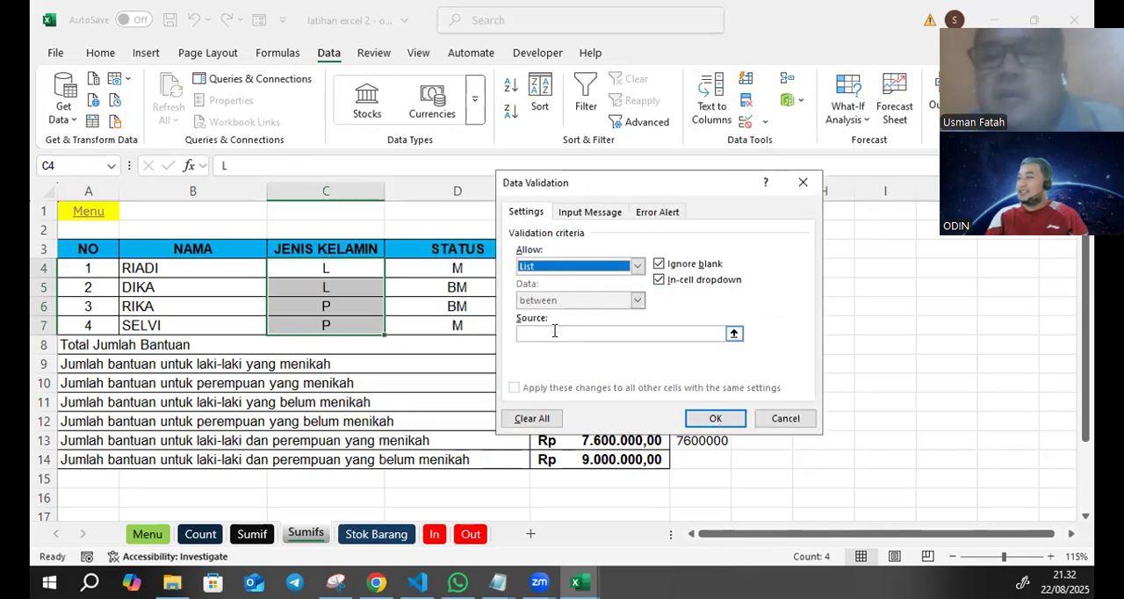
- Set the gender list's source to L;P and apply the validation rule
left_click(556, 333)
type("L;P")
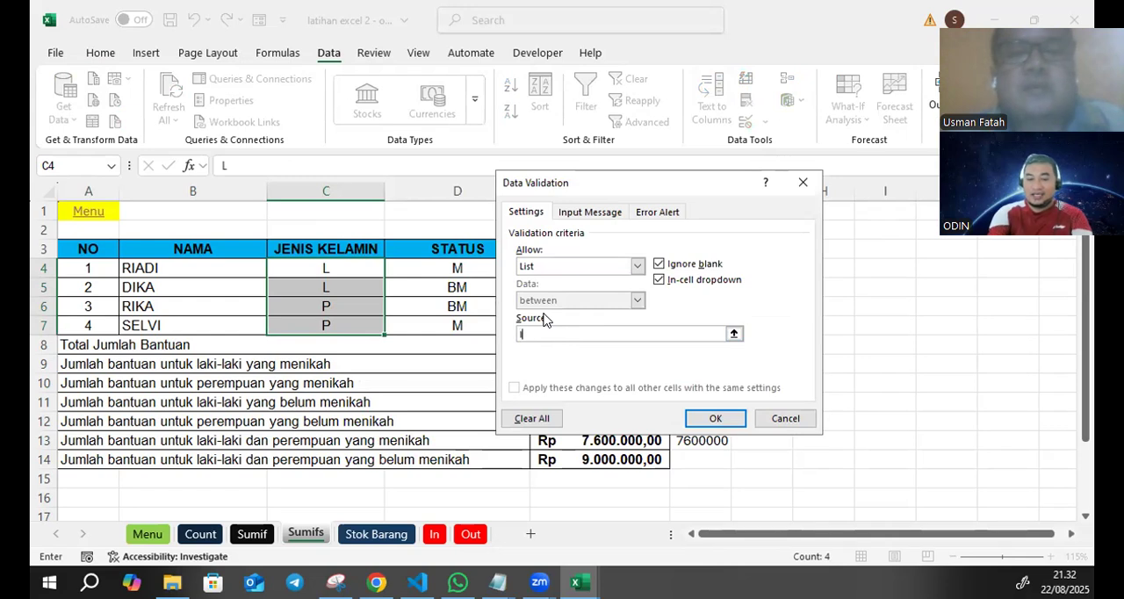
key("BackSpace")
key("BackSpace")
key("BackSpace")
type("L;P")
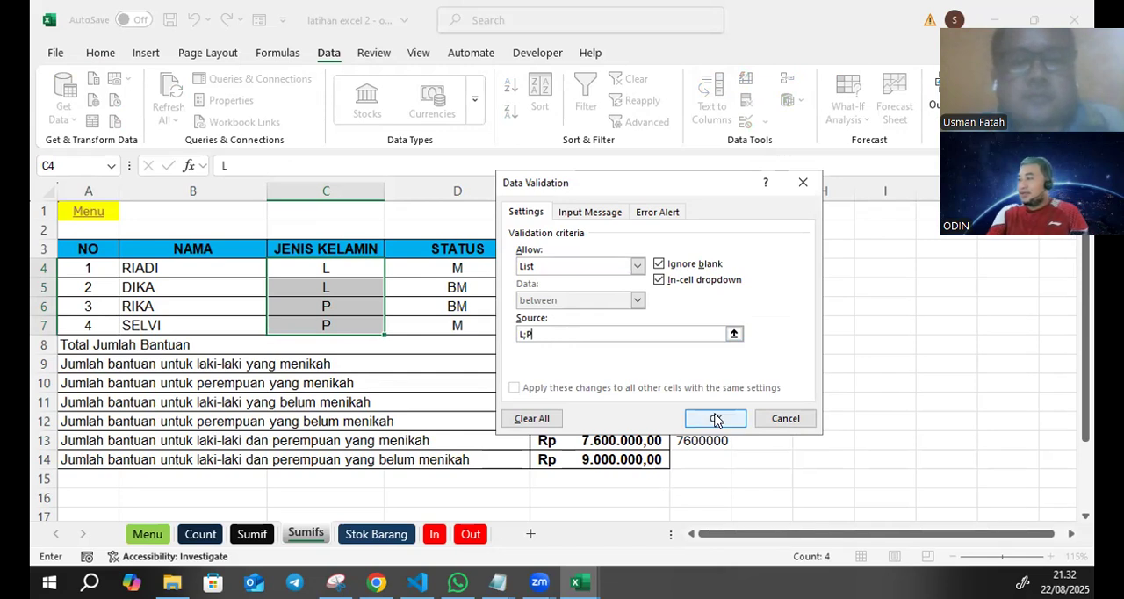
left_click(715, 419)
- Test the gender dropdown in C4 by choosing L from its list
left_click(392, 269)
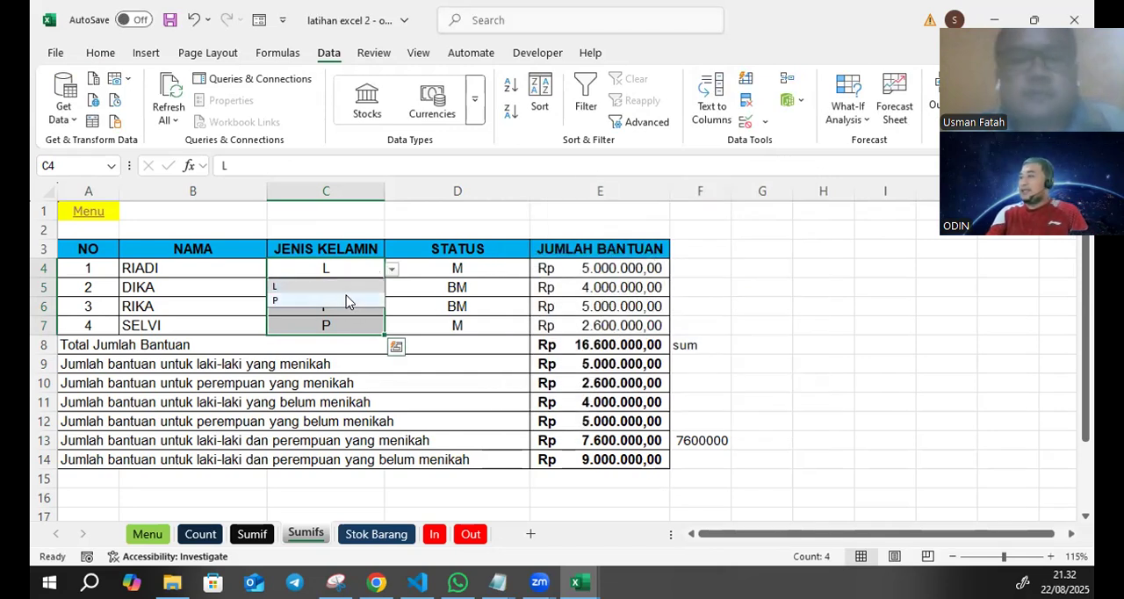
left_click(346, 288)
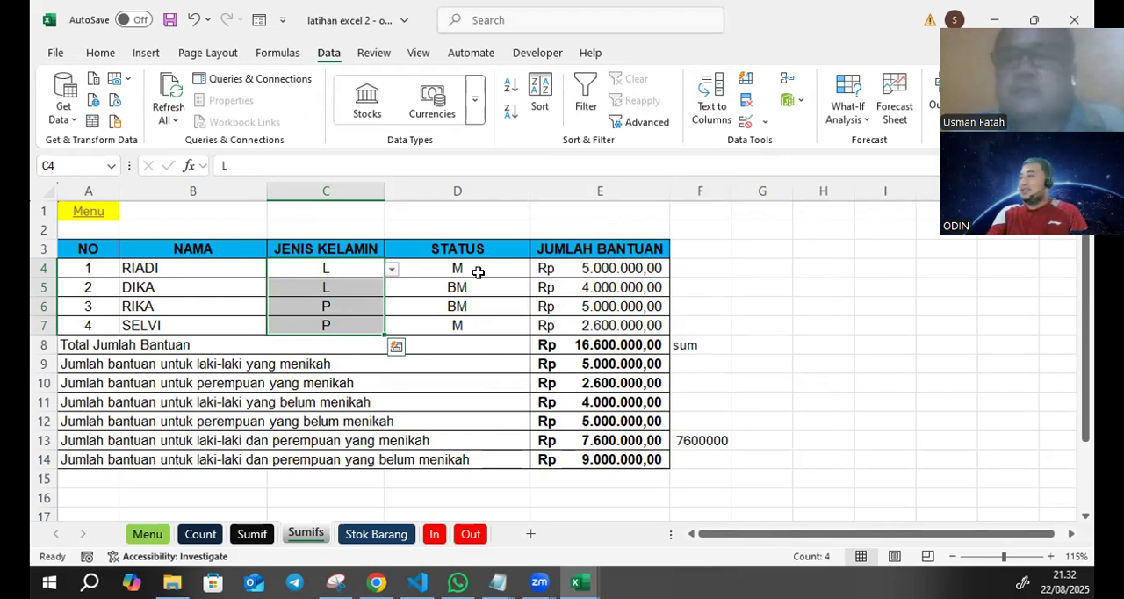
left_click(825, 269)
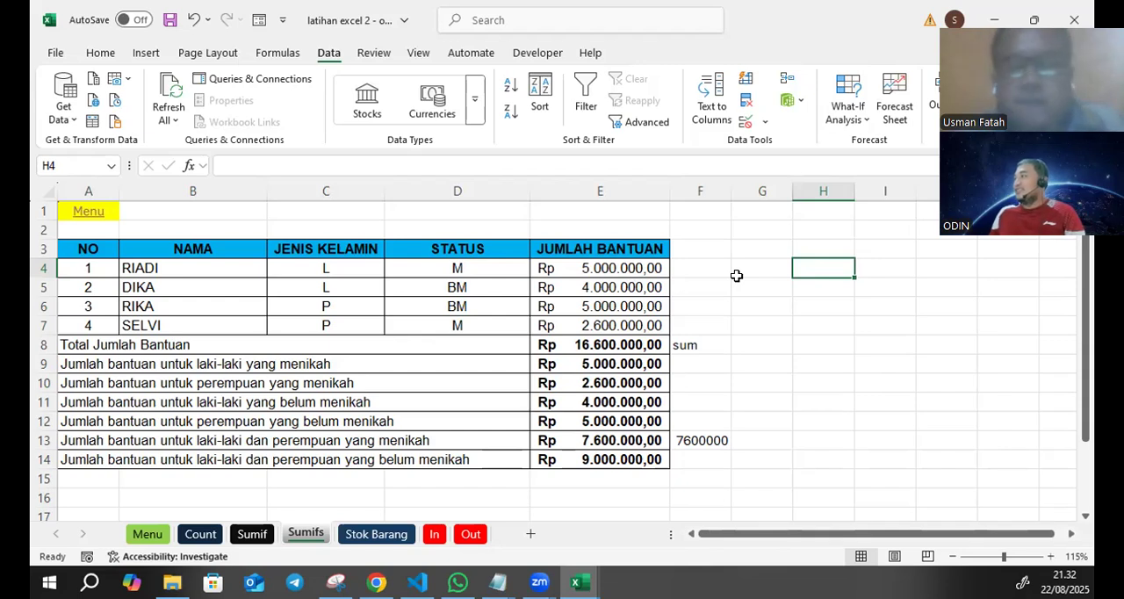
- Start a data validation rule for the marital status cells D4:D7 that allows a List
left_click(484, 268)
left_click(480, 290)
left_click(484, 319)
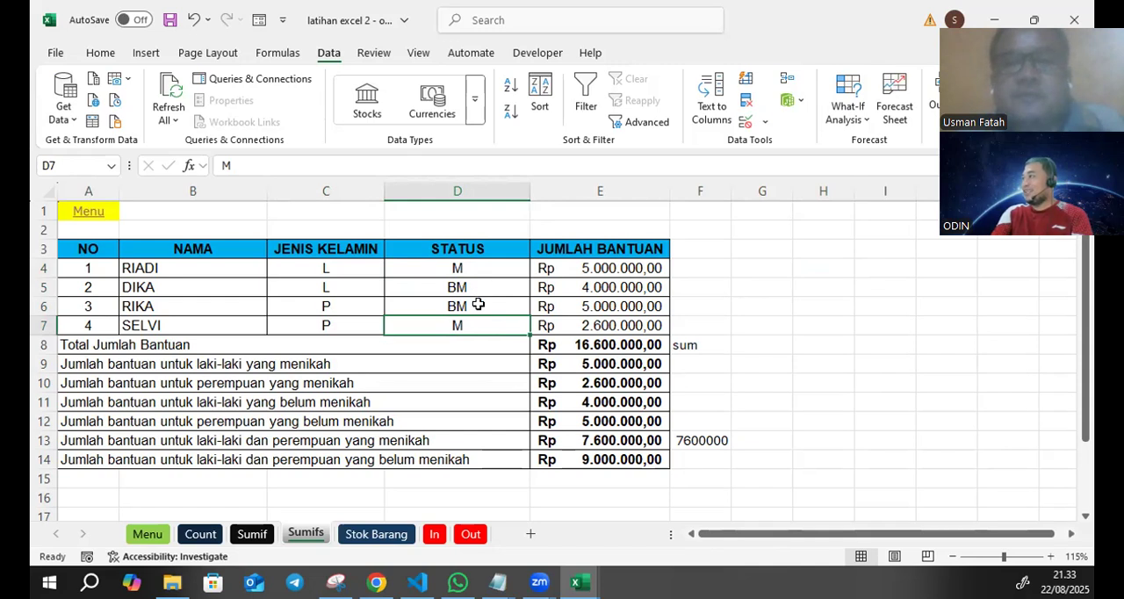
left_click_drag(484, 268, 484, 319)
left_click_drag(488, 268, 477, 311)
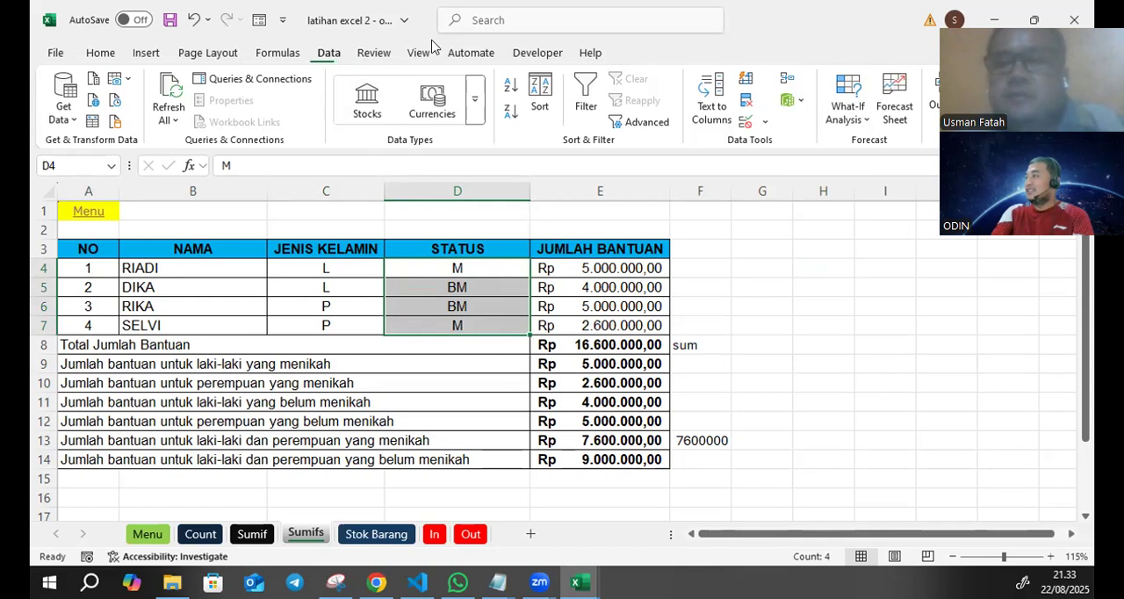
left_click(765, 122)
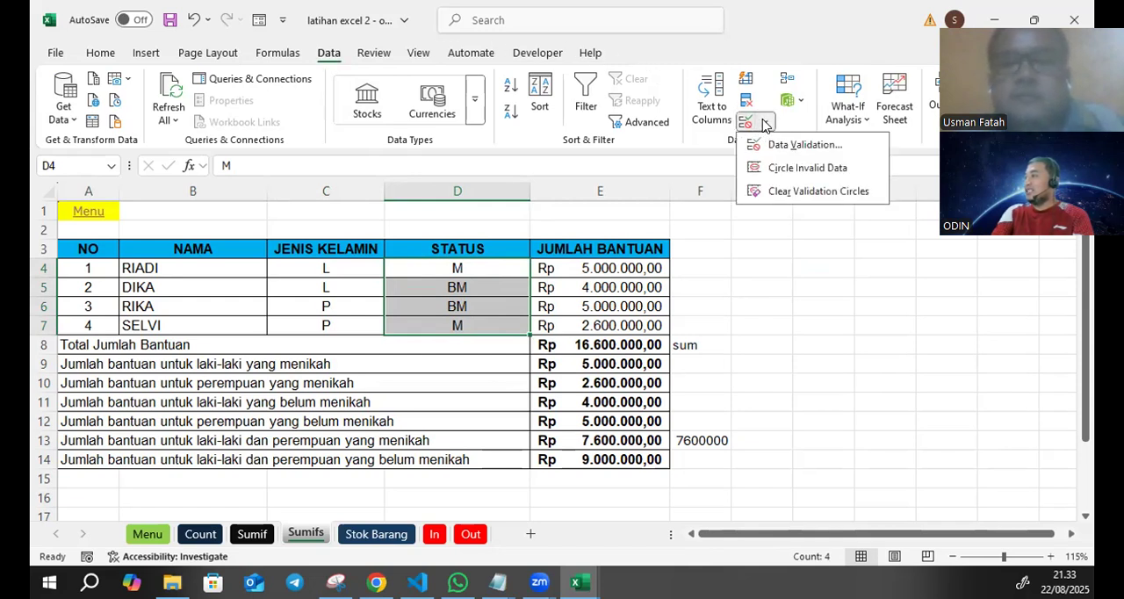
left_click(799, 146)
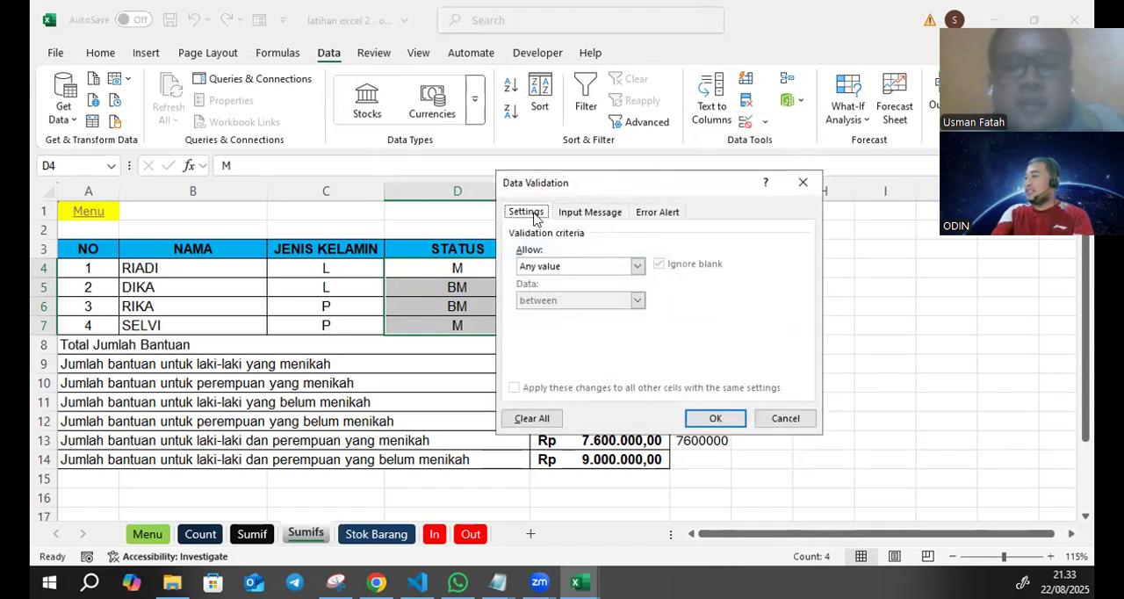
left_click(555, 266)
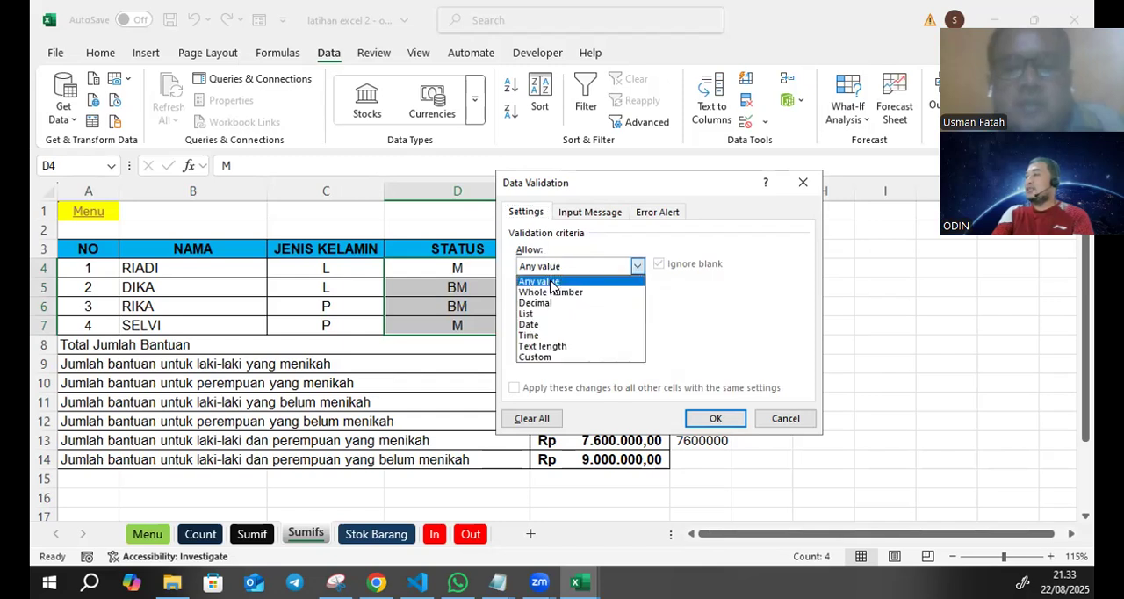
left_click(532, 313)
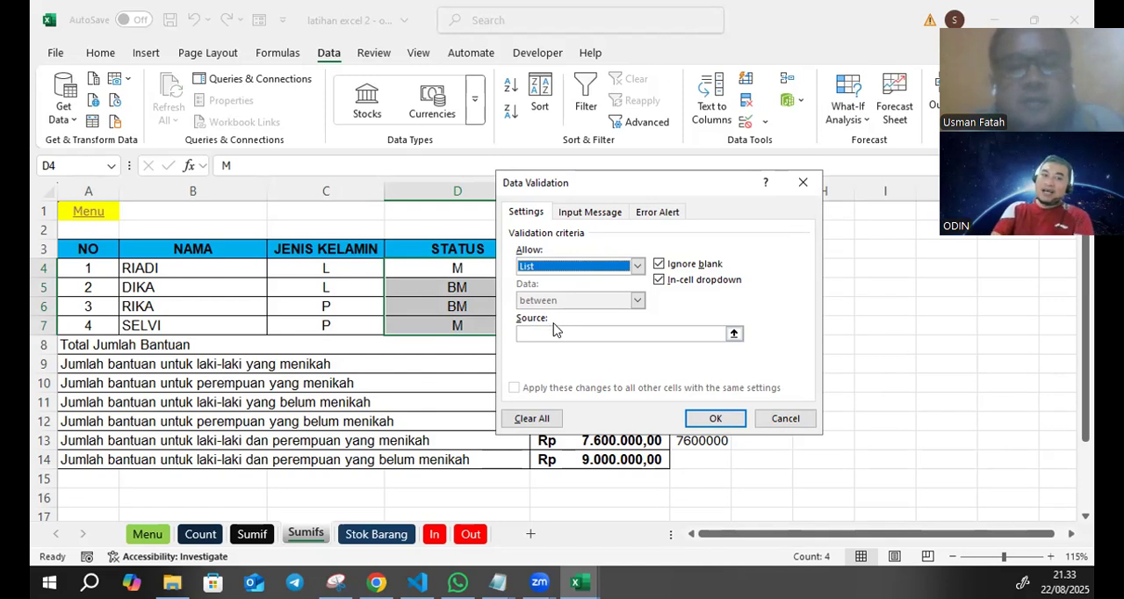
- Apply the status validation rule with the list source M;BM and check the choices in D4's dropdown
left_click(551, 334)
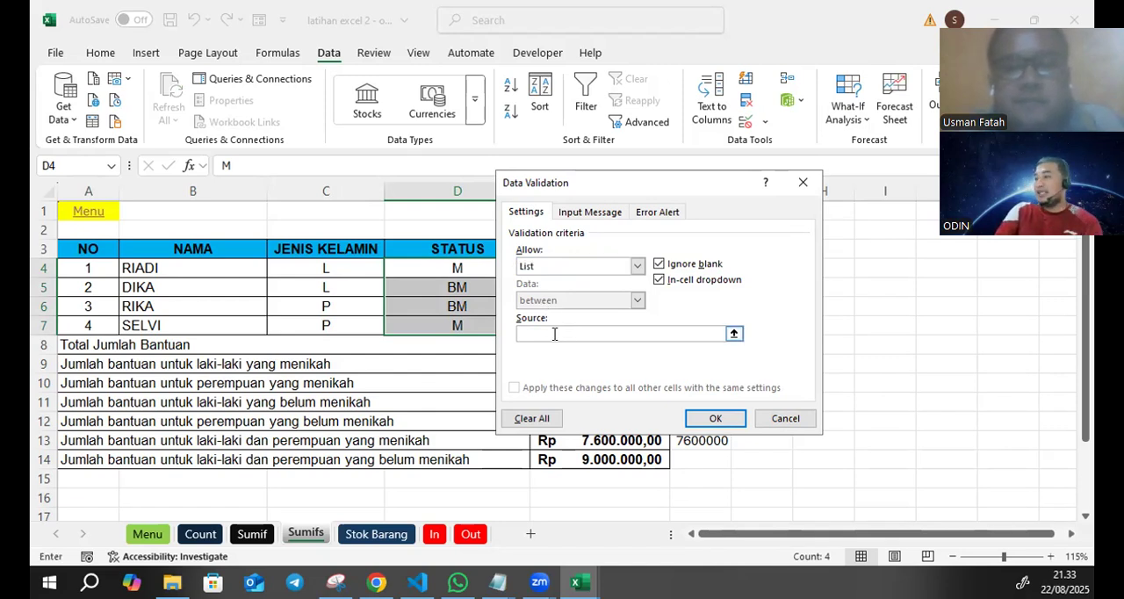
type("M")
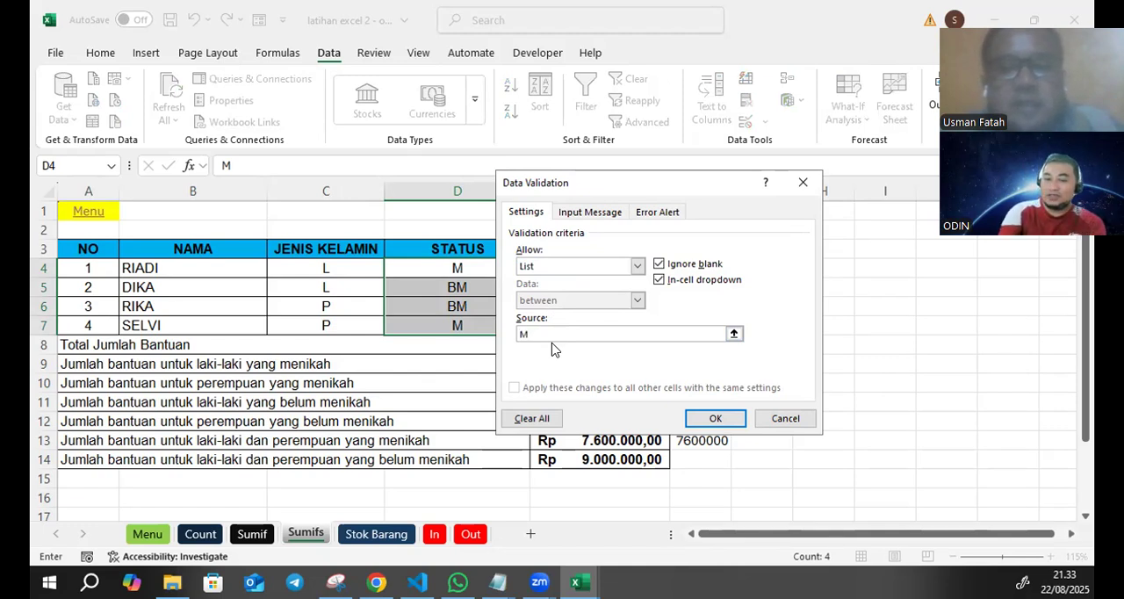
type(";BM")
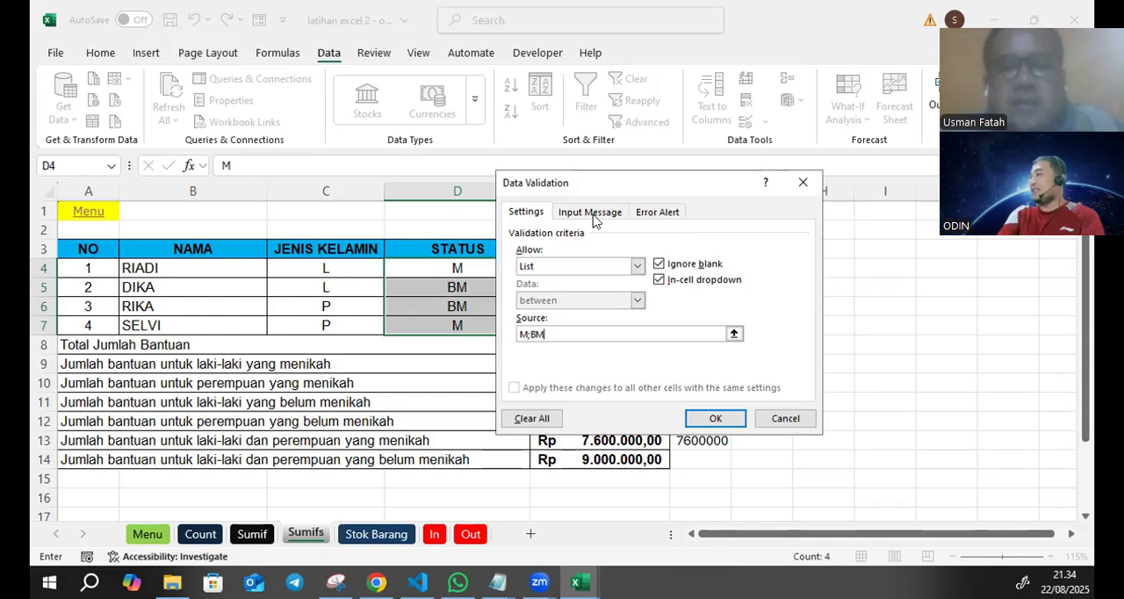
left_click(715, 419)
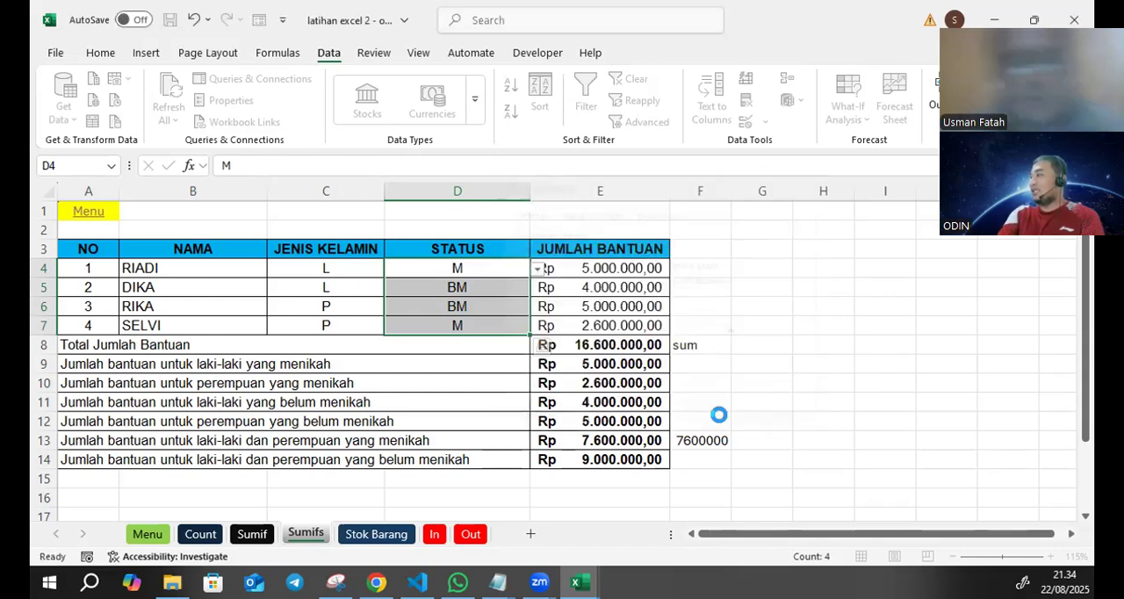
left_click(539, 269)
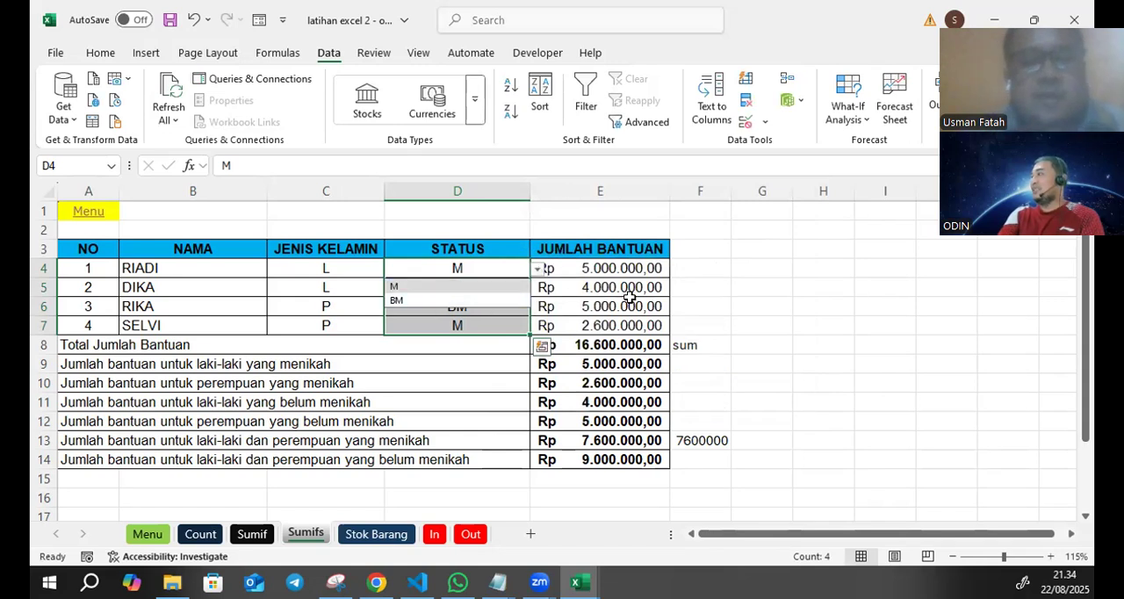
left_click(759, 322)
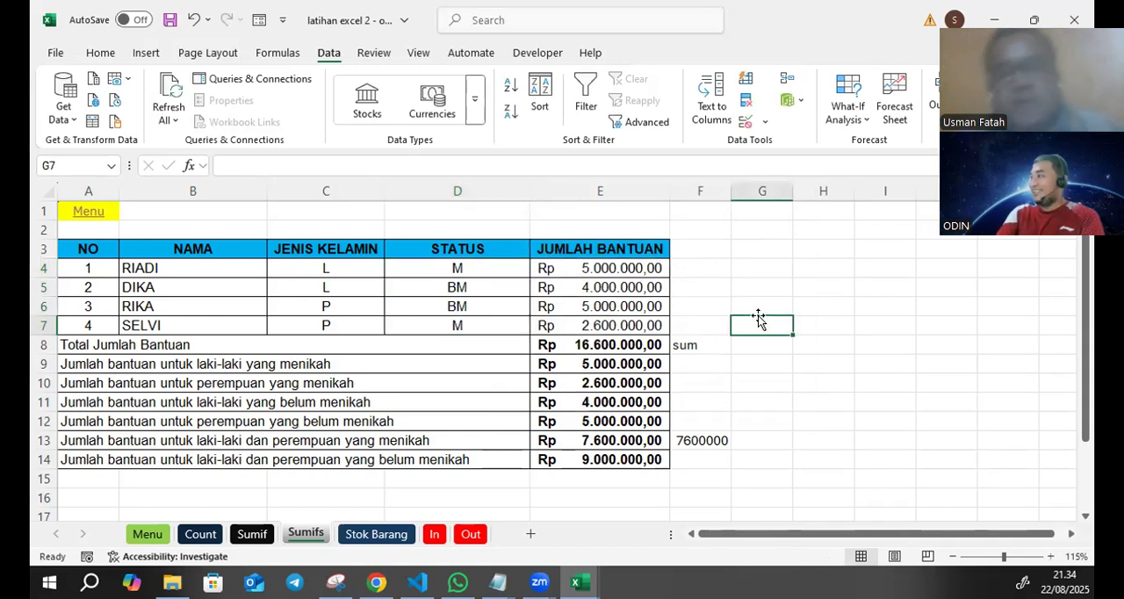
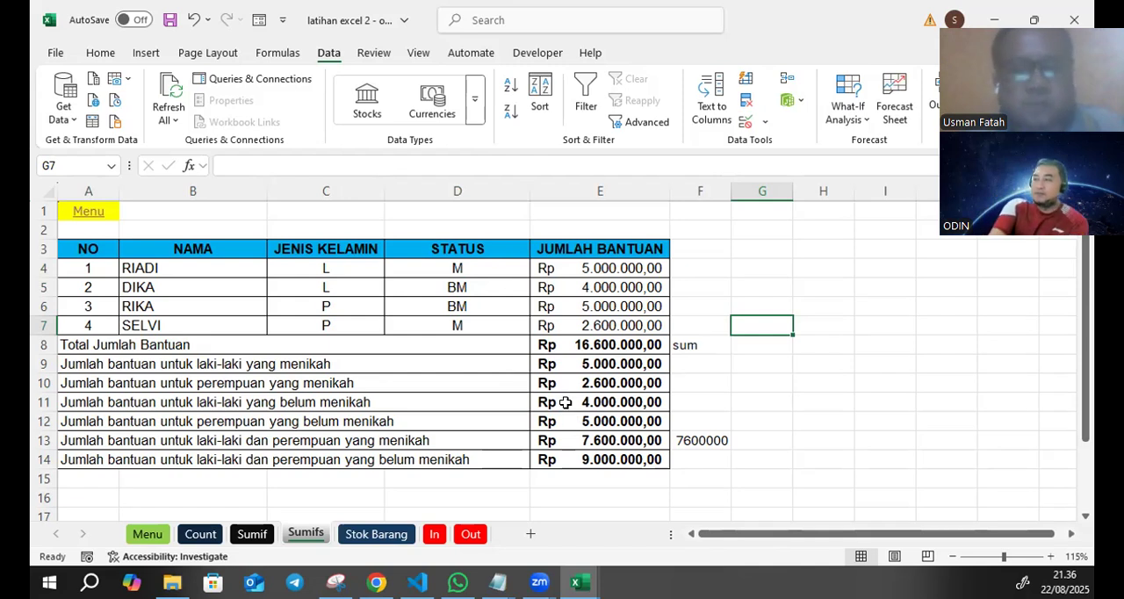
left_click(769, 290)
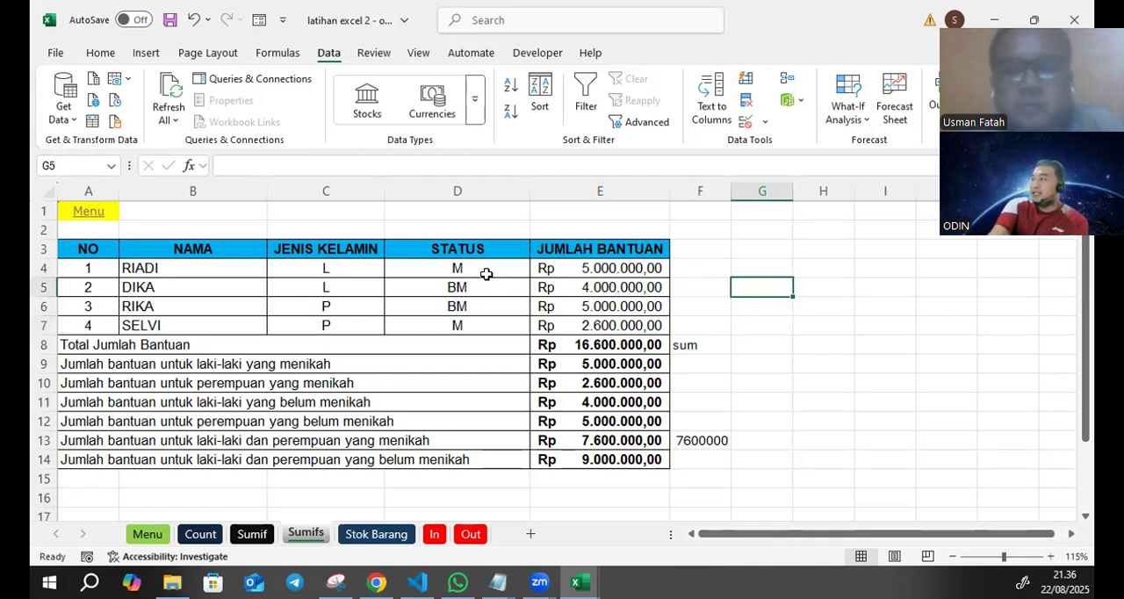
left_click_drag(225, 248, 222, 306)
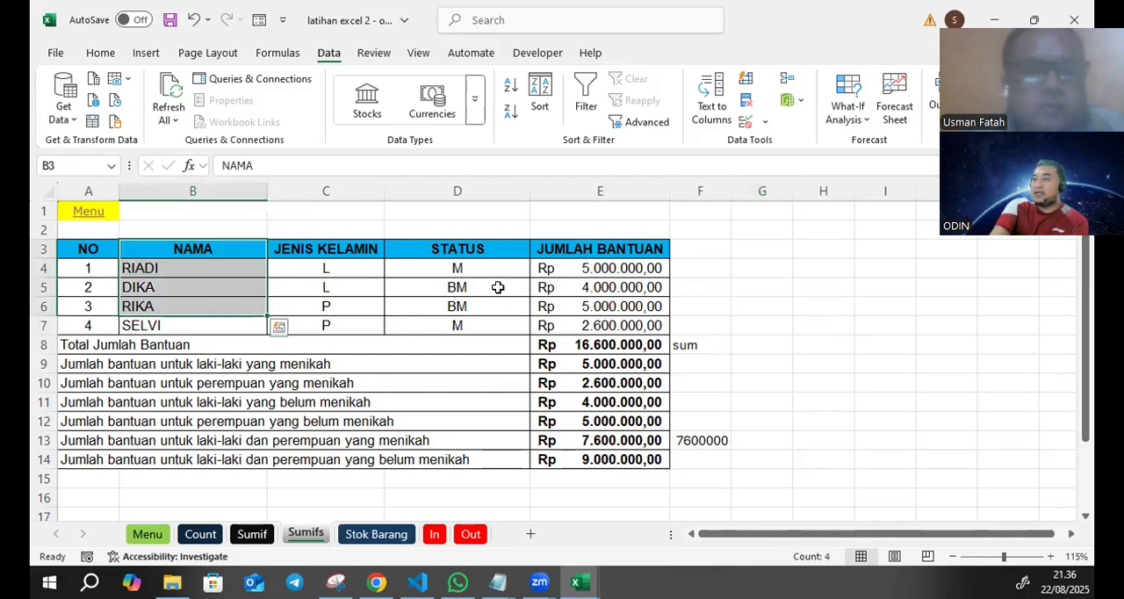
left_click_drag(616, 248, 605, 328)
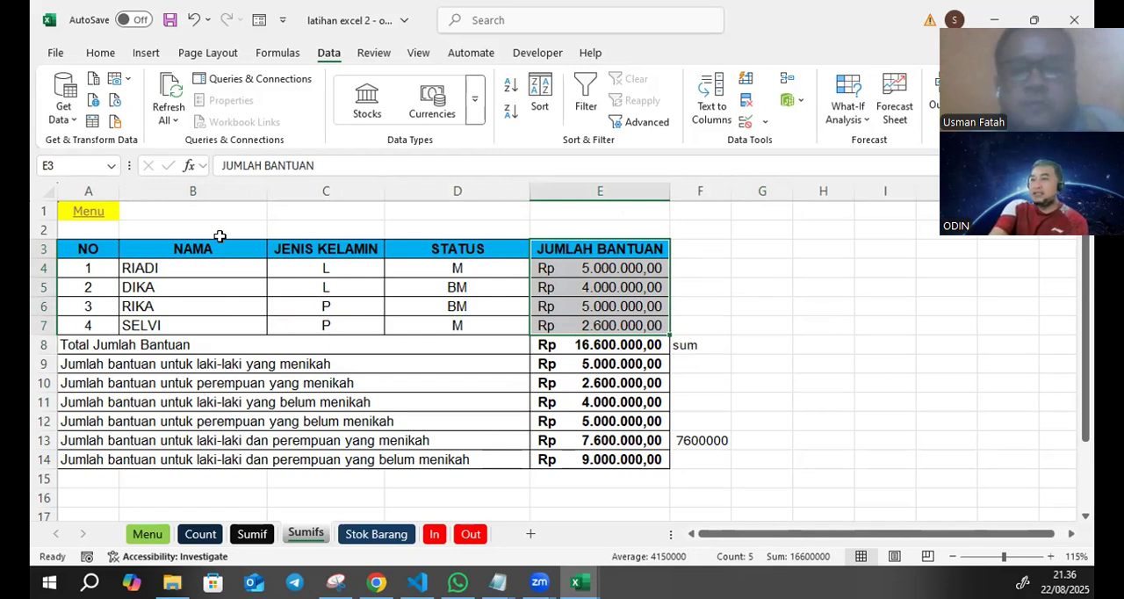
left_click_drag(218, 249, 224, 289)
left_click(801, 304)
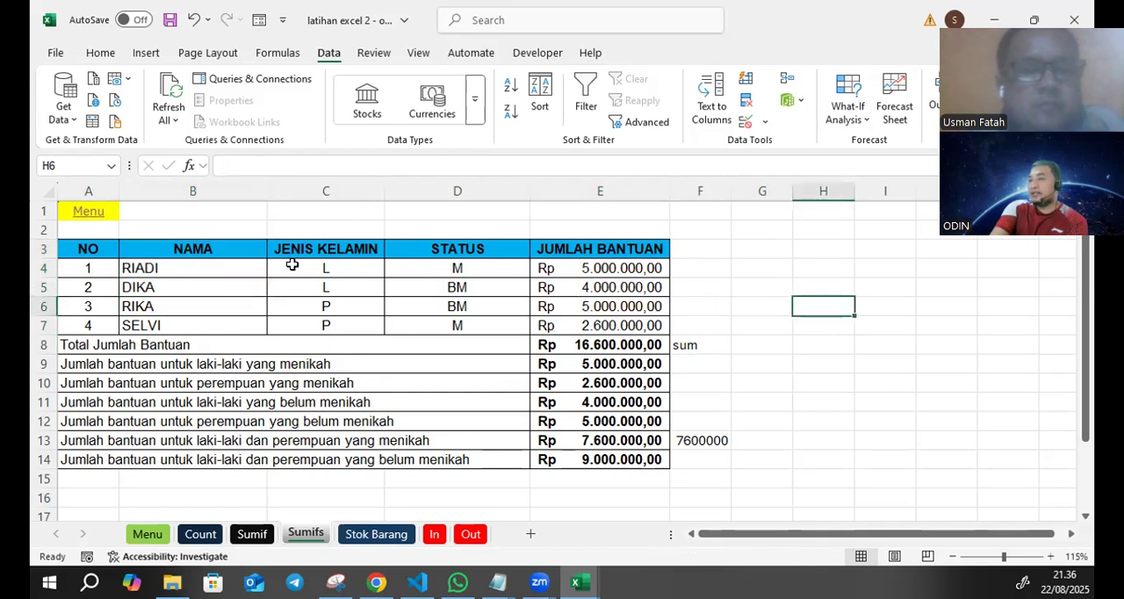
- Insert a 2-D clustered column chart from the NAMA and JUMLAH BANTUAN columns, using B3:B7 and E3:E7
left_click(217, 248)
left_click_drag(216, 246, 206, 321)
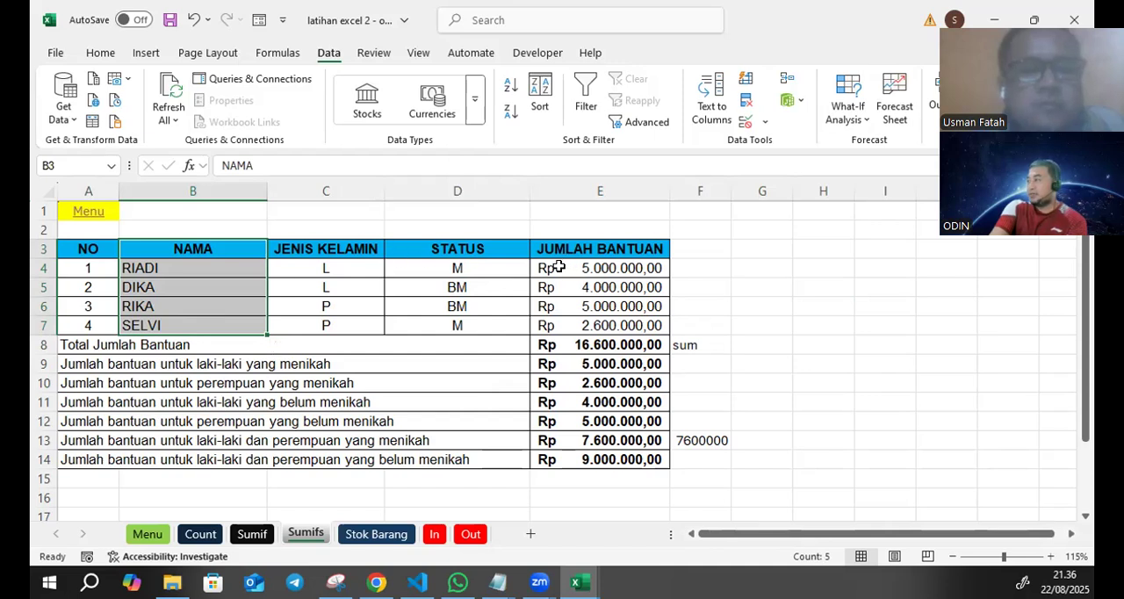
left_click_drag(569, 243, 564, 325, "ctrl")
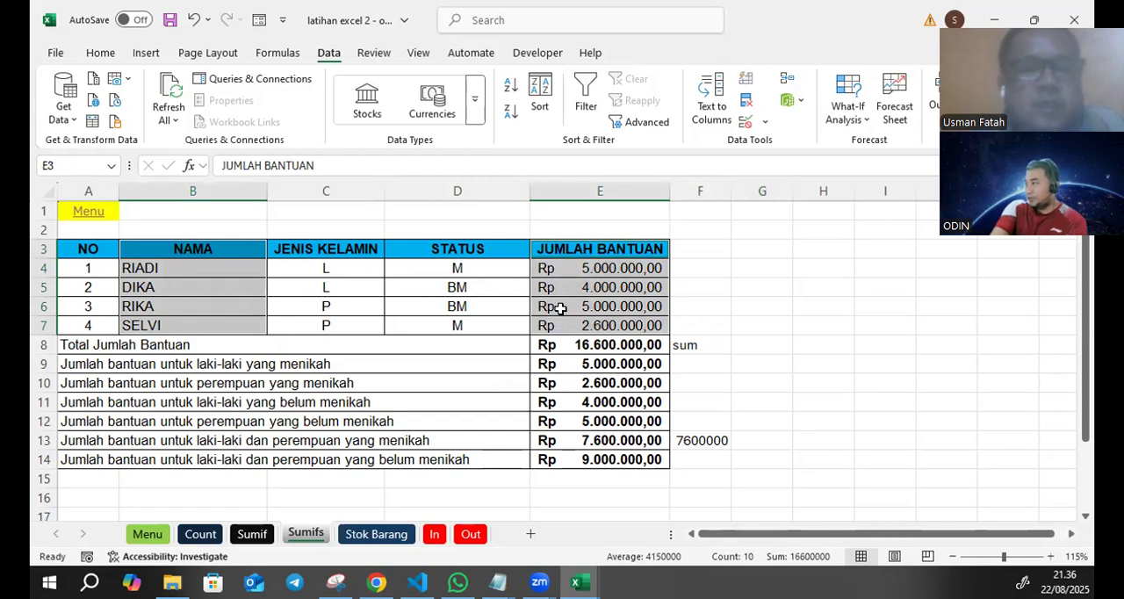
left_click(146, 54)
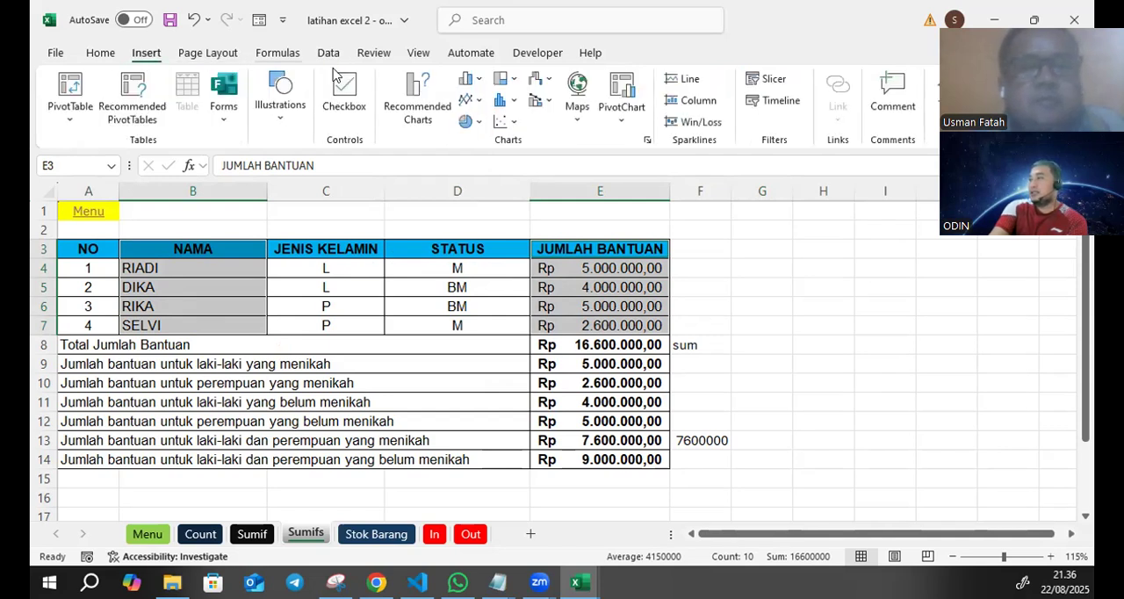
left_click(481, 84)
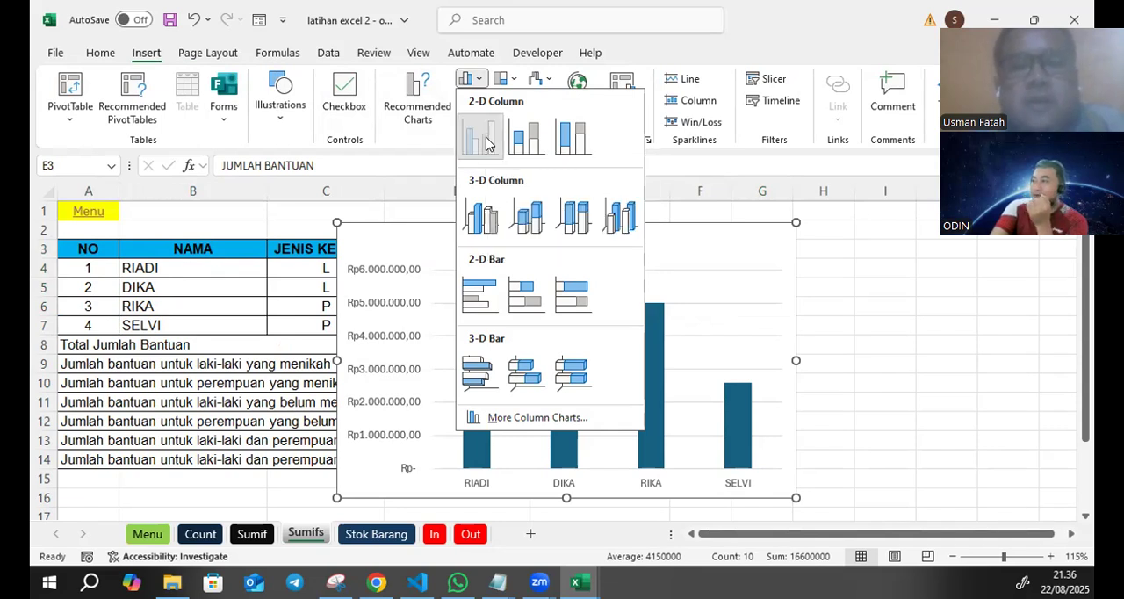
left_click(488, 141)
- Shrink the column chart, undo the accidental shift of its data range, and place the chart in the empty cells beside the table, from column G
left_click_drag(710, 215, 732, 290)
left_click_drag(795, 497, 633, 381)
left_click_drag(669, 305, 810, 315)
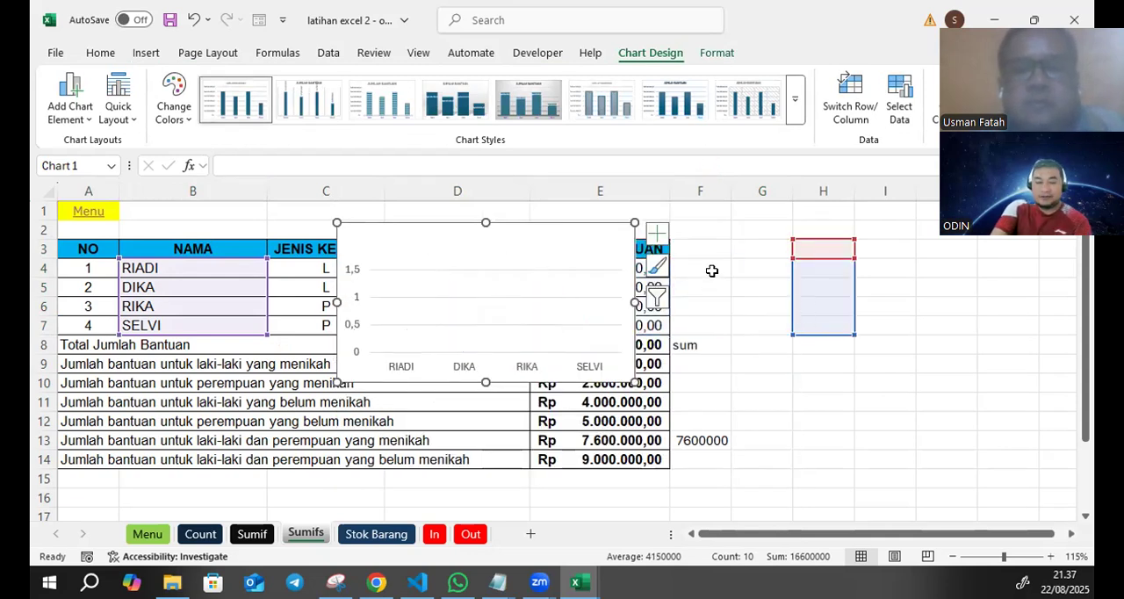
key("ctrl+z")
left_click_drag(594, 243, 1011, 319)
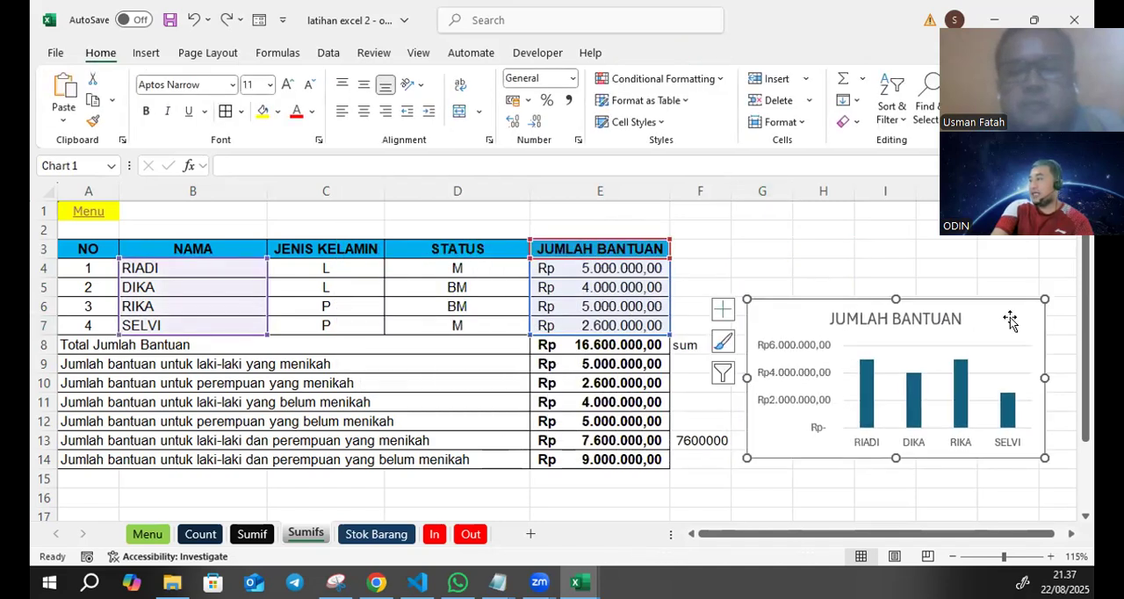